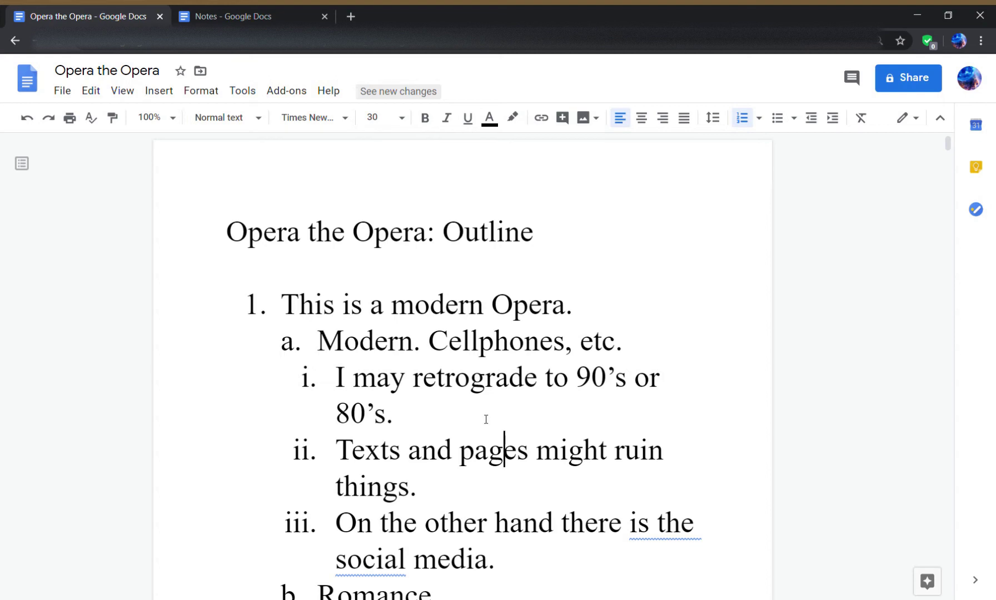
- Read through the opera outline from the opening premise and character list through the Act I scenes
{"action": "scroll", "coordinate": [486, 419], "scroll_direction": "down", "scroll_amount": 7}
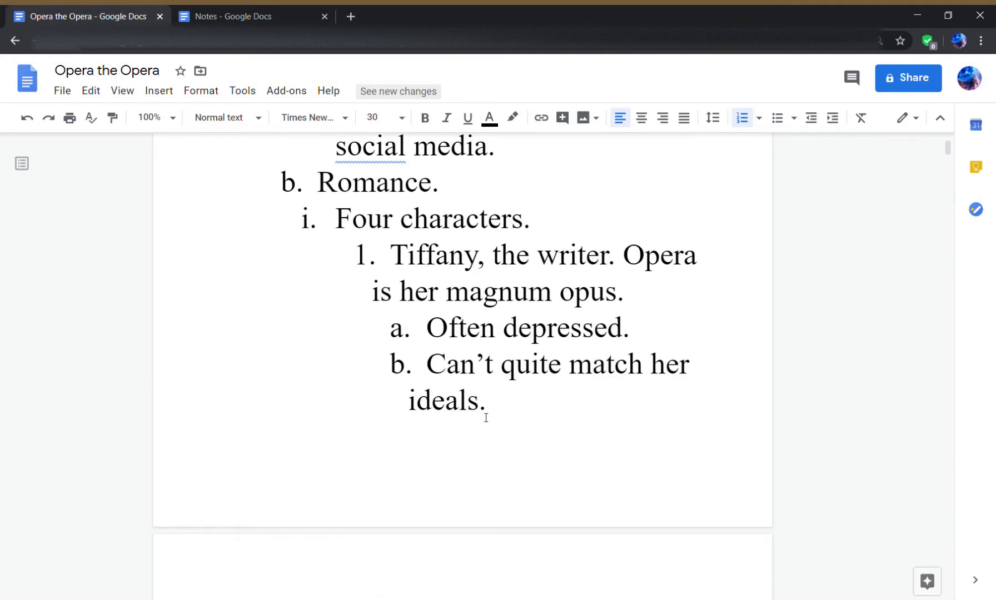
{"action": "scroll", "coordinate": [486, 418], "scroll_direction": "down", "scroll_amount": 8}
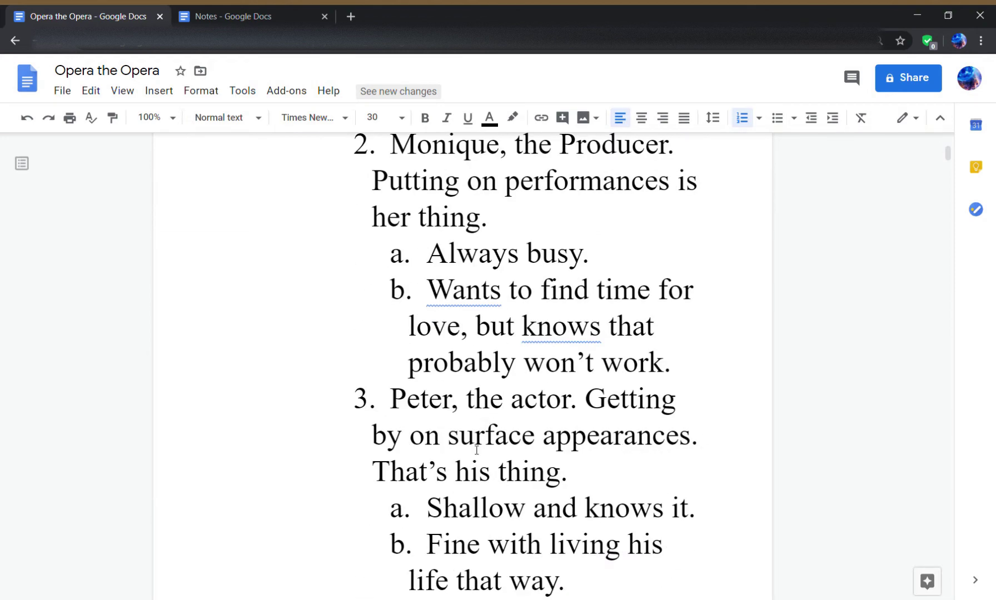
{"action": "scroll", "coordinate": [477, 450], "scroll_direction": "down", "scroll_amount": 13}
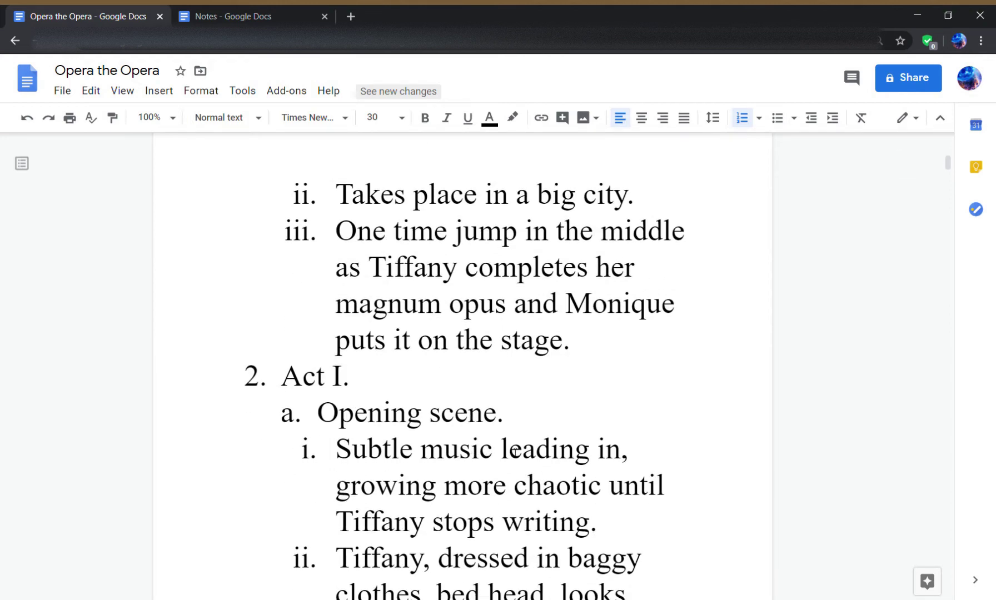
{"action": "scroll", "coordinate": [515, 451], "scroll_direction": "down", "scroll_amount": 18}
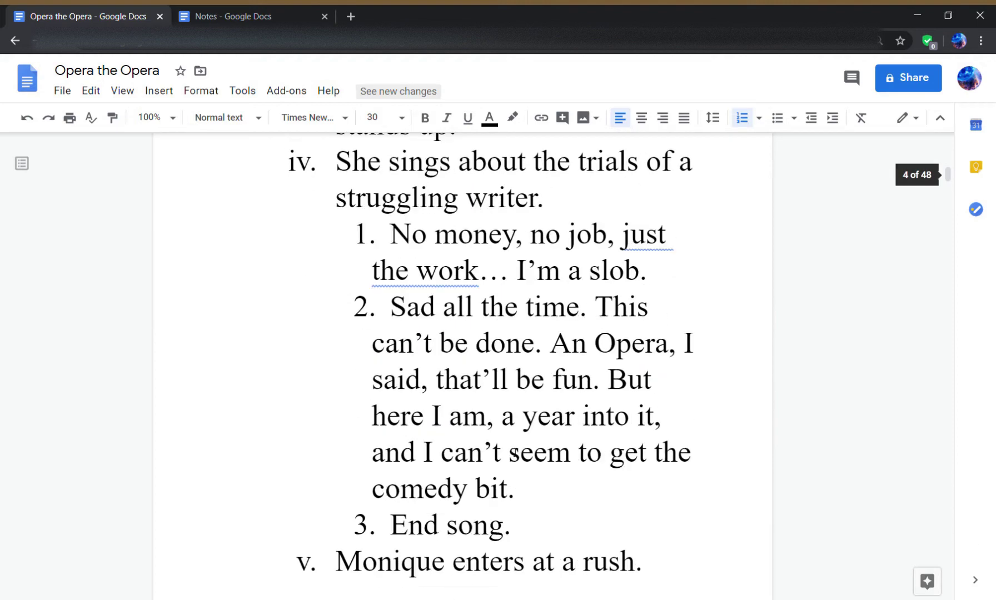
{"action": "scroll", "coordinate": [515, 452], "scroll_direction": "down", "scroll_amount": 20}
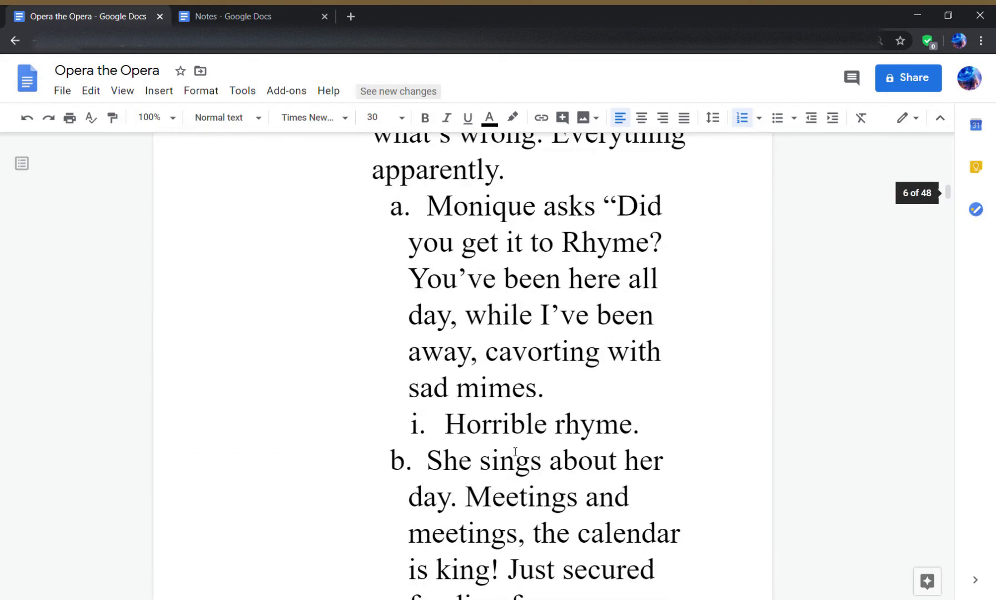
{"action": "scroll", "coordinate": [515, 452], "scroll_direction": "down", "scroll_amount": 20}
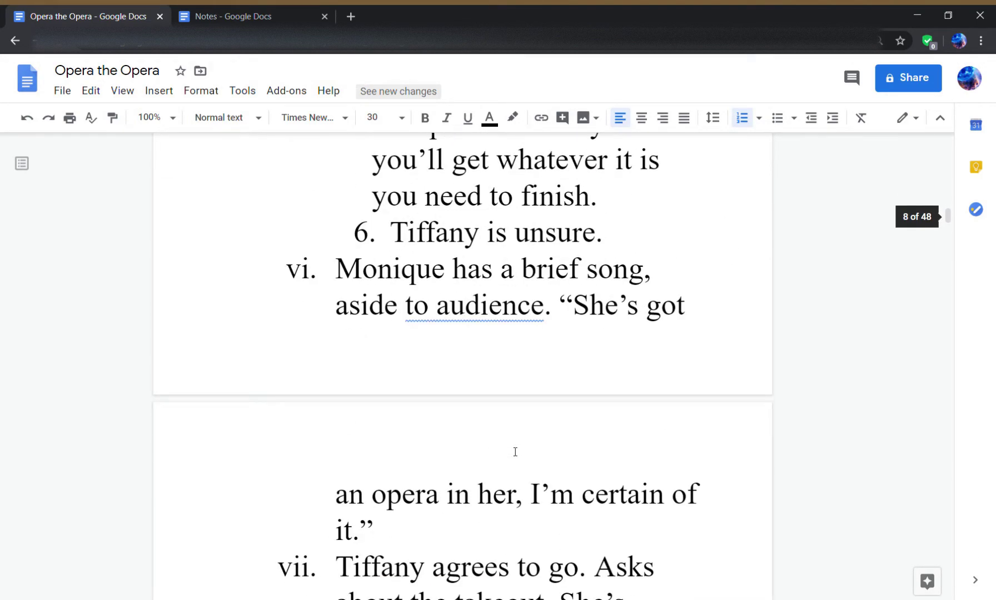
{"action": "scroll", "coordinate": [515, 451], "scroll_direction": "down", "scroll_amount": 20}
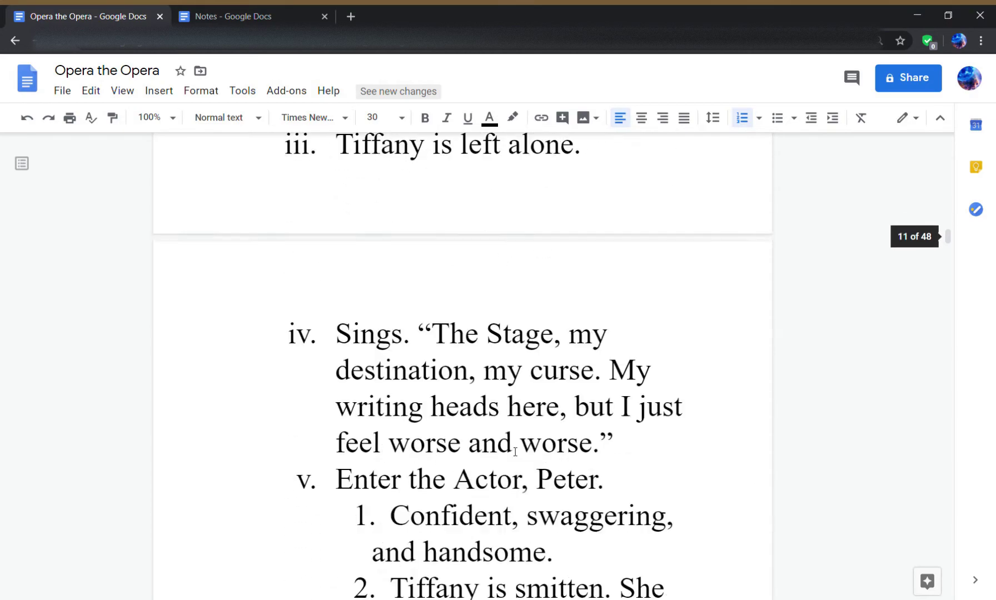
{"action": "scroll", "coordinate": [515, 452], "scroll_direction": "down", "scroll_amount": 20}
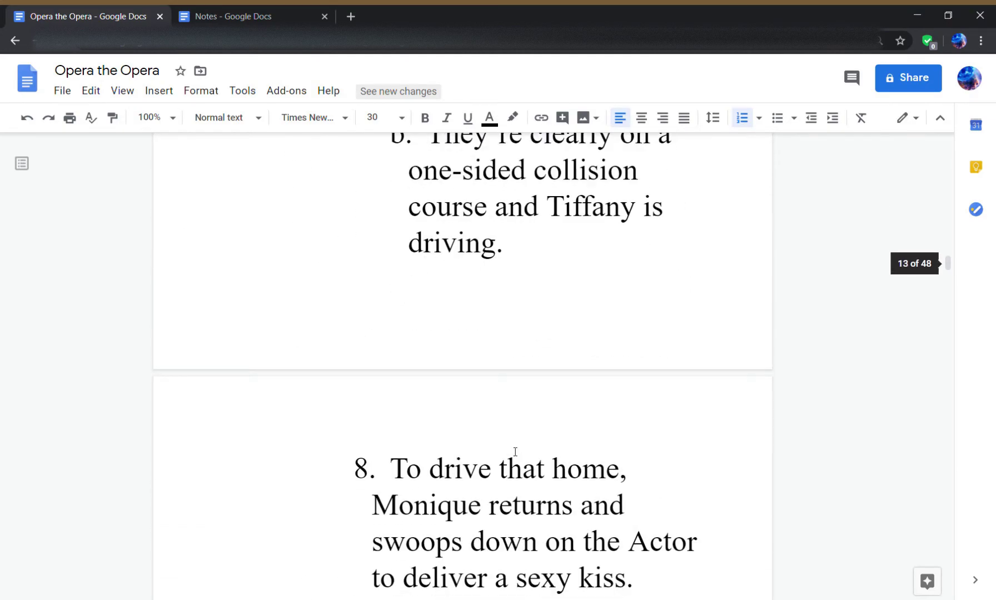
{"action": "scroll", "coordinate": [515, 452], "scroll_direction": "down", "scroll_amount": 20}
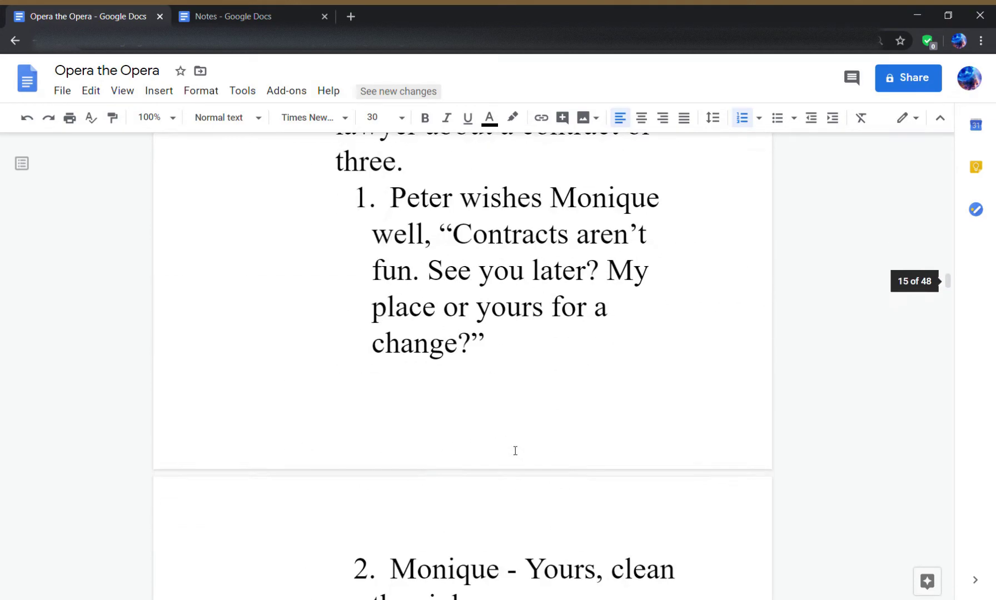
{"action": "scroll", "coordinate": [515, 452], "scroll_direction": "down", "scroll_amount": 7}
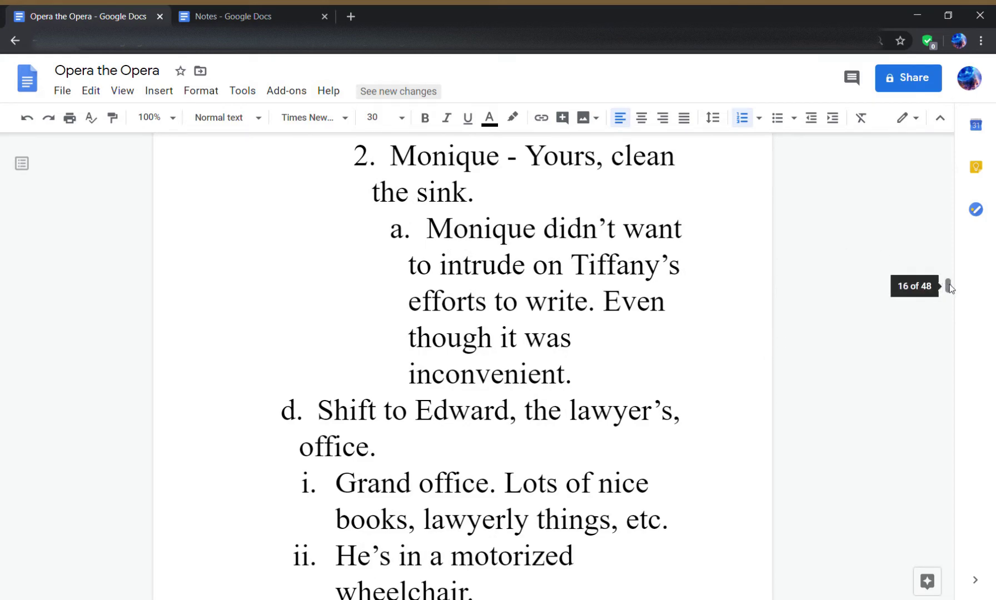
- Go to the Act IV section near the outline's end, review its three items and place the cursor after the first one
{"action": "left_click_drag", "start_coordinate": [949, 288], "coordinate": [944, 581]}
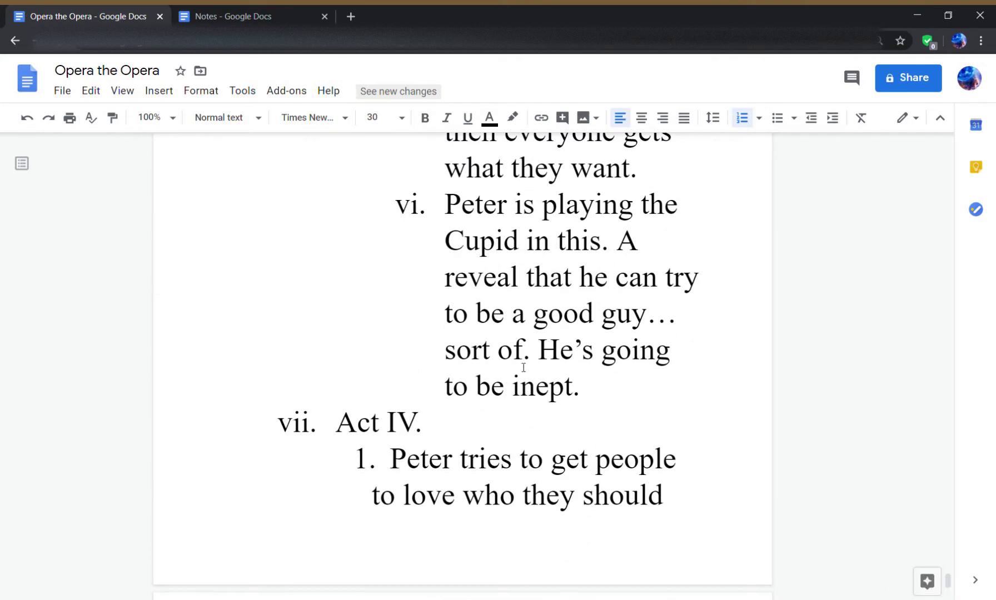
{"action": "left_click", "coordinate": [441, 425]}
{"action": "scroll", "coordinate": [567, 457], "scroll_direction": "down", "scroll_amount": 10}
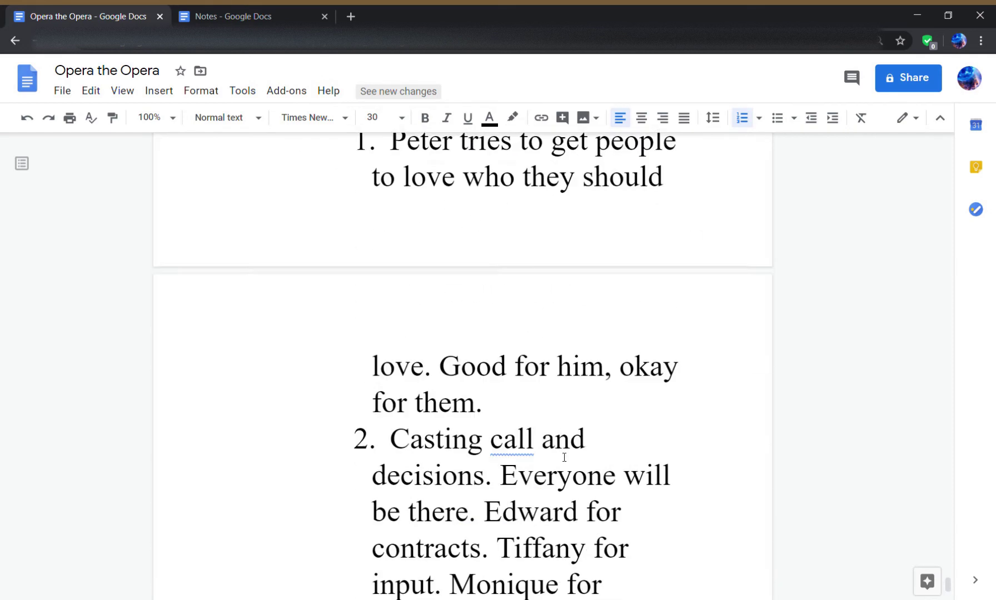
{"action": "scroll", "coordinate": [553, 446], "scroll_direction": "down", "scroll_amount": 2}
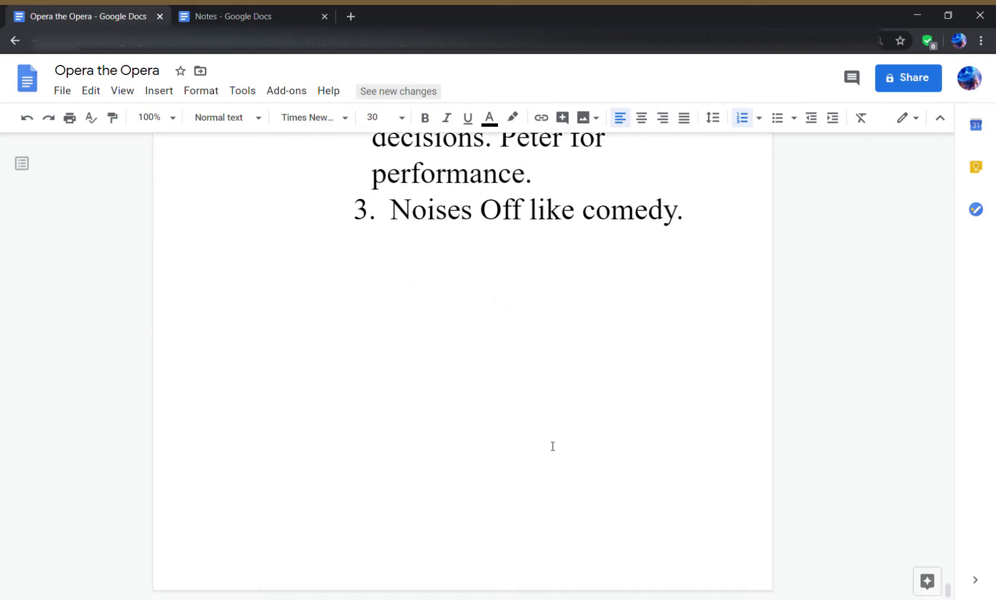
{"action": "scroll", "coordinate": [553, 446], "scroll_direction": "up", "scroll_amount": 6}
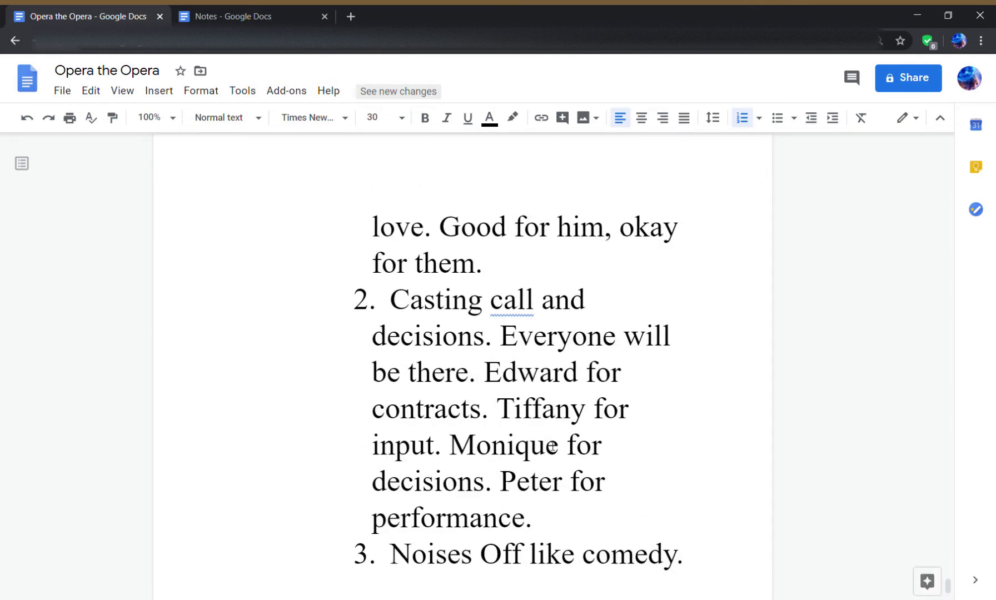
{"action": "scroll", "coordinate": [553, 446], "scroll_direction": "up", "scroll_amount": 5}
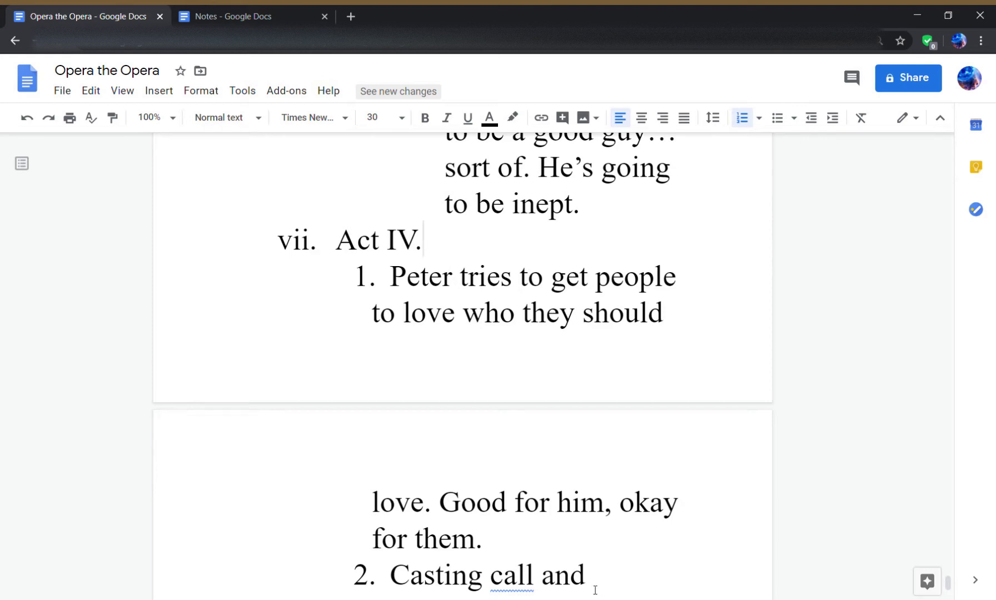
{"action": "left_click", "coordinate": [507, 539]}
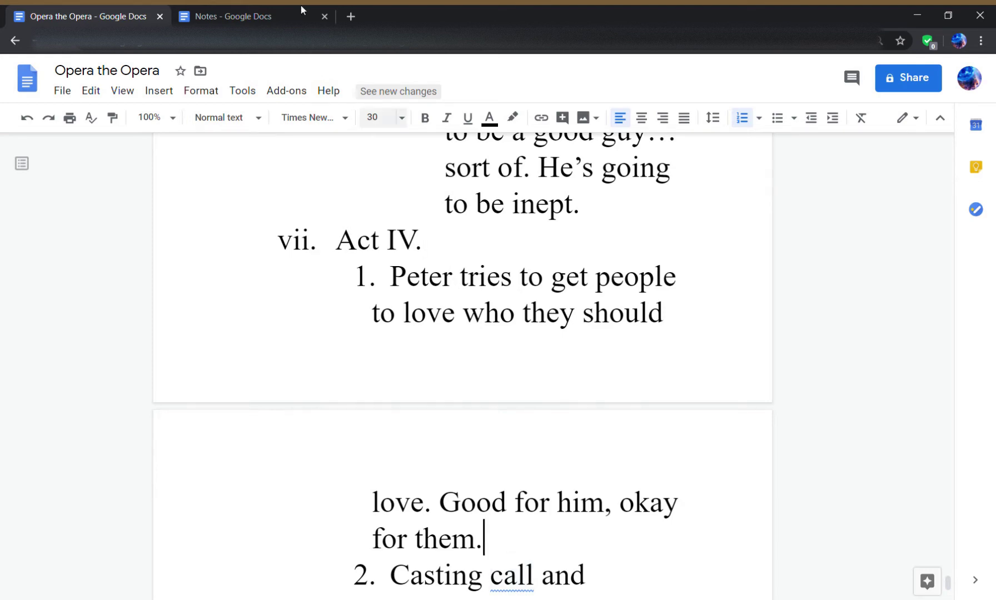
- Skim the handwritten pages in the Notes document, and return to the Opera the Opera outline
{"action": "left_click", "coordinate": [238, 14]}
{"action": "scroll", "coordinate": [503, 325], "scroll_direction": "down", "scroll_amount": 7}
{"action": "scroll", "coordinate": [503, 324], "scroll_direction": "down", "scroll_amount": 18}
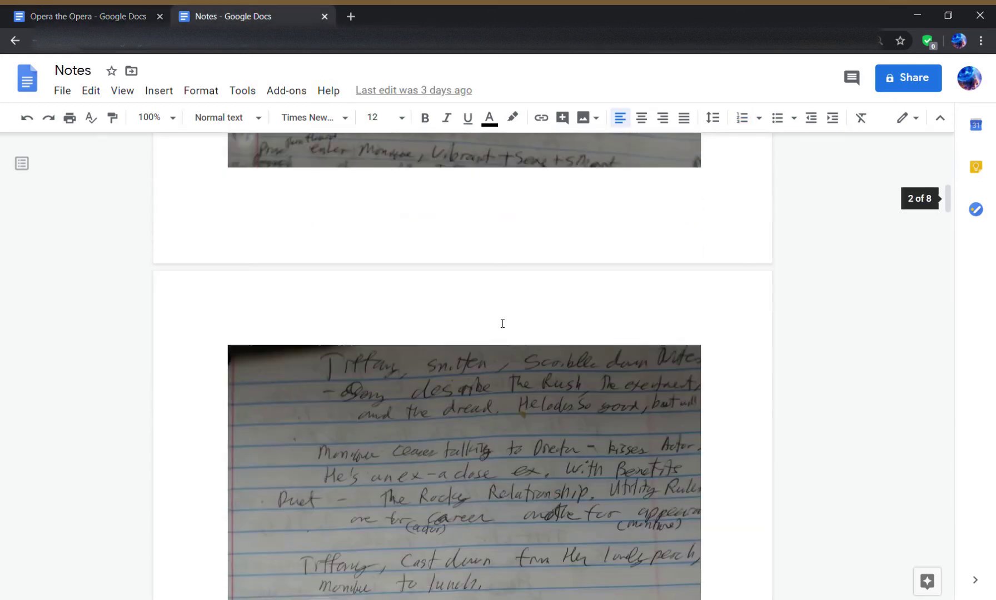
{"action": "scroll", "coordinate": [503, 324], "scroll_direction": "down", "scroll_amount": 18}
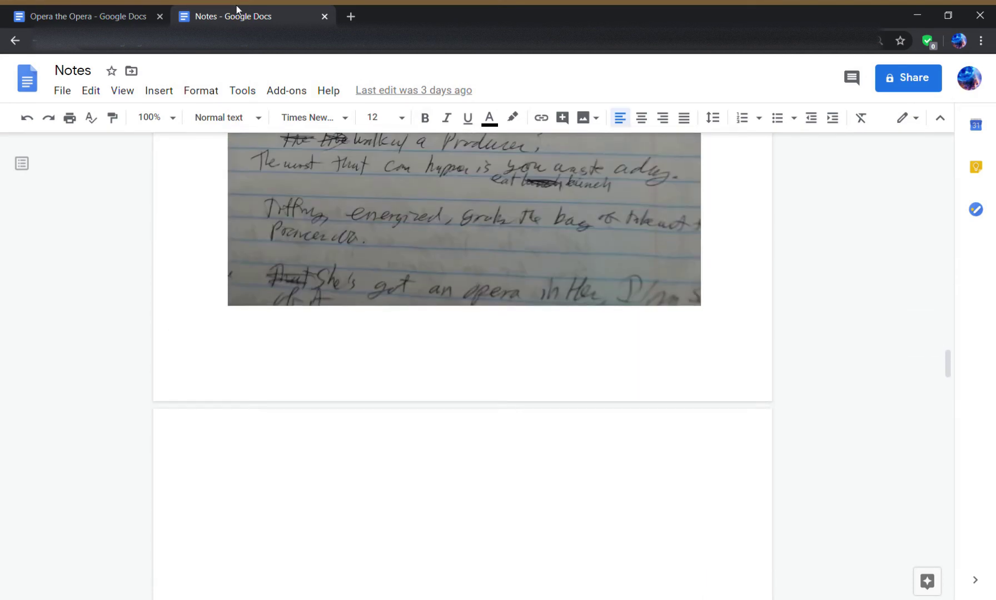
{"action": "left_click", "coordinate": [118, 13]}
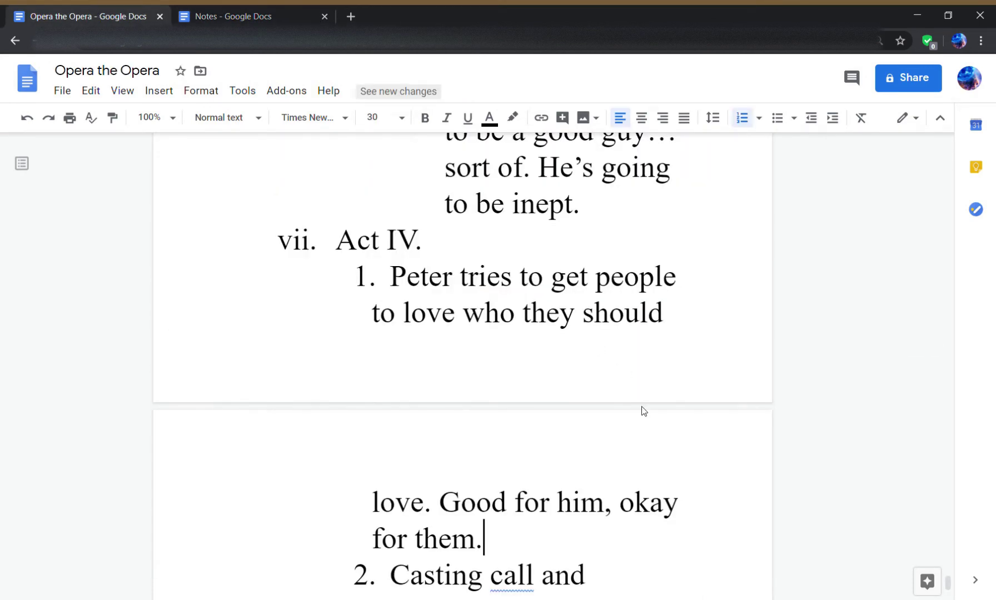
- Add two lettered sub-items under Act IV's first item: "Peter and Monique." and "Tiffany and Edward."
{"action": "key", "text": "ctrl+z"}
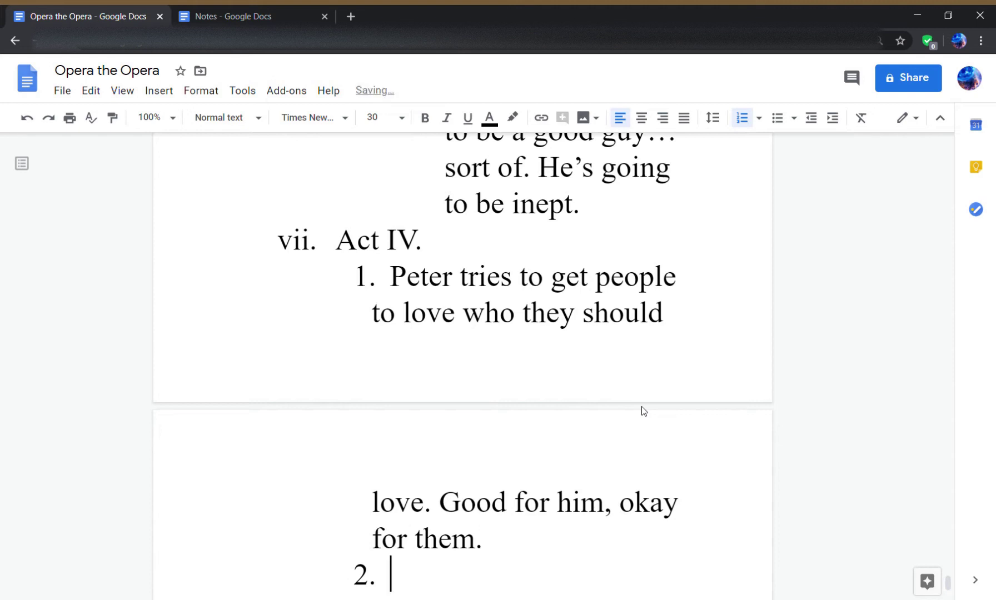
{"action": "key", "text": "Tab"}
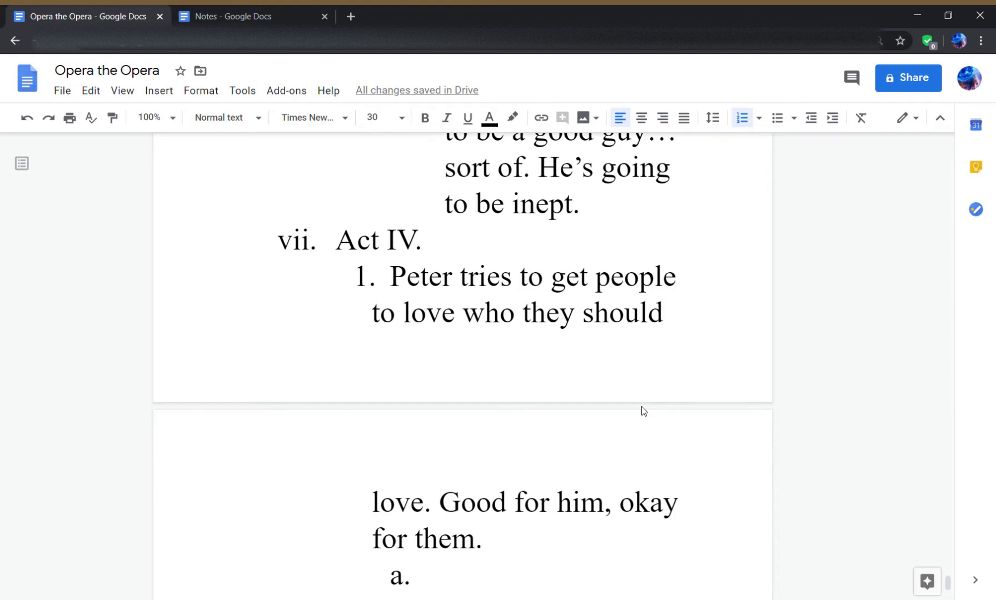
{"action": "type", "text": "Pet"}
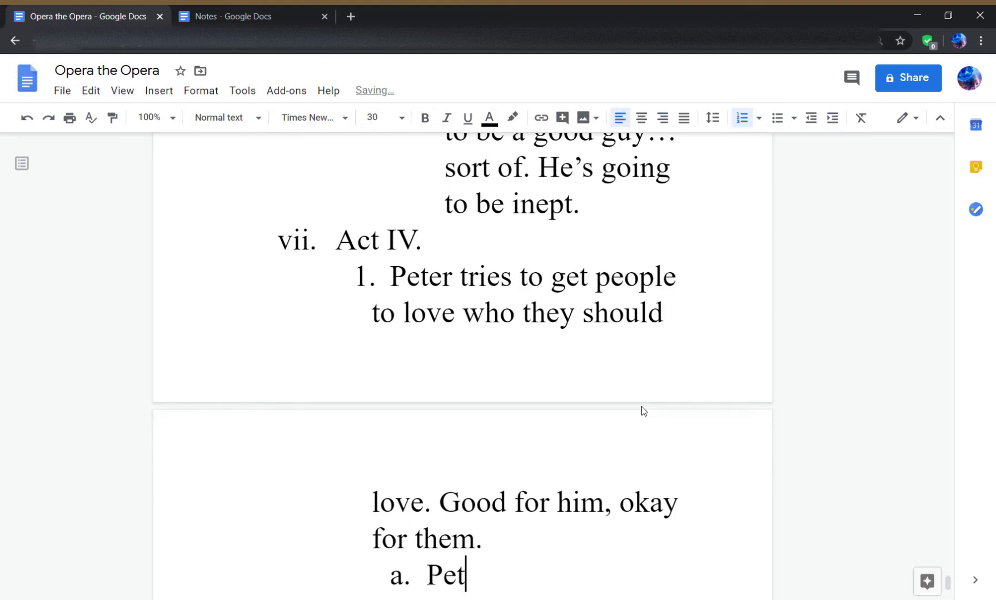
{"action": "type", "text": "er and Monqi"}
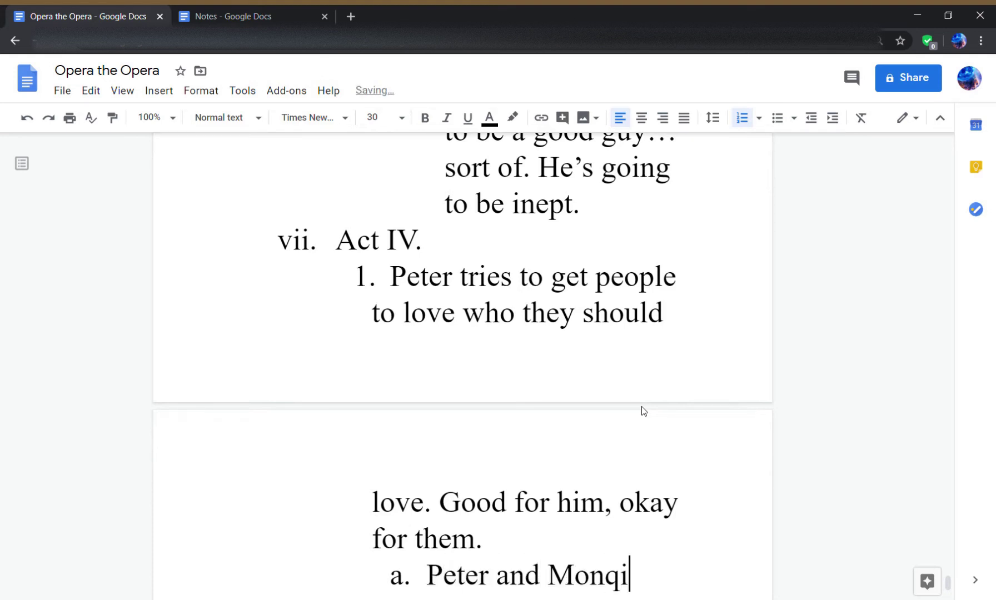
{"action": "key", "text": "BackSpace"}
{"action": "key", "text": "BackSpace"}
{"action": "type", "text": "ique."}
{"action": "key", "text": "Return"}
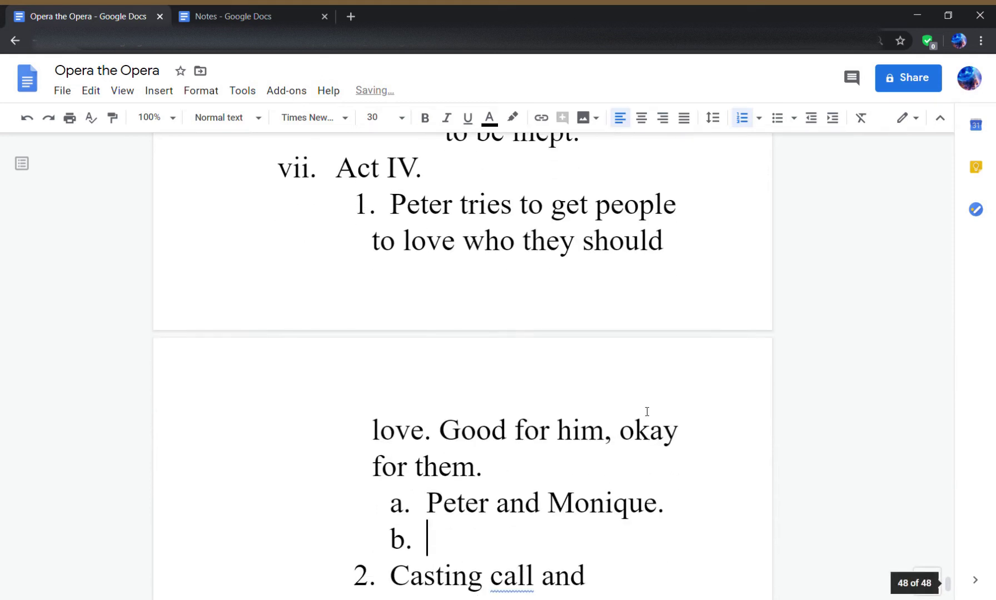
{"action": "type", "text": "Tiffany an"}
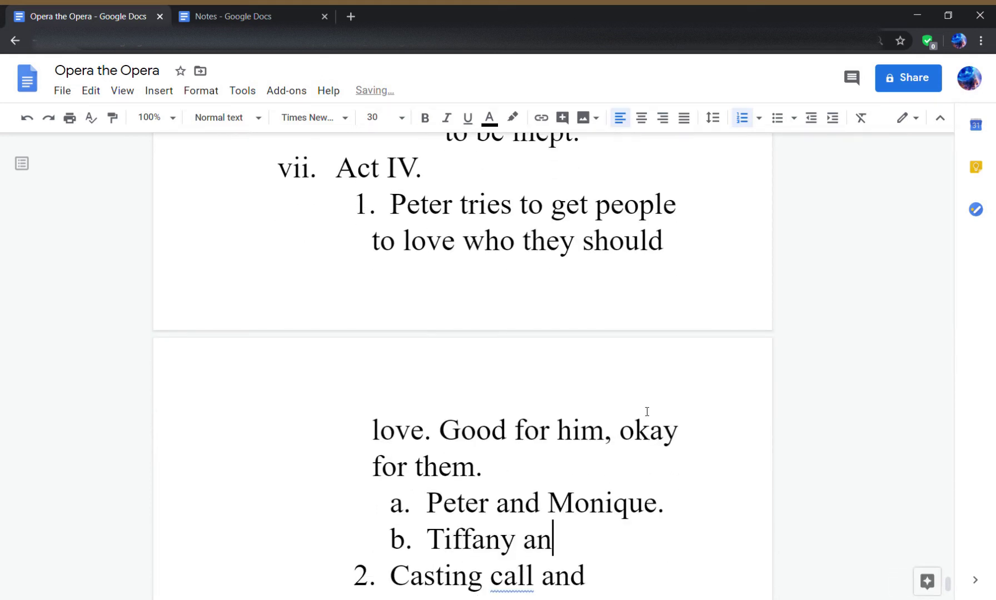
{"action": "type", "text": "d Edward."}
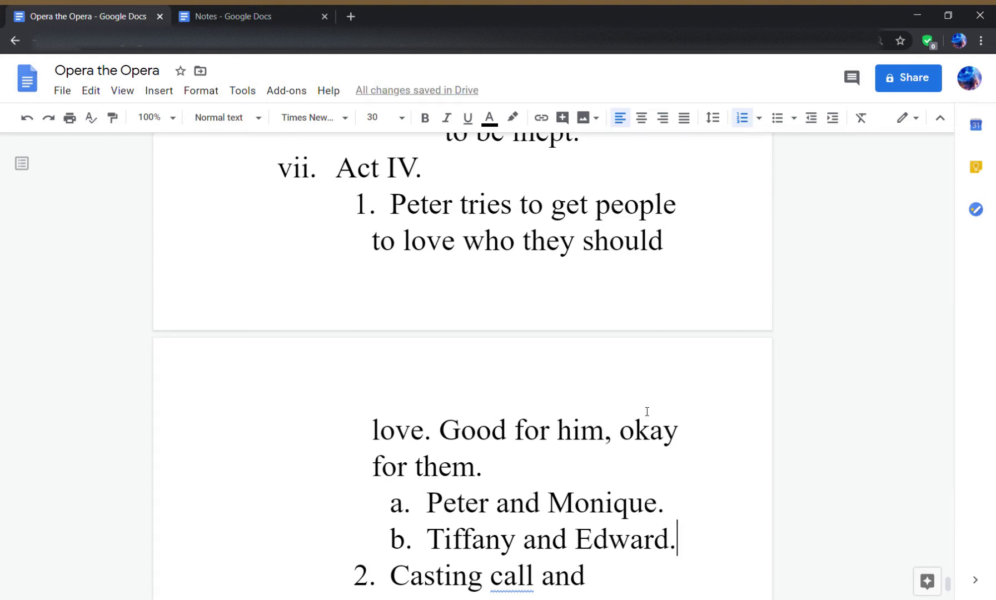
- Insert "and the appearance of equity" after "Edward for contracts" in Act IV's casting call item
{"action": "scroll", "coordinate": [640, 433], "scroll_direction": "down", "scroll_amount": 4}
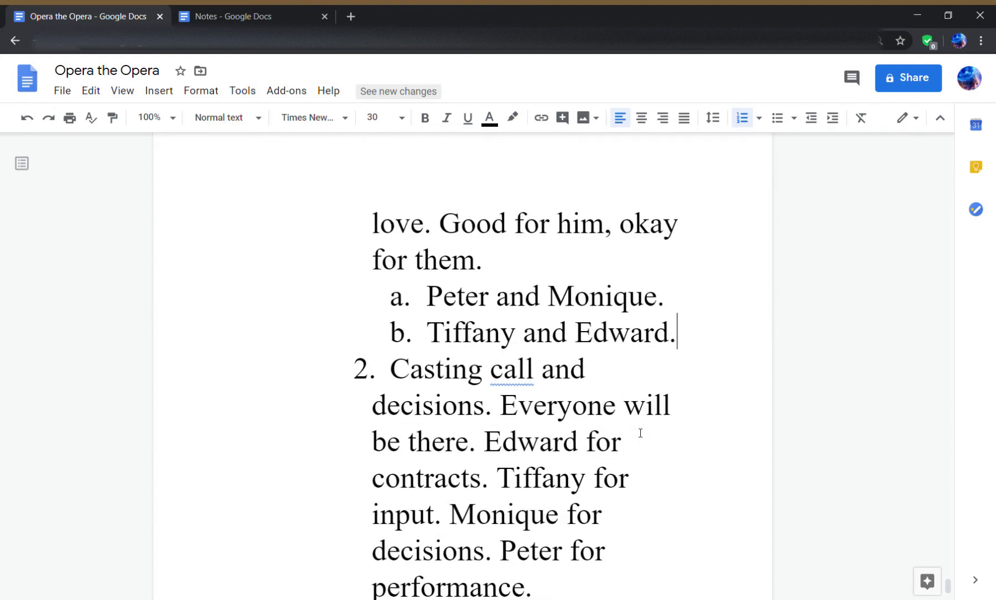
{"action": "scroll", "coordinate": [641, 433], "scroll_direction": "down", "scroll_amount": 3}
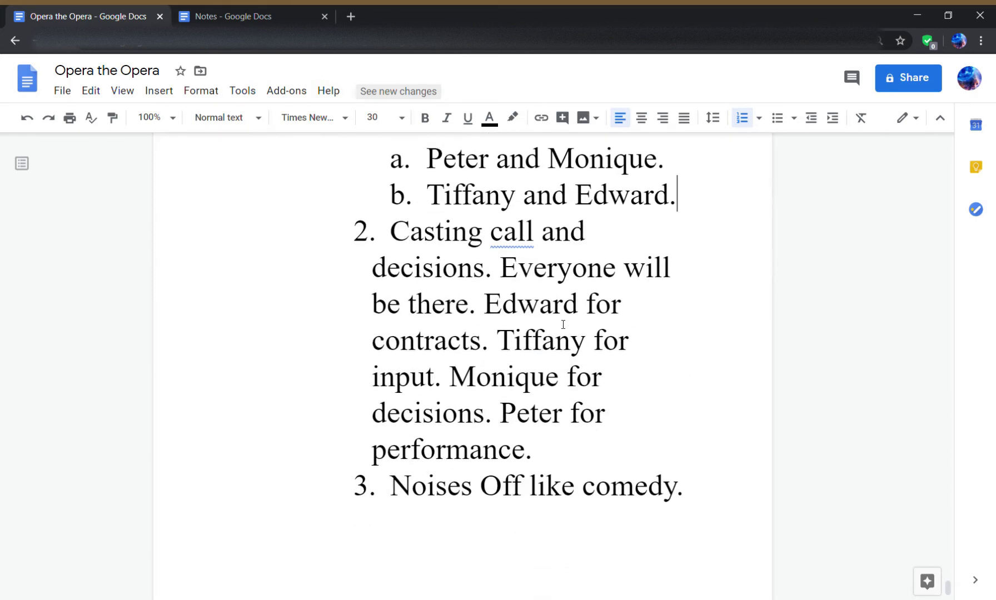
{"action": "left_click", "coordinate": [484, 345]}
{"action": "type", "text": "and the appera."}
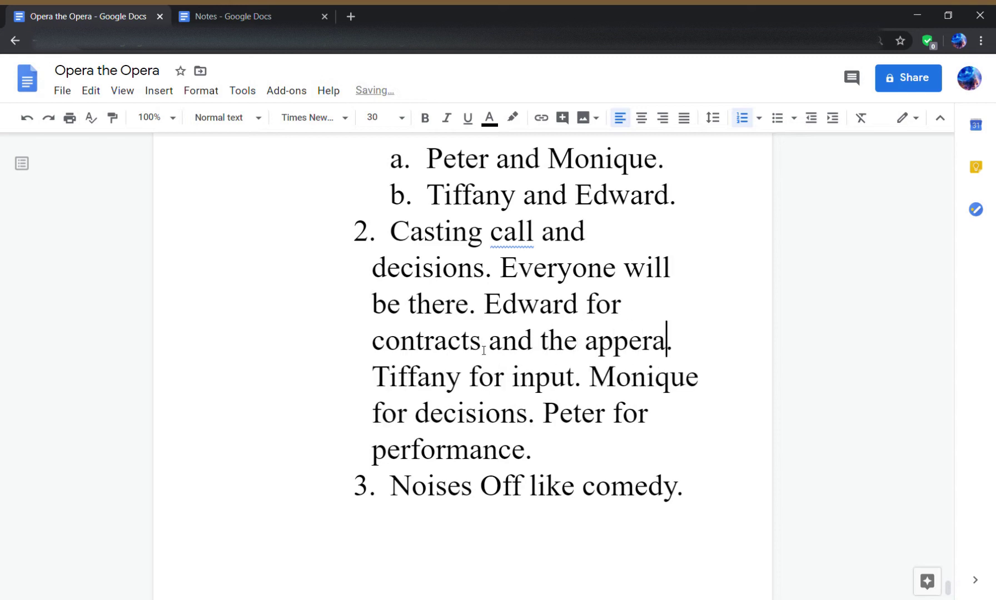
{"action": "key", "text": "BackSpace"}
{"action": "key", "text": "BackSpace"}
{"action": "type", "text": "arance of "}
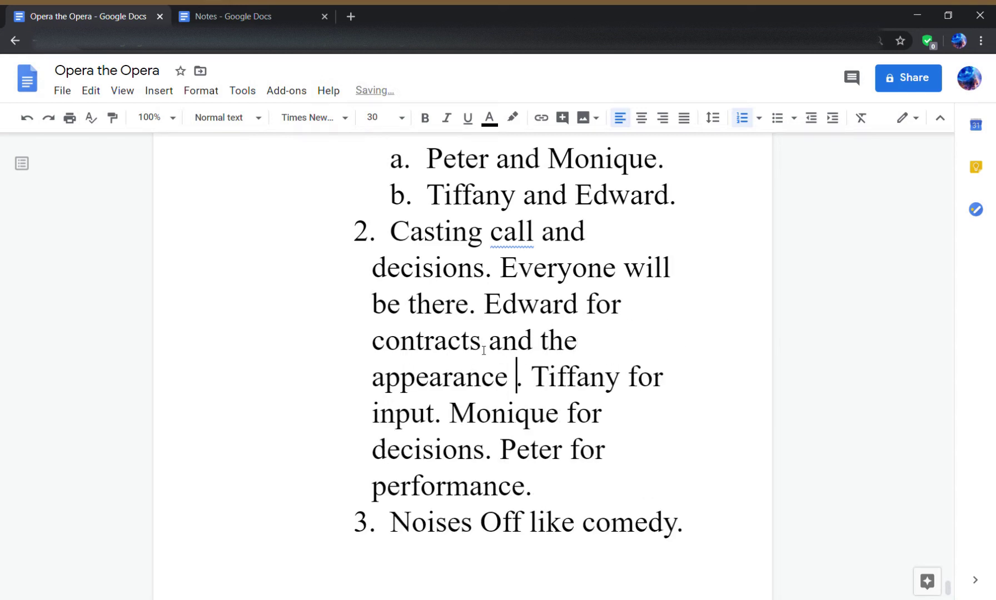
{"action": "type", "text": "equity"}
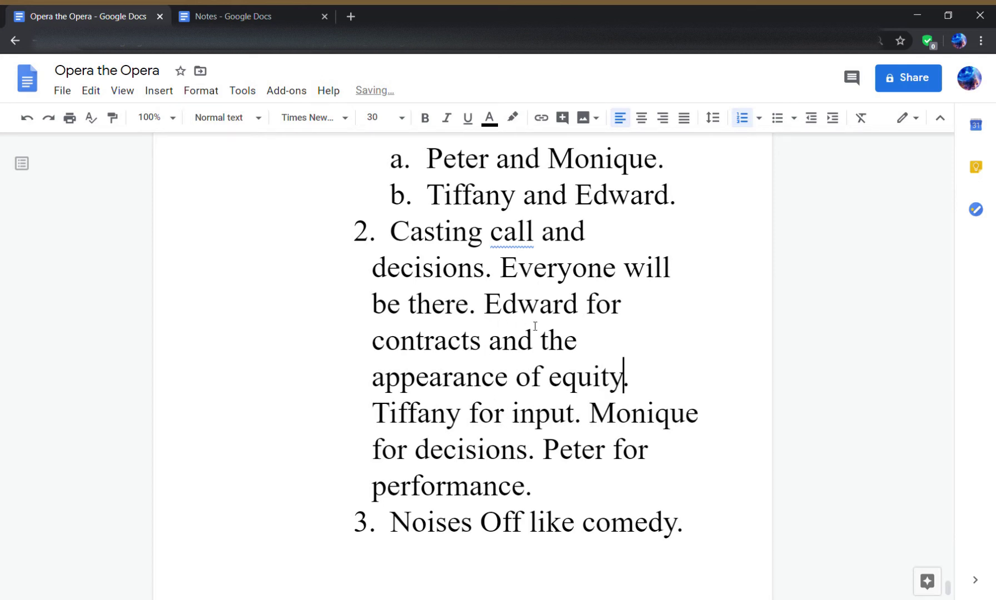
- Move the phrase "and the appearance of equity" to follow "Peter for performance" in the casting call item
{"action": "scroll", "coordinate": [530, 331], "scroll_direction": "down", "scroll_amount": 1}
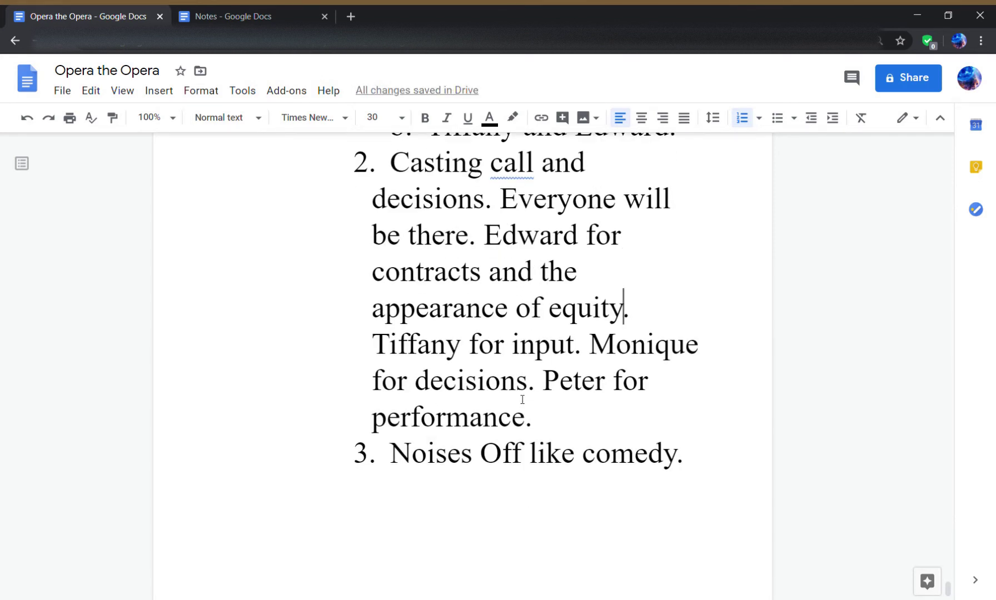
{"action": "left_click_drag", "start_coordinate": [625, 306], "coordinate": [492, 280]}
{"action": "right_click", "coordinate": [516, 276]}
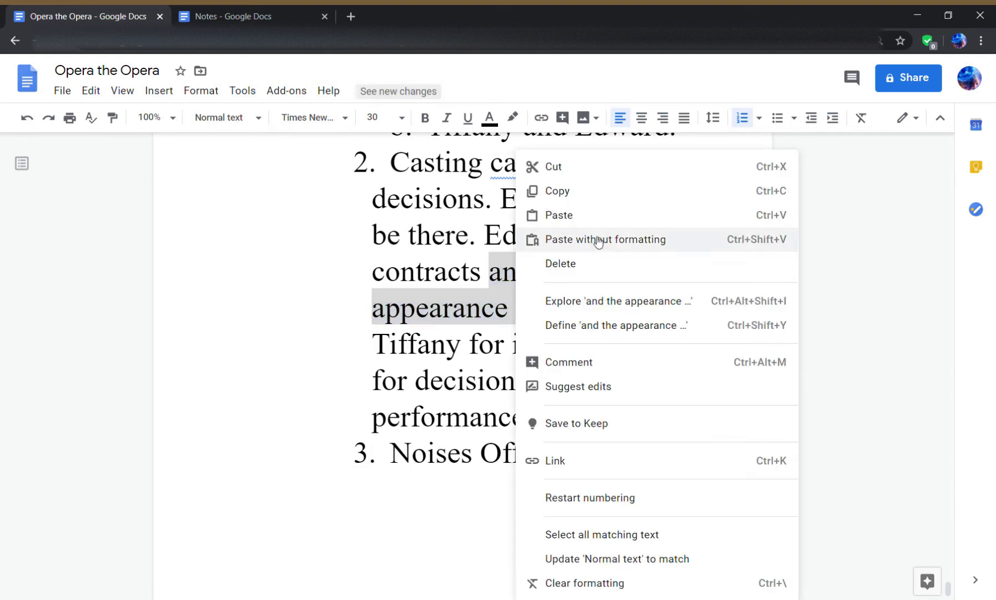
{"action": "left_click", "coordinate": [594, 167]}
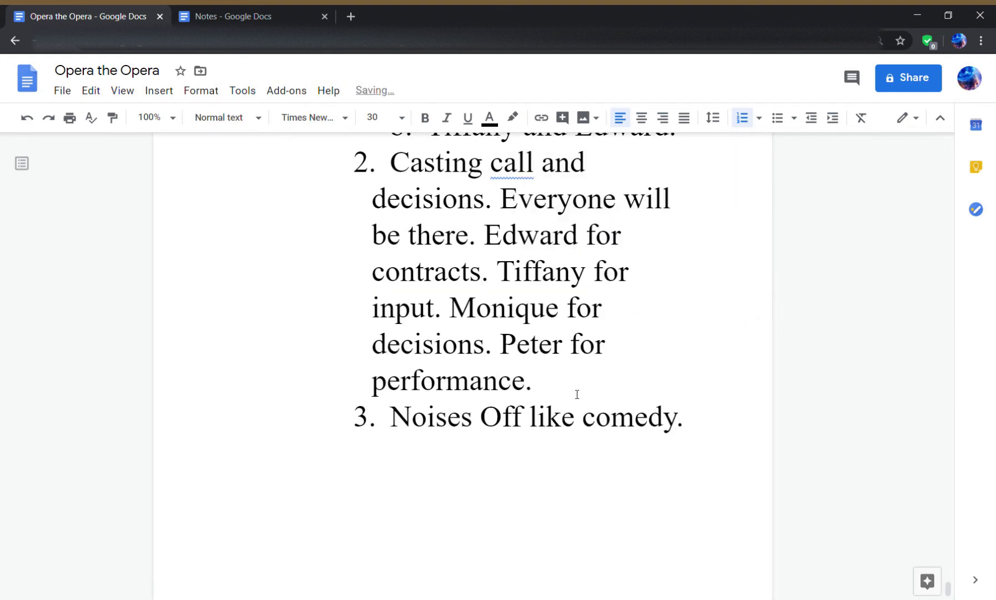
{"action": "left_click", "coordinate": [529, 388]}
{"action": "key", "text": "ctrl+v"}
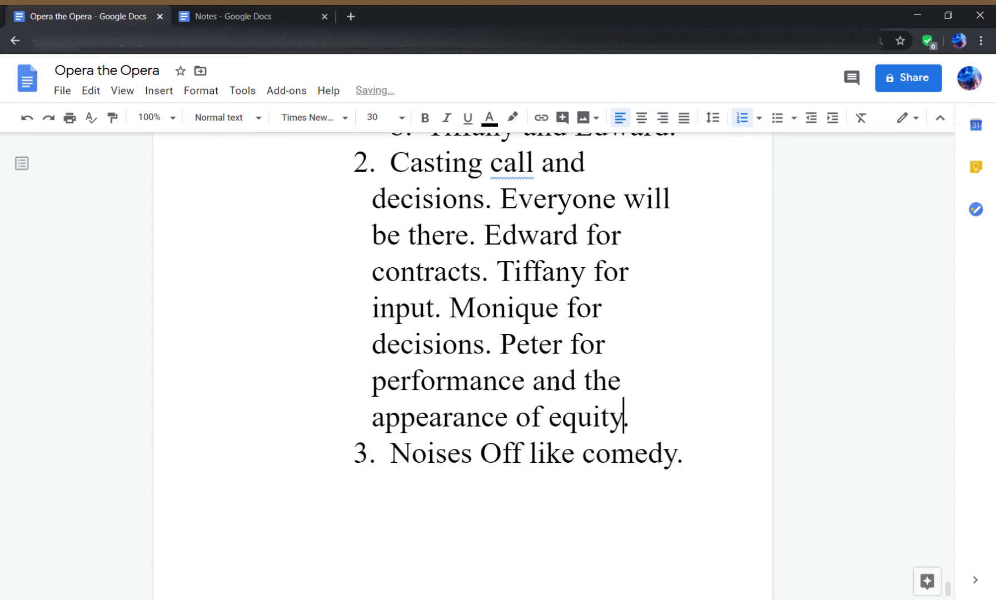
- Extend Act IV's third item to read "Noises Off like comedy here."
{"action": "scroll", "coordinate": [567, 440], "scroll_direction": "down", "scroll_amount": 3}
{"action": "left_click", "coordinate": [703, 329]}
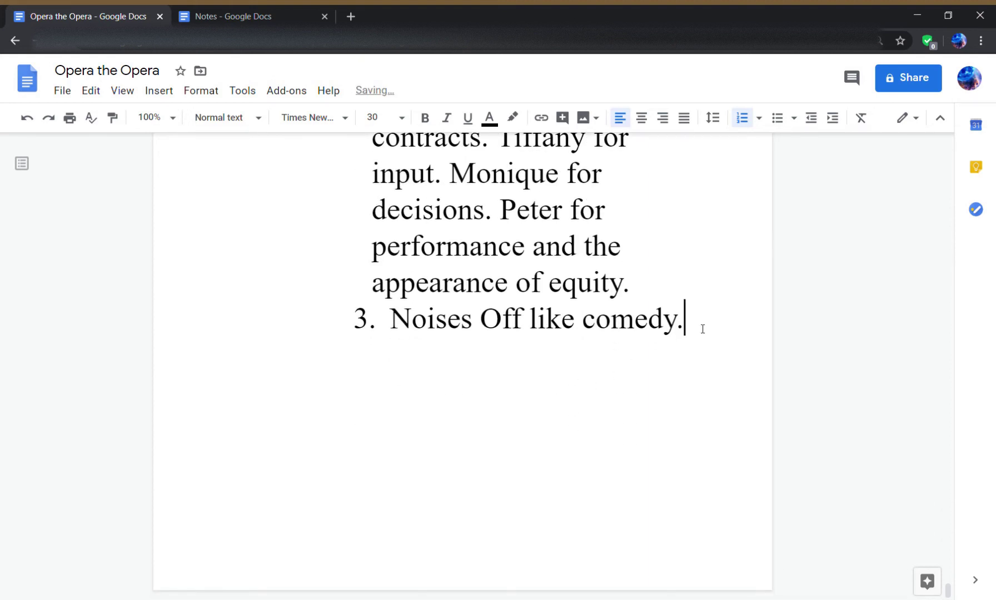
{"action": "key", "text": "BackSpace"}
{"action": "type", "text": "here."}
- Add a fourth item under Act IV reading "Open call. Lots of wannabes and amateurs."
{"action": "key", "text": "Return"}
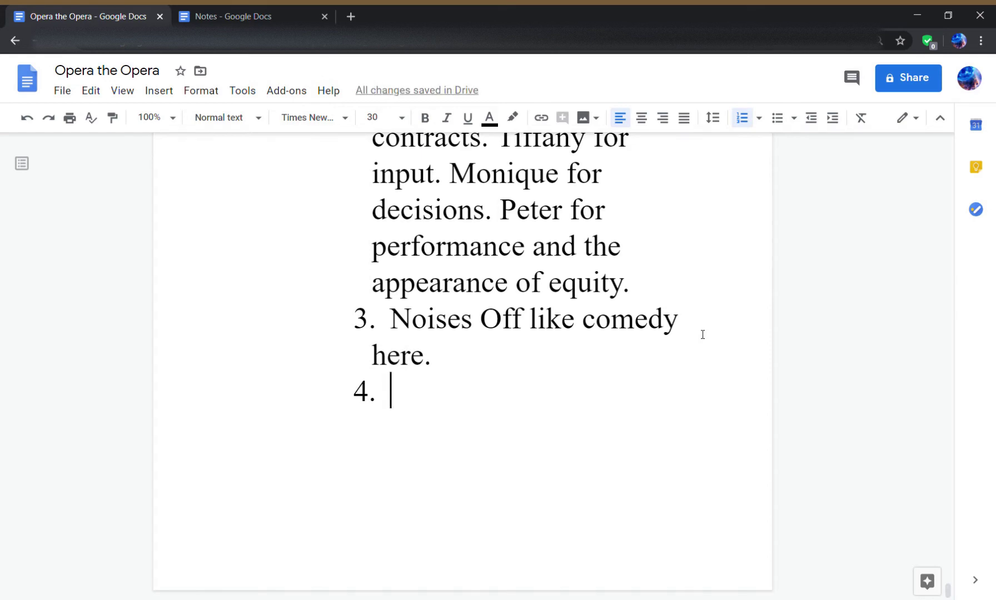
{"action": "scroll", "coordinate": [703, 334], "scroll_direction": "up", "scroll_amount": 10}
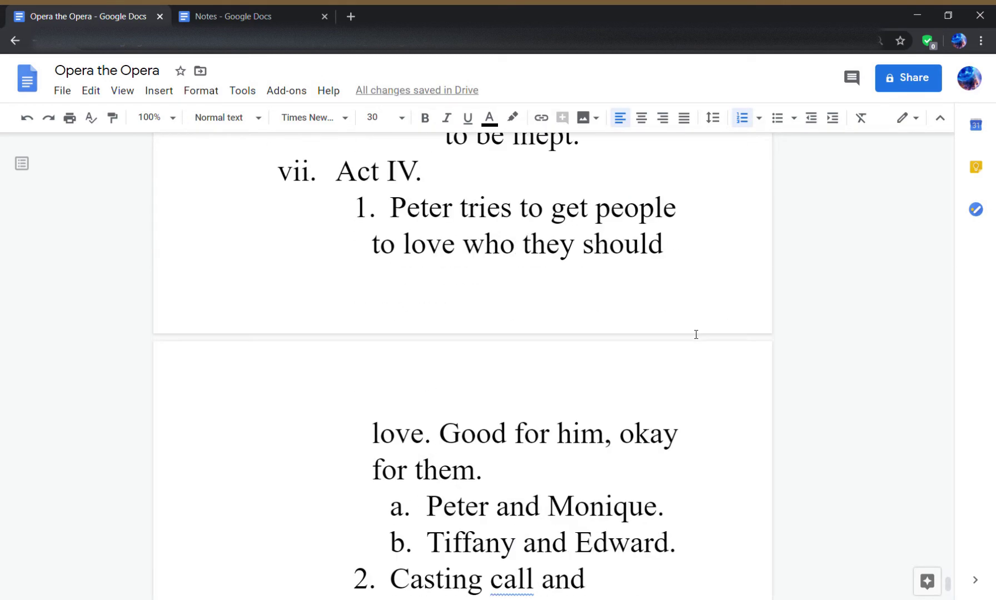
{"action": "scroll", "coordinate": [696, 335], "scroll_direction": "down", "scroll_amount": 6}
{"action": "scroll", "coordinate": [695, 335], "scroll_direction": "down", "scroll_amount": 4}
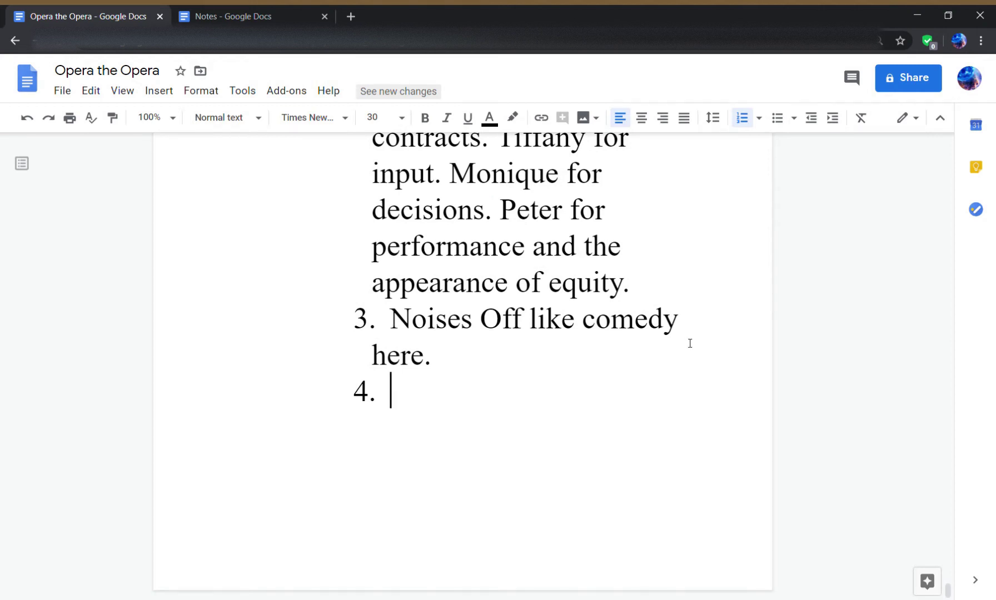
{"action": "type", "text": "Open ca"}
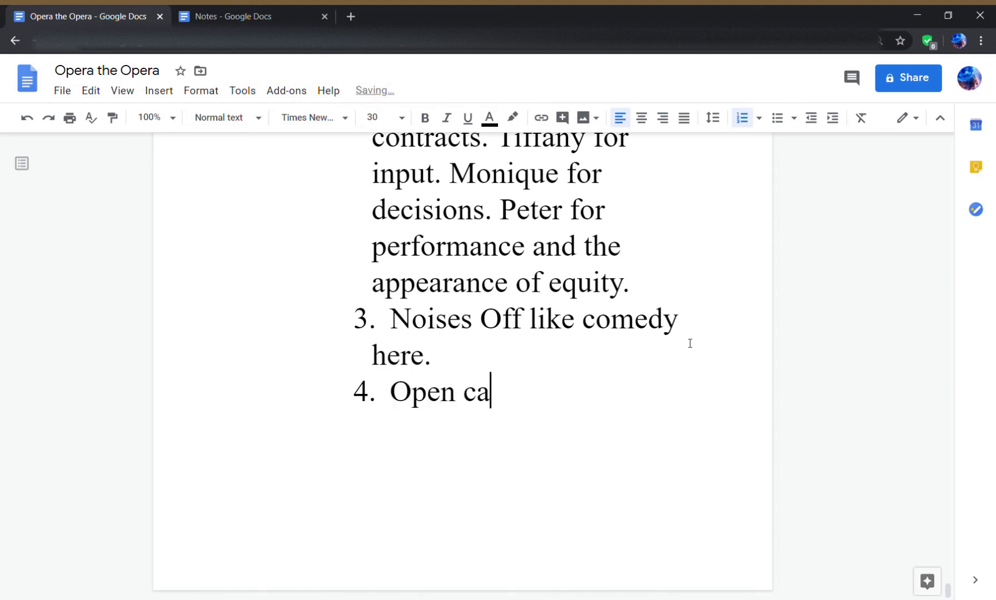
{"action": "type", "text": "ll. Lots of "}
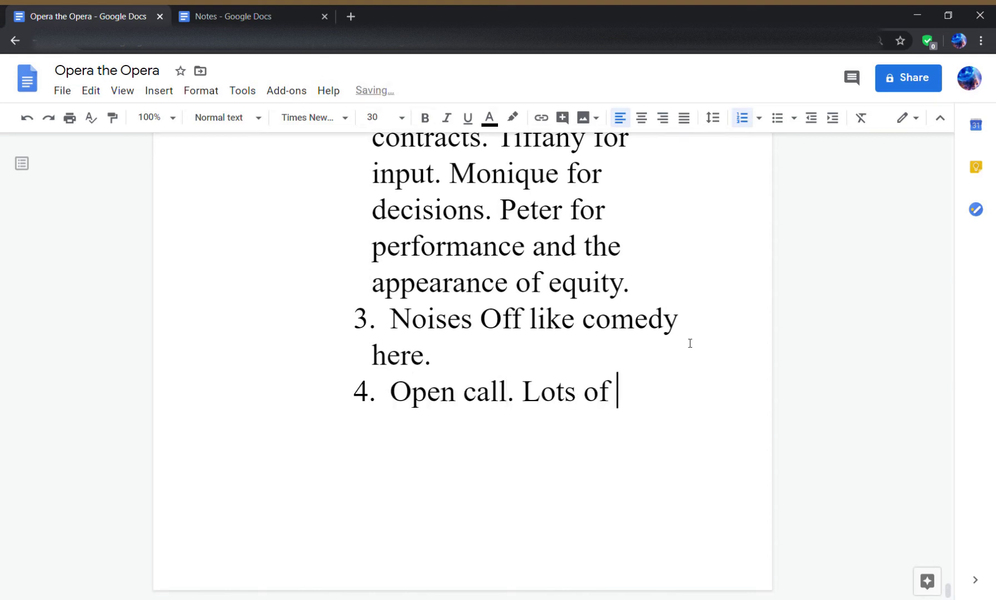
{"action": "type", "text": "wannabes and "}
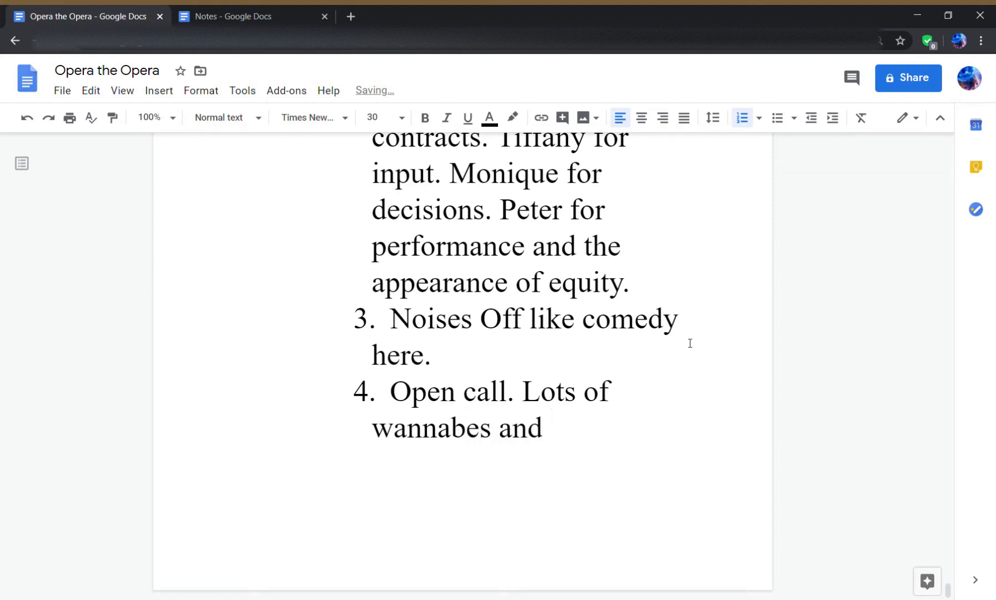
{"action": "type", "text": "amate"}
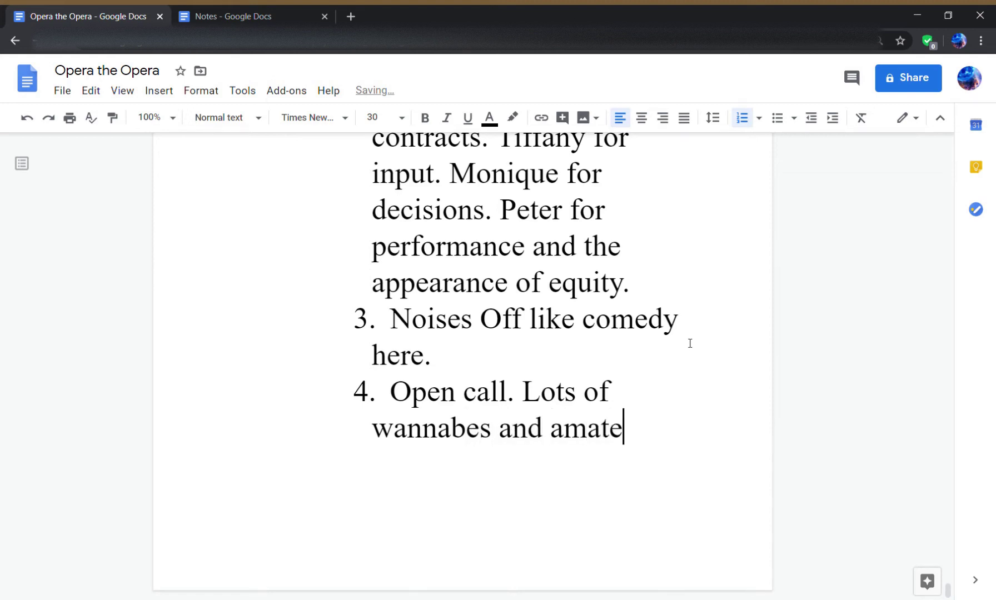
{"action": "type", "text": "urs."}
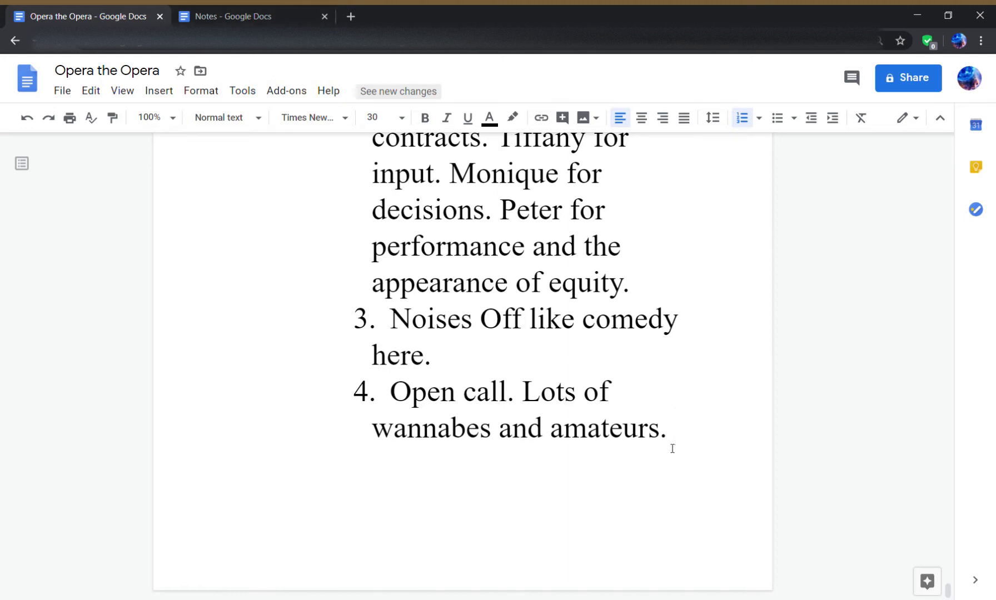
- Add a fifth item under Act IV reading "Open with an empty stage. Monique, a song."
{"action": "key", "text": "Return"}
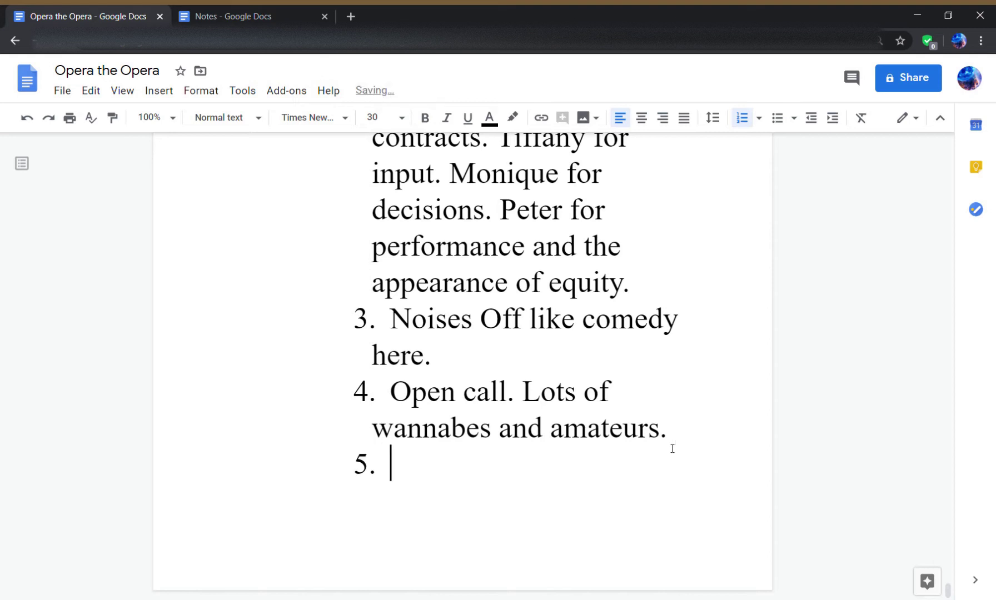
{"action": "type", "text": "Open "}
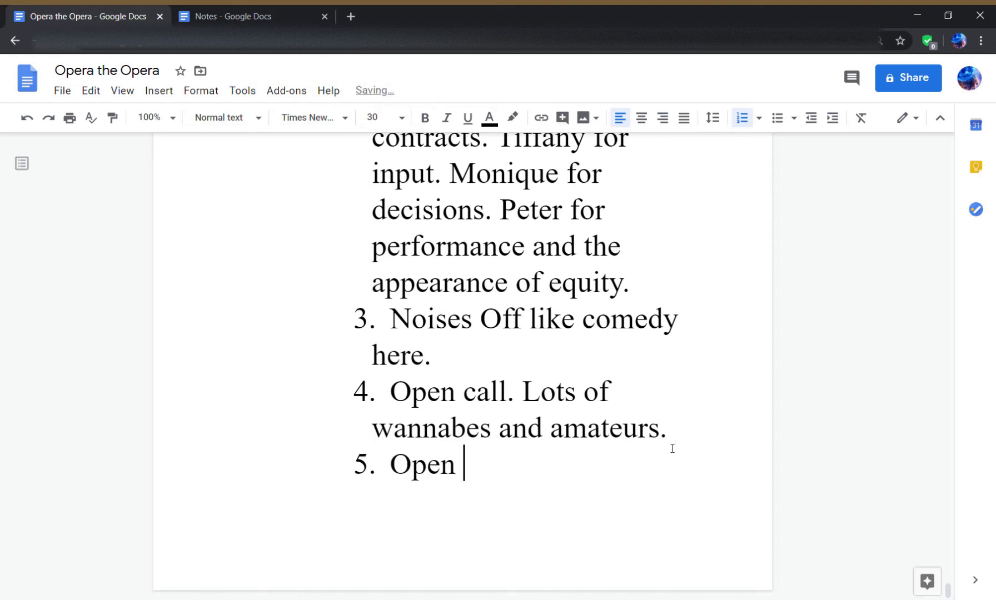
{"action": "type", "text": "with a"}
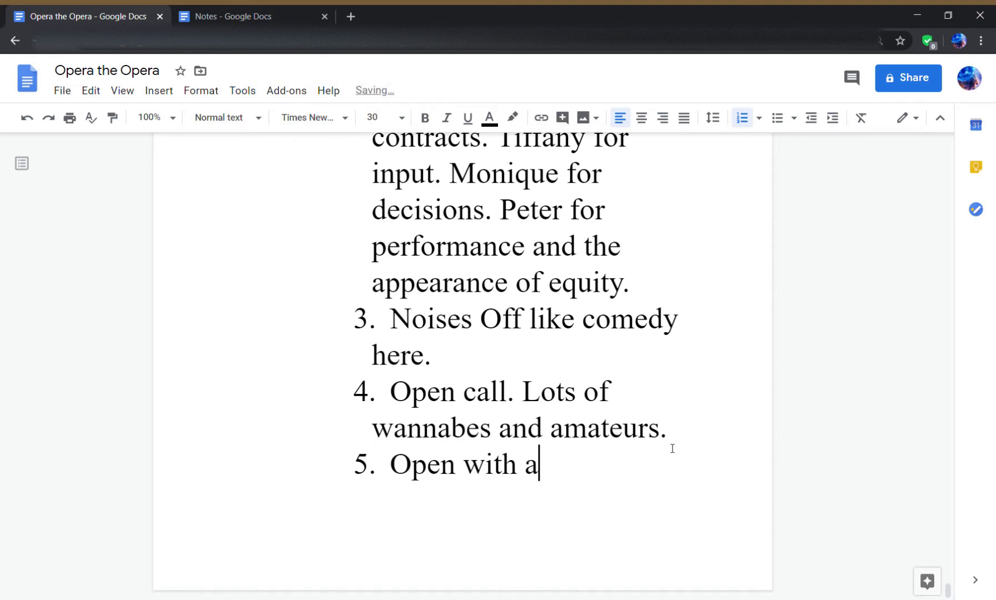
{"action": "type", "text": "n empty stage"}
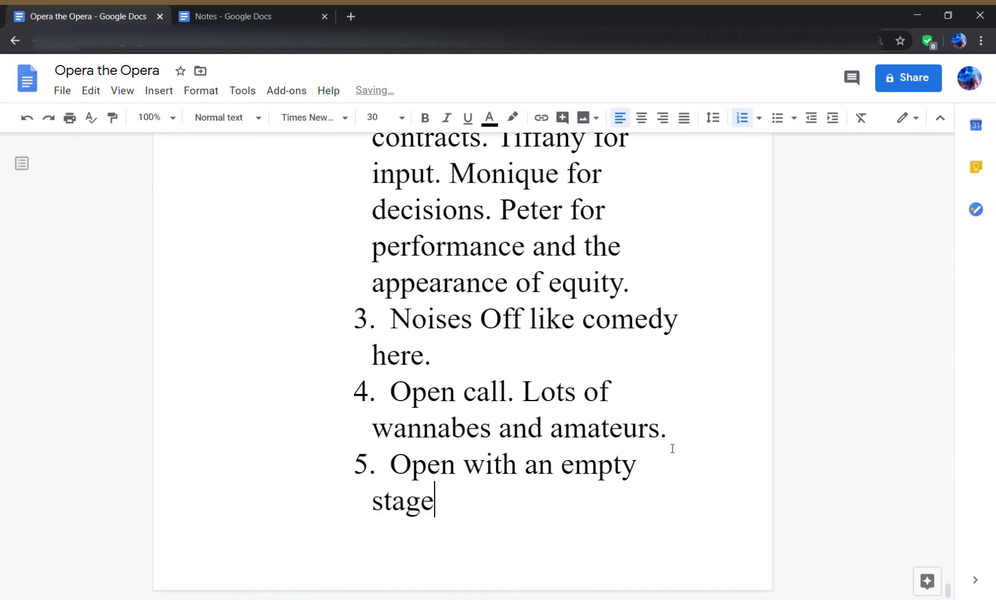
{"action": "type", "text": ". Monqi"}
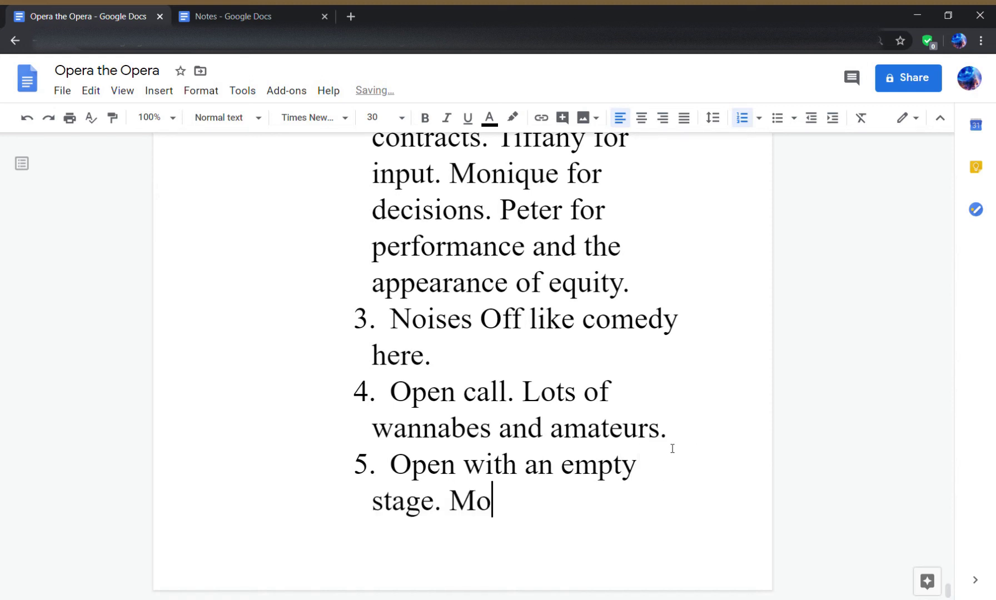
{"action": "key", "text": "BackSpace"}
{"action": "key", "text": "BackSpace"}
{"action": "type", "text": "ique"}
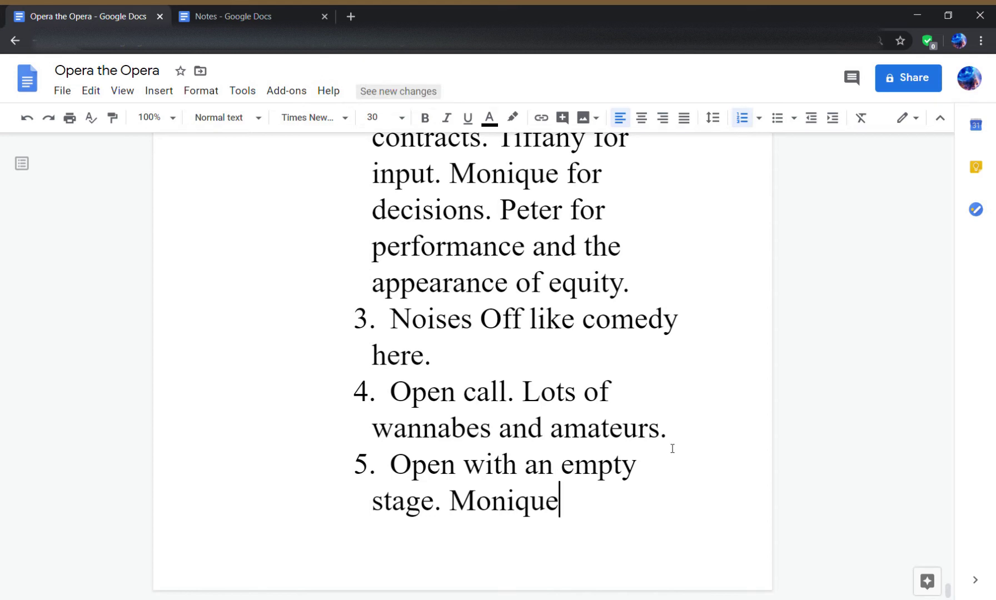
{"action": "type", "text": ", a song."}
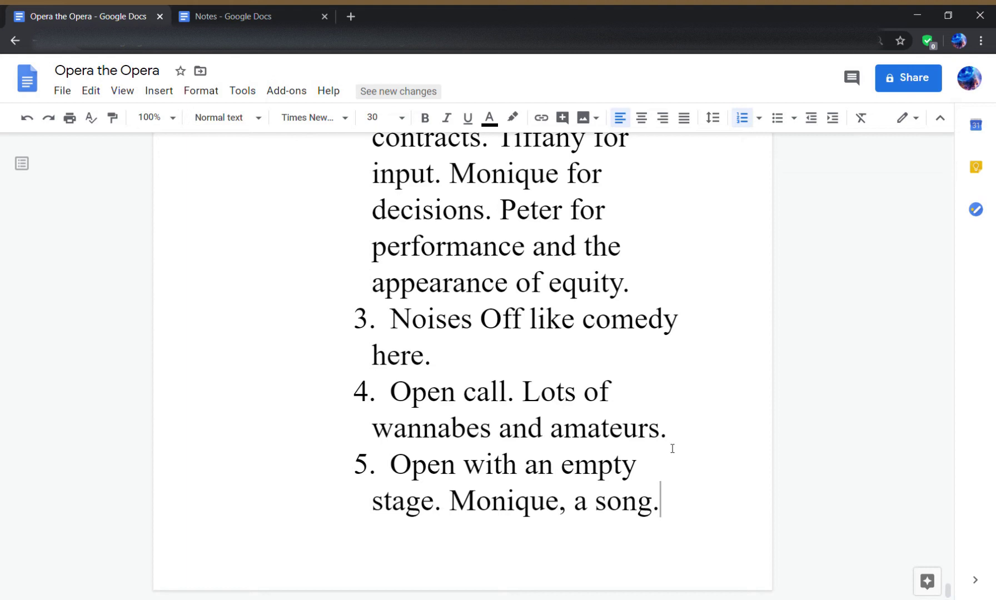
- Add a lettered sub-item under Act IV's fifth item: "Here it begins, the start of the thing. Everyone gets a chance to throw their hat in the ring."
{"action": "key", "text": "Return"}
{"action": "key", "text": "Tab"}
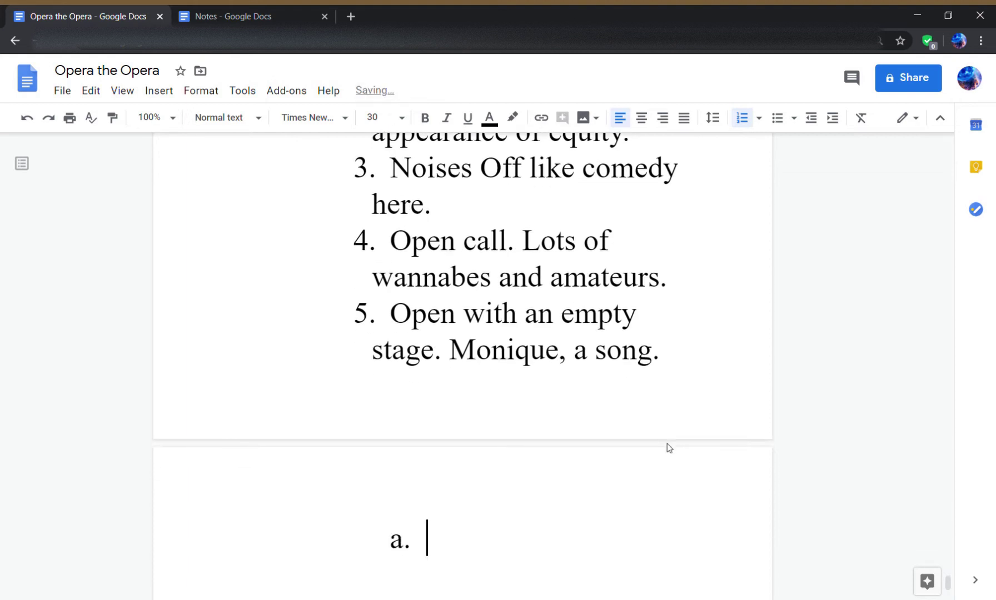
{"action": "type", "text": "Here it begins"}
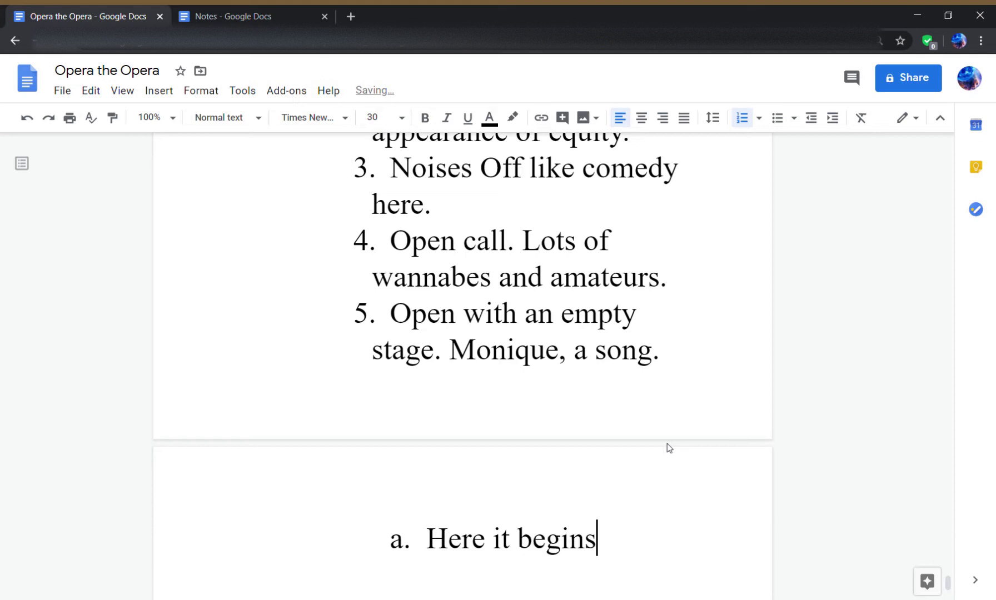
{"action": "type", "text": ", the start o"}
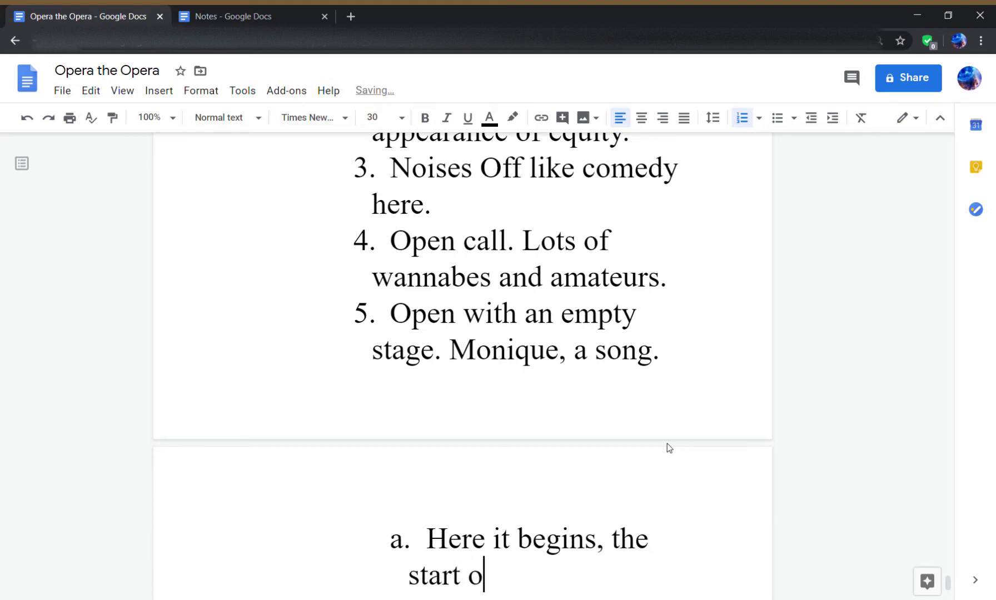
{"action": "type", "text": "f the thing."}
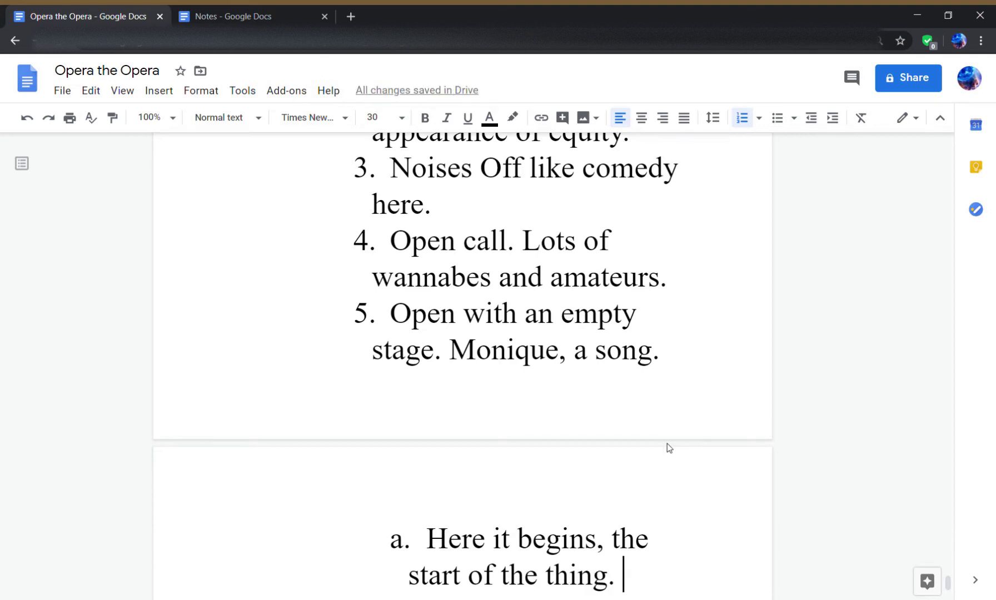
{"action": "type", "text": "Everyone gets"}
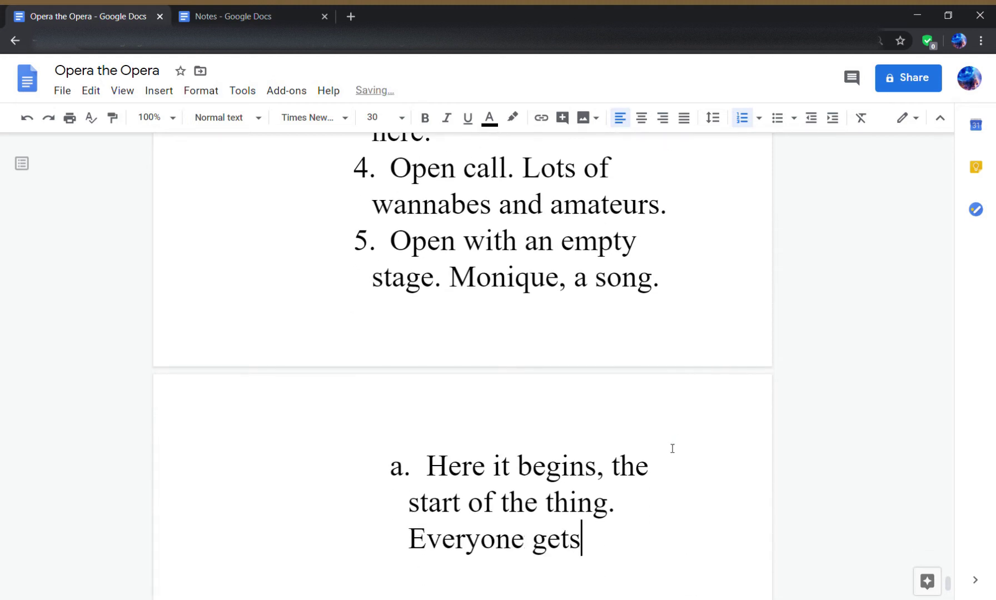
{"action": "type", "text": " a chance to t"}
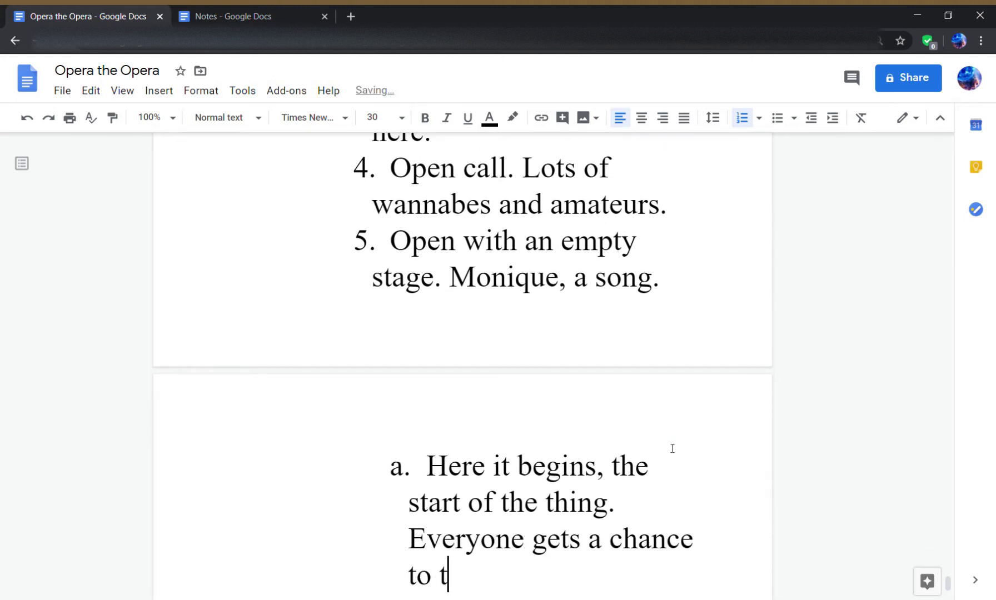
{"action": "type", "text": "hrow their hat"}
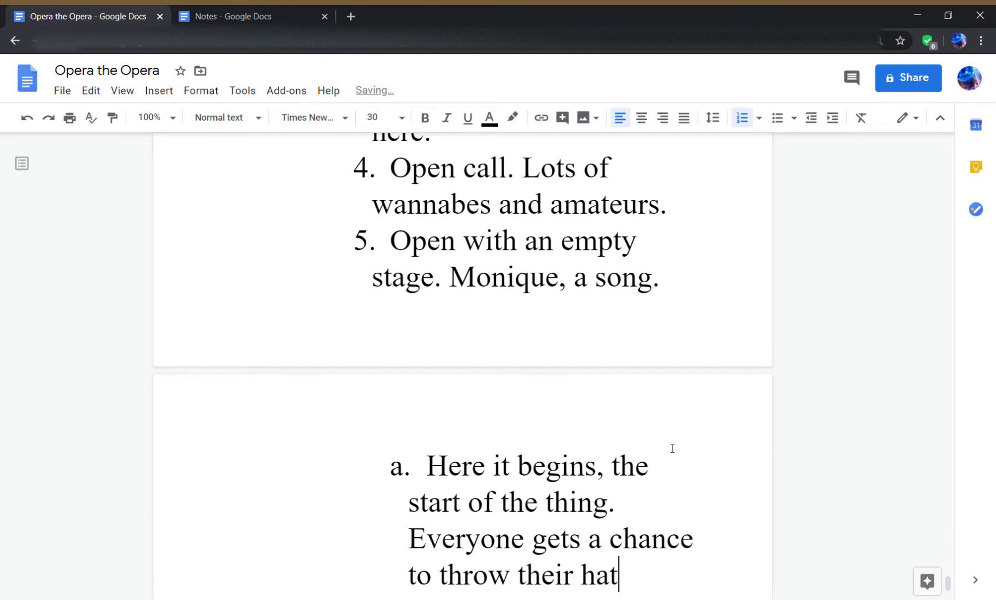
{"action": "type", "text": " in the right."}
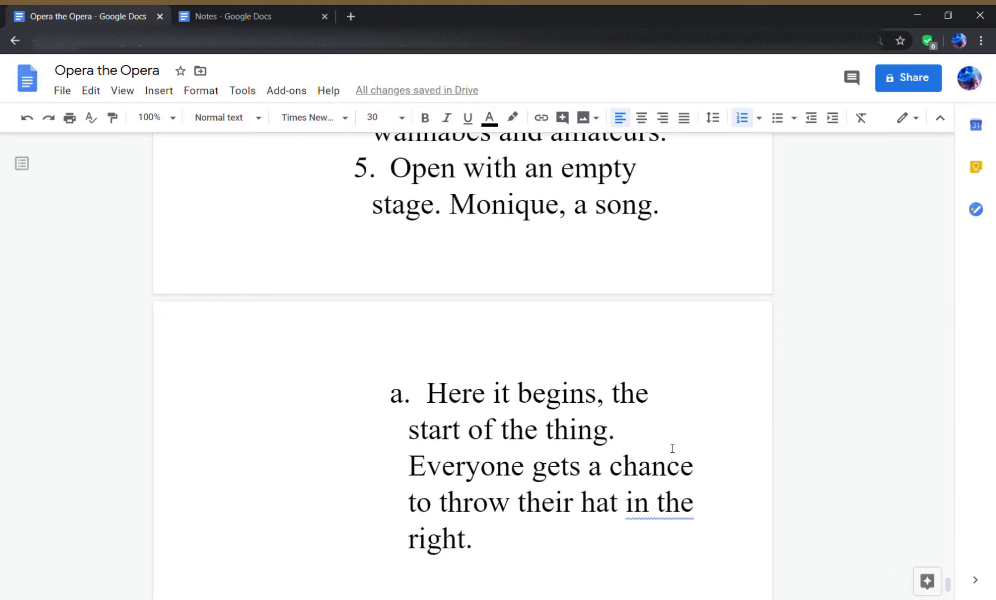
{"action": "key", "text": "BackSpace"}
{"action": "key", "text": "BackSpace"}
{"action": "key", "text": "BackSpace"}
{"action": "key", "text": "BackSpace"}
{"action": "type", "text": "ng."}
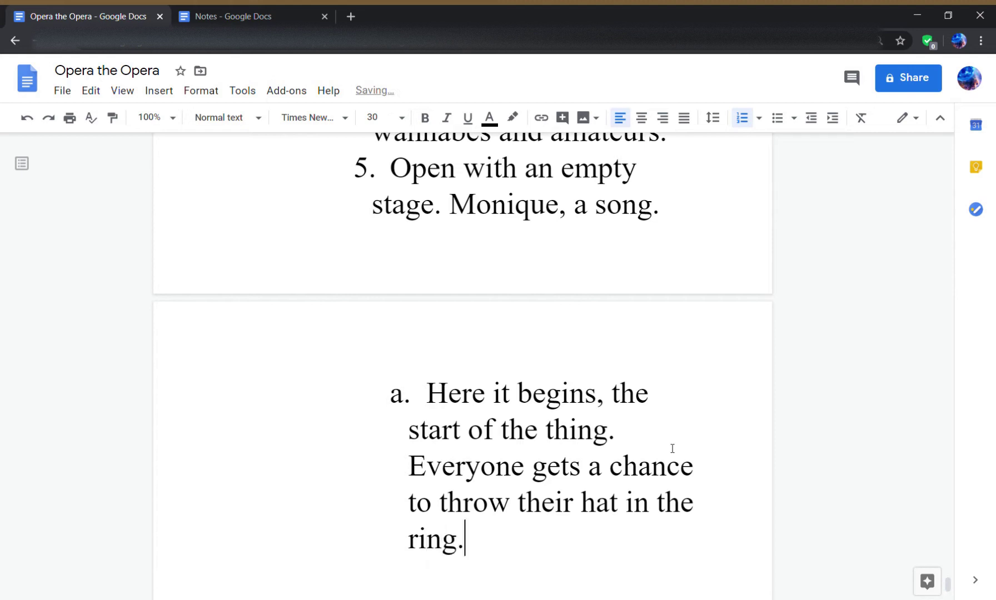
- Start a second lettered sub-item under the fifth item with "Actors and actresses file in,"
{"action": "key", "text": "Return"}
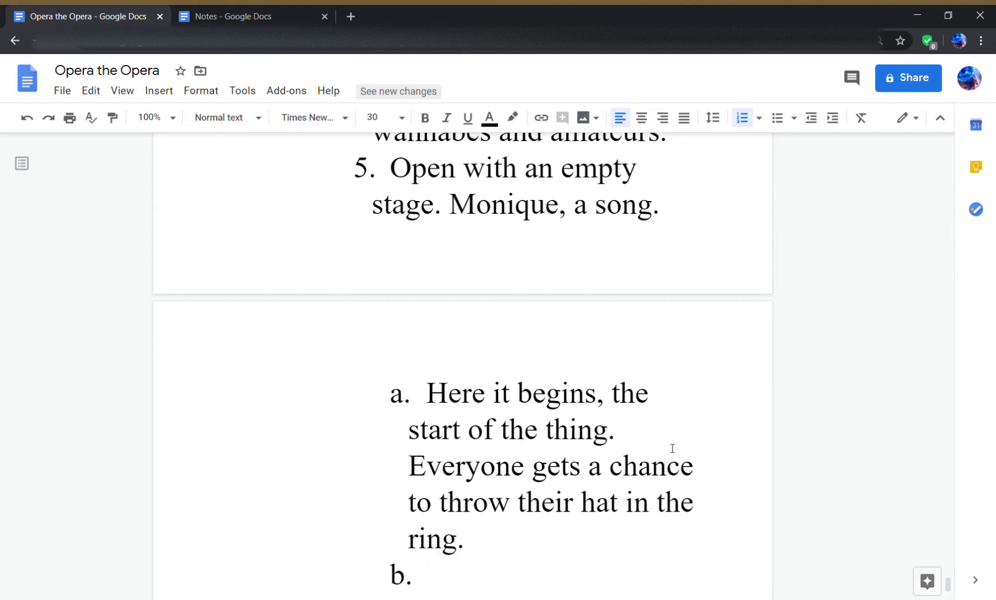
{"action": "type", "text": "Actos"}
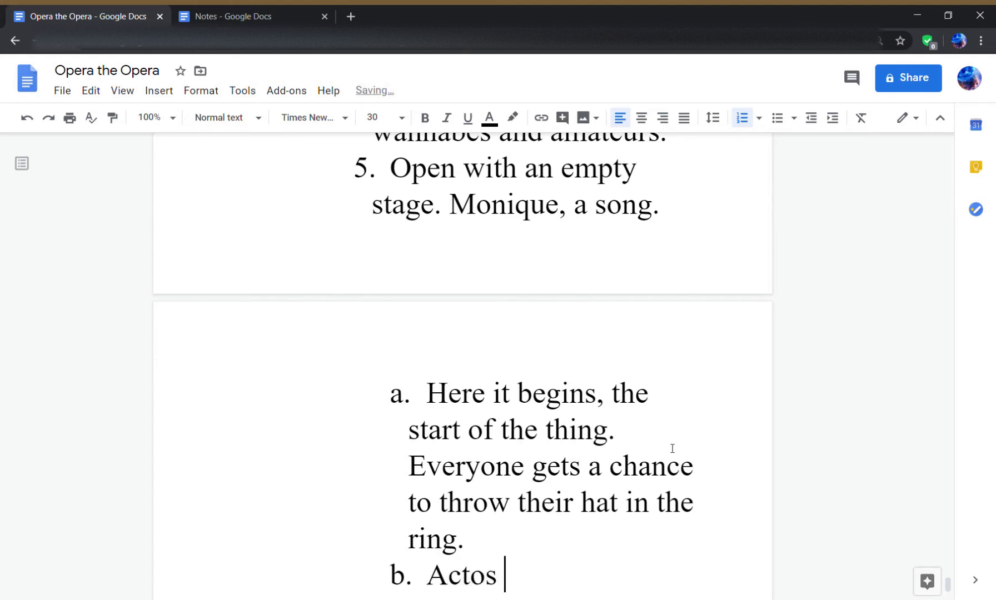
{"action": "key", "text": "BackSpace"}
{"action": "key", "text": "BackSpace"}
{"action": "type", "text": "rs and act"}
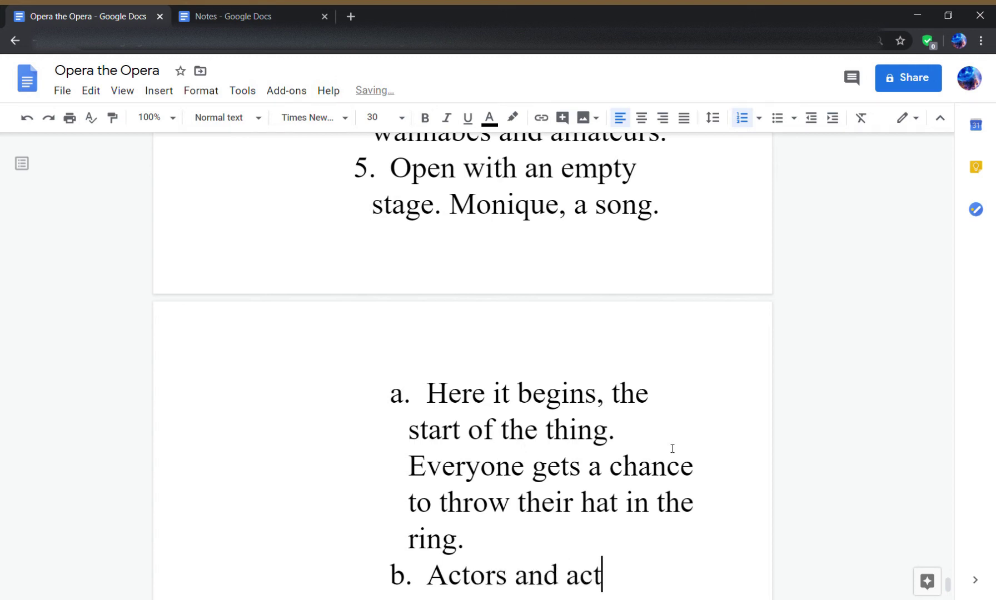
{"action": "type", "text": "resses f"}
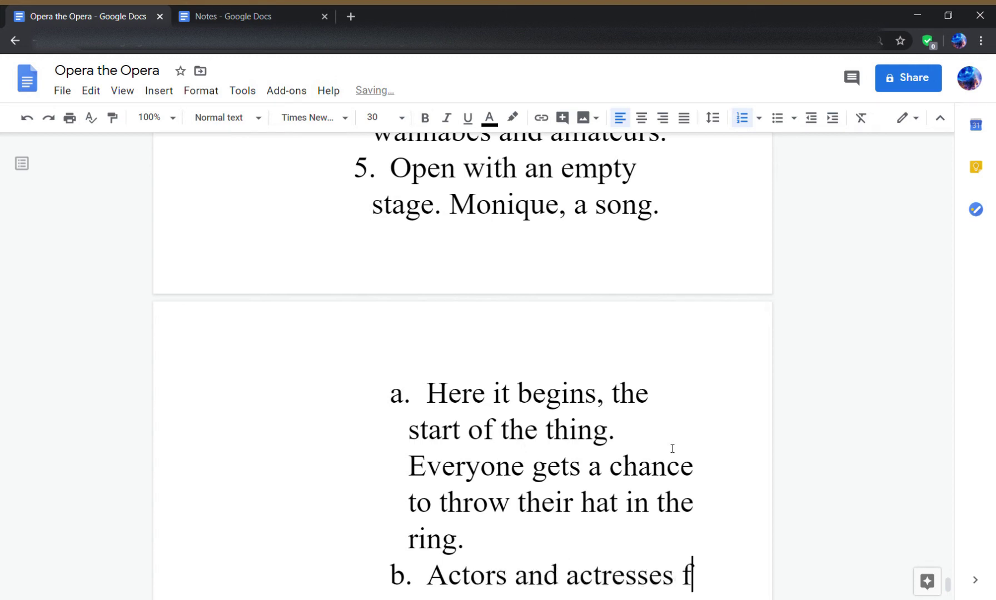
{"action": "type", "text": "ile in, p"}
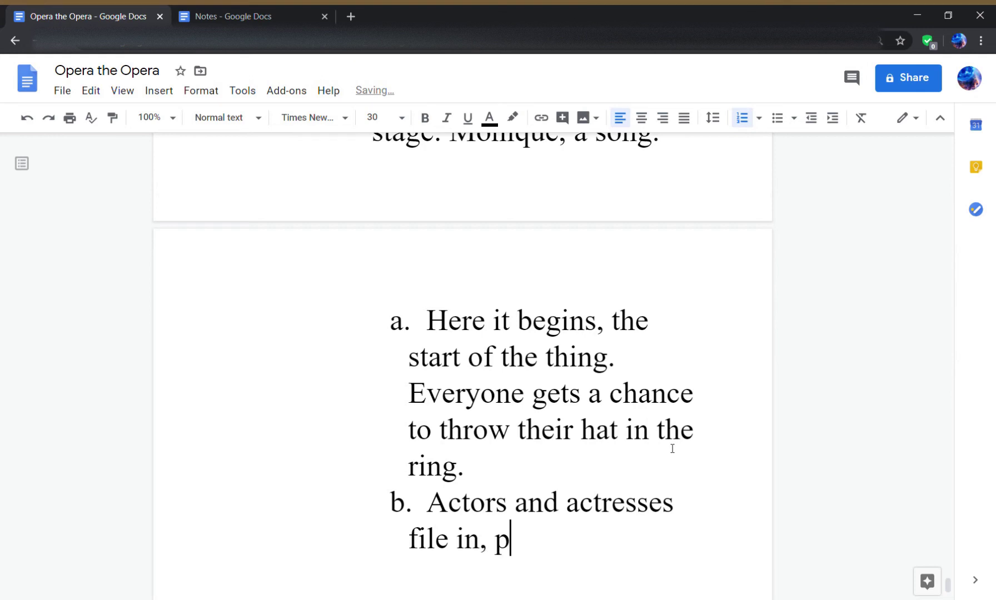
{"action": "type", "text": "apers in hand"}
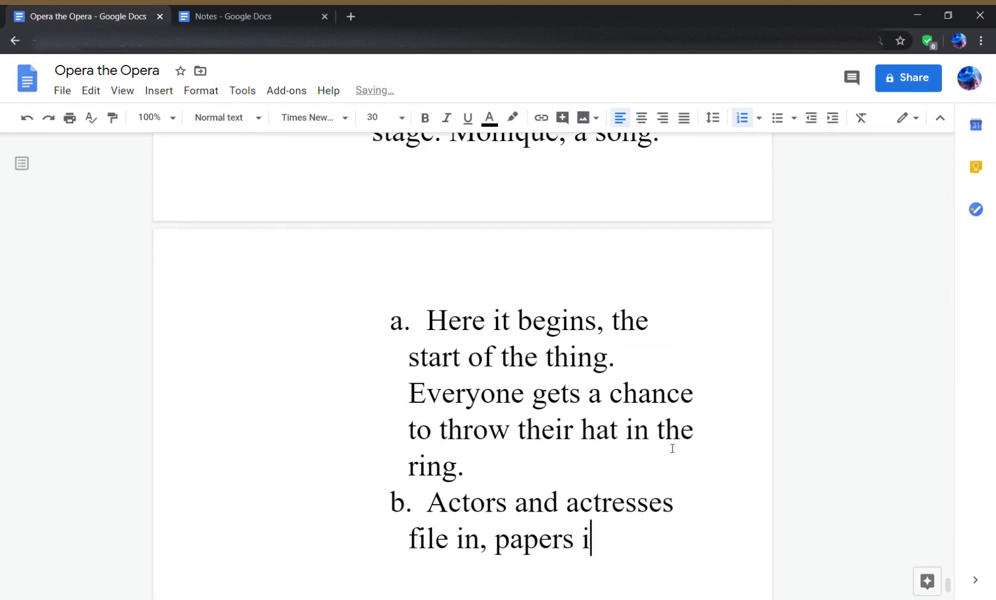
{"action": "key", "text": "BackSpace"}
{"action": "key", "text": "BackSpace"}
{"action": "key", "text": "BackSpace"}
{"action": "key", "text": "BackSpace"}
{"action": "key", "text": "BackSpace"}
{"action": "key", "text": "BackSpace"}
{"action": "key", "text": "BackSpace"}
{"action": "key", "text": "BackSpace"}
{"action": "key", "text": "BackSpace"}
{"action": "key", "text": "BackSpace"}
{"action": "key", "text": "BackSpace"}
{"action": "key", "text": "BackSpace"}
{"action": "key", "text": "BackSpace"}
{"action": "key", "text": "BackSpace"}
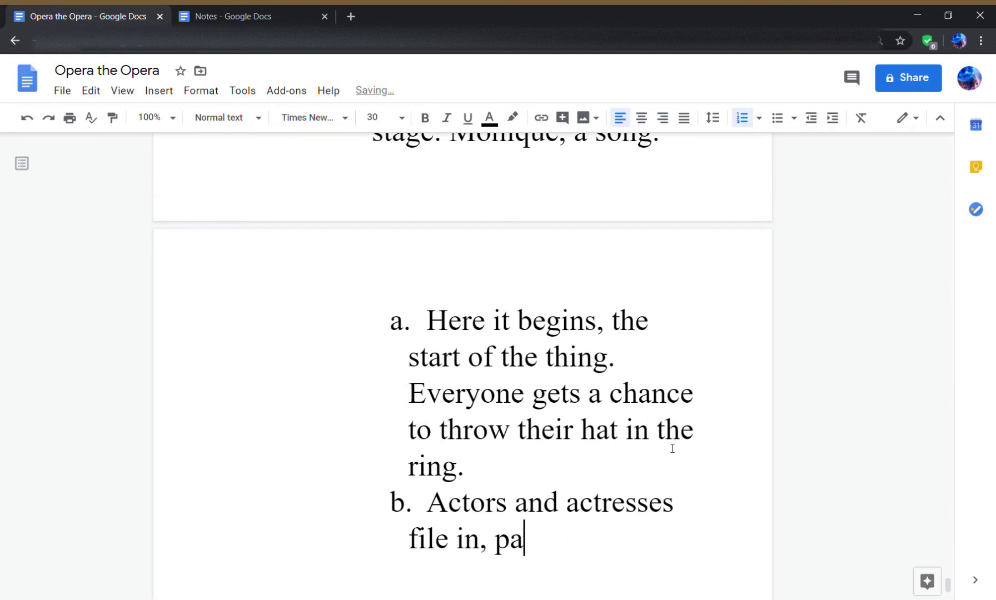
{"action": "type", "text": "sc"}
{"action": "key", "text": "BackSpace"}
{"action": "key", "text": "BackSpace"}
{"action": "key", "text": "BackSpace"}
{"action": "type", "text": "well"}
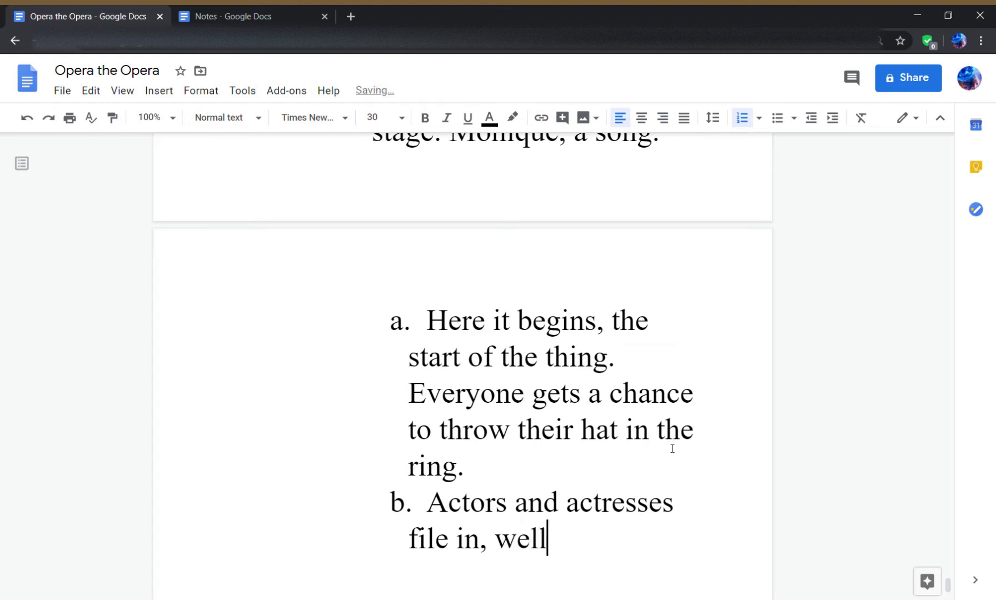
{"action": "type", "text": " dress"}
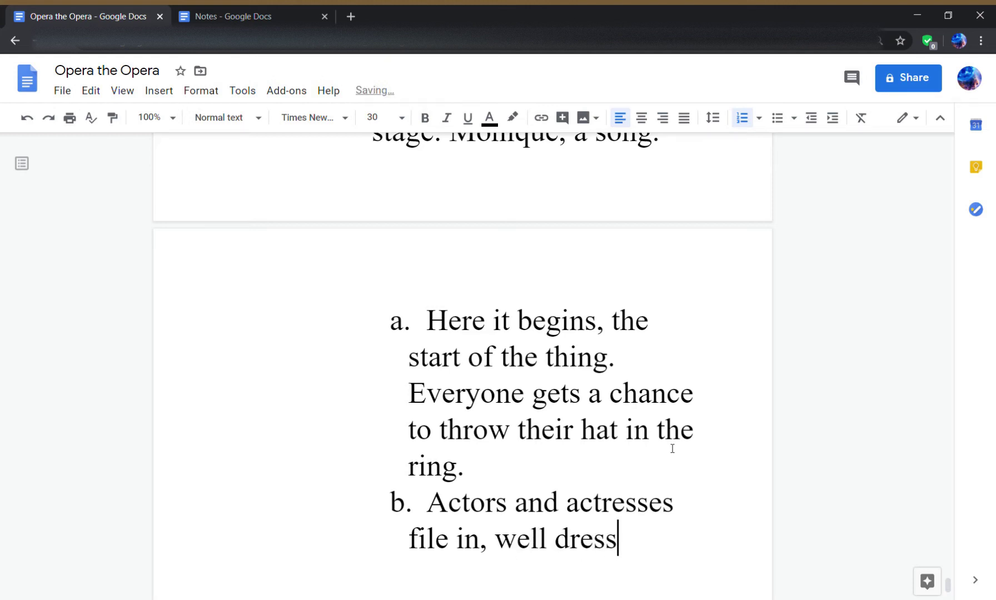
{"action": "key", "text": "BackSpace"}
{"action": "key", "text": "BackSpace"}
{"action": "key", "text": "BackSpace"}
{"action": "key", "text": "BackSpace"}
{"action": "key", "text": "BackSpace"}
{"action": "key", "text": "BackSpace"}
{"action": "key", "text": "BackSpace"}
{"action": "key", "text": "BackSpace"}
{"action": "key", "text": "BackSpace"}
{"action": "key", "text": "BackSpace"}
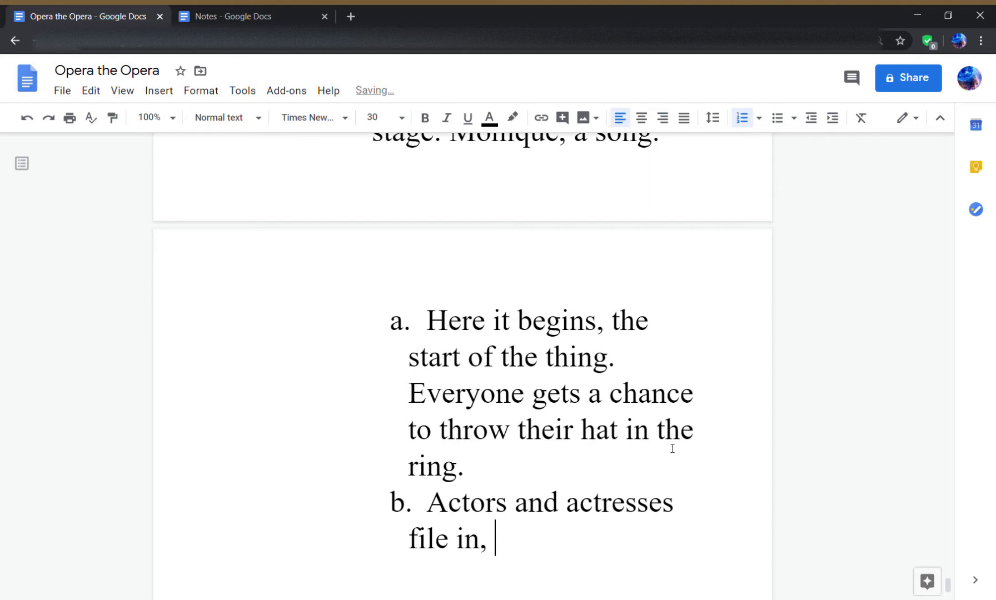
{"action": "type", "text": "T"}
{"action": "key", "text": "BackSpace"}
- Finish the second lettered sub-item, after "file in,", with "dressed theater casual."
{"action": "type", "text": "dressed "}
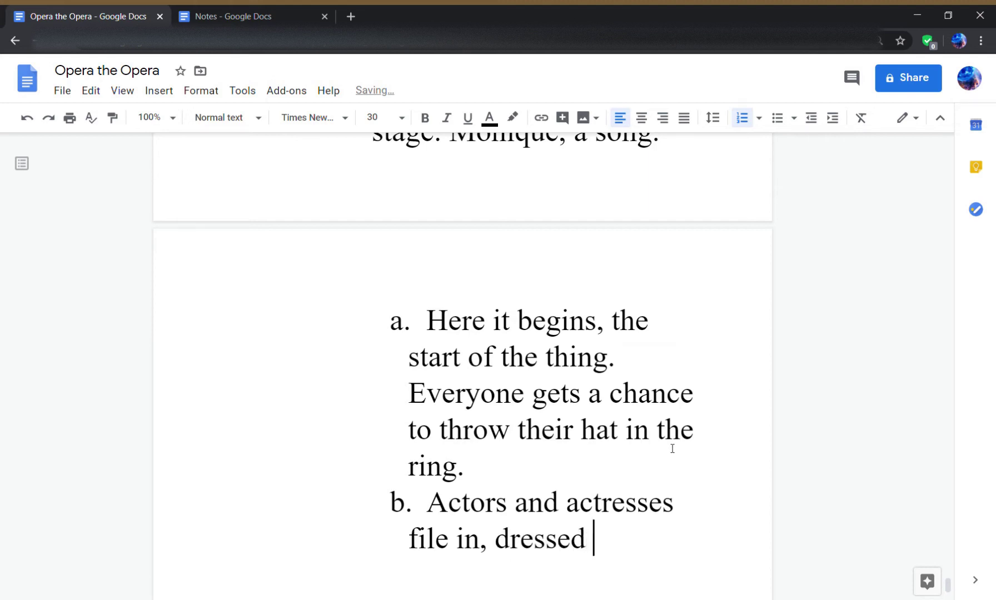
{"action": "type", "text": "theater cas"}
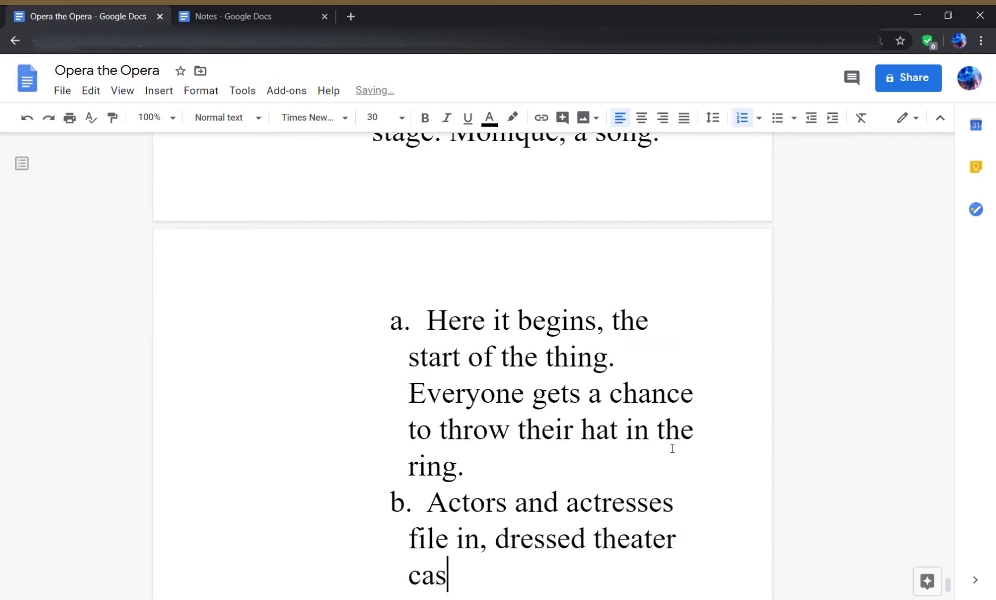
{"action": "type", "text": "ual"}
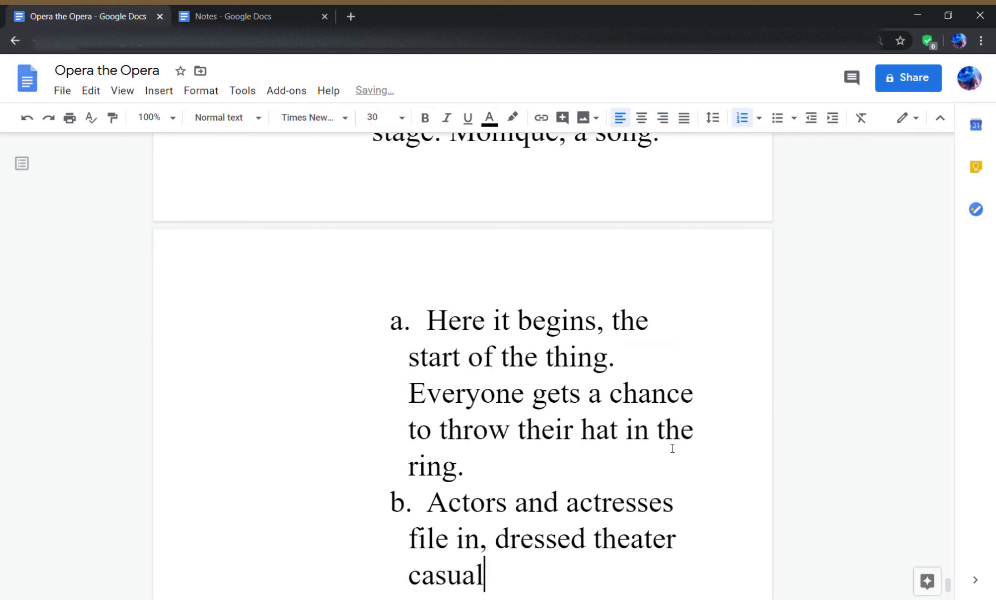
{"action": "type", "text": "."}
- Add a third lettered sub-item under the fifth item: "Tiffany arrives and starts passing out scripts."
{"action": "key", "text": "Return"}
{"action": "type", "text": "T"}
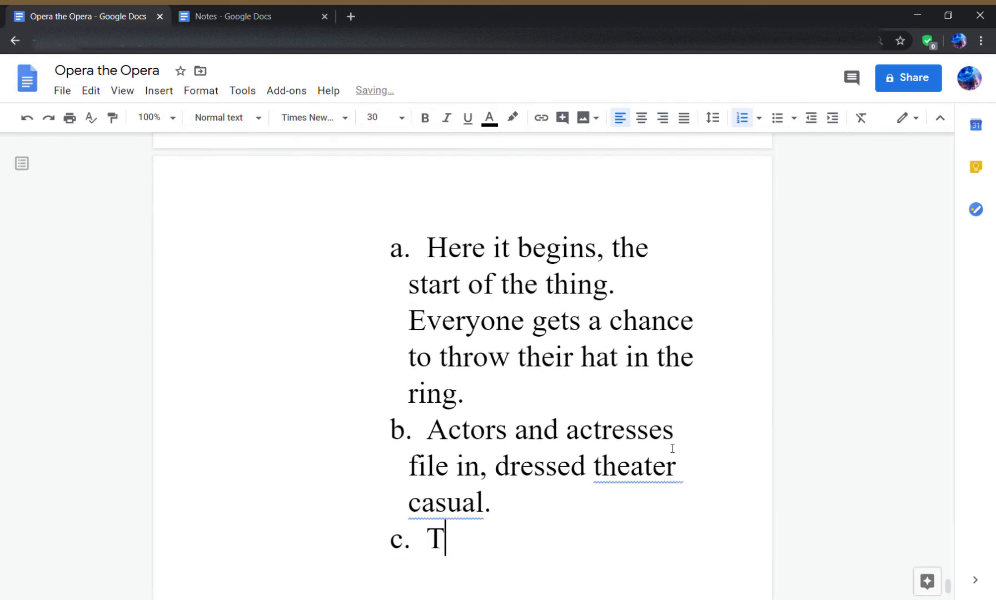
{"action": "type", "text": "iffany ar"}
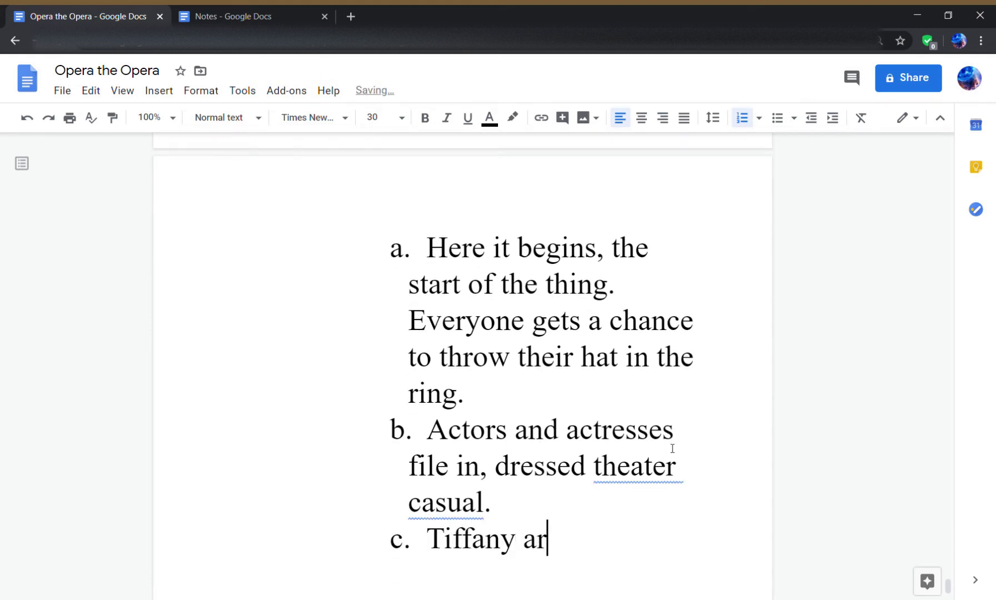
{"action": "type", "text": "rives and"}
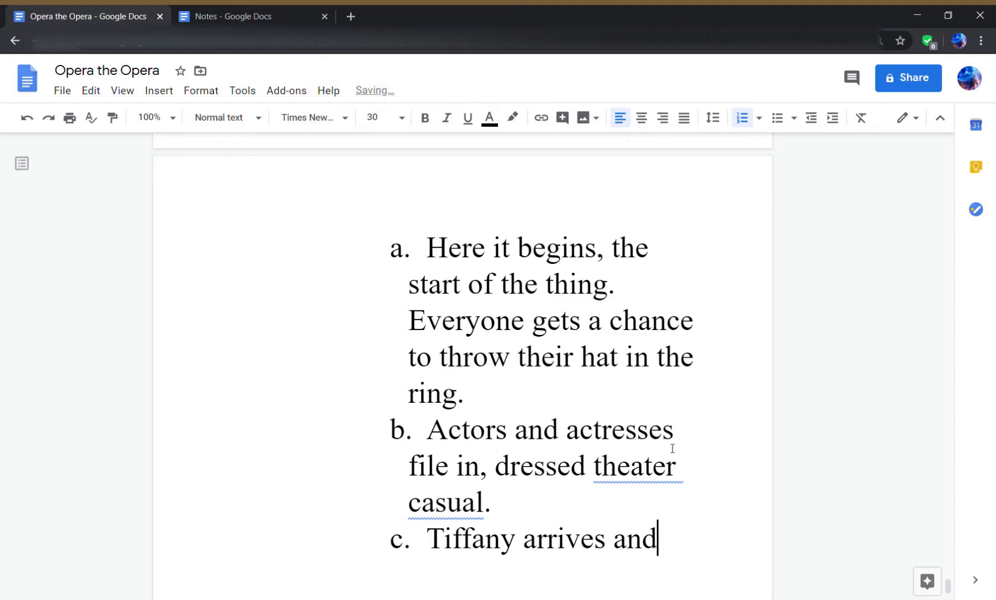
{"action": "type", "text": " starts pas"}
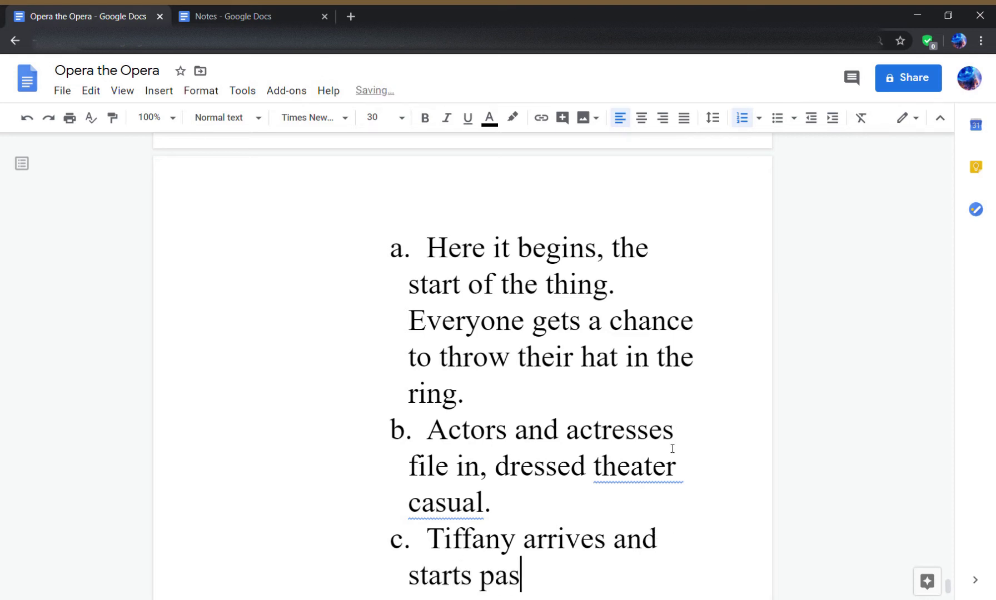
{"action": "type", "text": "sing out scripts."}
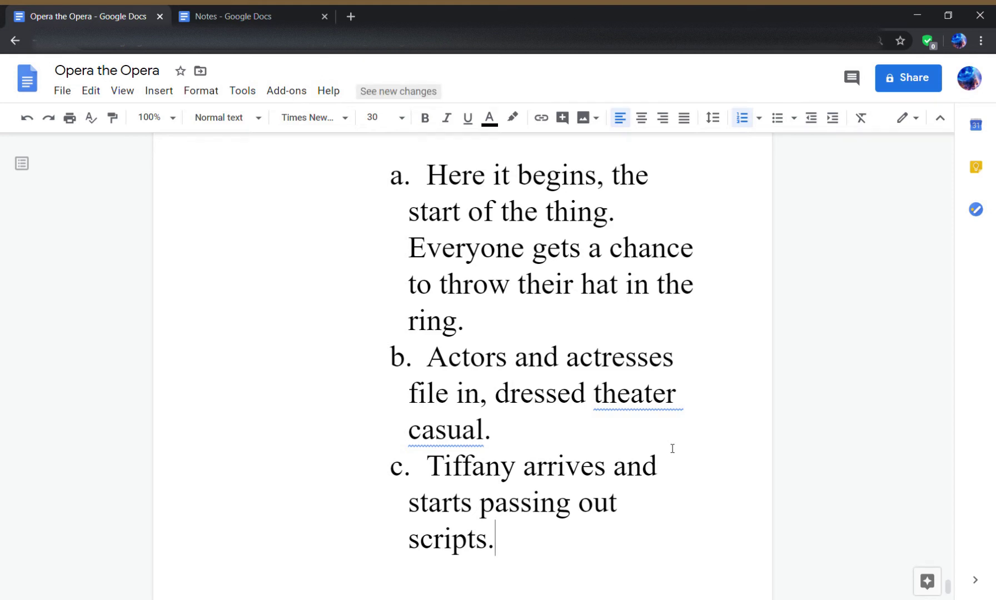
- Continue the third lettered sub-item with a new sentence starting "Let's us hear monique's"
{"action": "type", "text": "Let's us "}
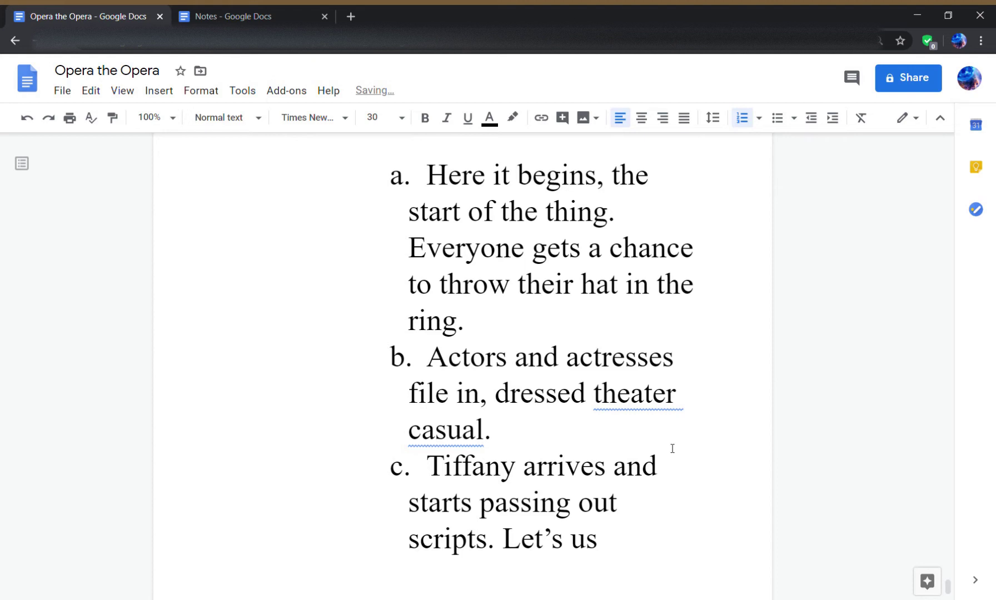
{"action": "type", "text": "hear monq"}
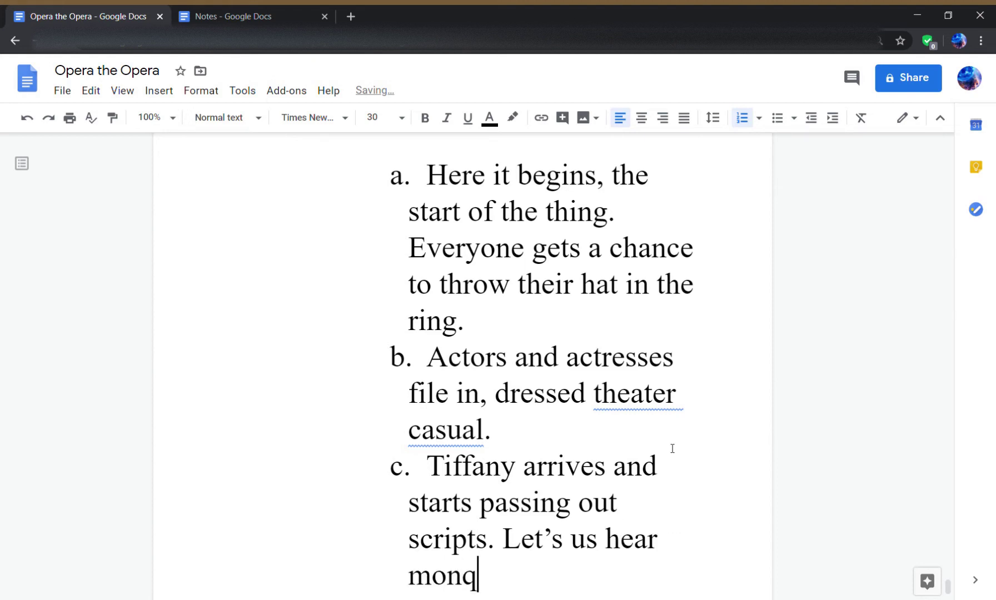
{"action": "key", "text": "BackSpace"}
{"action": "type", "text": "ique's"}
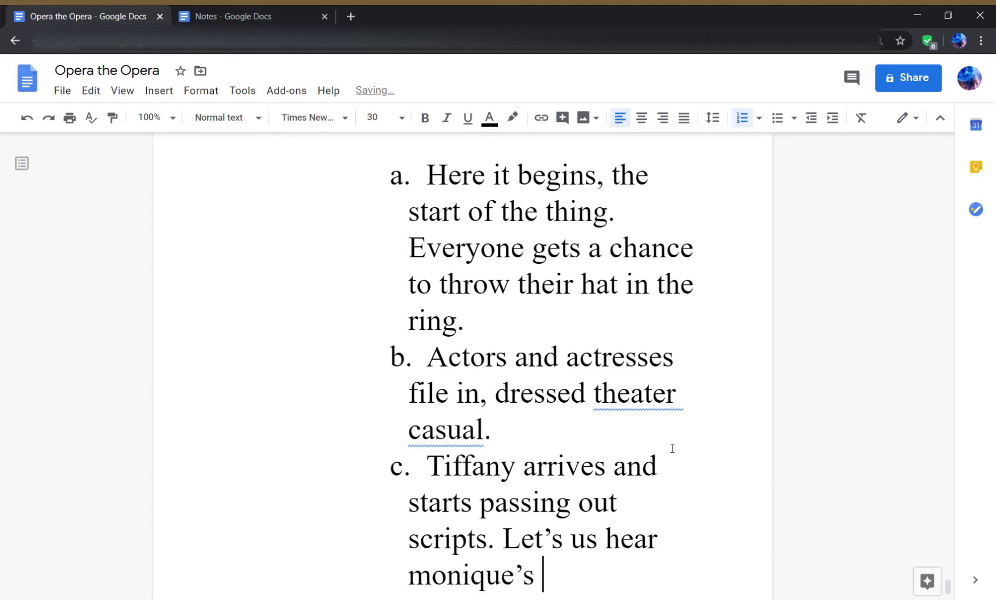
- Capitalize the first letter of "monique's" in the third lettered sub-item and return to the end of the line
{"action": "key", "text": "Left"}
{"action": "key", "text": "Left"}
{"action": "key", "text": "Left"}
{"action": "key", "text": "Left"}
{"action": "key", "text": "Left"}
{"action": "key", "text": "Left"}
{"action": "key", "text": "Left"}
{"action": "key", "text": "Left"}
{"action": "key", "text": "Left"}
{"action": "key", "text": "Left"}
{"action": "key", "text": "Right"}
{"action": "key", "text": "BackSpace"}
{"action": "type", "text": "M"}
{"action": "key", "text": "Right"}
{"action": "key", "text": "Right"}
{"action": "key", "text": "Right"}
{"action": "key", "text": "Right"}
{"action": "key", "text": "Right"}
{"action": "key", "text": "Right"}
{"action": "key", "text": "Right"}
{"action": "key", "text": "Right"}
{"action": "key", "text": "Right"}
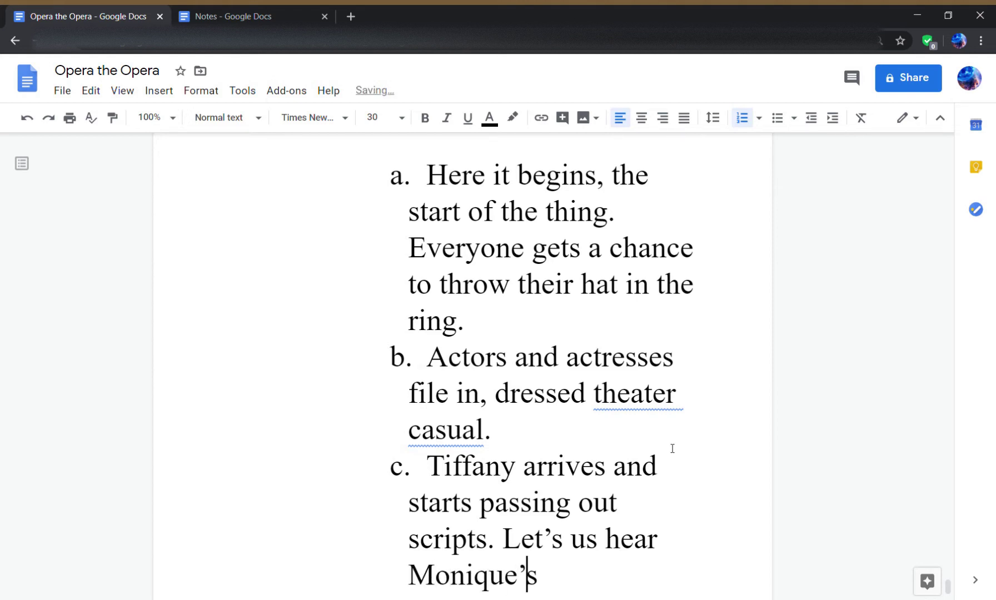
- Complete the third lettered sub-item's last sentence with "changing view on Tiffany."
{"action": "type", "text": "changing vei"}
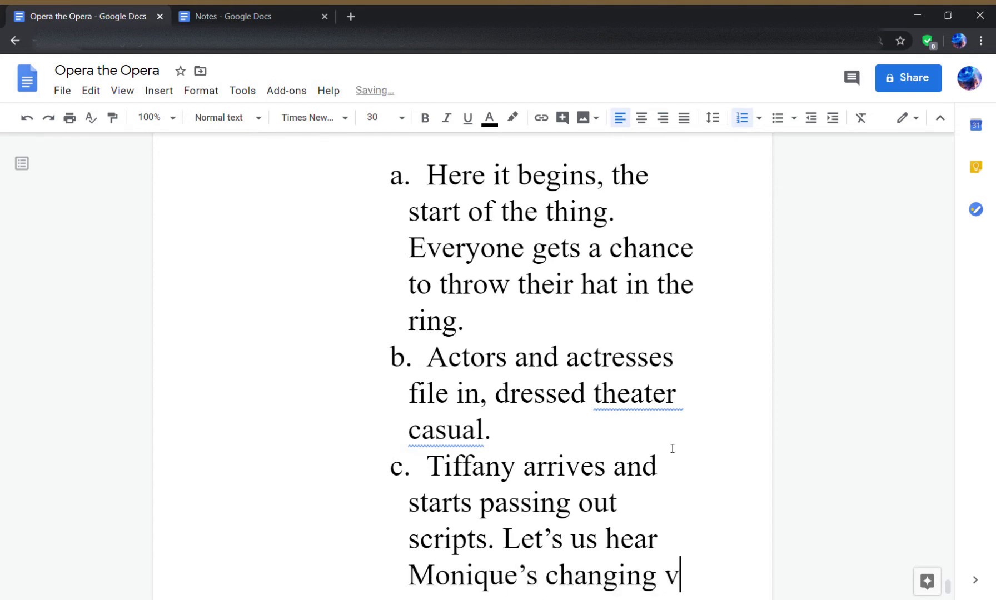
{"action": "key", "text": "BackSpace"}
{"action": "key", "text": "BackSpace"}
{"action": "type", "text": "iew on "}
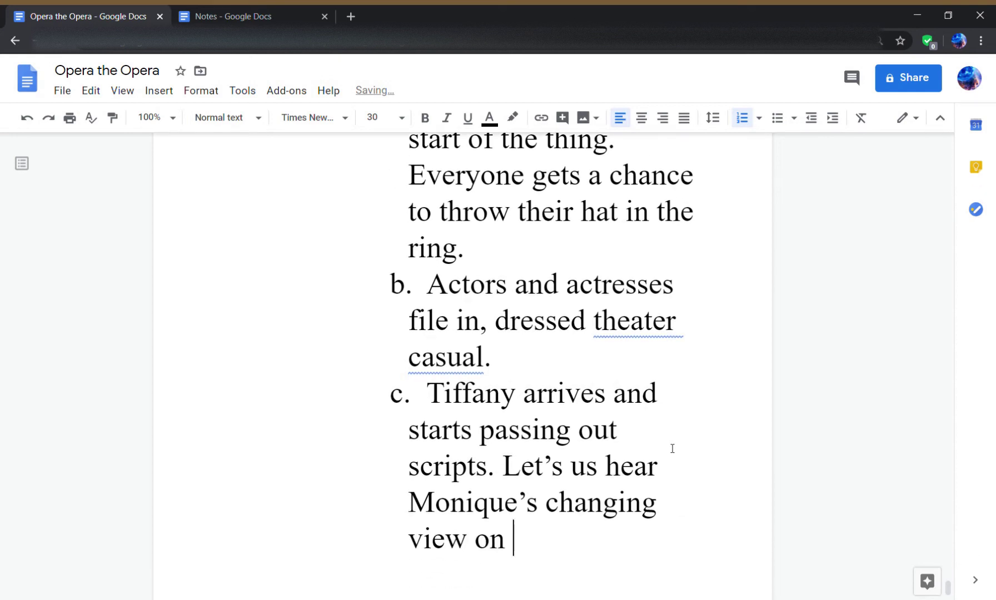
{"action": "type", "text": "Tiffany."}
- Add a nested roman-numeral item under the third lettered sub-item: "There's the writer. There's the scripts."
{"action": "key", "text": "Return"}
{"action": "key", "text": "Tab"}
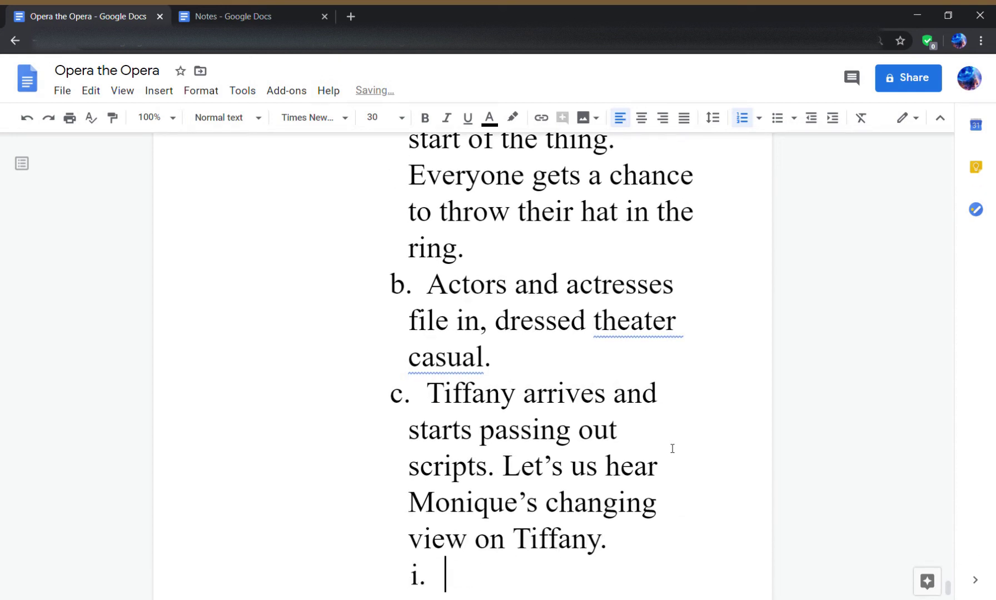
{"action": "type", "text": "There's the "}
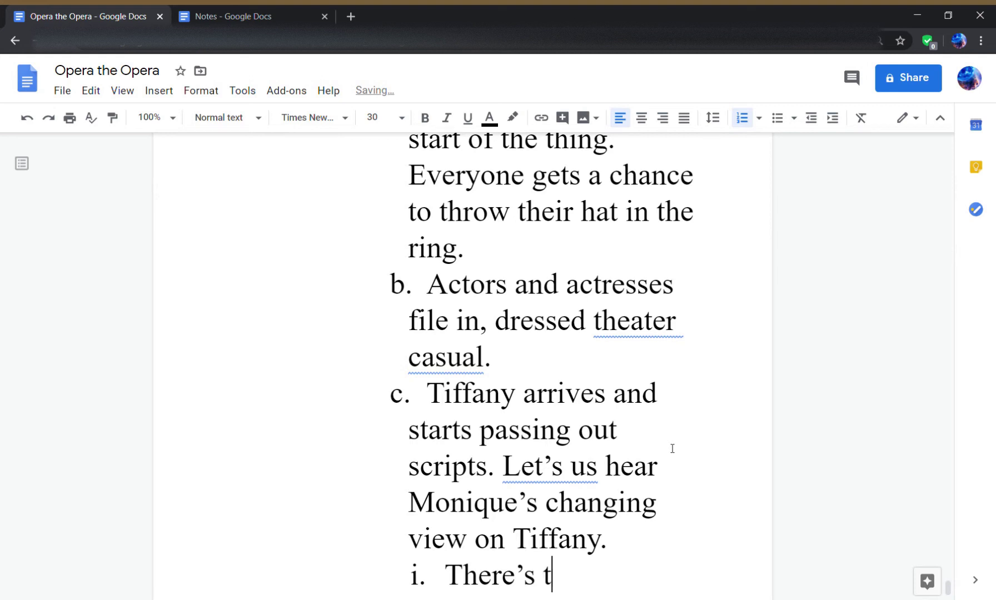
{"action": "type", "text": "writer. T"}
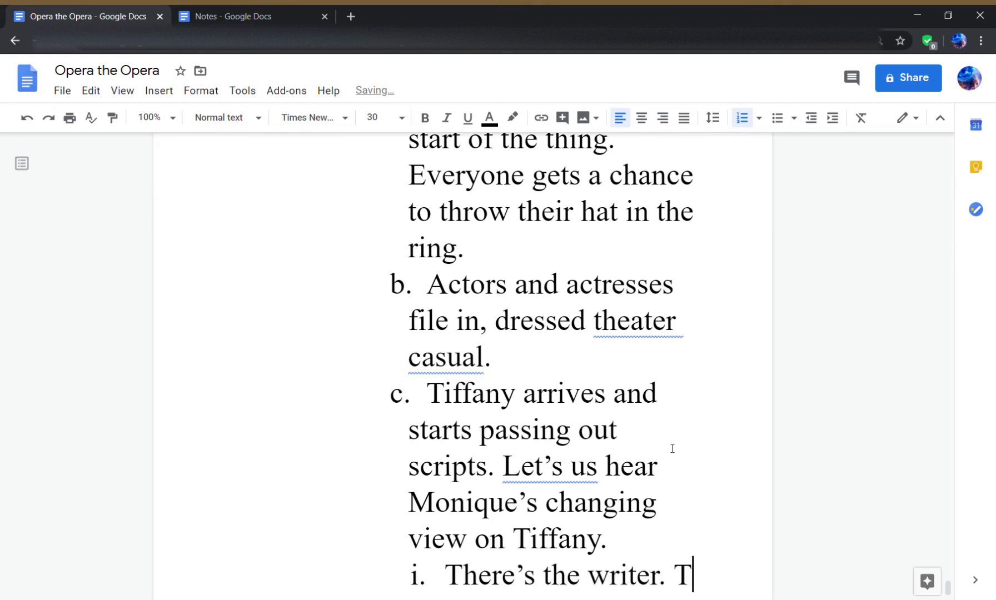
{"action": "type", "text": "here's the scripts"}
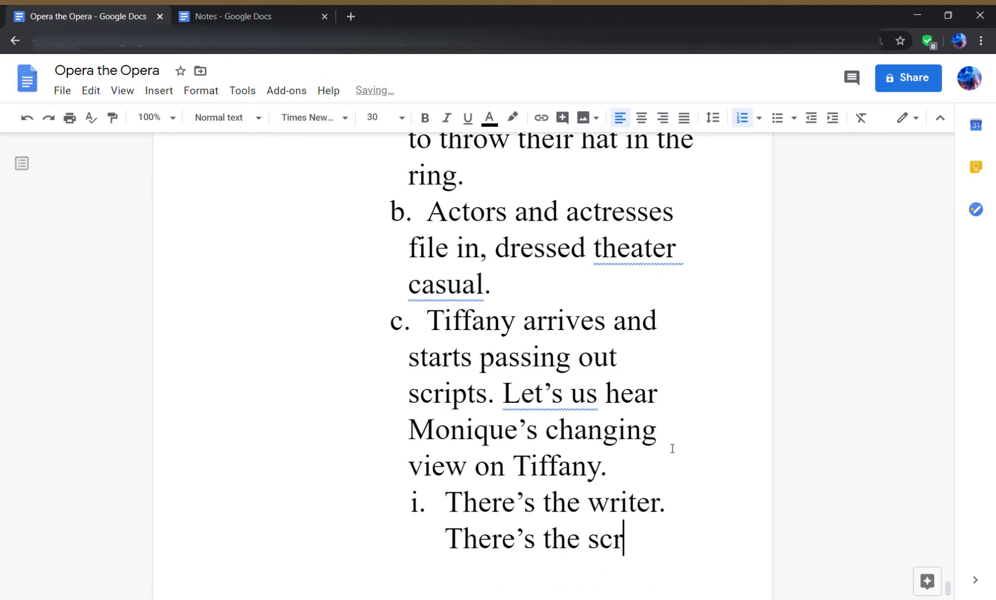
{"action": "type", "text": "."}
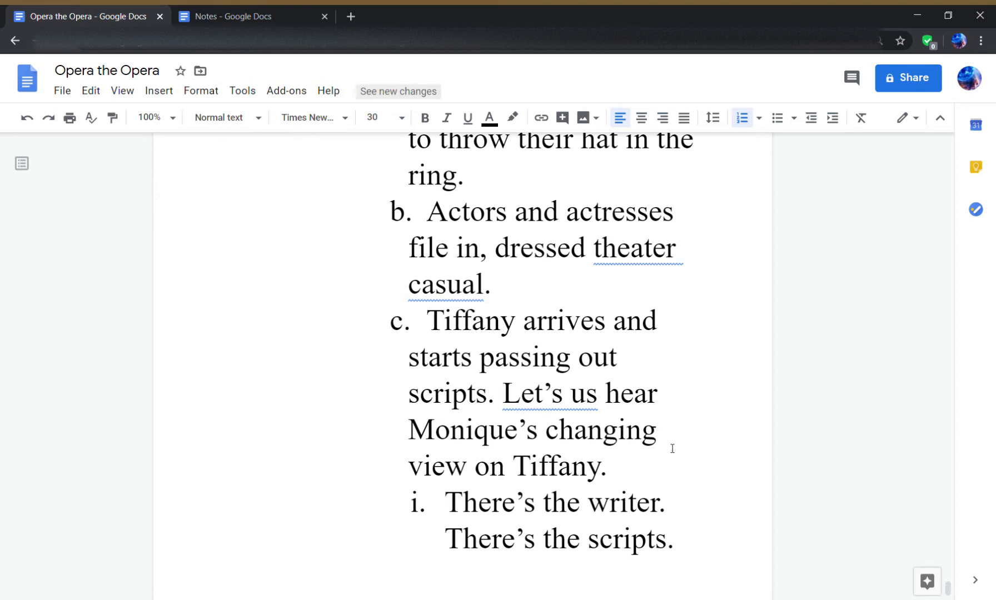
- Extend the first roman-numeral item with the sentence "She has eyes for Peter, and often trips."
{"action": "type", "text": "She's"}
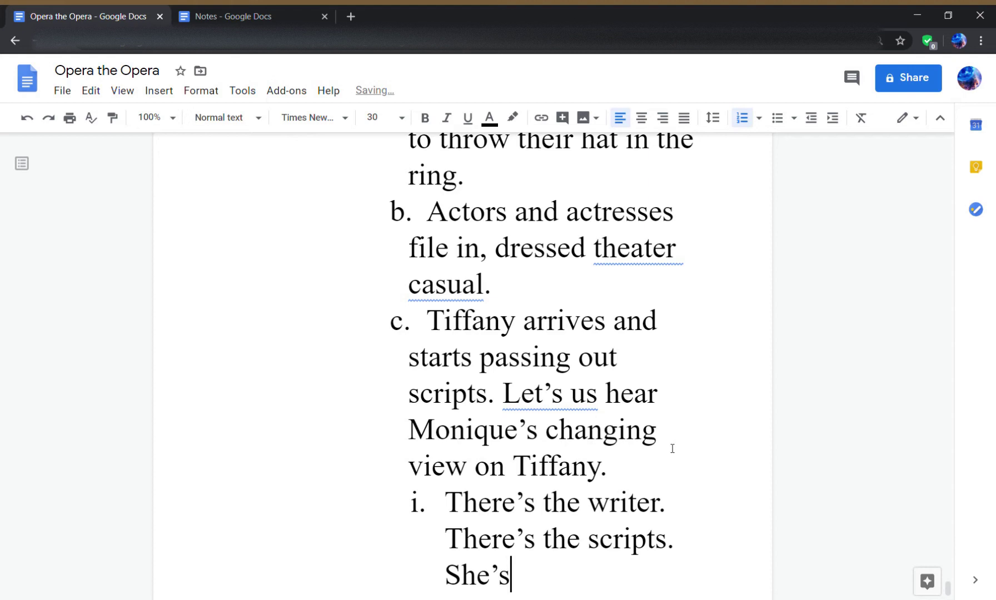
{"action": "key", "text": "BackSpace"}
{"action": "key", "text": "BackSpace"}
{"action": "type", "text": "has "}
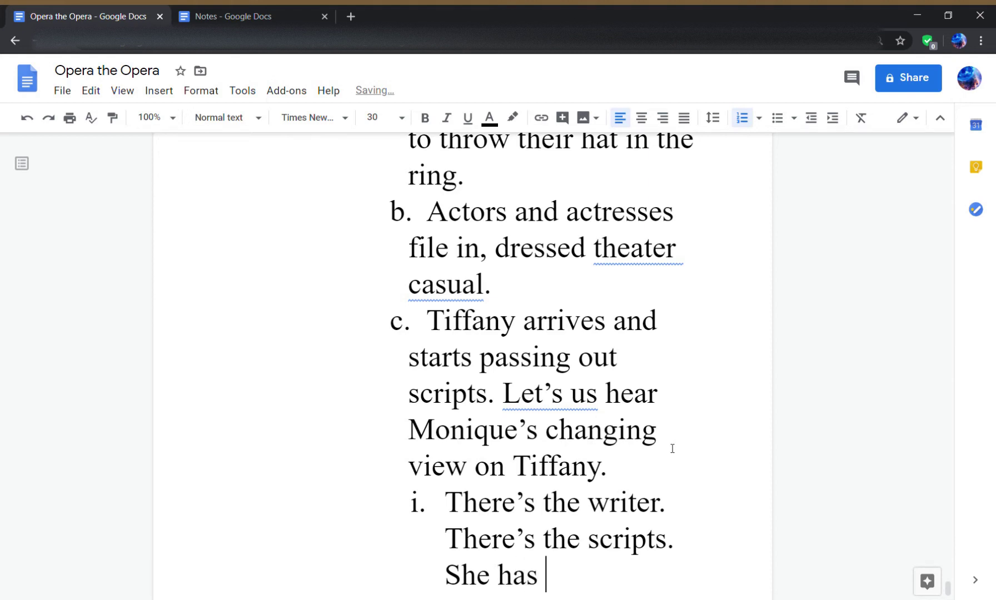
{"action": "type", "text": "eyes for P"}
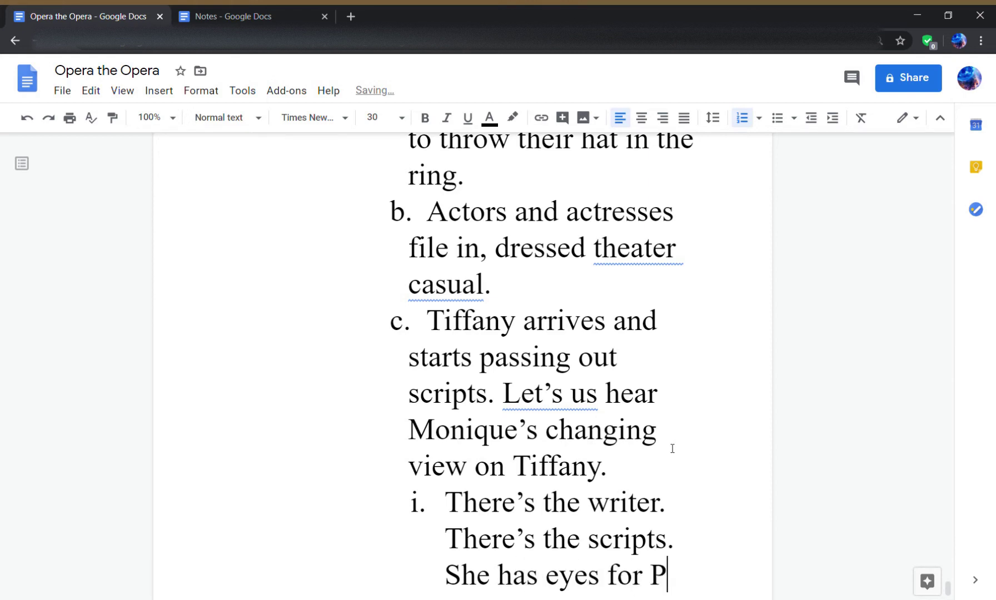
{"action": "type", "text": "eter, and"}
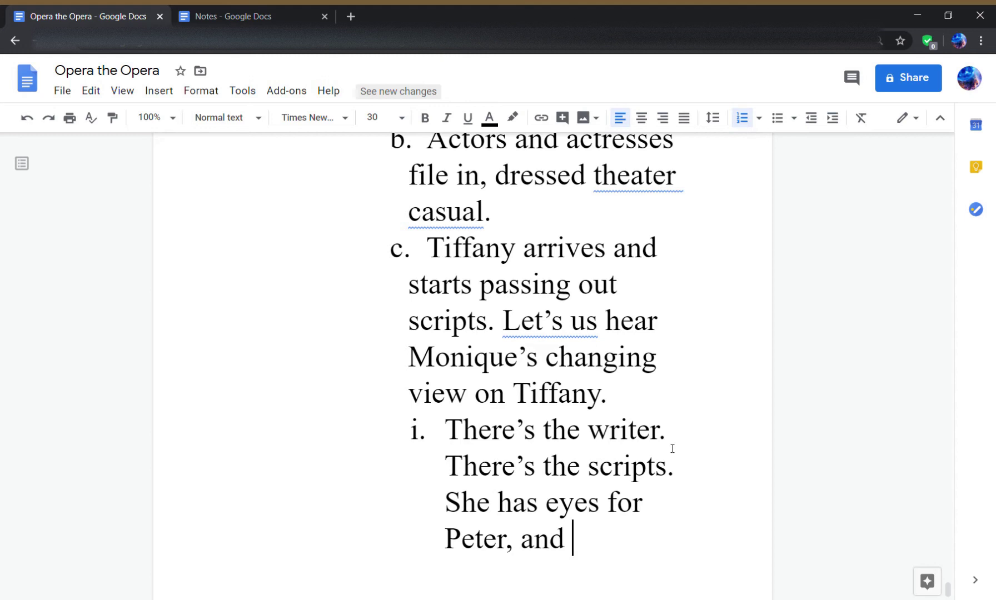
{"action": "type", "text": "often trips."}
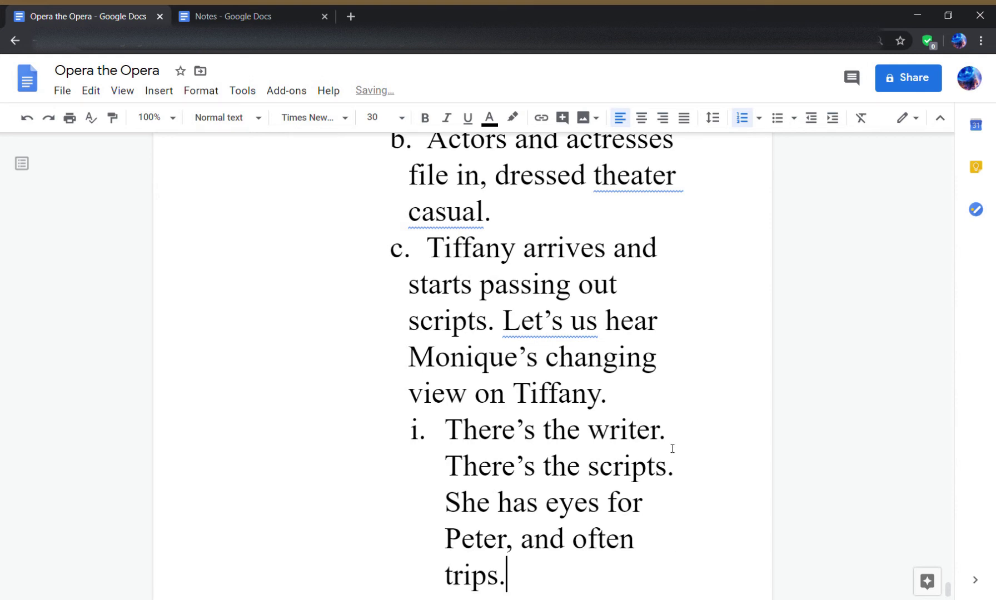
- Add a second roman-numeral item under the third lettered sub-item: "What do I do when Peter ignores her? What do I do"
{"action": "key", "text": "Return"}
{"action": "key", "text": "Tab"}
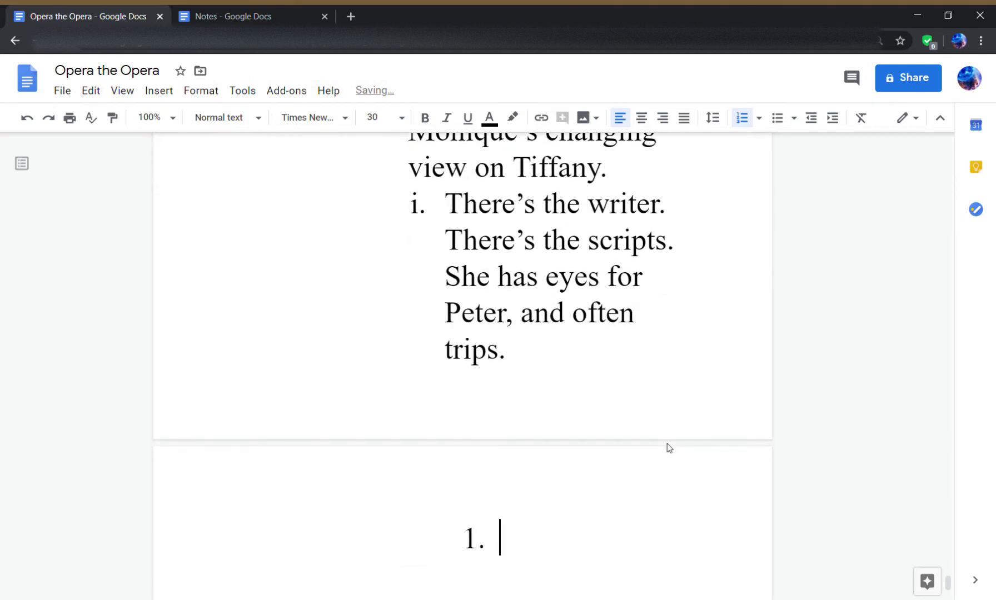
{"action": "key", "text": "shift+Tab"}
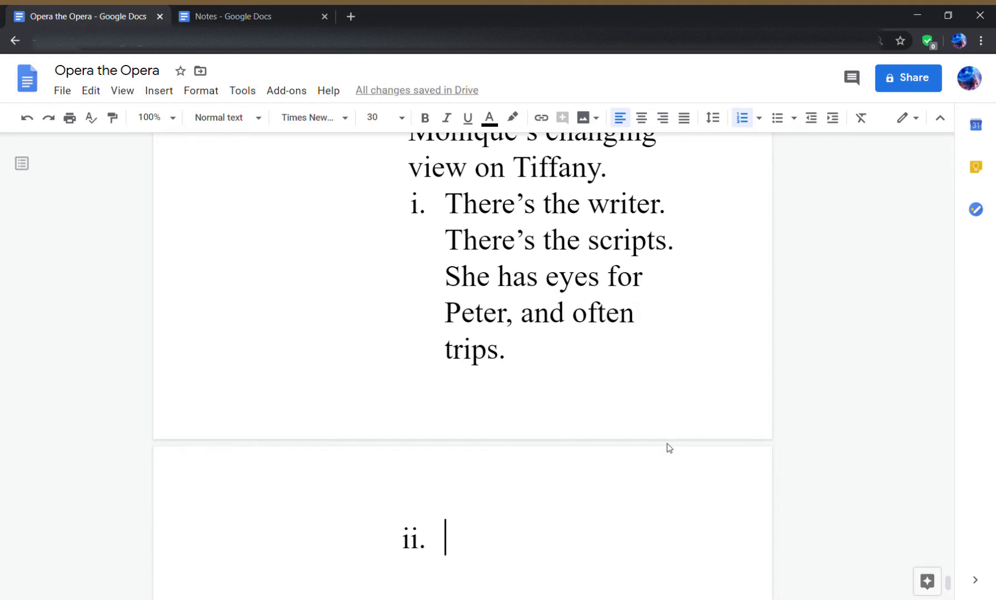
{"action": "type", "text": "W"}
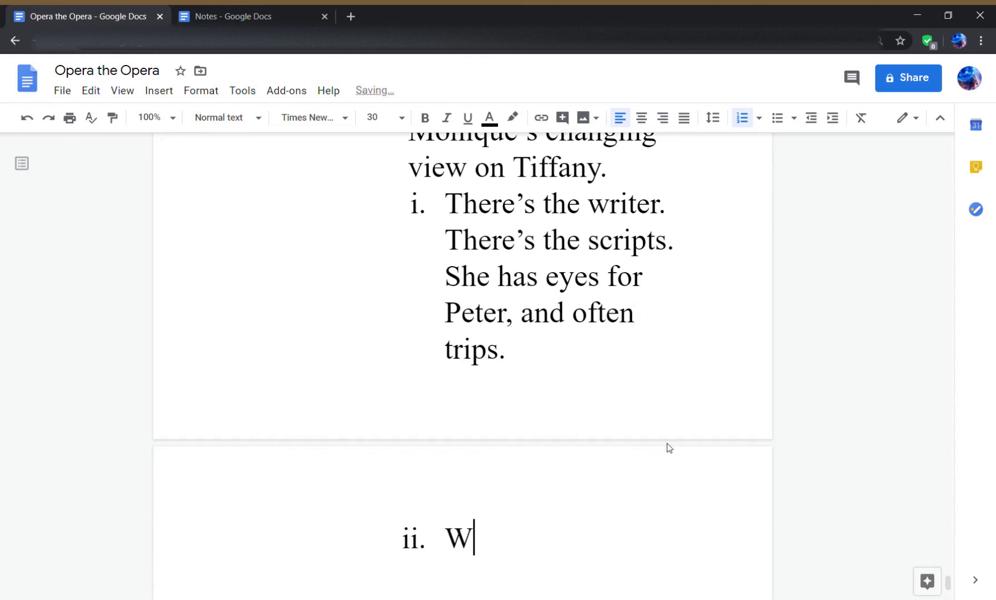
{"action": "type", "text": "hat do I do "}
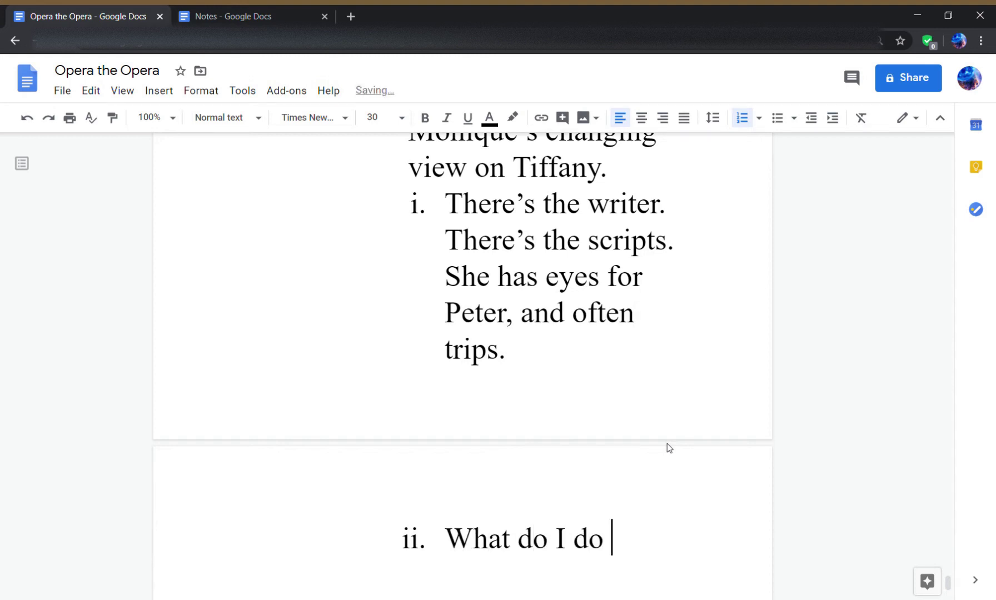
{"action": "type", "text": "when Pet"}
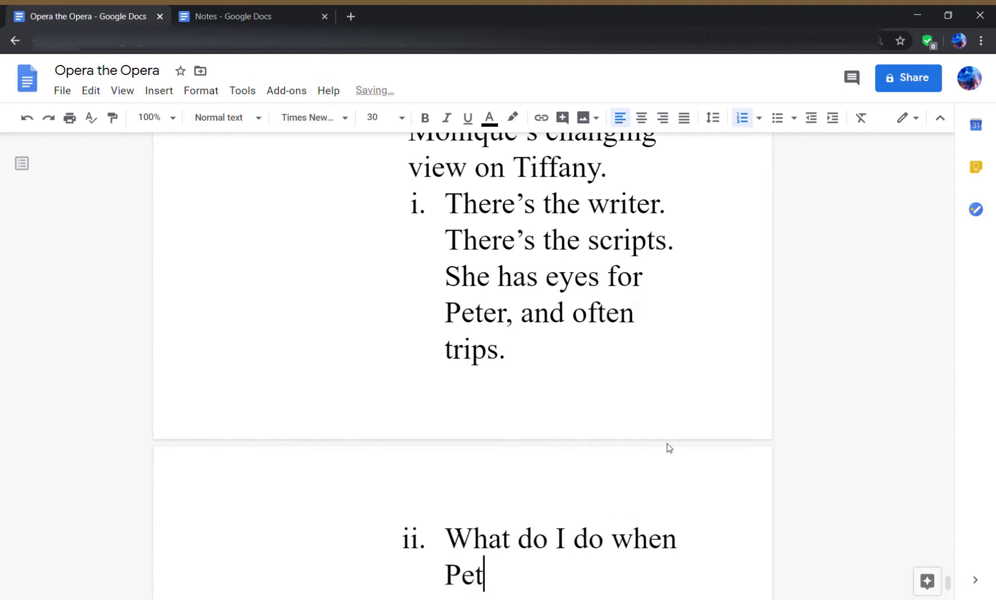
{"action": "type", "text": "er ignores "}
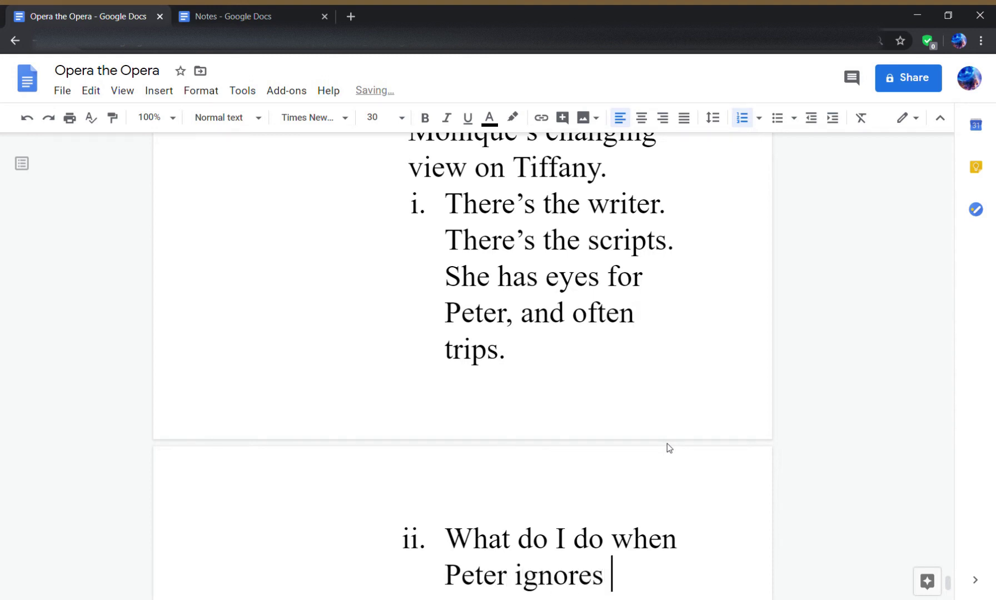
{"action": "type", "text": "her? What do I do"}
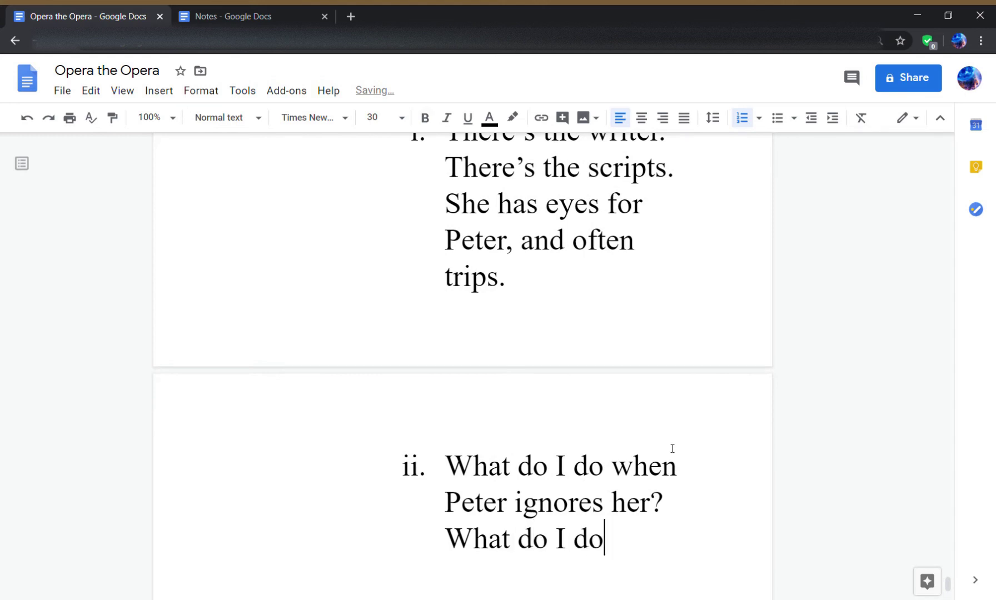
- Complete the second roman-numeral item's last sentence with ", when I have to break up with Peter."
{"action": "type", "text": ", when P"}
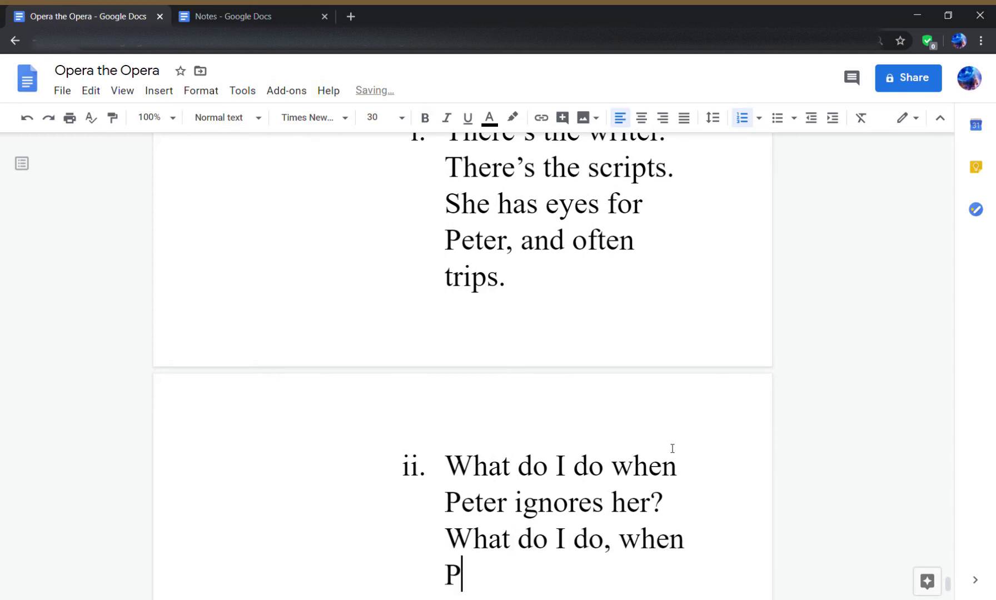
{"action": "key", "text": "BackSpace"}
{"action": "type", "text": "I have to br"}
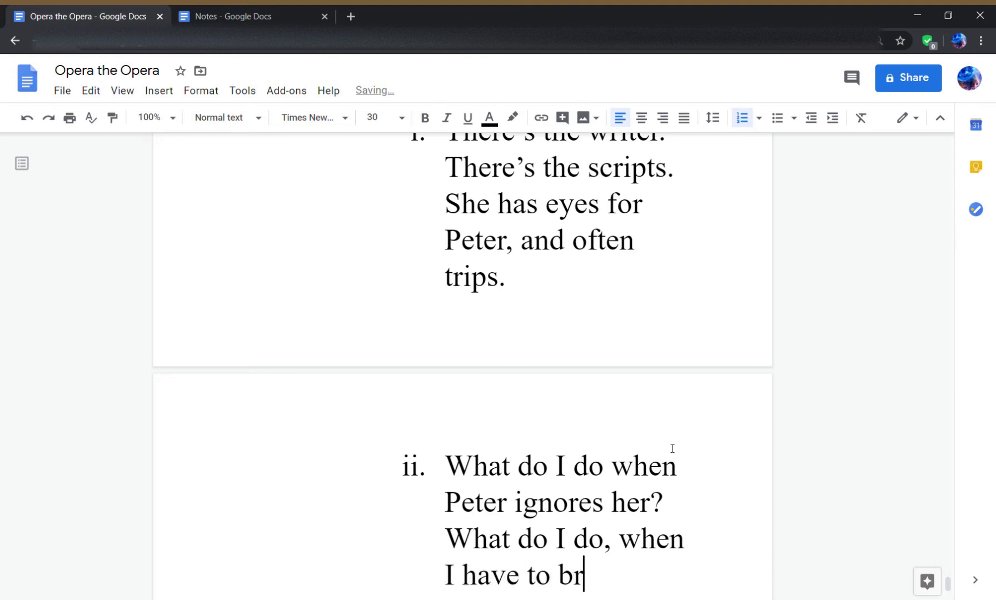
{"action": "type", "text": "eak up with Pete"}
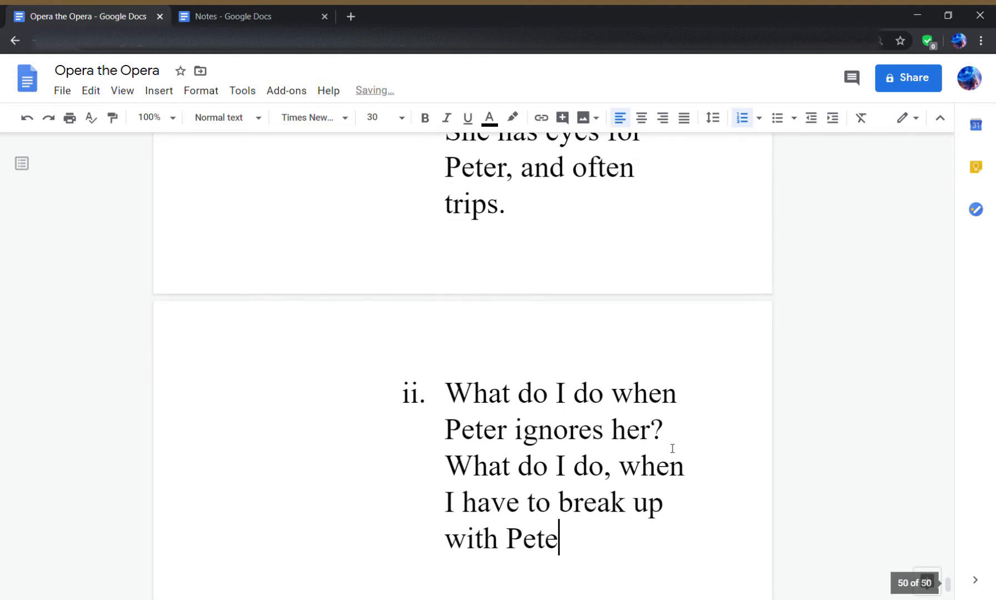
{"action": "type", "text": "r."}
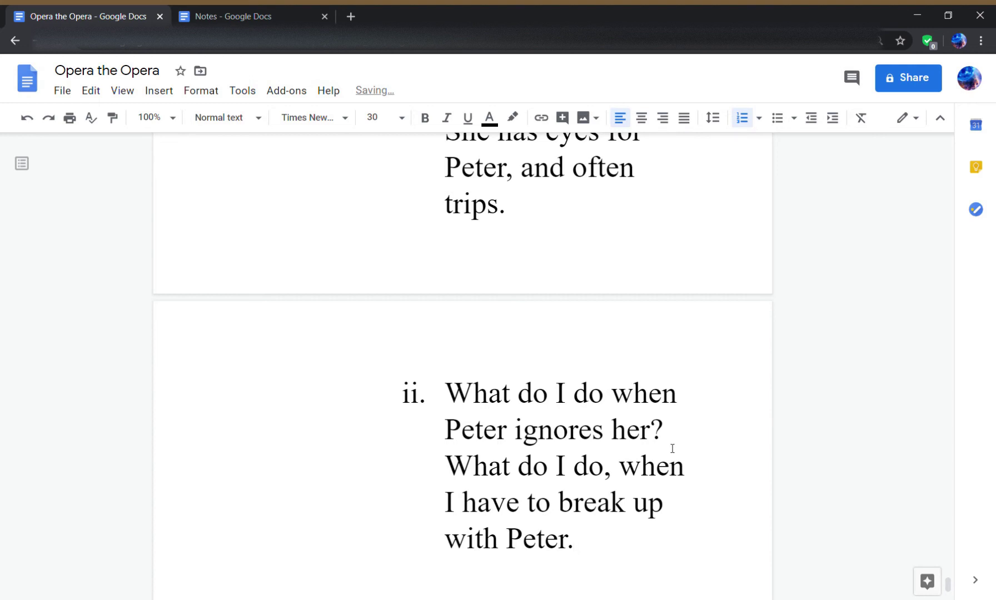
- Add a nested numbered item under the second roman-numeral item: "No favoritism will grace my stage. Other rhyme here."
{"action": "key", "text": "Return"}
{"action": "key", "text": "Tab"}
{"action": "type", "text": "No favo"}
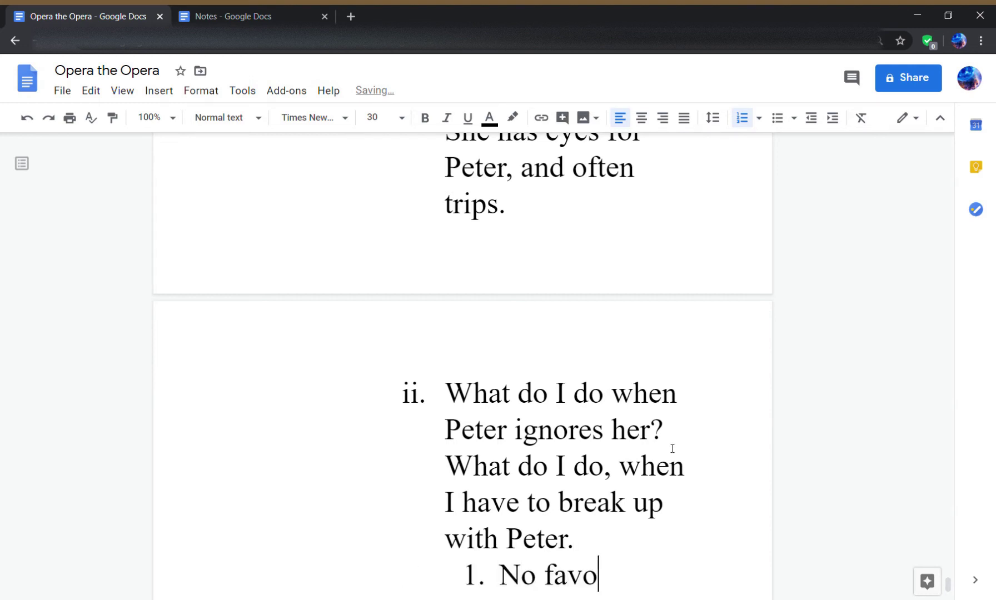
{"action": "type", "text": "ritism "}
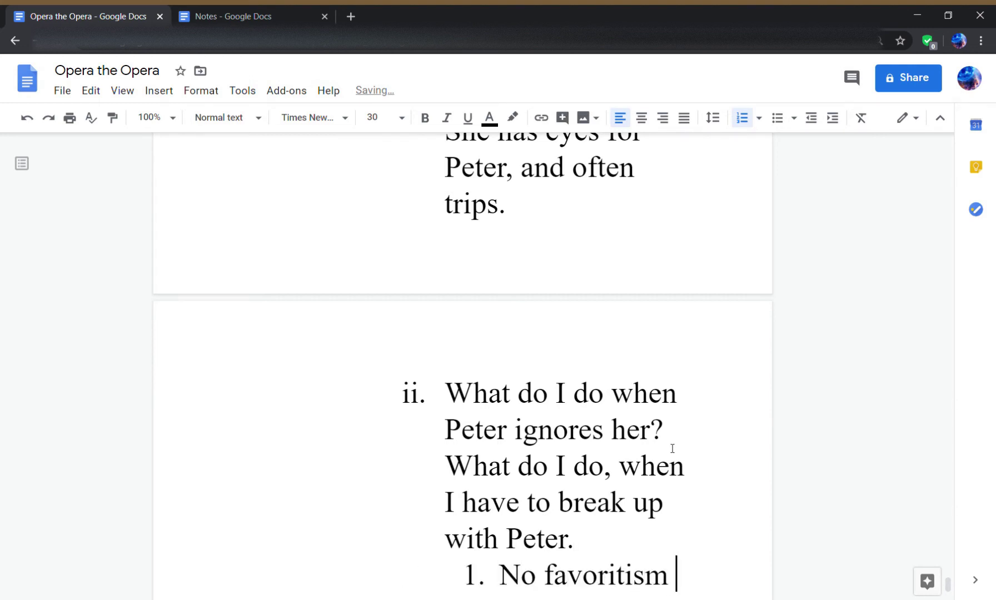
{"action": "type", "text": "will grace my "}
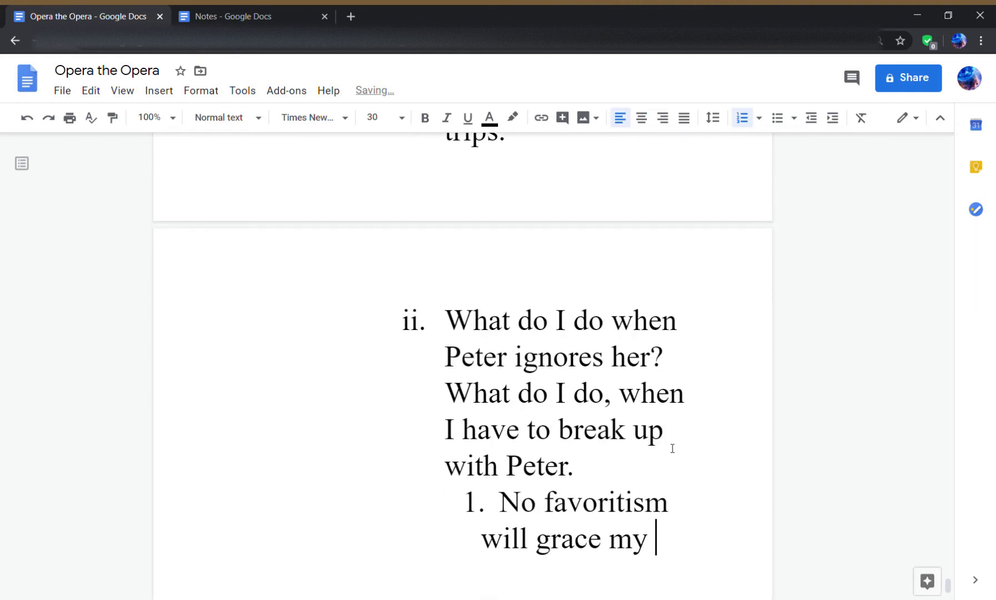
{"action": "type", "text": "stage."}
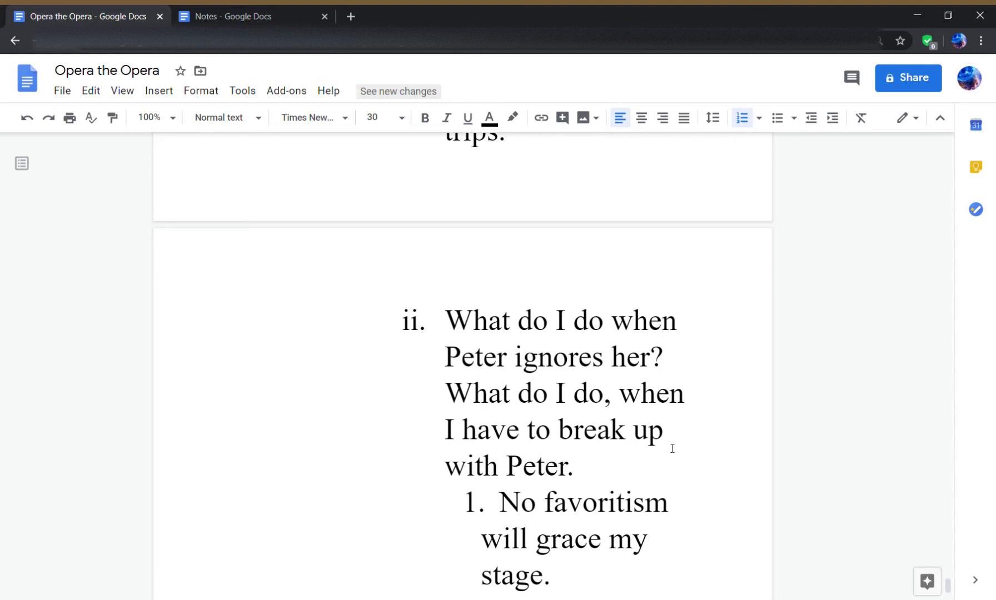
{"action": "type", "text": "Ot"}
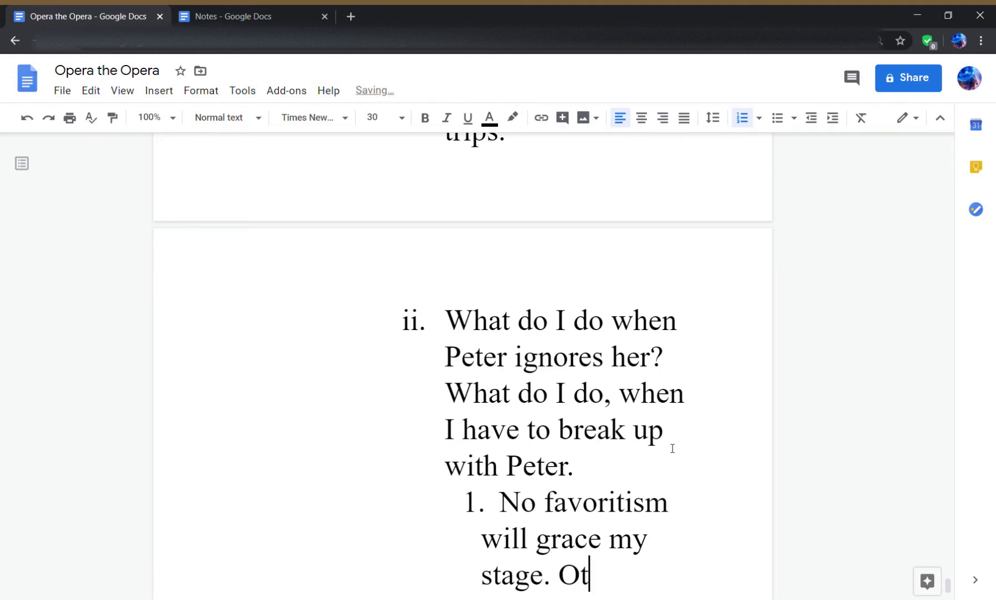
{"action": "type", "text": "her rhytme here."}
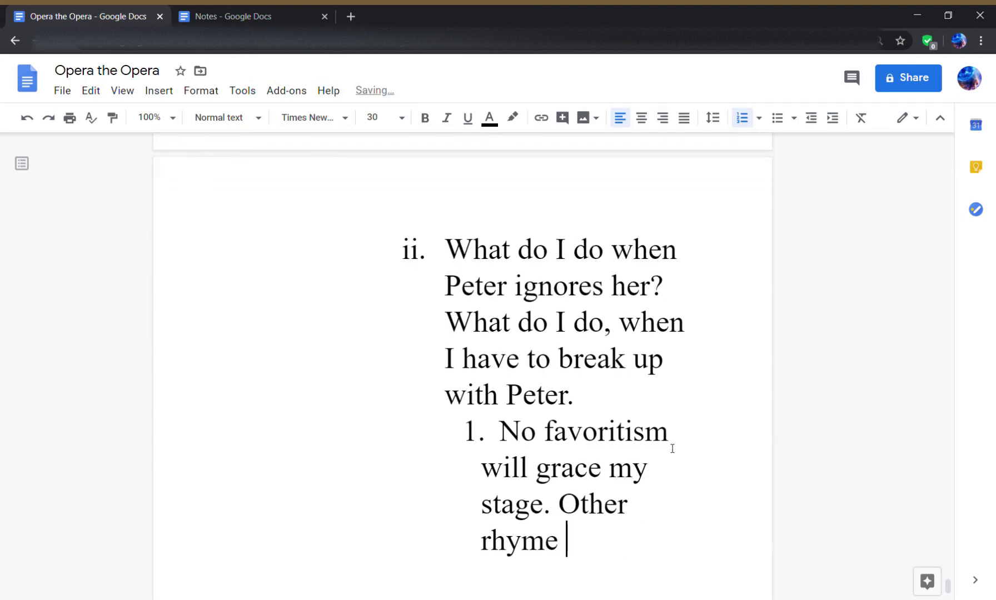
- Add a fourth lettered sub-item, two levels out: "Tiffany handing out scripts, talking with actors."
{"action": "key", "text": "Return"}
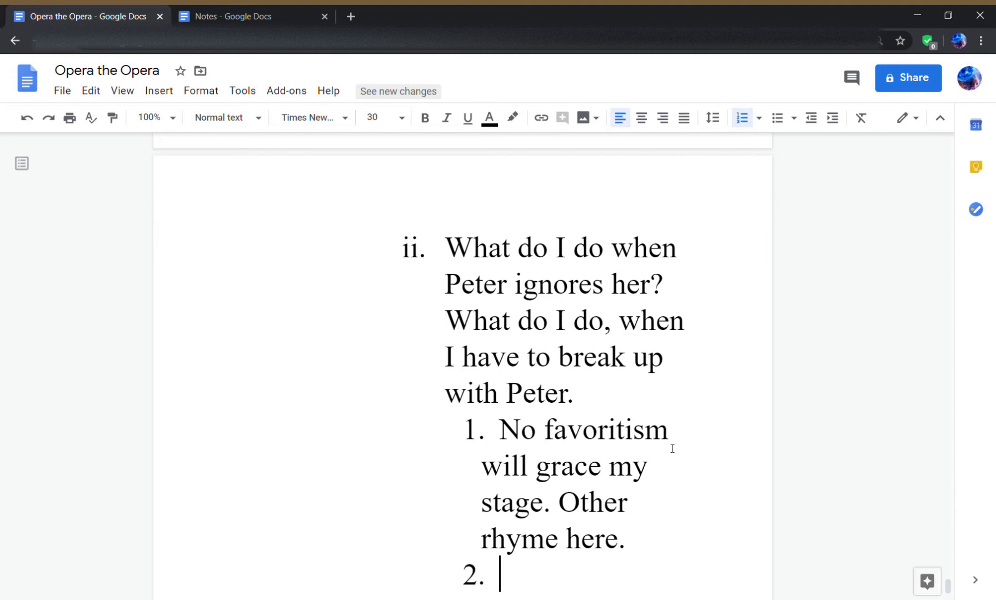
{"action": "key", "text": "shift+Tab"}
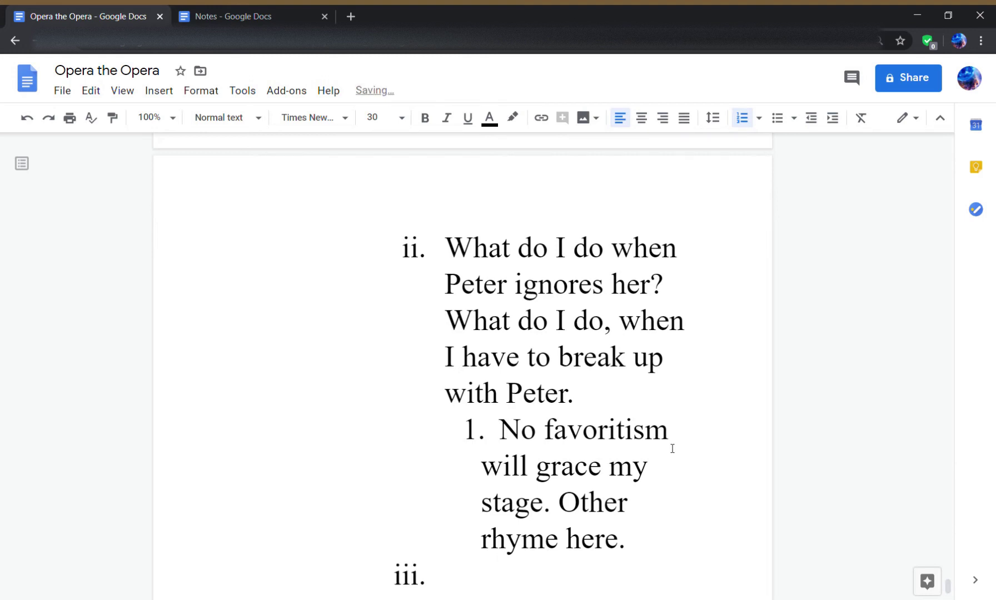
{"action": "key", "text": "shift+Tab"}
{"action": "type", "text": "Tiffany"}
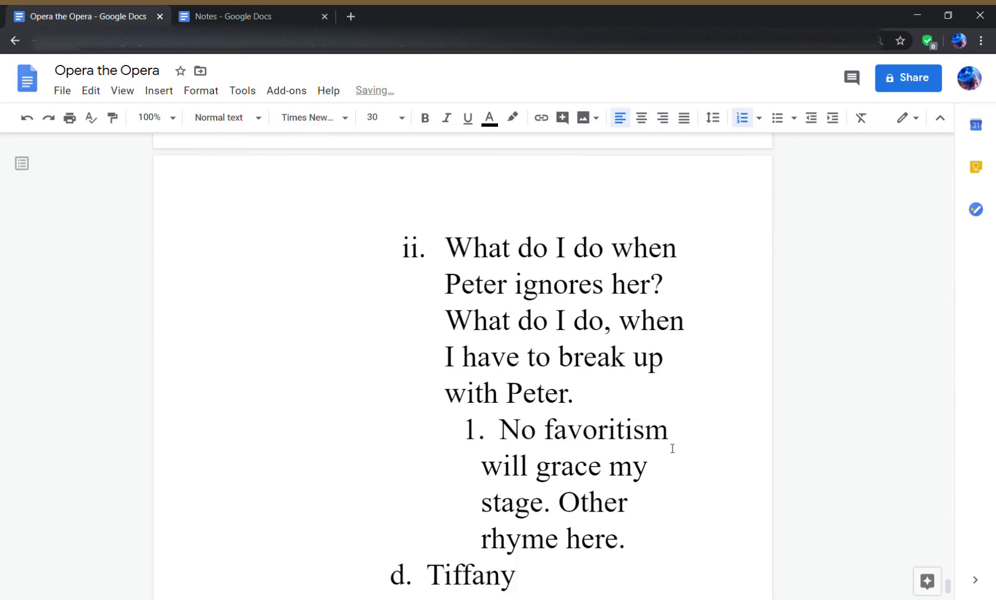
{"action": "type", "text": " handing out"}
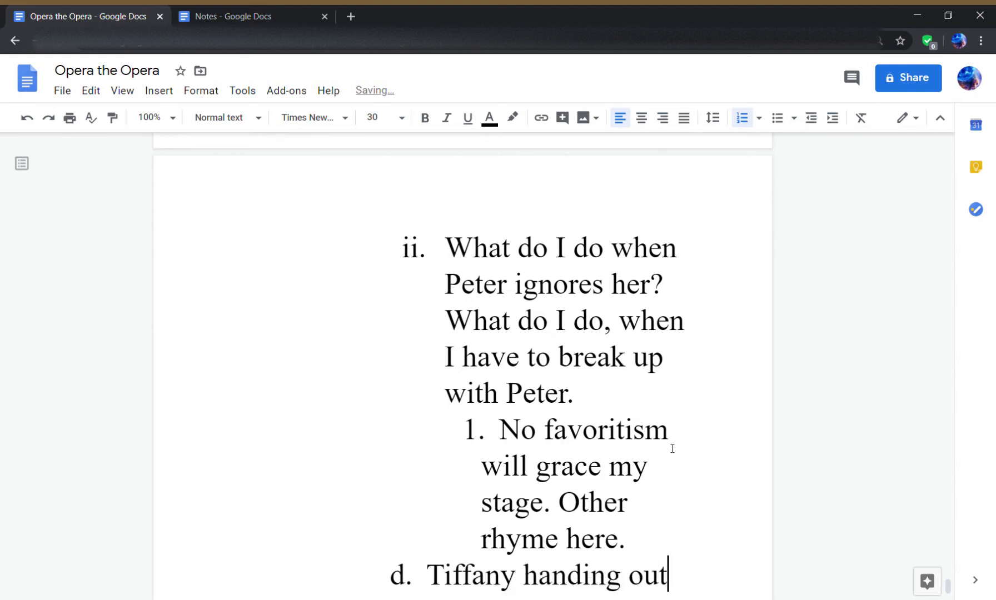
{"action": "type", "text": " scripts"}
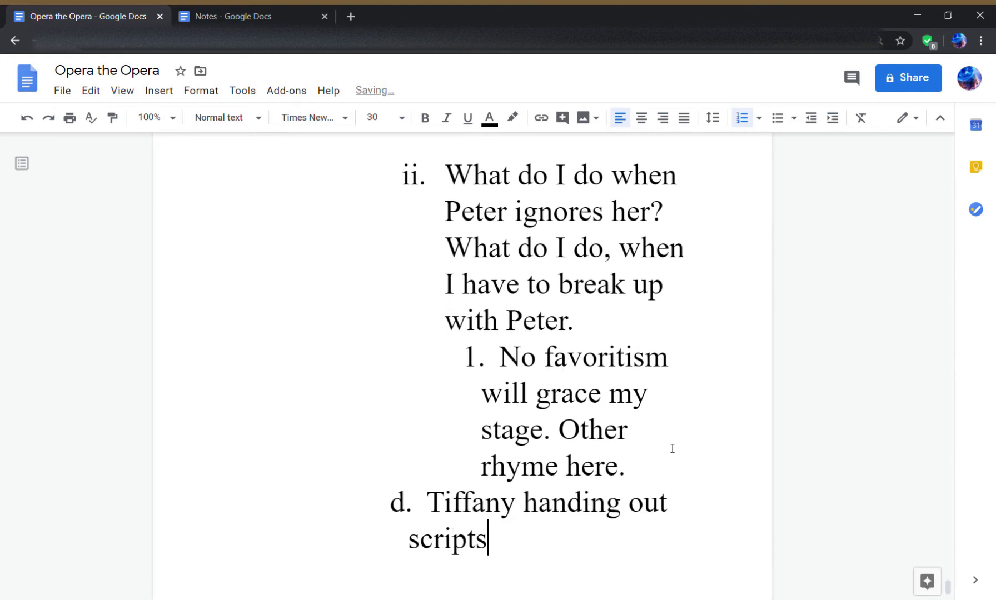
{"action": "type", "text": ", talking wit"}
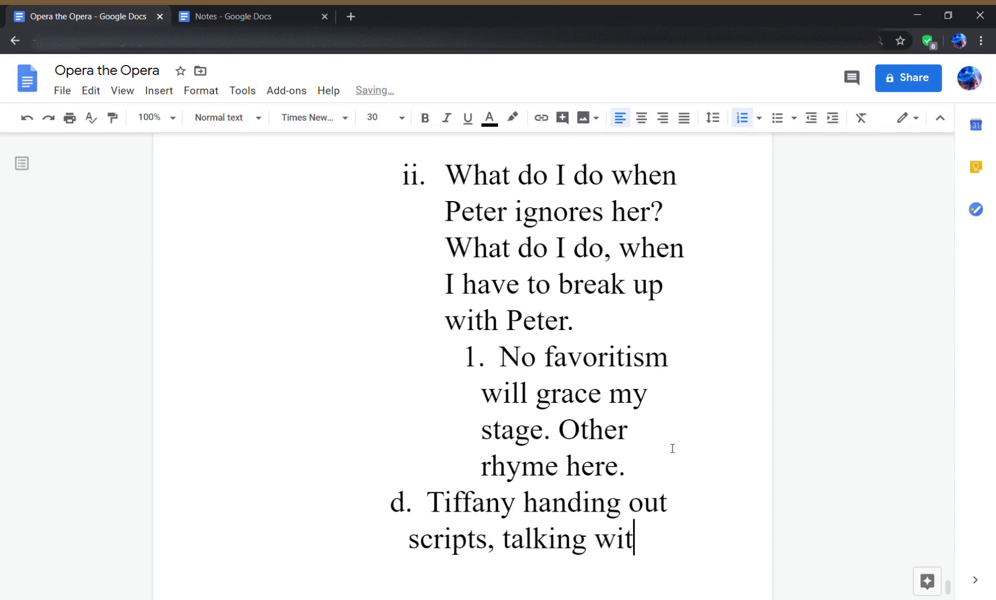
{"action": "type", "text": "h actors."}
- Start a nested roman-numeral item with "Here's" under the fourth lettered sub-item, and append "Sings." to that lettered sub-item
{"action": "key", "text": "Return"}
{"action": "key", "text": "Tab"}
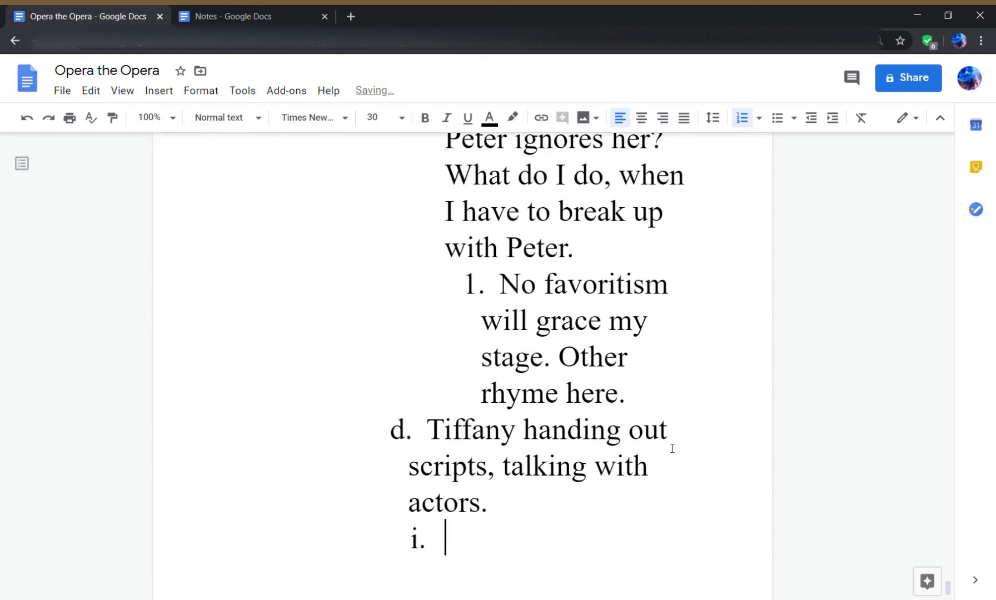
{"action": "type", "text": "Here's "}
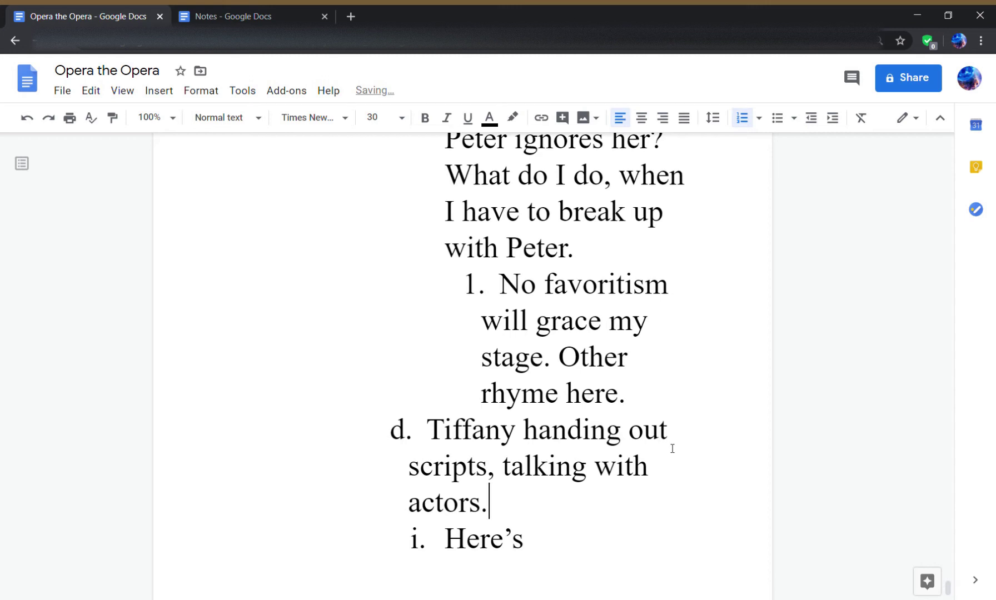
{"action": "type", "text": " Sings."}
{"action": "key", "text": "Down"}
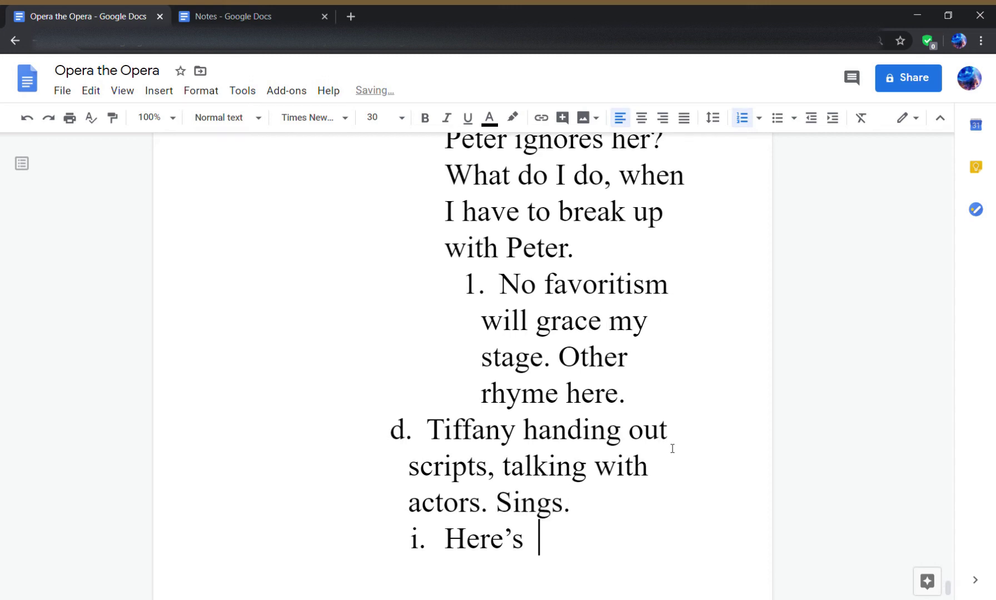
- Continue the roman-numeral lyric after "Here's" with "the start of my grand adventure. Fame and fortune, and all that grandeur."
{"action": "type", "text": "the star"}
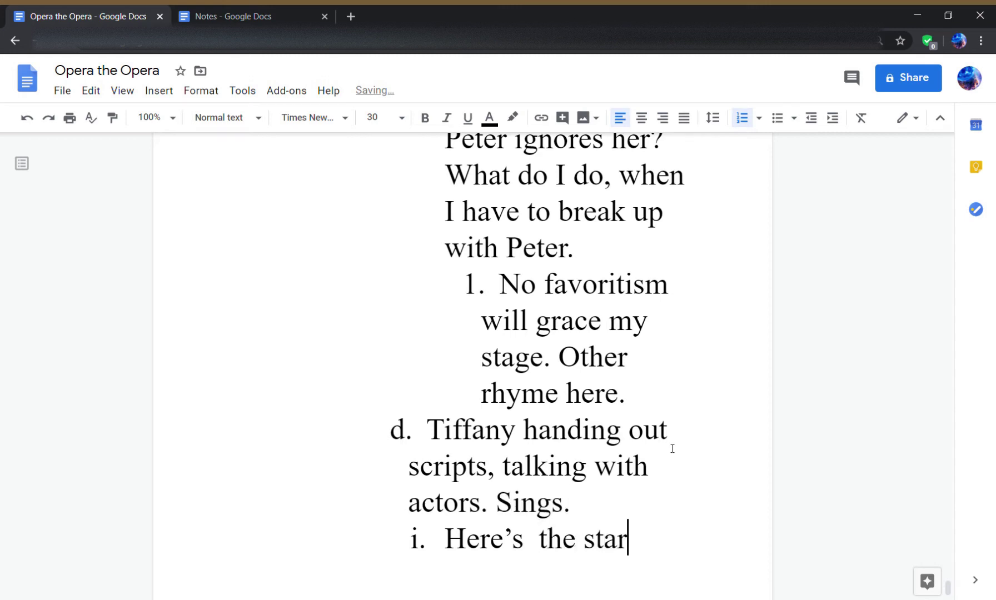
{"action": "type", "text": "t of my "}
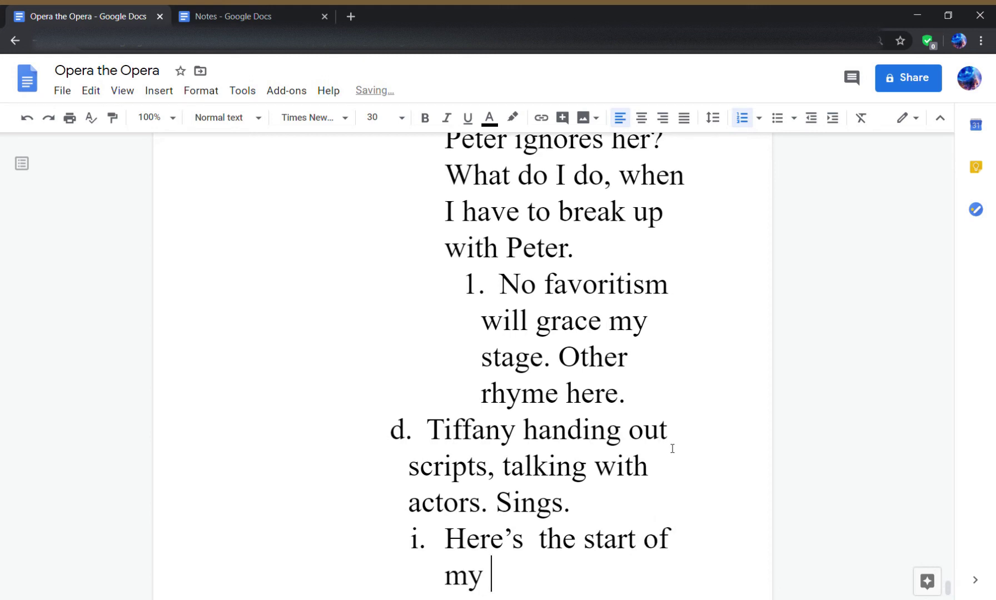
{"action": "type", "text": "grand ad"}
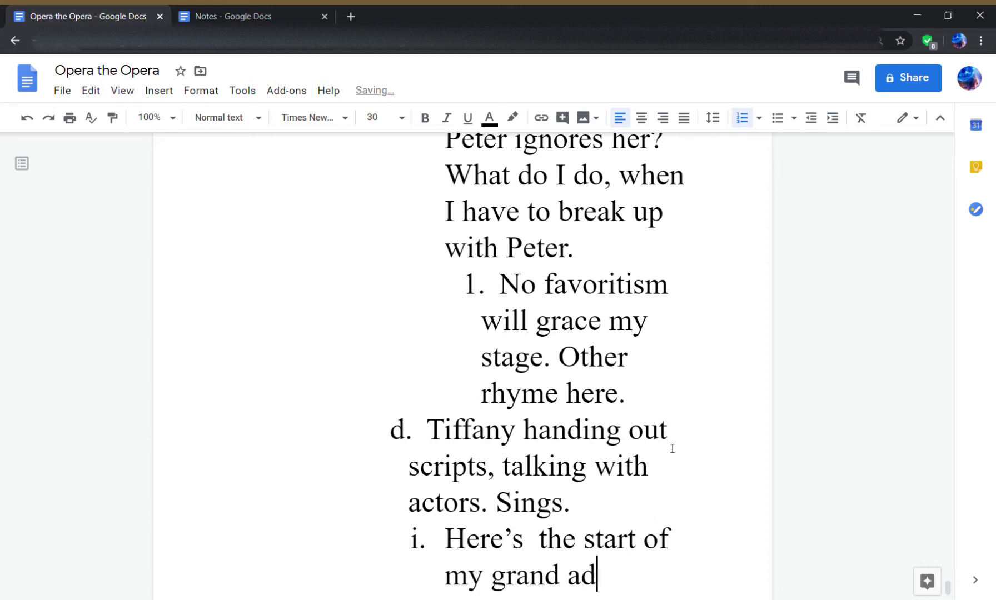
{"action": "type", "text": "venture"}
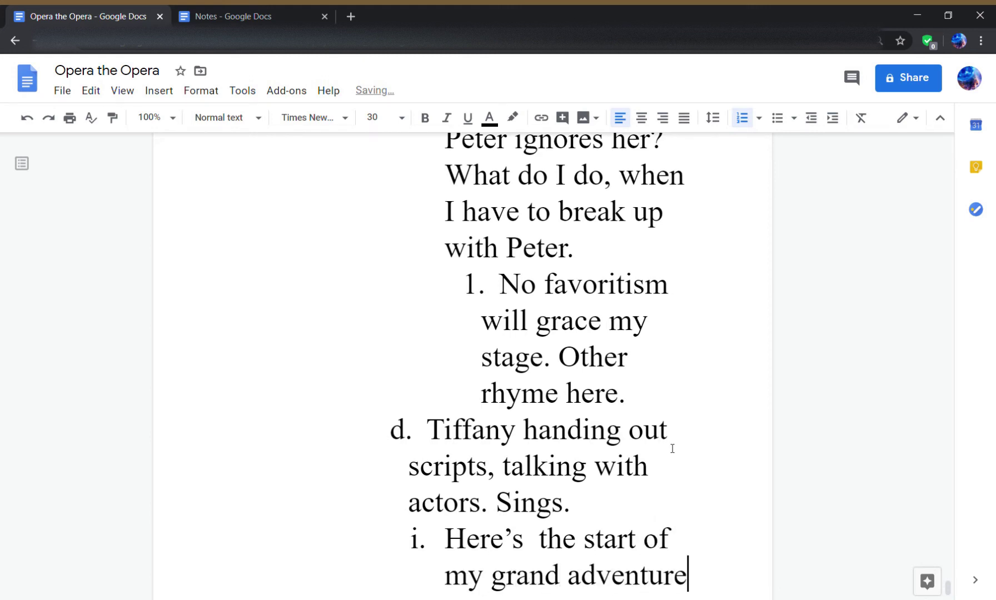
{"action": "type", "text": ". Fame and f"}
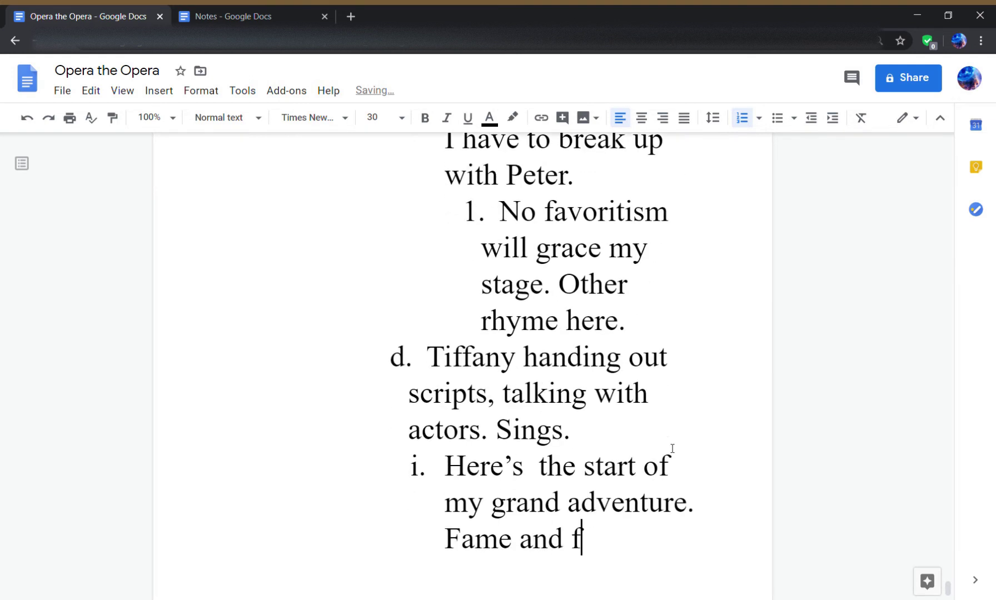
{"action": "type", "text": "ortune, an"}
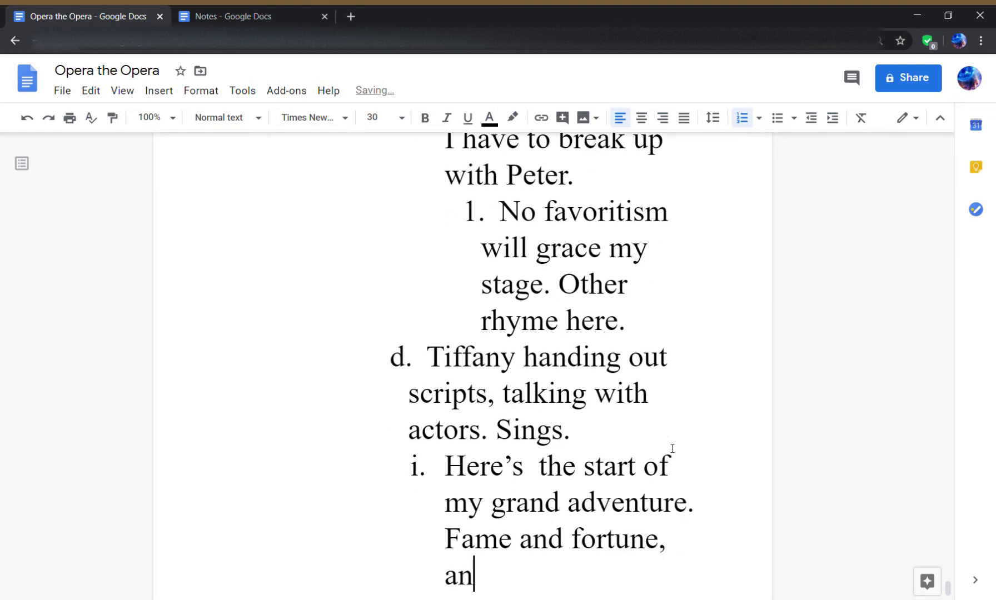
{"action": "type", "text": "d all that gran"}
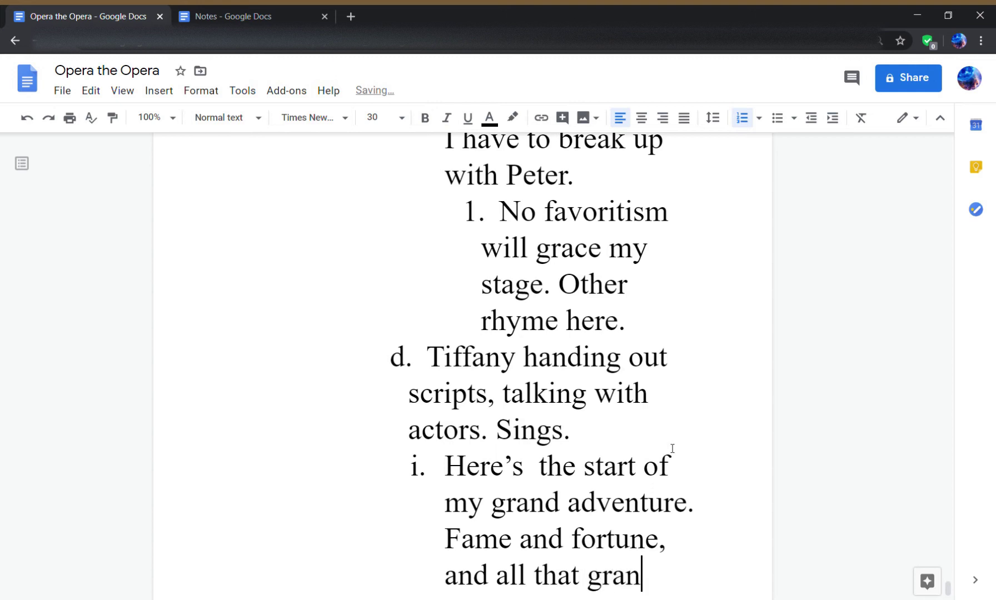
{"action": "type", "text": "deur. G"}
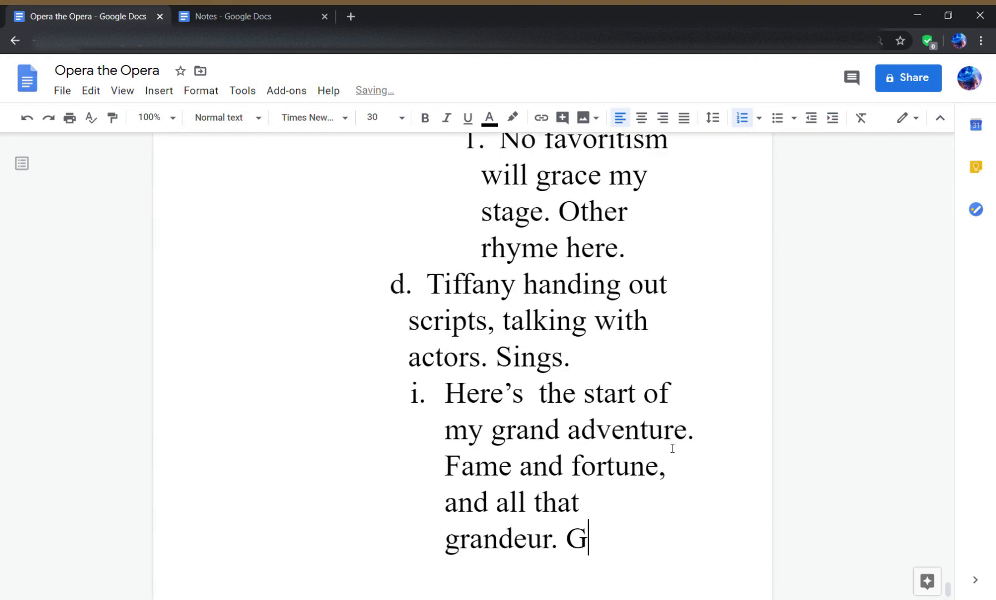
- Finish the first roman-numeral lyric with the sentence "Give it up all today, if Peter would just look my way."
{"action": "type", "text": "ive it up all"}
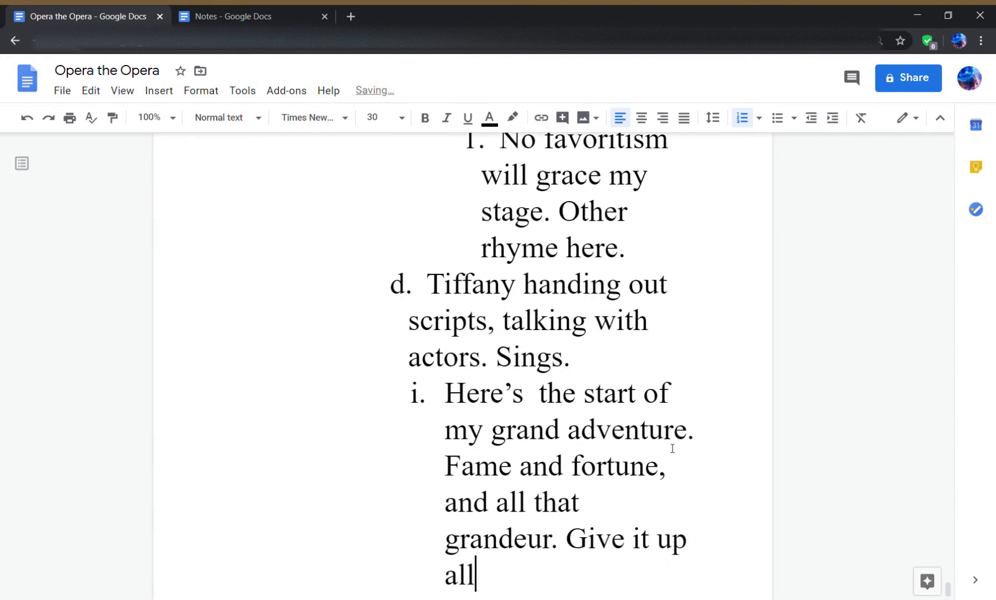
{"action": "type", "text": " today, if "}
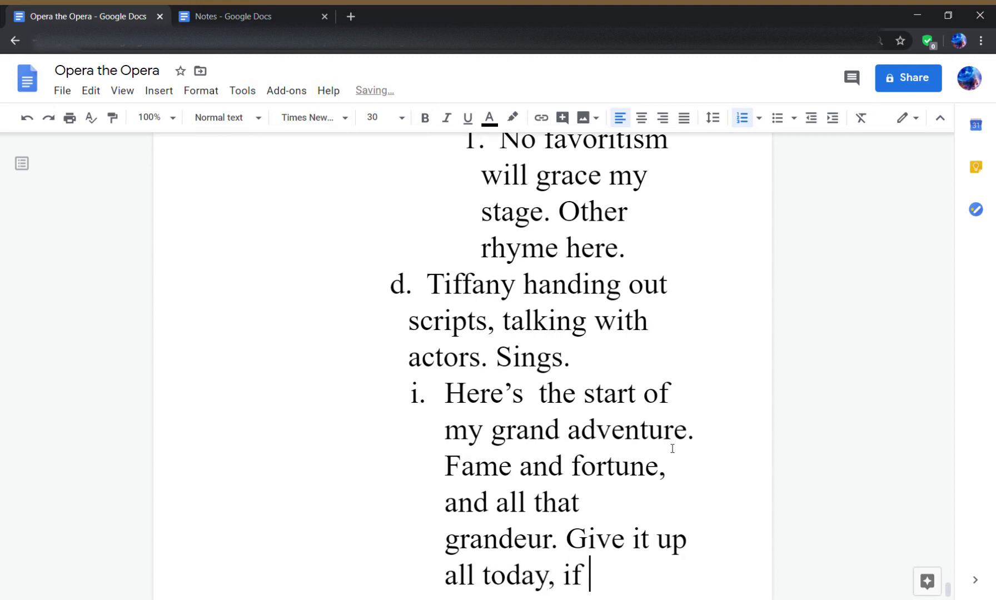
{"action": "type", "text": "Peter would "}
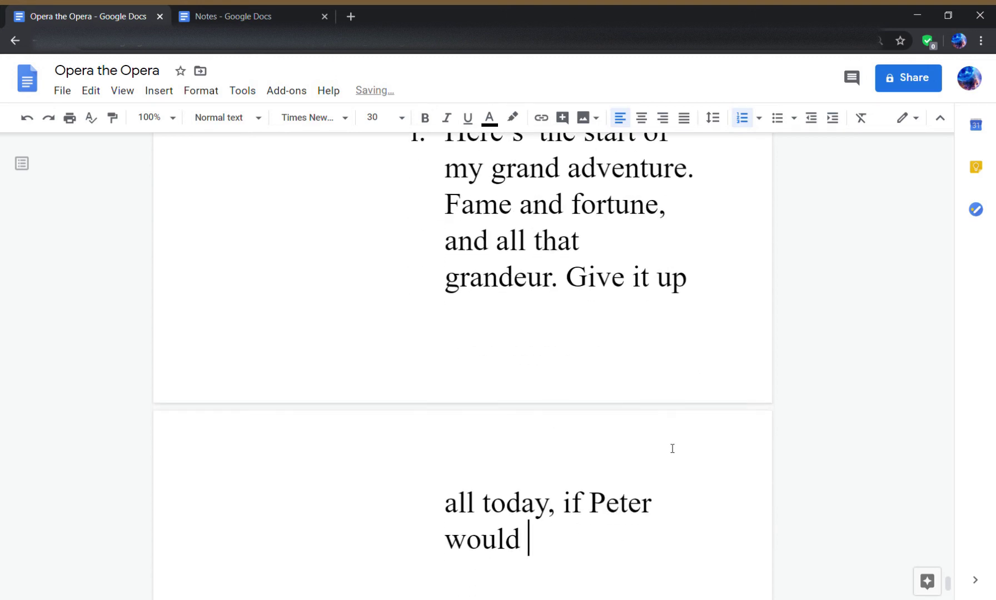
{"action": "type", "text": "just loo"}
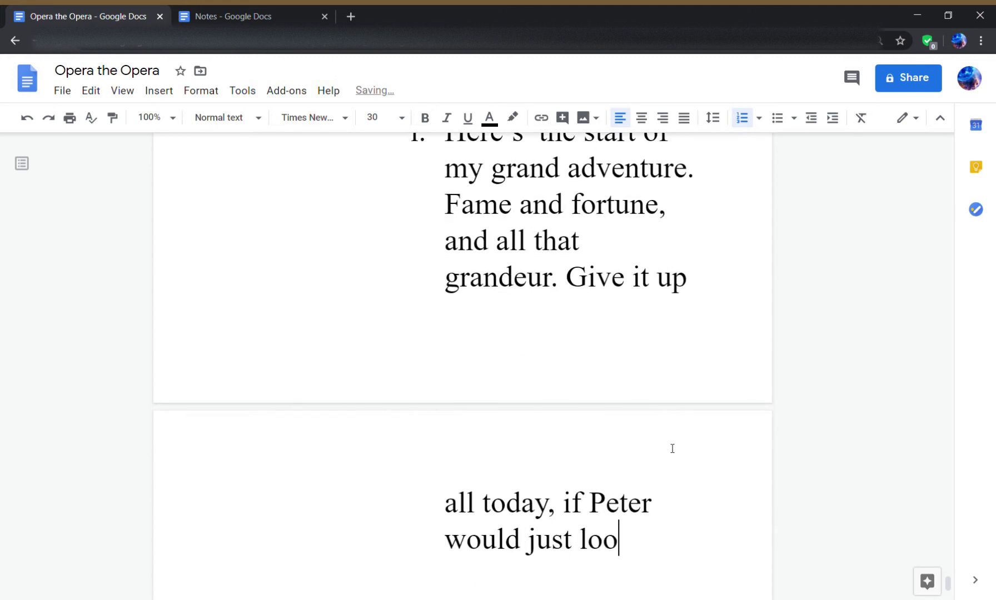
{"action": "type", "text": "k my way."}
- Add a second roman-numeral item: "Transition to Peter’s entrance, he’s the cock of the walk. A part he’s definitely going to get."
{"action": "key", "text": "Return"}
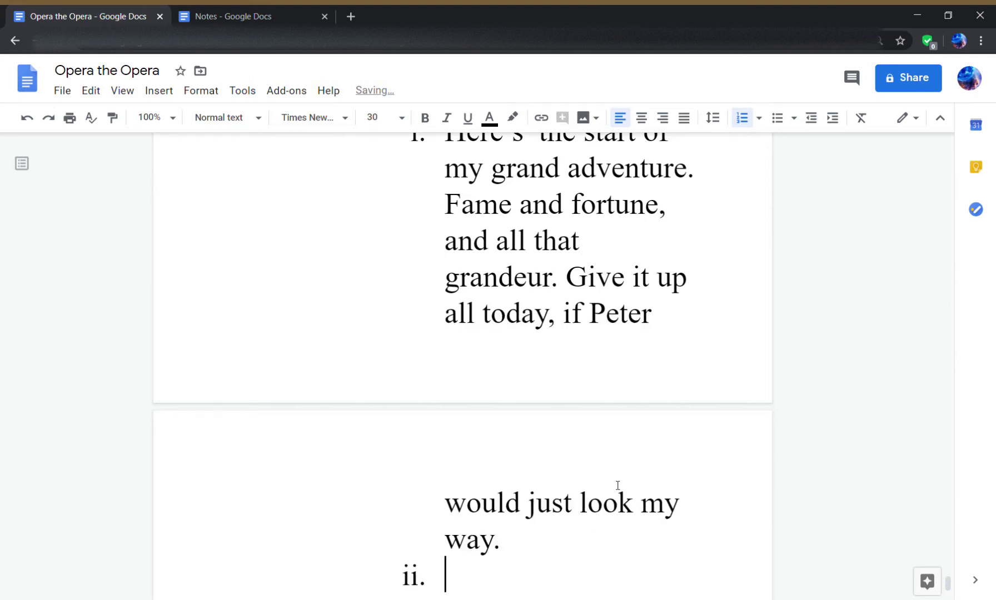
{"action": "scroll", "coordinate": [617, 485], "scroll_direction": "up", "scroll_amount": 4}
{"action": "scroll", "coordinate": [618, 485], "scroll_direction": "down", "scroll_amount": 5}
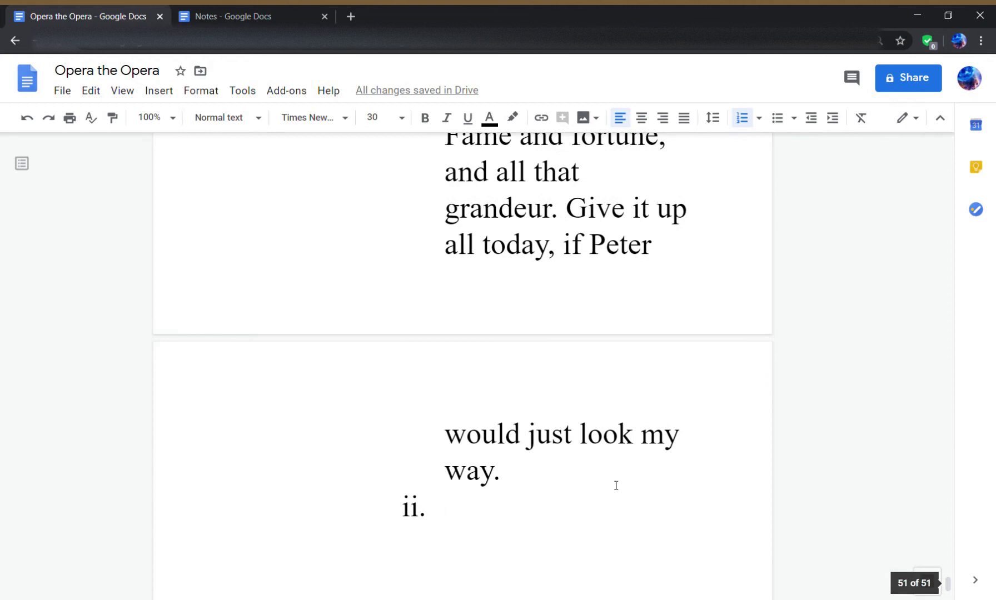
{"action": "type", "text": "T"}
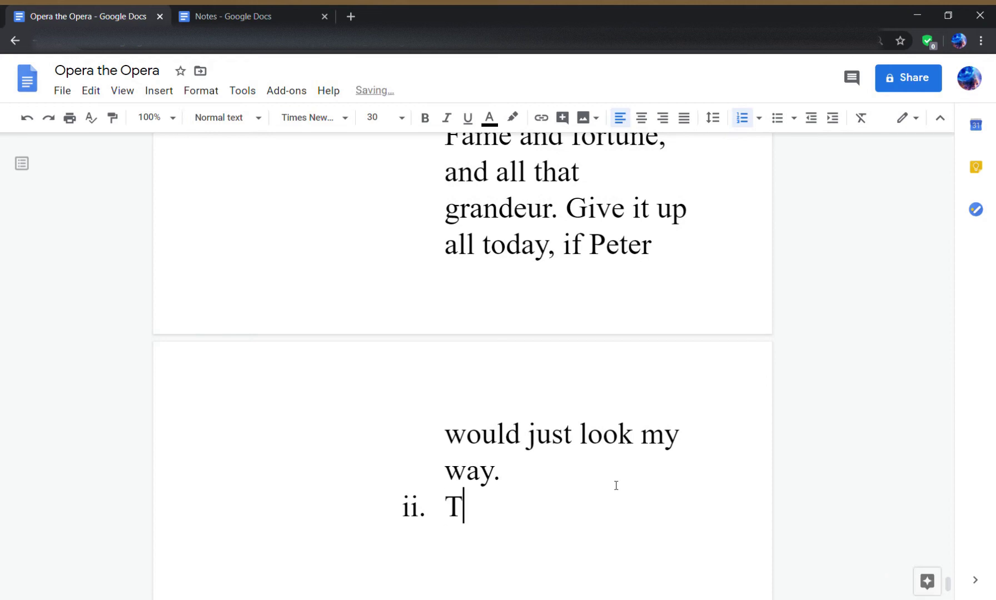
{"action": "type", "text": "ransition to Peter’s entrance"}
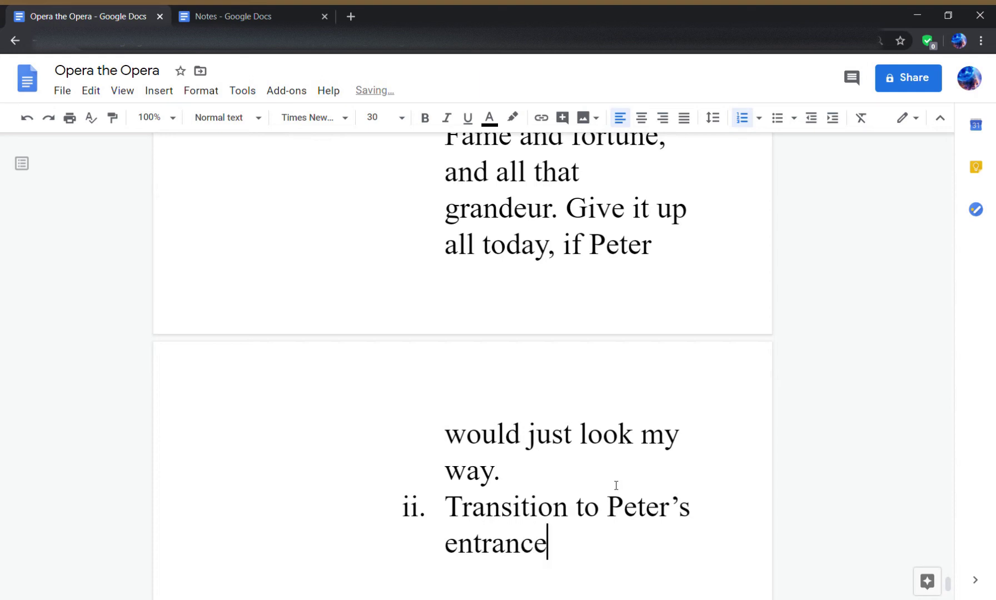
{"action": "type", "text": ", he"}
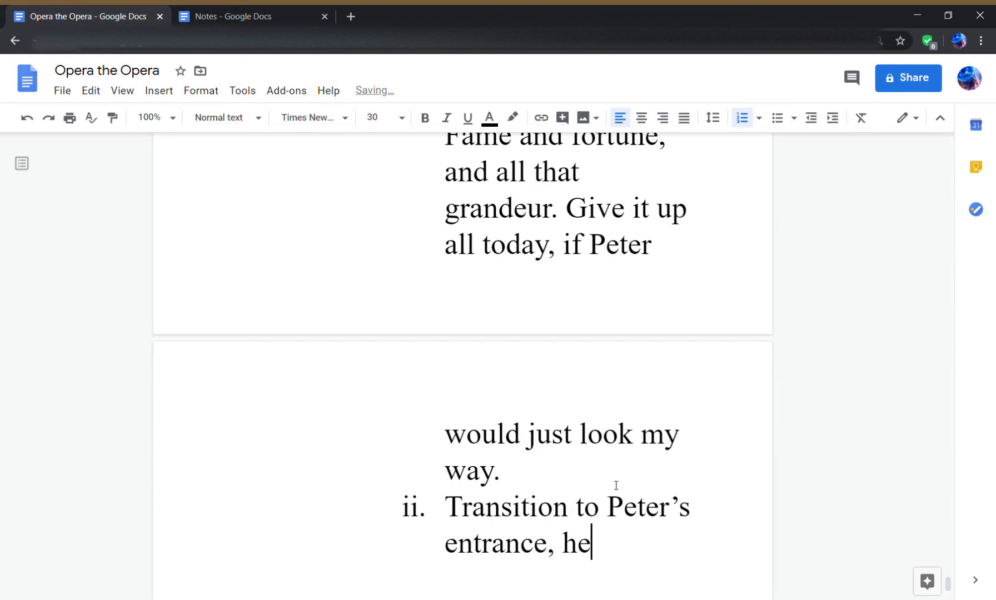
{"action": "type", "text": "’s the co"}
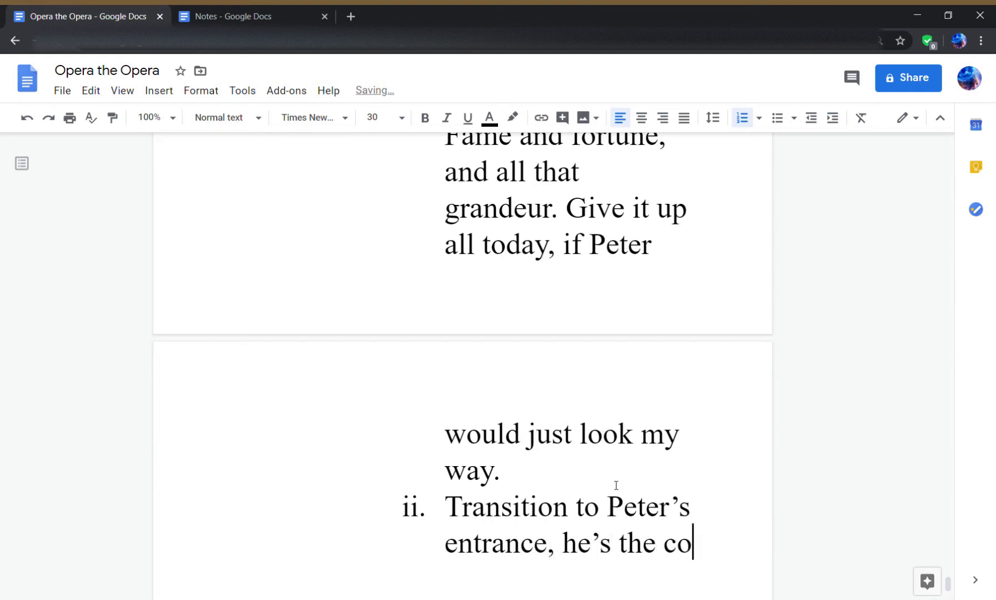
{"action": "type", "text": "ck of the walk. "}
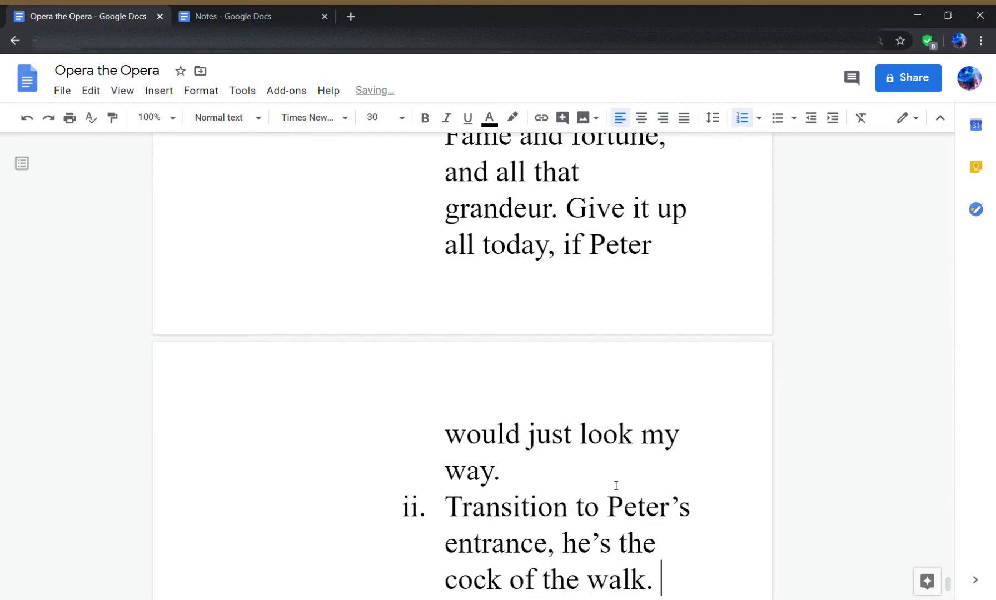
{"action": "type", "text": "A part he’s de"}
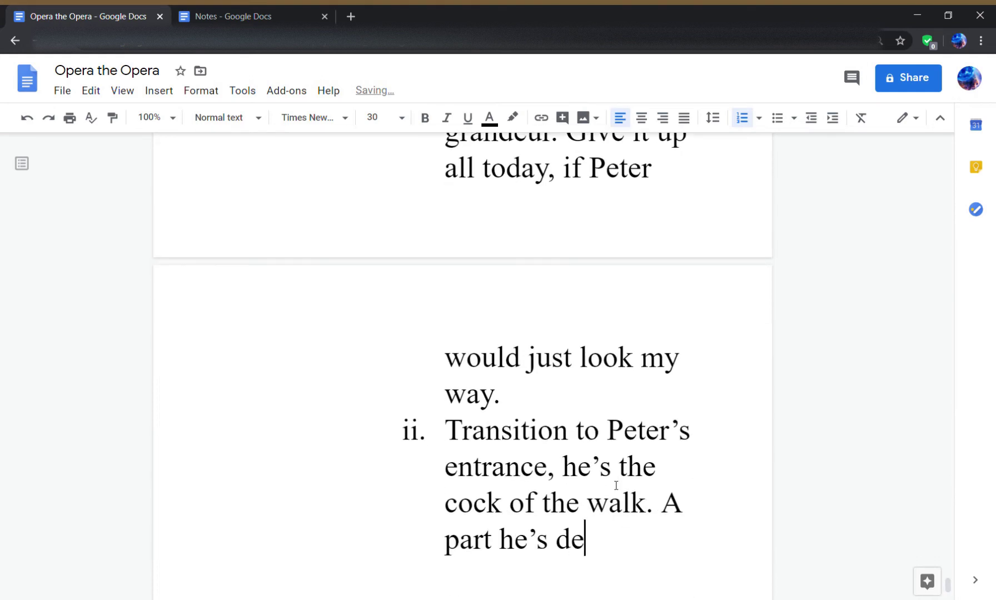
{"action": "type", "text": "finitely going to "}
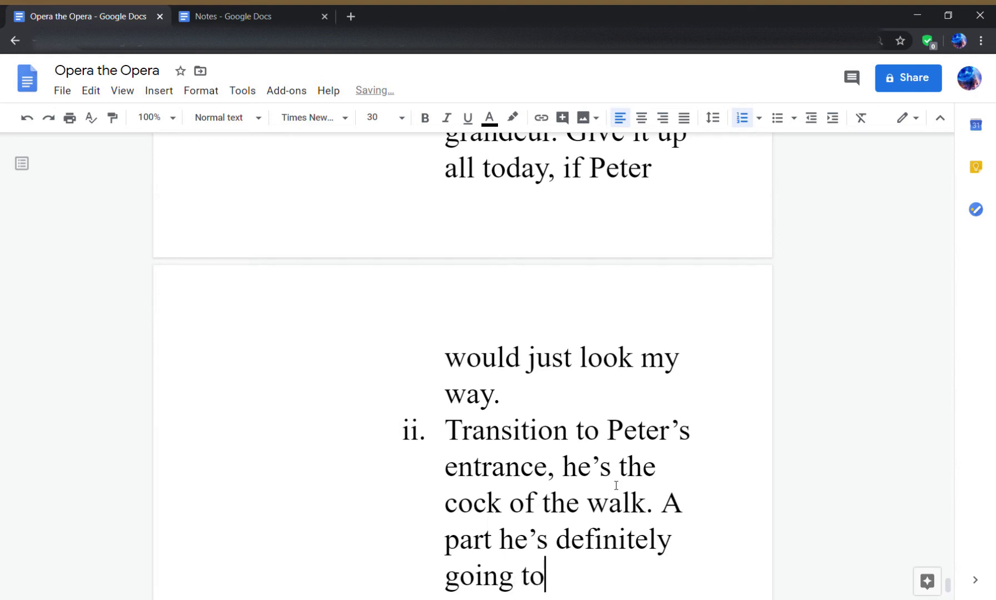
{"action": "type", "text": "get."}
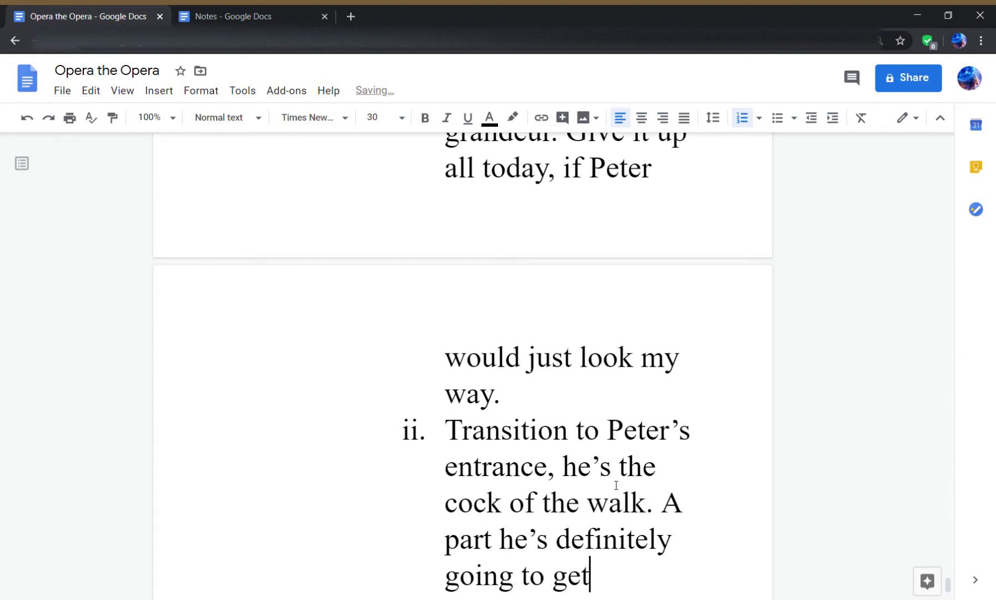
{"action": "key", "text": "Return"}
{"action": "key", "text": "Tab"}
{"action": "type", "text": "There"}
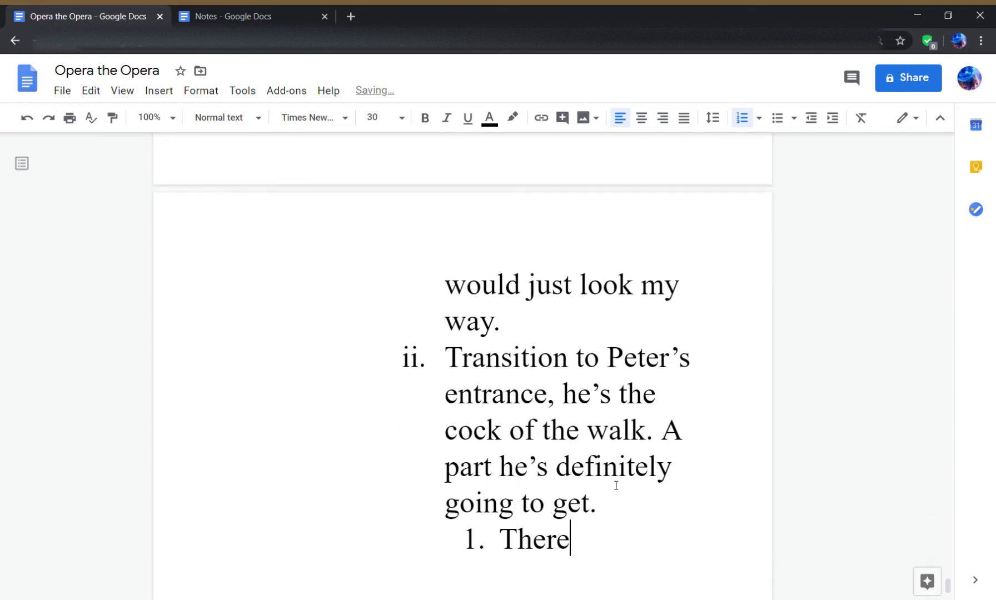
{"action": "key", "text": "BackSpace"}
{"action": "key", "text": "BackSpace"}
{"action": "key", "text": "BackSpace"}
{"action": "key", "text": "BackSpace"}
{"action": "key", "text": "BackSpace"}
{"action": "key", "text": "BackSpace"}
{"action": "key", "text": "BackSpace"}
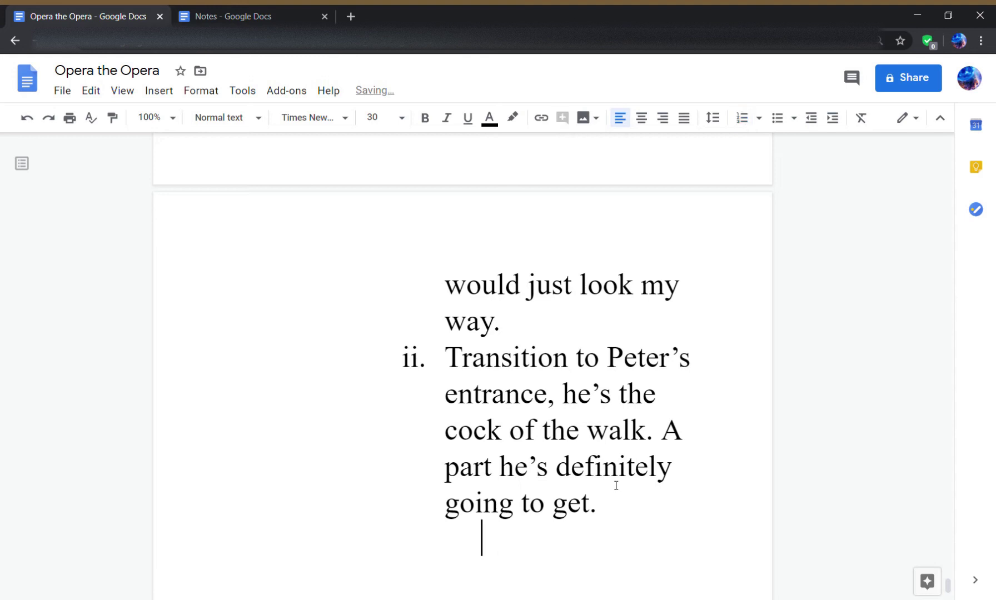
- Add a nested numbered item under the second roman-numeral item about Peter's entrance: "Here we are, my favorite place."
{"action": "key", "text": "Return"}
{"action": "key", "text": "Tab"}
{"action": "type", "text": "Here w e"}
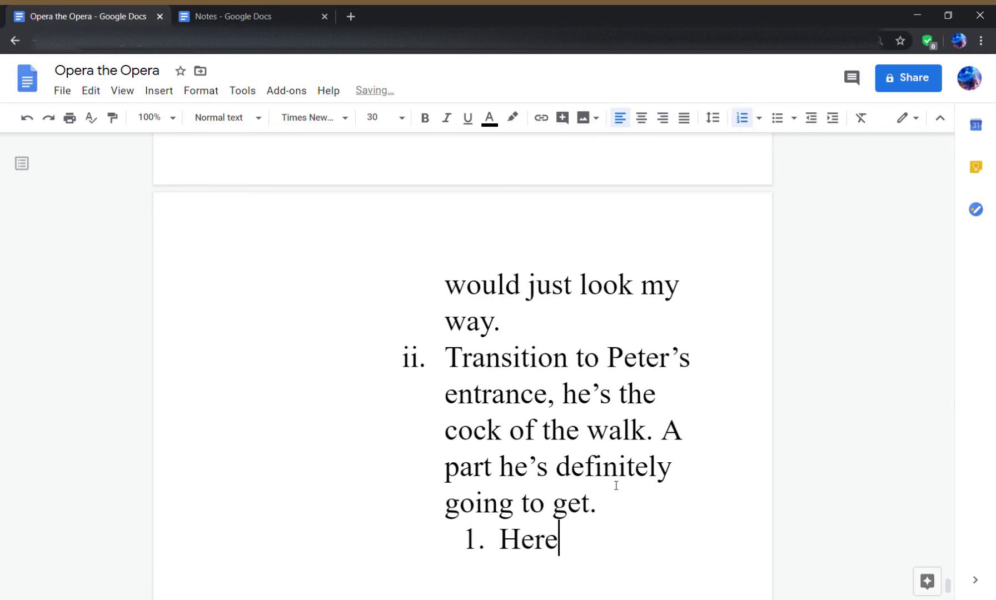
{"action": "key", "text": "BackSpace"}
{"action": "key", "text": "BackSpace"}
{"action": "type", "text": "re"}
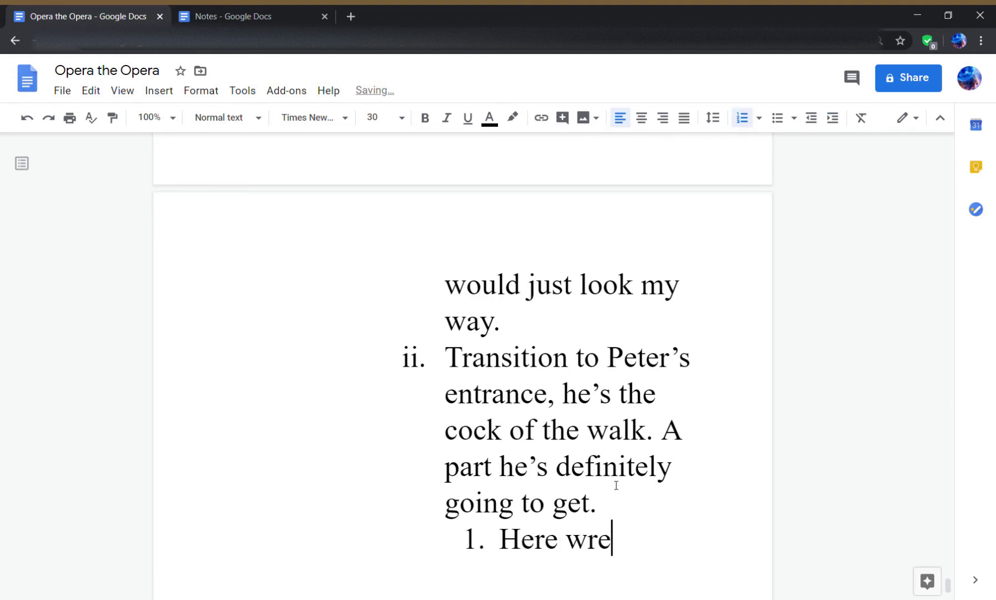
{"action": "key", "text": "BackSpace"}
{"action": "key", "text": "BackSpace"}
{"action": "type", "text": "e are,"}
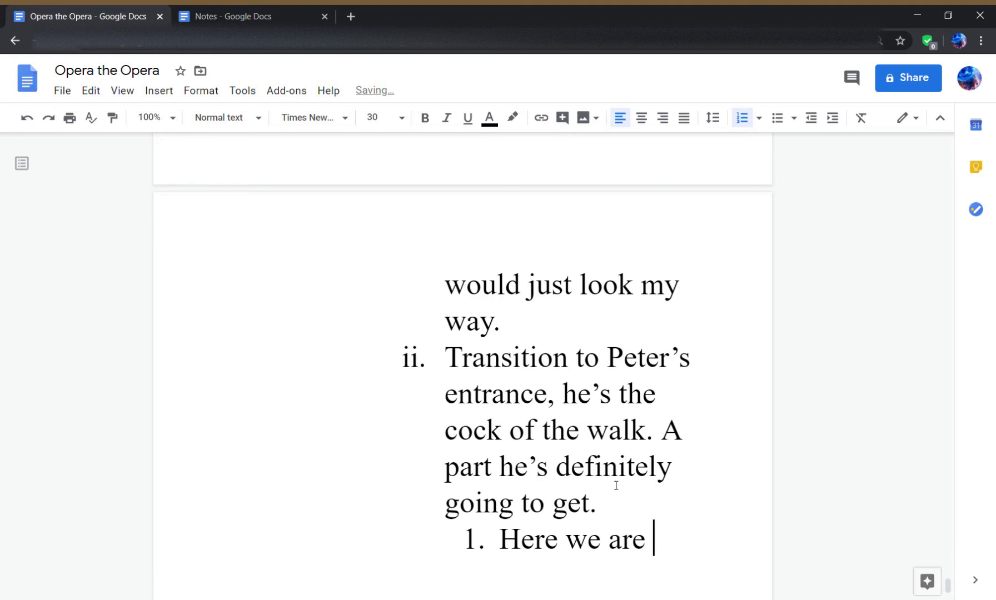
{"action": "key", "text": "BackSpace"}
{"action": "type", "text": ", my favoir"}
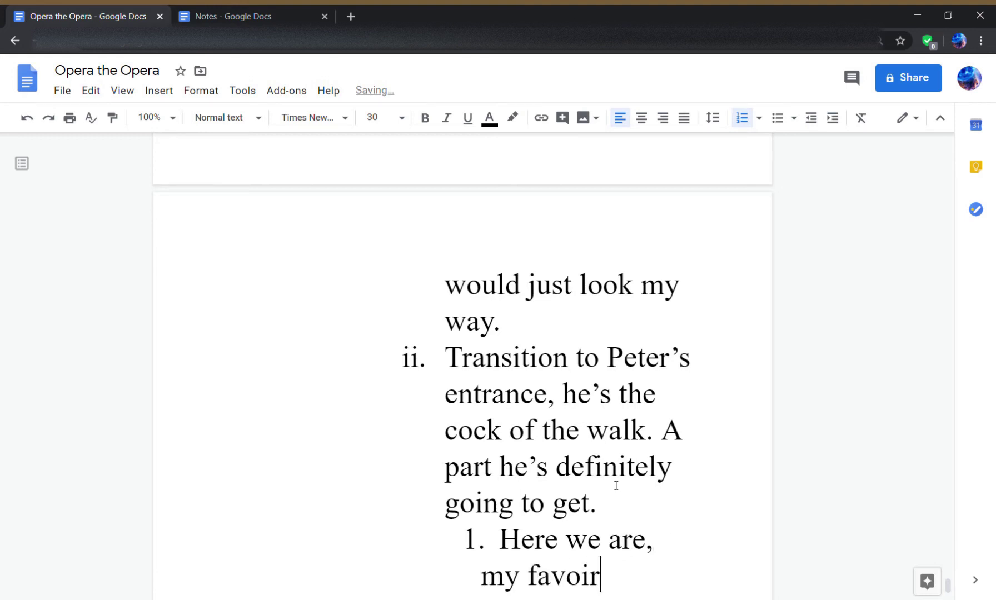
{"action": "type", "text": "te"}
{"action": "key", "text": "BackSpace"}
{"action": "key", "text": "BackSpace"}
{"action": "key", "text": "BackSpace"}
{"action": "key", "text": "BackSpace"}
{"action": "type", "text": "rite pla"}
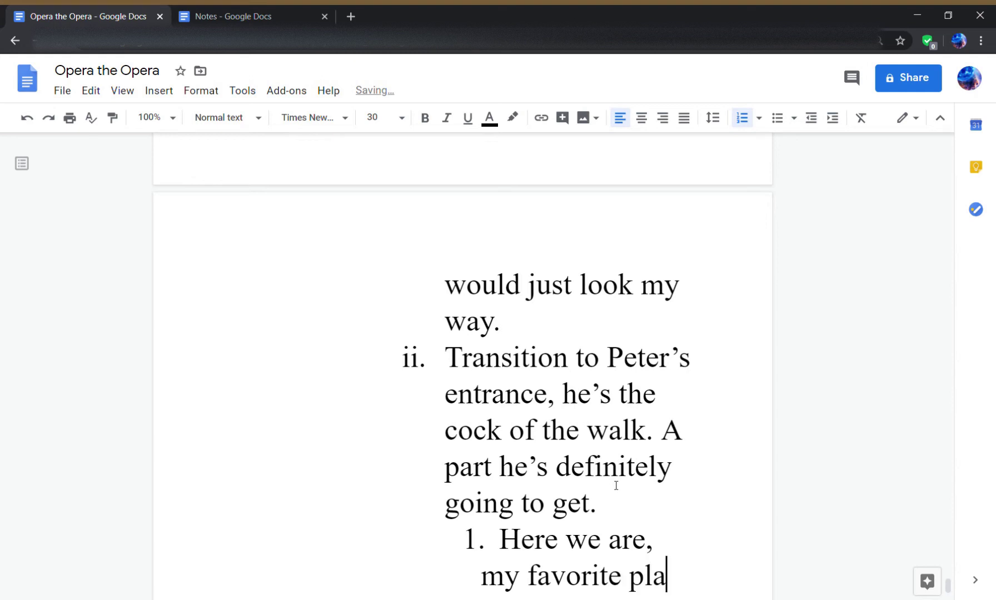
{"action": "type", "text": "ce. "}
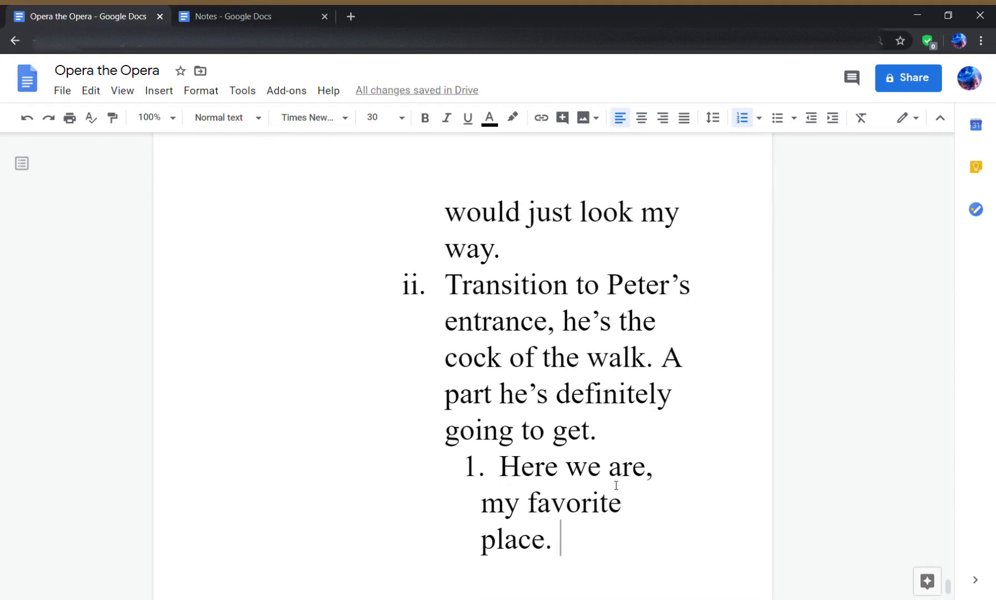
{"action": "type", "text": "Now"}
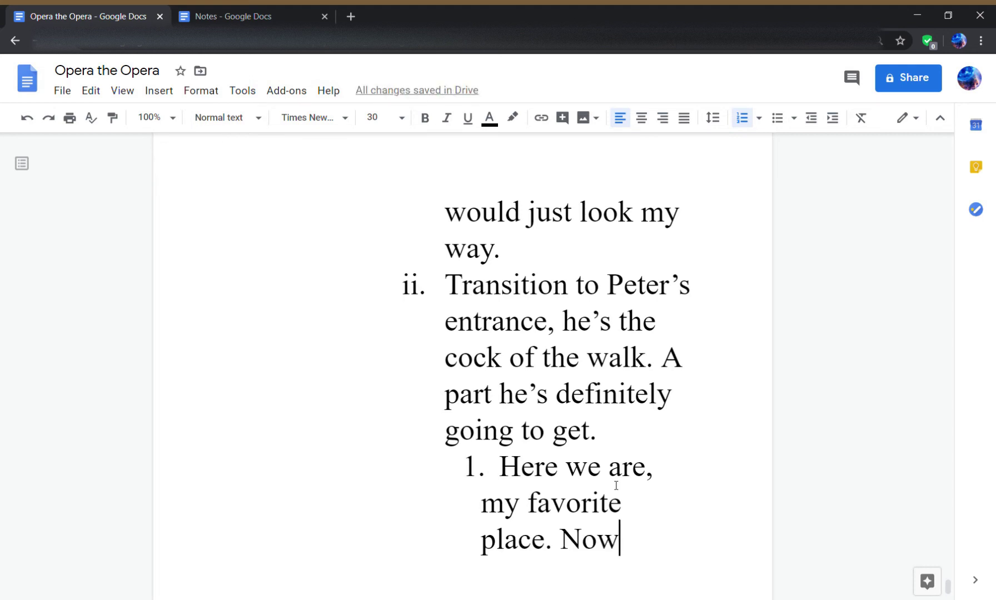
{"action": "key", "text": "BackSpace"}
{"action": "key", "text": "BackSpace"}
{"action": "key", "text": "BackSpace"}
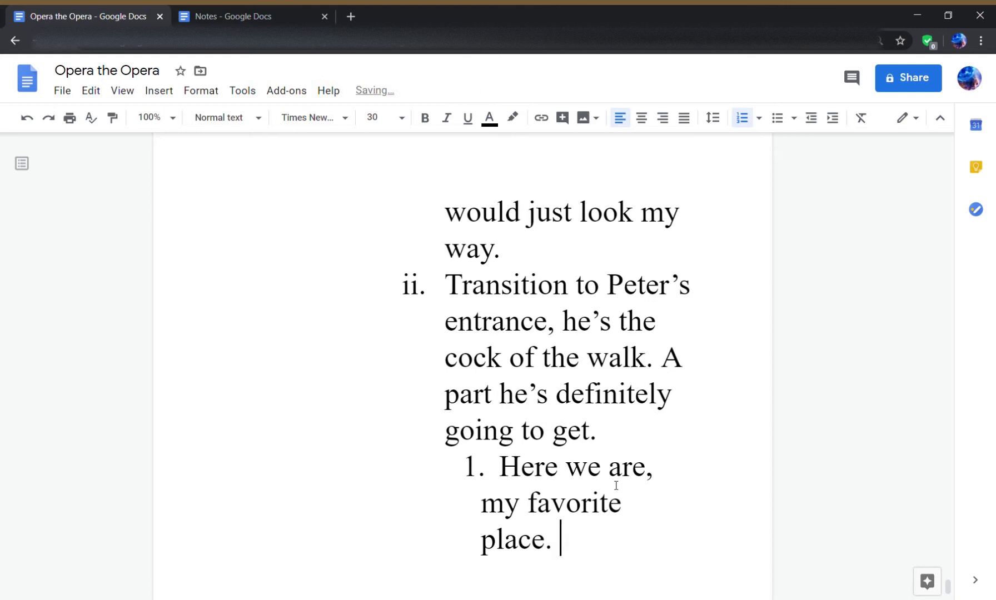
{"action": "type", "text": "Here"}
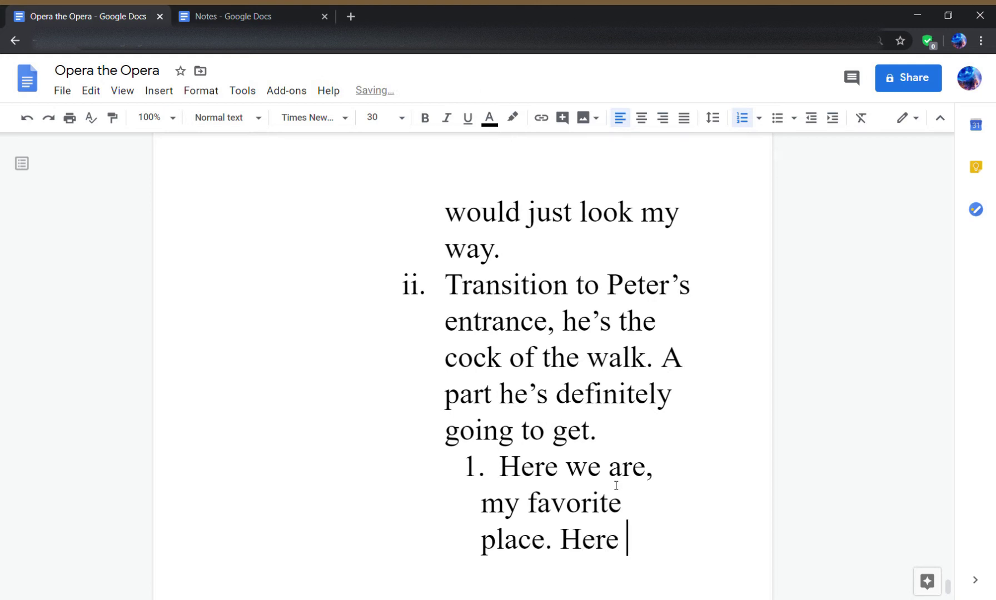
{"action": "key", "text": "BackSpace"}
{"action": "key", "text": "BackSpace"}
{"action": "key", "text": "BackSpace"}
{"action": "key", "text": "BackSpace"}
{"action": "key", "text": "BackSpace"}
- Append the placeholder "Other rhyme here" after "my favorite place." in the nested numbered item
{"action": "type", "text": "Other r"}
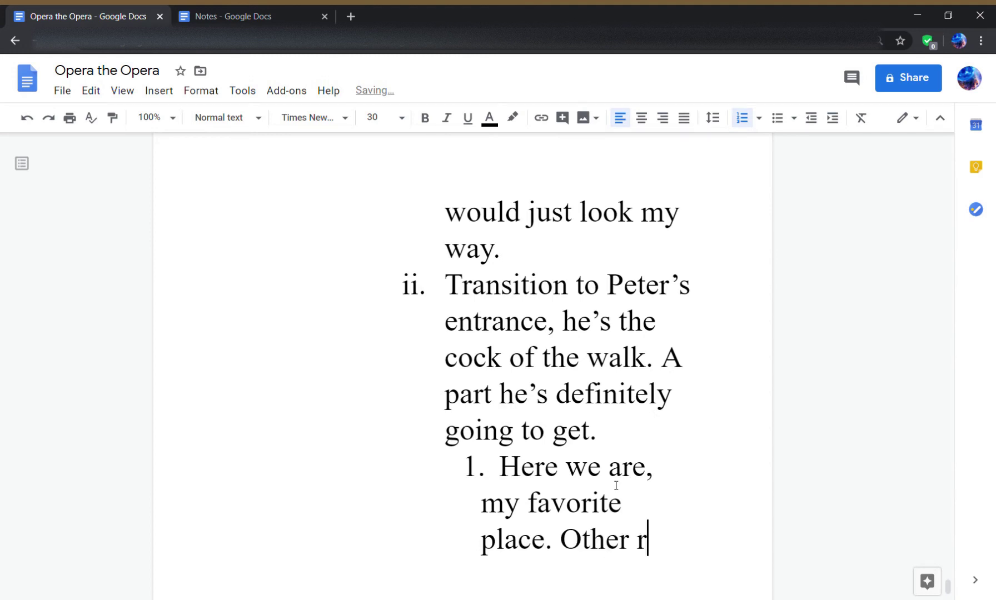
{"action": "type", "text": "hyme here"}
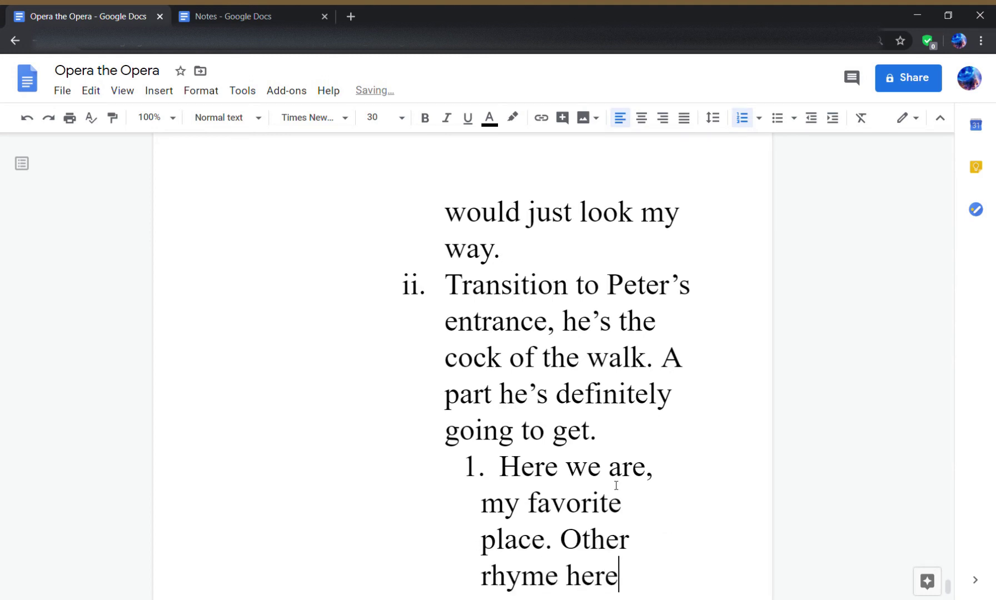
- Replace the placeholder "Other rhyme here" in the first nested numbered item with "A small one but pleasant for my face."
{"action": "type", "text": ", he"}
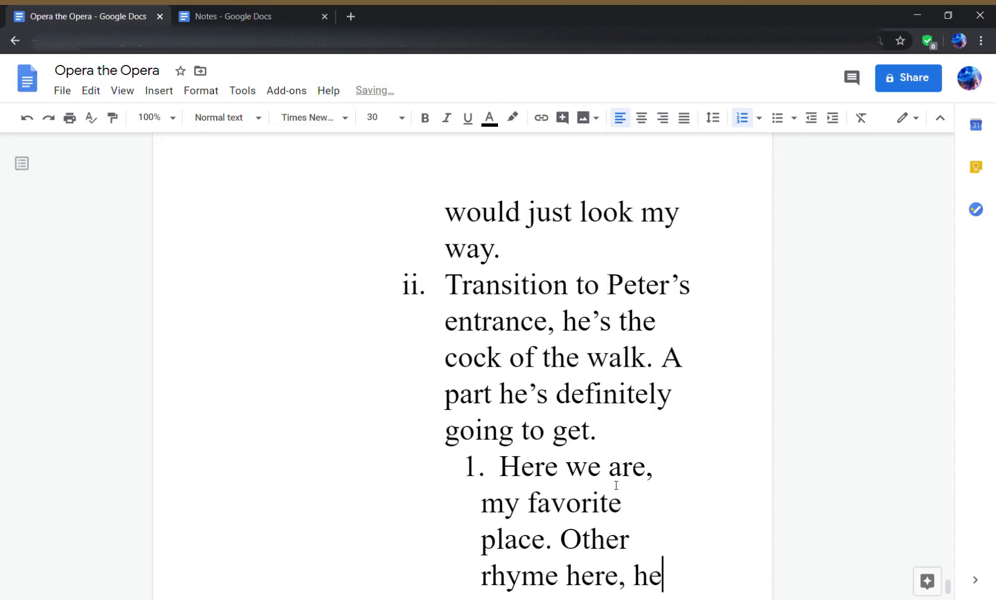
{"action": "key", "text": "BackSpace"}
{"action": "key", "text": "BackSpace"}
{"action": "key", "text": "BackSpace"}
{"action": "key", "text": "BackSpace"}
{"action": "key", "text": "BackSpace"}
{"action": "key", "text": "BackSpace"}
{"action": "key", "text": "BackSpace"}
{"action": "key", "text": "BackSpace"}
{"action": "key", "text": "BackSpace"}
{"action": "key", "text": "BackSpace"}
{"action": "key", "text": "BackSpace"}
{"action": "key", "text": "BackSpace"}
{"action": "key", "text": "BackSpace"}
{"action": "key", "text": "BackSpace"}
{"action": "key", "text": "BackSpace"}
{"action": "key", "text": "BackSpace"}
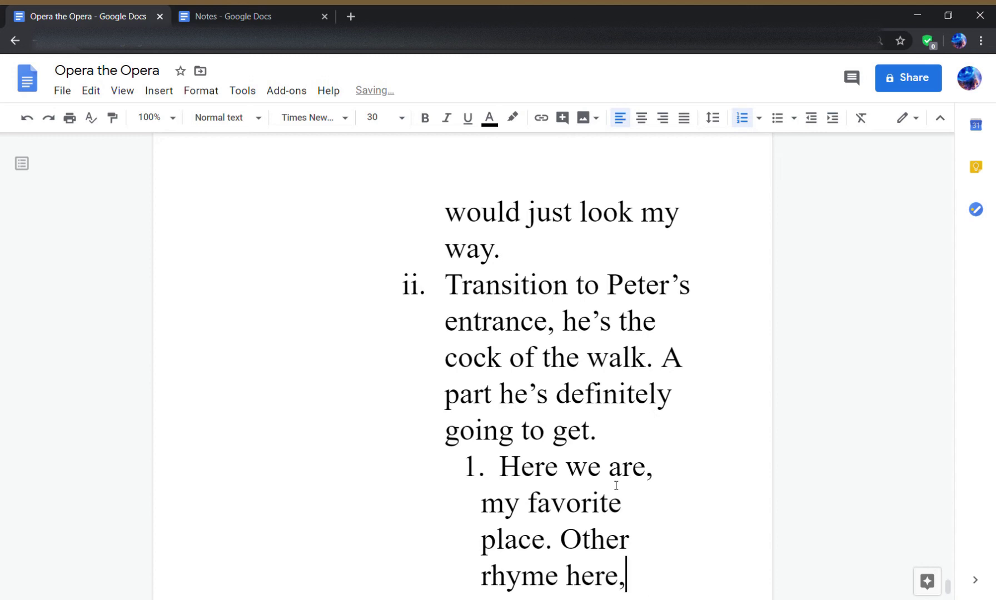
{"action": "key", "text": "BackSpace"}
{"action": "key", "text": "BackSpace"}
{"action": "key", "text": "BackSpace"}
{"action": "key", "text": "BackSpace"}
{"action": "type", "text": "a s"}
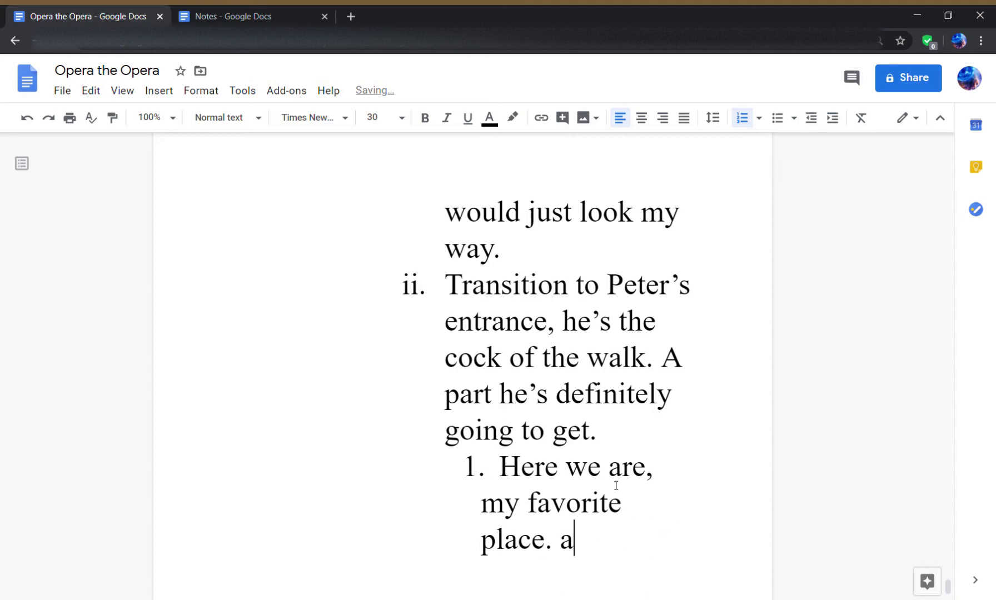
{"action": "key", "text": "BackSpace"}
{"action": "type", "text": "small o"}
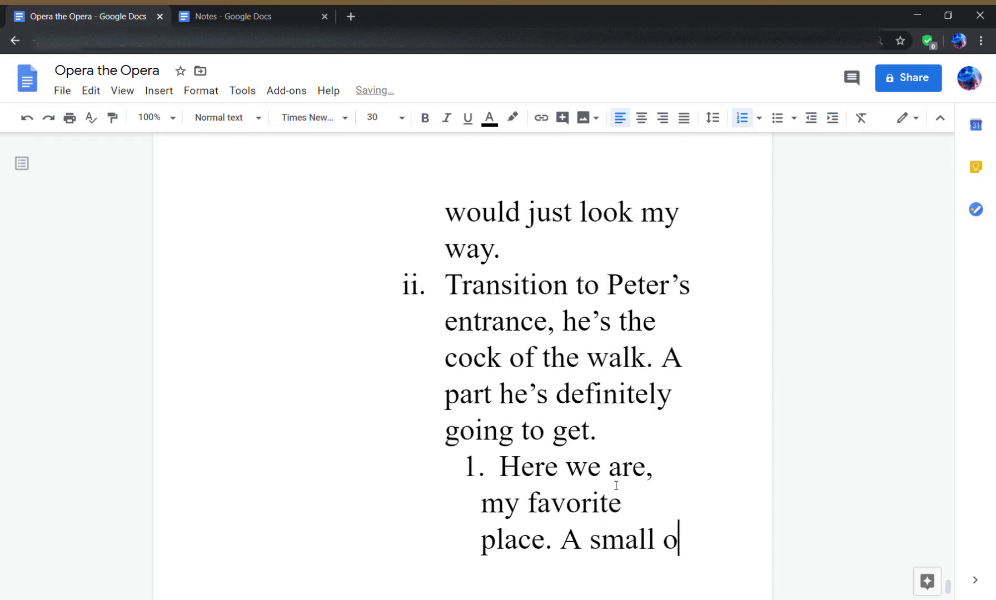
{"action": "type", "text": "ne but "}
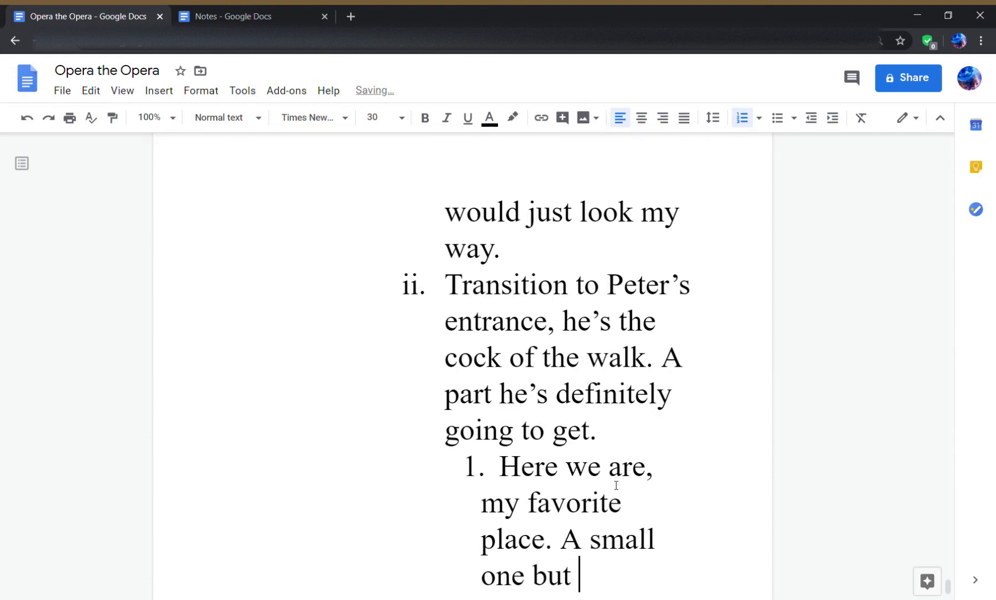
{"action": "type", "text": "pleasant for my face."}
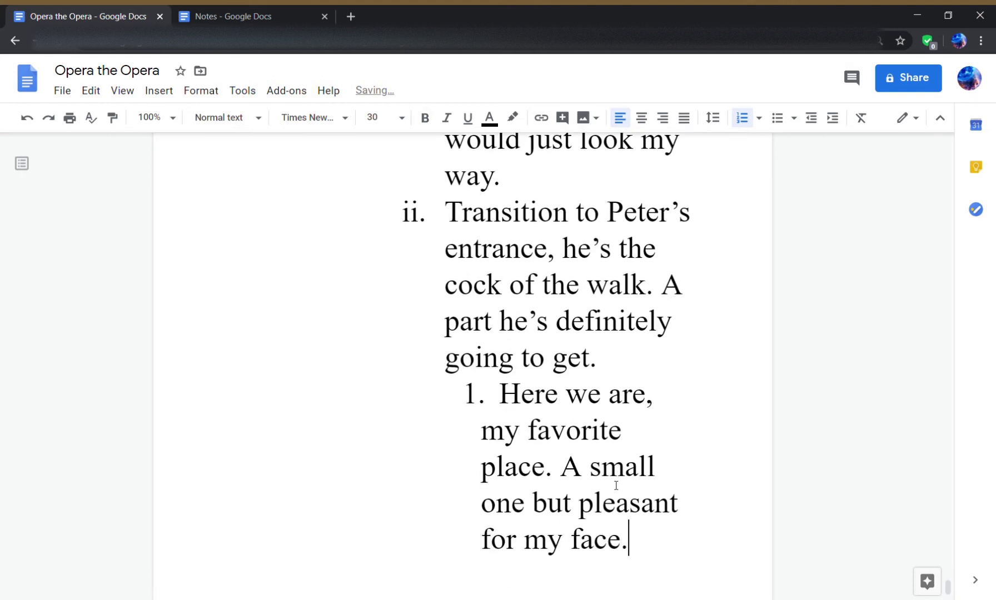
- Add a second nested numbered item: "Now to settle in, with darling Monique, and get Tiffany to bed a lawyer."
{"action": "key", "text": "Return"}
{"action": "type", "text": "Now to settle in"}
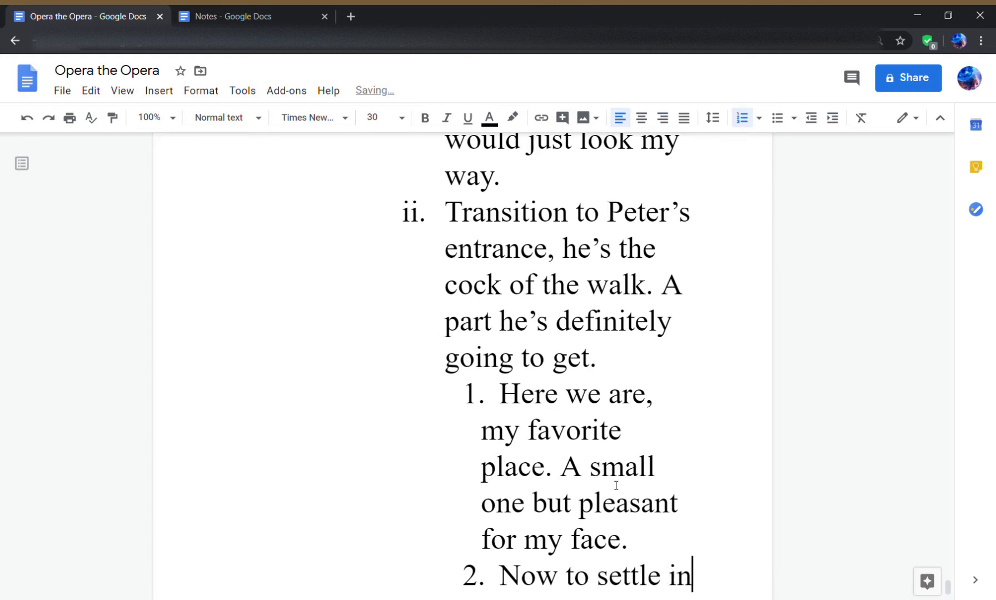
{"action": "type", "text": ", with darli"}
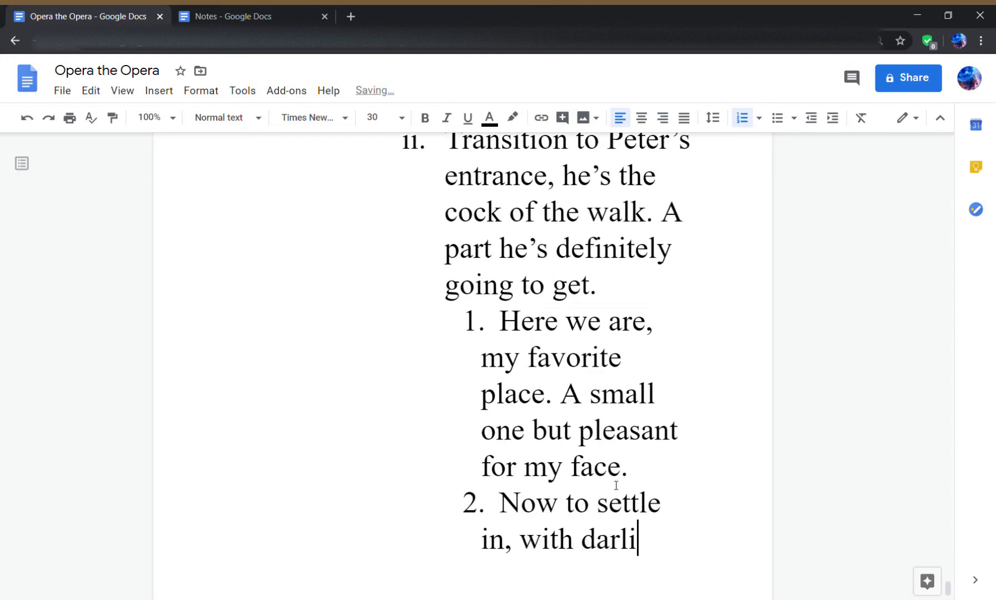
{"action": "type", "text": "ng Moniq"}
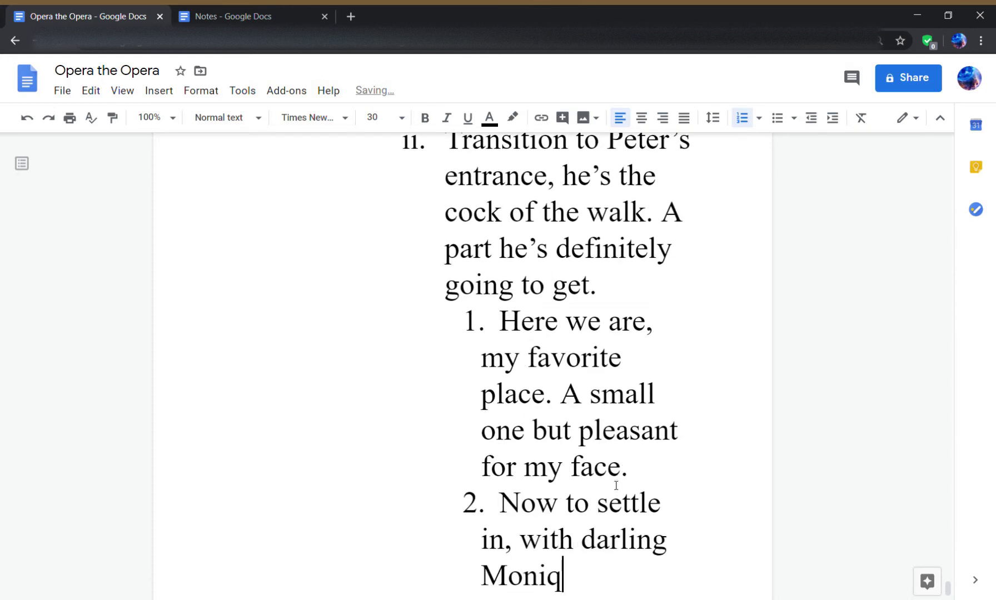
{"action": "type", "text": "ue, and get T"}
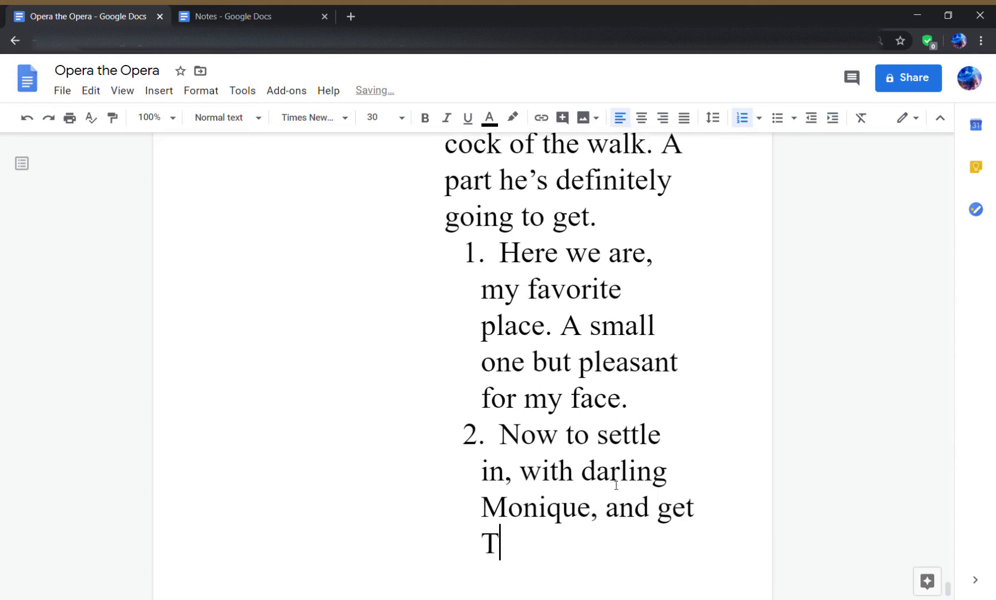
{"action": "type", "text": "iffany"}
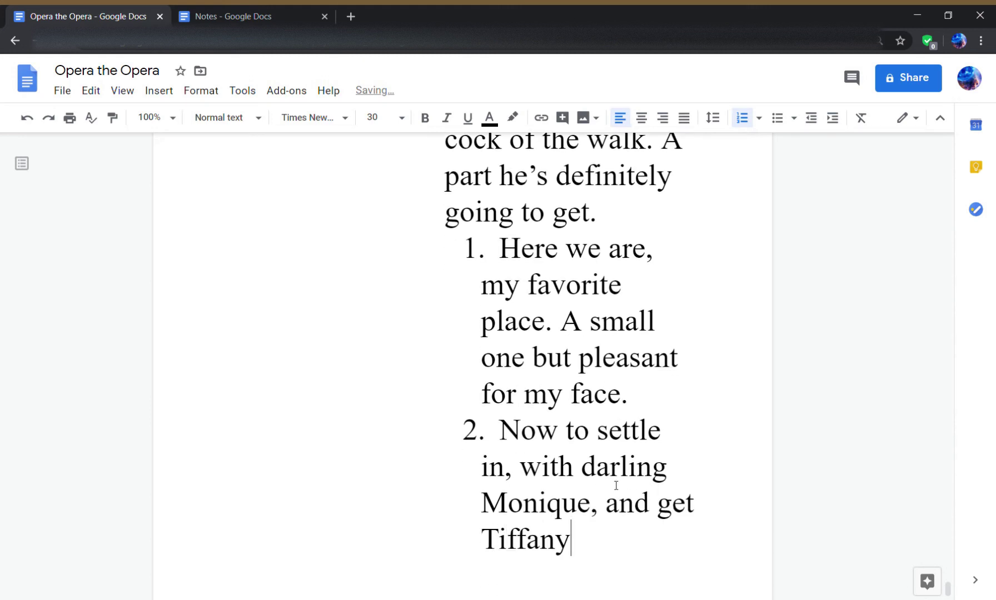
{"action": "type", "text": " to bed"}
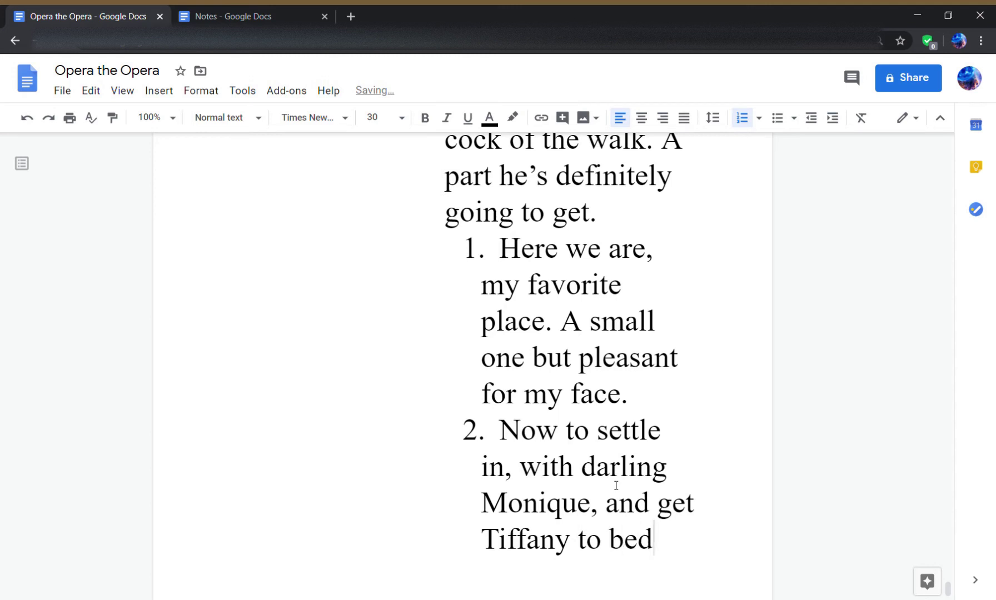
{"action": "type", "text": " a lawyer"}
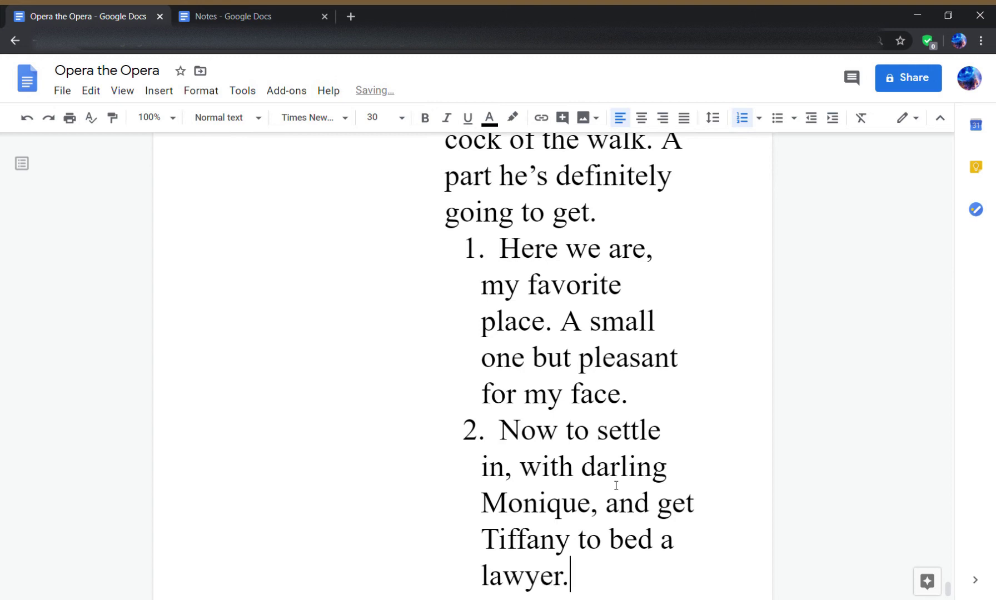
{"action": "type", "text": "."}
- Add a lettered sub-item under the lawyer lyric: "Hmm he realizes this doesn’t rhyme."
{"action": "key", "text": "Return"}
{"action": "key", "text": "Tab"}
{"action": "type", "text": "He'"}
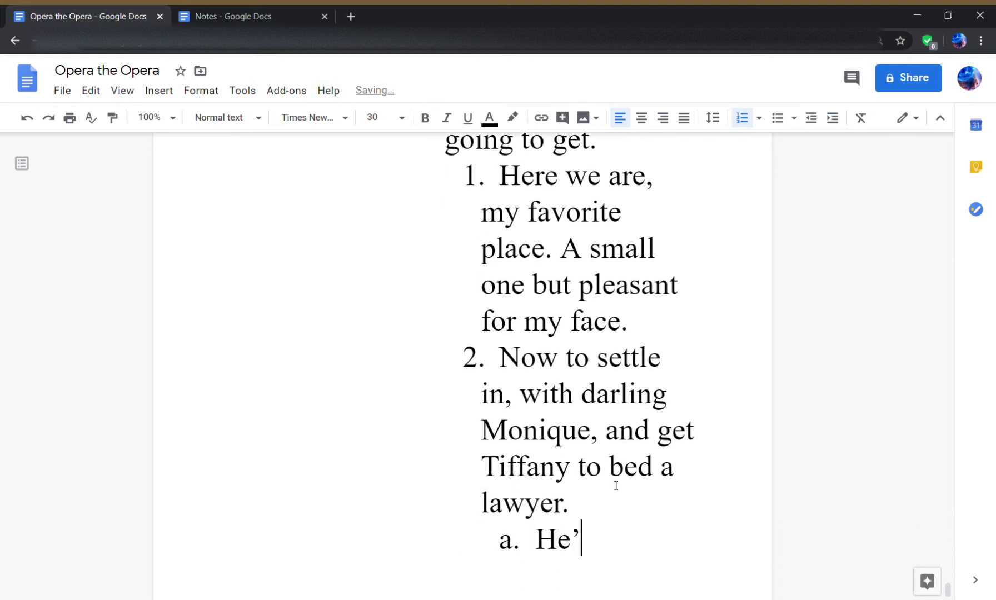
{"action": "key", "text": "BackSpace"}
{"action": "key", "text": "BackSpace"}
{"action": "type", "text": "mm he realie"}
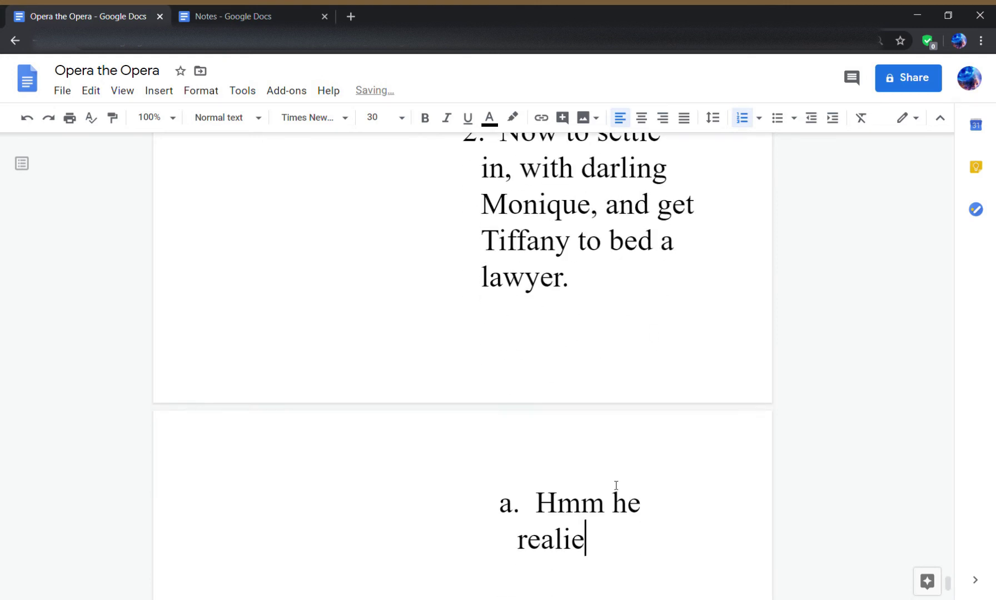
{"action": "key", "text": "BackSpace"}
{"action": "type", "text": "ze"}
{"action": "type", "text": "s this doesn't rhyme."}
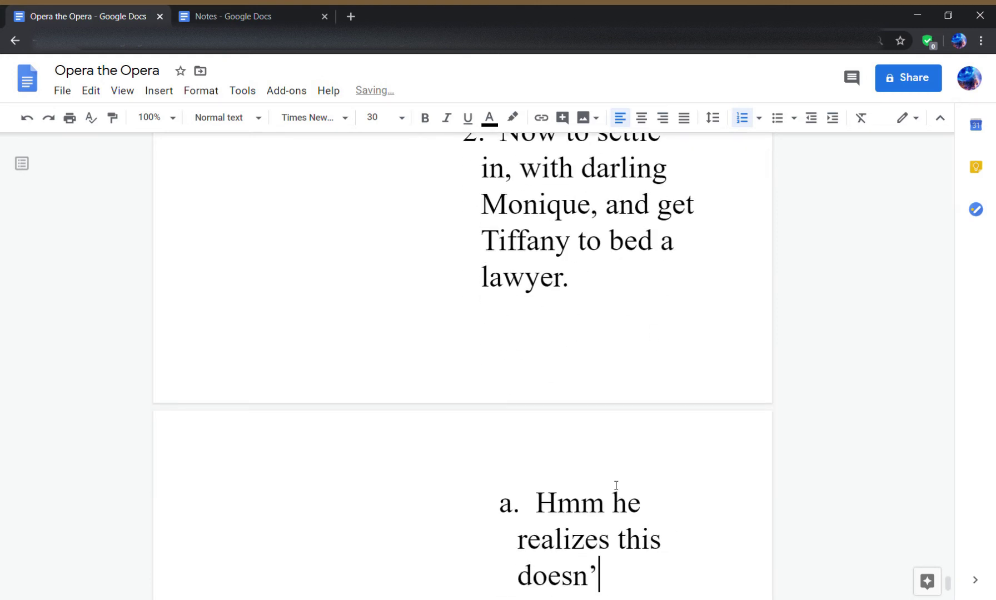
- Add two more lettered items: "“Hey, Tiffany, what rhymes with Lawyer." and "Bowyer."
{"action": "key", "text": "Return"}
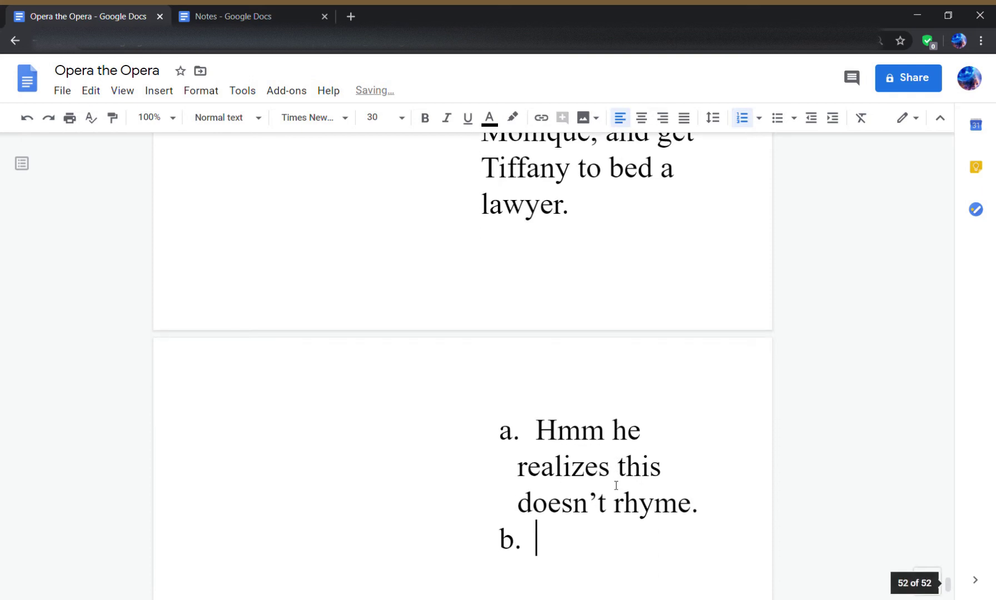
{"action": "type", "text": "\"Hey, Tif"}
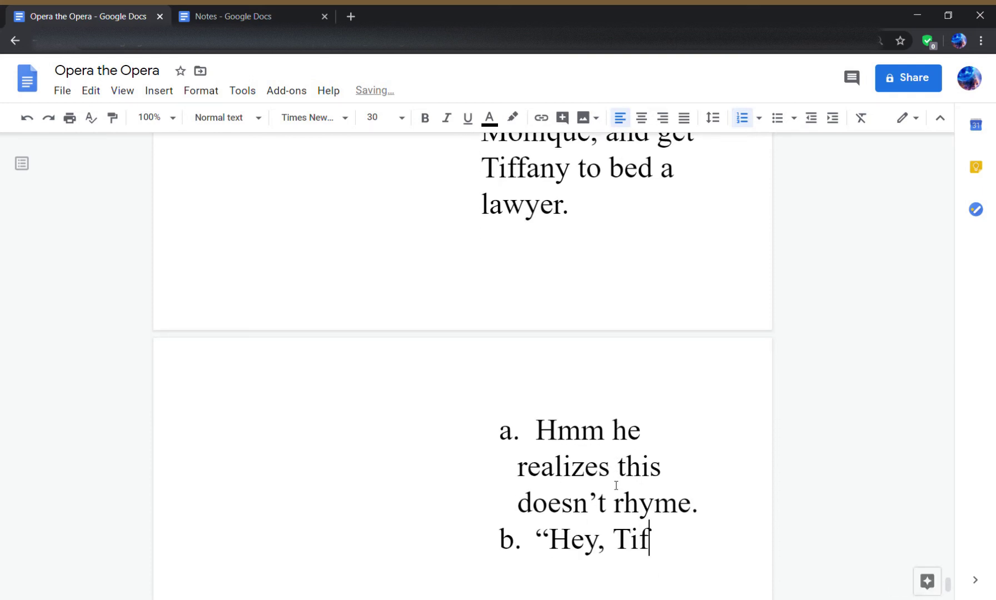
{"action": "type", "text": "fany, what "}
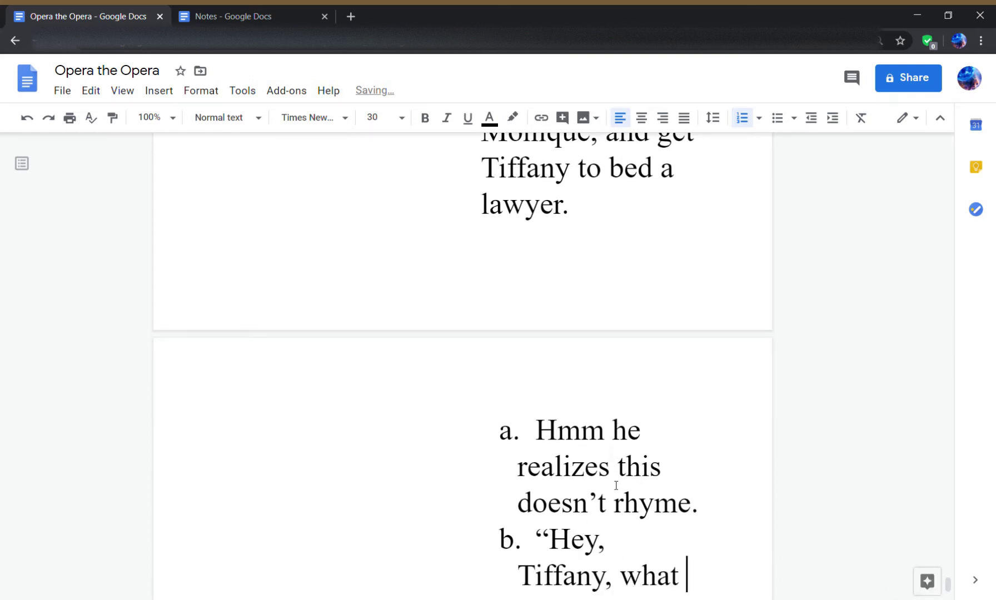
{"action": "type", "text": "rhymes with "}
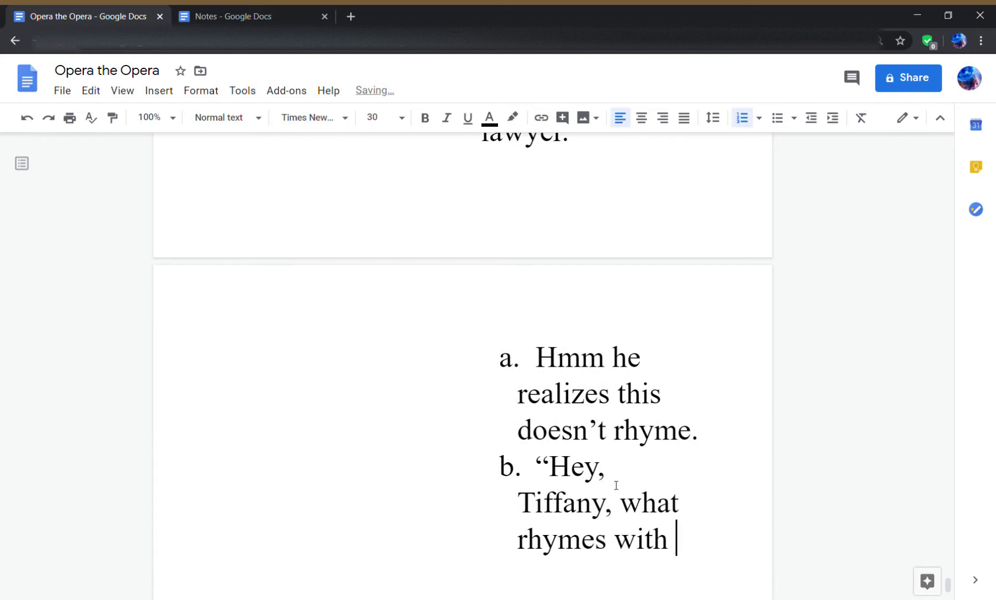
{"action": "type", "text": "Lawyer."}
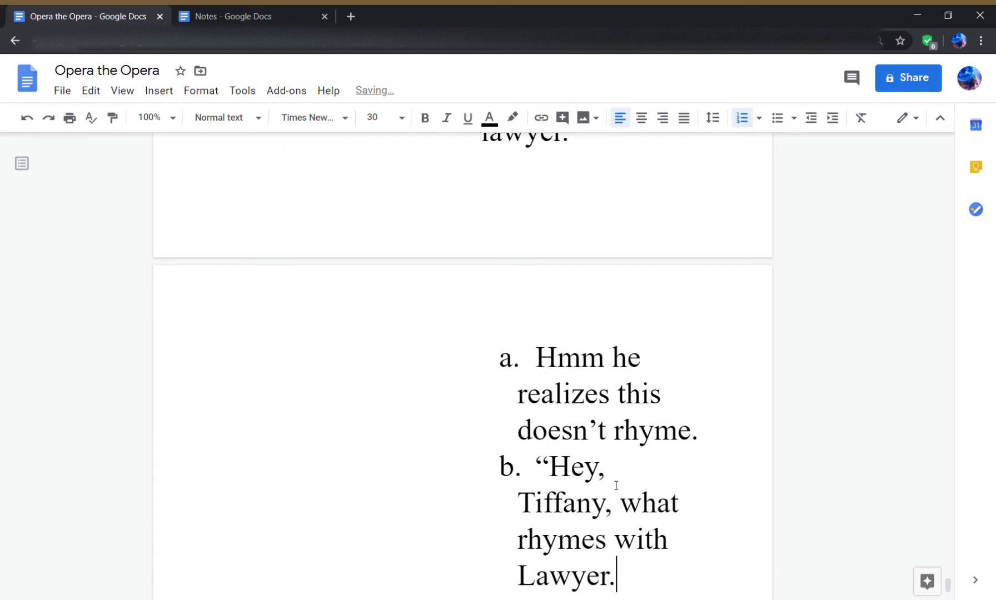
{"action": "key", "text": "Return"}
{"action": "type", "text": "Bowyer."}
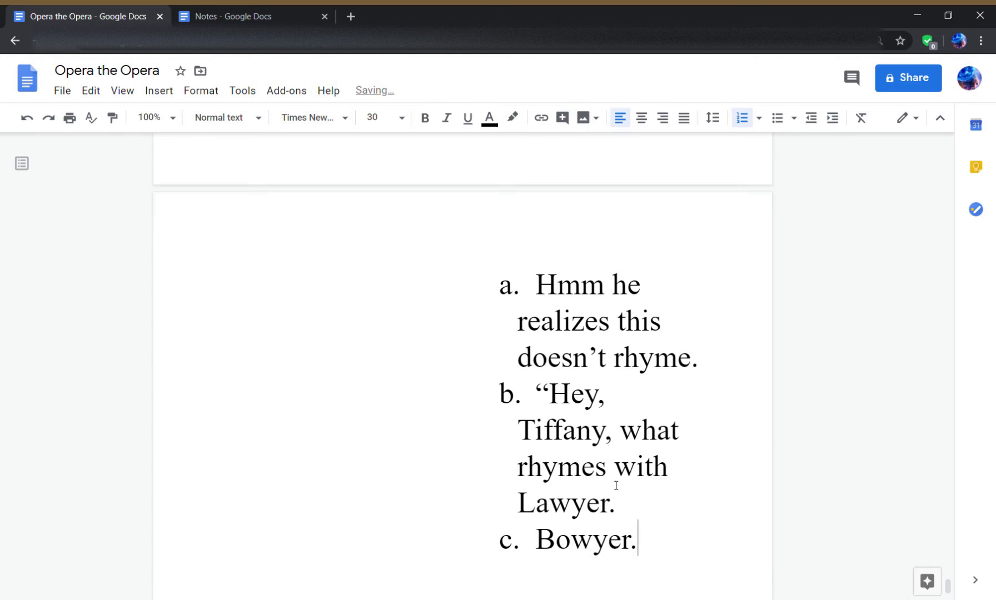
- Add two nested roman-numeral items under "Bowyer.": "A what?" and "Someone who crafts bows."
{"action": "key", "text": "Return"}
{"action": "key", "text": "Tab"}
{"action": "type", "text": "A what?"}
{"action": "key", "text": "Return"}
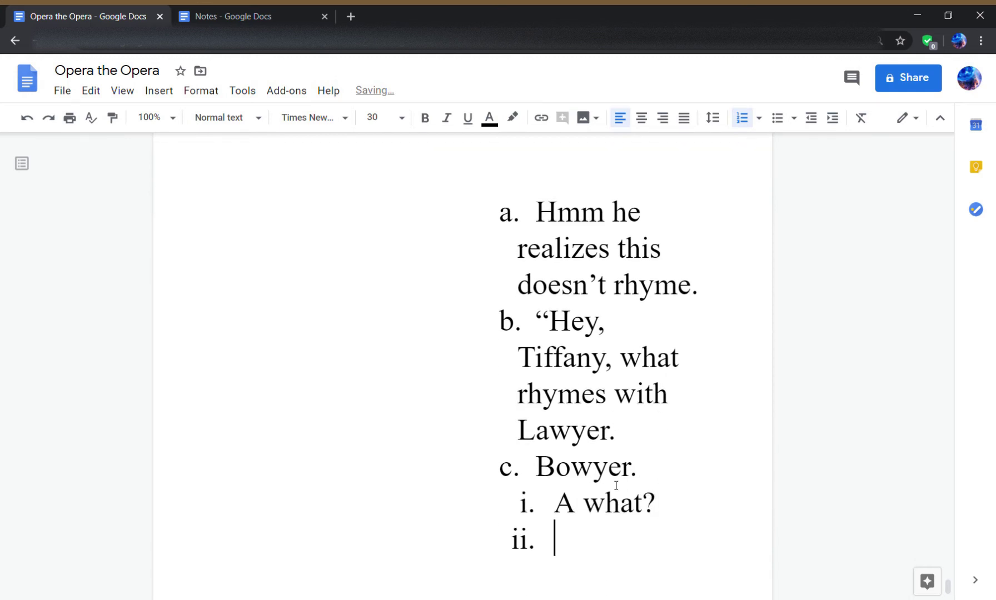
{"action": "type", "text": "A"}
{"action": "key", "text": "BackSpace"}
{"action": "type", "text": "Some"}
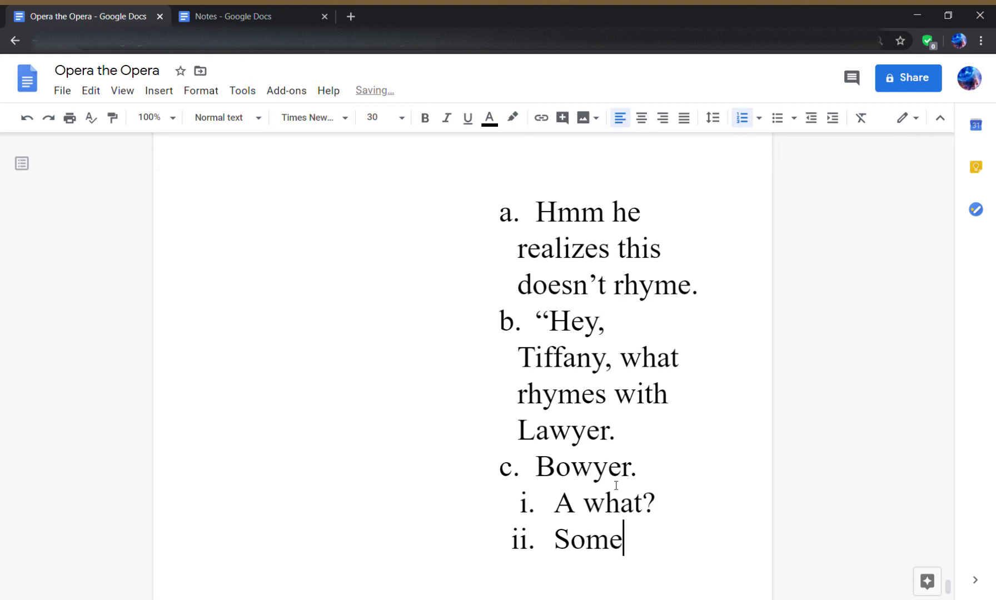
{"action": "type", "text": "one who crafts"}
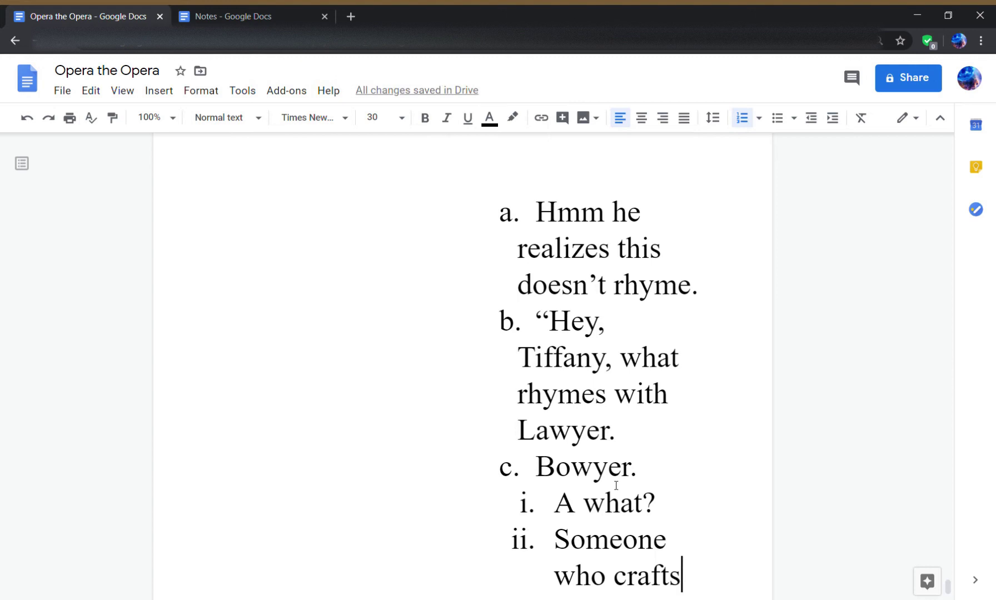
{"action": "type", "text": "bows"}
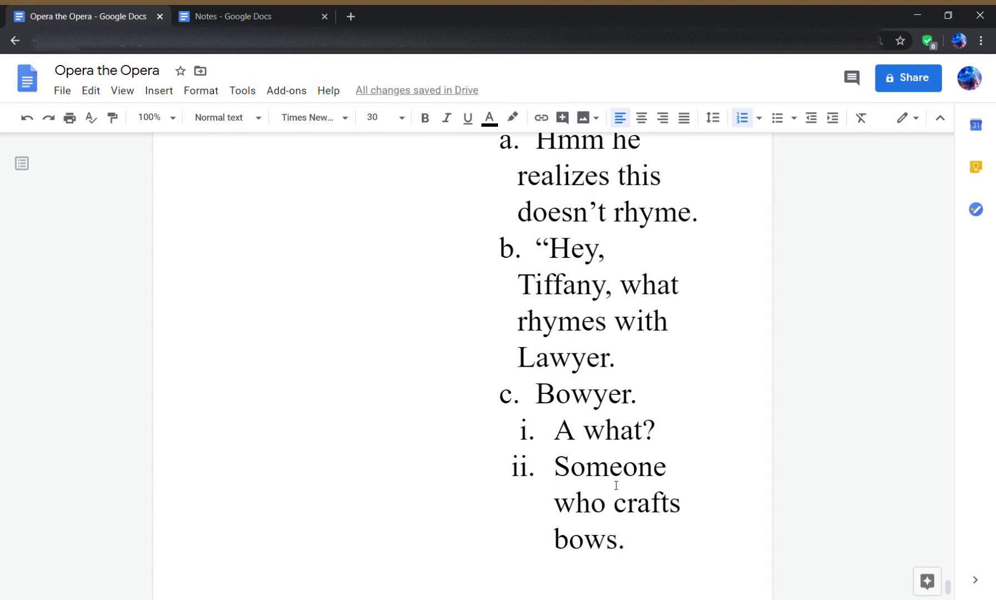
{"action": "type", "text": "."}
{"action": "key", "text": "BackSpace"}
- Add two further roman-numeral items under "Bowyer.": "Ah, well then." and "Peter looks to the audience, amused."
{"action": "key", "text": "Return"}
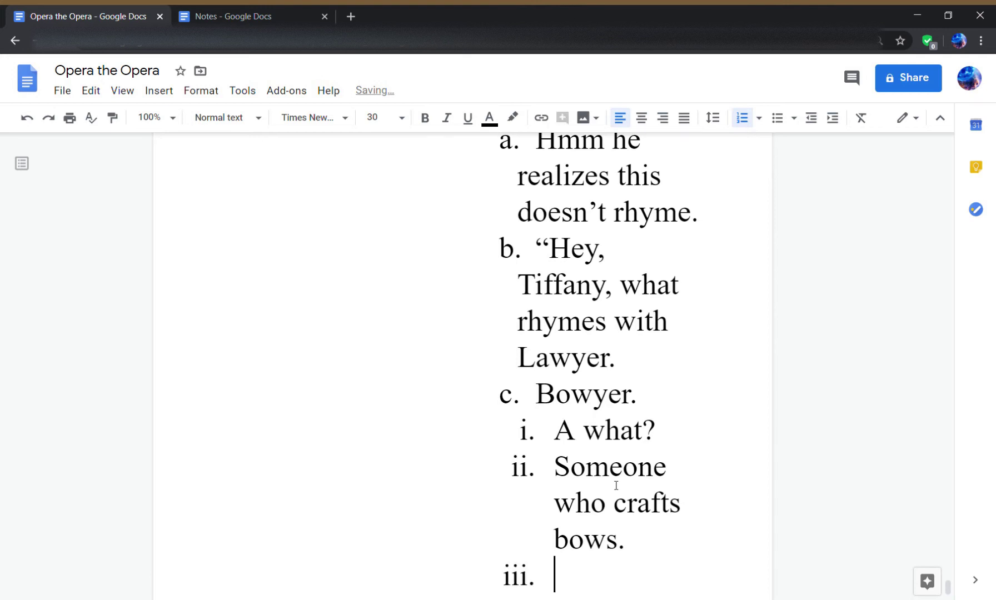
{"action": "type", "text": "Ah, well then."}
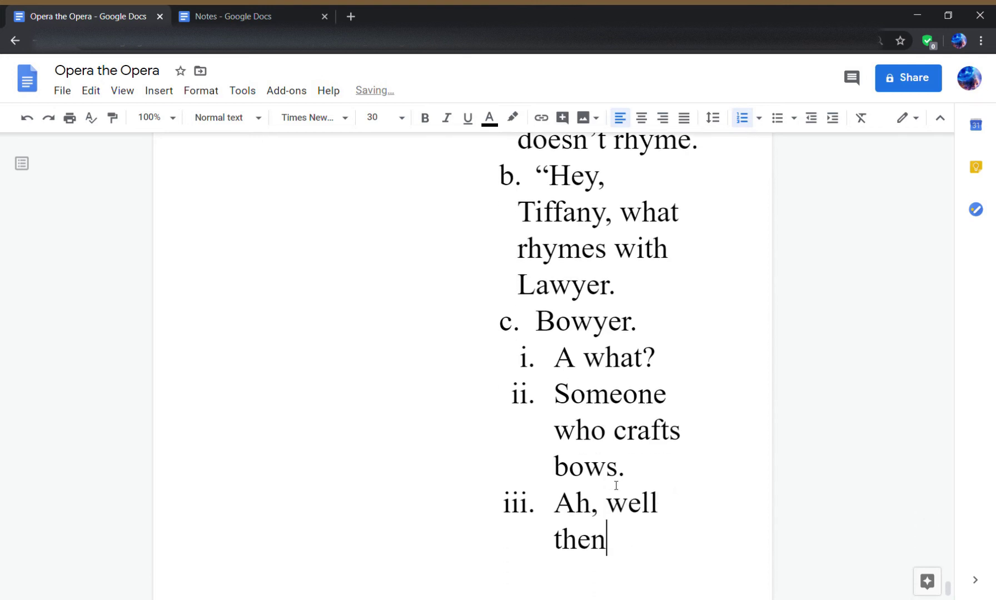
{"action": "key", "text": "Return"}
{"action": "key", "text": "shift+Tab"}
{"action": "key", "text": "Tab"}
{"action": "type", "text": "Lo"}
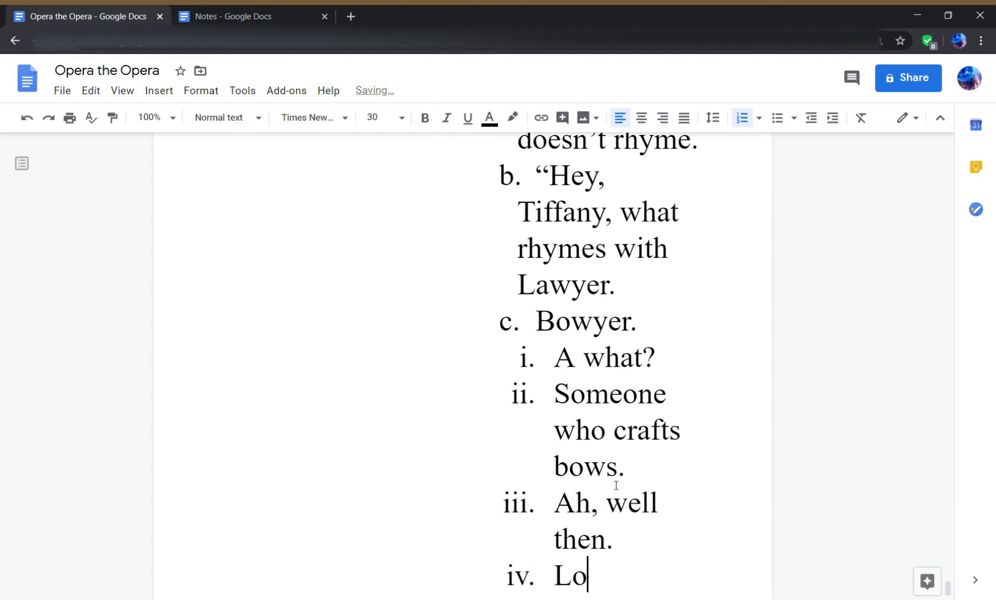
{"action": "type", "text": "o"}
{"action": "key", "text": "BackSpace"}
{"action": "key", "text": "BackSpace"}
{"action": "key", "text": "BackSpace"}
{"action": "type", "text": "Peter "}
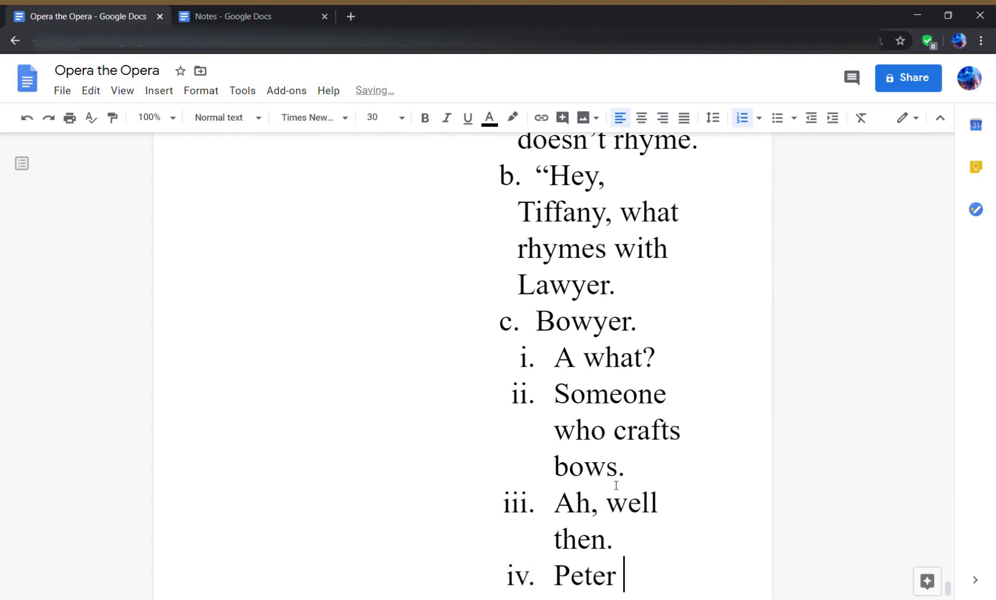
{"action": "type", "text": "looks to the"}
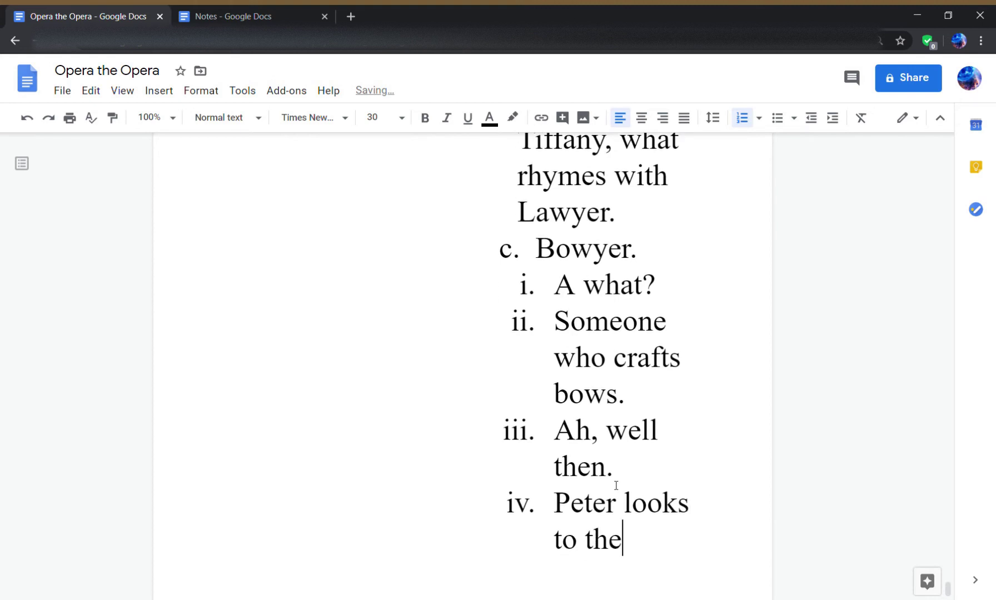
{"action": "type", "text": " audie"}
{"action": "key", "text": "BackSpace"}
{"action": "type", "text": "ien"}
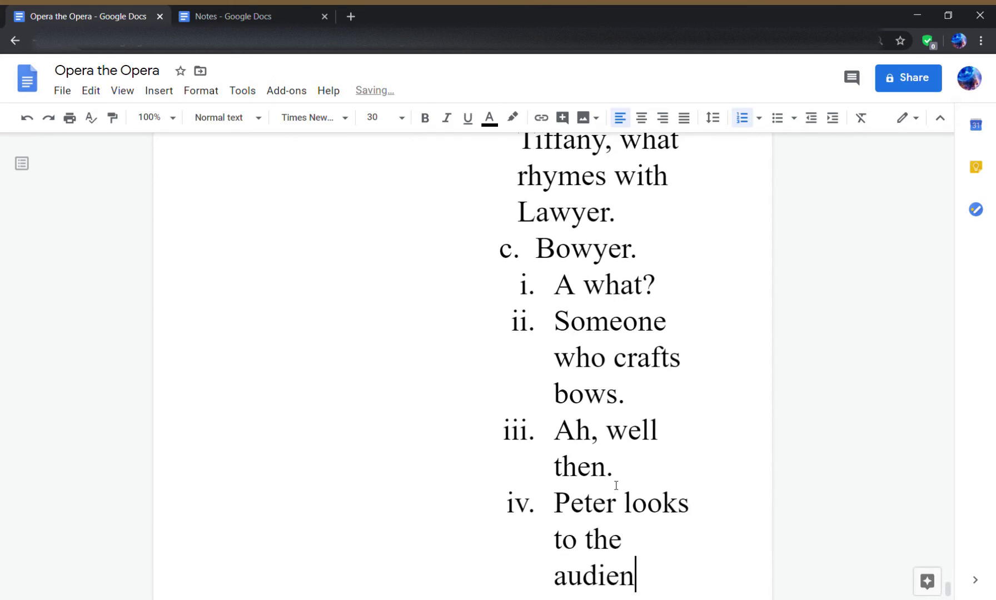
{"action": "type", "text": "ce, amused."}
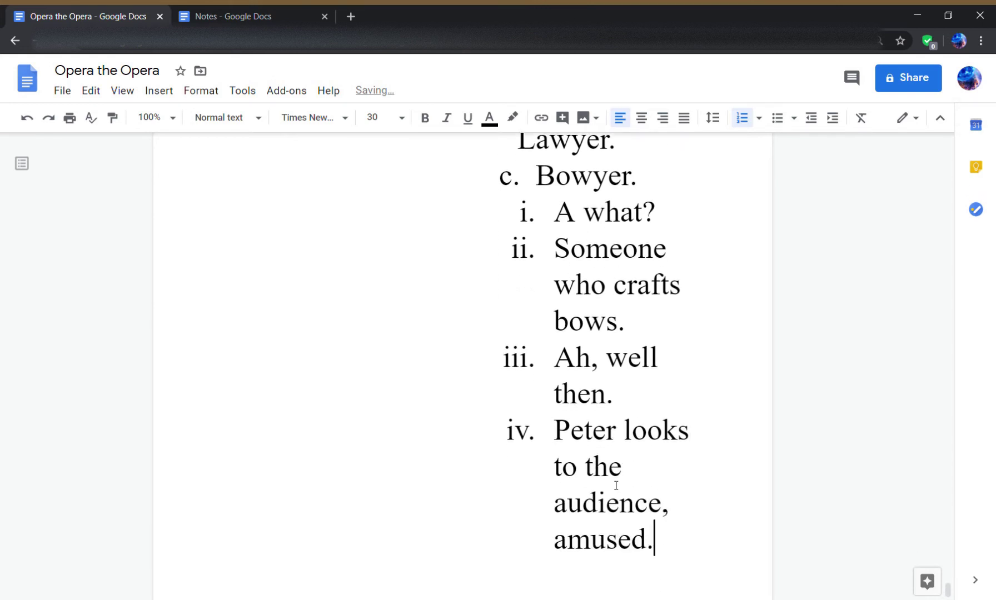
- Add numbered item 3, two levels above Peter's roman-numeral lines, reading "Edward enters, motorized."
{"action": "key", "text": "Return"}
{"action": "key", "text": "shift+Tab"}
{"action": "key", "text": "shift+Tab"}
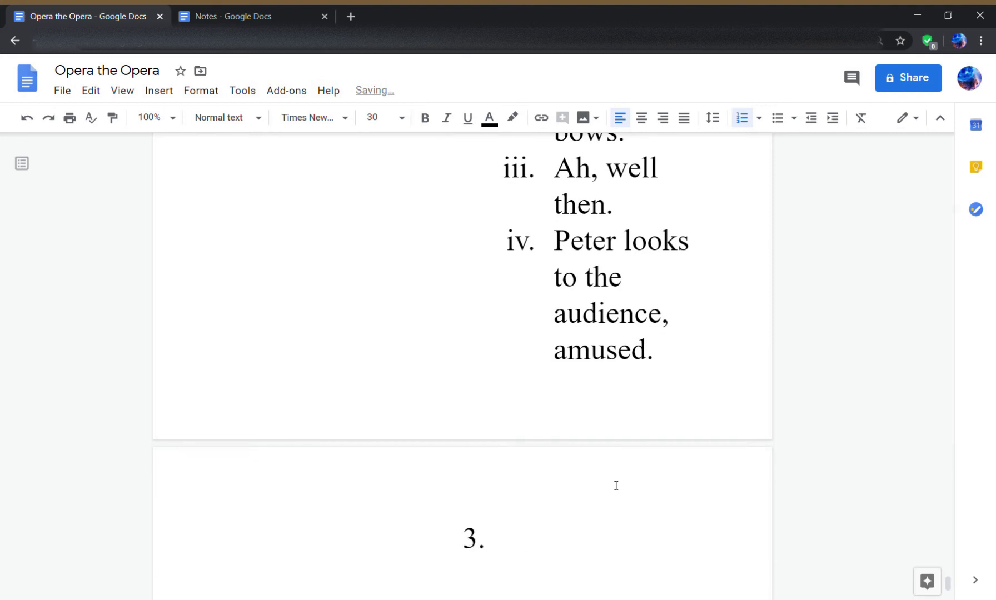
{"action": "type", "text": "Edward et"}
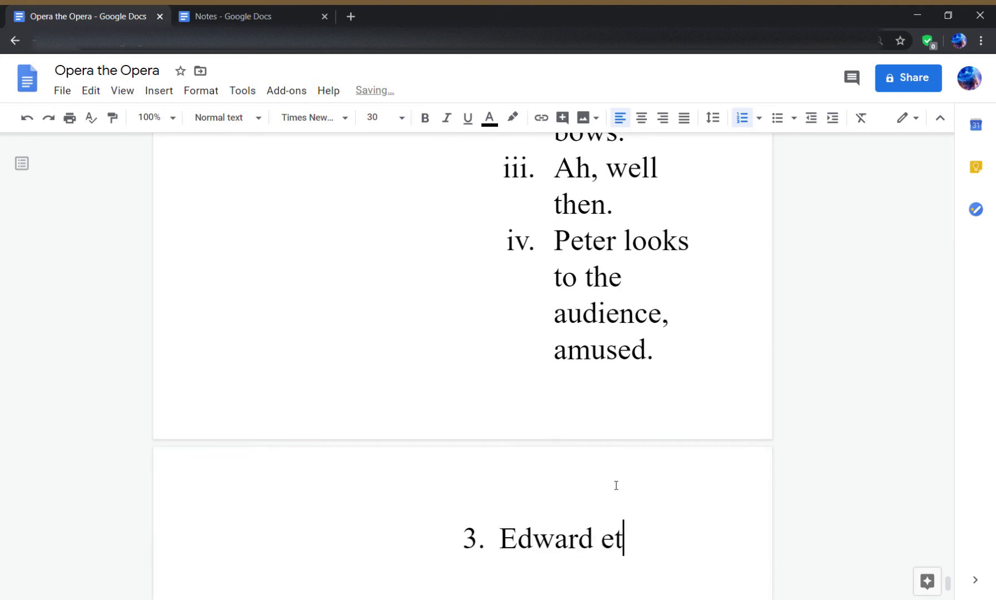
{"action": "key", "text": "BackSpace"}
{"action": "type", "text": "nters, "}
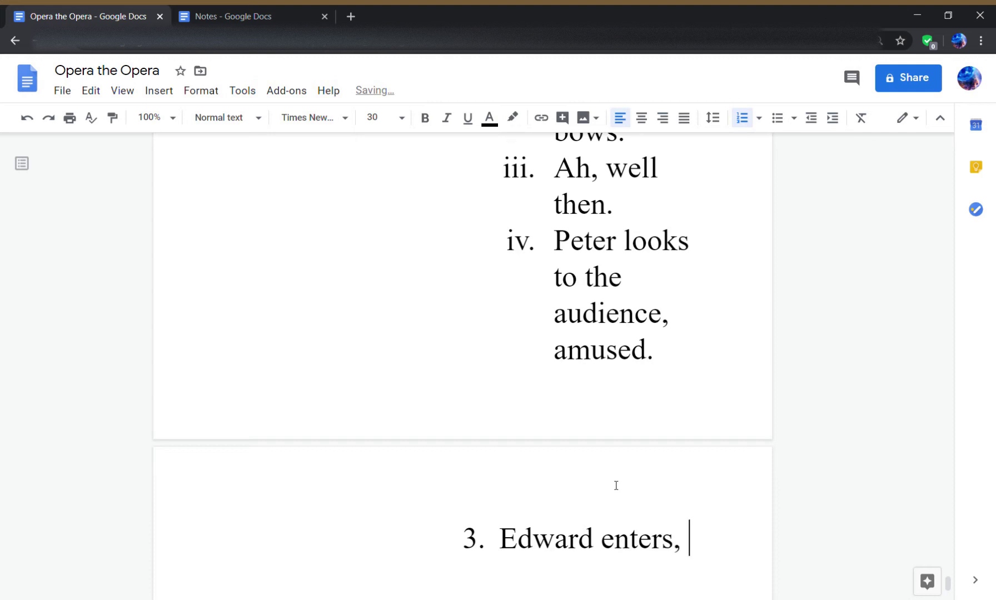
{"action": "type", "text": "motorized."}
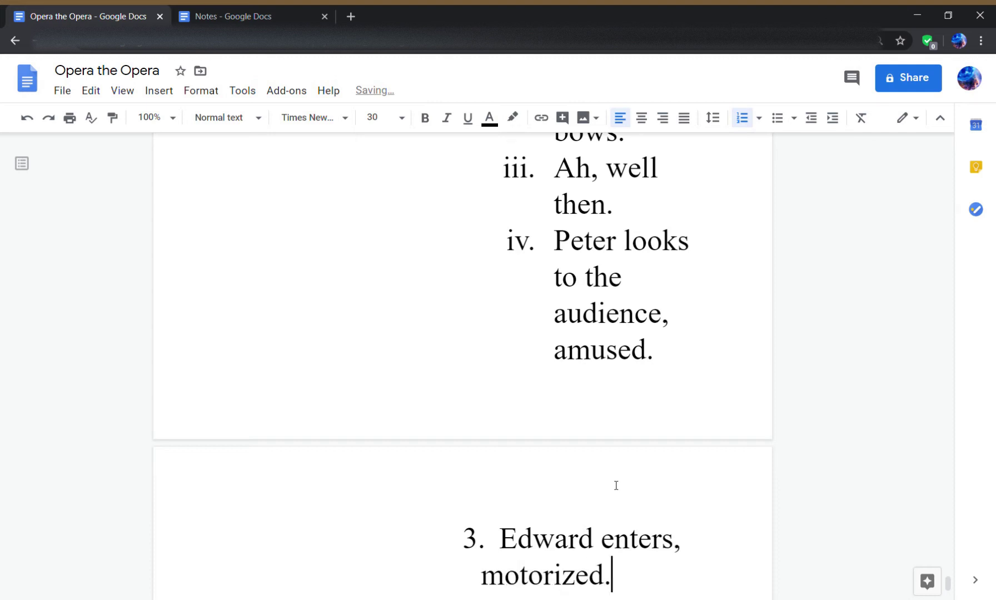
- Add a lettered sub-item under Edward's entrance: "His song, another day brightened by Monique"
{"action": "key", "text": "Return"}
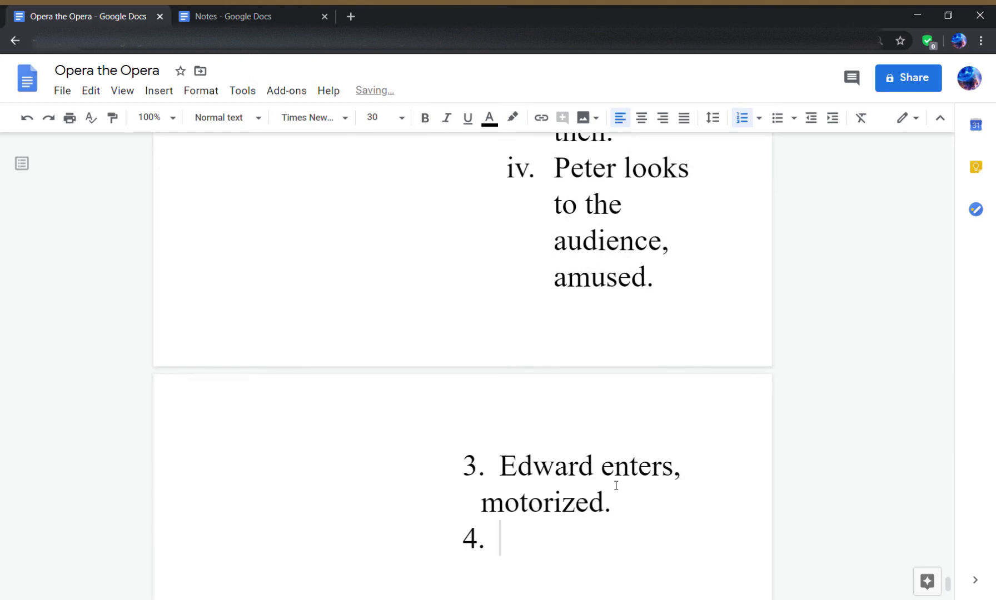
{"action": "key", "text": "Tab"}
{"action": "type", "text": "His "}
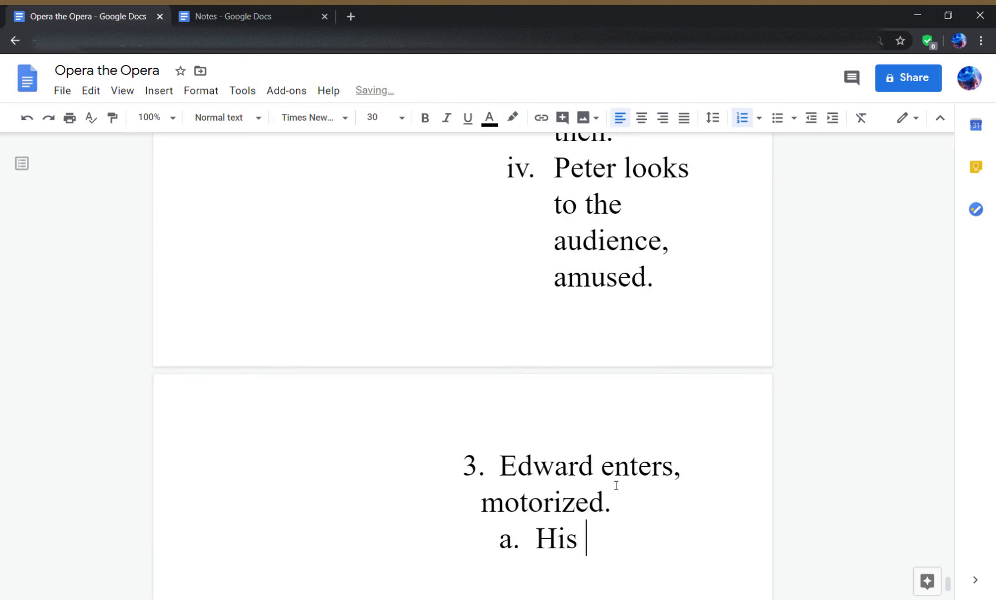
{"action": "type", "text": "song, anot"}
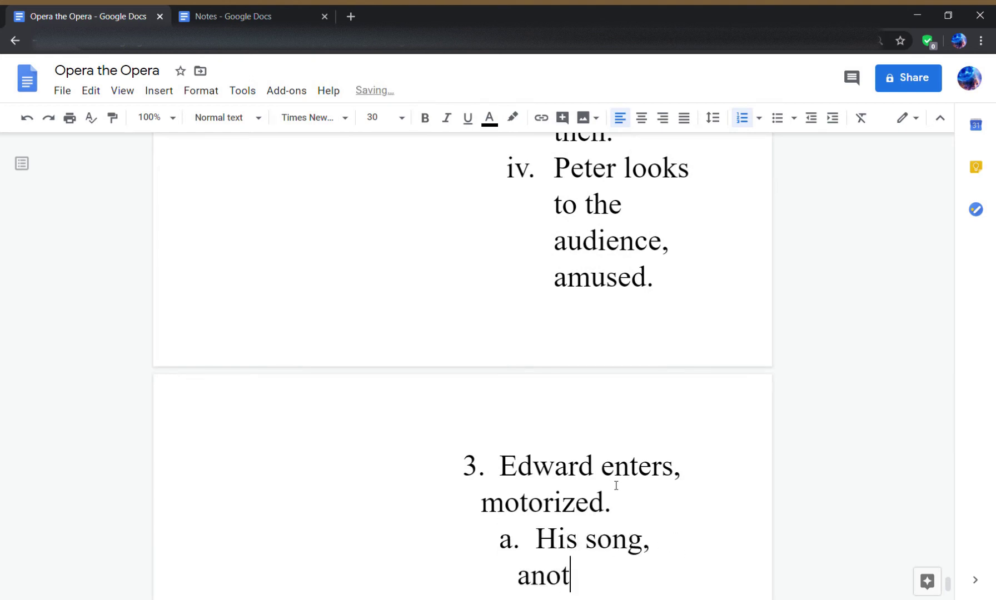
{"action": "type", "text": "her day "}
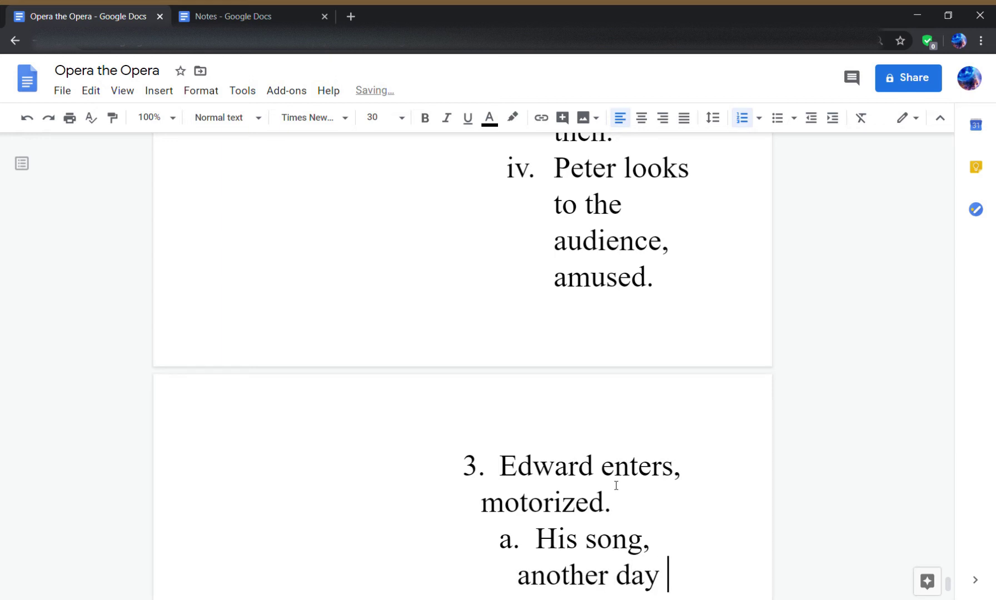
{"action": "type", "text": "brightened b"}
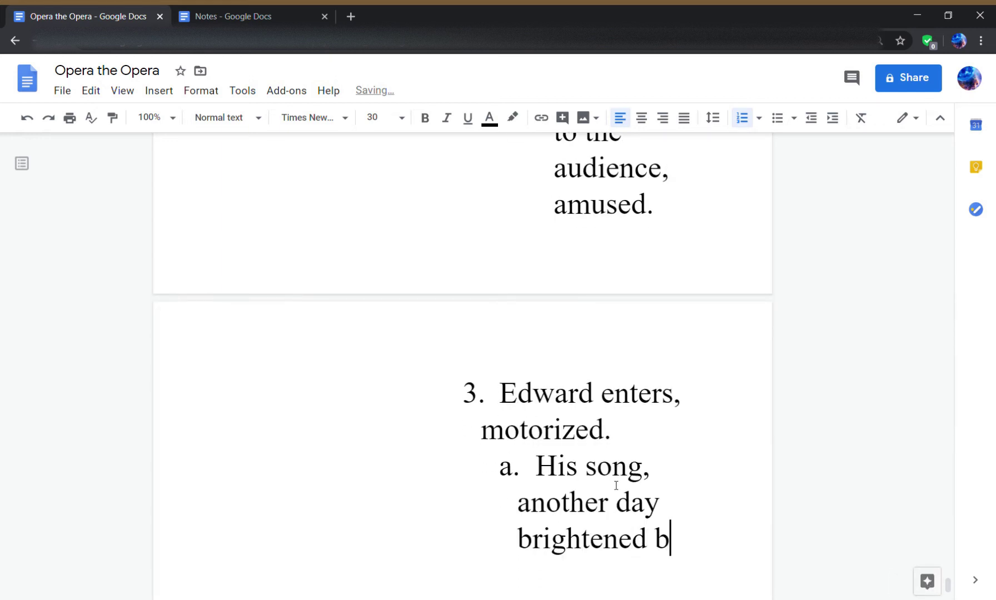
{"action": "type", "text": "y Monique"}
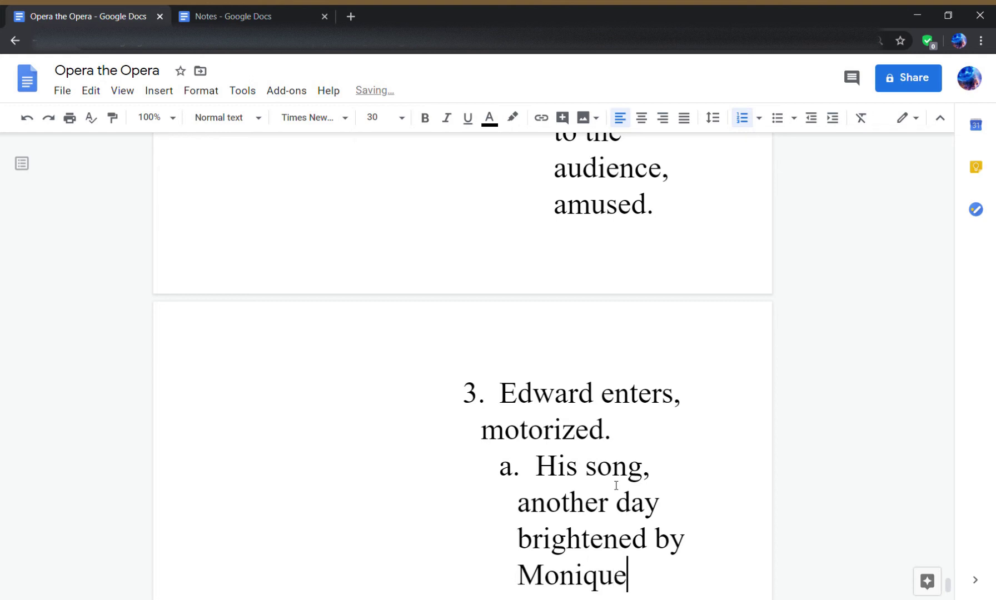
- Insert ", another contract. But this time" after "another day" in Edward's song and end the lyric with a period
{"action": "key", "text": "Up"}
{"action": "key", "text": "Up"}
{"action": "key", "text": "Right"}
{"action": "type", "text": ", another cont"}
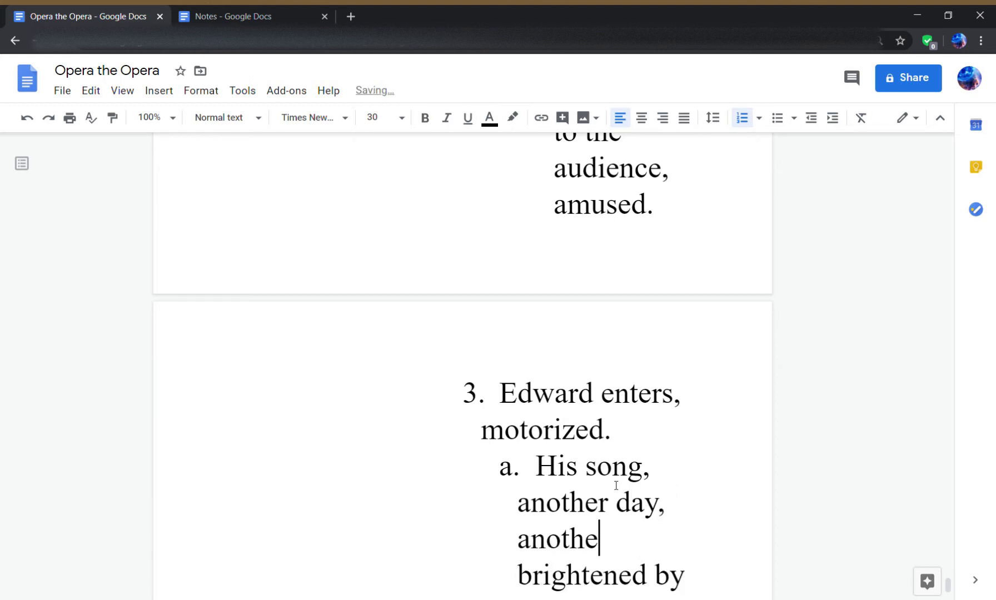
{"action": "type", "text": "ract. "}
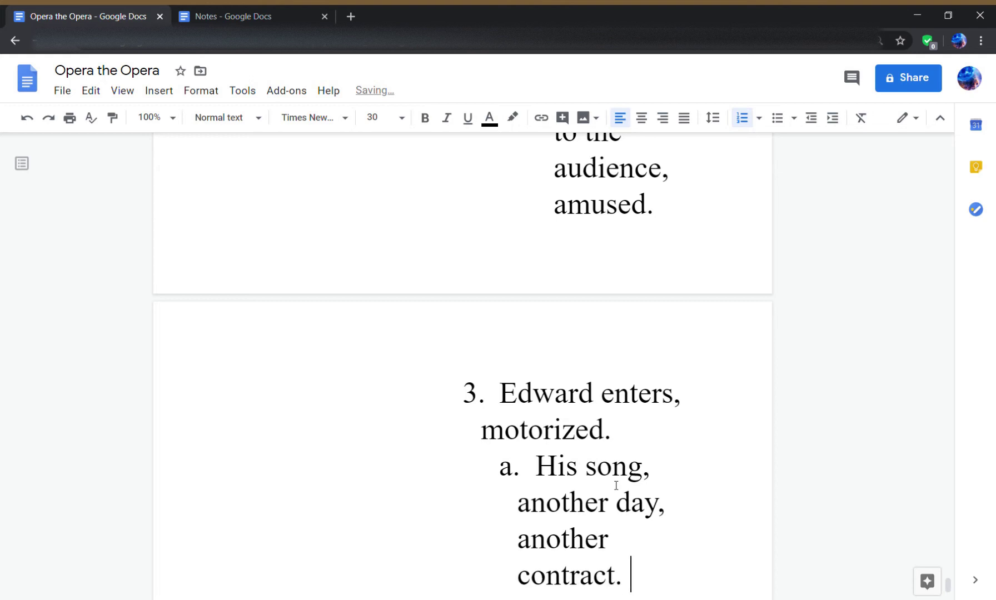
{"action": "type", "text": "But this time"}
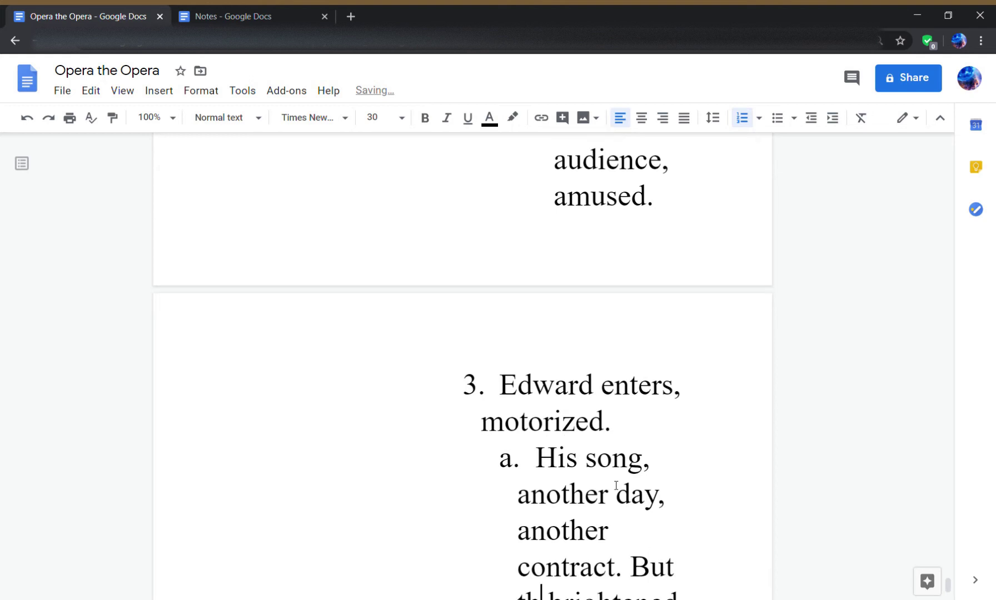
{"action": "key", "text": "Down"}
{"action": "key", "text": "Down"}
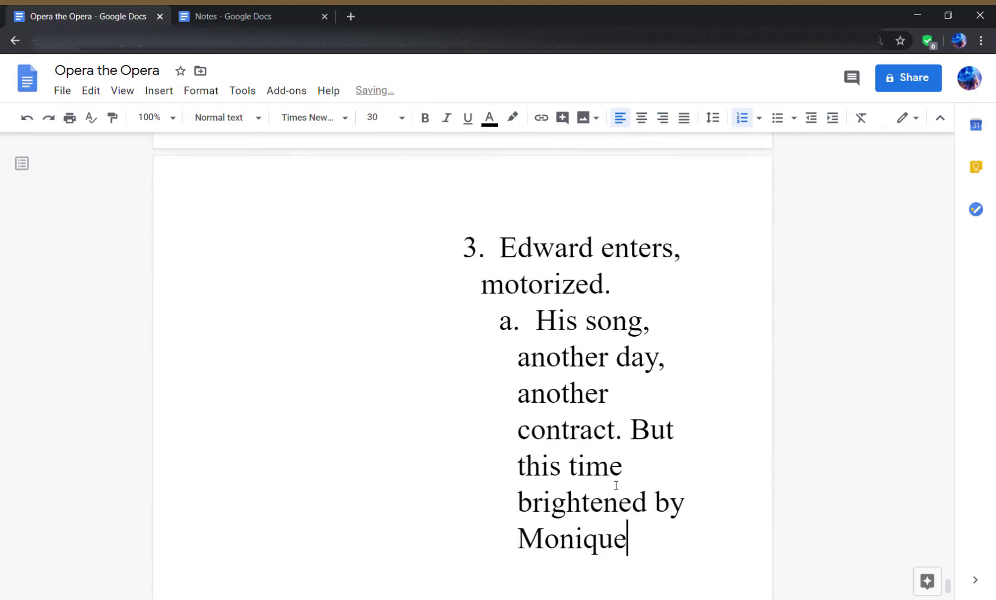
{"action": "type", "text": ". "}
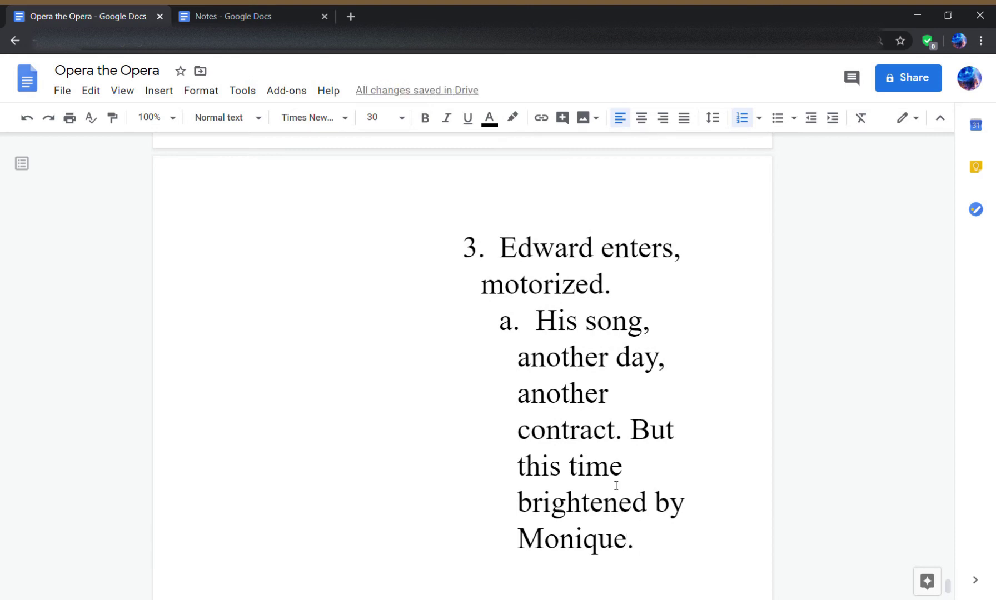
- Replace "Monique." at the end of Edward's lyric with "Tiffany"
{"action": "type", "text": "This"}
{"action": "key", "text": "BackSpace"}
{"action": "key", "text": "BackSpace"}
{"action": "key", "text": "BackSpace"}
{"action": "key", "text": "BackSpace"}
{"action": "key", "text": "BackSpace"}
{"action": "key", "text": "BackSpace"}
{"action": "key", "text": "BackSpace"}
{"action": "key", "text": "BackSpace"}
{"action": "key", "text": "BackSpace"}
{"action": "key", "text": "BackSpace"}
{"action": "key", "text": "BackSpace"}
{"action": "key", "text": "BackSpace"}
{"action": "key", "text": "BackSpace"}
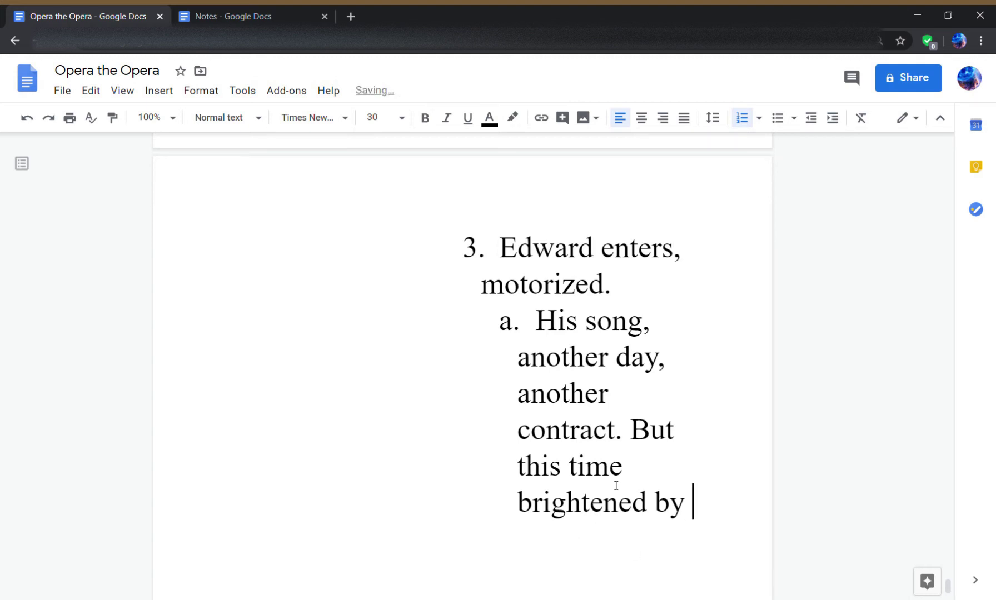
{"action": "type", "text": "Tiffany"}
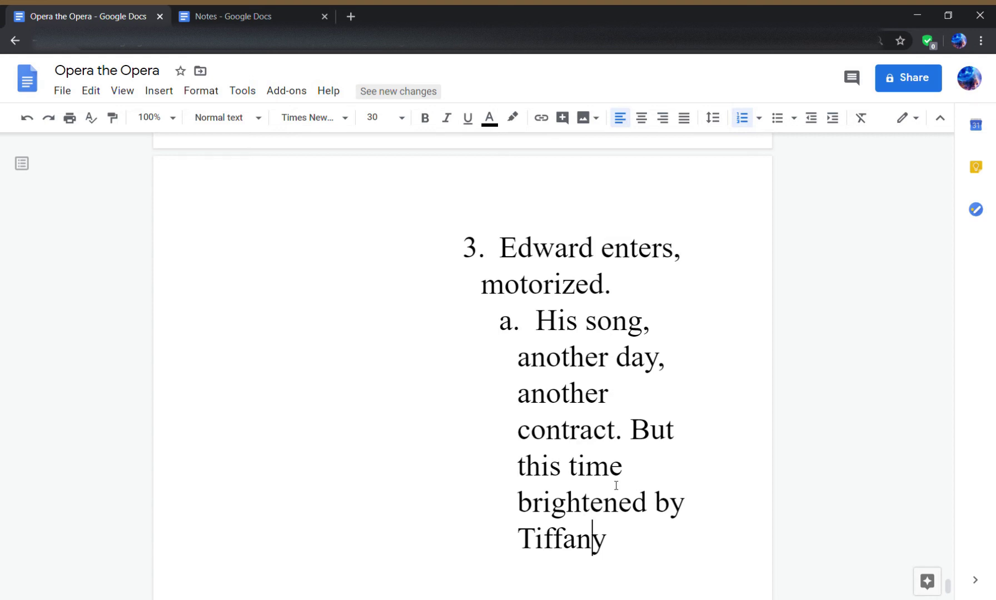
- Insert the word "dearest" before "Tiffany" in Edward's lyric
{"action": "key", "text": "Left"}
{"action": "key", "text": "Left"}
{"action": "key", "text": "Left"}
{"action": "key", "text": "Left"}
{"action": "key", "text": "Left"}
{"action": "key", "text": "Left"}
{"action": "type", "text": "dea"}
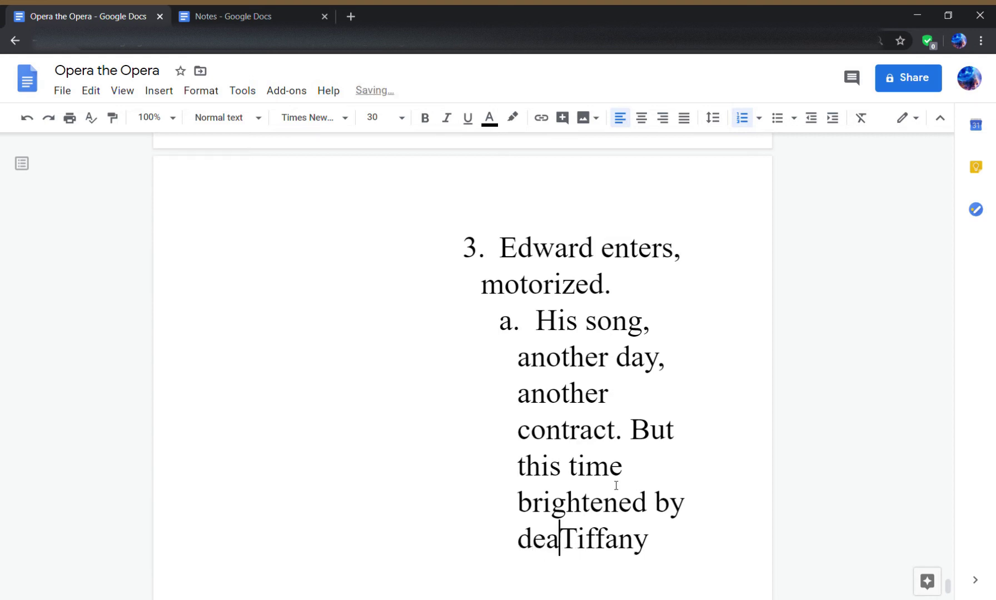
{"action": "type", "text": "rest"}
{"action": "key", "text": "End"}
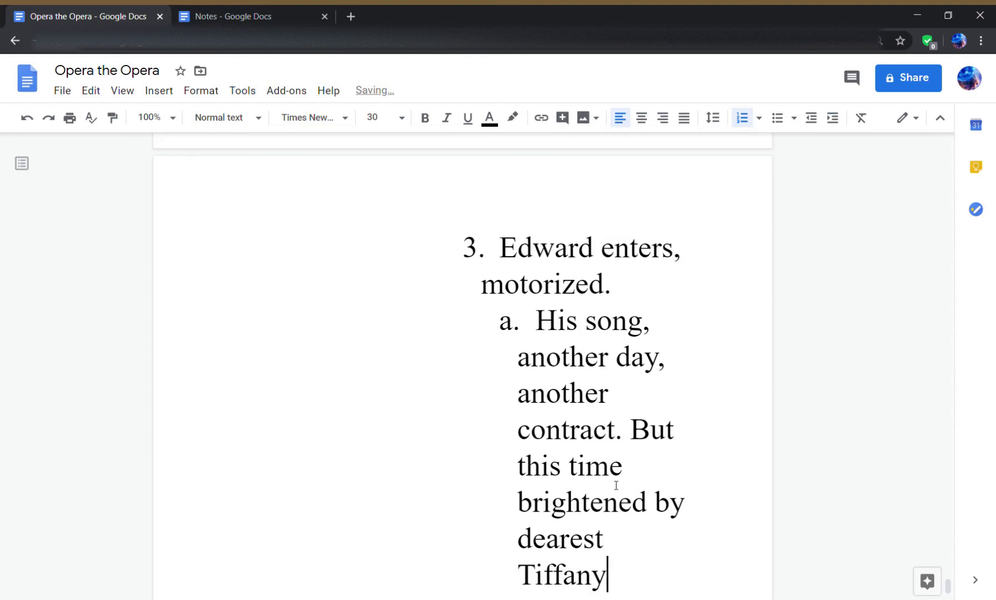
- Continue Edward's lyric after "Tiffany" with ". May my stalwart precense afford her an epiphany."
{"action": "type", "text": ", may"}
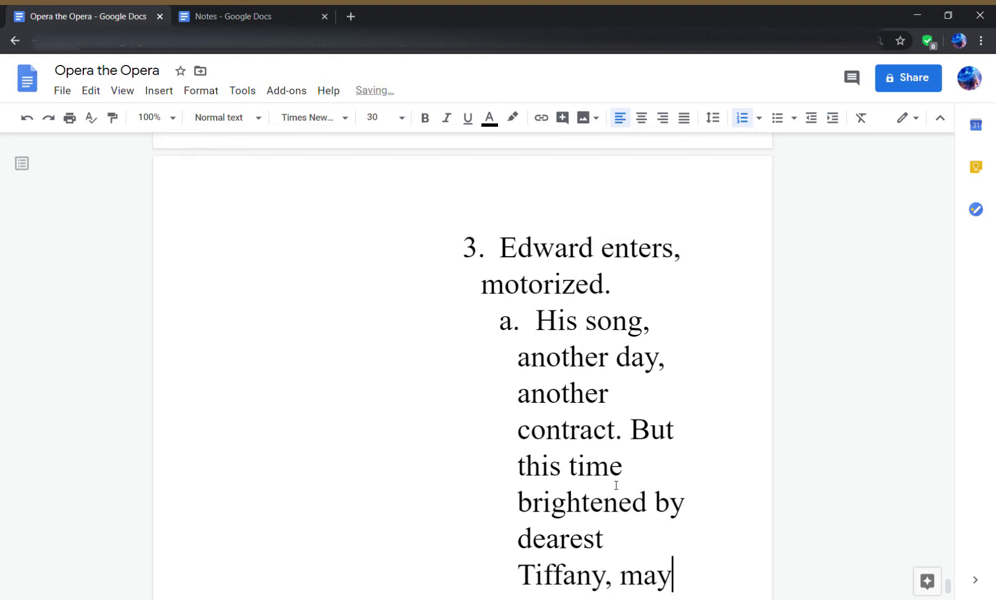
{"action": "key", "text": "BackSpace"}
{"action": "key", "text": "BackSpace"}
{"action": "key", "text": "BackSpace"}
{"action": "key", "text": "BackSpace"}
{"action": "key", "text": "BackSpace"}
{"action": "type", "text": ". May"}
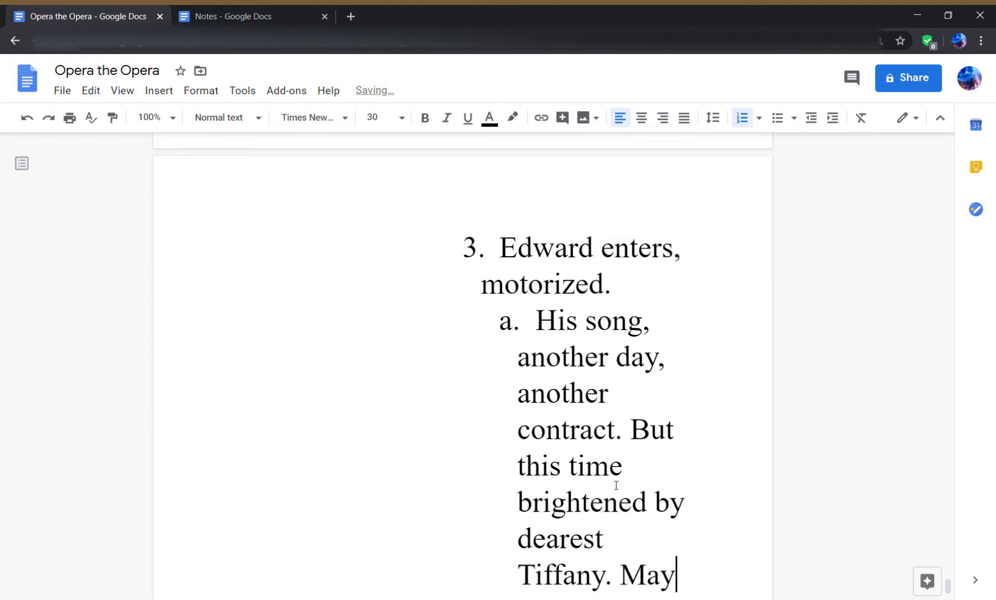
{"action": "type", "text": " my"}
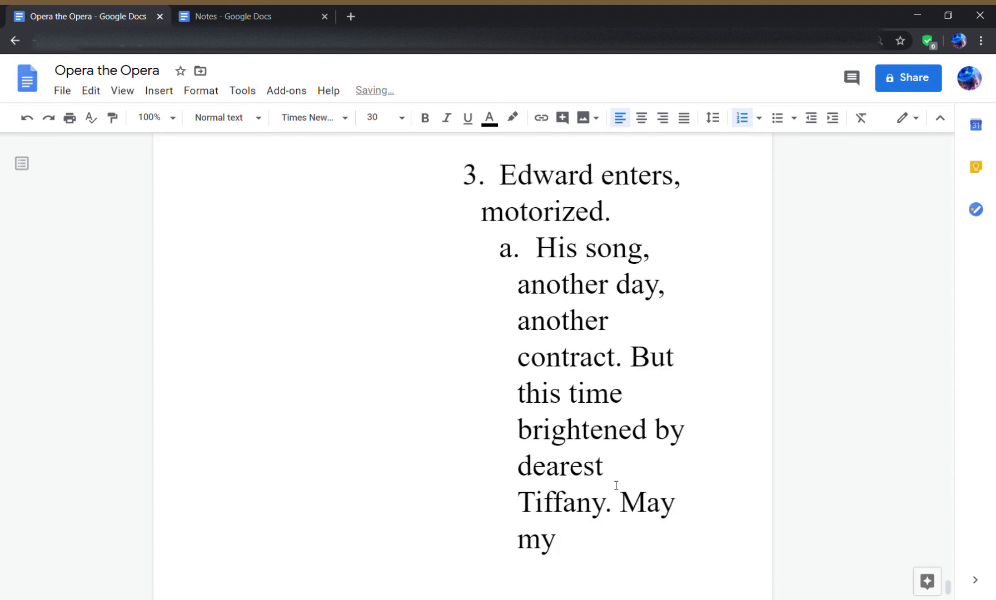
{"action": "type", "text": " stalw"}
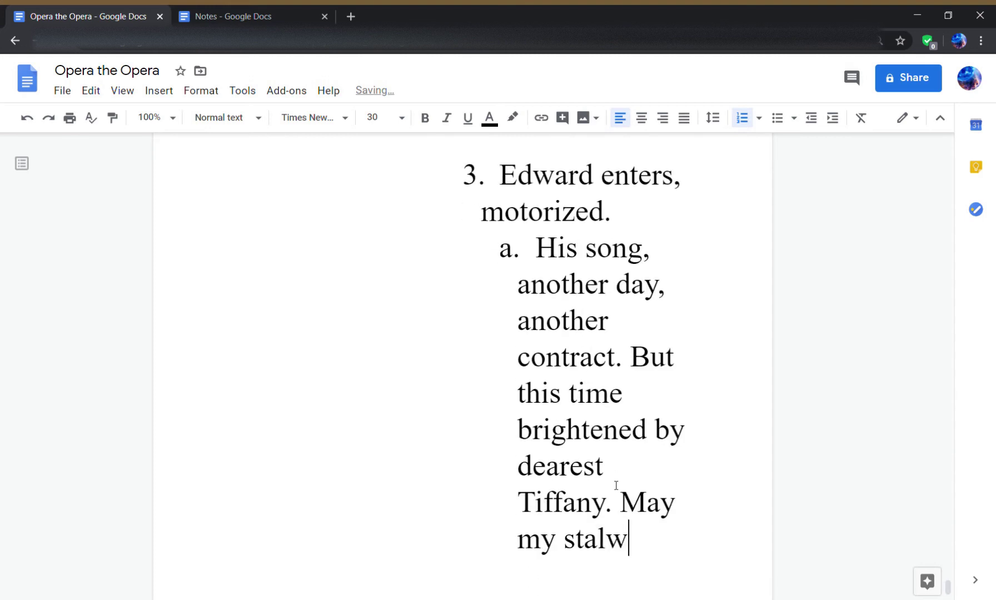
{"action": "type", "text": "art precense "}
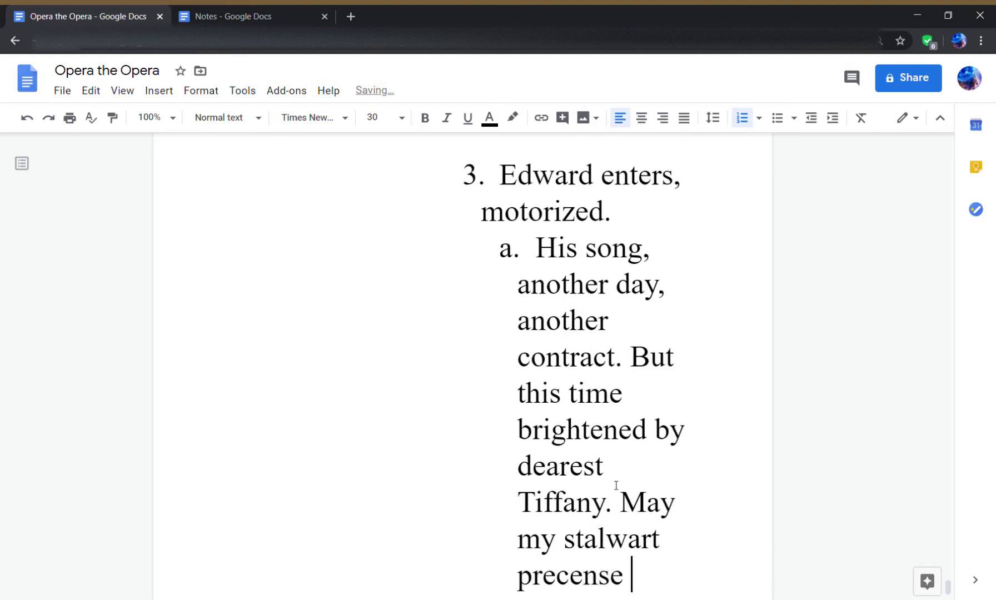
{"action": "type", "text": "afford her"}
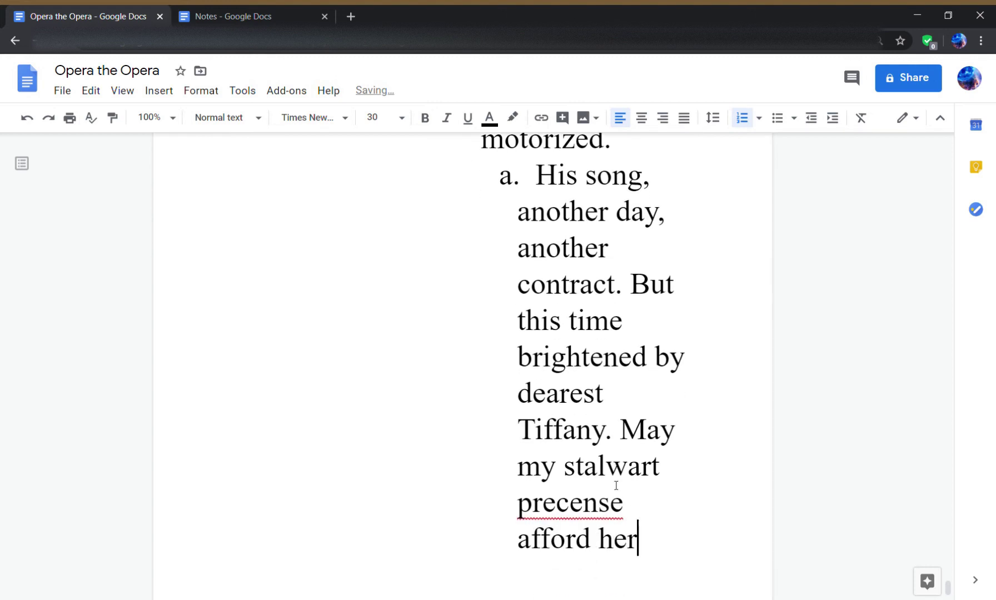
{"action": "type", "text": " an epi"}
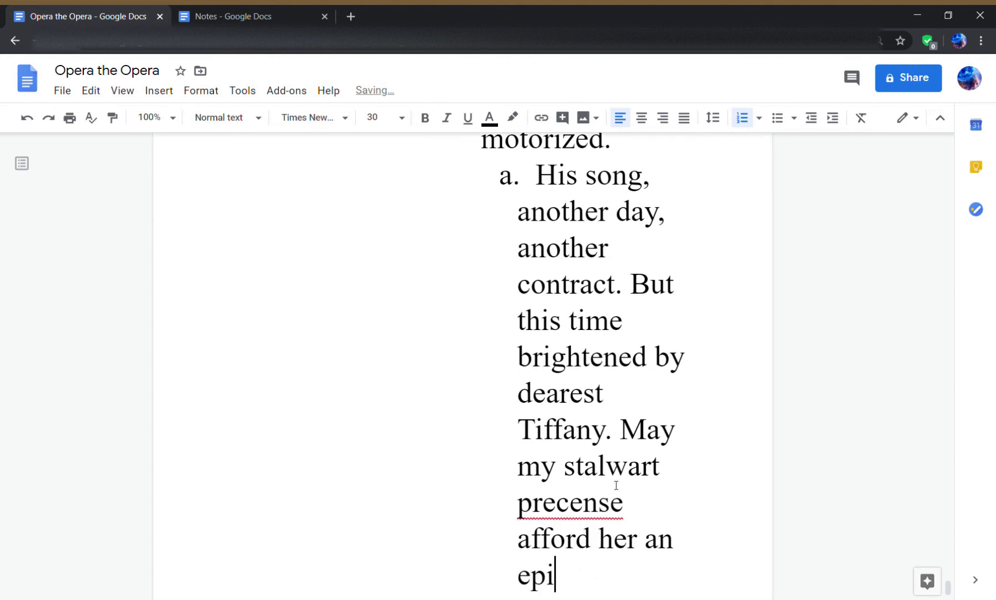
{"action": "type", "text": "phany."}
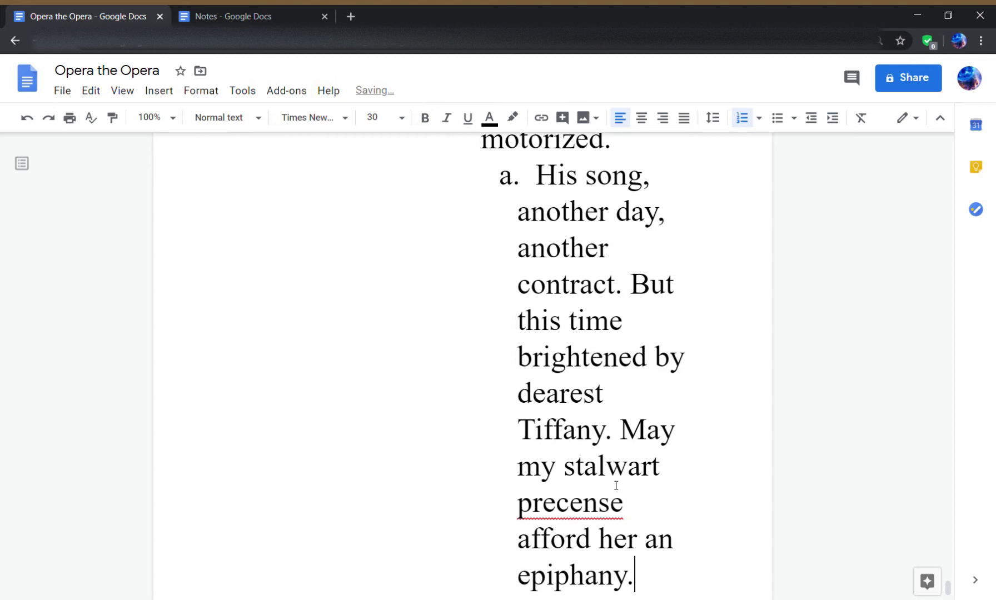
- Correct the misspelled "precense" to "presence" using the spelling suggestion, and return to the end of the lyric
{"action": "right_click", "coordinate": [588, 503]}
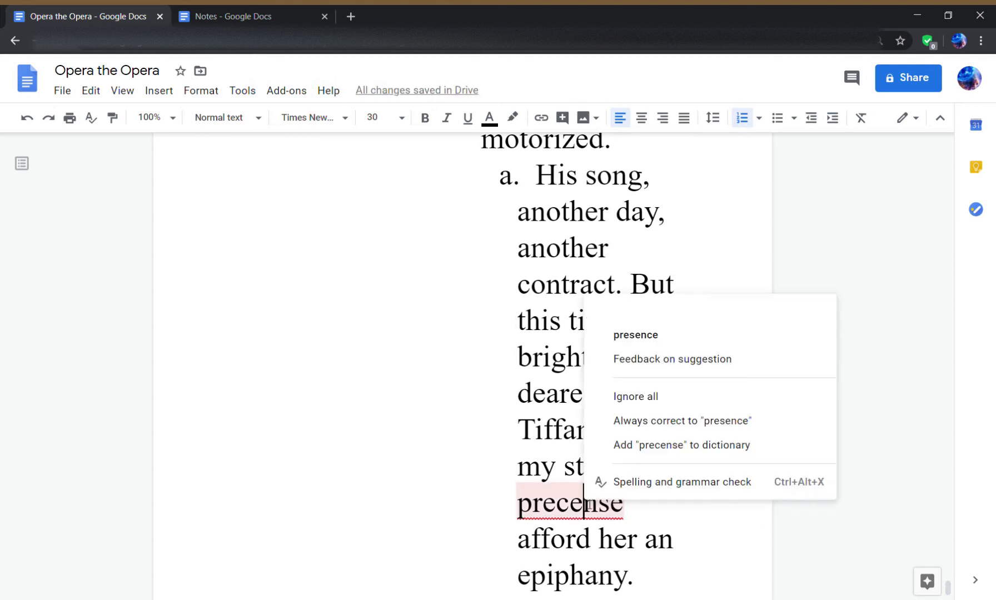
{"action": "left_click", "coordinate": [692, 336]}
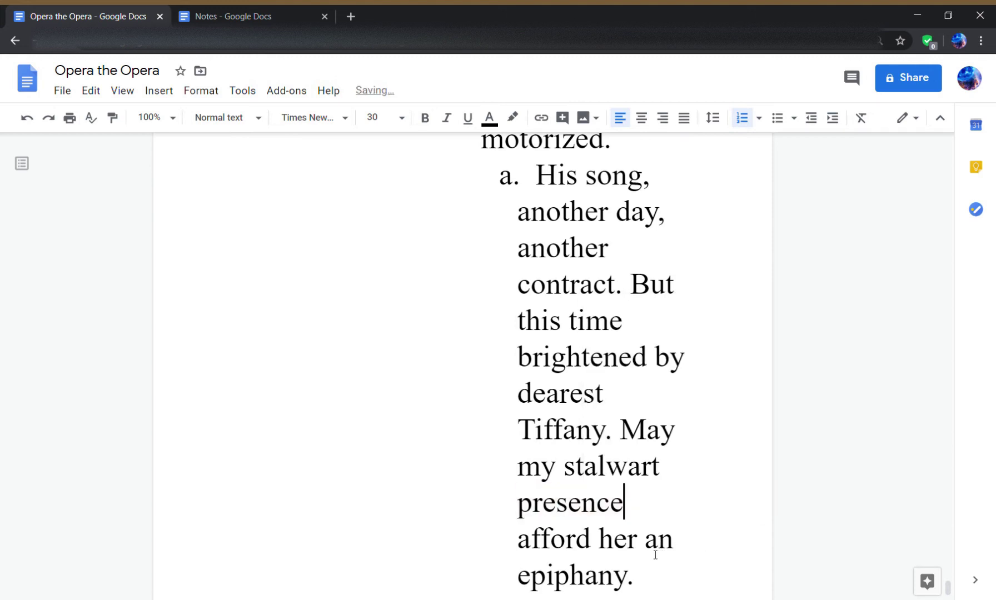
{"action": "left_click", "coordinate": [639, 577]}
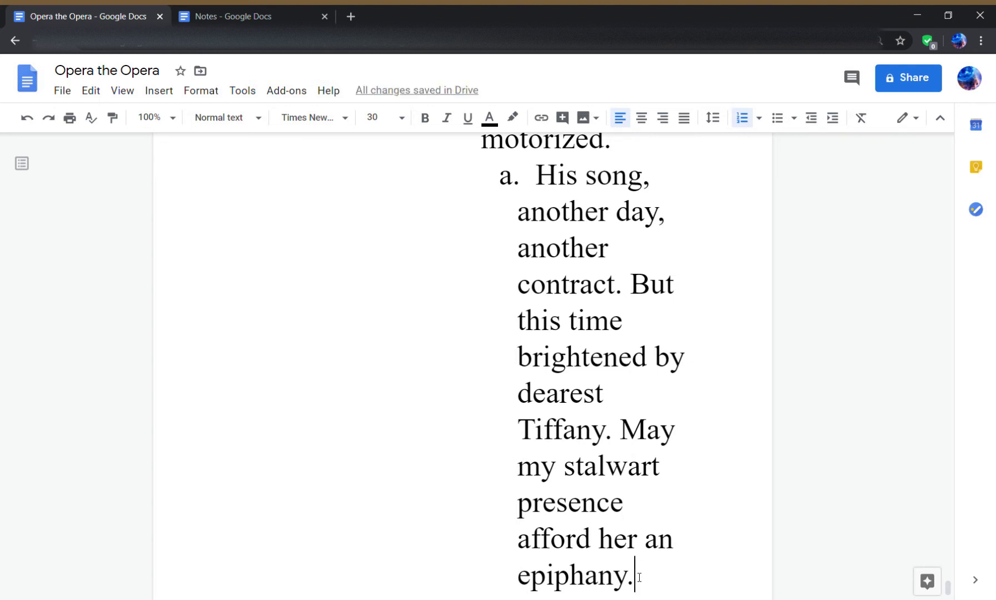
- Add a new outline item two levels above Edward's lyric, reading "Four characters in play."
{"action": "key", "text": "Return"}
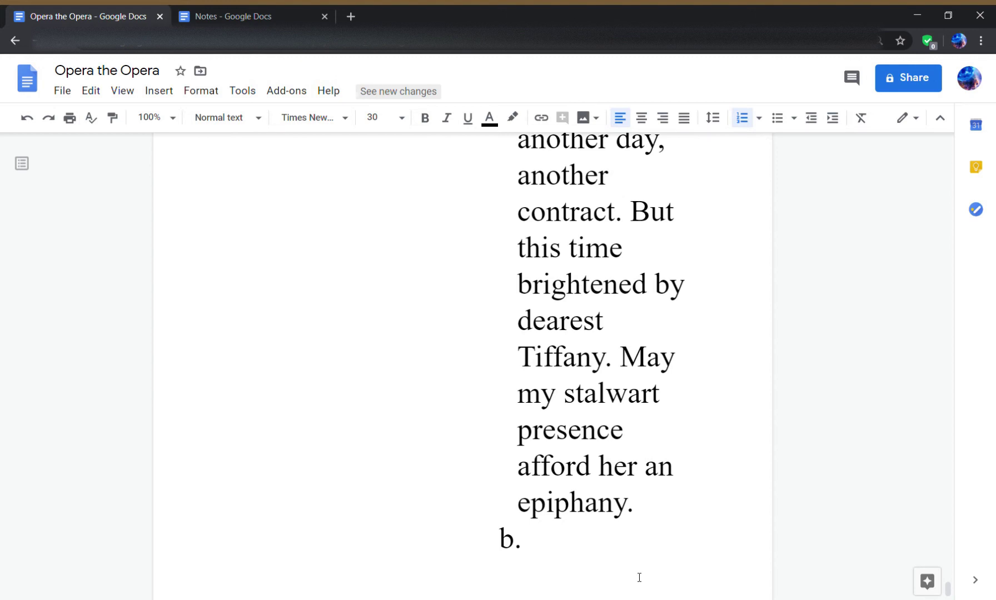
{"action": "key", "text": "shift+Tab"}
{"action": "key", "text": "shift+Tab"}
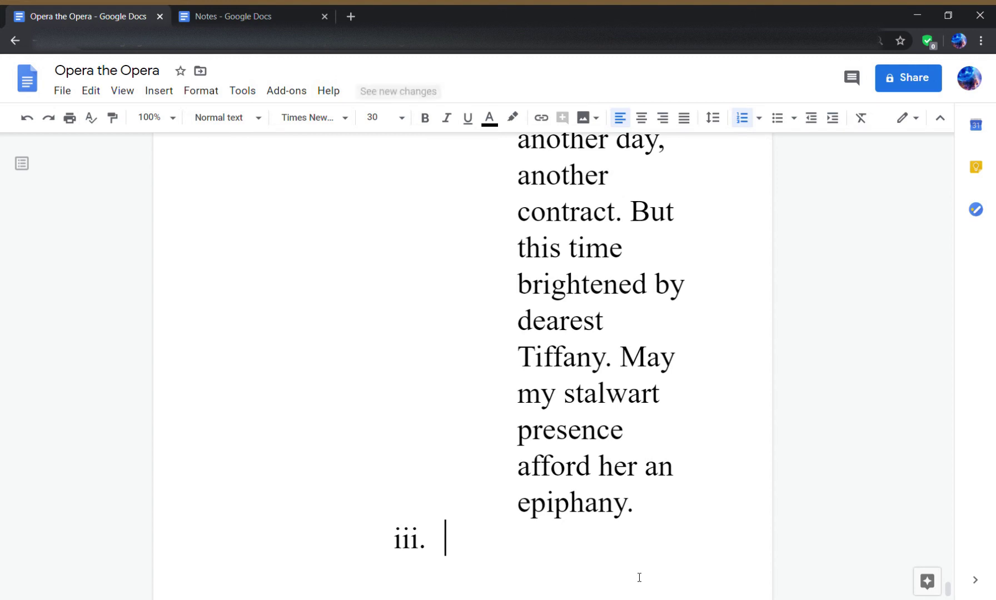
{"action": "type", "text": "Four playe"}
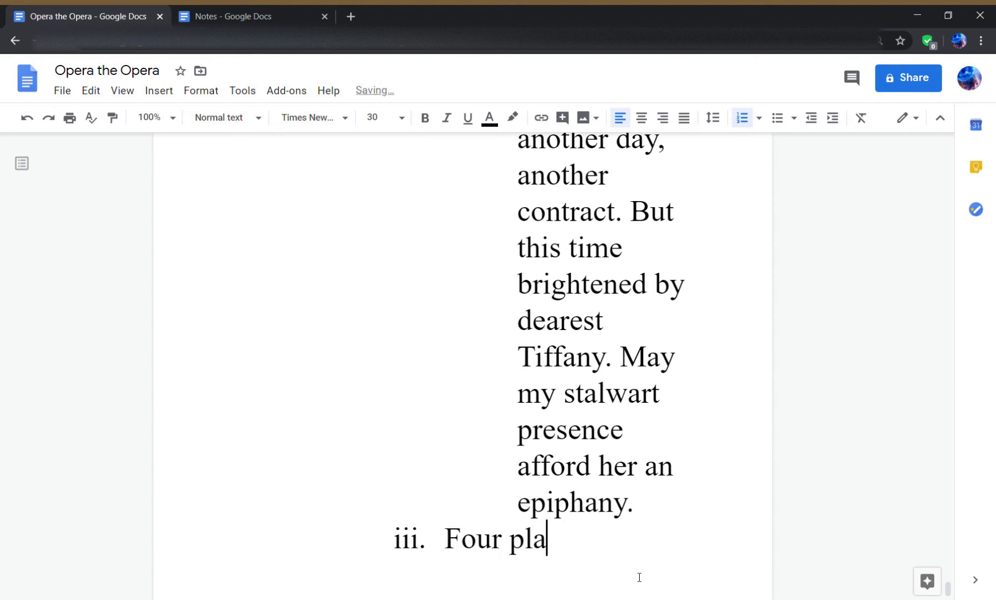
{"action": "key", "text": "BackSpace"}
{"action": "key", "text": "BackSpace"}
{"action": "key", "text": "BackSpace"}
{"action": "key", "text": "BackSpace"}
{"action": "key", "text": "BackSpace"}
{"action": "type", "text": "charac"}
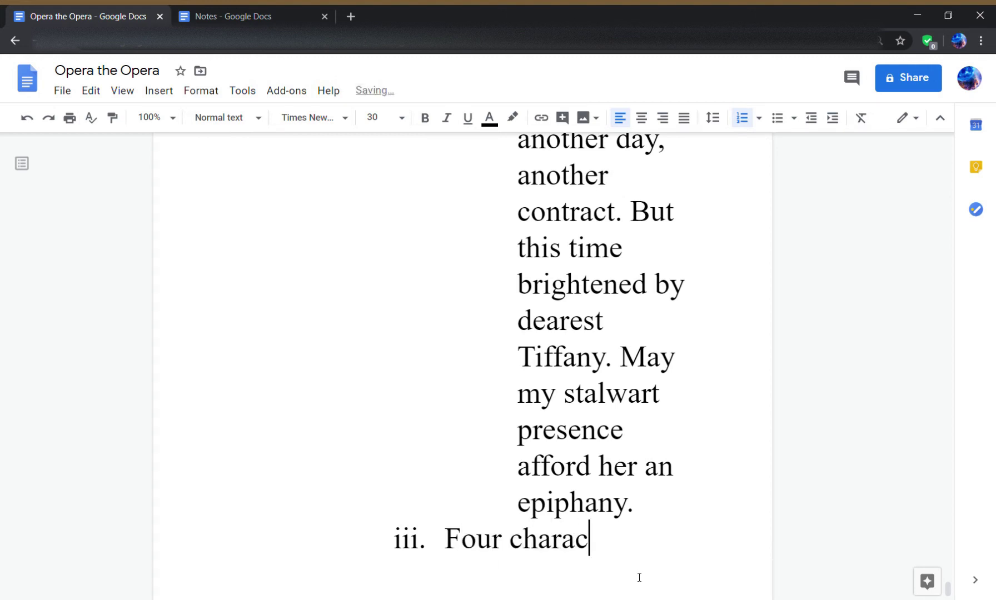
{"action": "type", "text": "ter sin play, sl"}
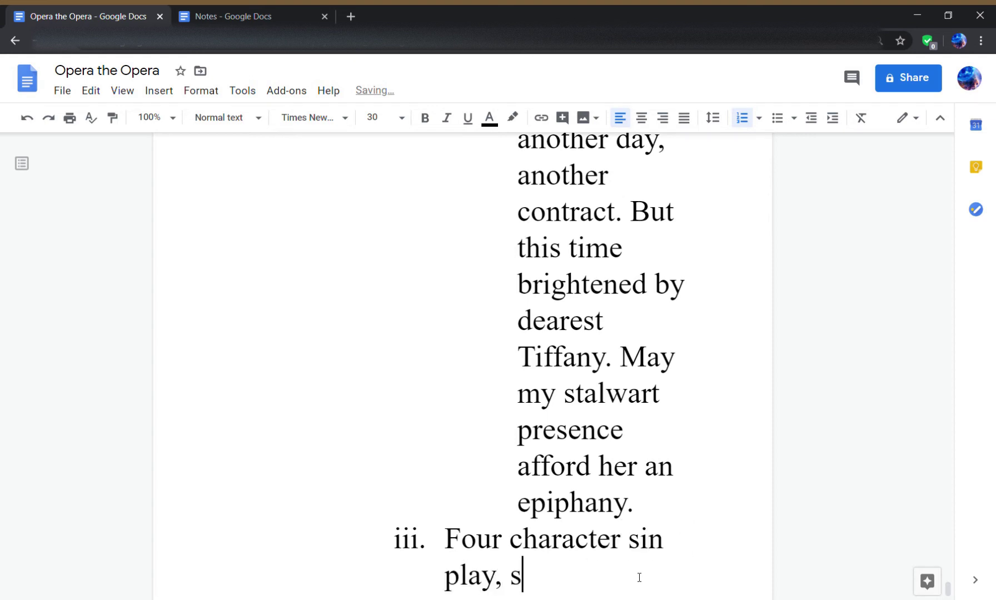
{"action": "key", "text": "BackSpace"}
{"action": "key", "text": "BackSpace"}
{"action": "key", "text": "BackSpace"}
{"action": "key", "text": "BackSpace"}
{"action": "key", "text": "BackSpace"}
{"action": "key", "text": "BackSpace"}
{"action": "key", "text": "BackSpace"}
{"action": "key", "text": "BackSpace"}
{"action": "key", "text": "BackSpace"}
{"action": "key", "text": "BackSpace"}
{"action": "key", "text": "BackSpace"}
{"action": "key", "text": "BackSpace"}
{"action": "key", "text": "BackSpace"}
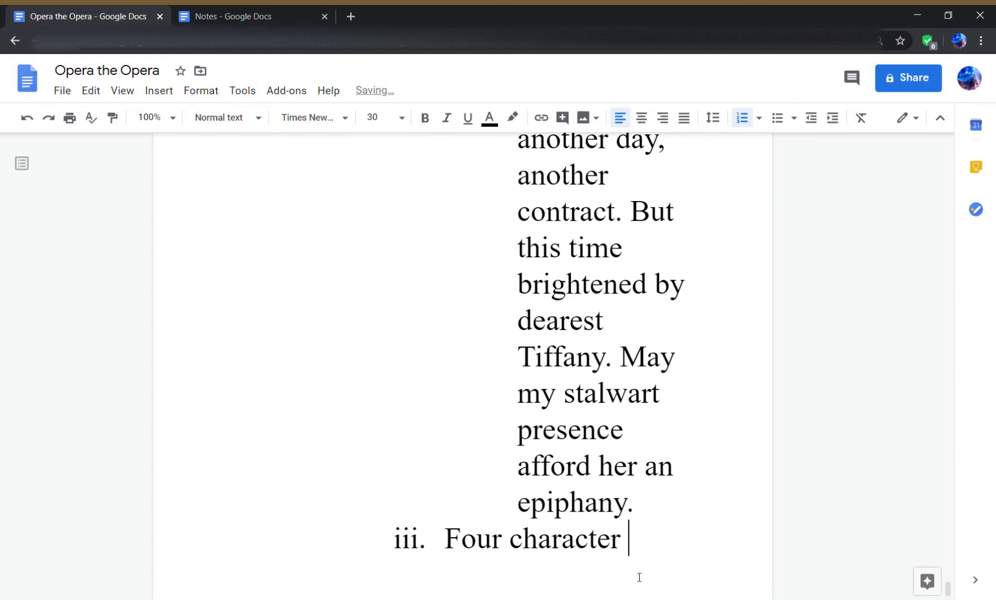
{"action": "type", "text": "s in play. "}
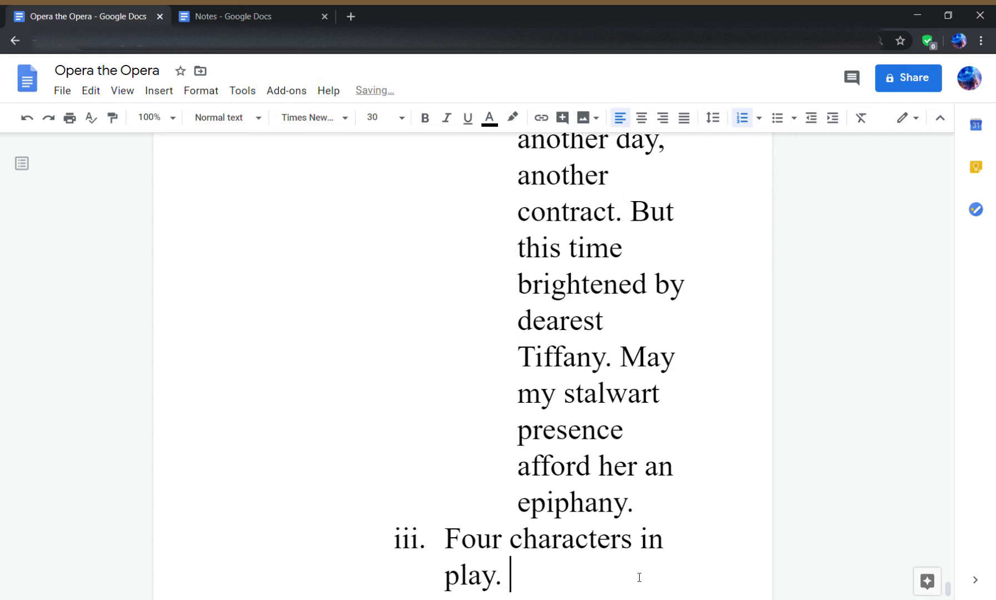
- Continue the "Four characters in play." item with "Sliding about each other, trying to impress the wrong people."
{"action": "type", "text": "Sliding about hea"}
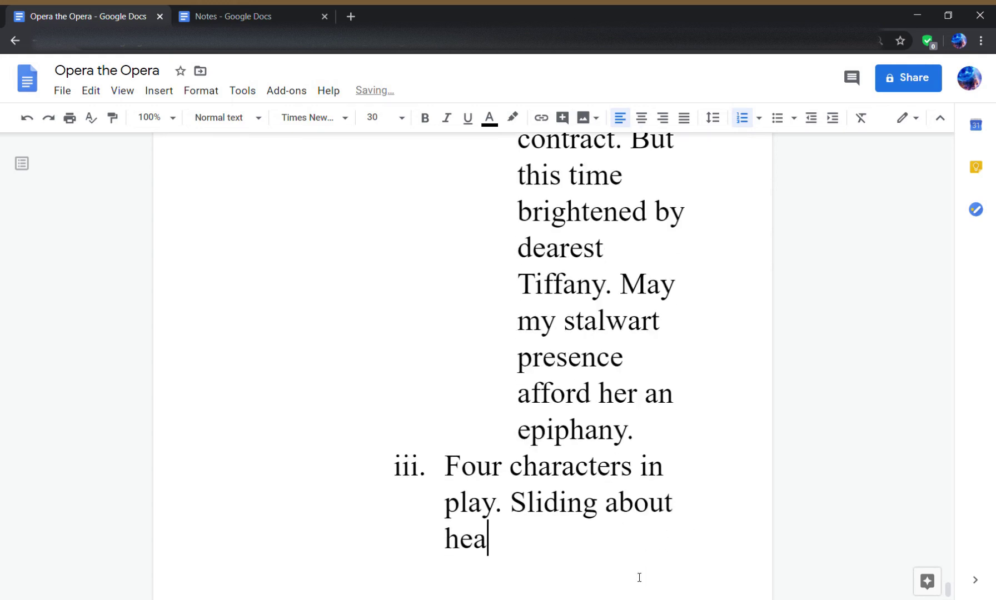
{"action": "key", "text": "BackSpace"}
{"action": "key", "text": "BackSpace"}
{"action": "key", "text": "BackSpace"}
{"action": "type", "text": "each oth"}
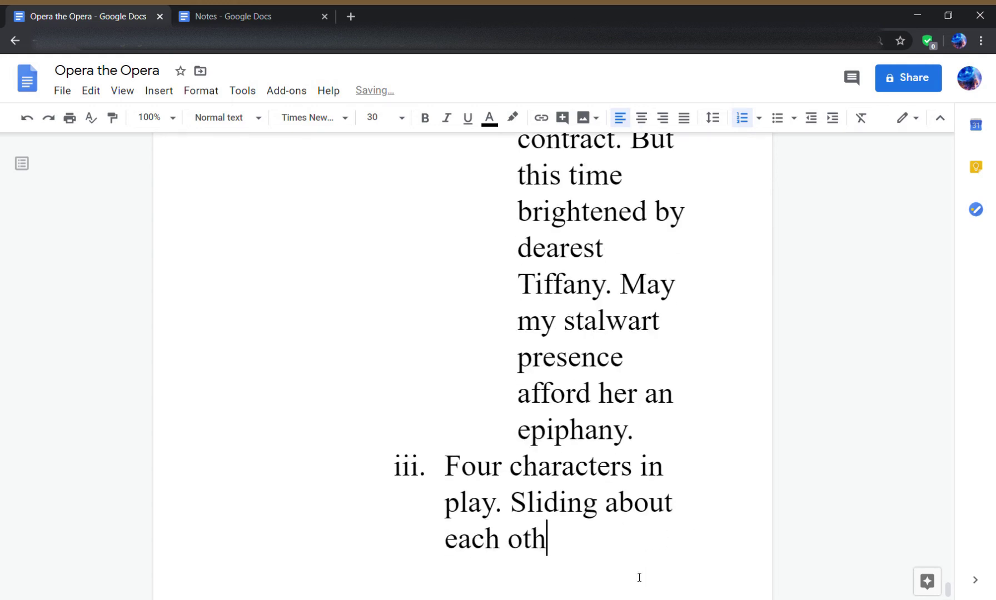
{"action": "type", "text": "er, trying to "}
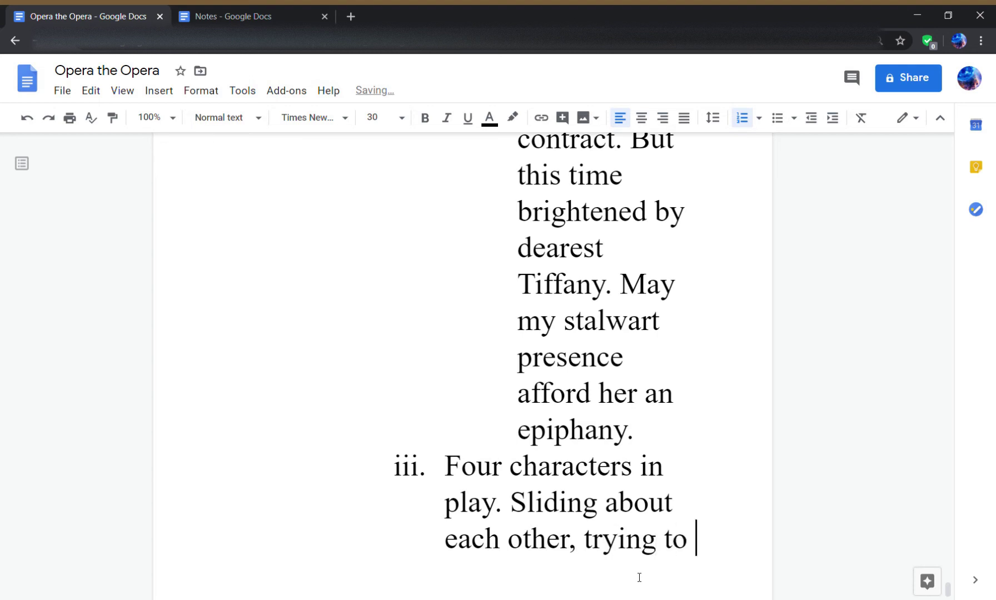
{"action": "type", "text": "impress the wrong"}
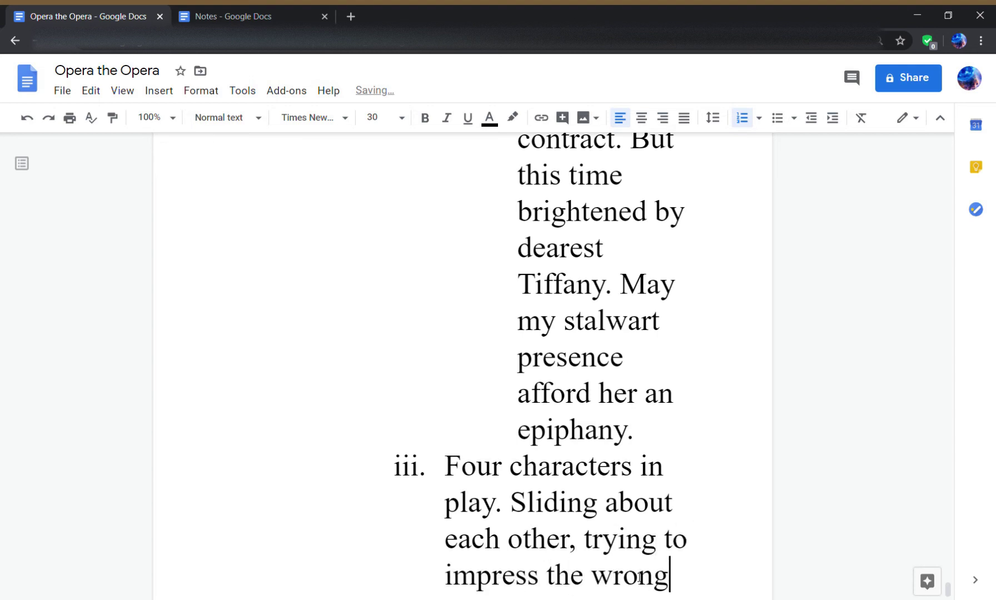
{"action": "type", "text": " people."}
- Add the next outline item at the same level: "Edward sees Peter try to steer Tiffany his way. Appreciates it."
{"action": "key", "text": "Return"}
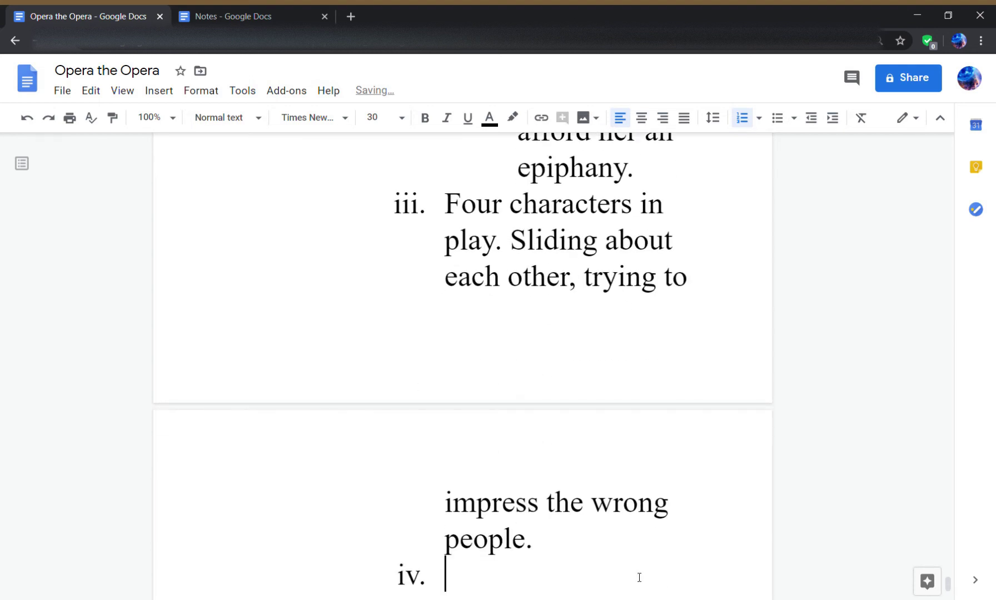
{"action": "type", "text": "Edward "}
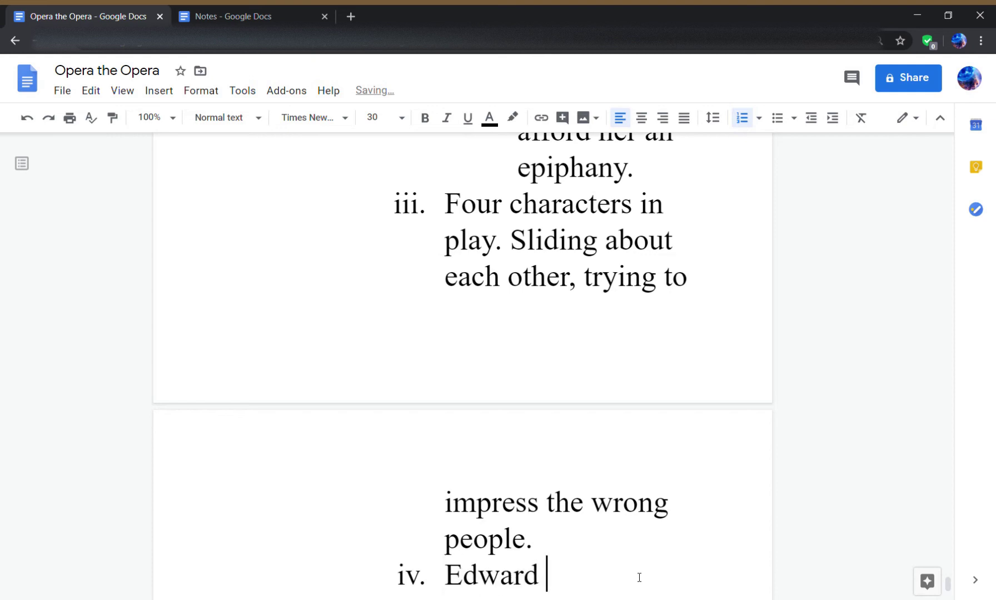
{"action": "type", "text": "sees P"}
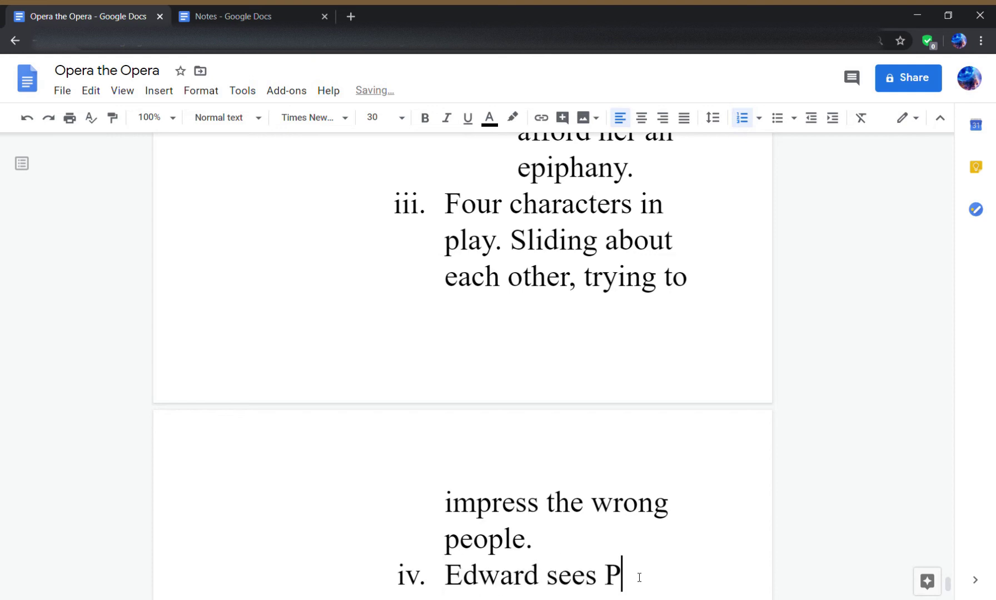
{"action": "type", "text": "eter try to "}
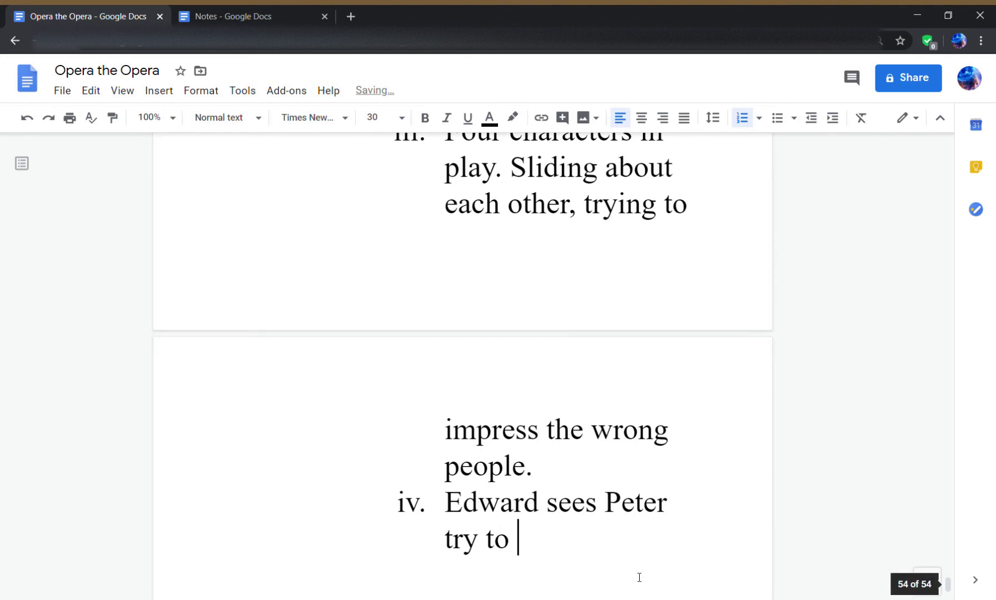
{"action": "type", "text": "steer Tif"}
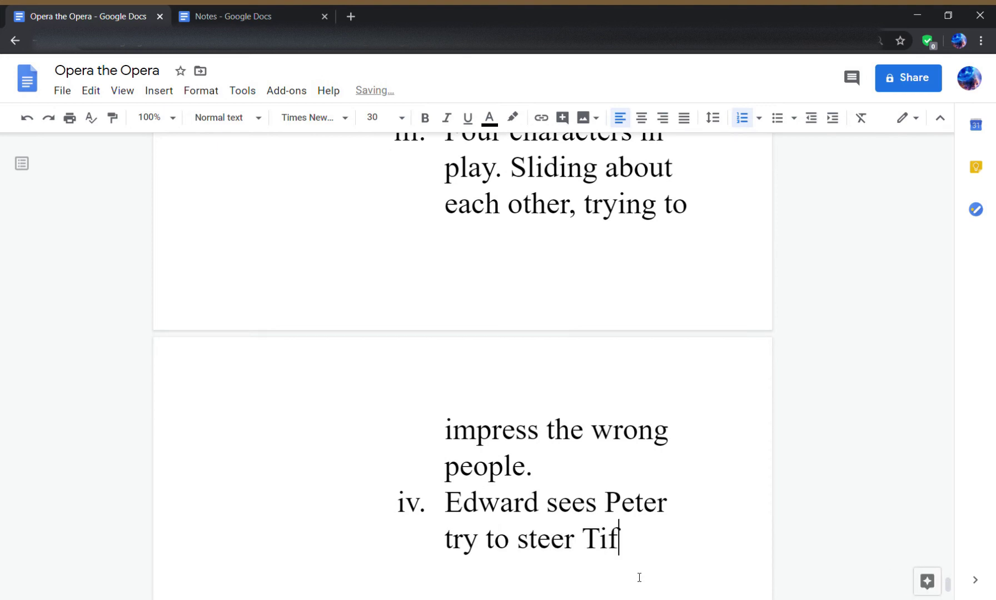
{"action": "type", "text": "fany his way. A"}
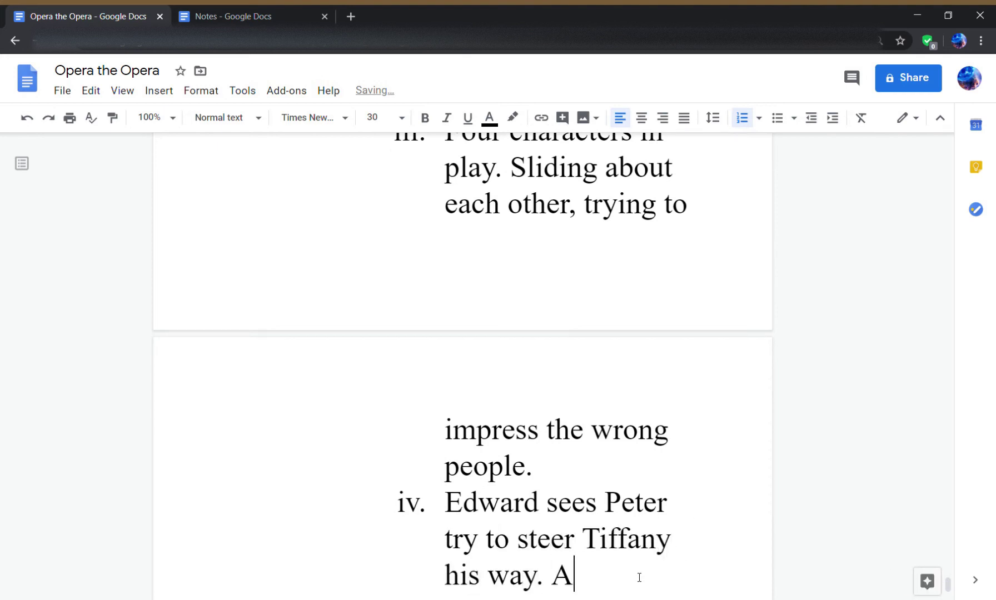
{"action": "type", "text": "ppreciates it."}
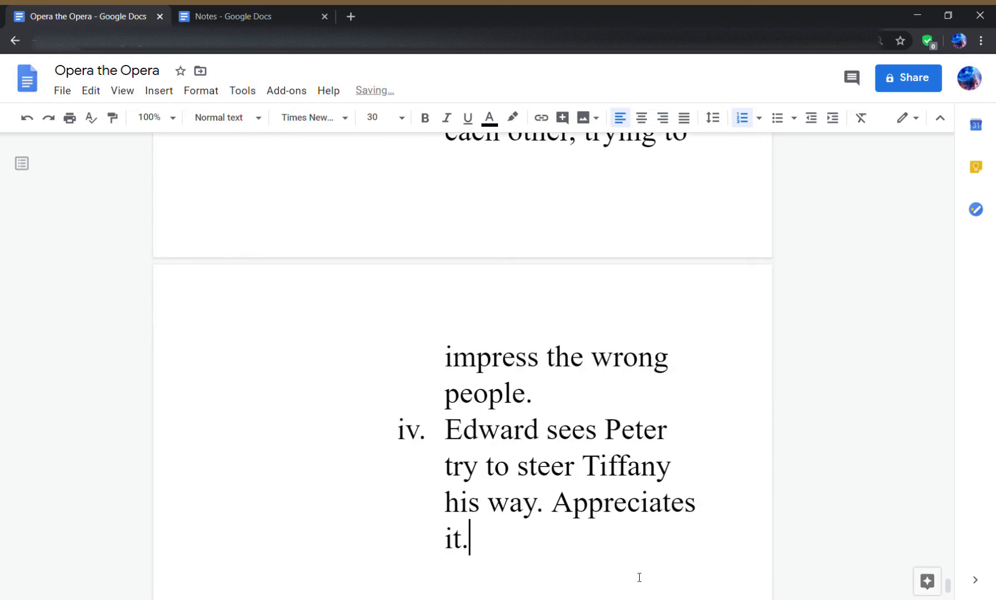
- Add the next outline item at the same level: "Monique tries to steer Edward her way, but is blocked and annoyed."
{"action": "key", "text": "Return"}
{"action": "type", "text": "Monique "}
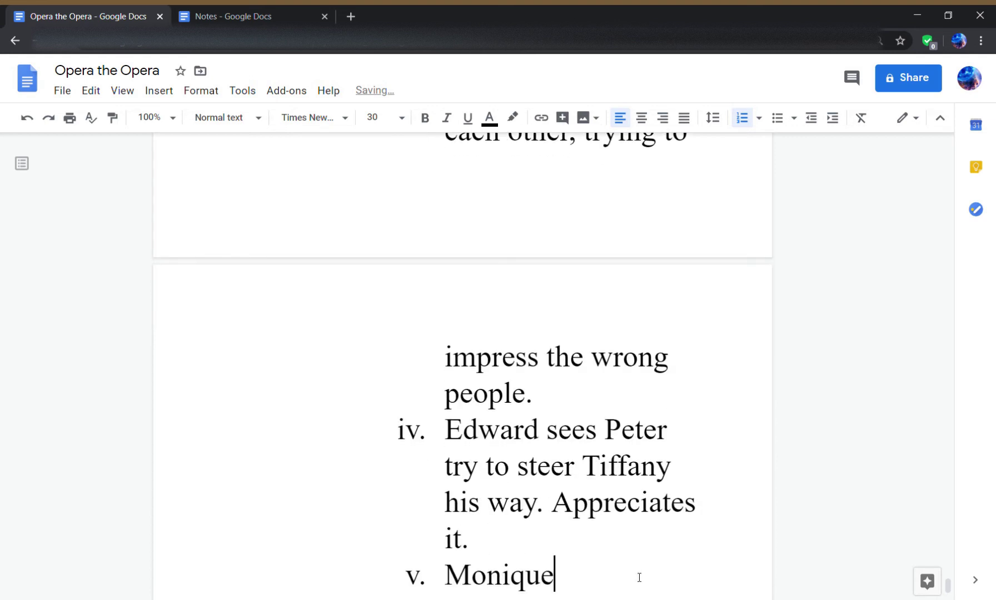
{"action": "type", "text": "tries"}
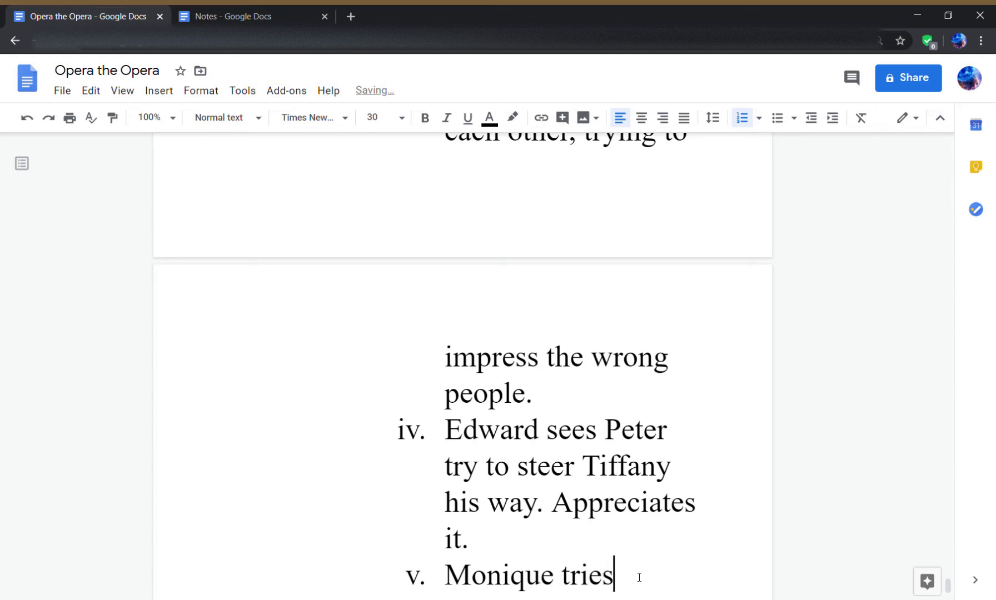
{"action": "type", "text": " to"}
{"action": "type", "text": "steer"}
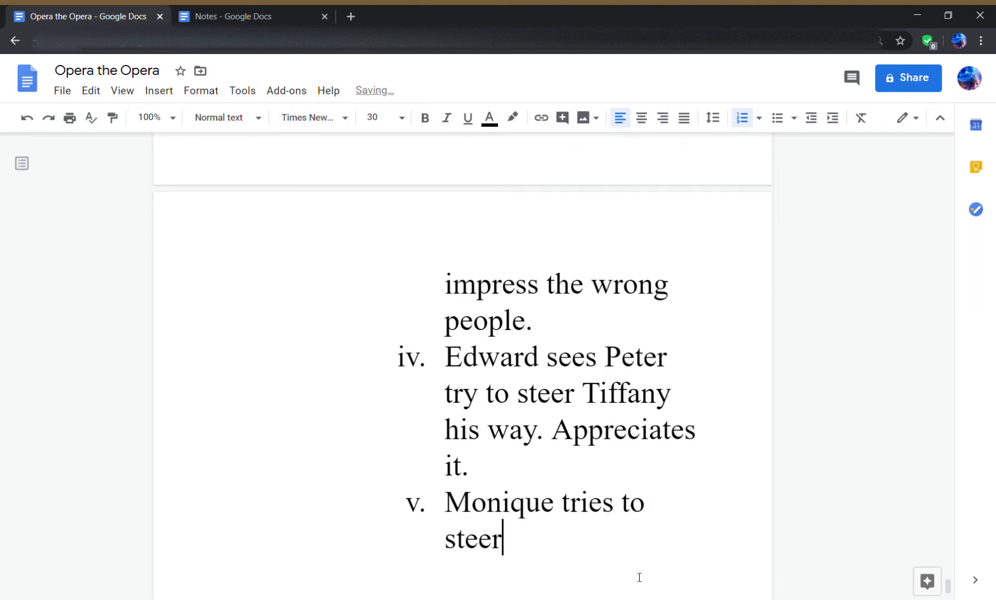
{"action": "type", "text": " edwar"}
{"action": "key", "text": "BackSpace"}
{"action": "key", "text": "BackSpace"}
{"action": "key", "text": "BackSpace"}
{"action": "key", "text": "BackSpace"}
{"action": "key", "text": "BackSpace"}
{"action": "type", "text": "Edward her"}
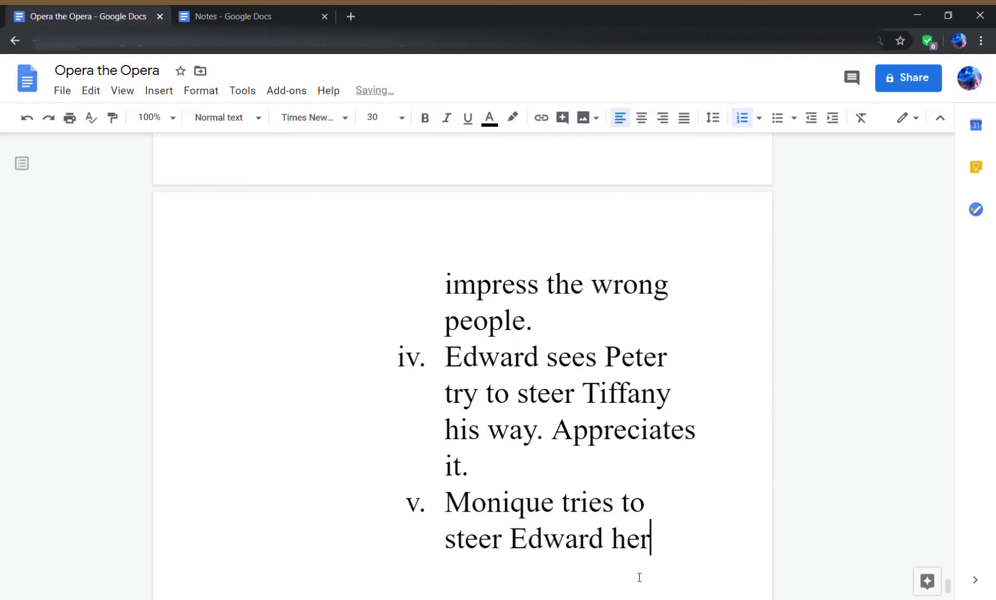
{"action": "type", "text": " way, but "}
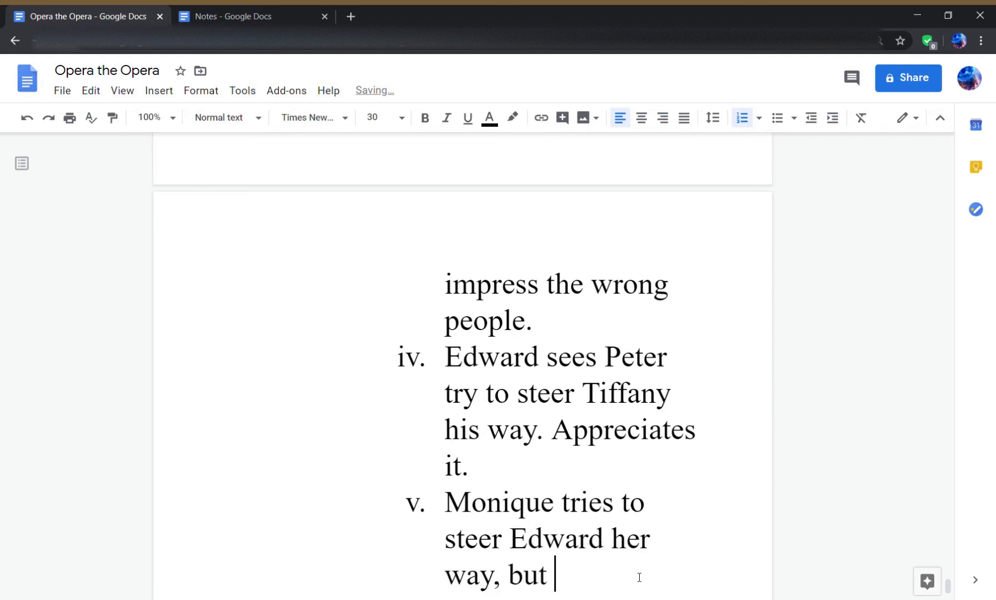
{"action": "type", "text": "is blocked and an"}
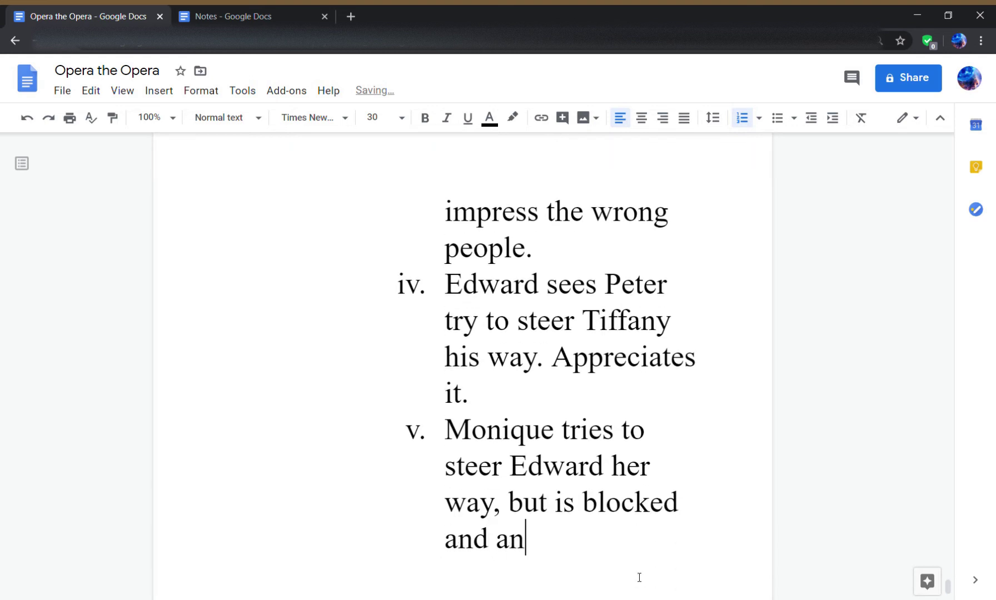
{"action": "type", "text": "noyed."}
- Start another outline item below Monique's item with the words "Just as tensions"
{"action": "key", "text": "Return"}
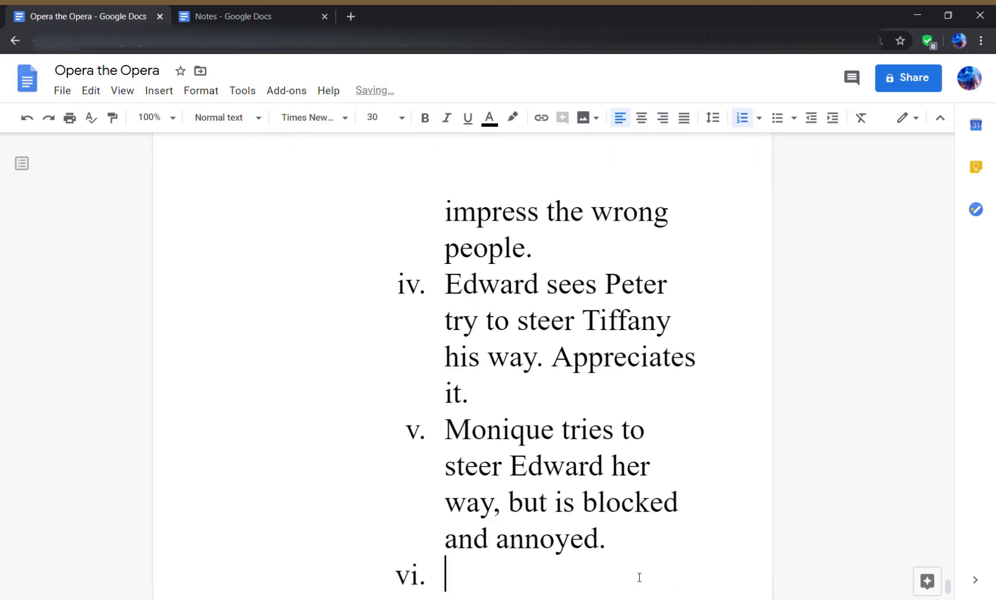
{"action": "type", "text": "Just as tens"}
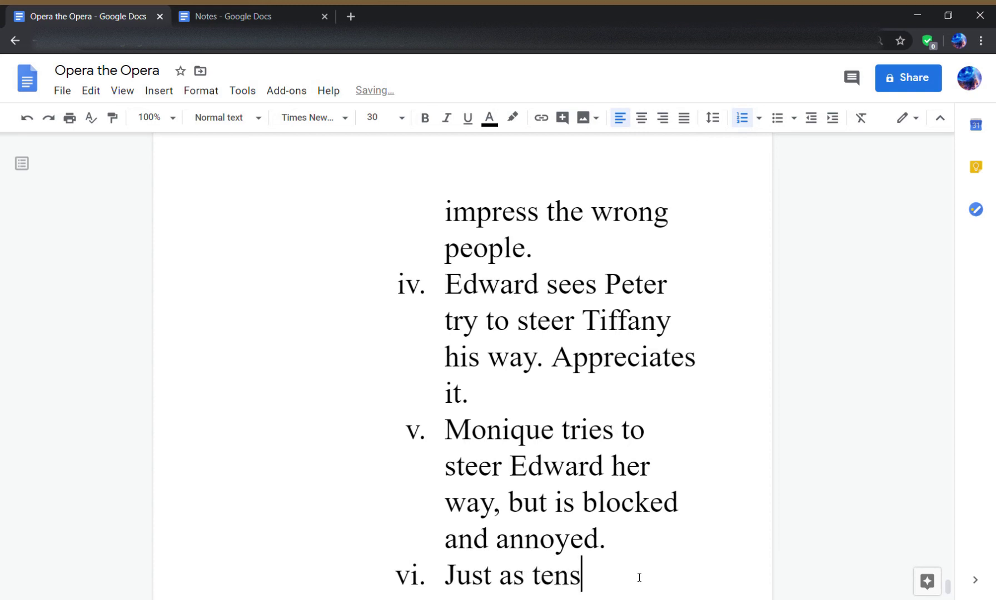
{"action": "type", "text": "ions"}
- Insert an outline item above "Just as tensions" reading "Tiffany keeps trying to get Peter to talk with her."
{"action": "key", "text": "ctrl+BackSpace"}
{"action": "key", "text": "ctrl+BackSpace"}
{"action": "key", "text": "ctrl+BackSpace"}
{"action": "type", "text": "Ti"}
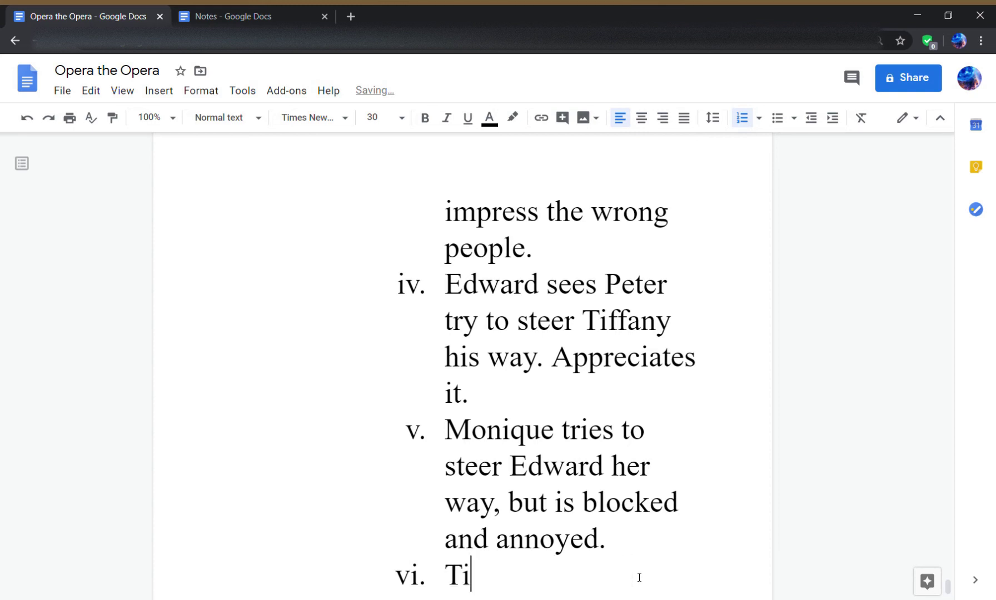
{"action": "type", "text": "ffany ke"}
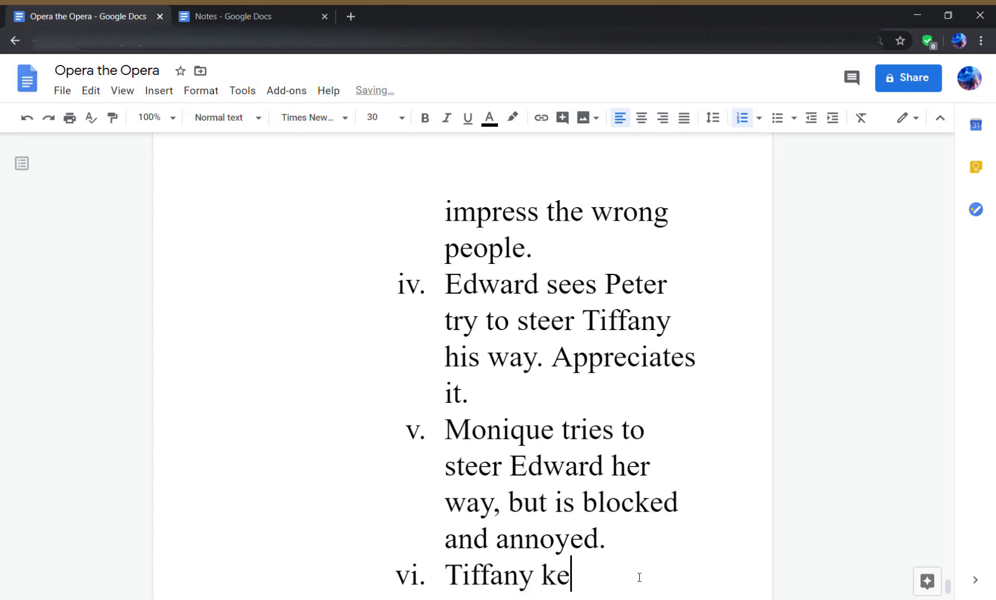
{"action": "type", "text": "eps trying to get PEte"}
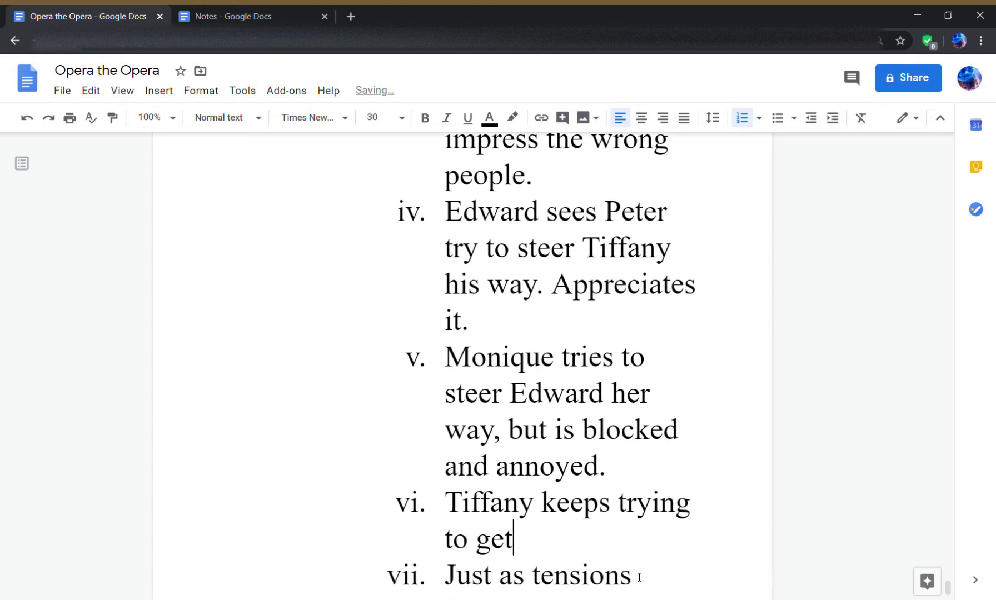
{"action": "key", "text": "BackSpace"}
{"action": "key", "text": "BackSpace"}
{"action": "key", "text": "BackSpace"}
{"action": "type", "text": "eter"}
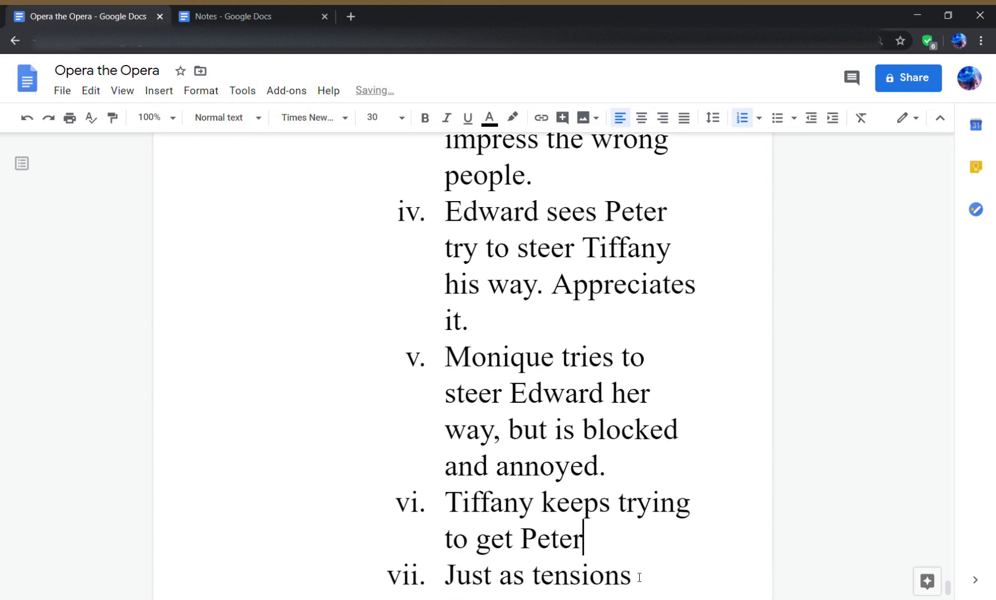
{"action": "type", "text": " to talk wit"}
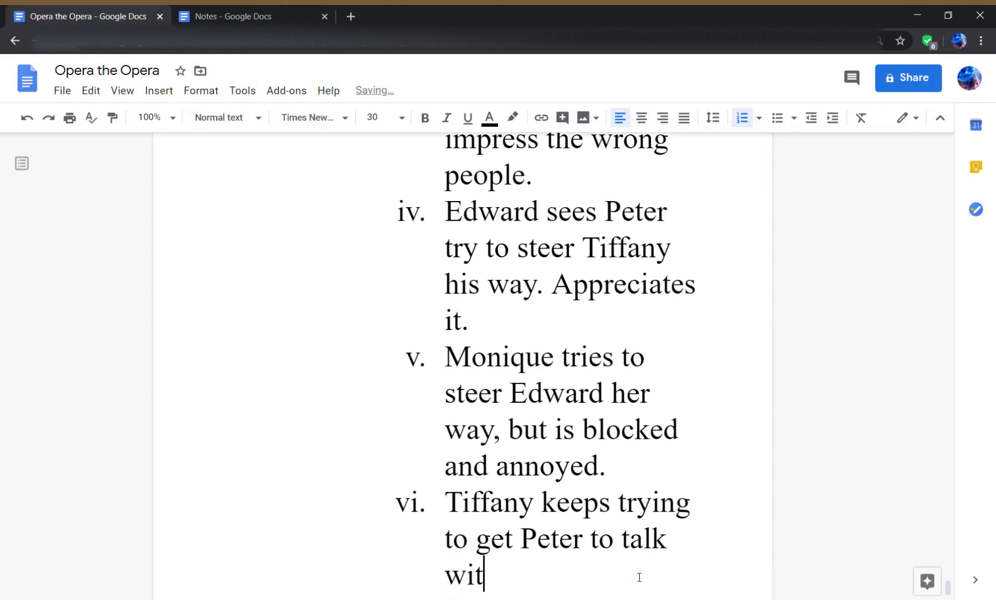
{"action": "type", "text": "h her."}
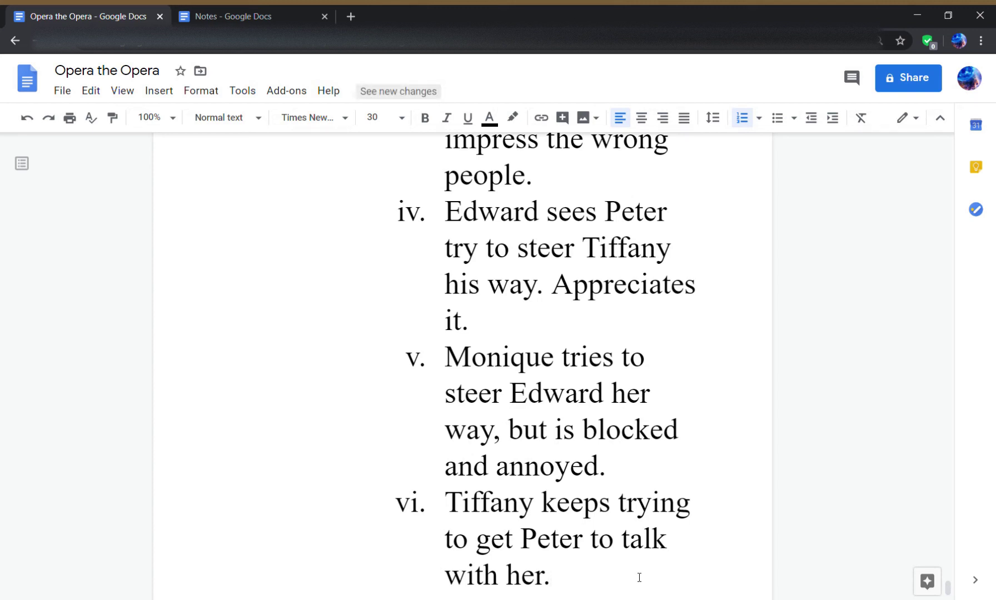
- Add the next outline item at the same level: "Just as tensions begin to hit the limit, enter Mister Ming."
{"action": "key", "text": "Return"}
{"action": "type", "text": "Just as tensions"}
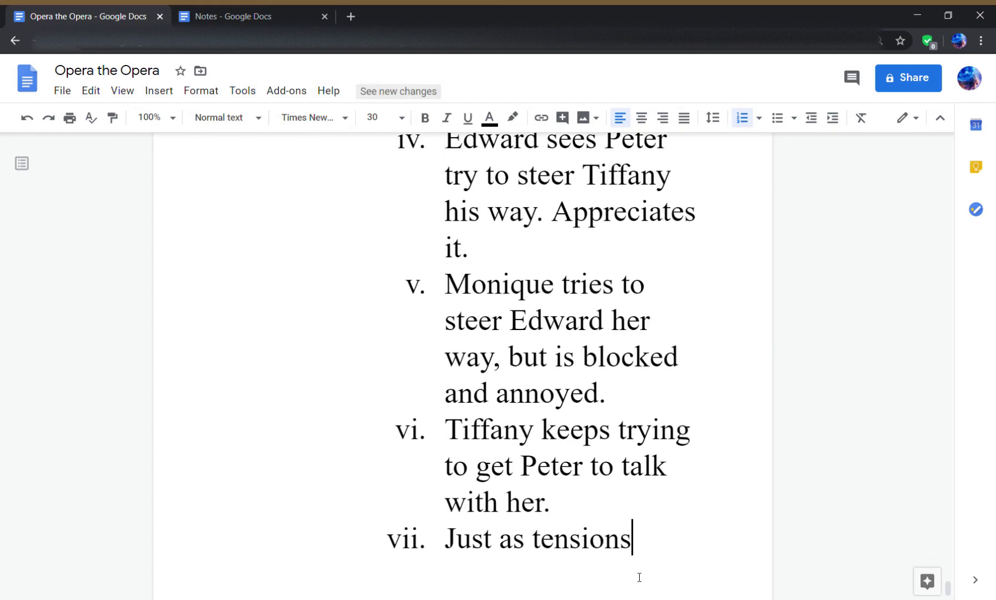
{"action": "type", "text": " beg"}
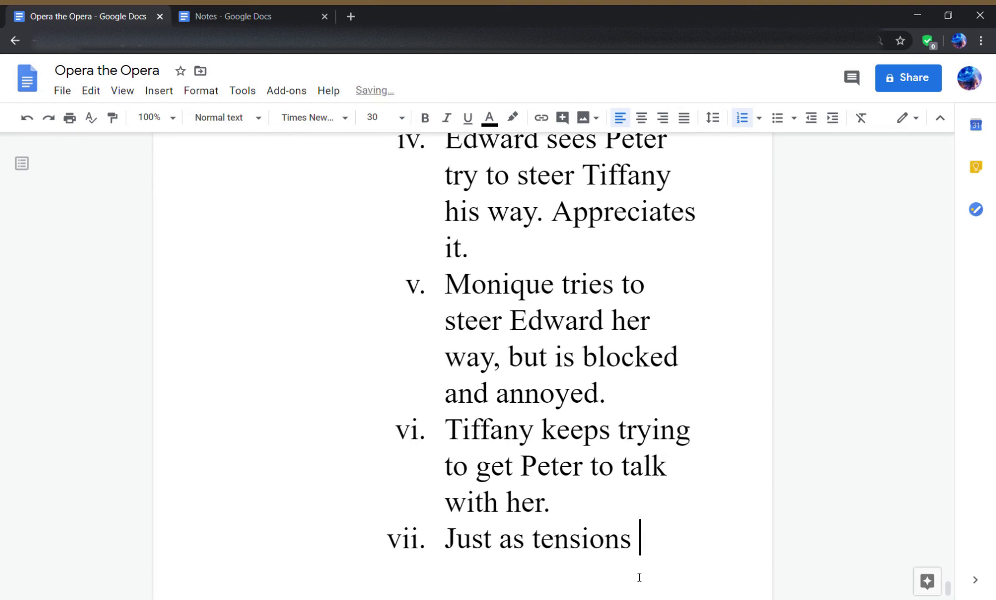
{"action": "type", "text": "in to hi"}
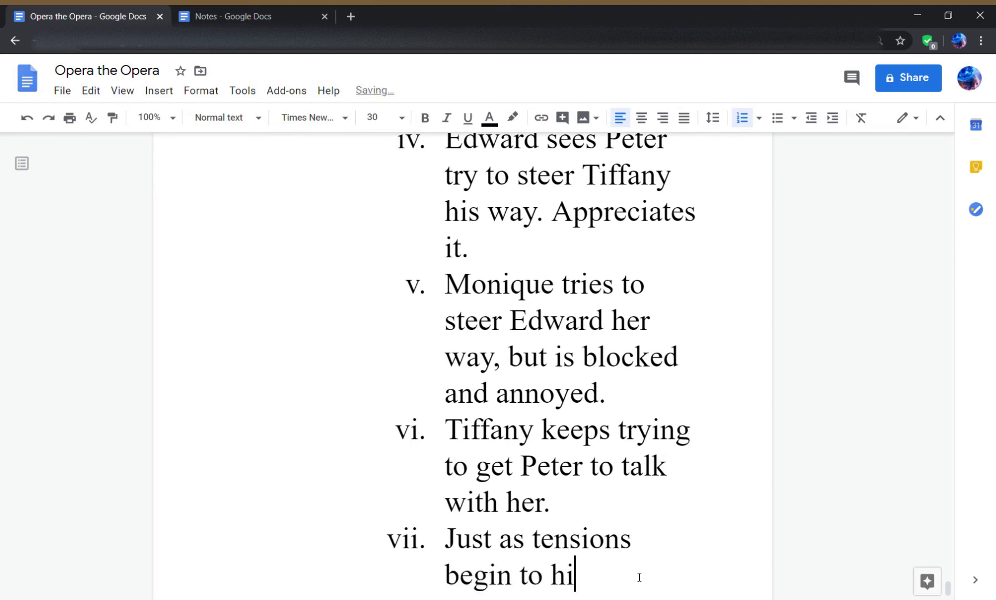
{"action": "type", "text": "t the limit, en"}
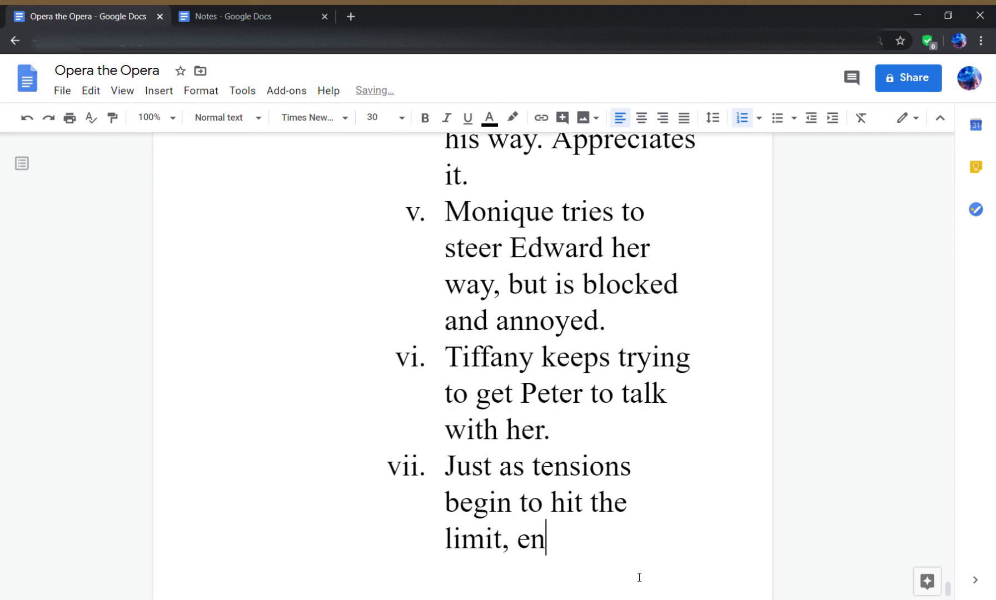
{"action": "type", "text": "ter Mister "}
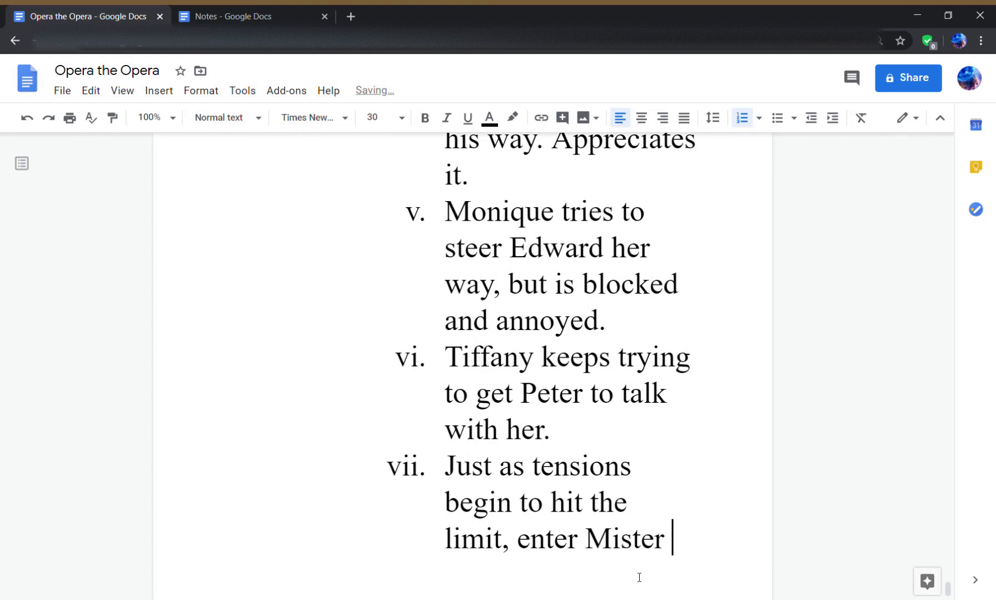
{"action": "type", "text": "Ming."}
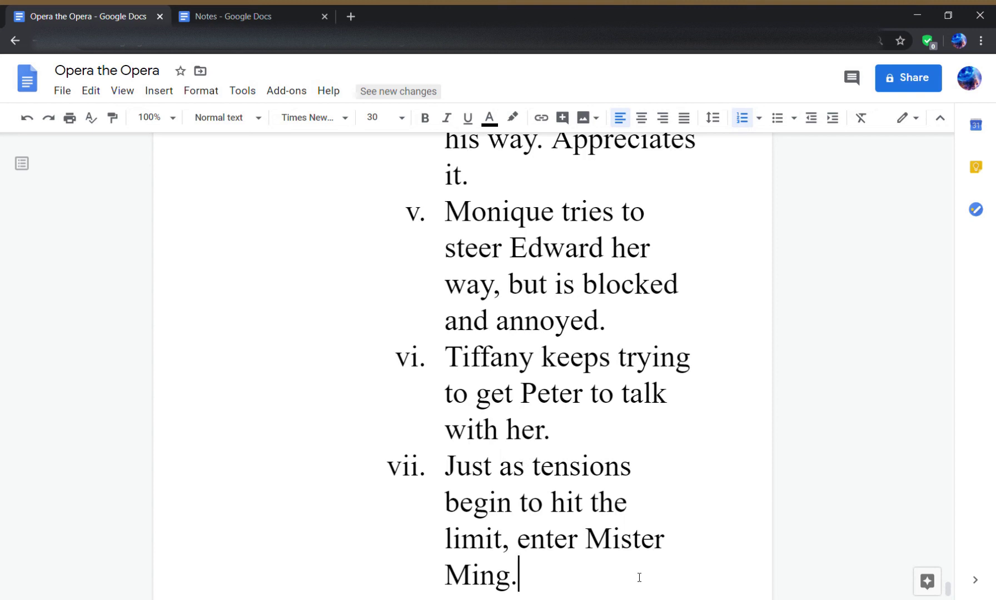
- Add the next outline item: "He's the investor. Everyone defers to him. Peter convinces him to take a small part in the production."
{"action": "key", "text": "Return"}
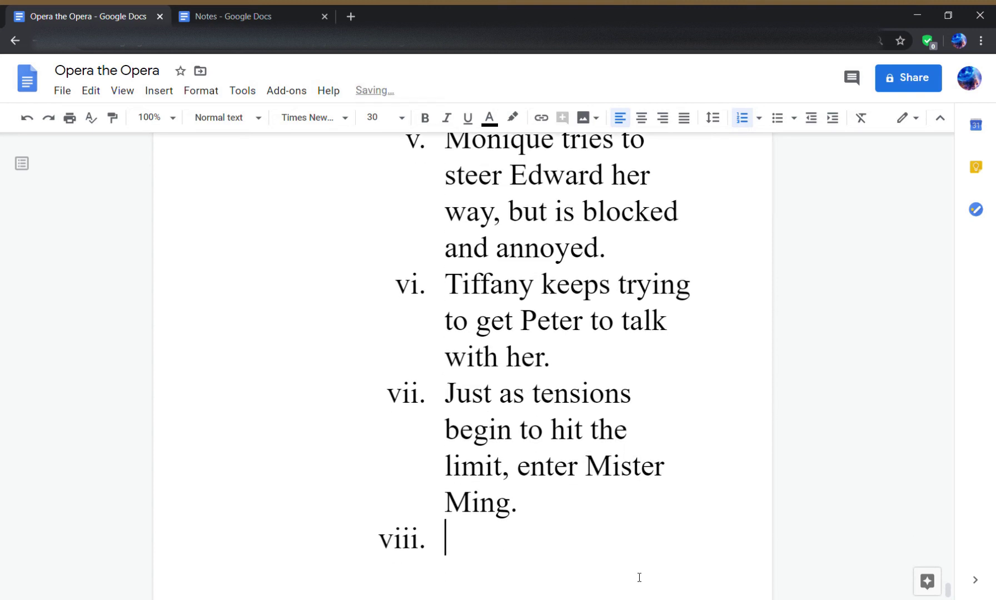
{"action": "type", "text": "He's the "}
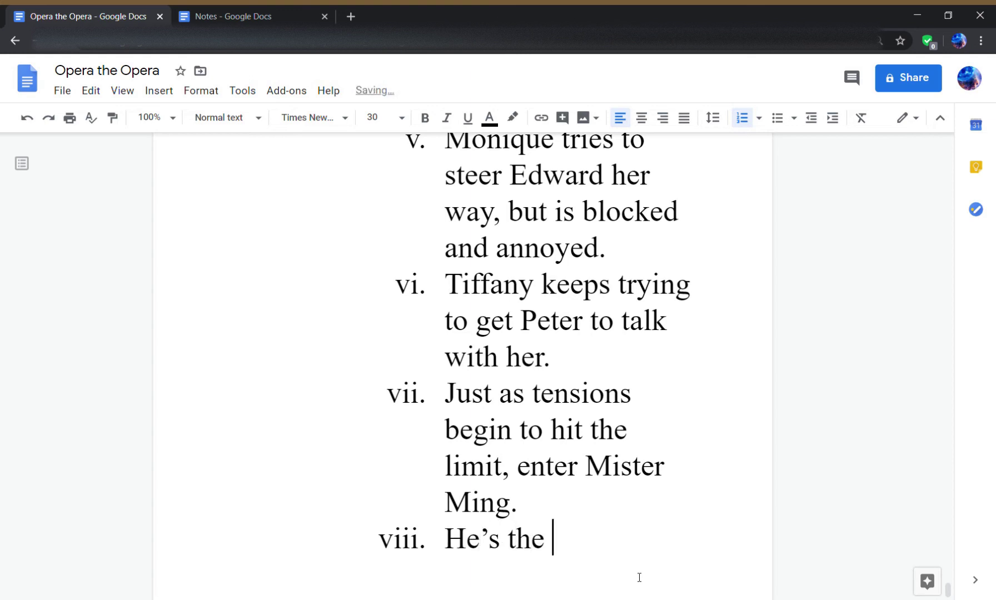
{"action": "type", "text": "investor. "}
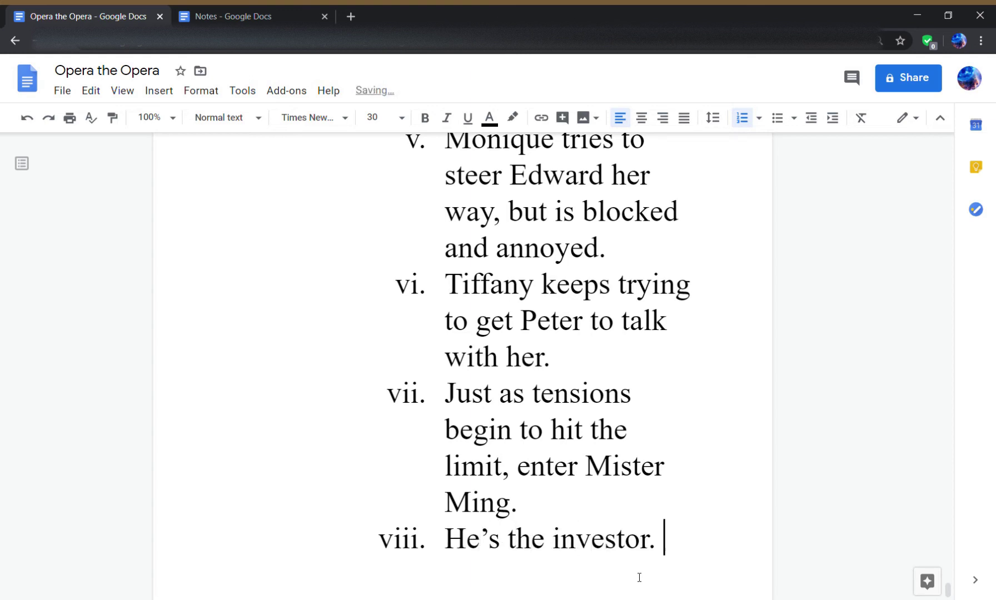
{"action": "type", "text": "Everyone "}
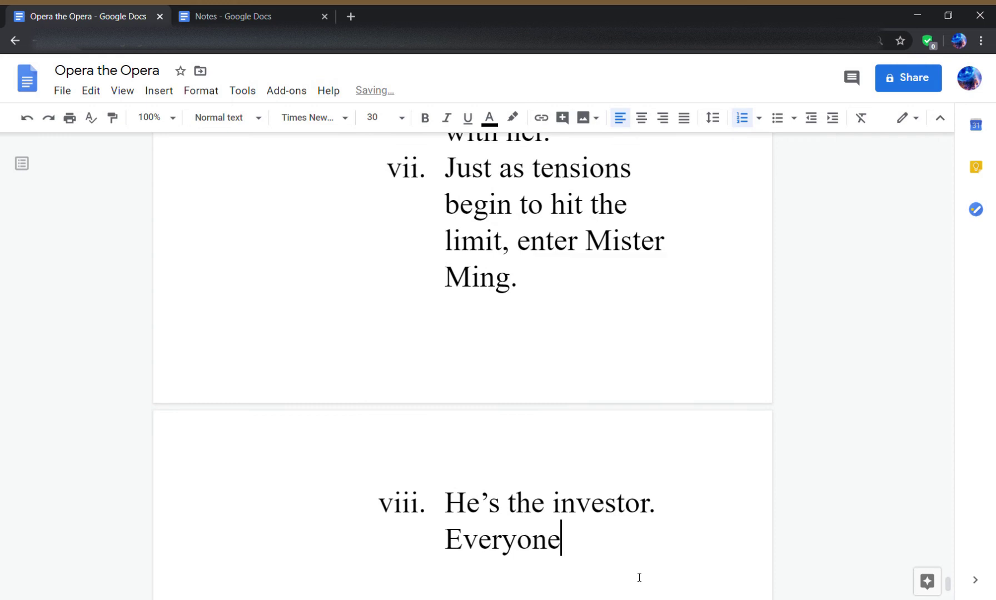
{"action": "type", "text": "defers t"}
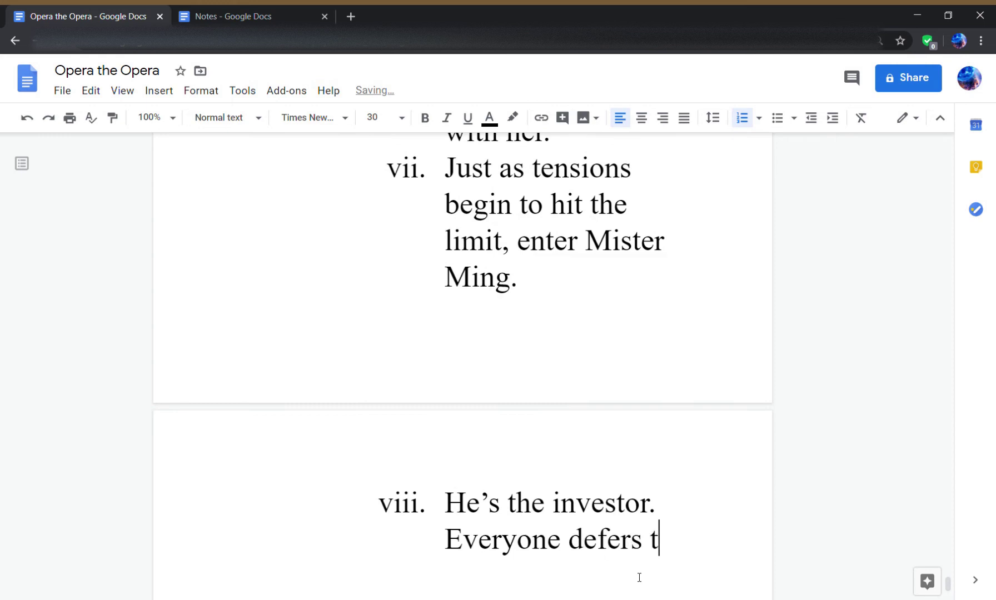
{"action": "type", "text": "o him. "}
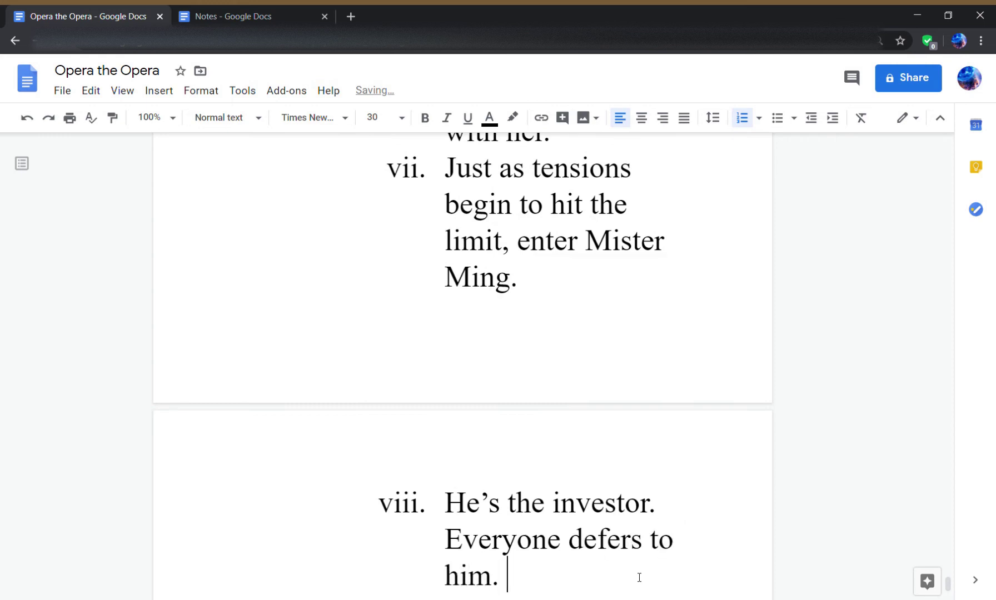
{"action": "type", "text": "H"}
{"action": "key", "text": "BackSpace"}
{"action": "type", "text": "Peter "}
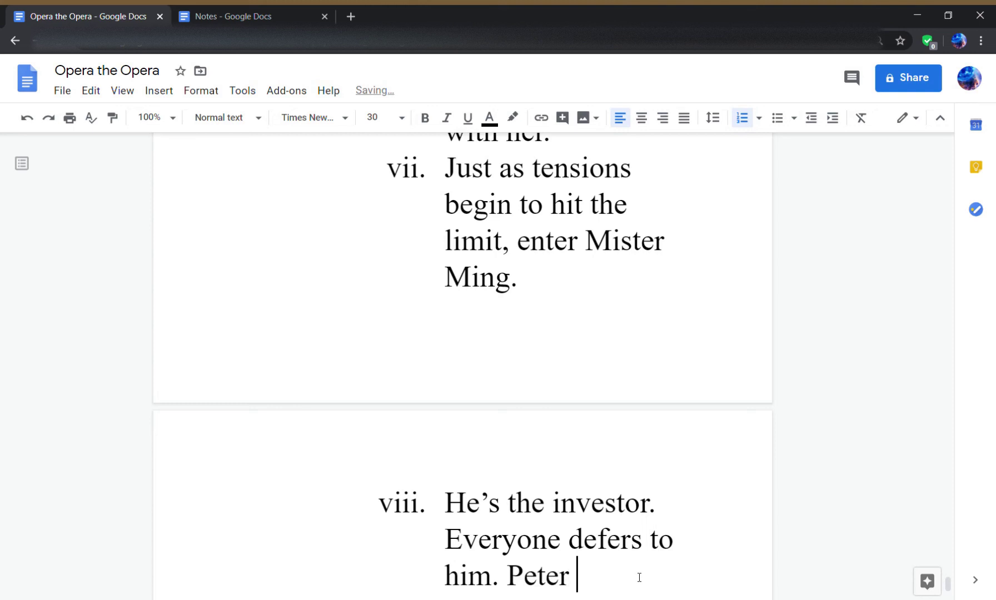
{"action": "type", "text": "convinces him "}
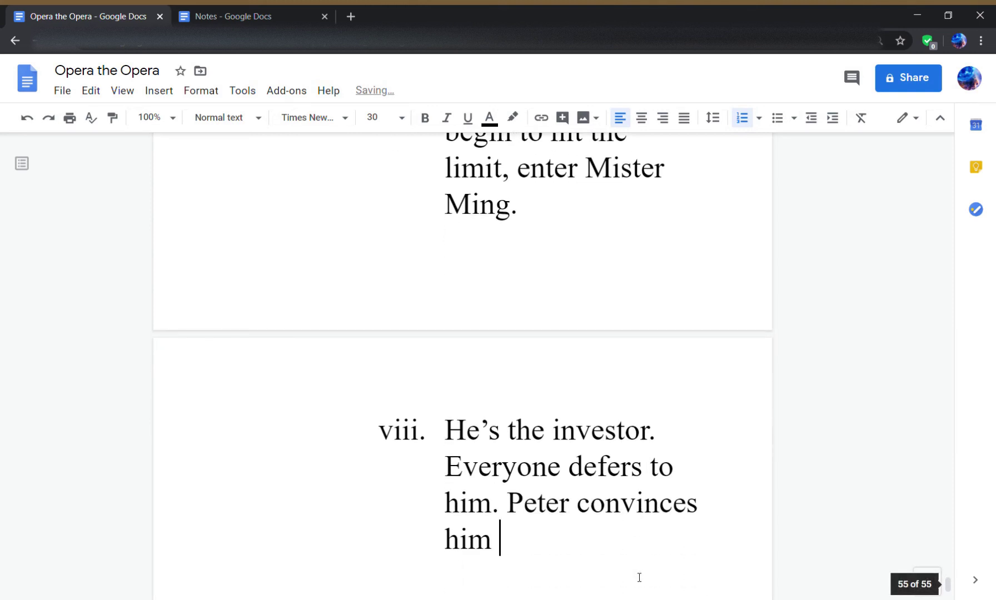
{"action": "type", "text": "to take a s"}
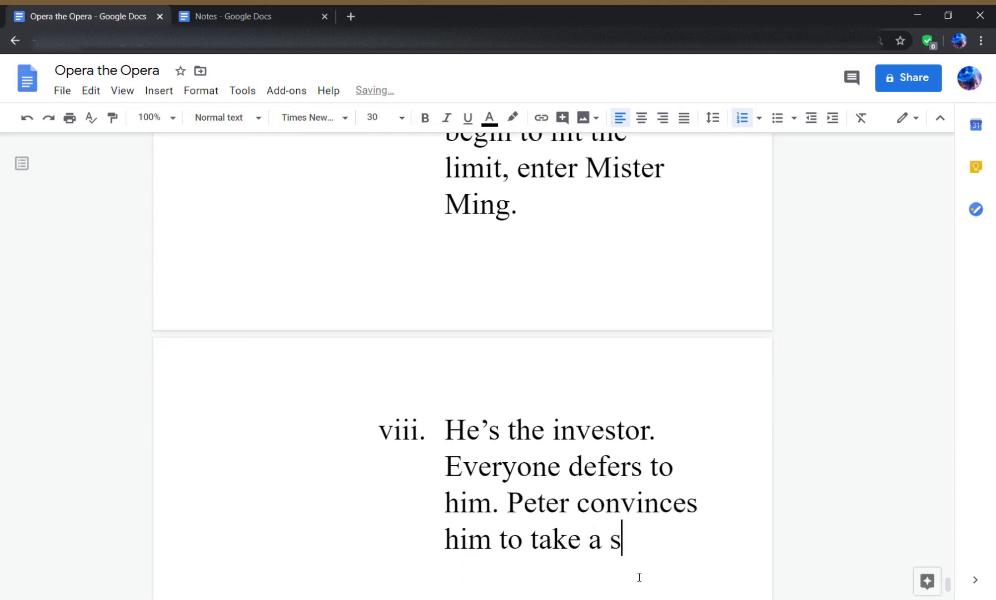
{"action": "type", "text": "mall part in the pr"}
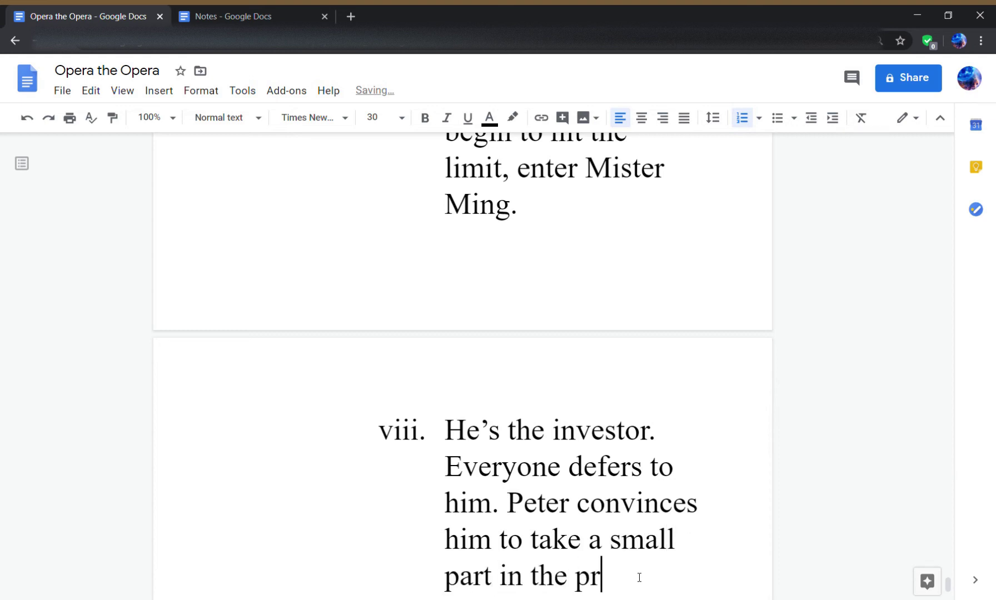
{"action": "type", "text": "oduction"}
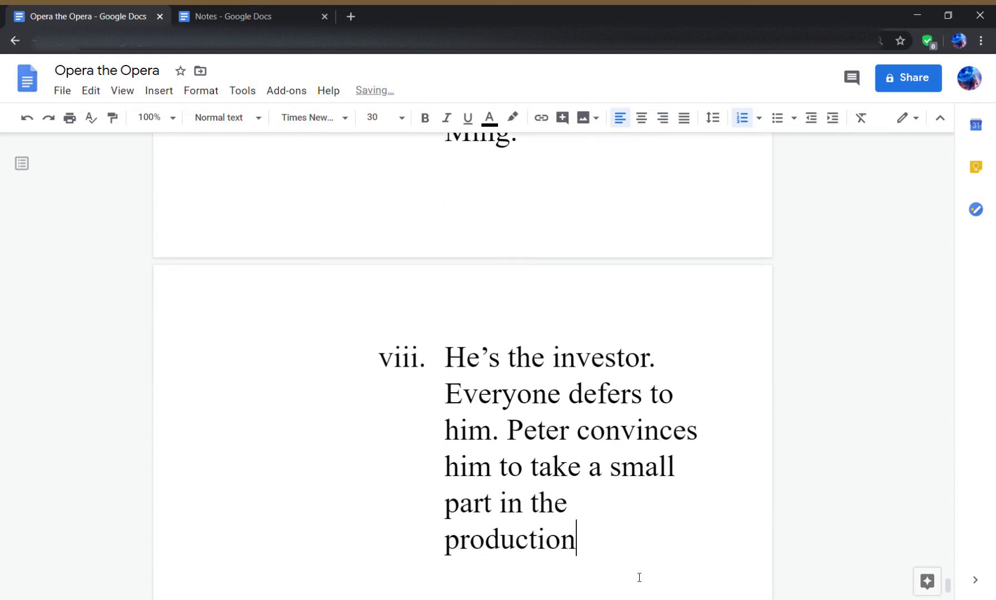
{"action": "type", "text": "."}
- Add a sub-item one level below the investor item: "Don't worry about availability, that is what understudies are for."
{"action": "key", "text": "Return"}
{"action": "key", "text": "Tab"}
{"action": "type", "text": "Don't worr"}
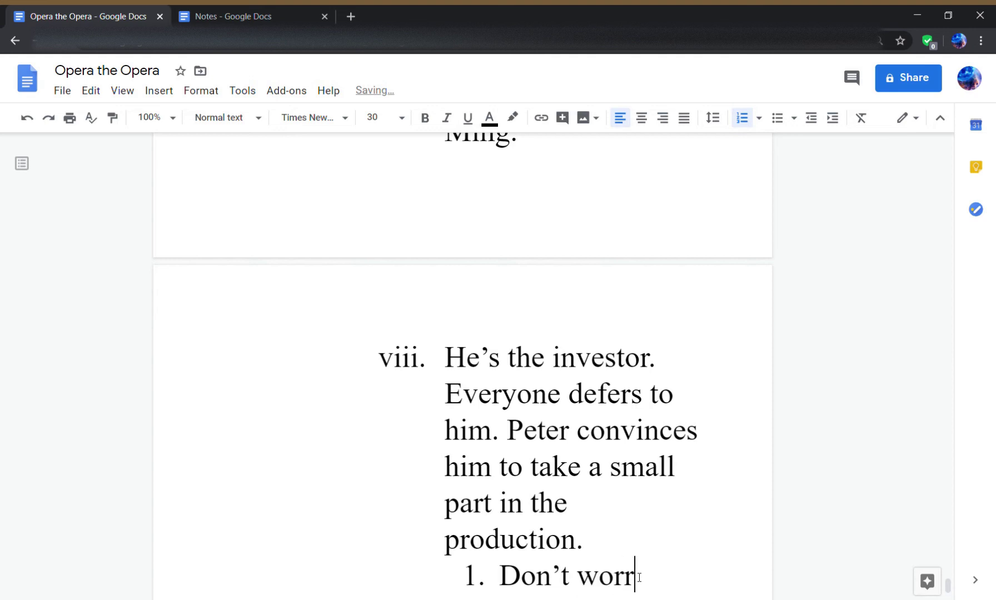
{"action": "type", "text": "y about availab"}
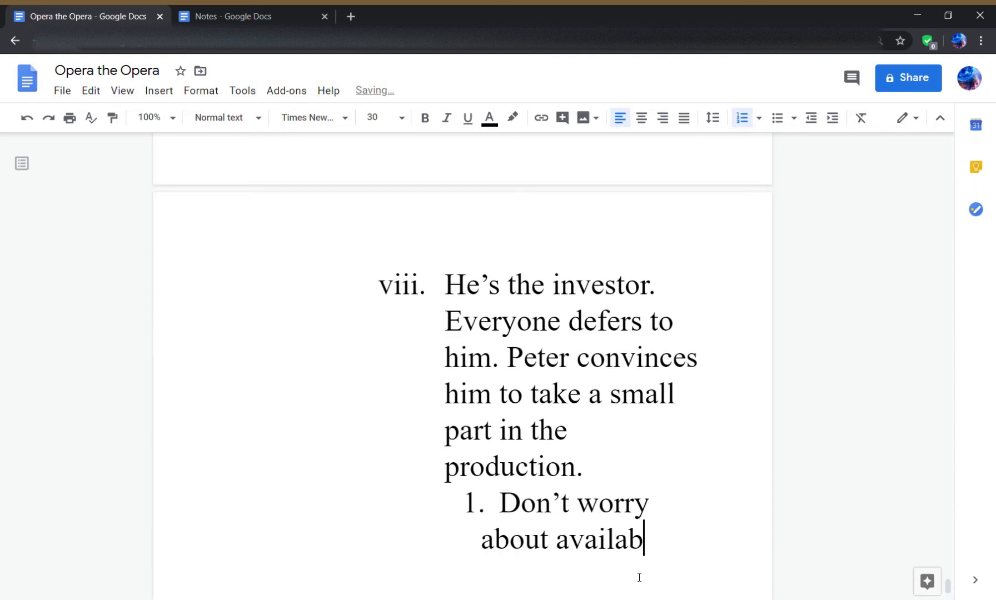
{"action": "type", "text": "i"}
{"action": "key", "text": "BackSpace"}
{"action": "key", "text": "BackSpace"}
{"action": "type", "text": "bility, thi"}
{"action": "key", "text": "BackSpace"}
{"action": "type", "text": "a"}
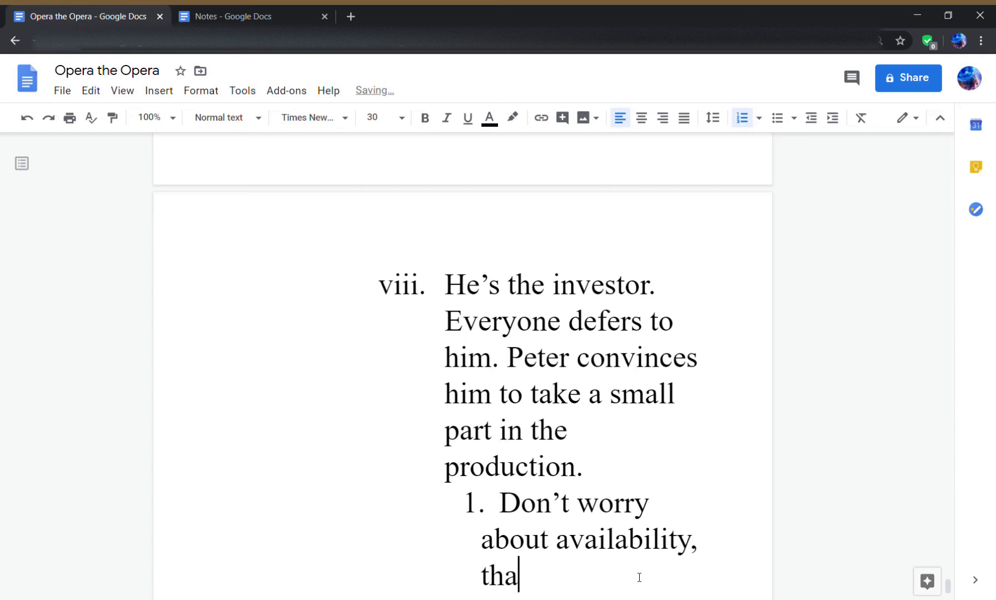
{"action": "type", "text": "t is what understu"}
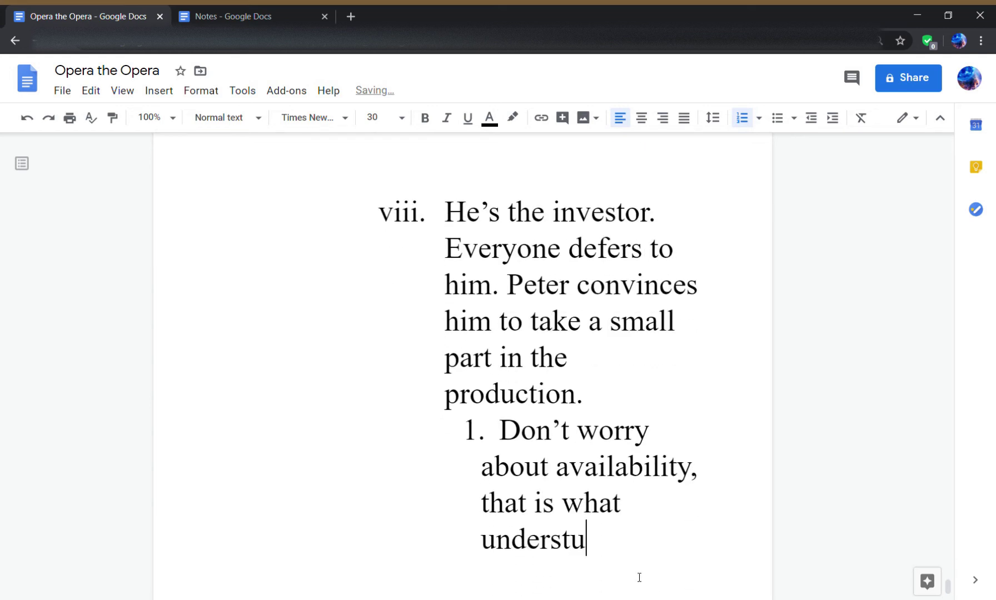
{"action": "type", "text": "dies are for."}
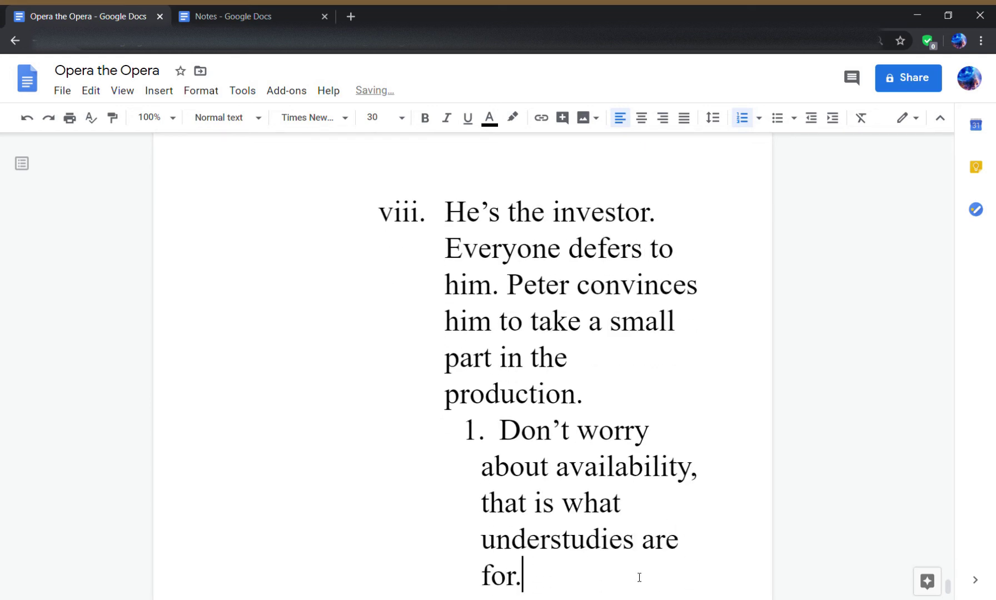
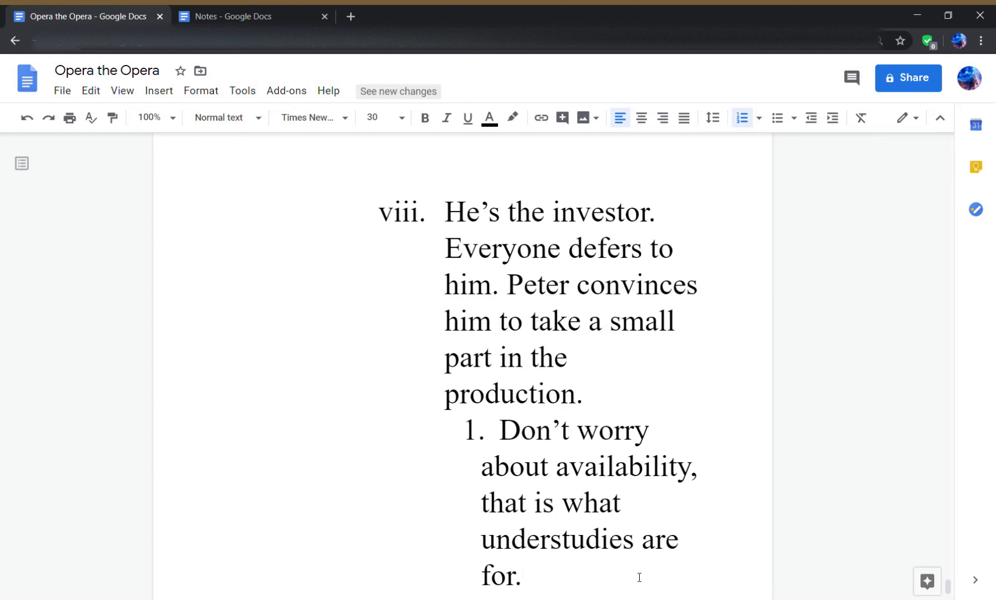
- Add two more sub-items under the investor item: "Monique allows this." and "Tiffany hates it."
{"action": "key", "text": "Return"}
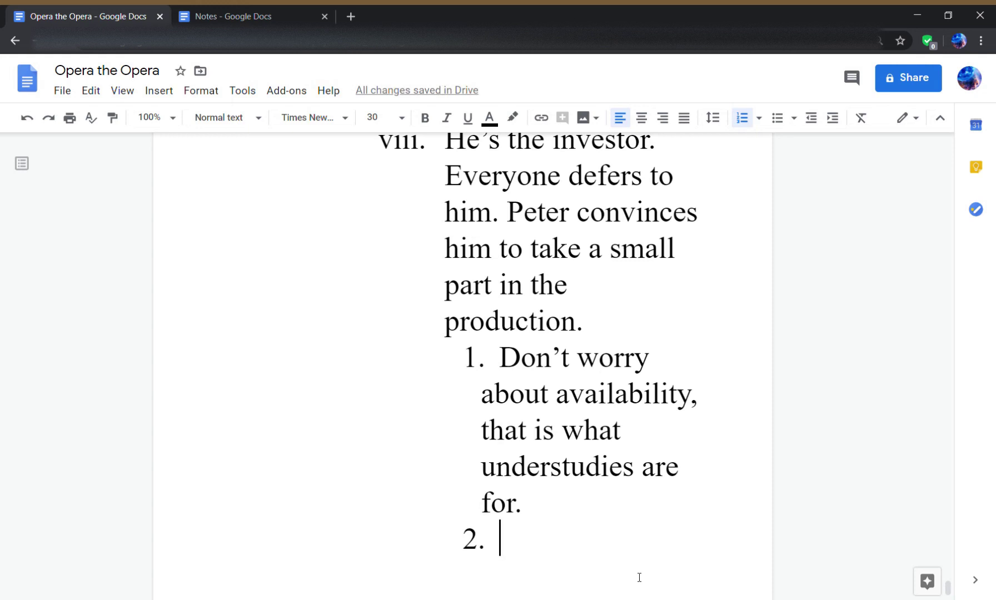
{"action": "type", "text": "Monique "}
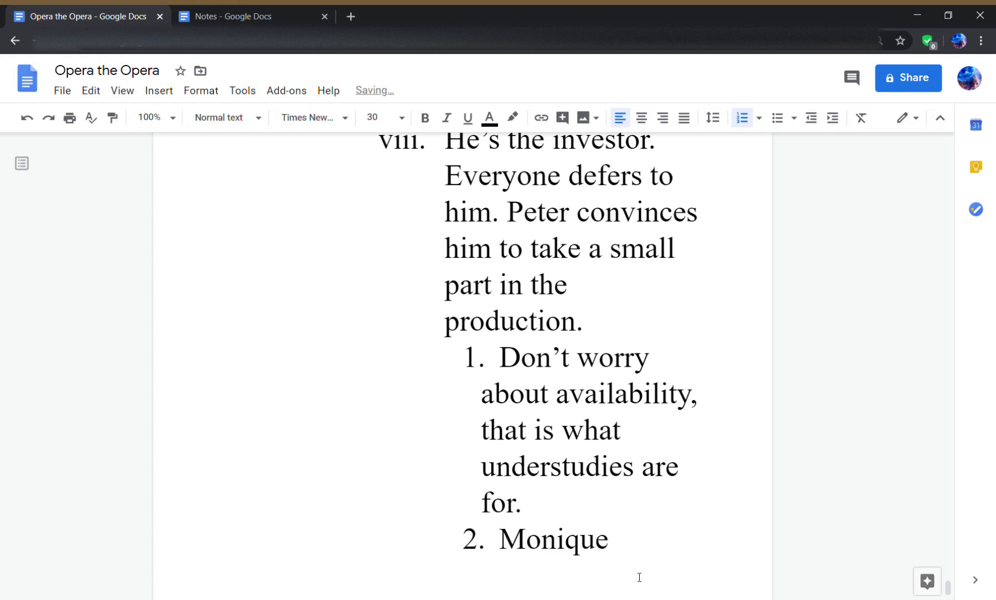
{"action": "type", "text": "allows t"}
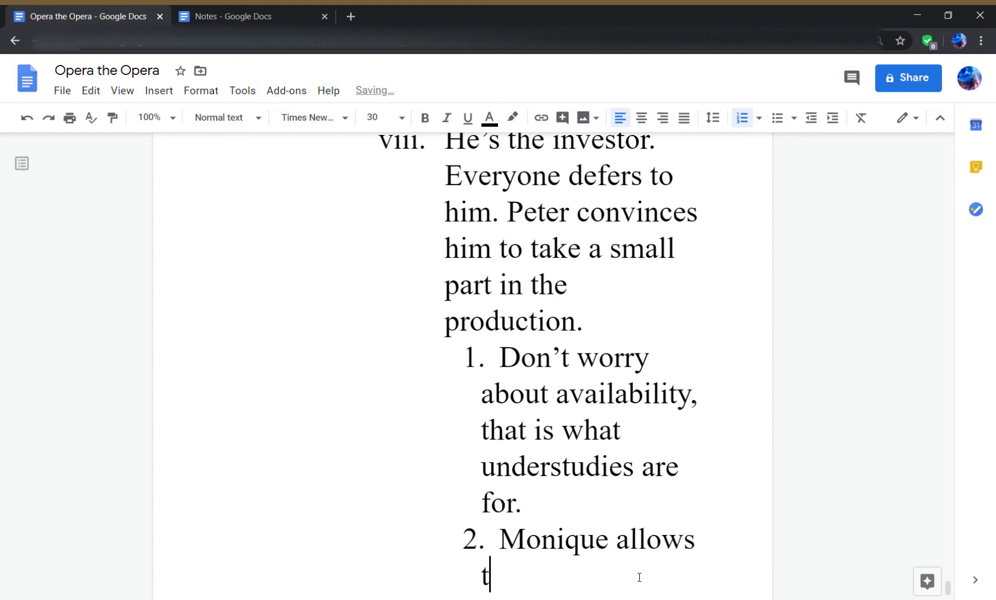
{"action": "type", "text": "his."}
{"action": "key", "text": "Return"}
{"action": "type", "text": "Tiffan"}
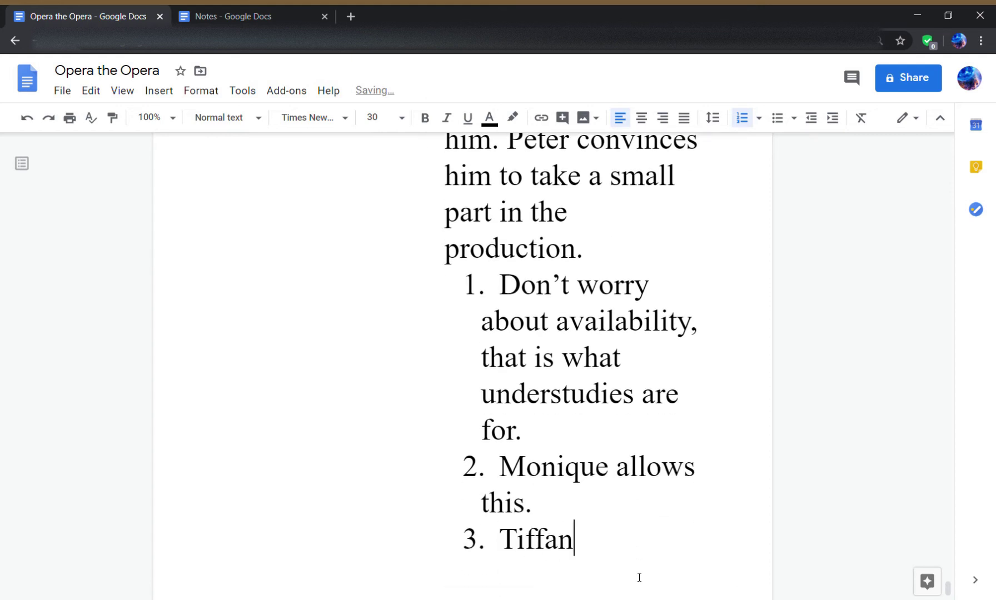
{"action": "type", "text": "y hates it."}
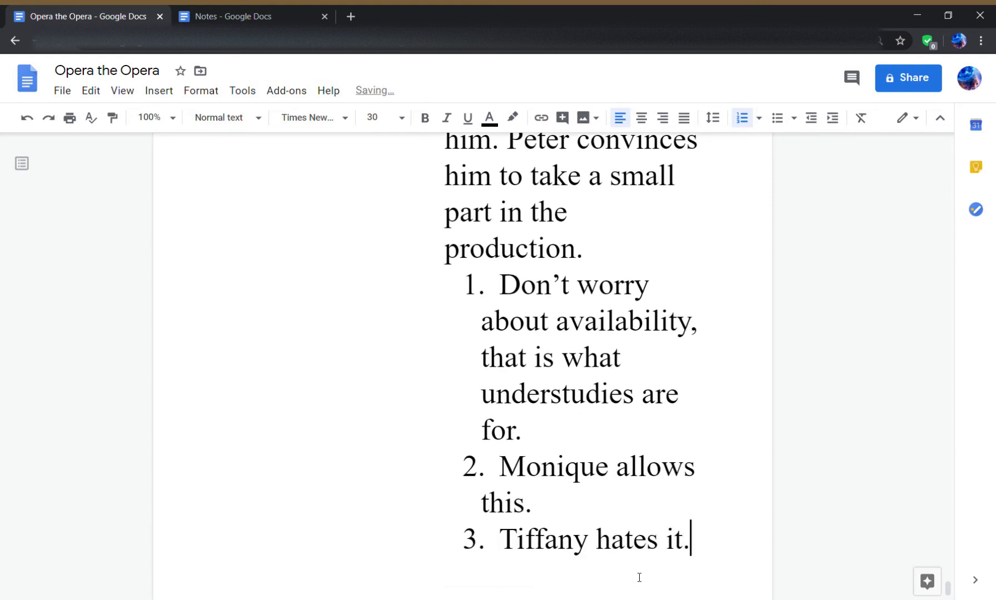
- Add a fourth sub-item under the investor item: "Edward worries about liability."
{"action": "key", "text": "Return"}
{"action": "type", "text": "Edward "}
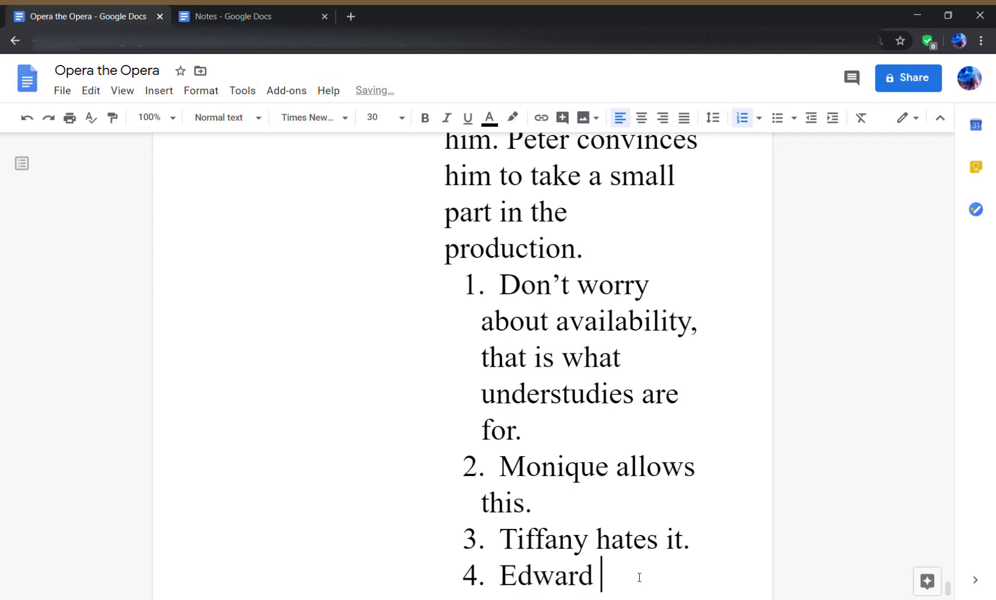
{"action": "type", "text": "worries about l"}
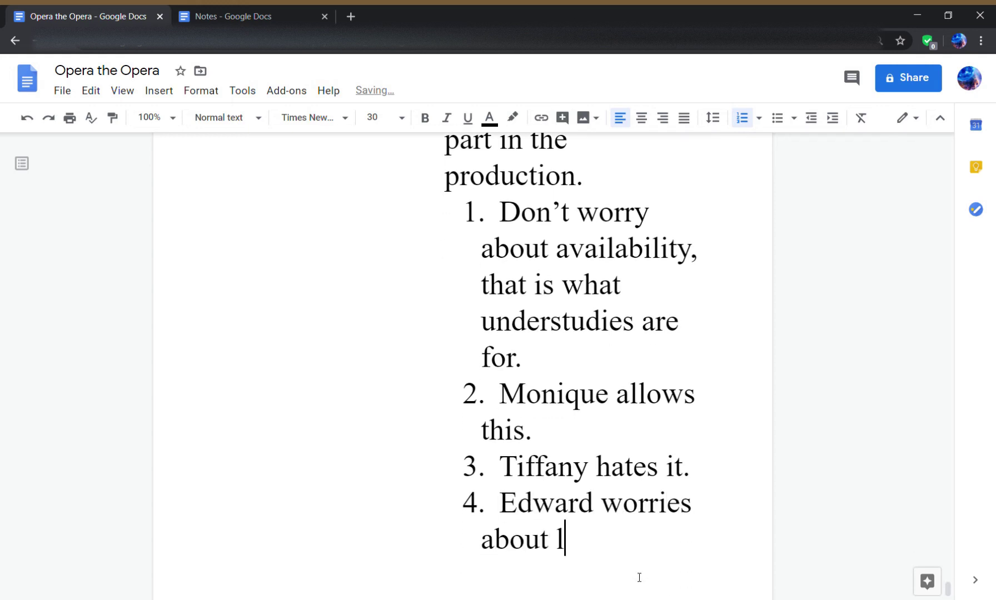
{"action": "type", "text": "iability."}
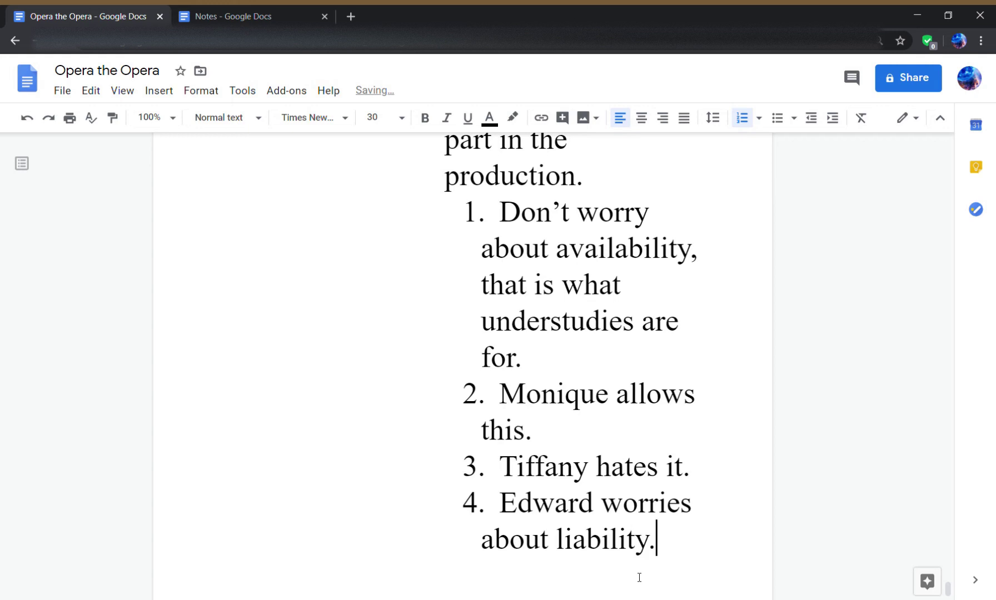
- Add the next outline item at the same level as the investor item: "Mister Ming will take the part."
{"action": "key", "text": "Return"}
{"action": "key", "text": "Tab"}
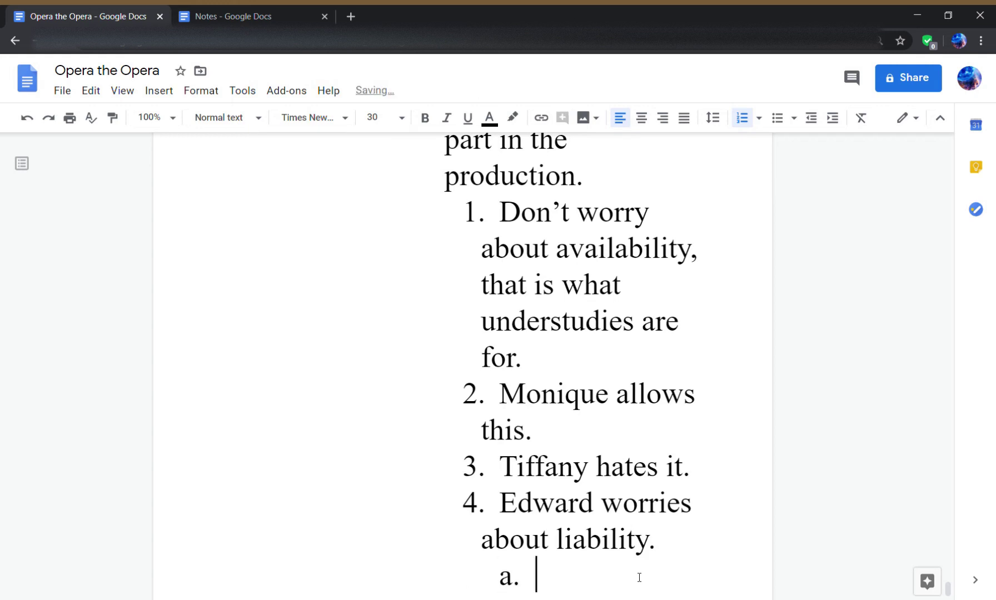
{"action": "key", "text": "shift+Tab"}
{"action": "key", "text": "shift+Tab"}
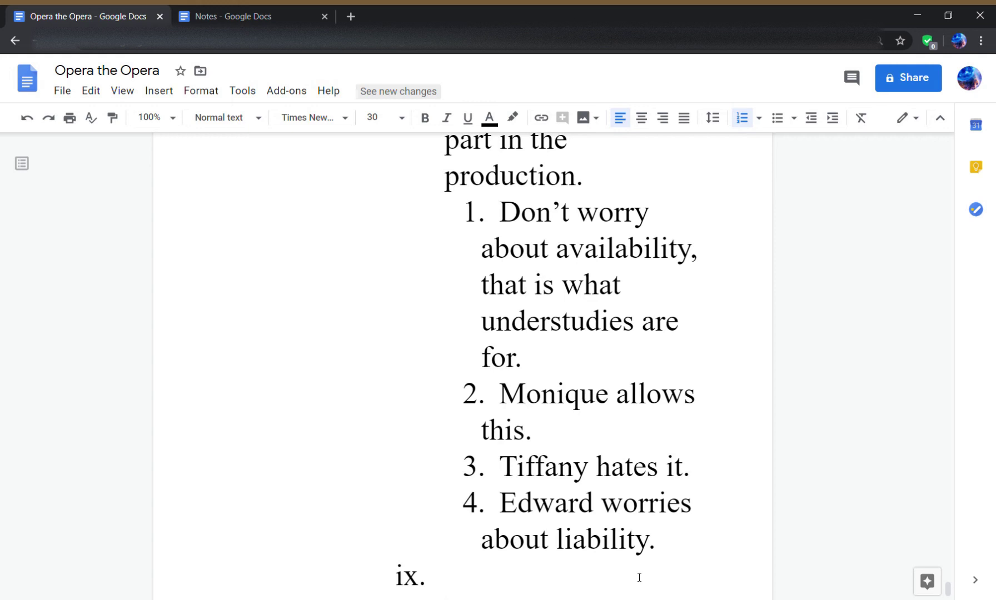
{"action": "type", "text": "Mister Ming wi"}
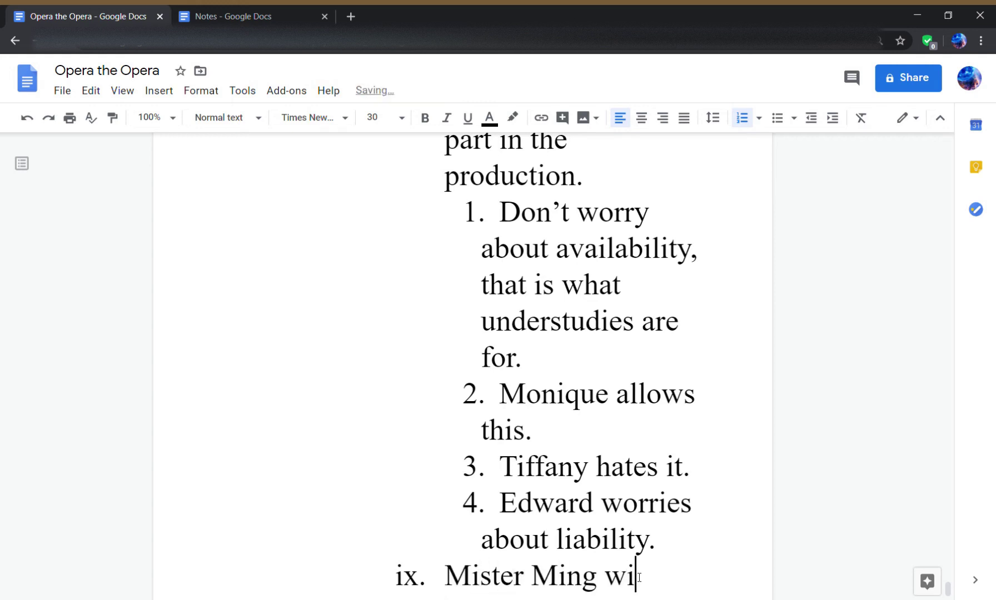
{"action": "type", "text": "ll take the part"}
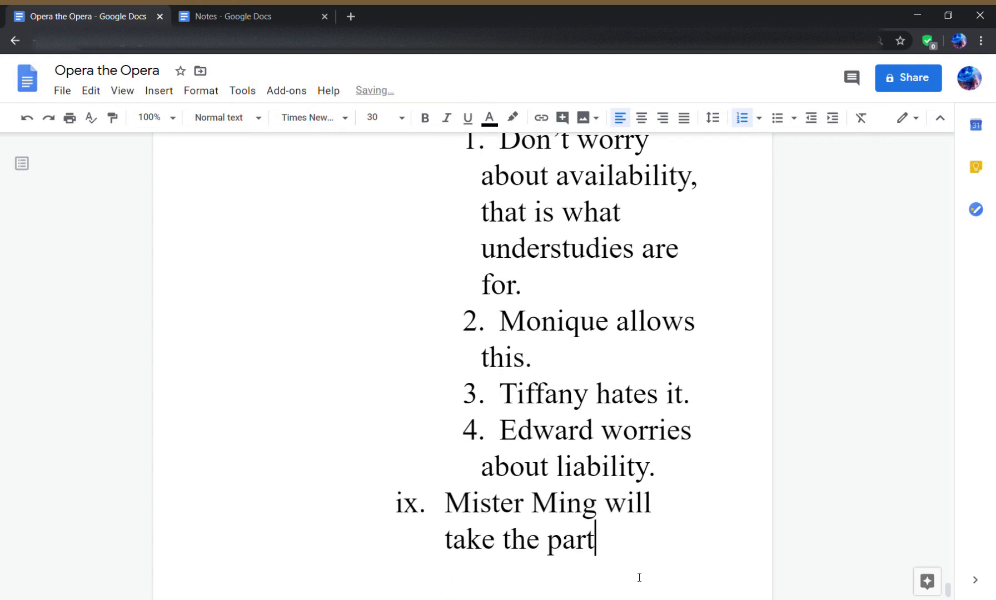
{"action": "type", "text": "."}
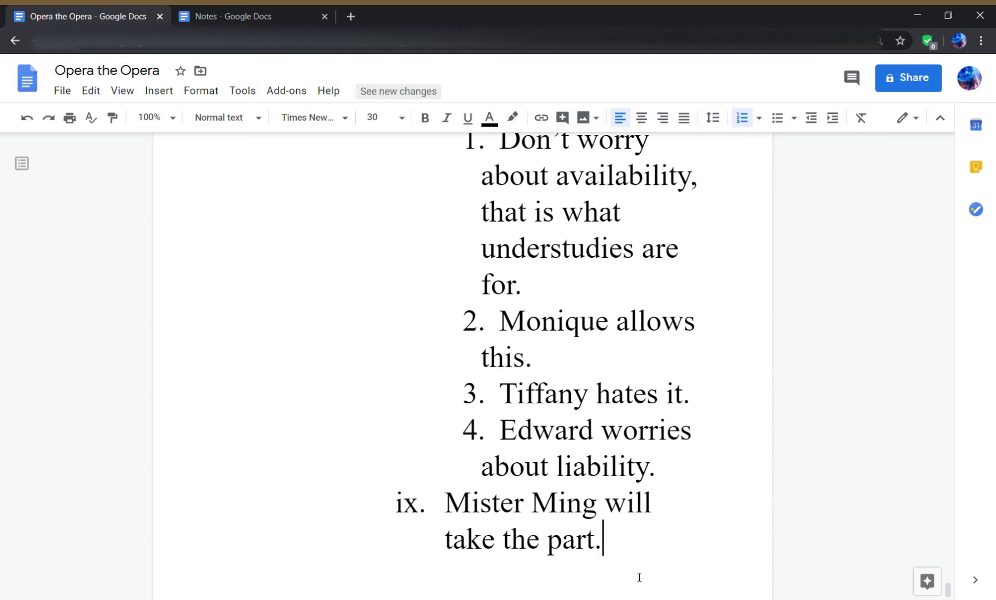
{"action": "key", "text": "Return"}
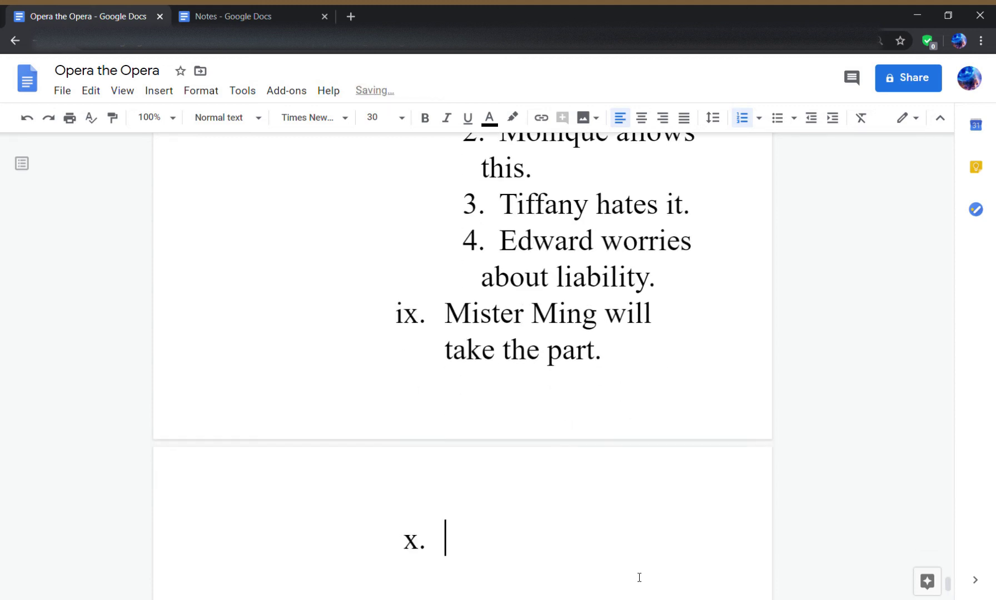
{"action": "type", "text": "M"}
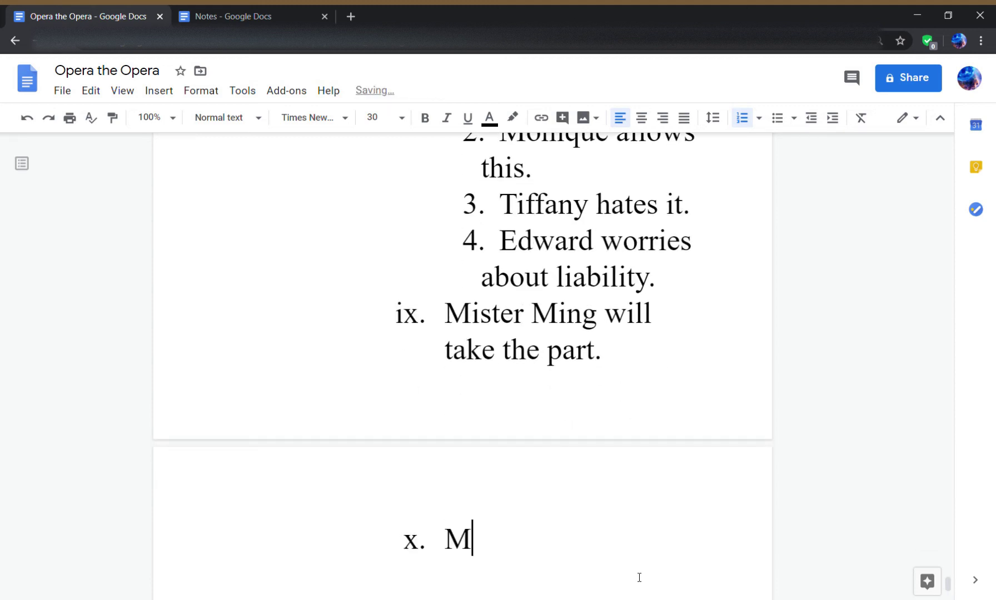
{"action": "type", "text": "onique has"}
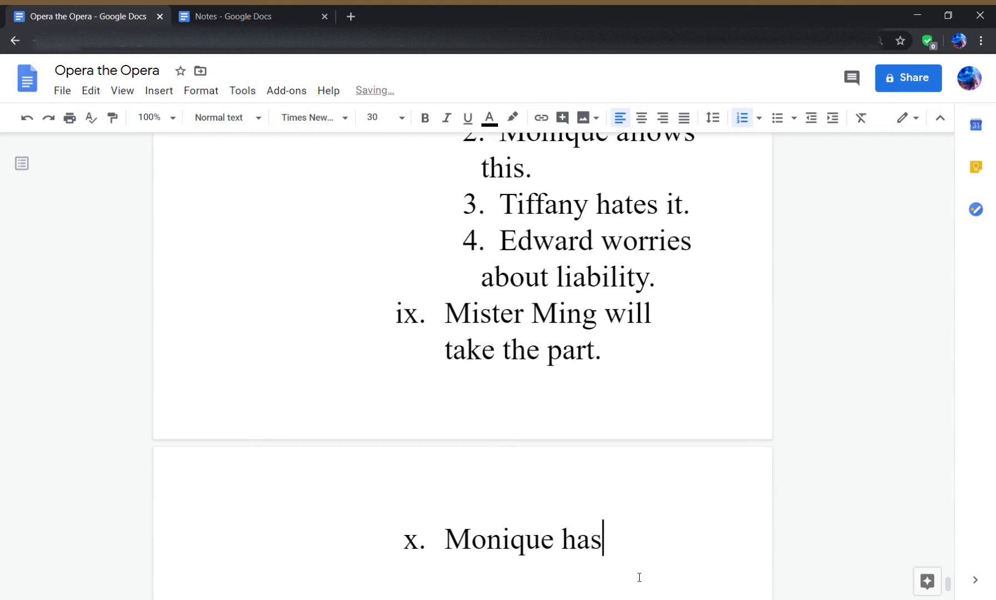
{"action": "type", "text": " had enough"}
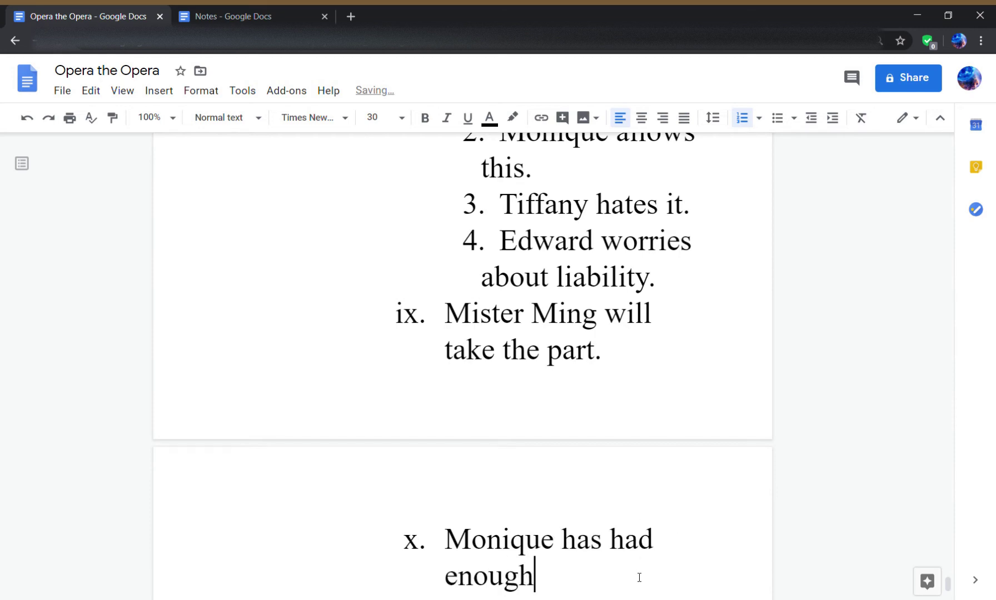
{"action": "key", "text": "BackSpace"}
{"action": "key", "text": "BackSpace"}
{"action": "key", "text": "BackSpace"}
{"action": "key", "text": "BackSpace"}
{"action": "key", "text": "BackSpace"}
{"action": "key", "text": "BackSpace"}
{"action": "key", "text": "BackSpace"}
{"action": "key", "text": "BackSpace"}
{"action": "key", "text": "BackSpace"}
{"action": "key", "text": "BackSpace"}
{"action": "key", "text": "BackSpace"}
{"action": "key", "text": "BackSpace"}
{"action": "key", "text": "BackSpace"}
{"action": "key", "text": "BackSpace"}
{"action": "key", "text": "BackSpace"}
{"action": "key", "text": "BackSpace"}
{"action": "key", "text": "BackSpace"}
{"action": "key", "text": "BackSpace"}
{"action": "key", "text": "BackSpace"}
{"action": "key", "text": "BackSpace"}
{"action": "key", "text": "BackSpace"}
{"action": "key", "text": "BackSpace"}
{"action": "key", "text": "BackSpace"}
{"action": "key", "text": "BackSpace"}
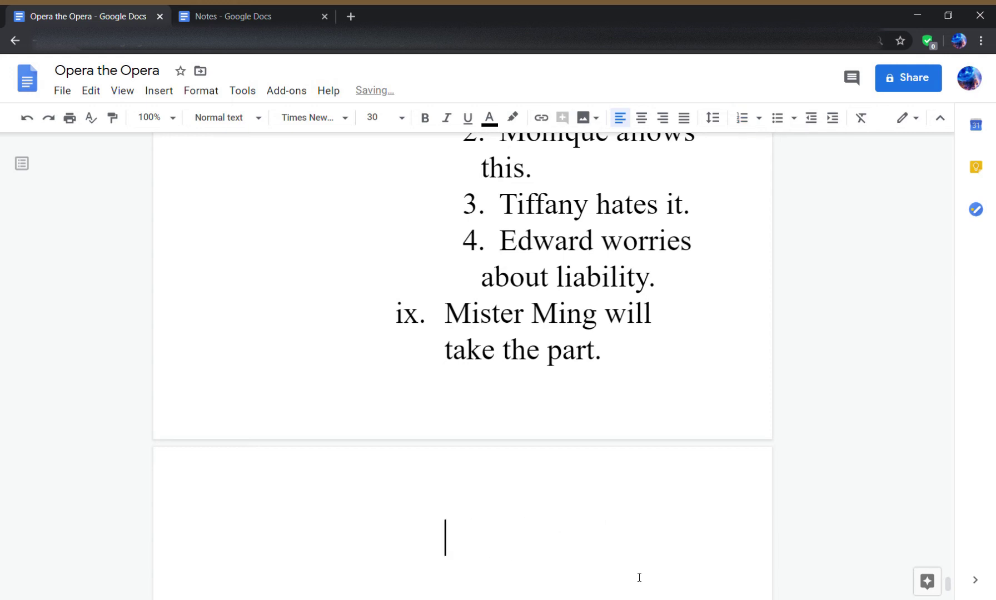
- Add the next outline item at the same level: "Edward tells Tiffany that he'd like to have a drink with her."
{"action": "key", "text": "Return"}
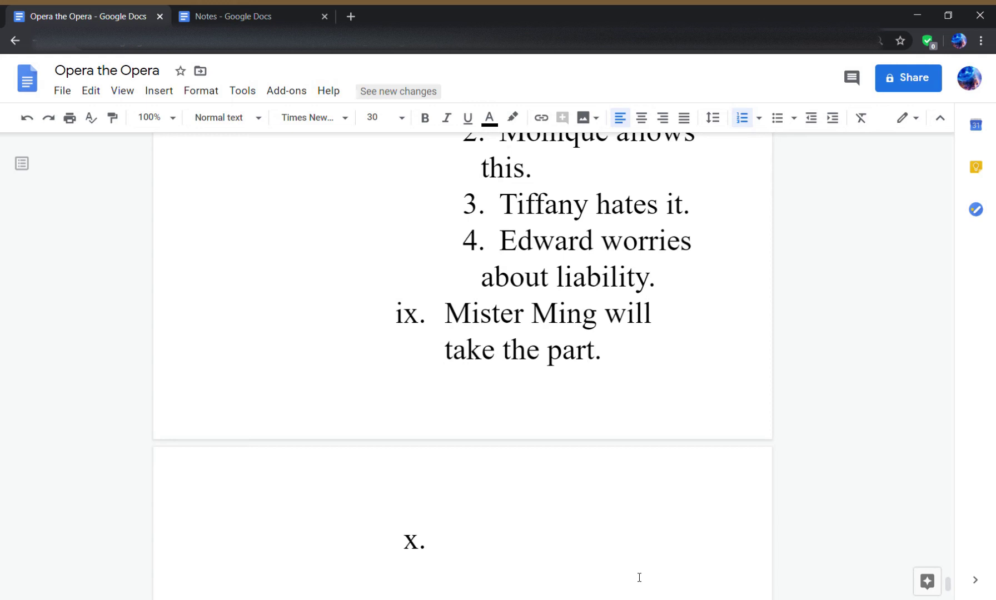
{"action": "type", "text": "Edward tells "}
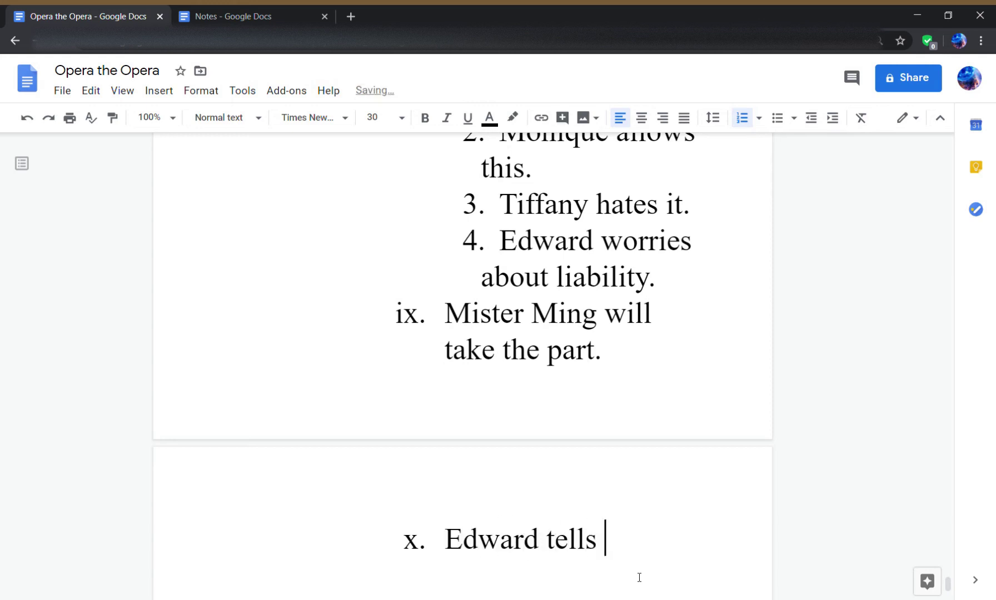
{"action": "type", "text": "Tiffany"}
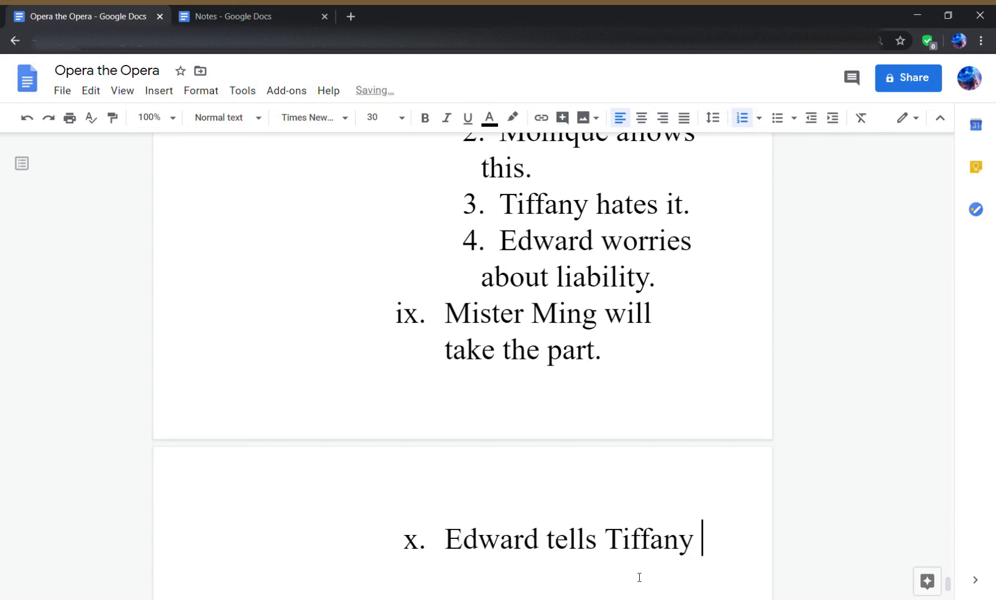
{"action": "type", "text": " that he'd like to have"}
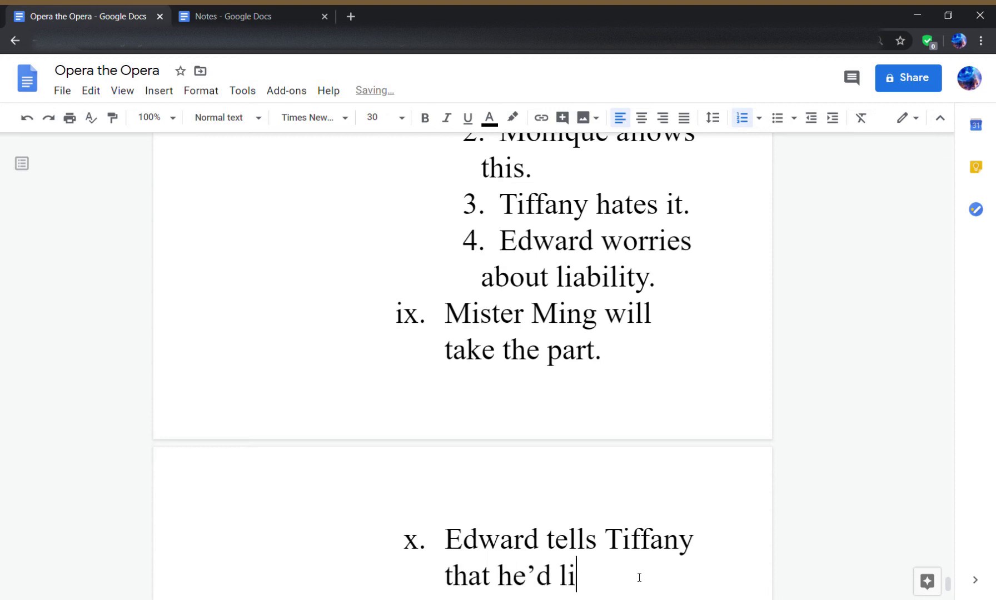
{"action": "type", "text": " a drink "}
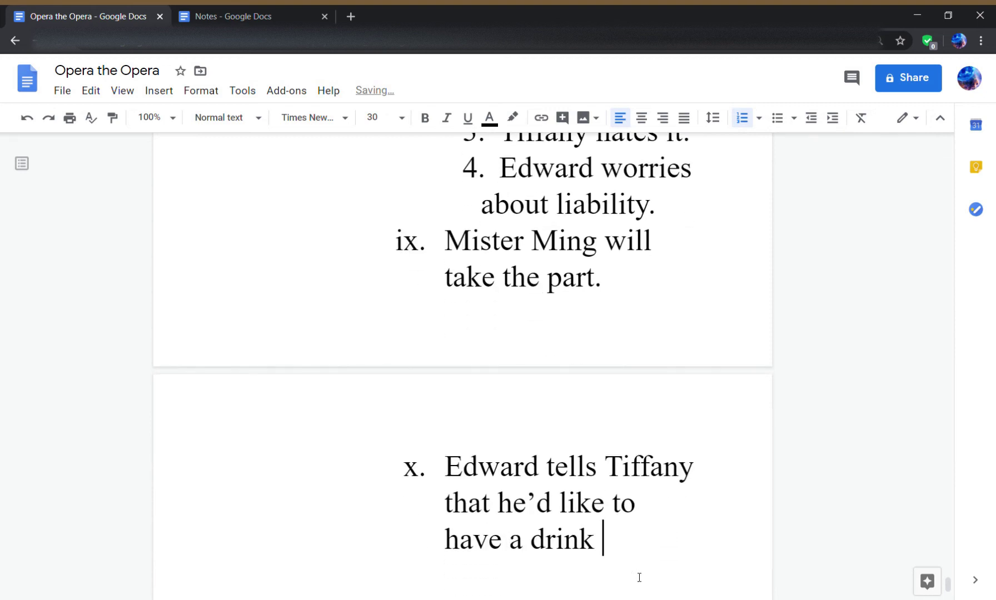
{"action": "type", "text": "with her"}
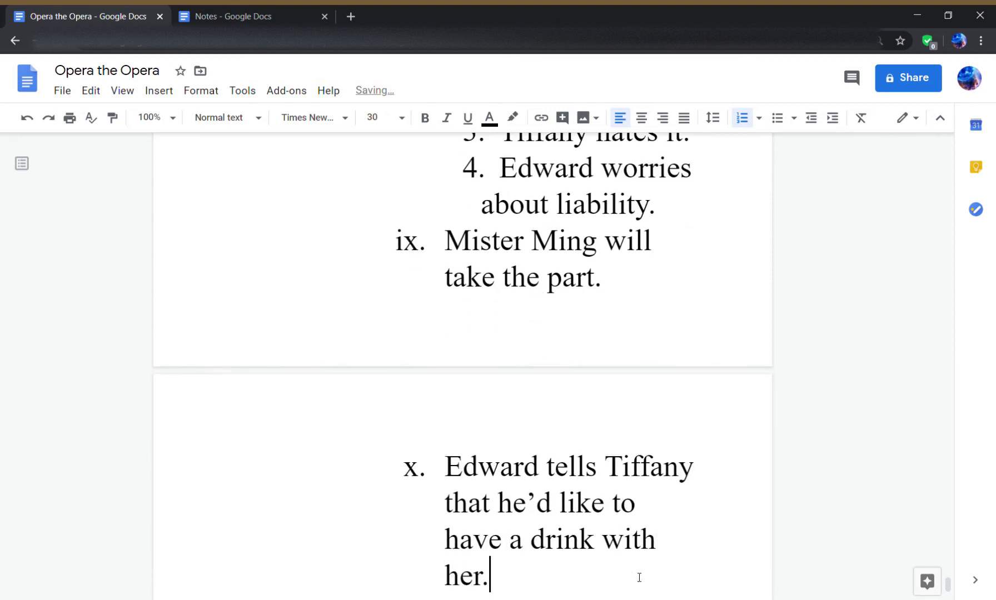
{"action": "type", "text": "."}
- Add a sub-item one level below the drink item: "To go over details?"
{"action": "key", "text": "Return"}
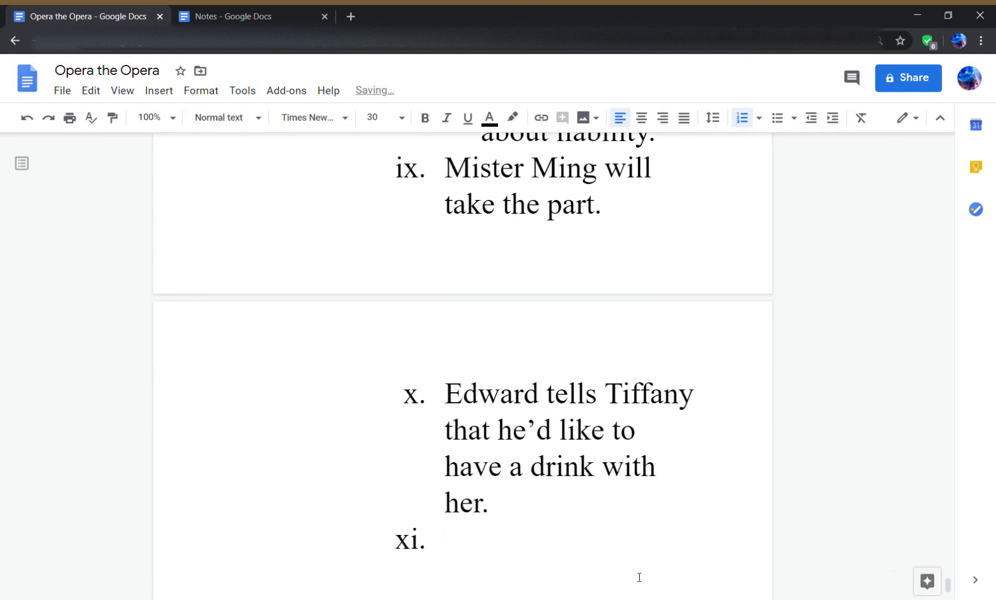
{"action": "key", "text": "Tab"}
{"action": "type", "text": "To go over "}
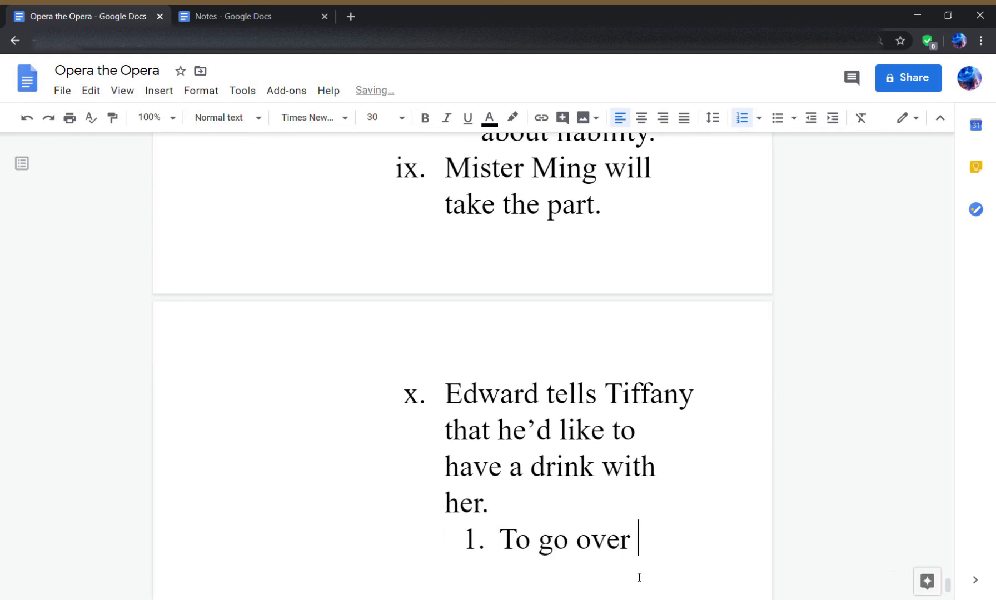
{"action": "type", "text": "details?"}
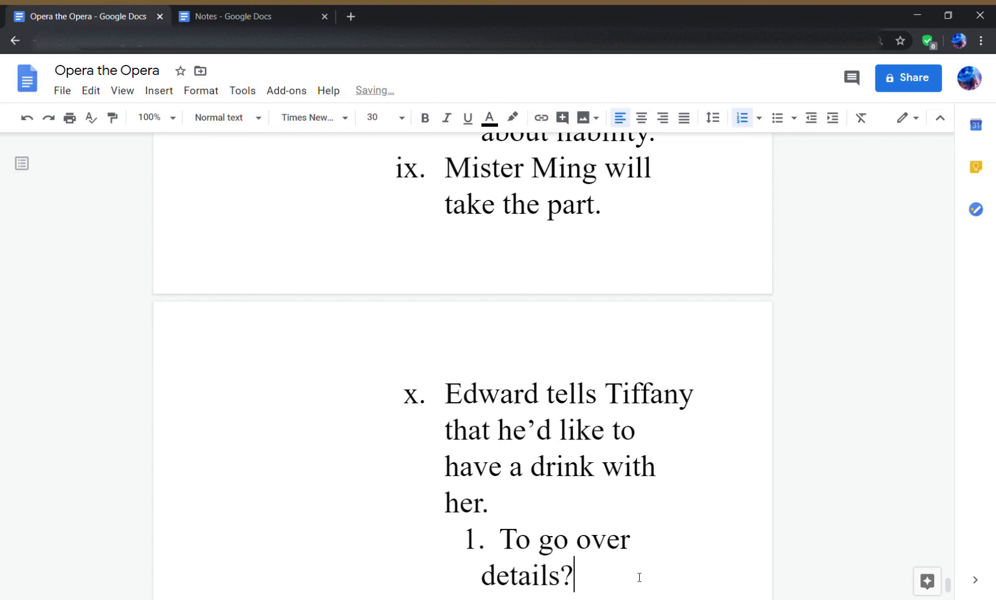
- Add a second sub-item: "Of course… There can't be attorney client relationships… oh no. No, of course not. I'd have to wait until things are wrapped up."
{"action": "key", "text": "Return"}
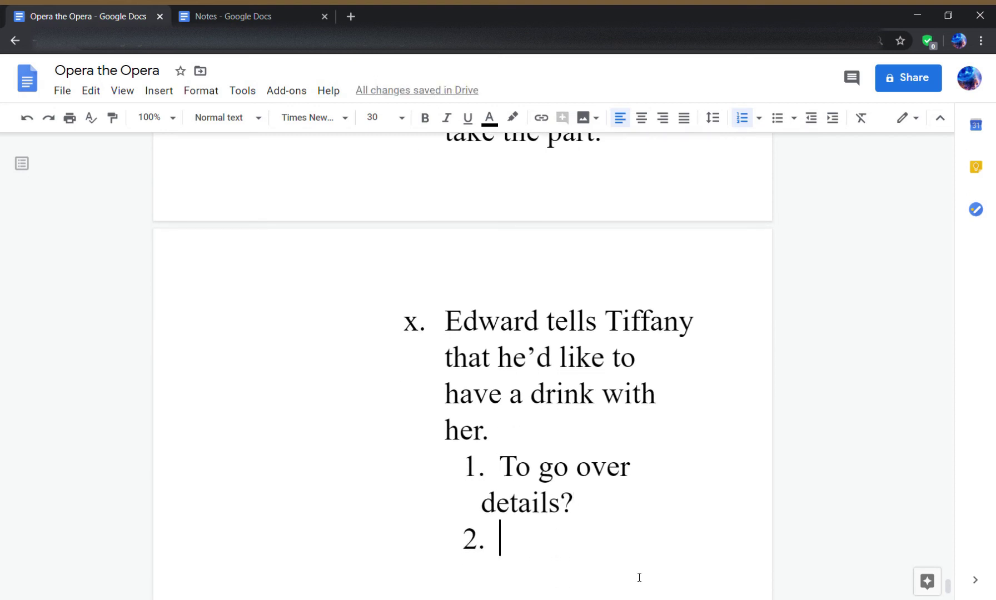
{"action": "type", "text": "Of course..."}
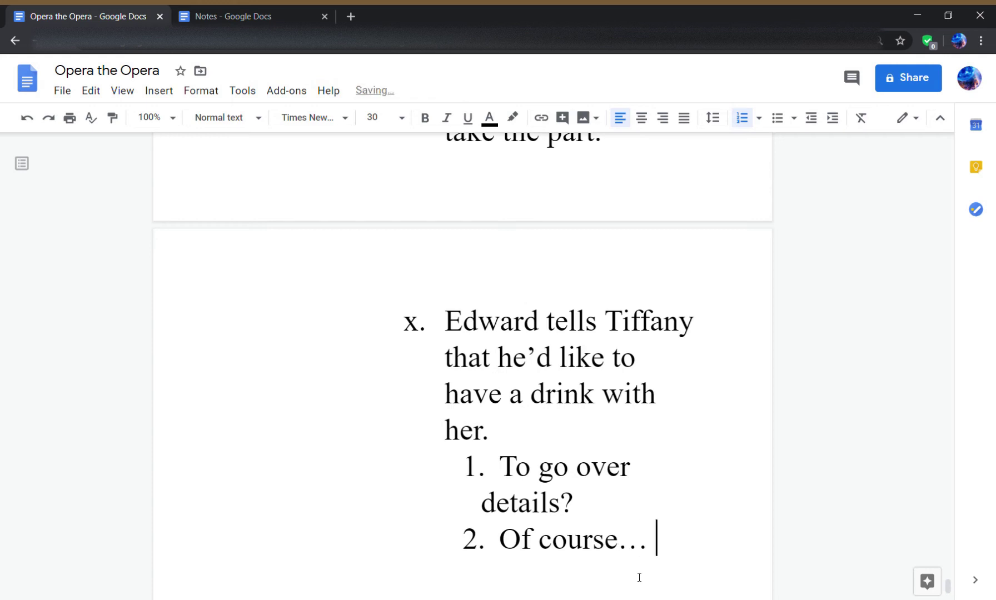
{"action": "type", "text": "There can't be "}
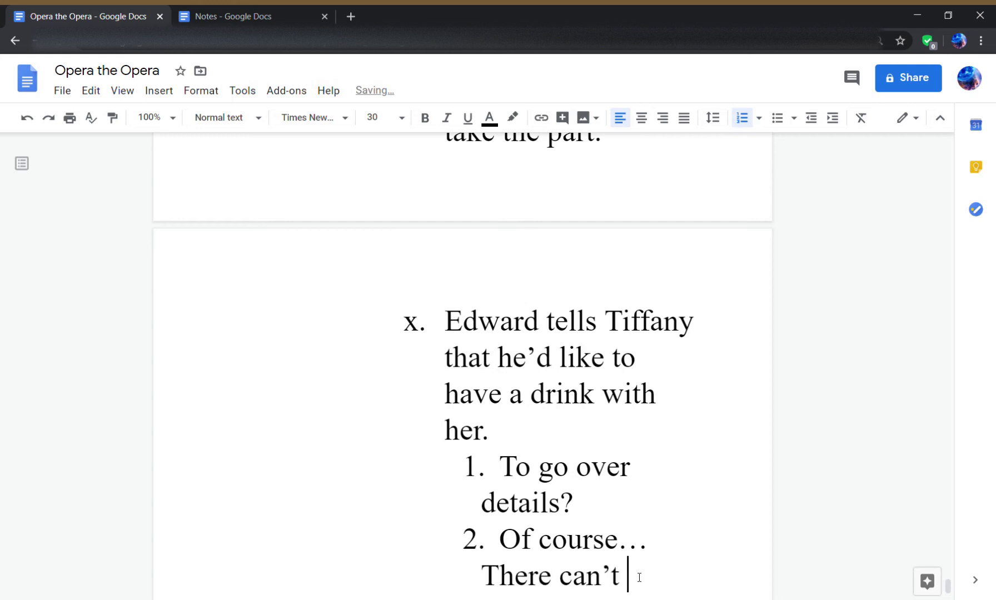
{"action": "type", "text": "attorney c"}
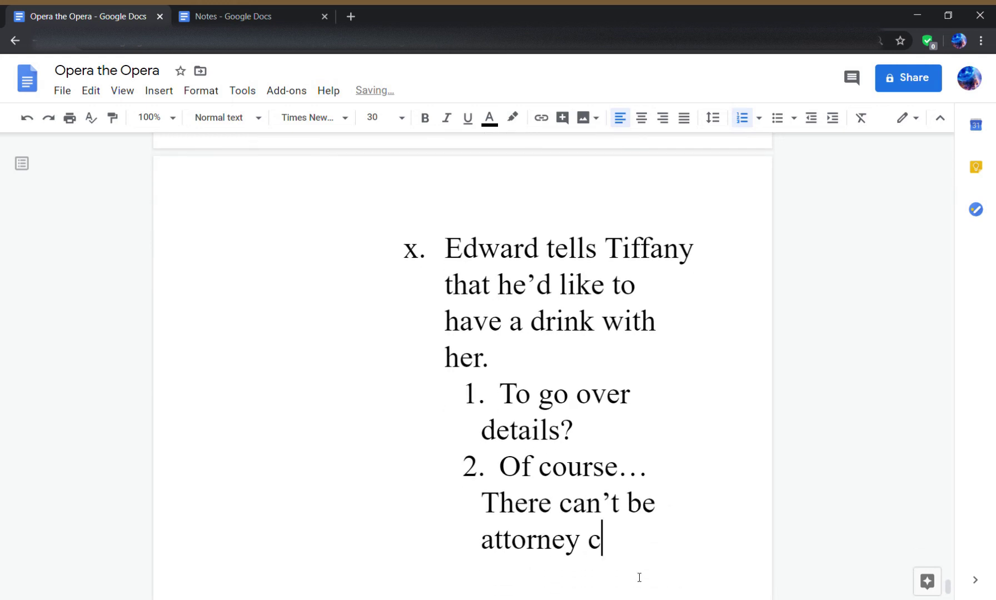
{"action": "type", "text": "lient rela"}
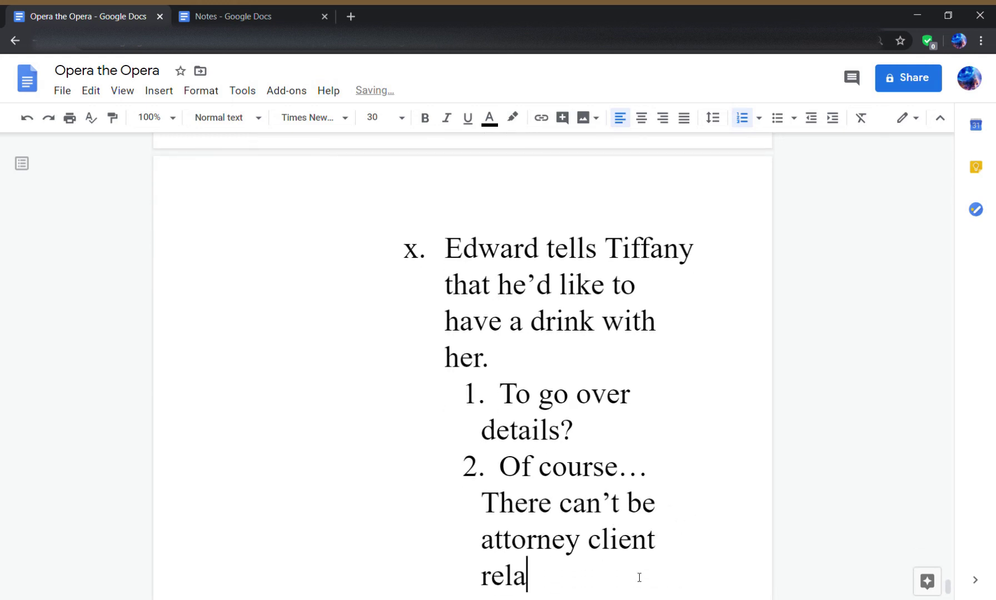
{"action": "type", "text": "tionships"}
{"action": "type", "text": "... "}
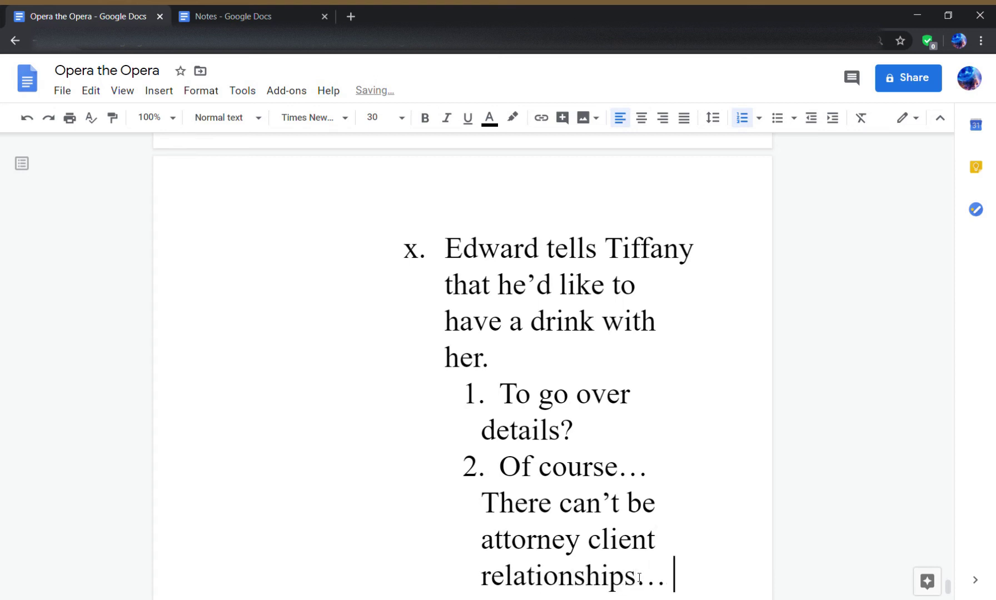
{"action": "type", "text": "oh no. No"}
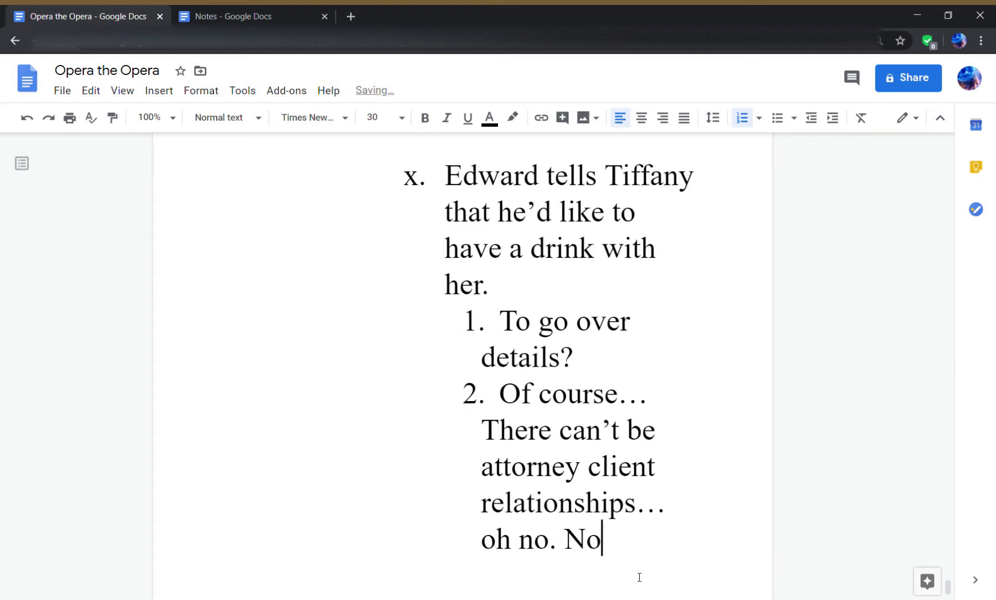
{"action": "type", "text": ", of course no"}
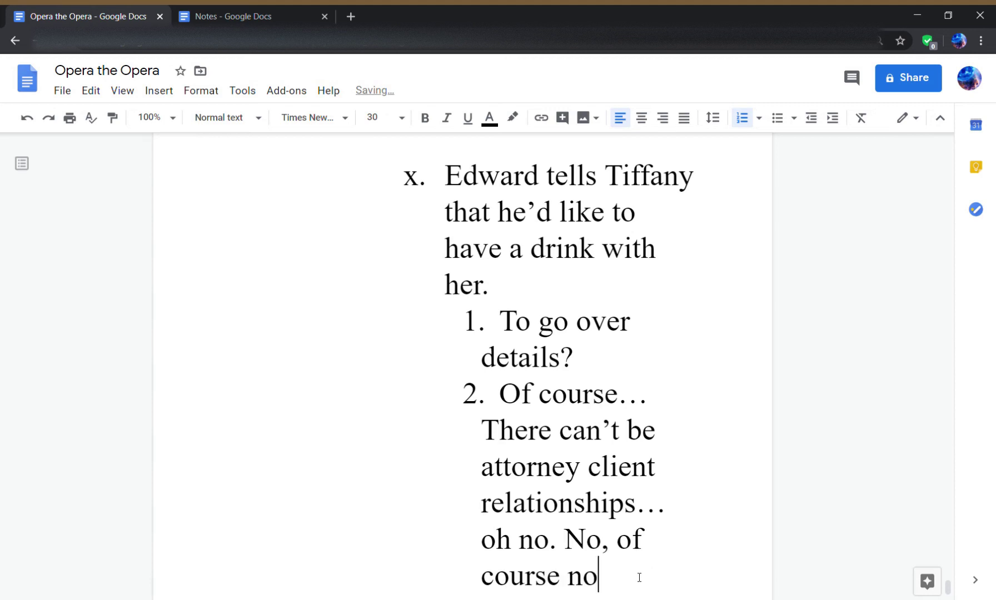
{"action": "type", "text": "t. I'd have to wait "}
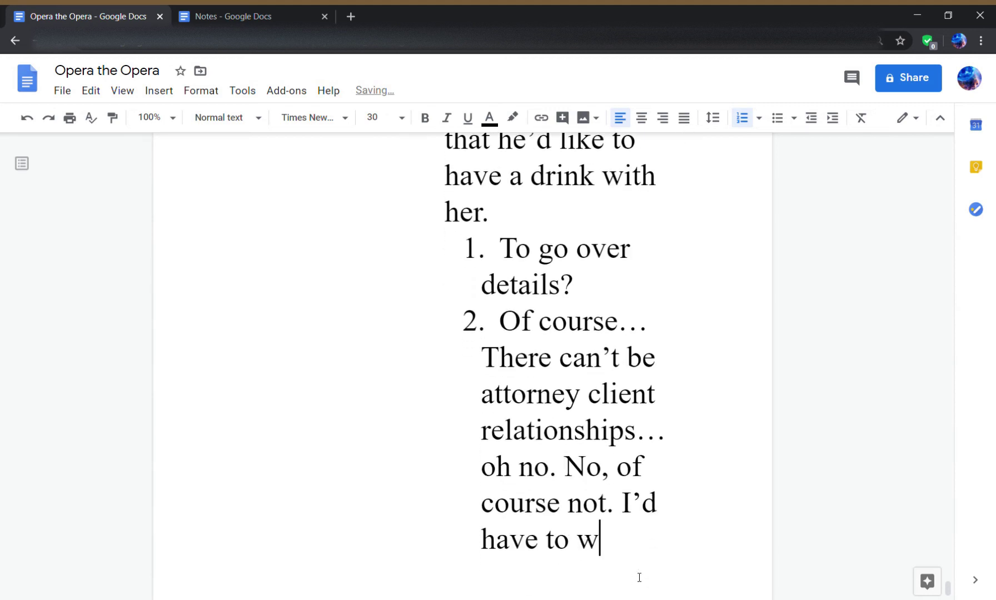
{"action": "type", "text": "until th"}
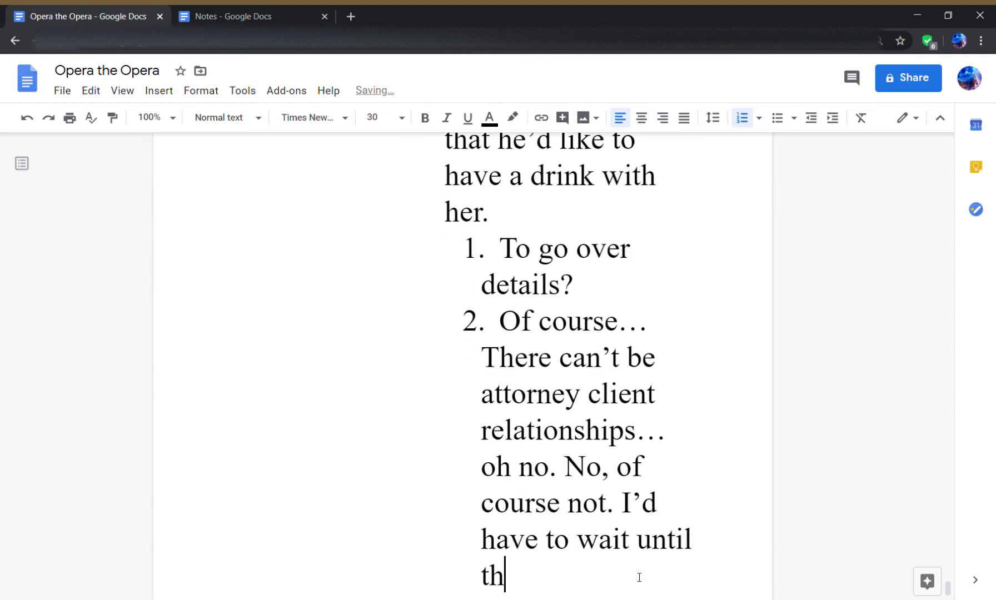
{"action": "key", "text": "BackSpace"}
{"action": "key", "text": "BackSpace"}
{"action": "type", "text": "things a"}
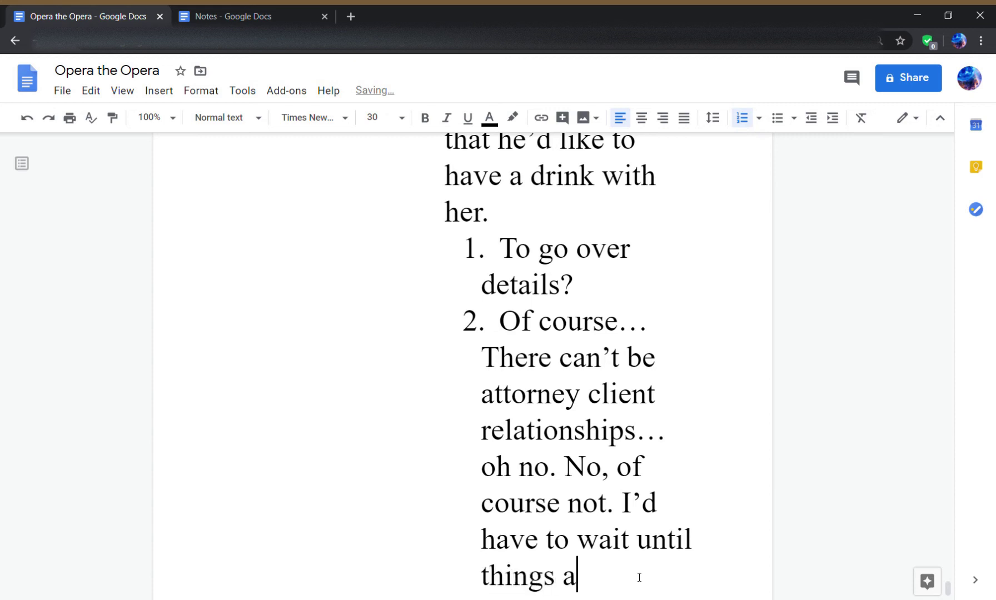
{"action": "type", "text": "re wrapped up"}
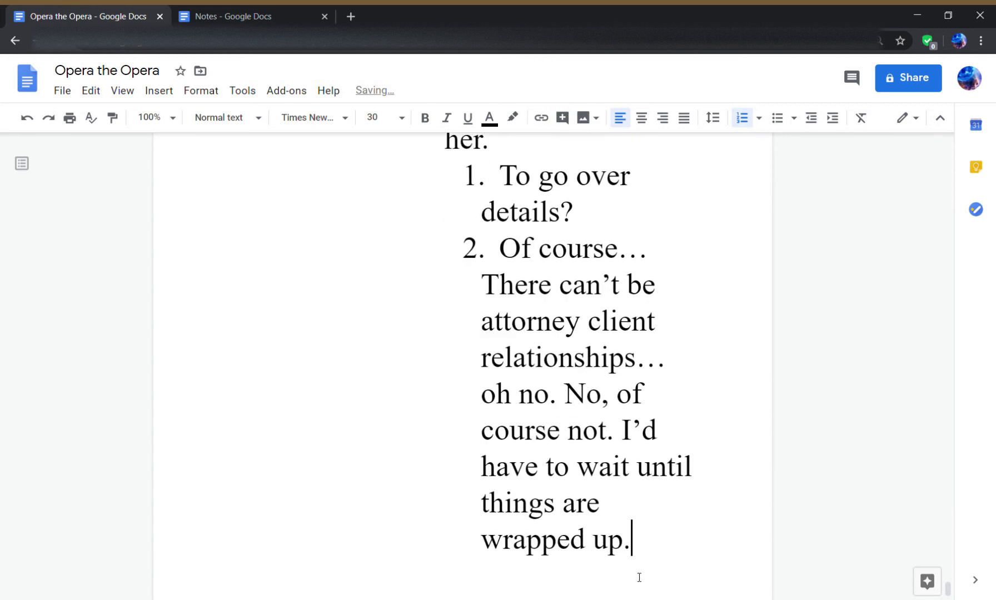
{"action": "type", "text": "."}
- Add an item one level below the attorney client sub-item, "Given to another lawyer.", and start another item after it
{"action": "key", "text": "Return"}
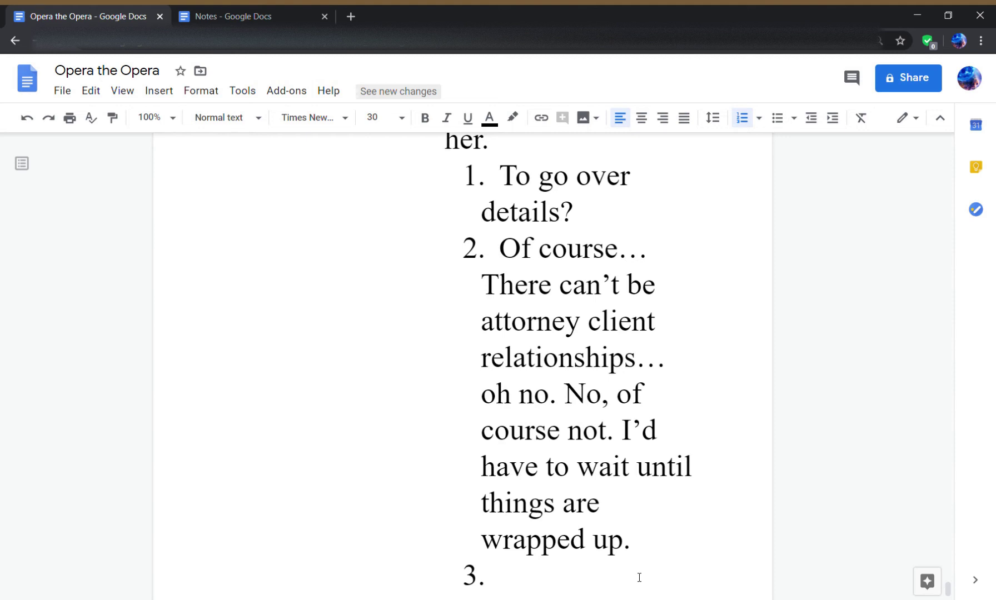
{"action": "key", "text": "Tab"}
{"action": "type", "text": "Giv"}
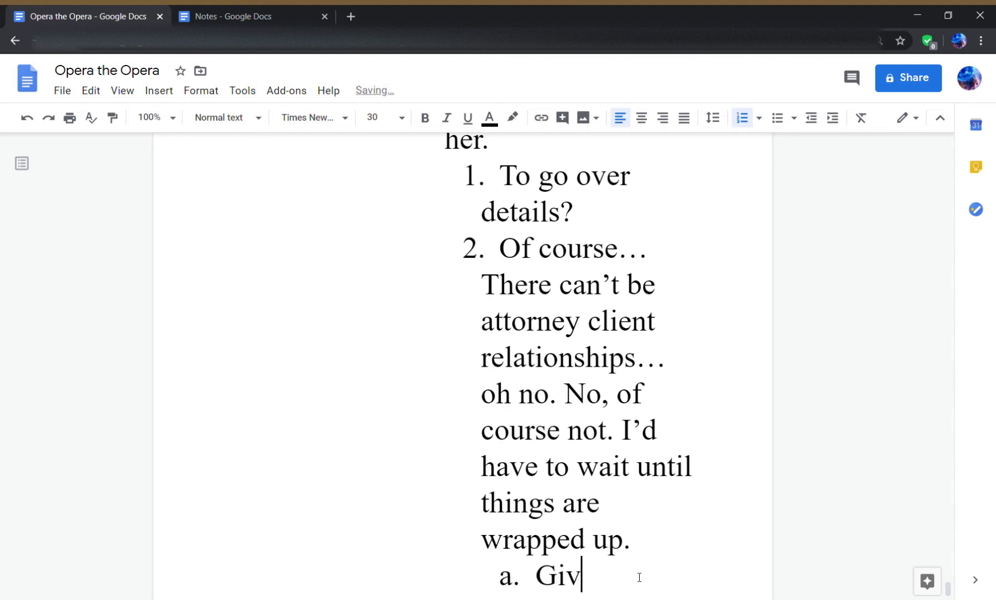
{"action": "type", "text": "en to another lawt"}
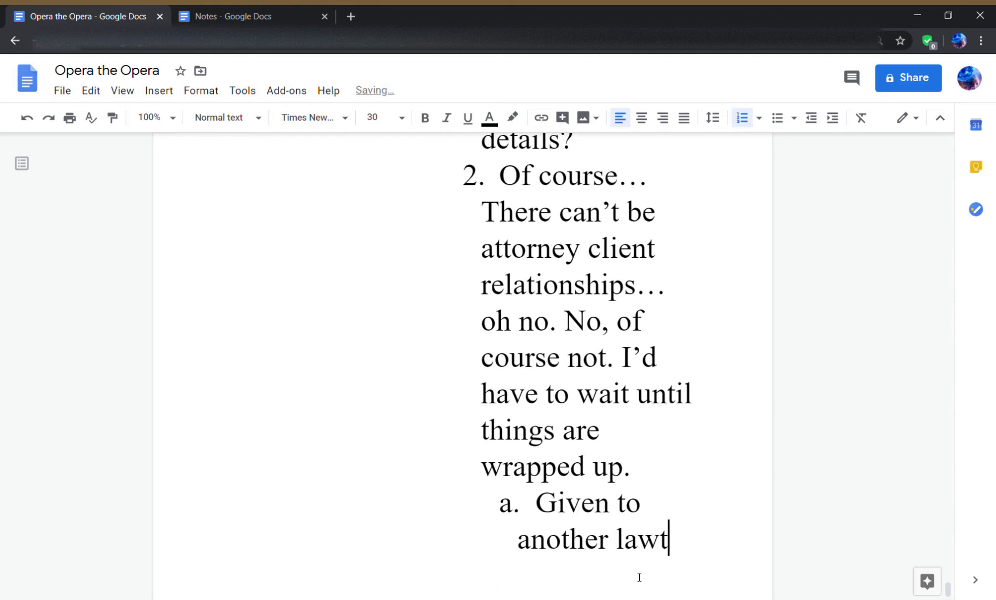
{"action": "key", "text": "BackSpace"}
{"action": "type", "text": "yer."}
{"action": "key", "text": "Return"}
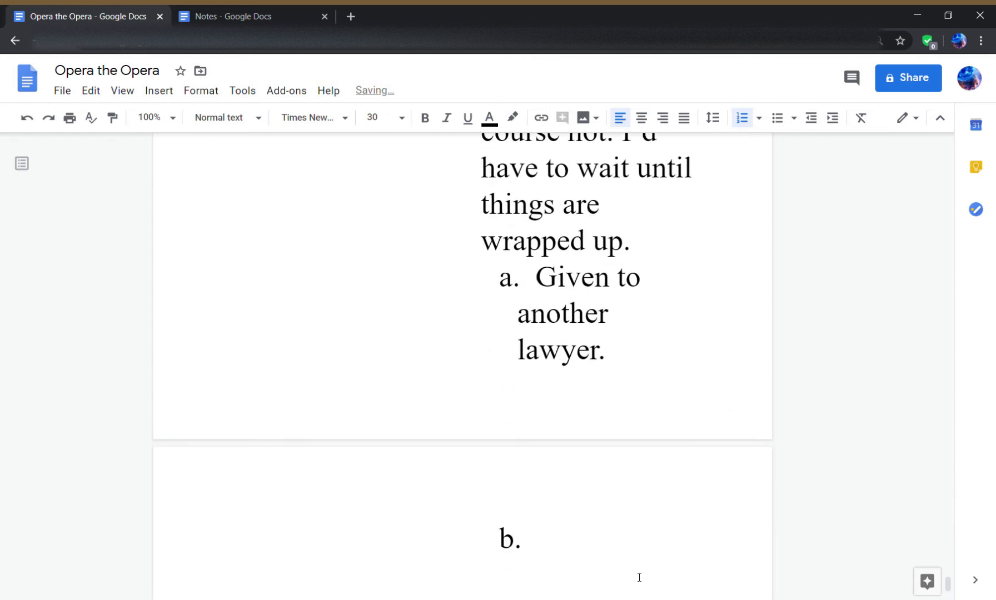
- Fill in the empty list item with "He suggests another lawyer." and start another item at the same level
{"action": "type", "text": "He s"}
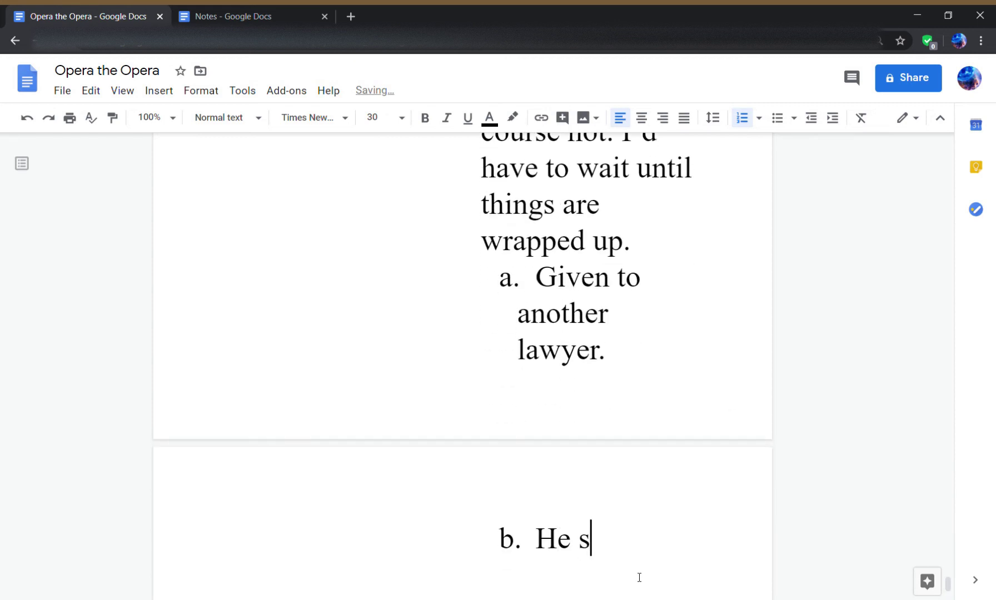
{"action": "type", "text": "uggests another lawyer."}
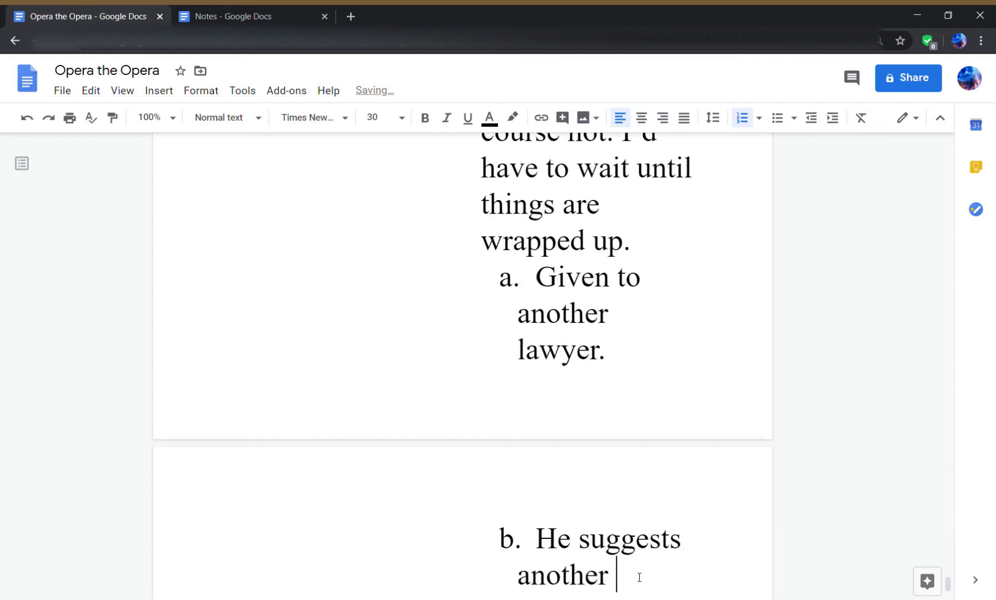
{"action": "key", "text": "Return"}
- Write the next item as "Monique thinks he's leaving her." and start another item after it at the same level
{"action": "type", "text": "Mo"}
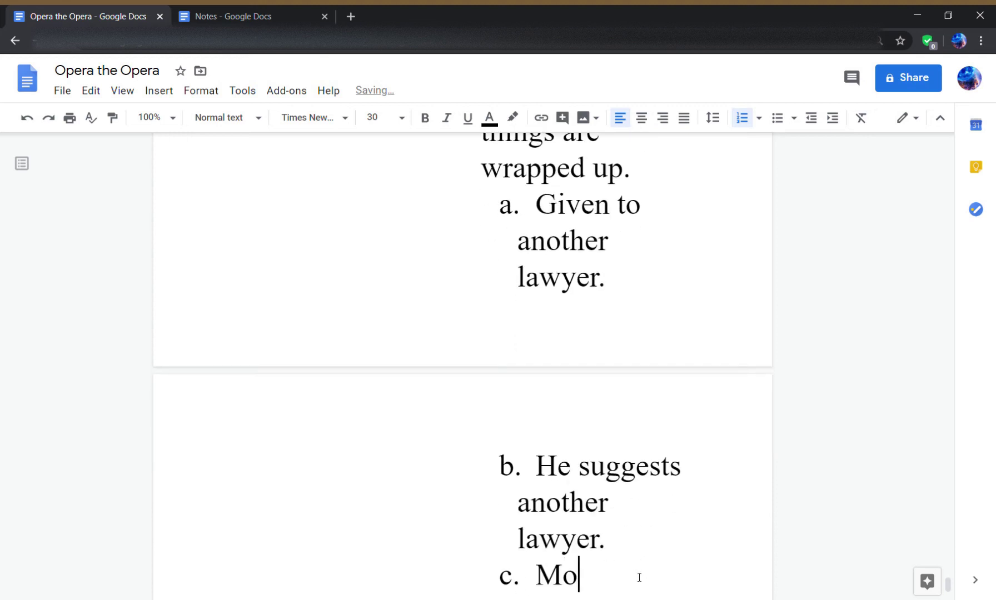
{"action": "type", "text": "nique think"}
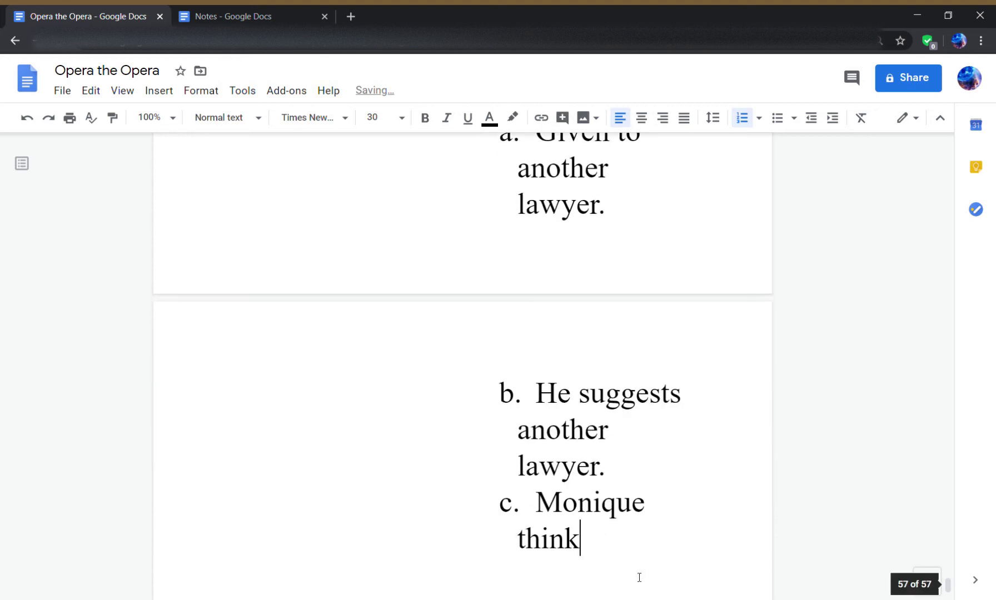
{"action": "type", "text": "s he's leavi"}
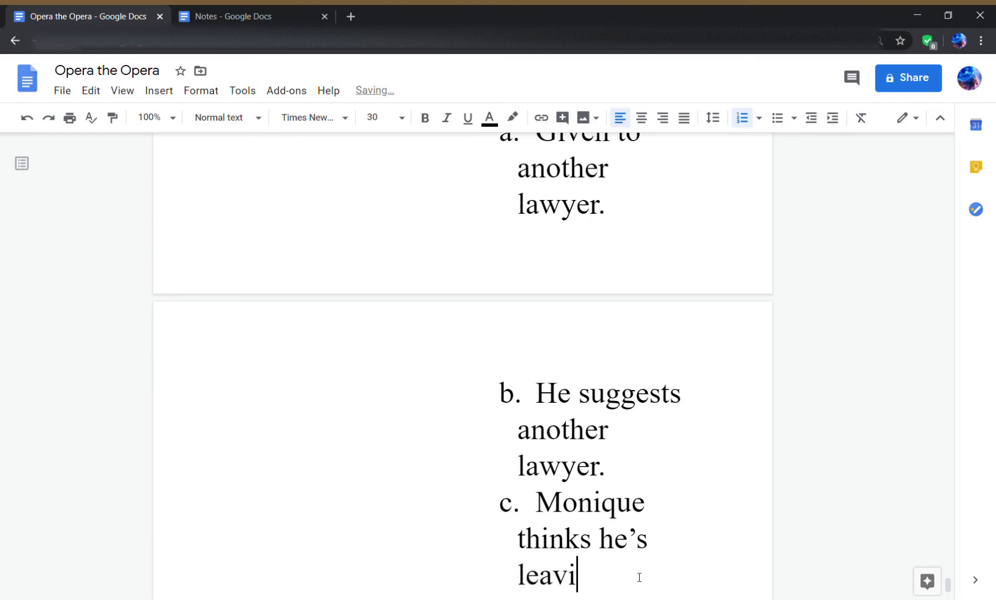
{"action": "type", "text": "ng the"}
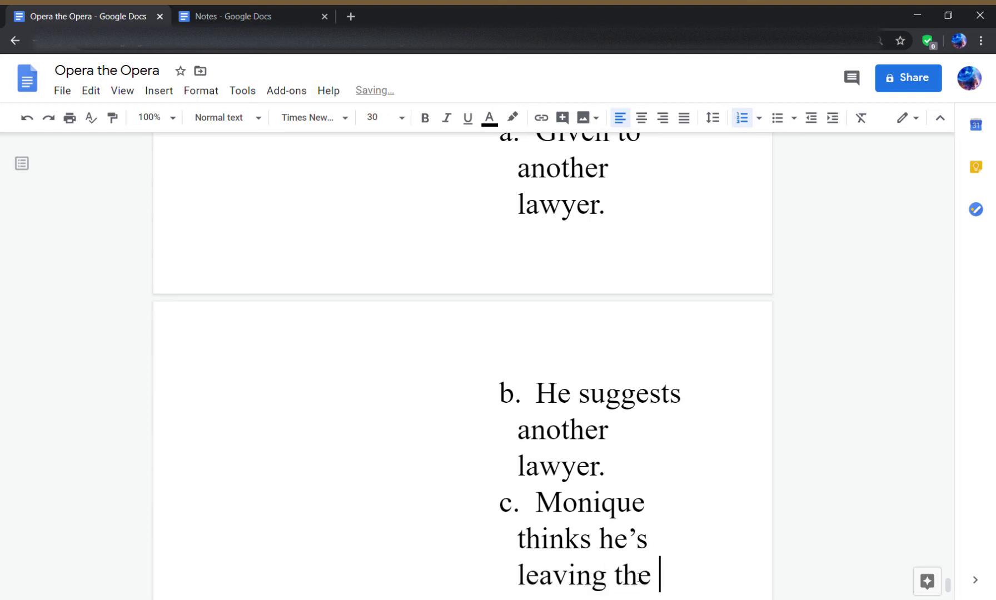
{"action": "key", "text": "BackSpace"}
{"action": "key", "text": "BackSpace"}
{"action": "key", "text": "BackSpace"}
{"action": "key", "text": "BackSpace"}
{"action": "type", "text": "her."}
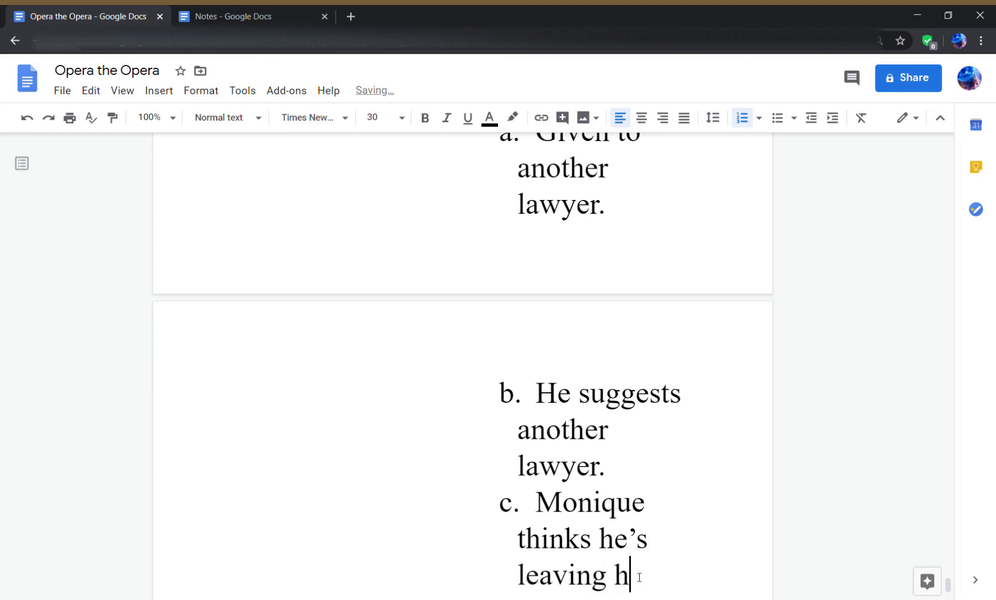
{"action": "key", "text": "Return"}
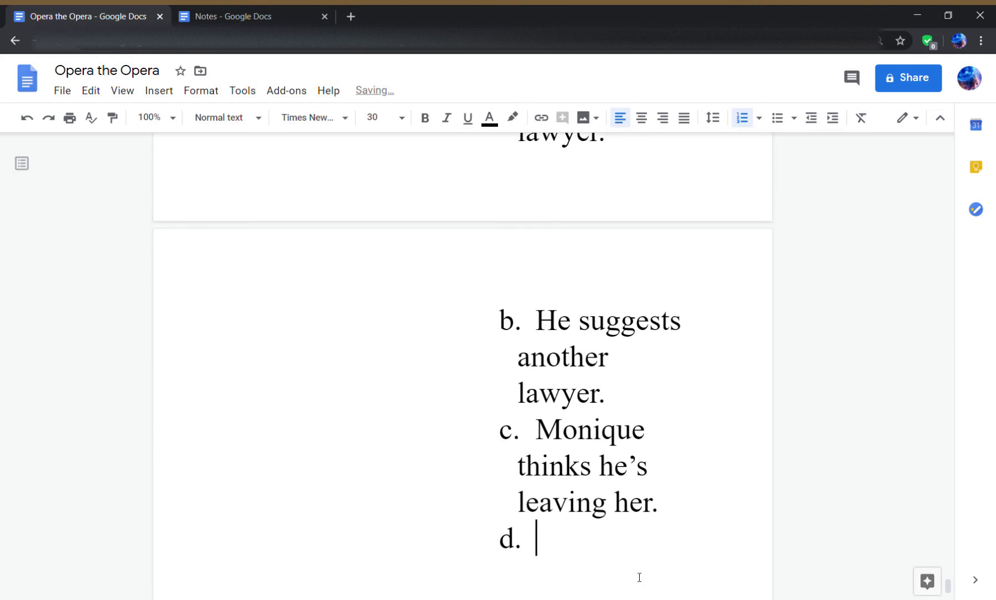
- Write outline item d, "She gets upset.", and item e, "Peter tries to console but she states her regret."
{"action": "type", "text": "She gets upse"}
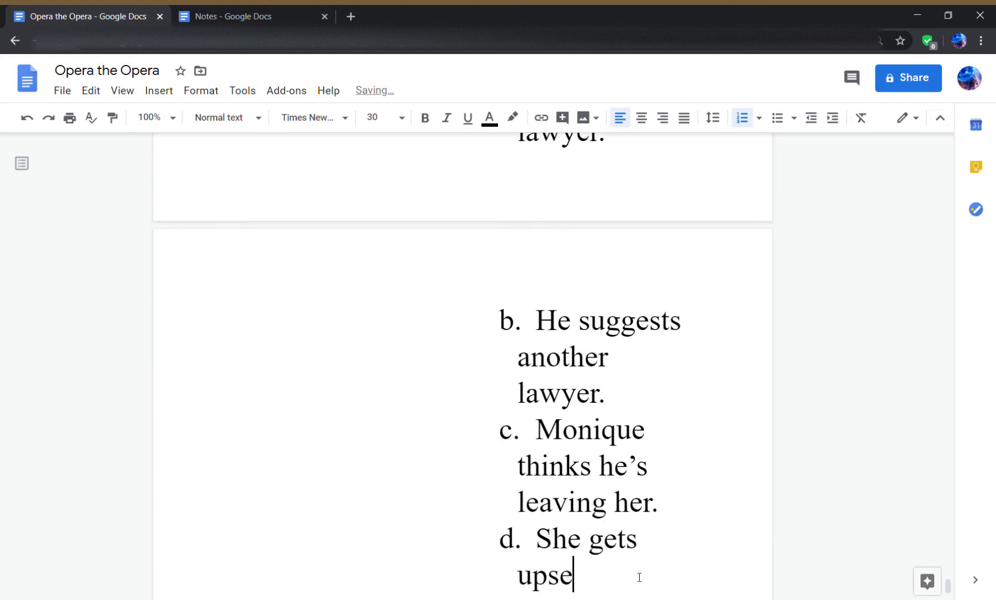
{"action": "type", "text": "t."}
{"action": "key", "text": "Return"}
{"action": "type", "text": "Peter"}
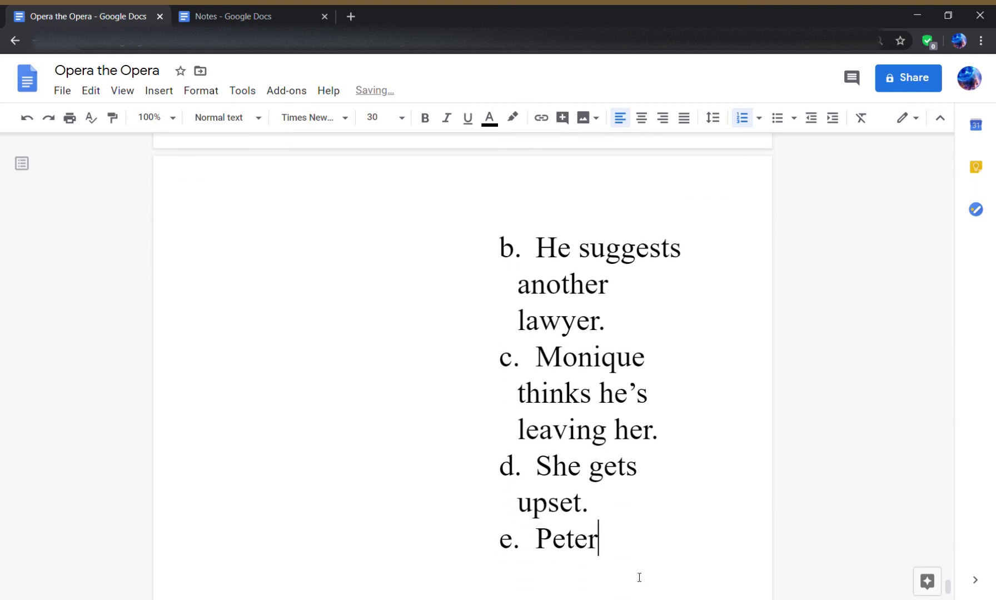
{"action": "type", "text": " tries to cons"}
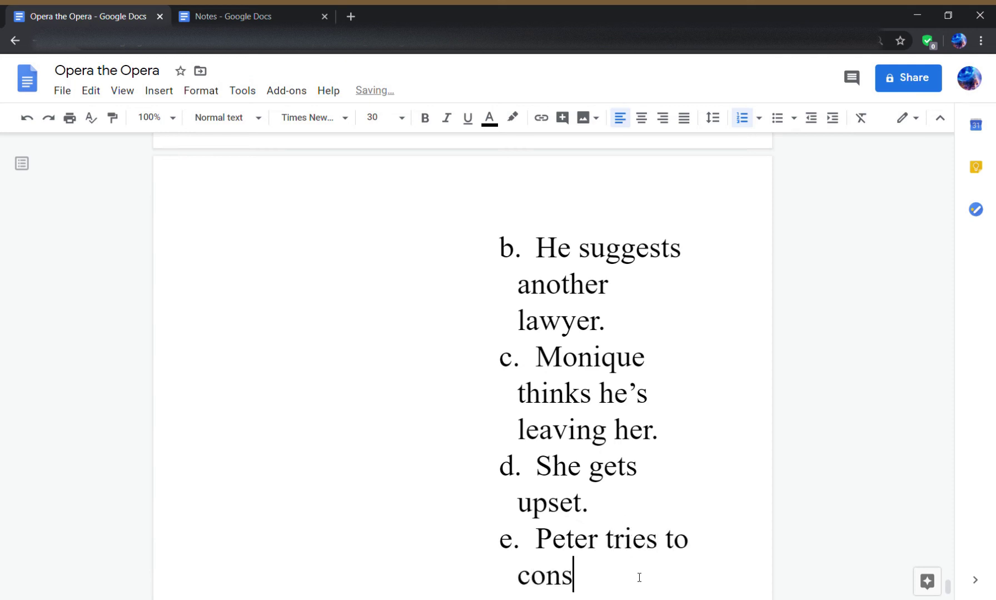
{"action": "type", "text": "ole but"}
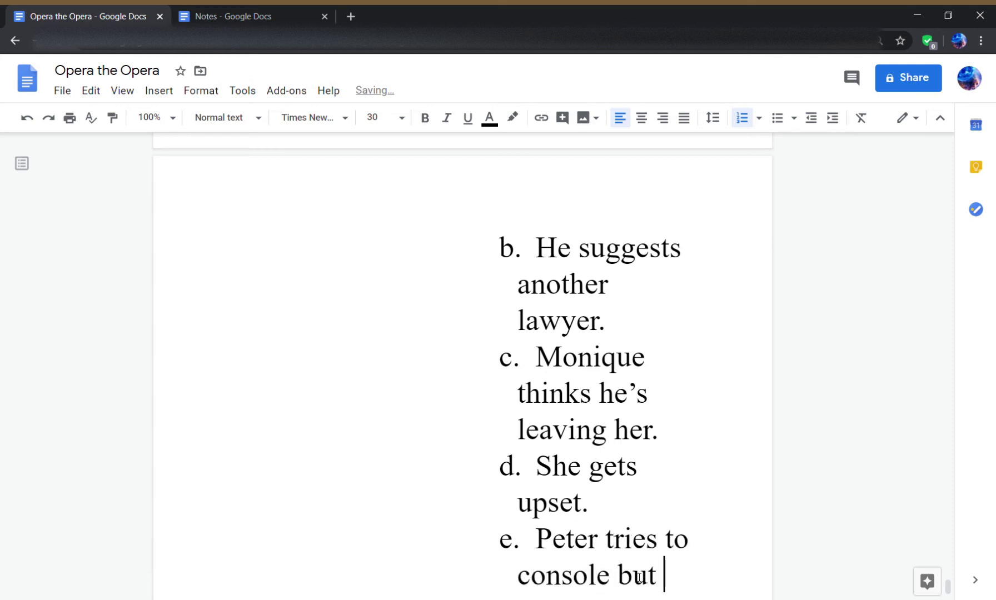
{"action": "type", "text": " she state"}
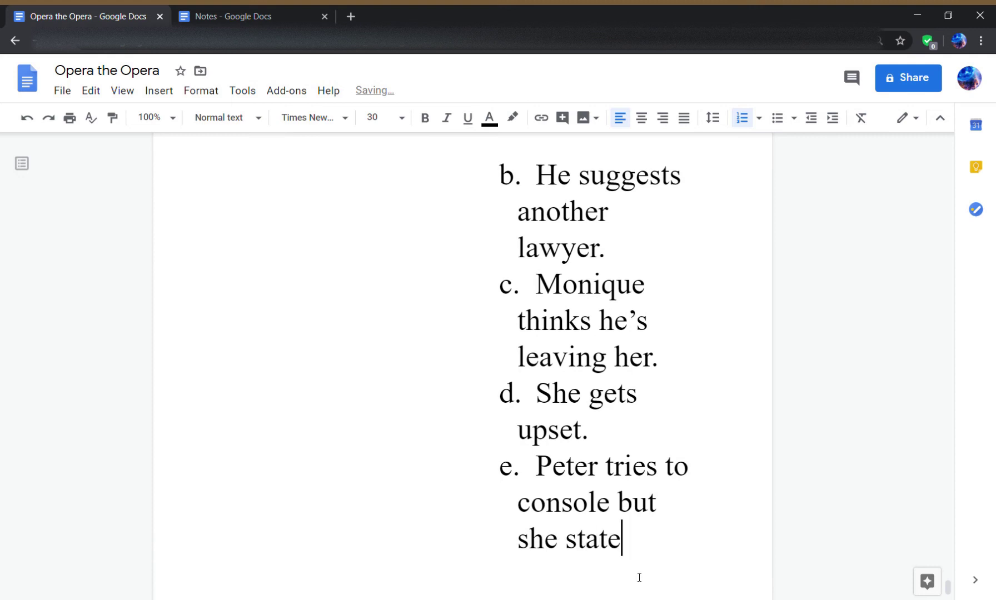
{"action": "type", "text": "s her regret"}
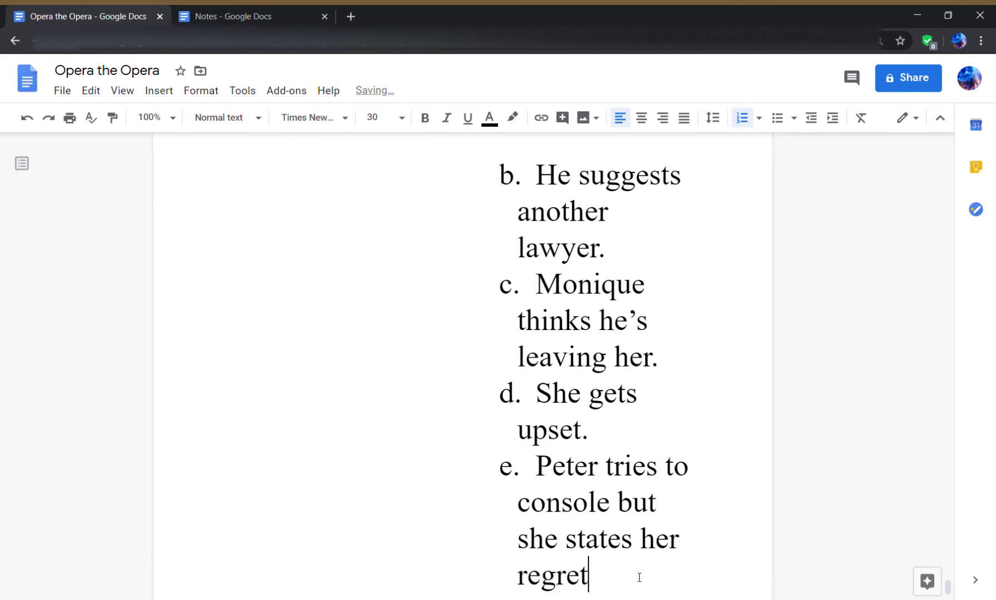
{"action": "type", "text": "."}
{"action": "key", "text": "Return"}
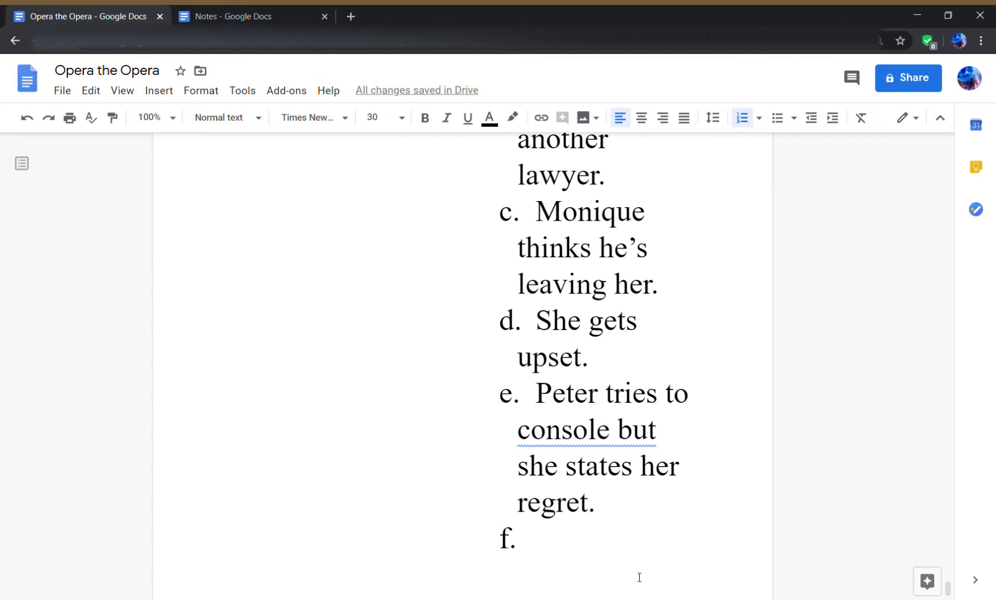
- Outdent the empty item two levels and write "Mister Ming declares he’ll fund the project only if you keep it all as it is!"
{"action": "key", "text": "shift+Tab"}
{"action": "key", "text": "shift+Tab"}
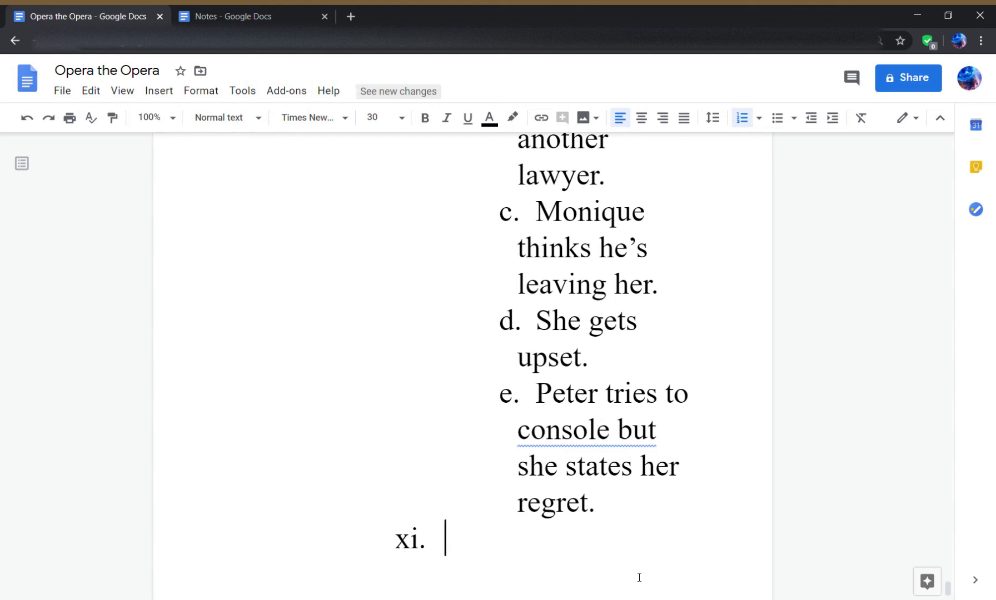
{"action": "type", "text": "Mister Ming d"}
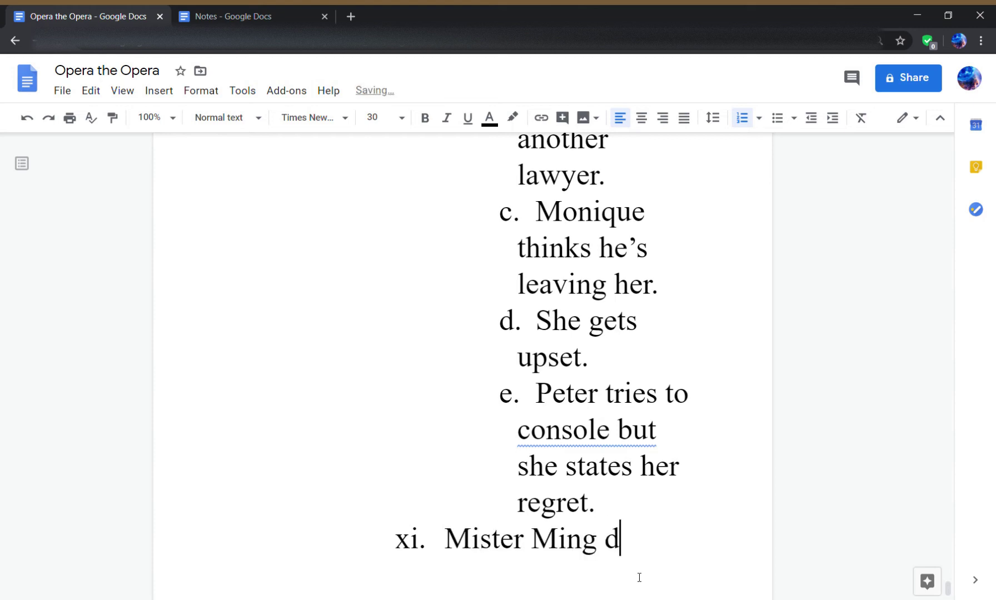
{"action": "type", "text": "eclares he'll f"}
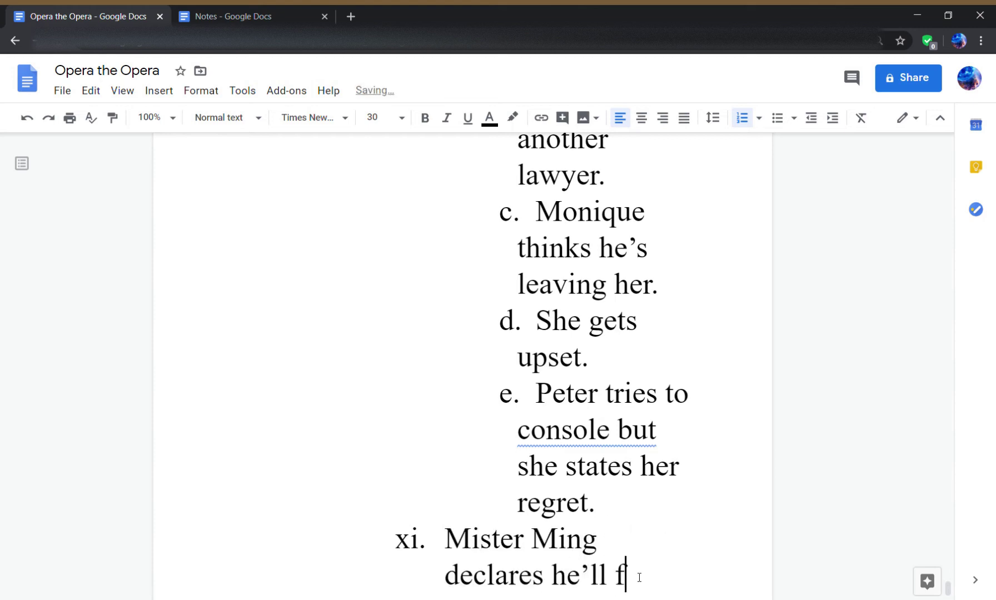
{"action": "type", "text": "und the proje"}
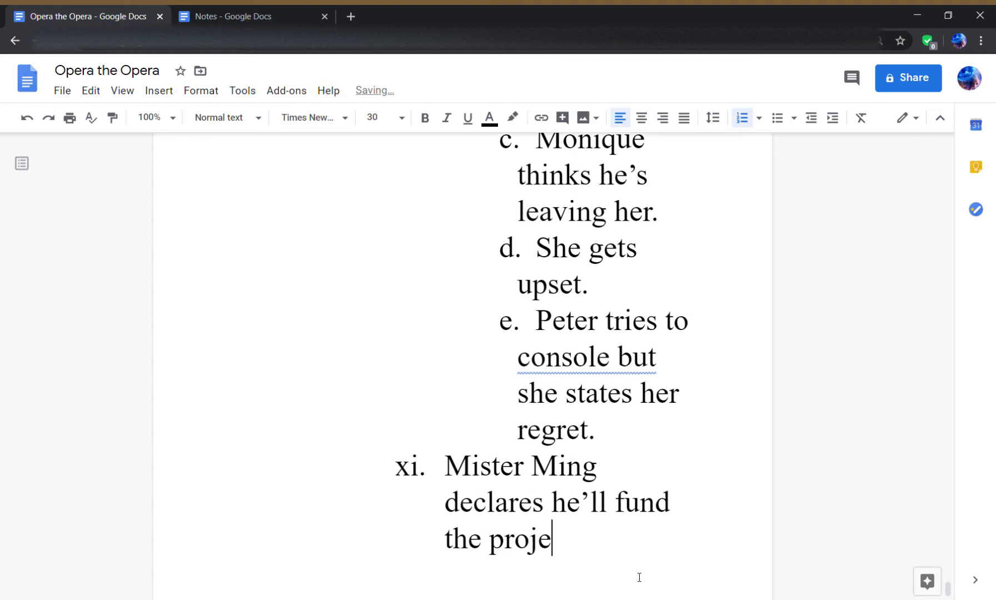
{"action": "type", "text": "ct as"}
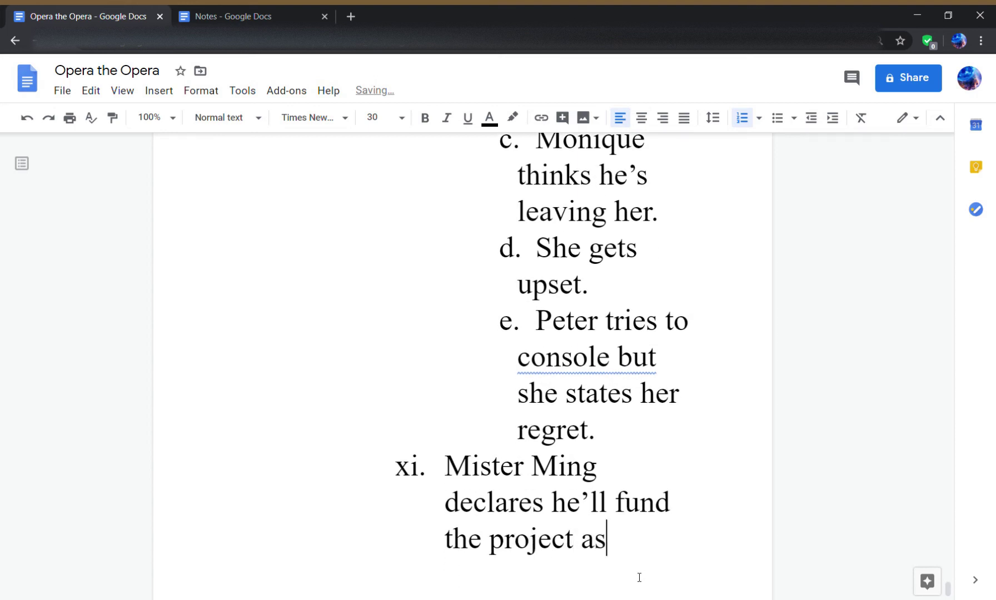
{"action": "key", "text": "BackSpace"}
{"action": "key", "text": "BackSpace"}
{"action": "type", "text": "only if you k"}
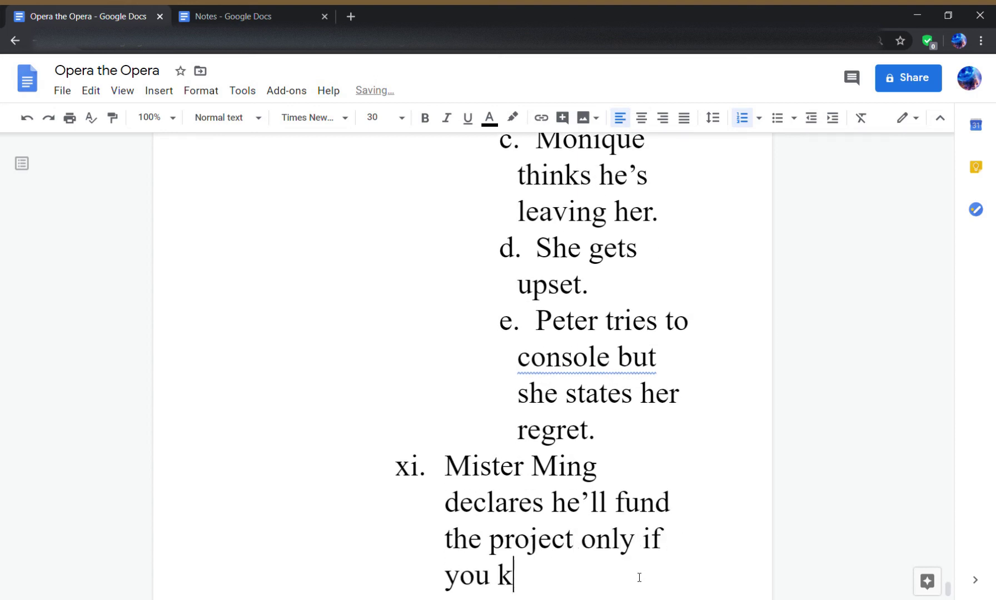
{"action": "type", "text": "eep it all as it "}
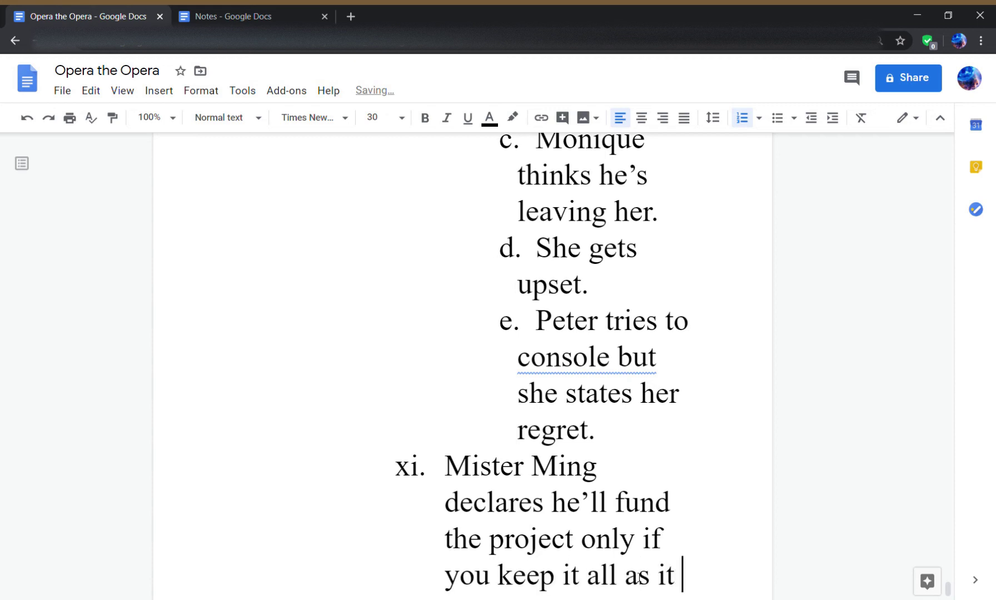
{"action": "type", "text": "is.!"}
{"action": "key", "text": "Return"}
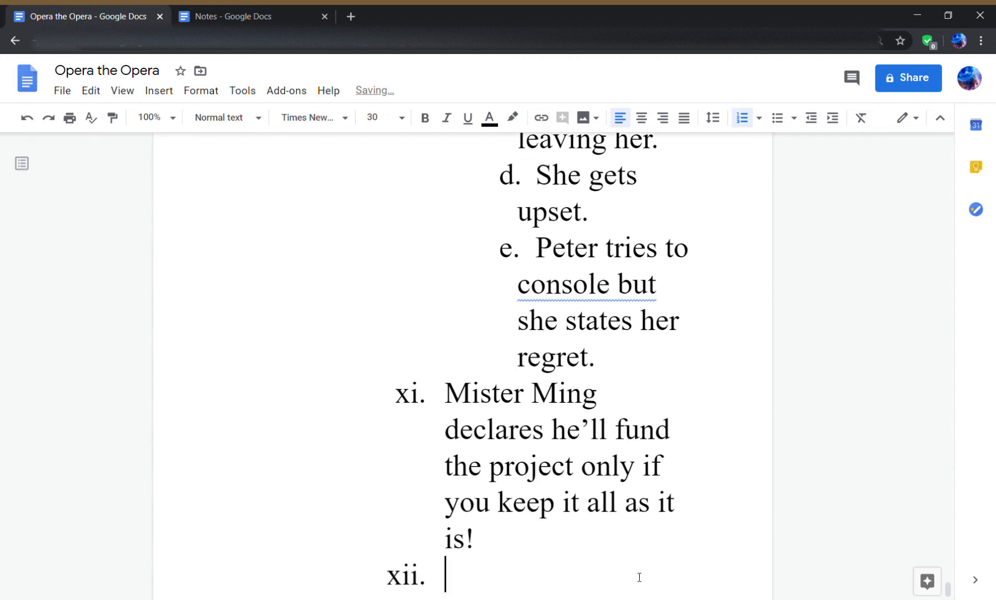
- Write item xii, "We’re locked into act V.", and outdent the empty item after it by two levels
{"action": "type", "text": "We're loc"}
{"action": "type", "text": "ked into the"}
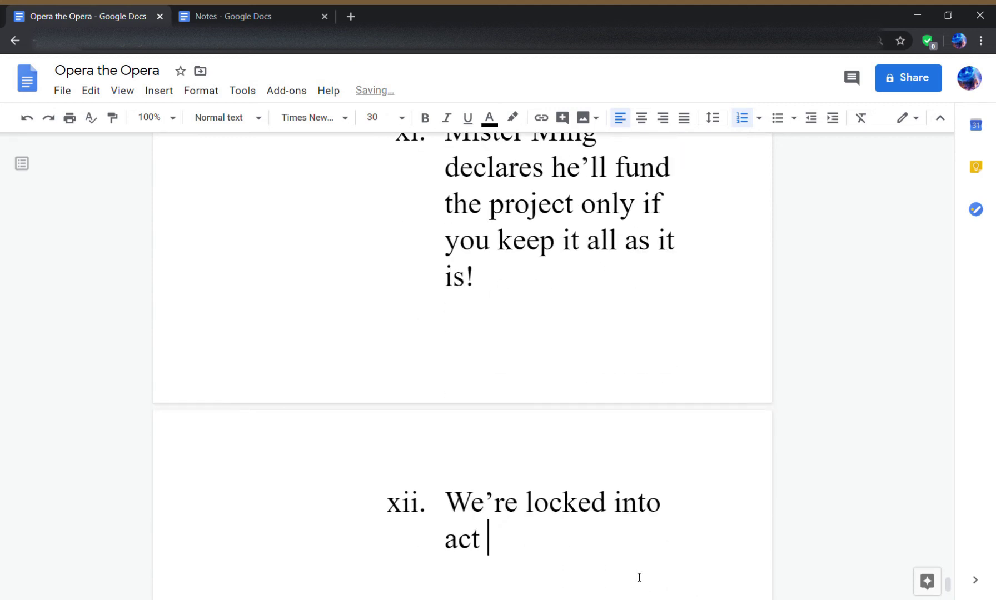
{"action": "type", "text": " 5"}
{"action": "key", "text": "BackSpace"}
{"action": "type", "text": "V."}
{"action": "key", "text": "Return"}
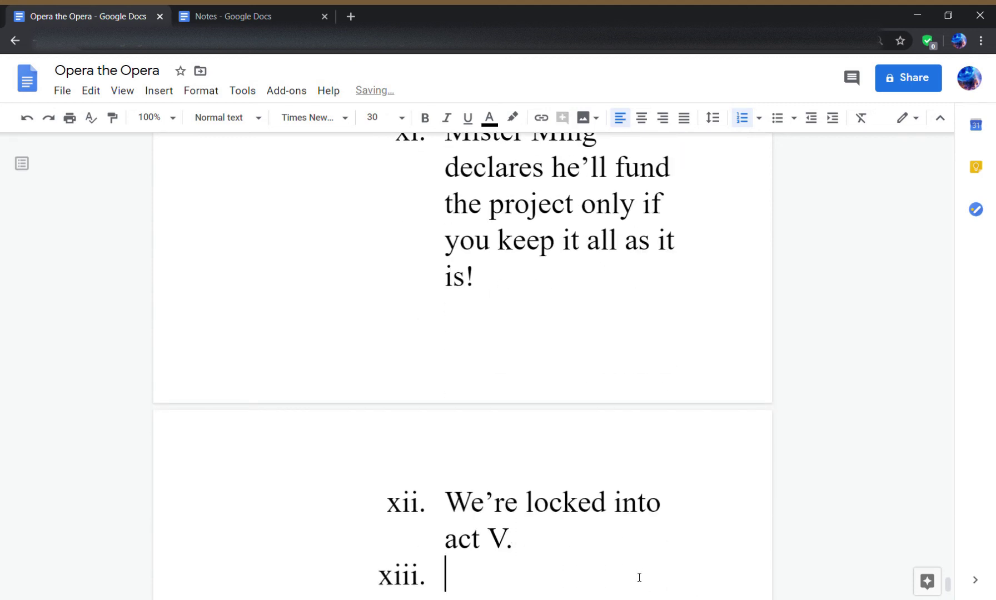
{"action": "key", "text": "shift+Tab"}
{"action": "key", "text": "shift+Tab"}
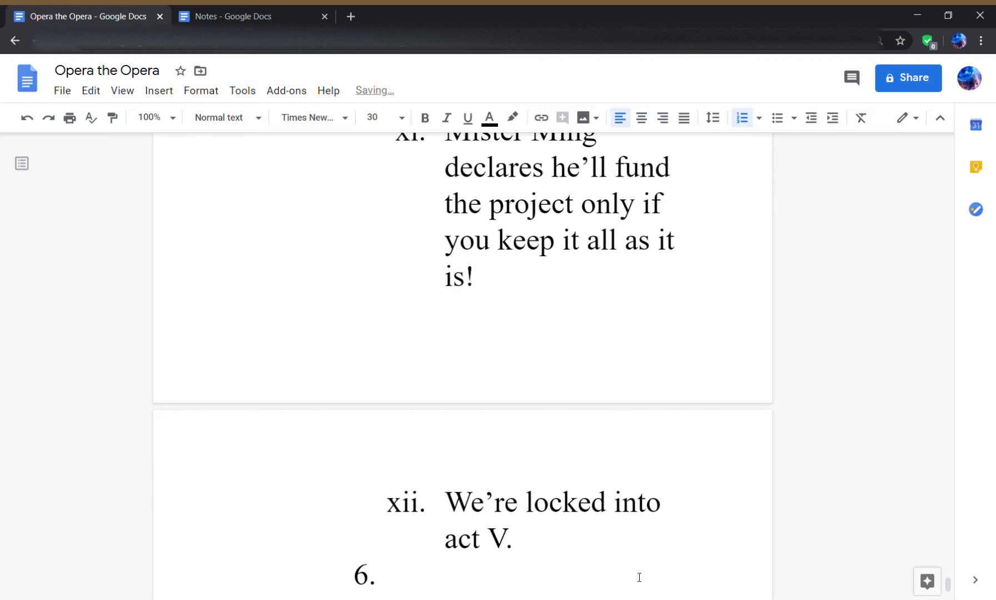
- Review the preceding outline pages to check the order and nesting of the items leading up to Act V
{"action": "scroll", "coordinate": [639, 577], "scroll_direction": "up", "scroll_amount": 20}
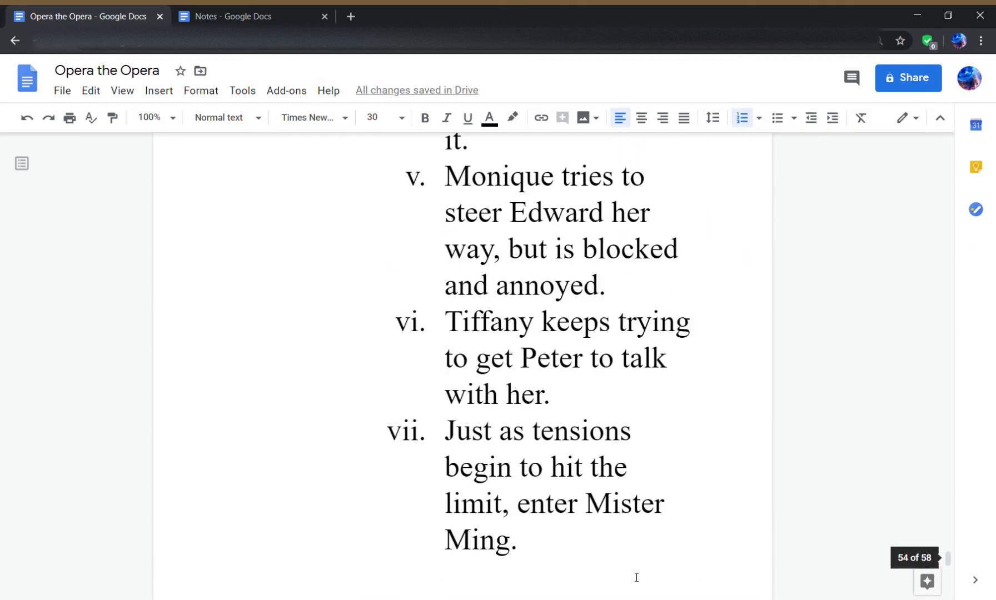
{"action": "scroll", "coordinate": [637, 578], "scroll_direction": "up", "scroll_amount": 20}
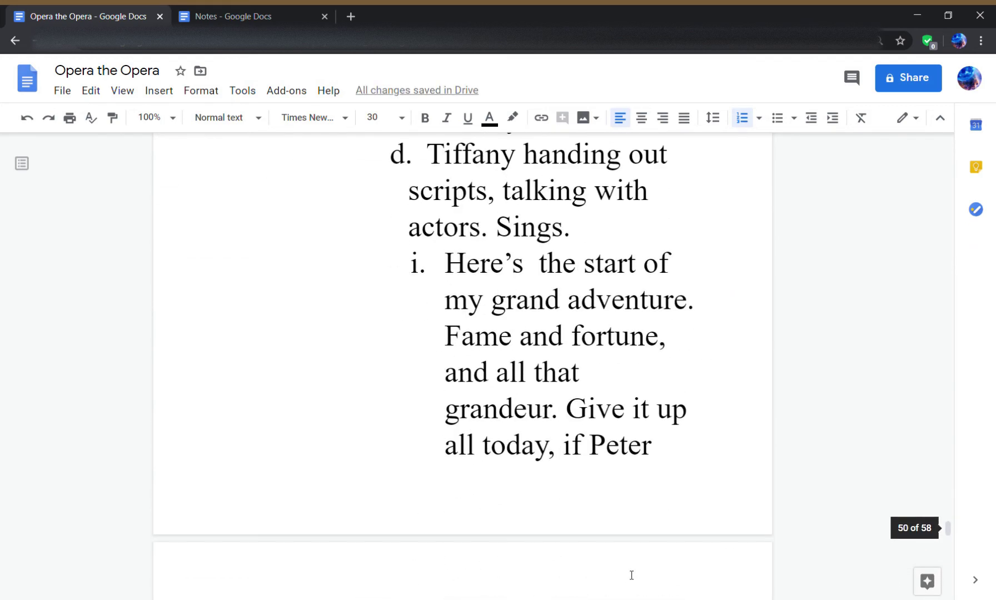
{"action": "scroll", "coordinate": [632, 576], "scroll_direction": "up", "scroll_amount": 20}
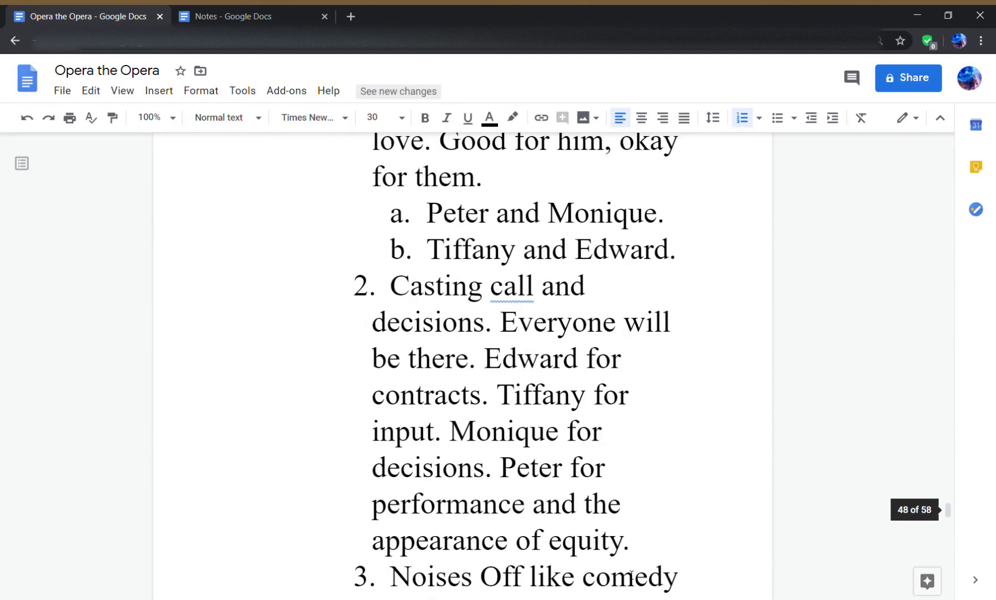
{"action": "scroll", "coordinate": [631, 576], "scroll_direction": "up", "scroll_amount": 15}
{"action": "scroll", "coordinate": [623, 584], "scroll_direction": "down", "scroll_amount": 20}
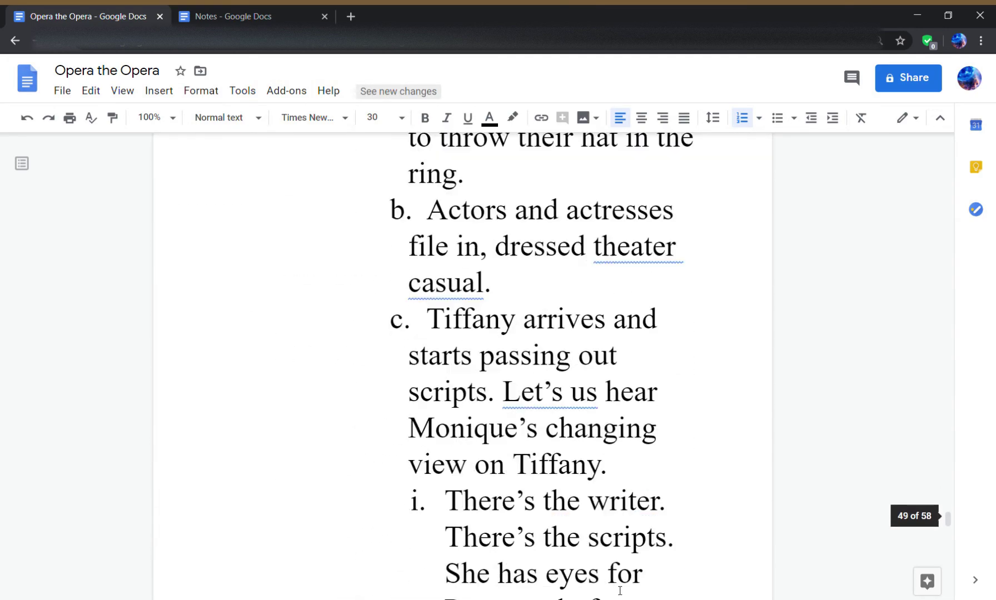
{"action": "scroll", "coordinate": [620, 591], "scroll_direction": "down", "scroll_amount": 15}
{"action": "scroll", "coordinate": [617, 594], "scroll_direction": "down", "scroll_amount": 20}
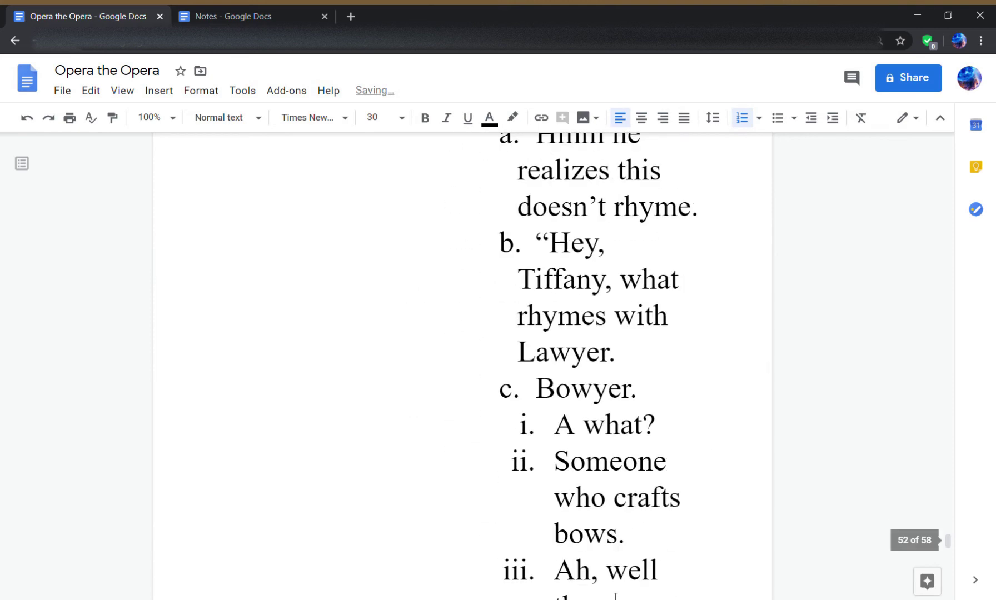
{"action": "scroll", "coordinate": [615, 595], "scroll_direction": "down", "scroll_amount": 20}
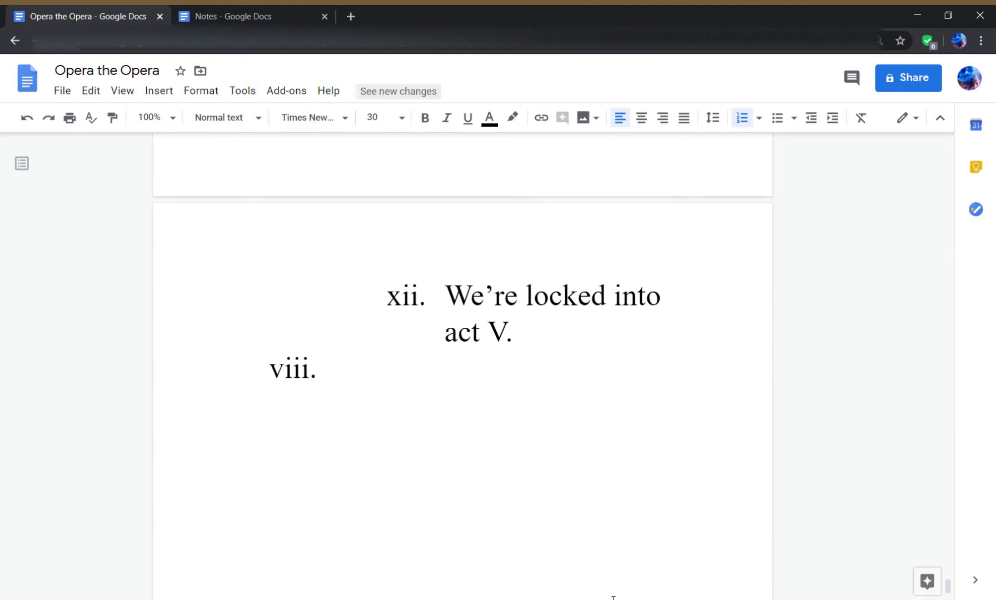
- Write "Act V." as outline entry viii and start an indented numbered sub-item beneath it
{"action": "type", "text": "Act"}
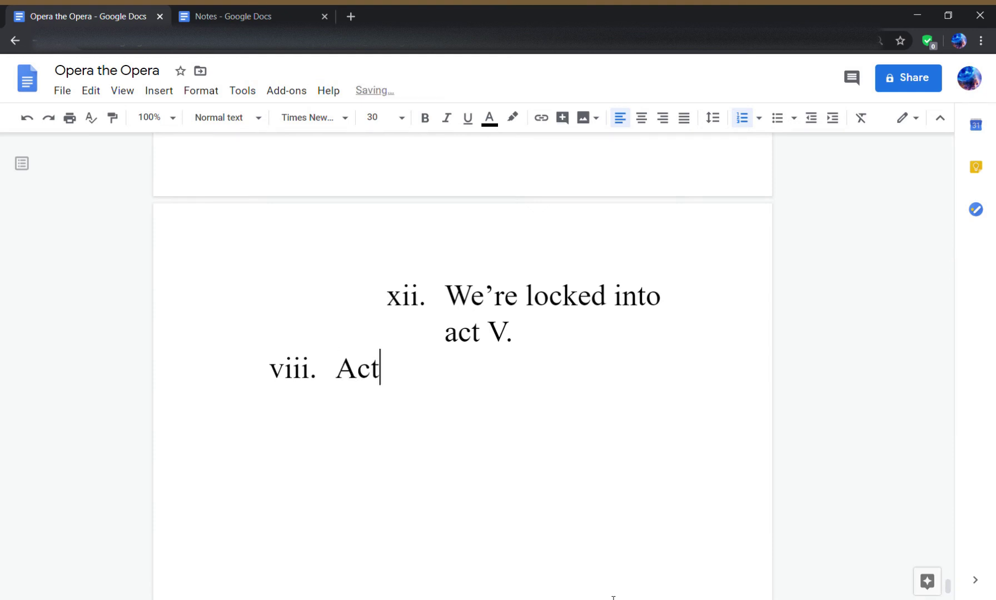
{"action": "type", "text": " V."}
{"action": "key", "text": "Return"}
{"action": "key", "text": "Tab"}
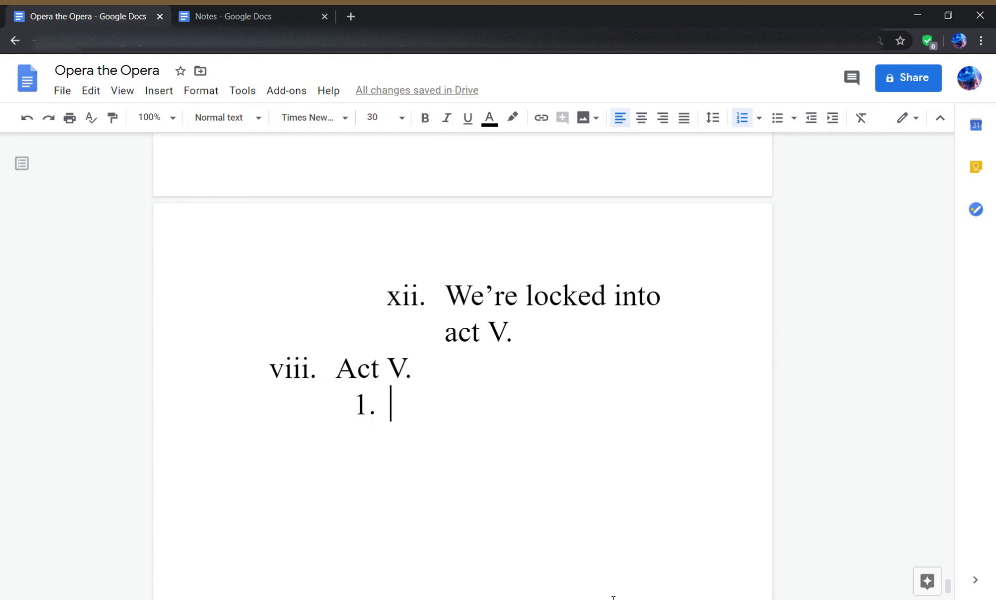
- Write the first two sub-items of Act V: "The show must go on." and "Literally."
{"action": "type", "text": "The sho"}
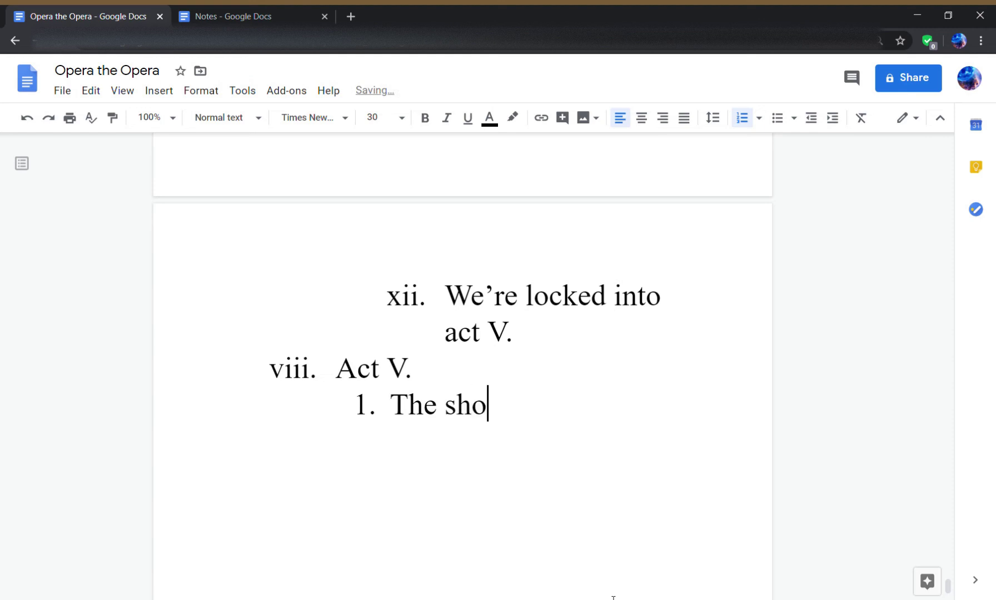
{"action": "type", "text": "w must go on."}
{"action": "key", "text": "Return"}
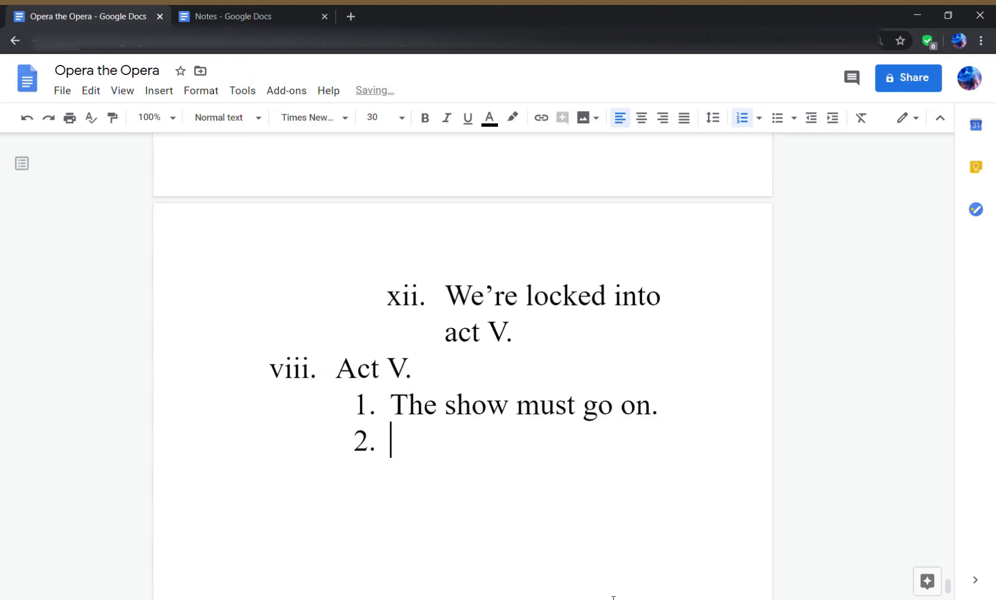
{"action": "type", "text": "Literally."}
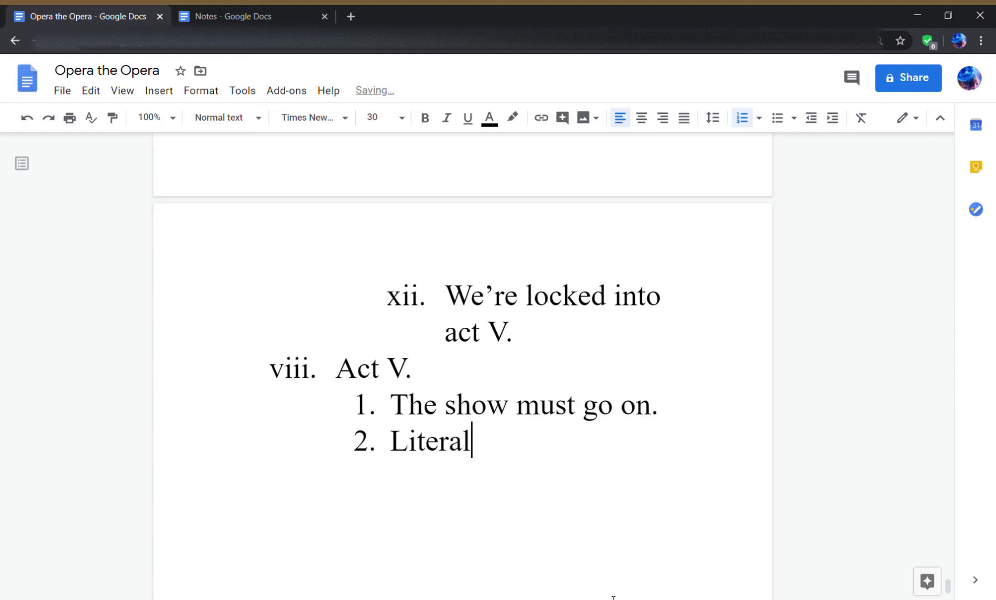
{"action": "key", "text": "Return"}
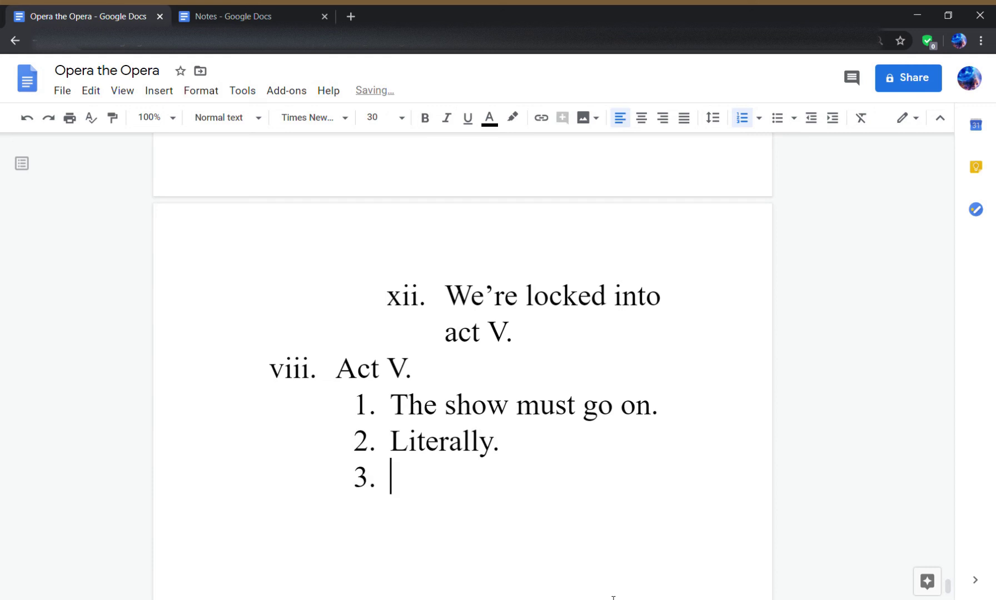
- Write the third sub-item of Act V: "We’re backstage with the cast and crew, etc."
{"action": "type", "text": "We’re"}
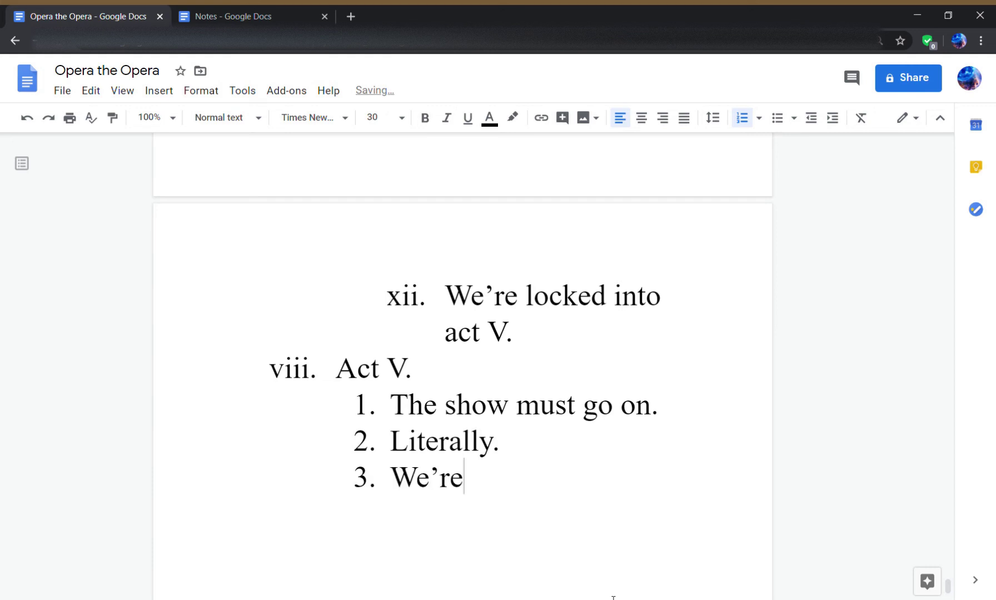
{"action": "type", "text": " back s"}
{"action": "key", "text": "BackSpace"}
{"action": "key", "text": "BackSpace"}
{"action": "type", "text": "stage "}
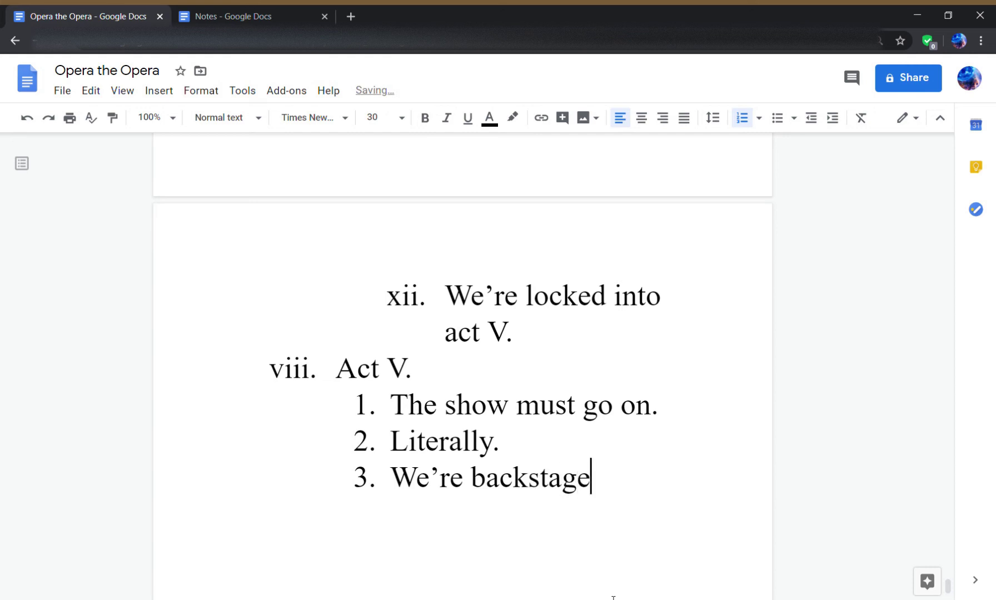
{"action": "type", "text": "with the c"}
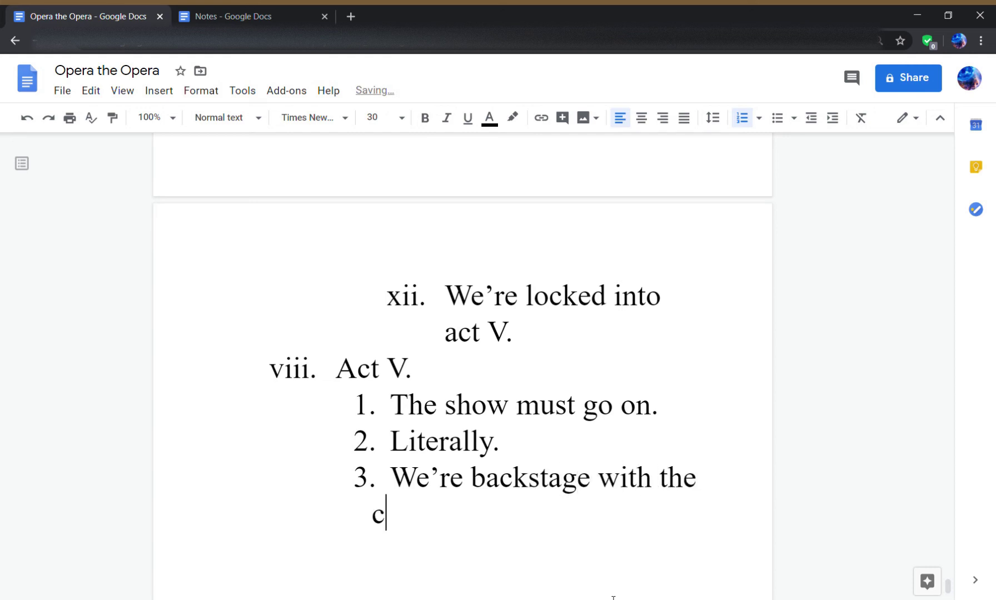
{"action": "type", "text": "ast and c"}
{"action": "type", "text": ", etc,"}
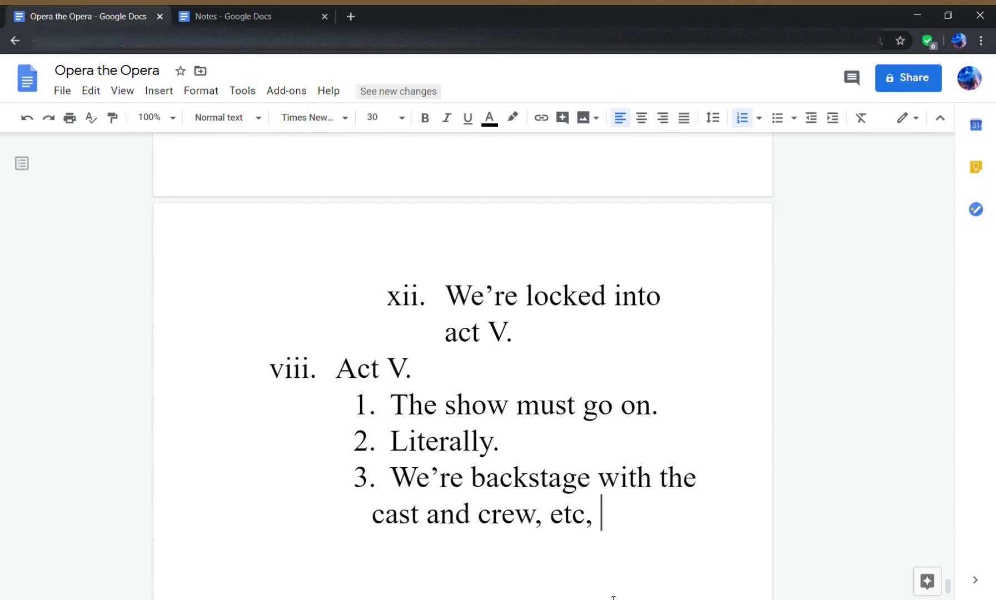
{"action": "key", "text": "BackSpace"}
{"action": "key", "text": "BackSpace"}
{"action": "type", "text": "."}
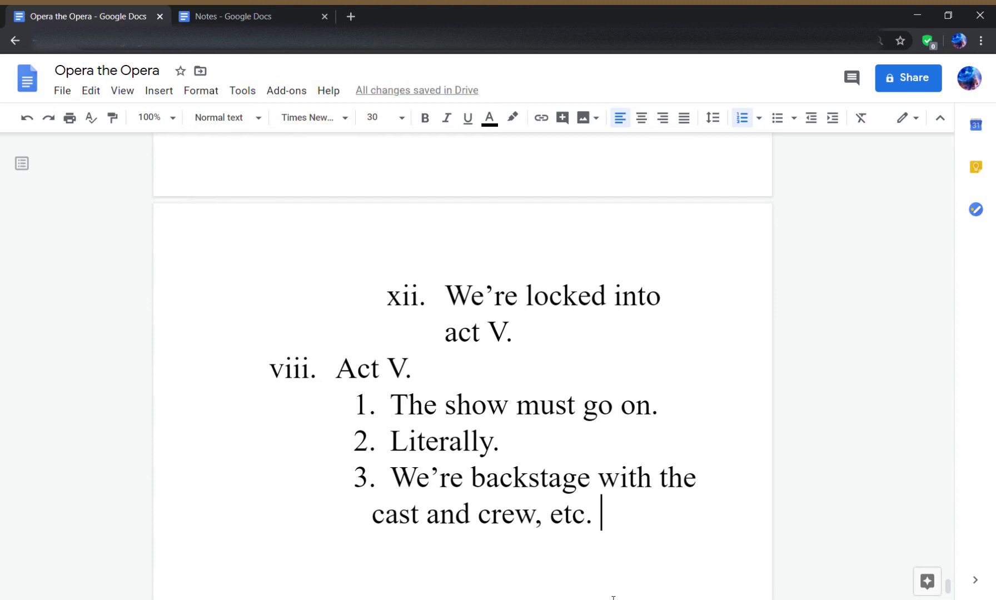
- Extend the third sub-item of Act V with "Costumes and such. It looks good."
{"action": "type", "text": " Costume"}
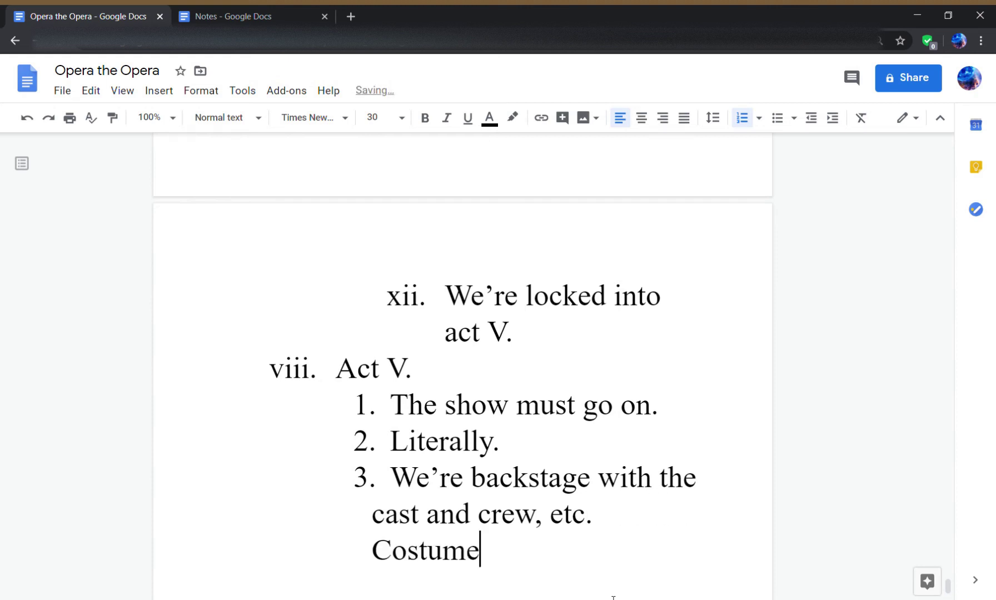
{"action": "type", "text": "s, and"}
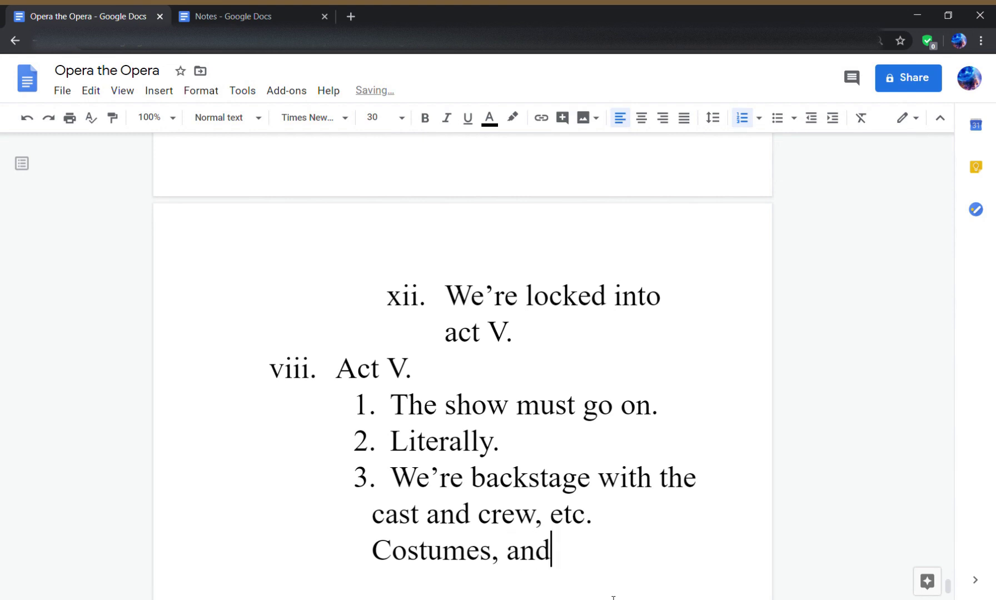
{"action": "key", "text": "BackSpace"}
{"action": "key", "text": "BackSpace"}
{"action": "key", "text": "BackSpace"}
{"action": "type", "text": "and such"}
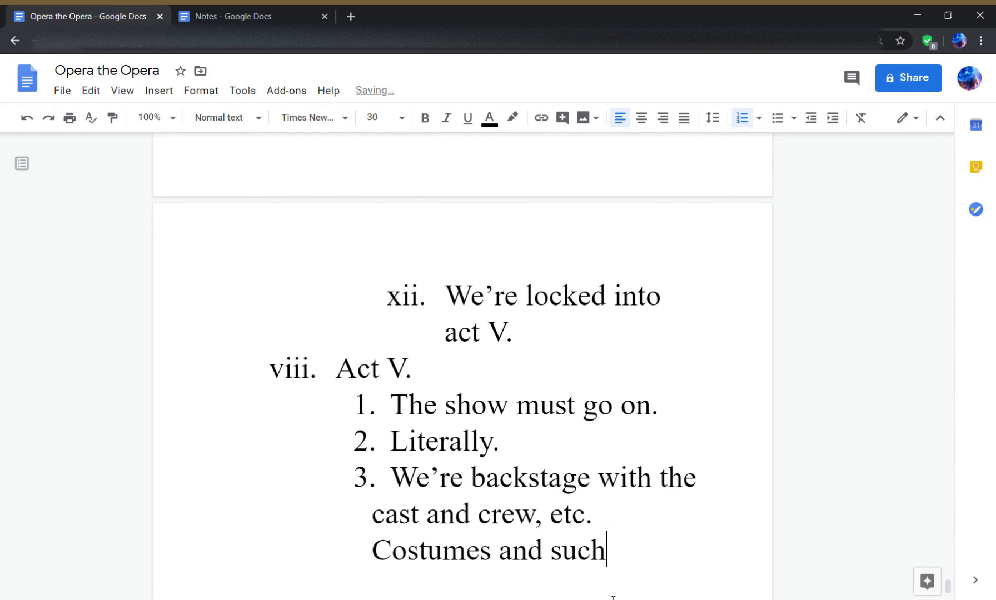
{"action": "type", "text": ". It lo"}
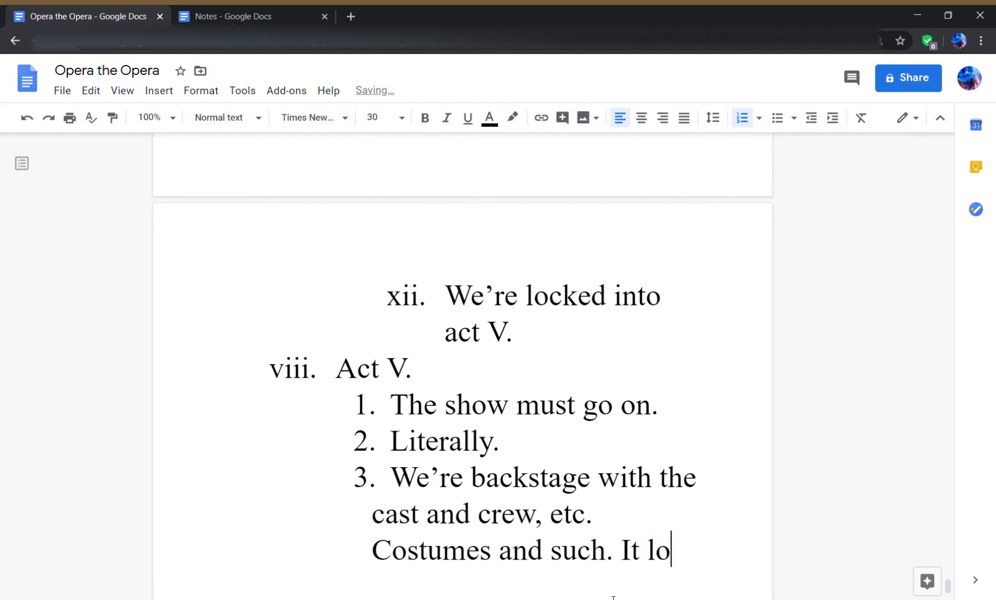
{"action": "type", "text": "oks good."}
{"action": "key", "text": "Return"}
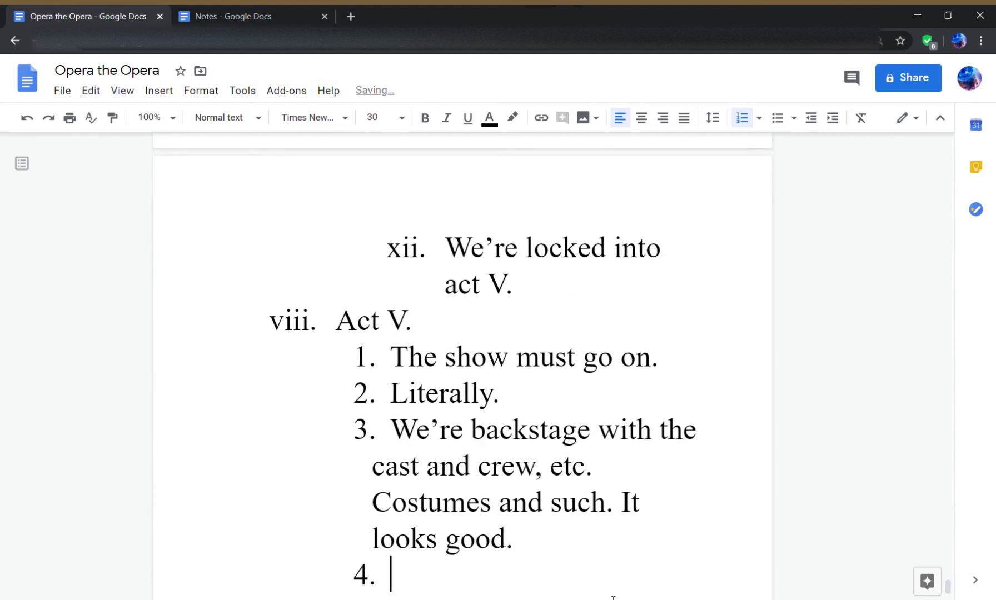
- Write the fourth sub-item of Act V: "Opening night."
{"action": "type", "text": "Opening"}
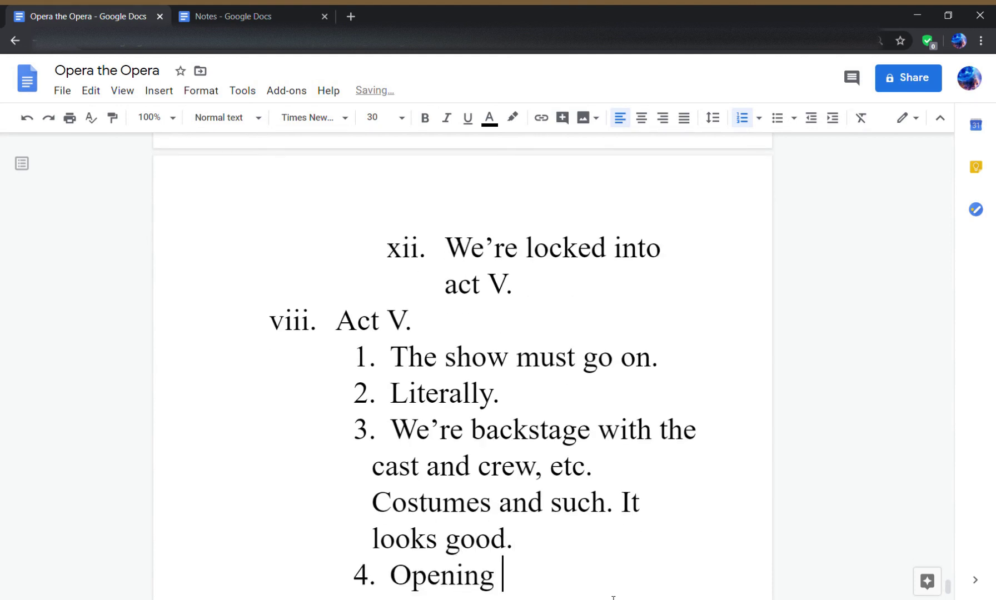
{"action": "type", "text": " night."}
{"action": "key", "text": "Return"}
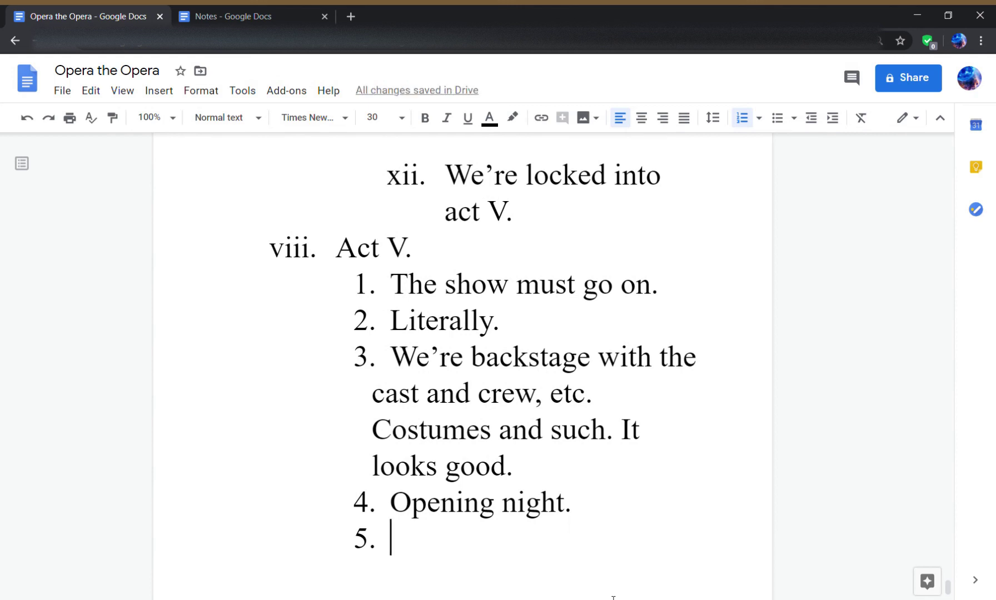
- Begin the fifth sub-item of Act V with "Edward arrives to give Tiffany flowers. She sets them aside and"
{"action": "type", "text": "Edward arrives to"}
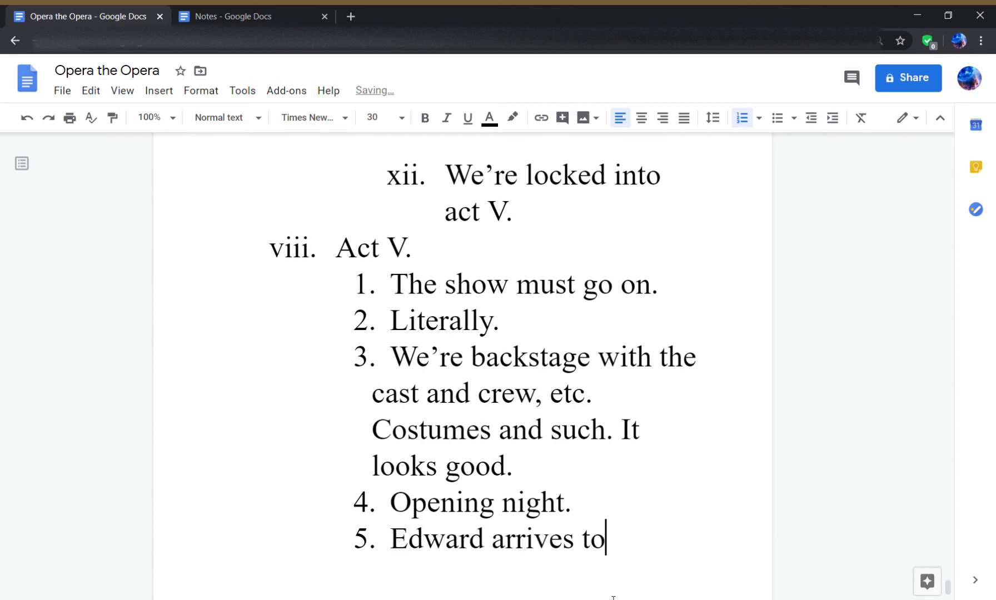
{"action": "type", "text": " give Tiffany f"}
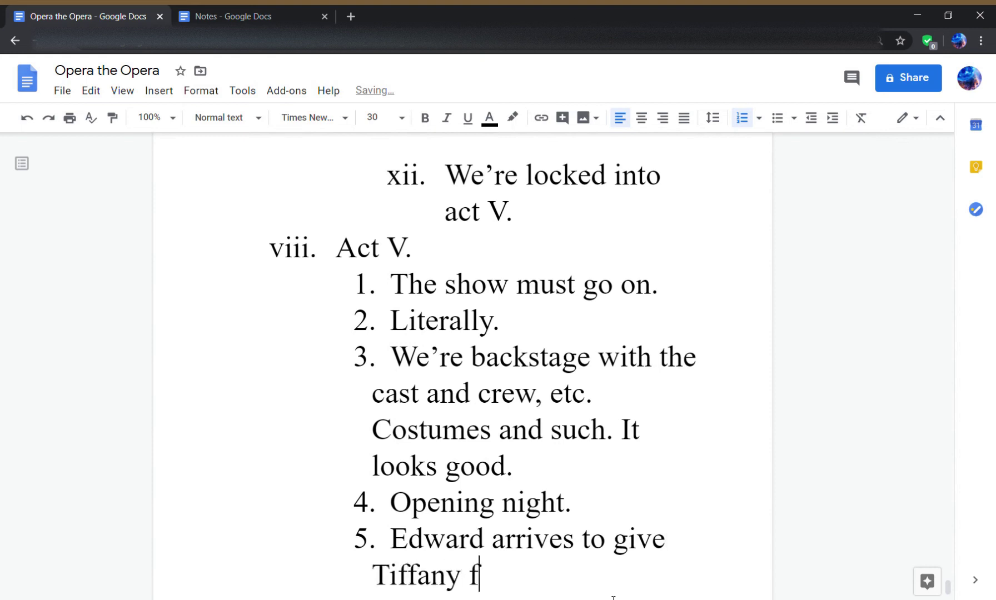
{"action": "type", "text": "lowers"}
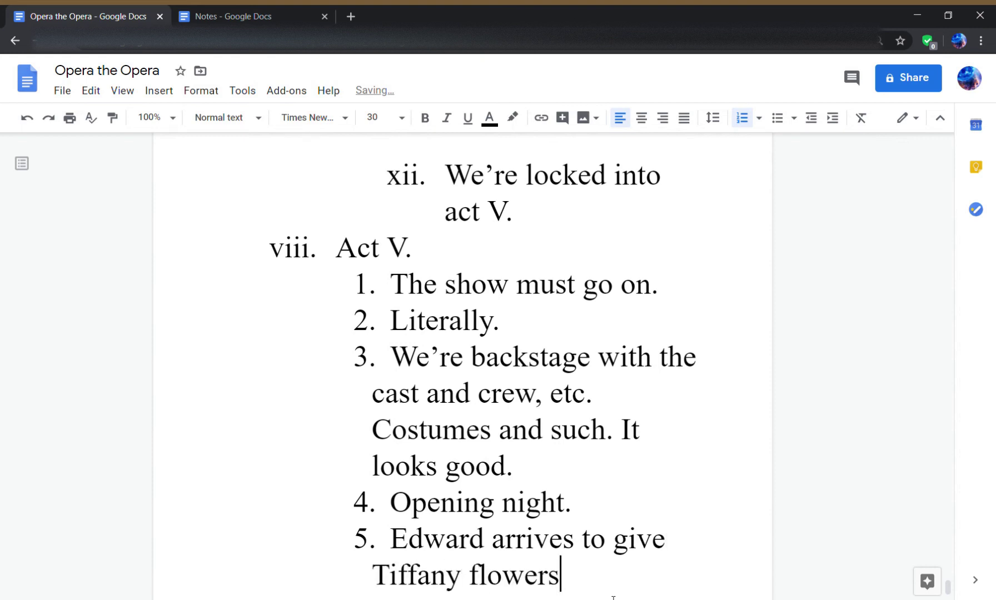
{"action": "type", "text": ". The"}
{"action": "key", "text": "BackSpace"}
{"action": "key", "text": "BackSpace"}
{"action": "key", "text": "BackSpace"}
{"action": "type", "text": "She sets them"}
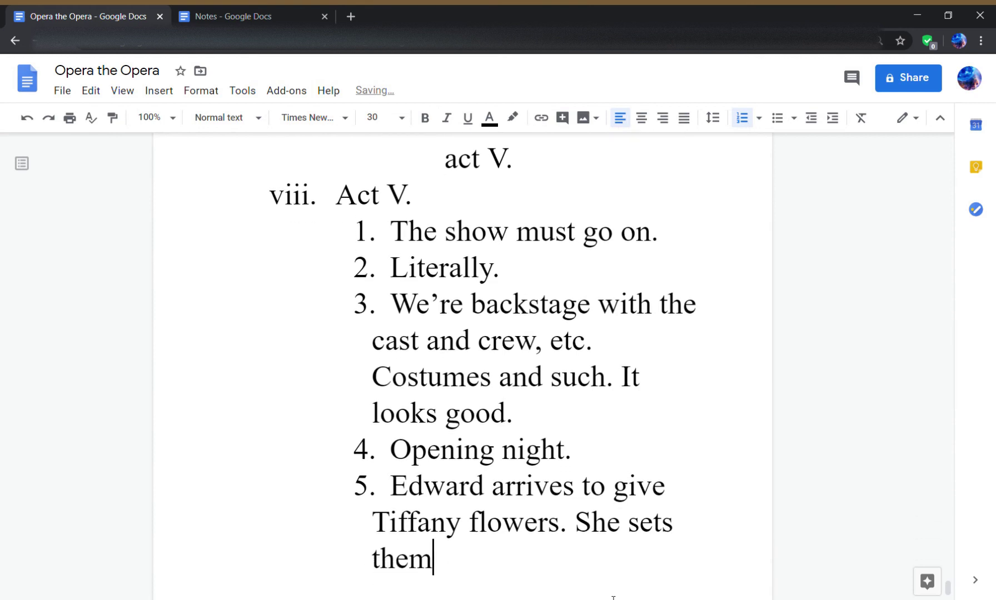
{"action": "type", "text": " aside and "}
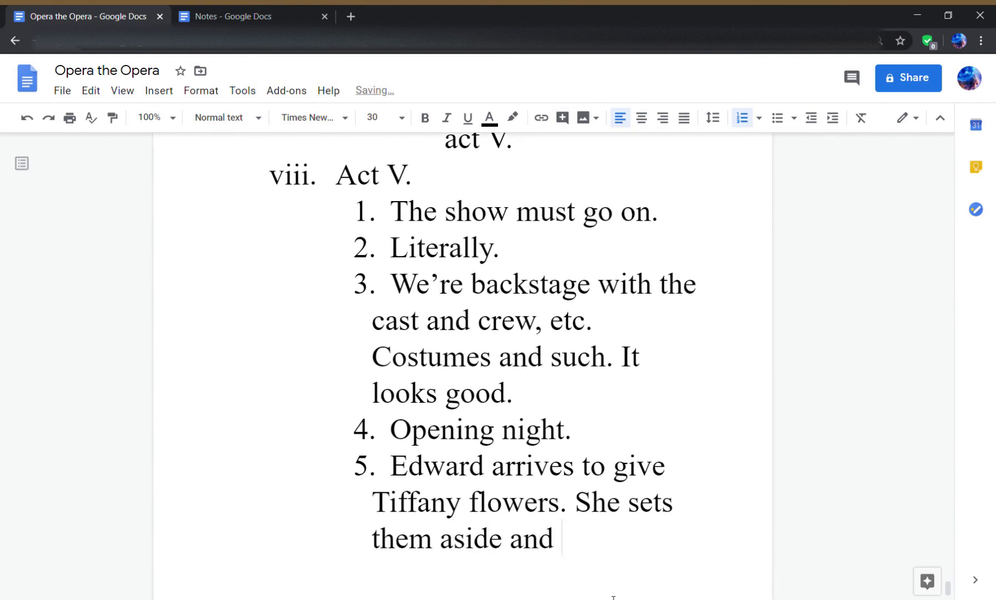
- Complete the fifth sub-item with "later Monique sees them, and the card which is from Edward without Tiff’s name, thinks Edward has come around."
{"action": "type", "text": "later Moniqu"}
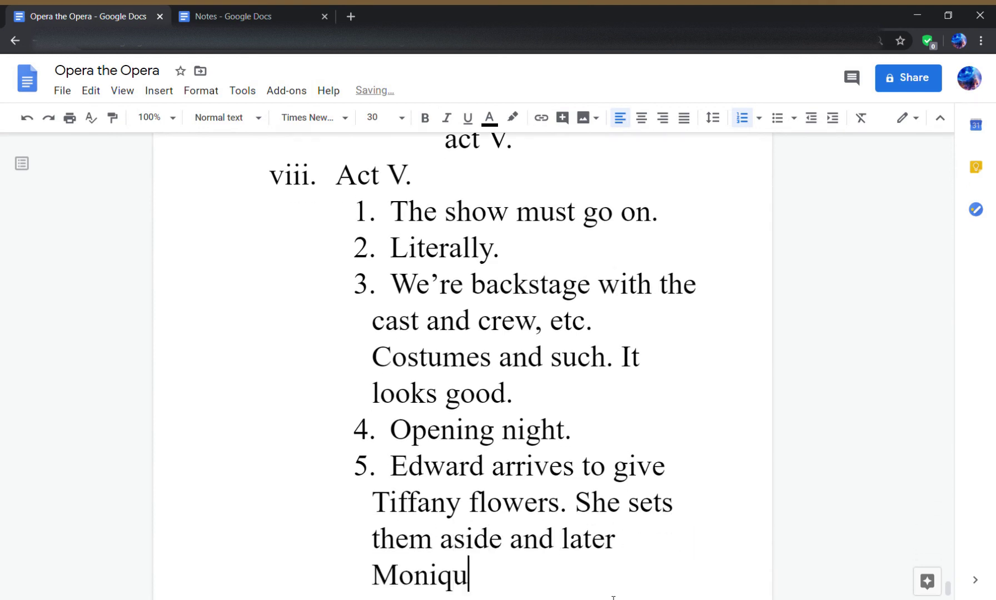
{"action": "type", "text": "e sees them"}
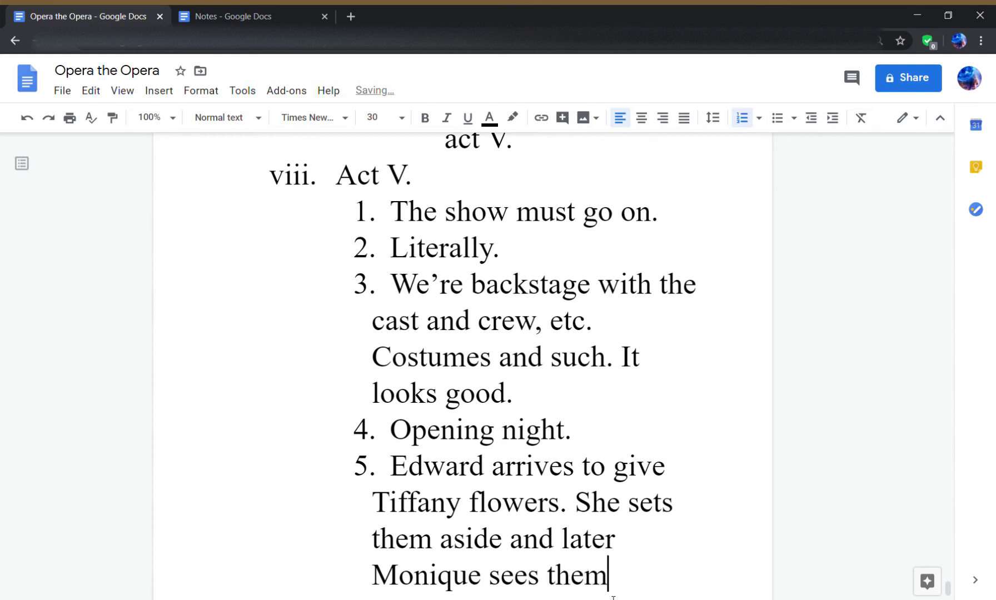
{"action": "type", "text": ", and the "}
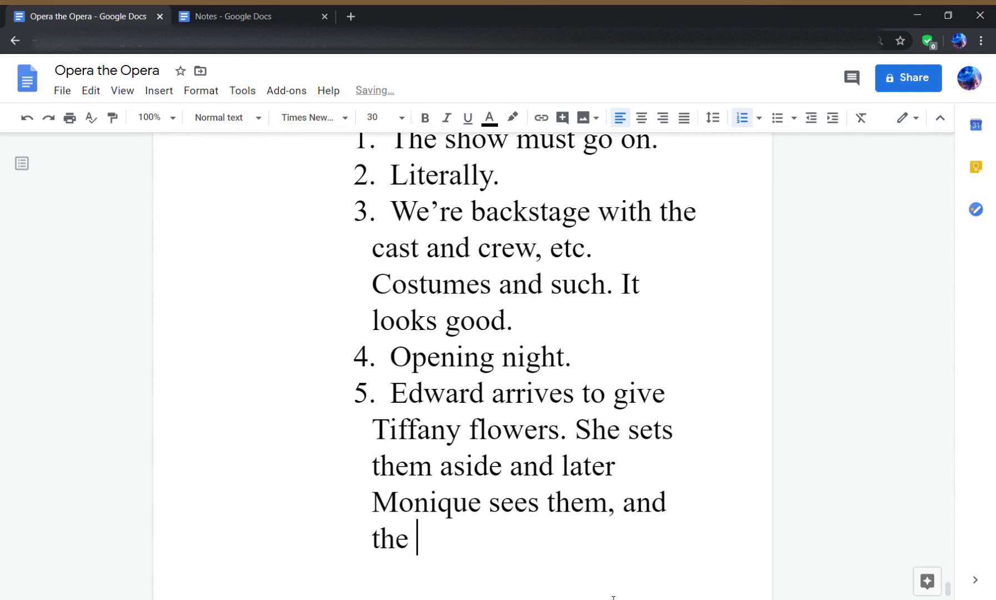
{"action": "type", "text": "card"}
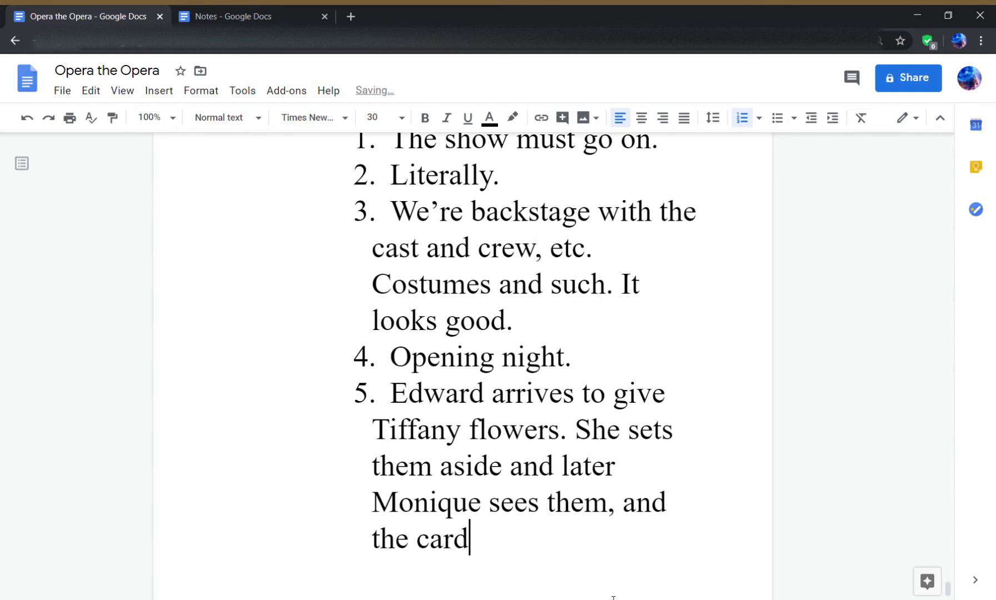
{"action": "type", "text": " which is from"}
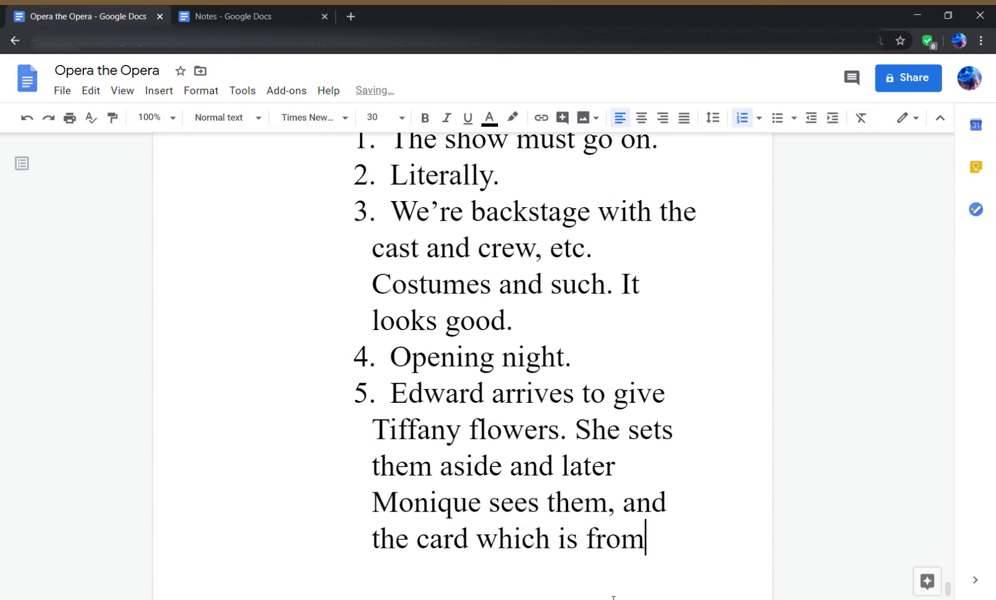
{"action": "type", "text": " Edward"}
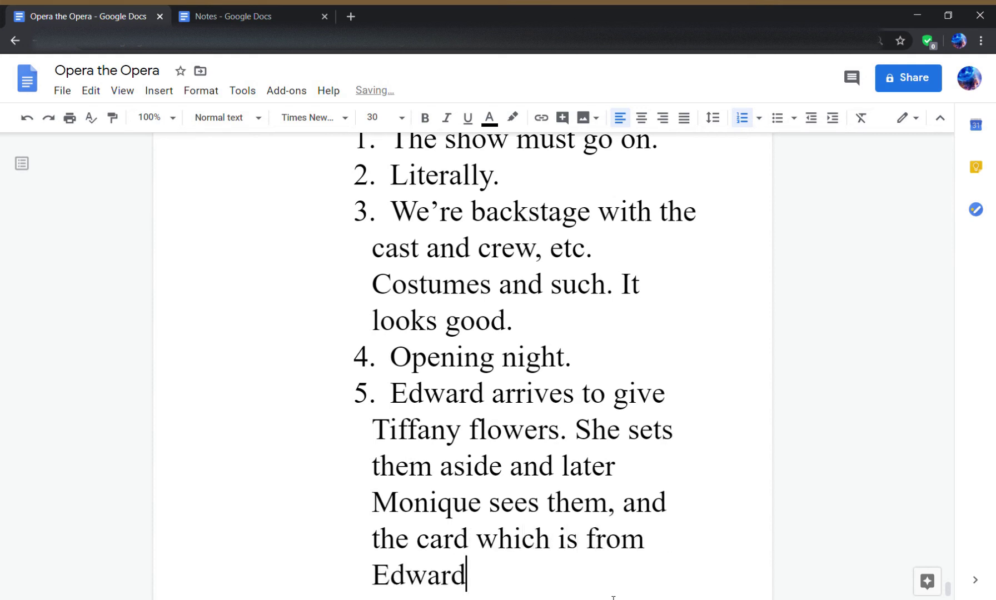
{"action": "type", "text": " without T"}
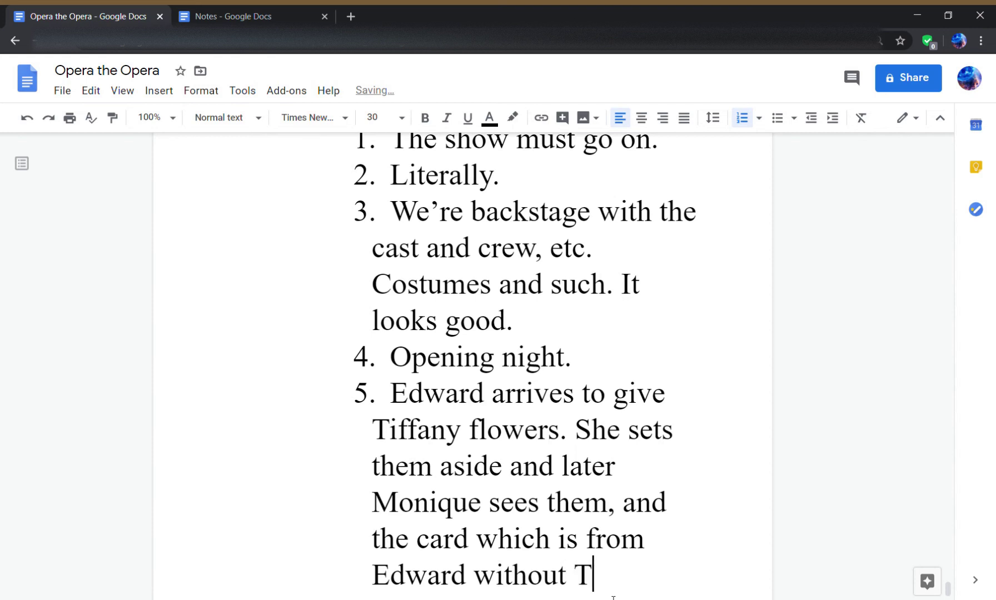
{"action": "type", "text": "iff's name, thi"}
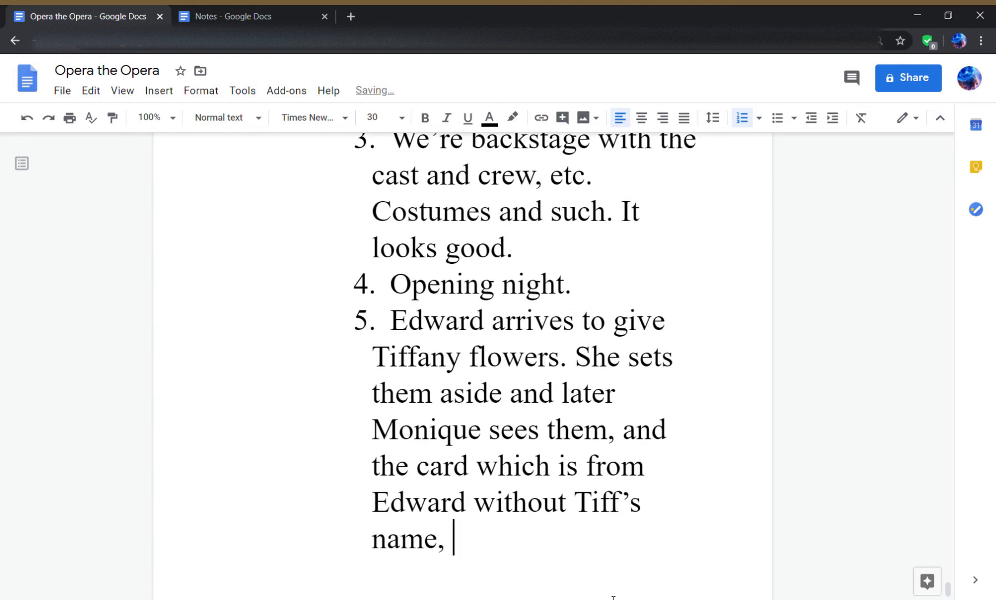
{"action": "type", "text": "nks Edward"}
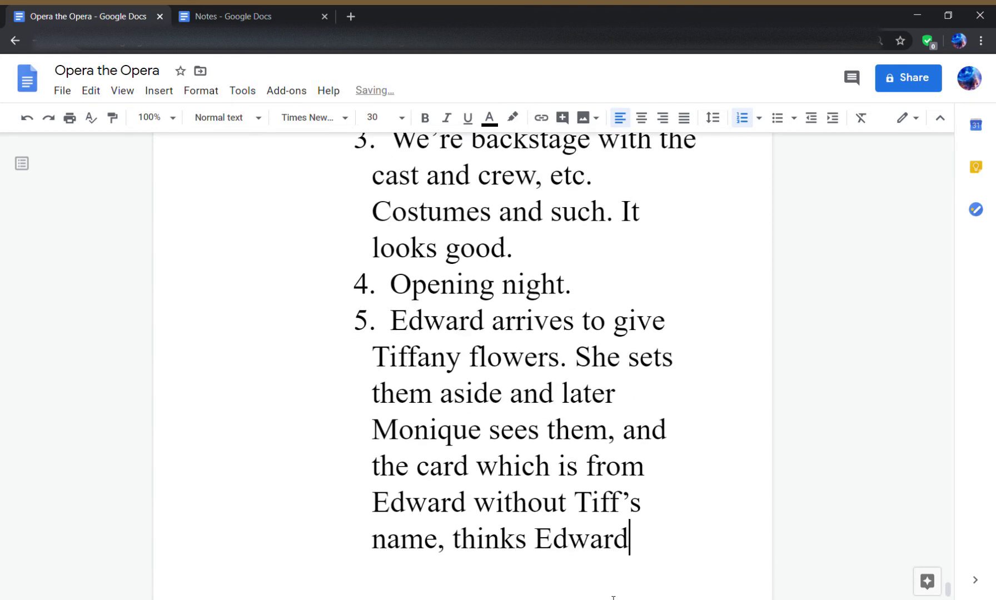
{"action": "type", "text": " has come around."}
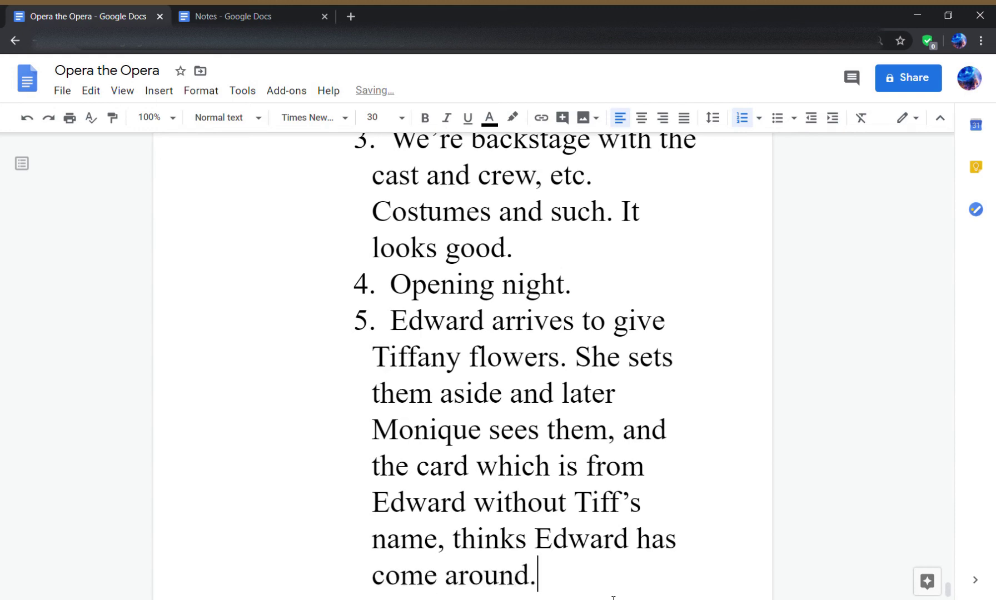
{"action": "key", "text": "Return"}
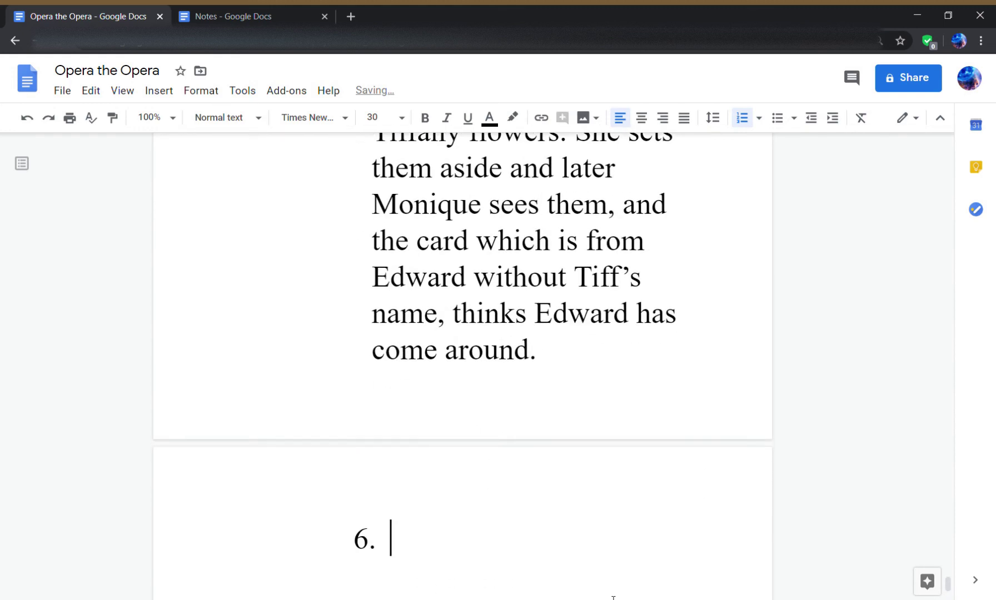
- Write the first sentence of the sixth sub-item of Act V: "Tiffany is overly nervous and headed for a breakdown."
{"action": "type", "text": "Tiffany"}
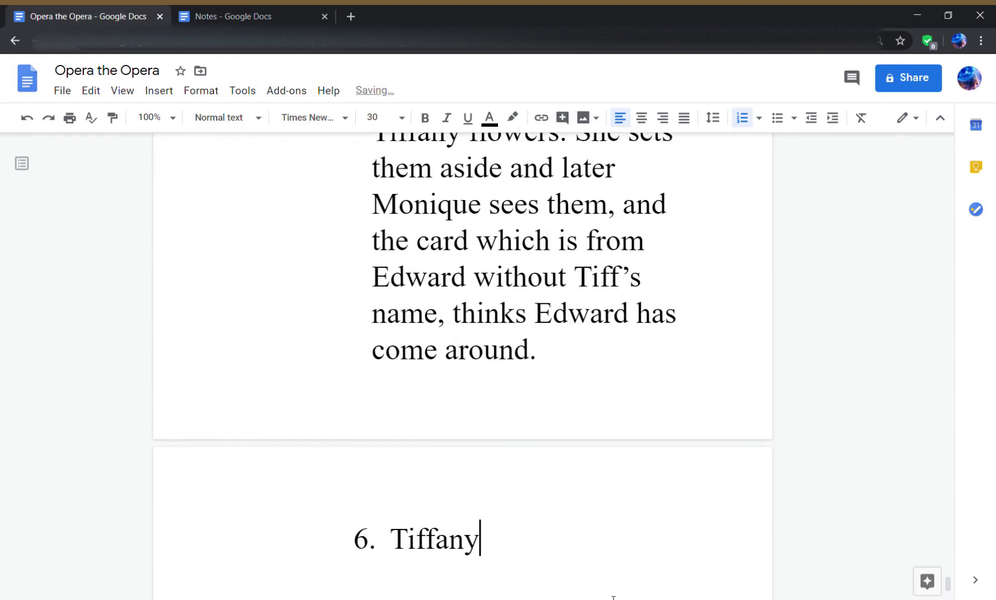
{"action": "type", "text": " is overly "}
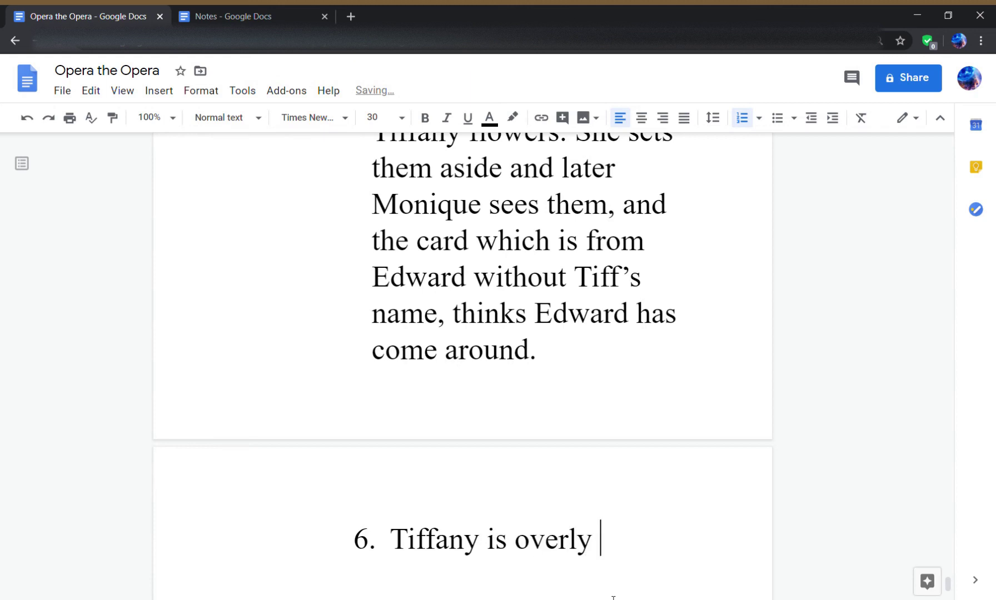
{"action": "type", "text": "nervous and head"}
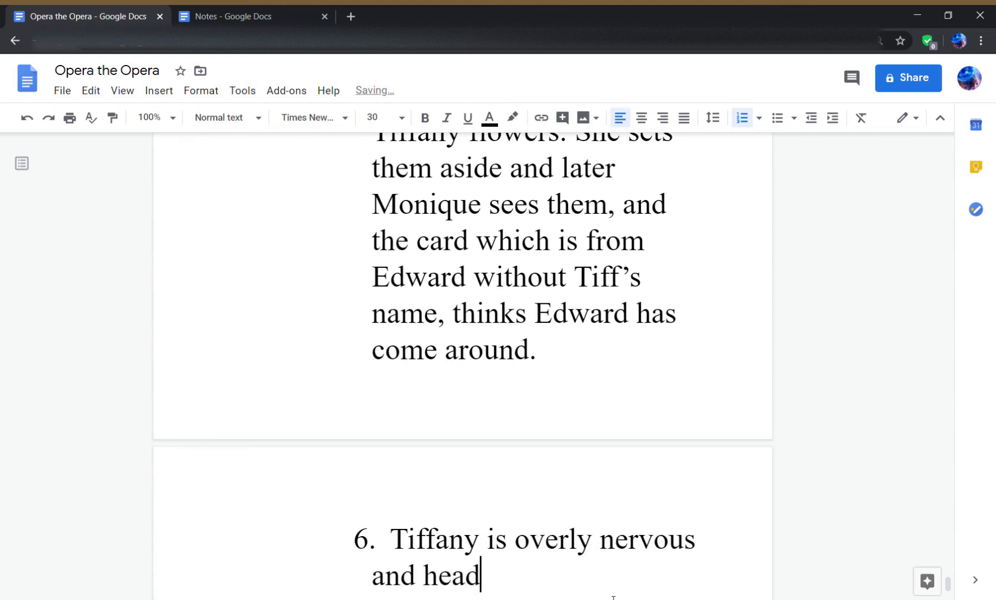
{"action": "type", "text": "ed for a breakf"}
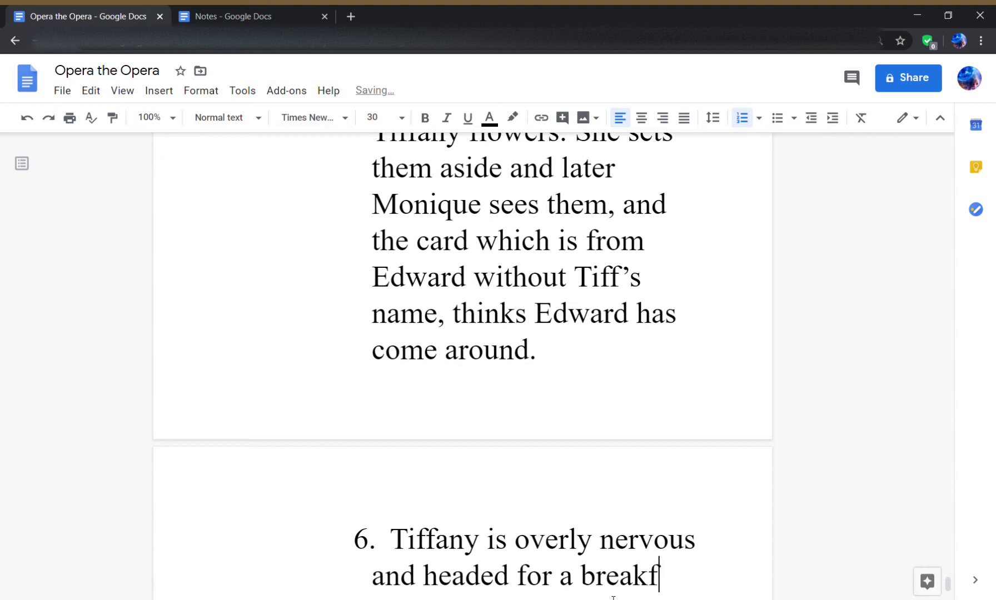
{"action": "key", "text": "BackSpace"}
{"action": "type", "text": "down. "}
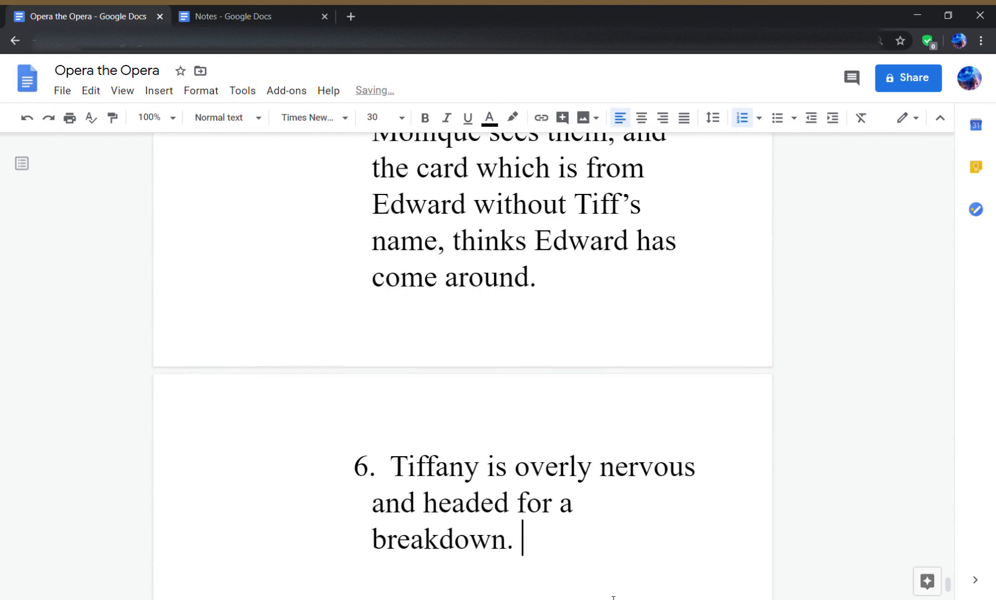
- Add "Peter tries to console her, but she declares her love for him." to the sixth sub-item and start an indented lettered item beneath it
{"action": "type", "text": "Peter tries t"}
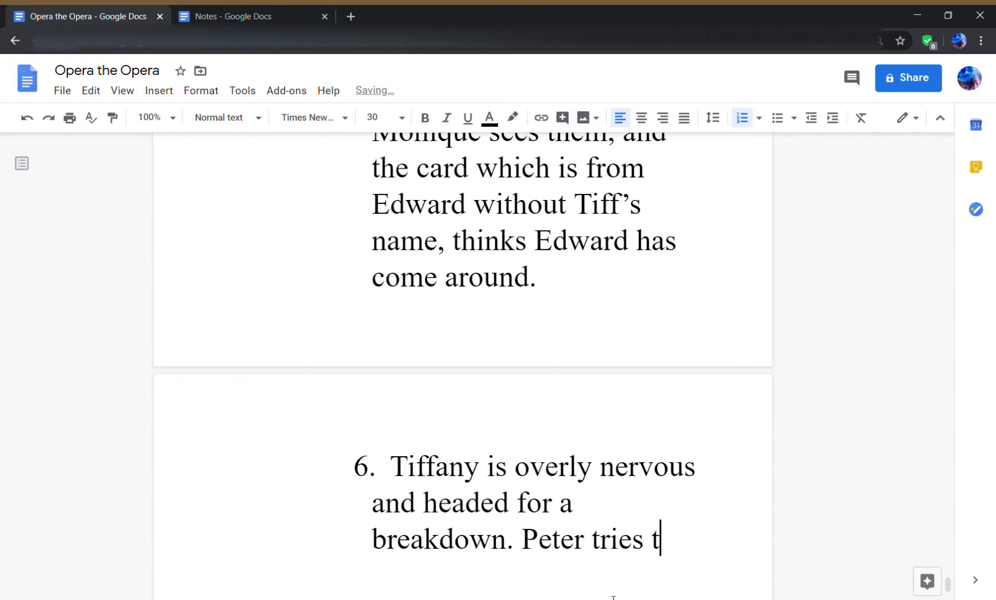
{"action": "type", "text": "o console her"}
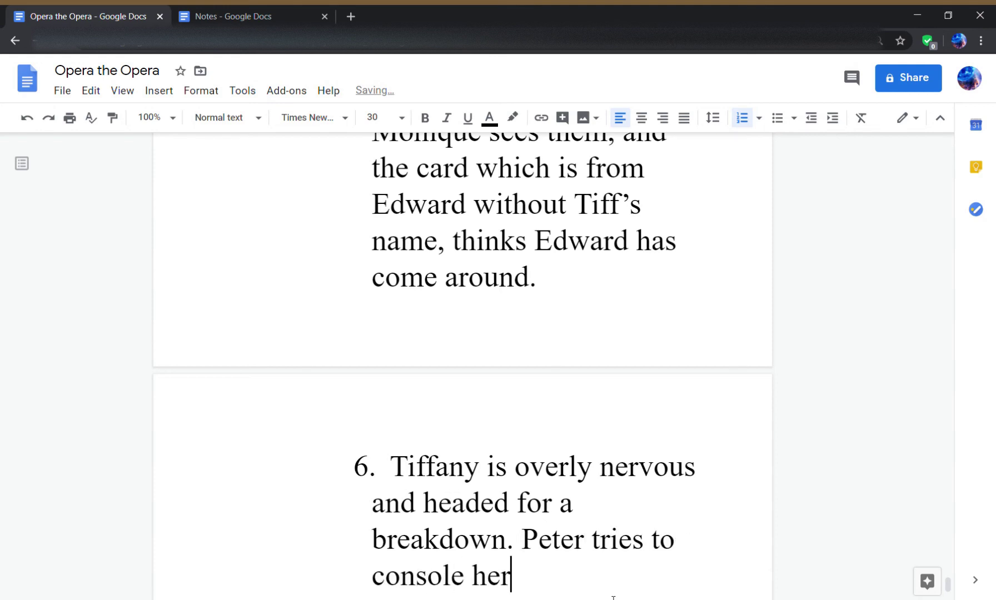
{"action": "type", "text": ", but she "}
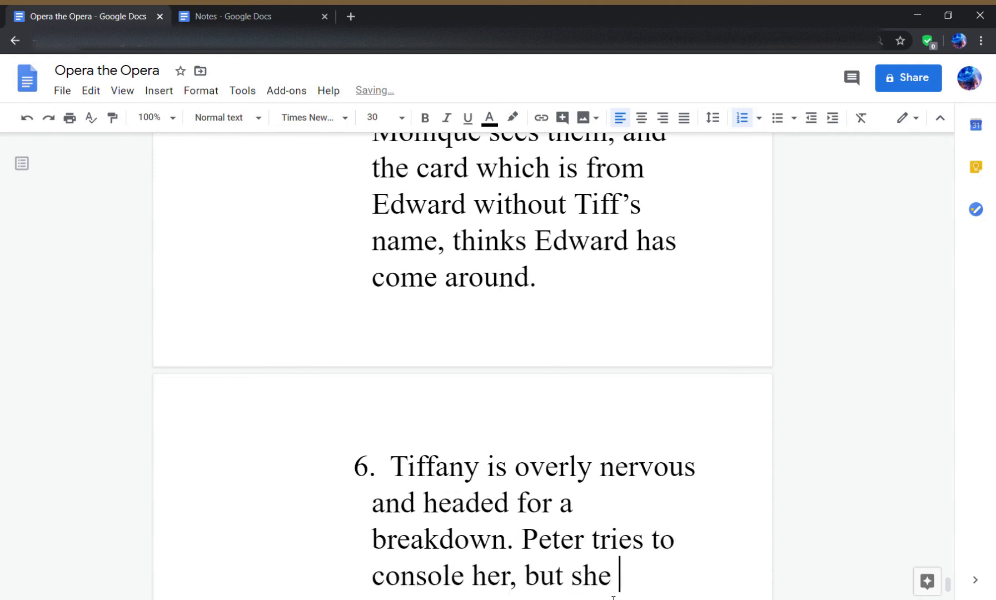
{"action": "type", "text": "declares her love fr"}
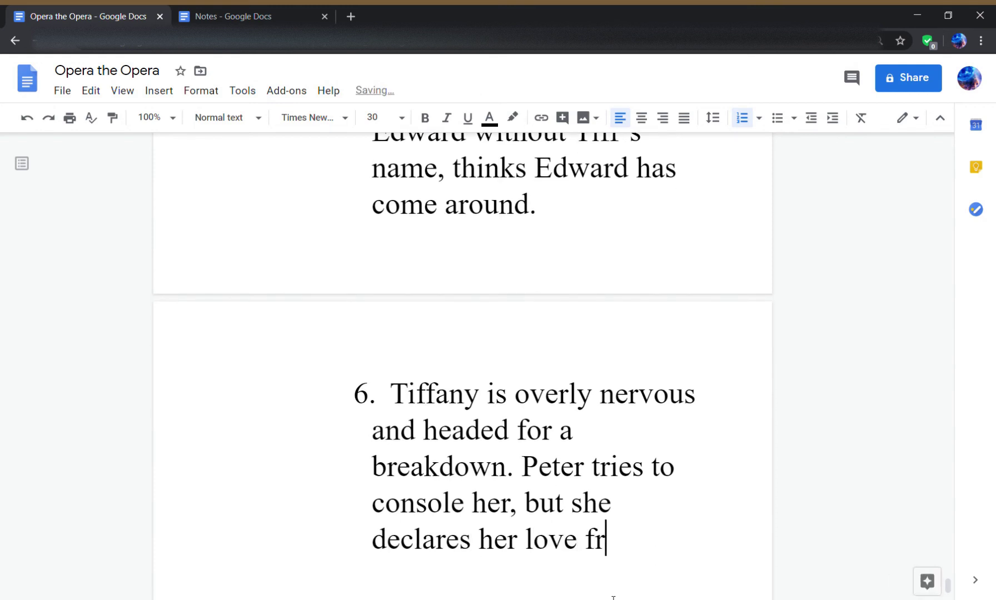
{"action": "key", "text": "BackSpace"}
{"action": "type", "text": "or him."}
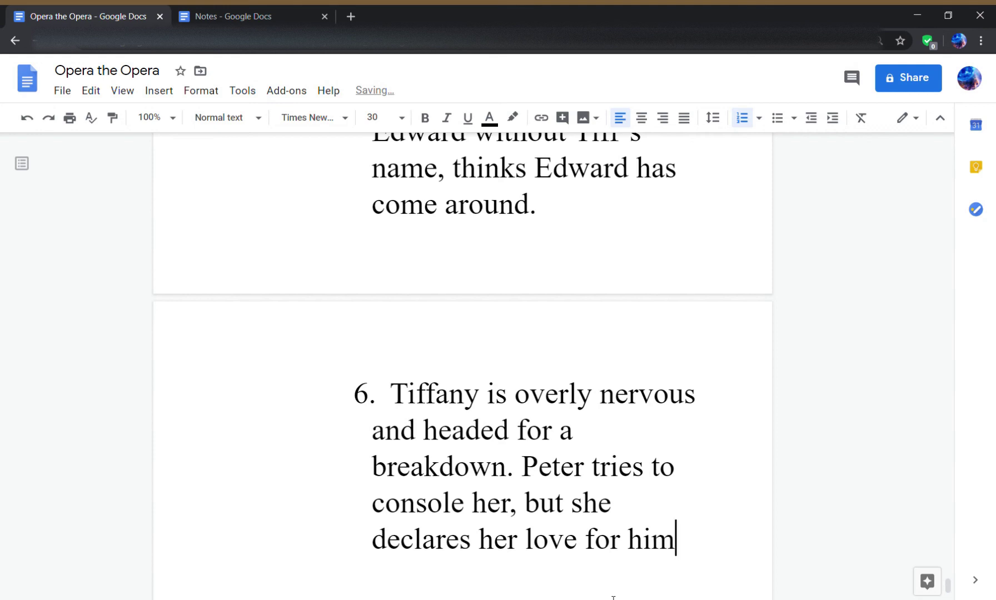
{"action": "key", "text": "Return"}
{"action": "key", "text": "Tab"}
{"action": "type", "text": "We hardly"}
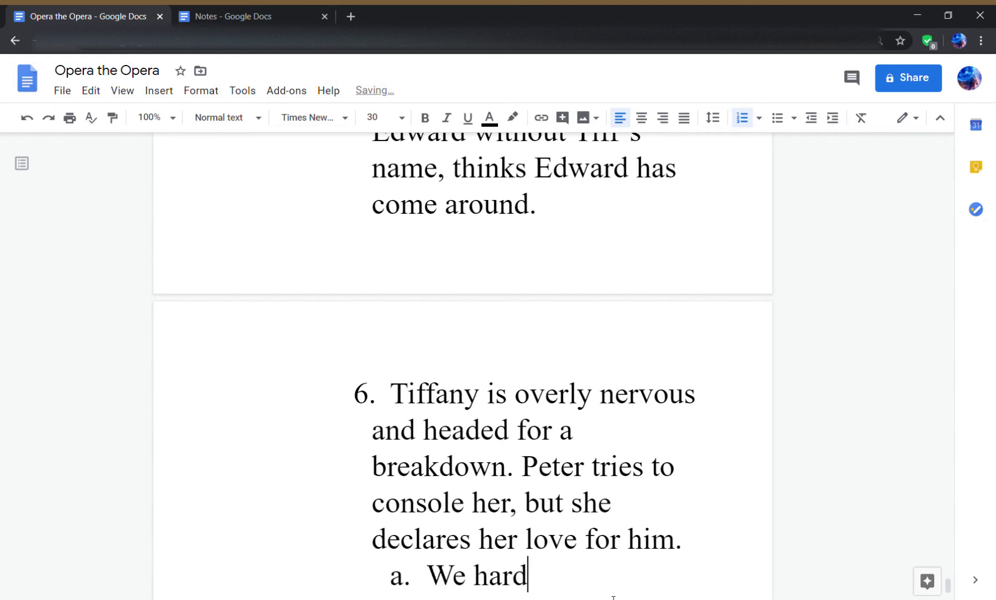
{"action": "key", "text": "BackSpace"}
{"action": "key", "text": "BackSpace"}
{"action": "key", "text": "BackSpace"}
{"action": "key", "text": "BackSpace"}
{"action": "key", "text": "BackSpace"}
{"action": "key", "text": "BackSpace"}
{"action": "key", "text": "BackSpace"}
{"action": "key", "text": "BackSpace"}
{"action": "key", "text": "BackSpace"}
{"action": "key", "text": "BackSpace"}
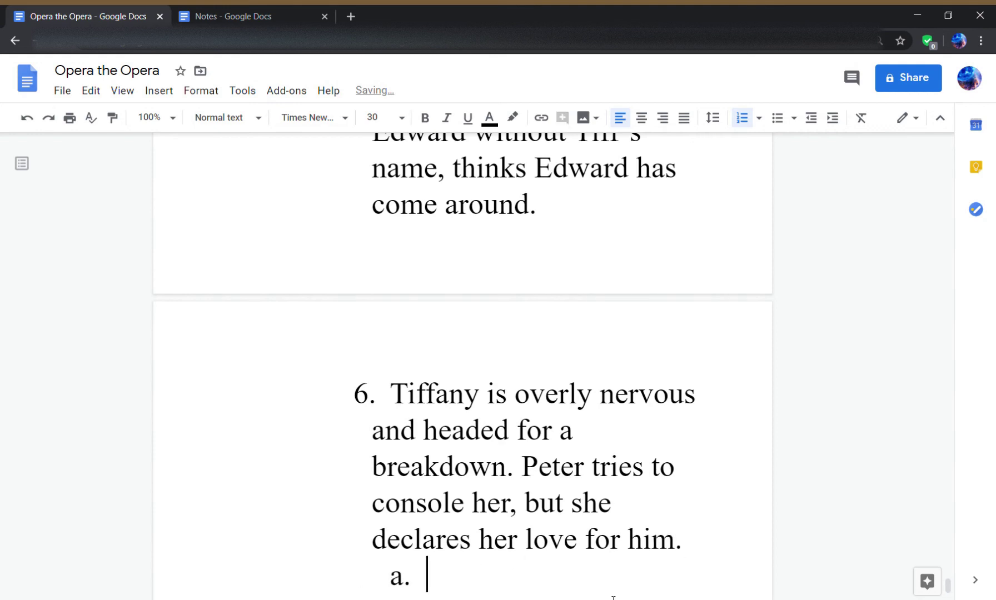
- Write lettered item a under the sixth sub-item: "But we hardly know each other. Sometimes I don’t know myself."
{"action": "type", "text": "But we hardly kn"}
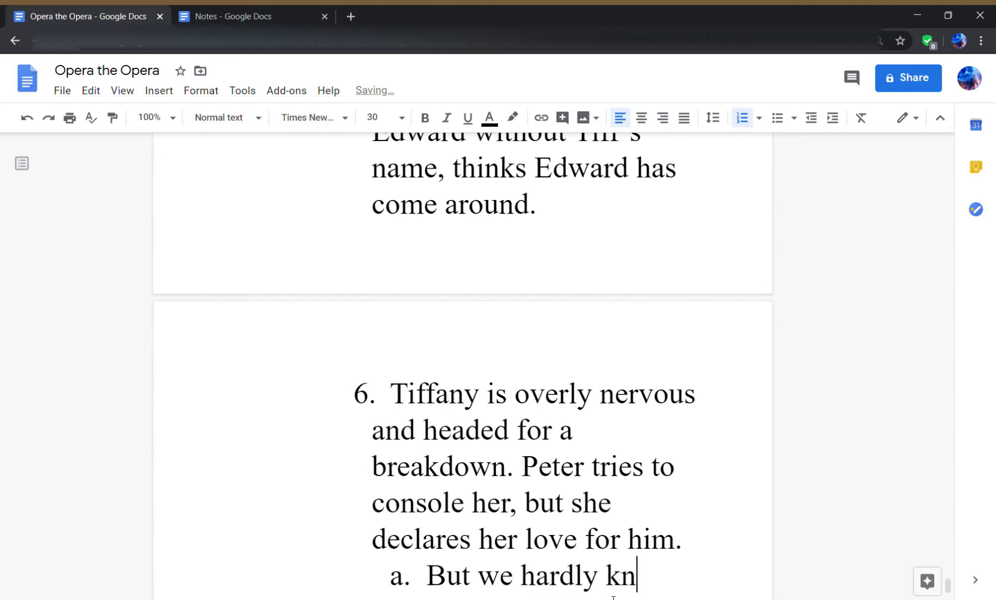
{"action": "type", "text": "ow each other. So"}
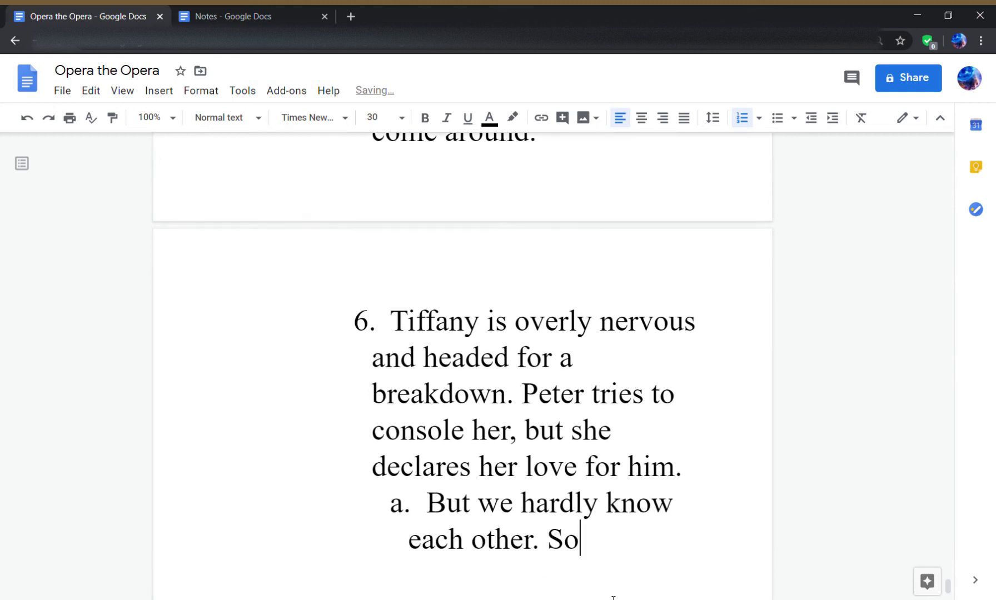
{"action": "type", "text": "metimes I"}
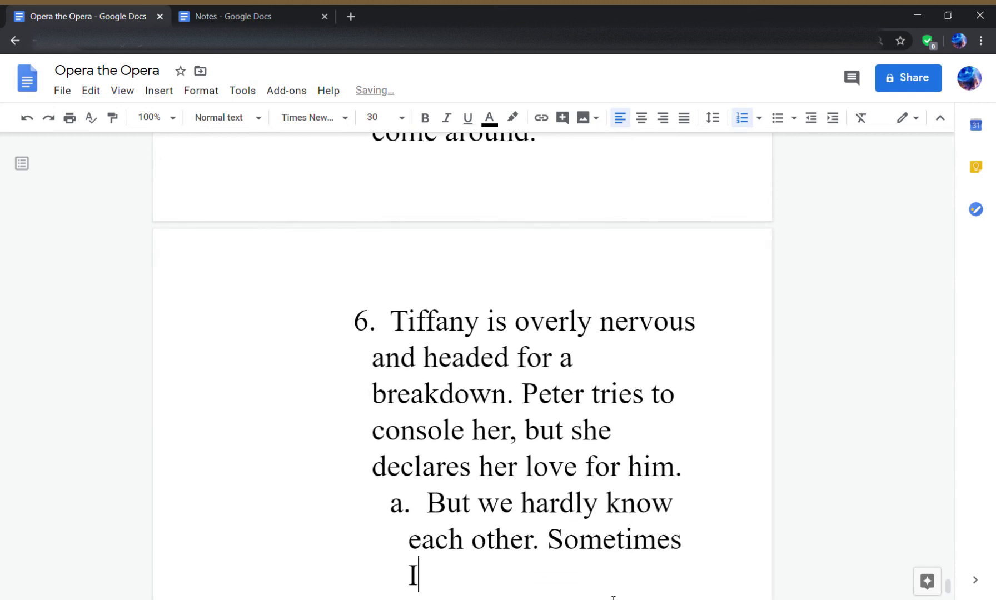
{"action": "type", "text": " don't know myself."}
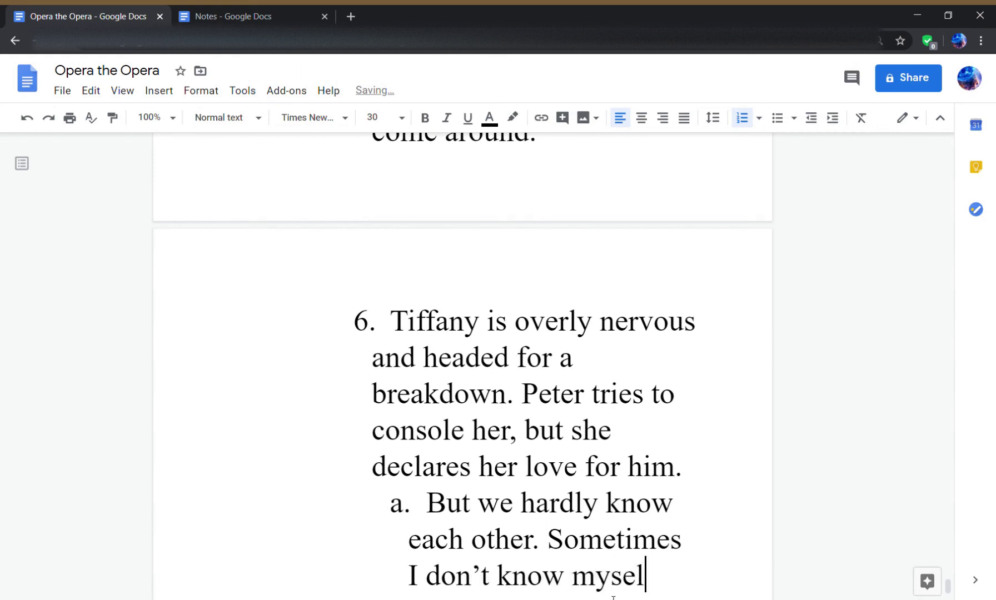
- Add lettered item b under the sixth sub-item: "Why don’t try someone like Edward. Like EDWARD."
{"action": "key", "text": "Return"}
{"action": "type", "text": "Wh"}
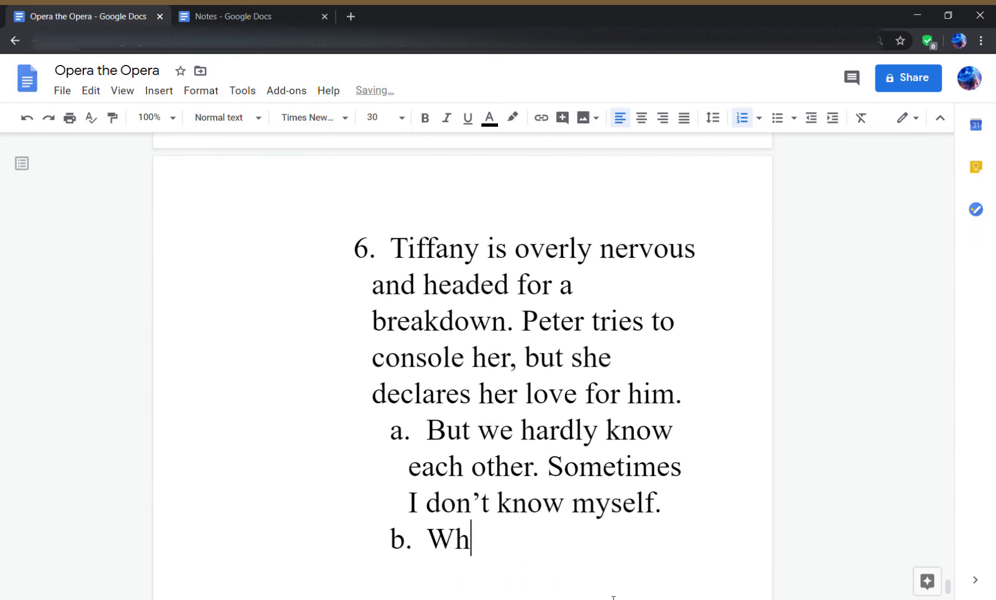
{"action": "type", "text": "y don't "}
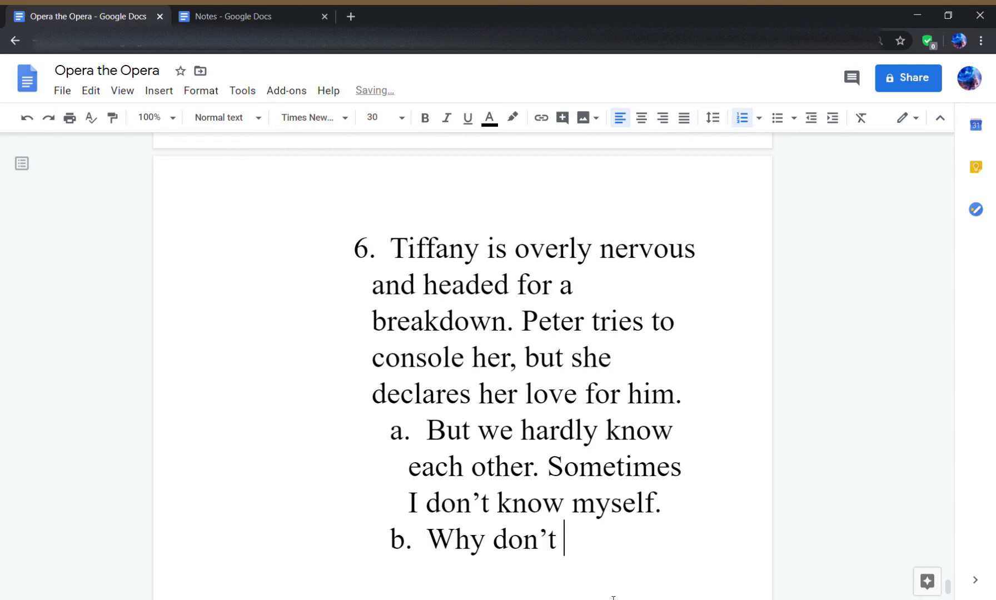
{"action": "type", "text": "try someo"}
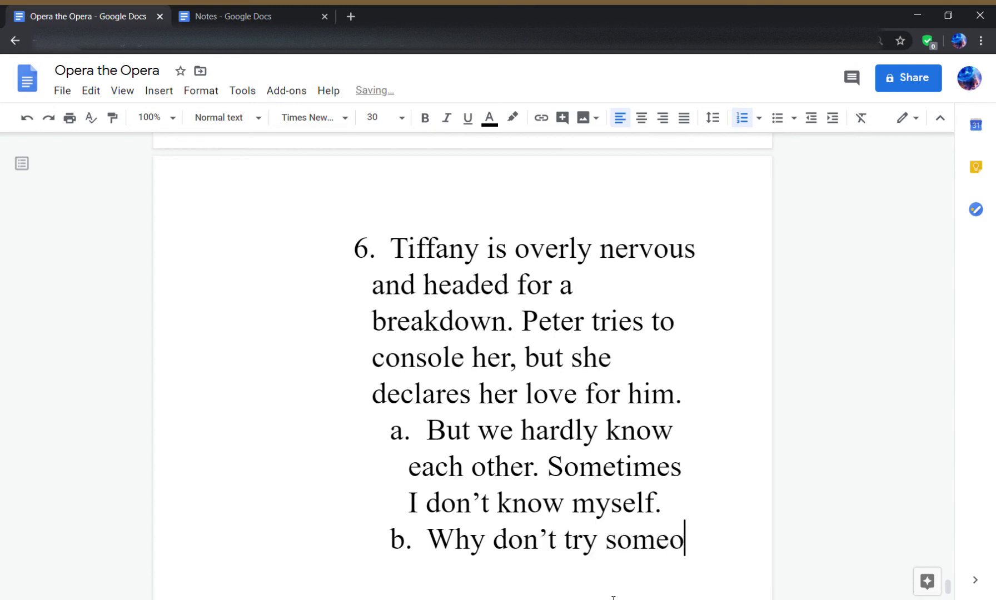
{"action": "type", "text": "ne like Ed"}
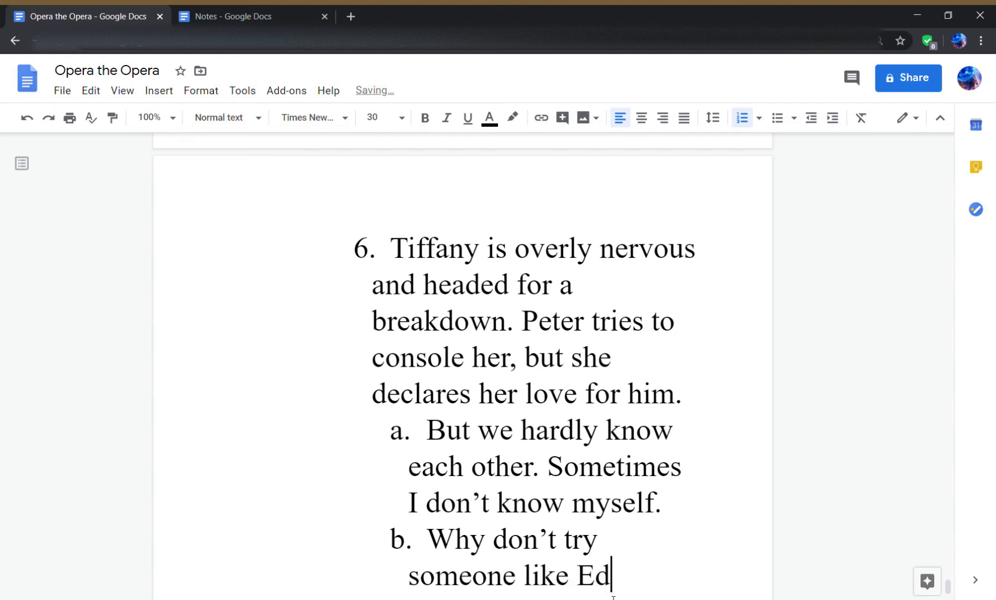
{"action": "type", "text": "ward. Like EDwar"}
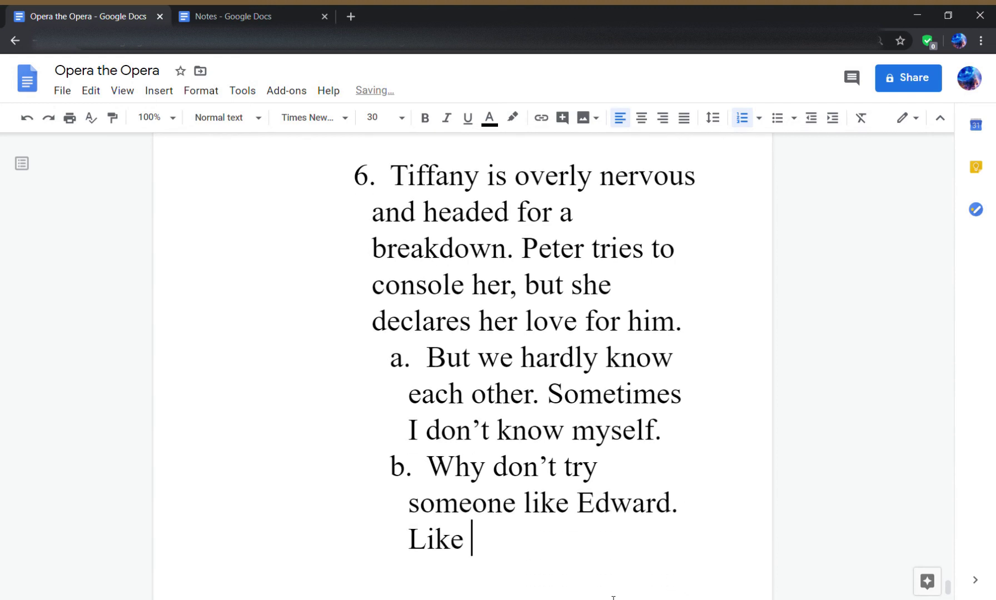
{"action": "key", "text": "BackSpace"}
{"action": "key", "text": "BackSpace"}
{"action": "key", "text": "BackSpace"}
{"action": "type", "text": "WARD."}
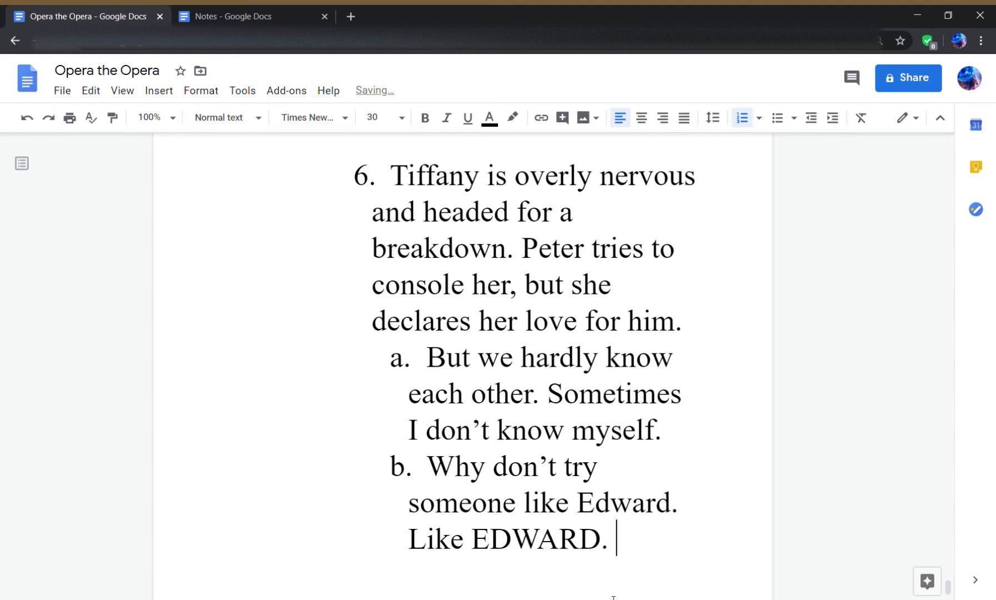
- Add lettered item c under the sixth sub-item: "Tiffany doesn’t get it."
{"action": "key", "text": "Return"}
{"action": "type", "text": "Tiffany does"}
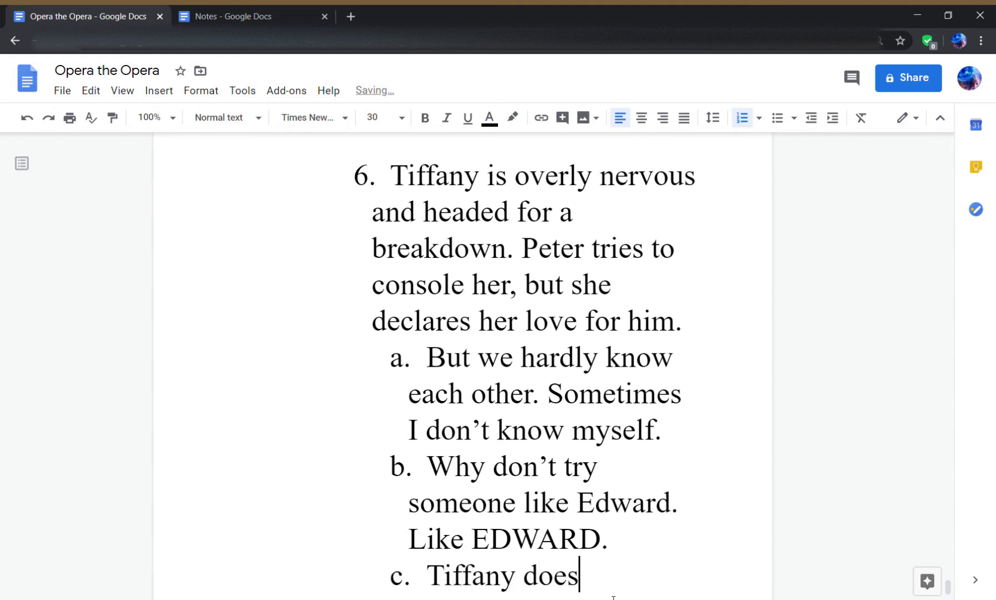
{"action": "type", "text": "n't get it."}
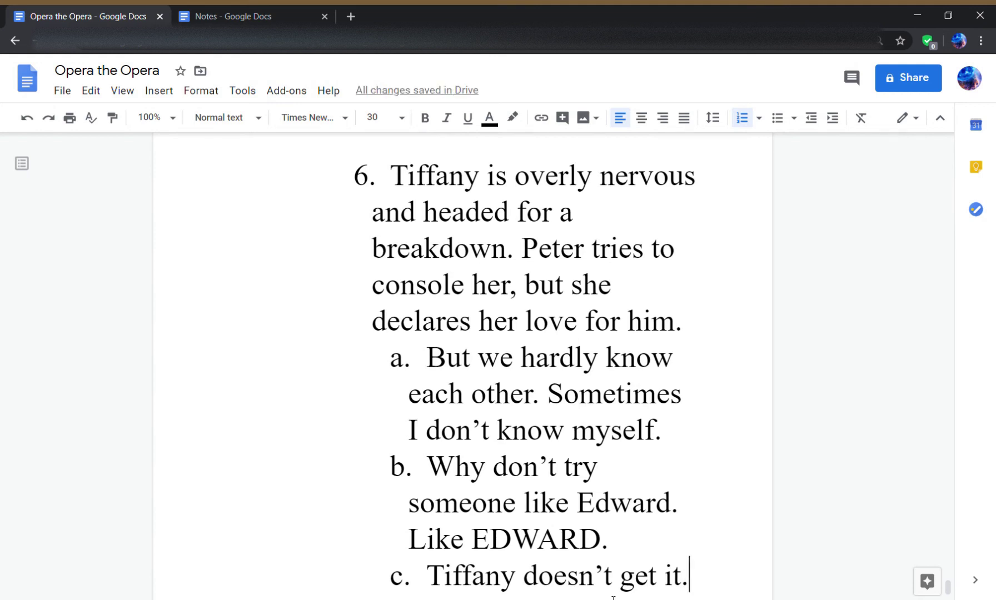
- Begin the seventh sub-item of Act V, one level up, with "Peter steps onto the stage and sings a song Tiffany wrote, it"
{"action": "key", "text": "Return"}
{"action": "key", "text": "shift+Tab"}
{"action": "type", "text": "PEter"}
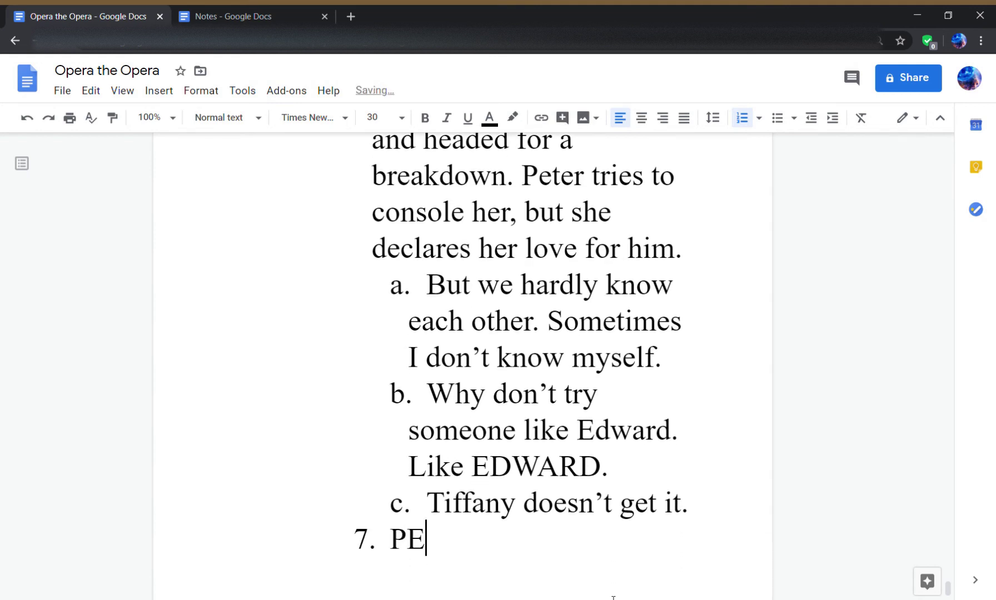
{"action": "key", "text": "BackSpace"}
{"action": "key", "text": "BackSpace"}
{"action": "key", "text": "BackSpace"}
{"action": "key", "text": "BackSpace"}
{"action": "type", "text": "eter "}
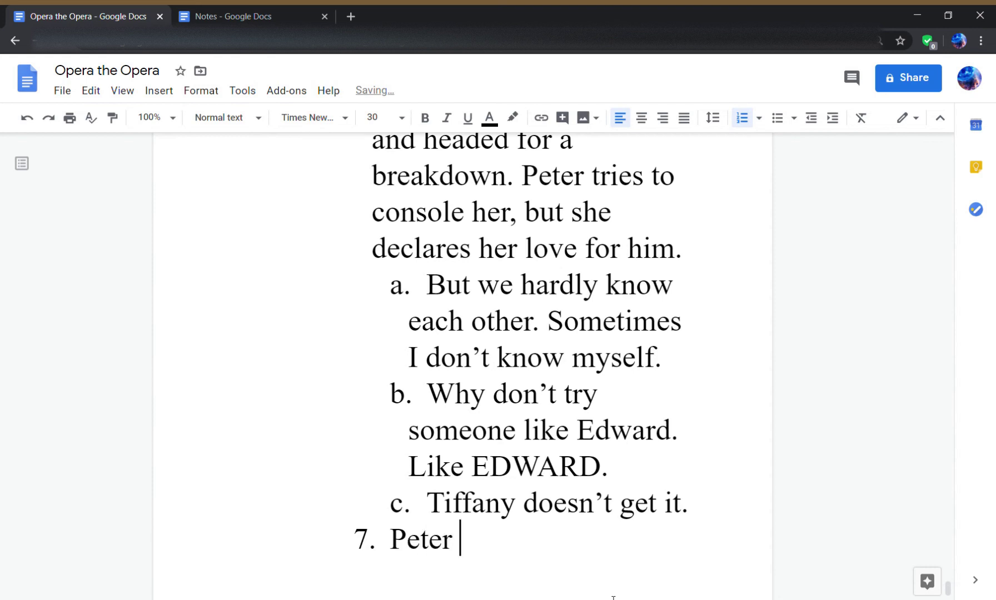
{"action": "type", "text": "steps onto the stage and"}
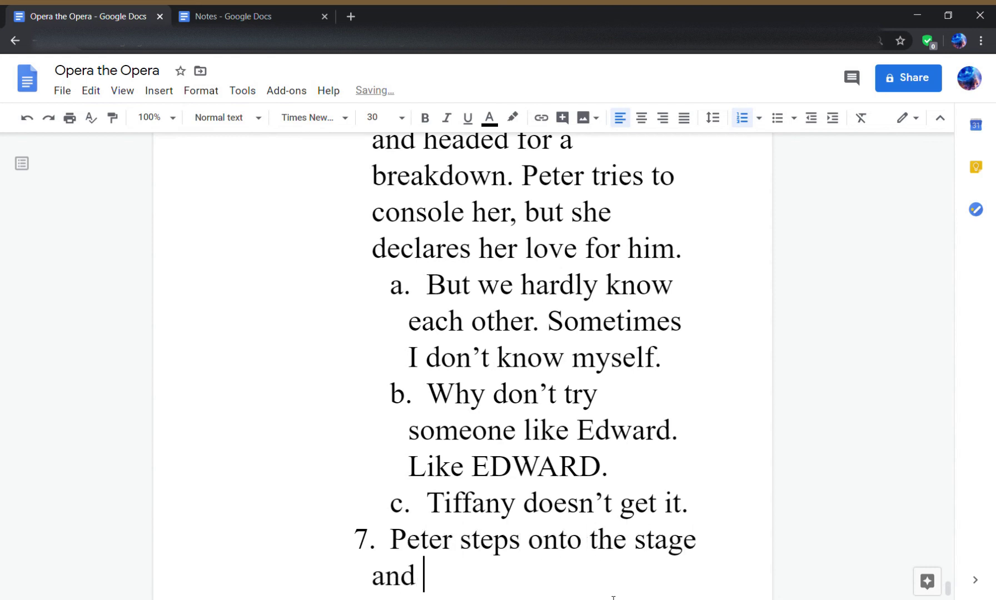
{"action": "type", "text": " sings"}
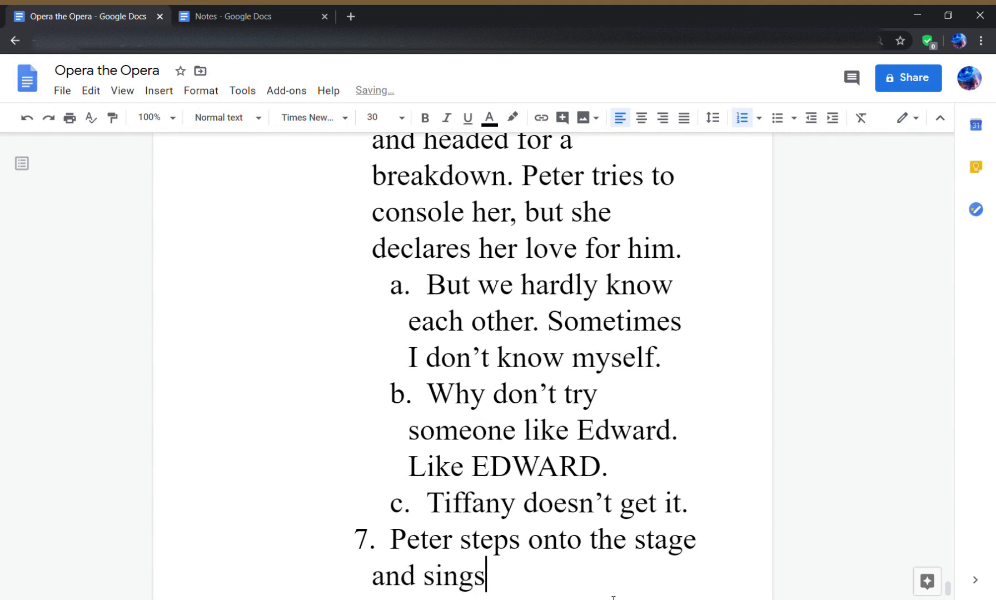
{"action": "type", "text": " a song Tif"}
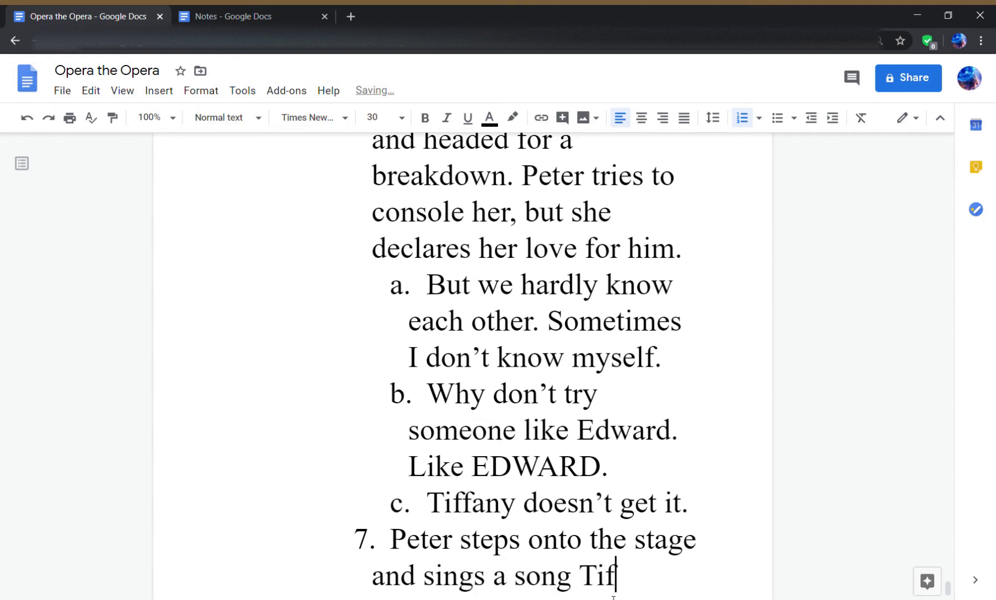
{"action": "type", "text": "fany wrote"}
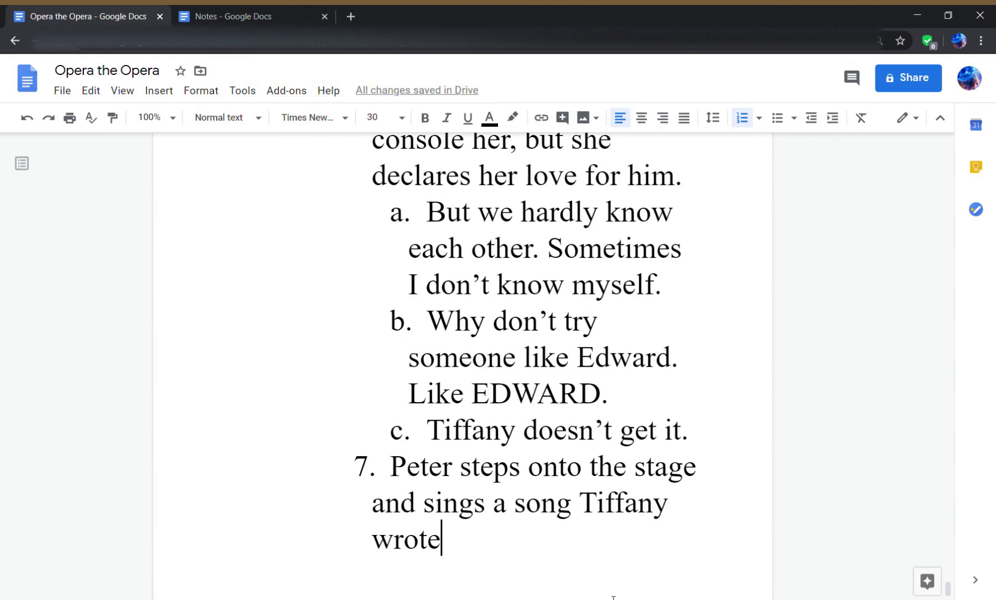
{"action": "type", "text": ", it"}
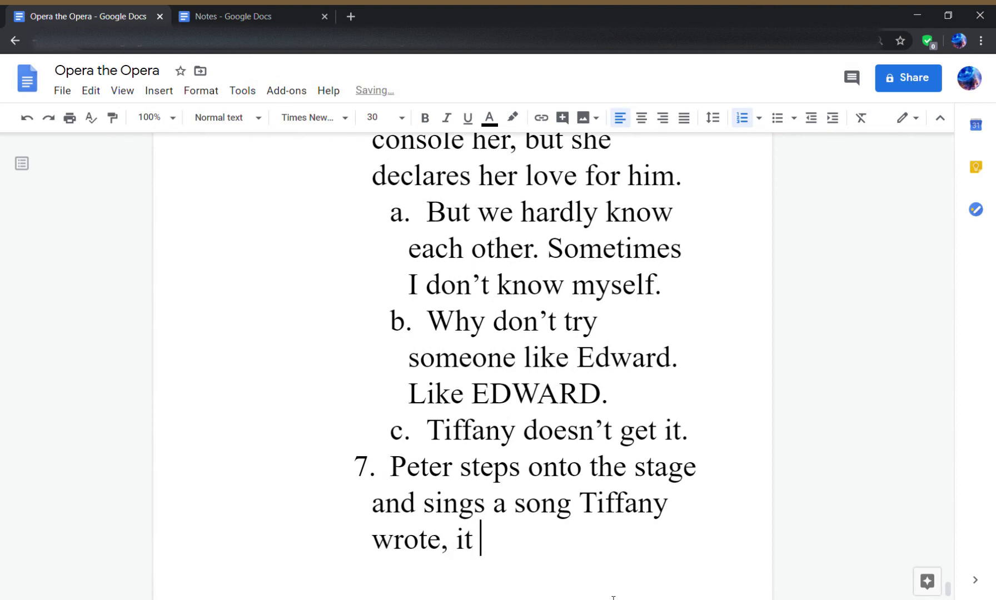
- Split the sixth sub-item after "breakdown." and move the unfinished text about Peter singing into a new numbered item before "Peter tries to console her"
{"action": "scroll", "coordinate": [613, 598], "scroll_direction": "up", "scroll_amount": 4}
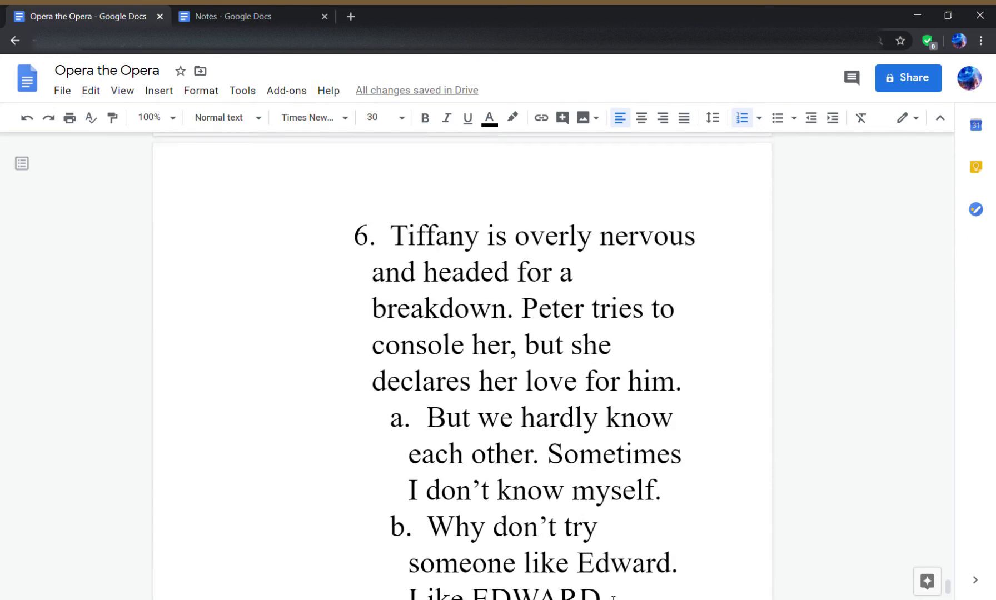
{"action": "scroll", "coordinate": [613, 598], "scroll_direction": "down", "scroll_amount": 4}
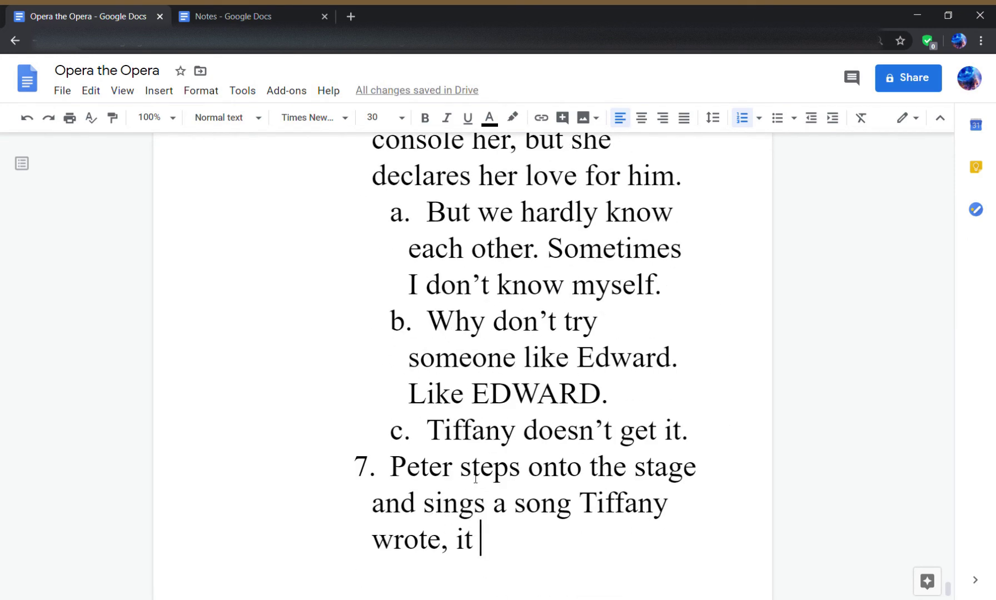
{"action": "left_click_drag", "start_coordinate": [504, 537], "coordinate": [384, 468]}
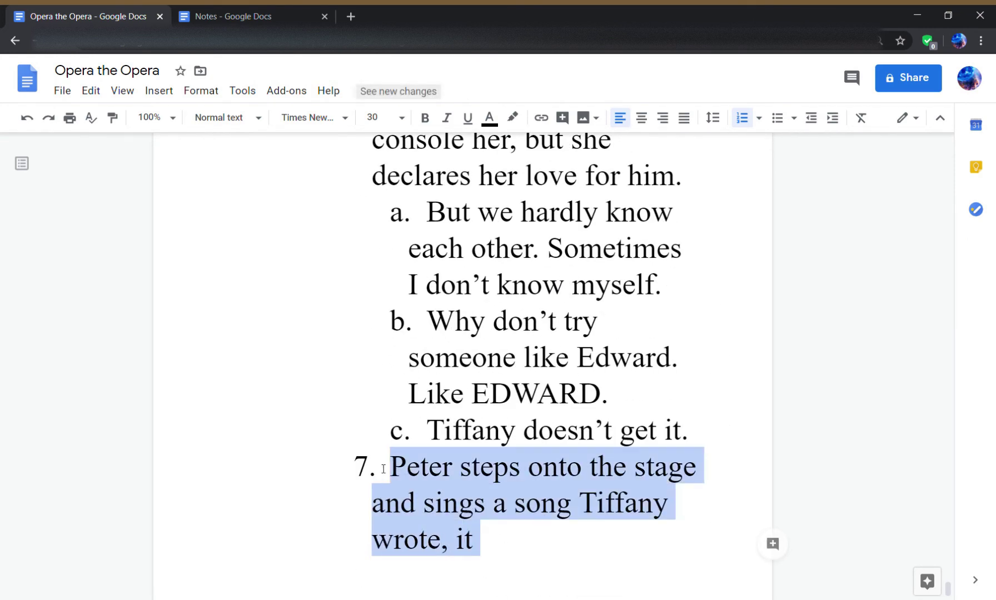
{"action": "right_click", "coordinate": [438, 467]}
{"action": "left_click", "coordinate": [503, 167]}
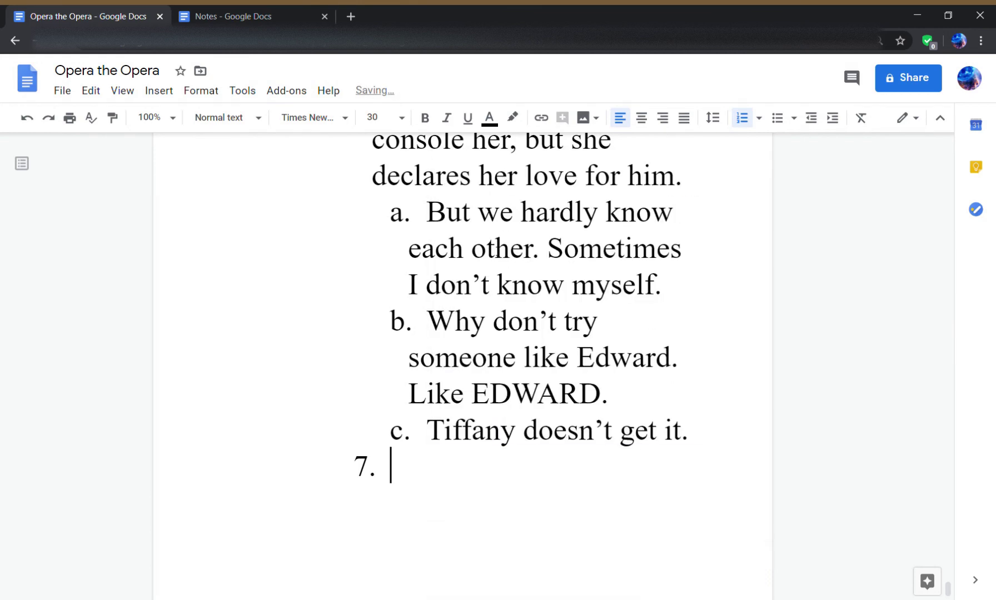
{"action": "scroll", "coordinate": [495, 257], "scroll_direction": "up", "scroll_amount": 5}
{"action": "scroll", "coordinate": [519, 300], "scroll_direction": "up", "scroll_amount": 3}
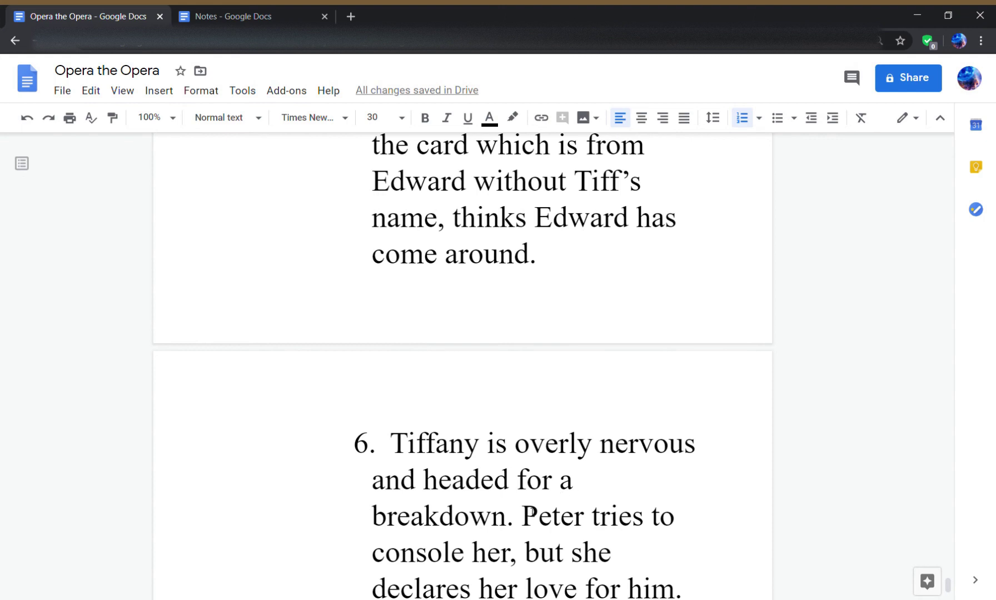
{"action": "left_click", "coordinate": [528, 515]}
{"action": "key", "text": "Return"}
{"action": "key", "text": "Return"}
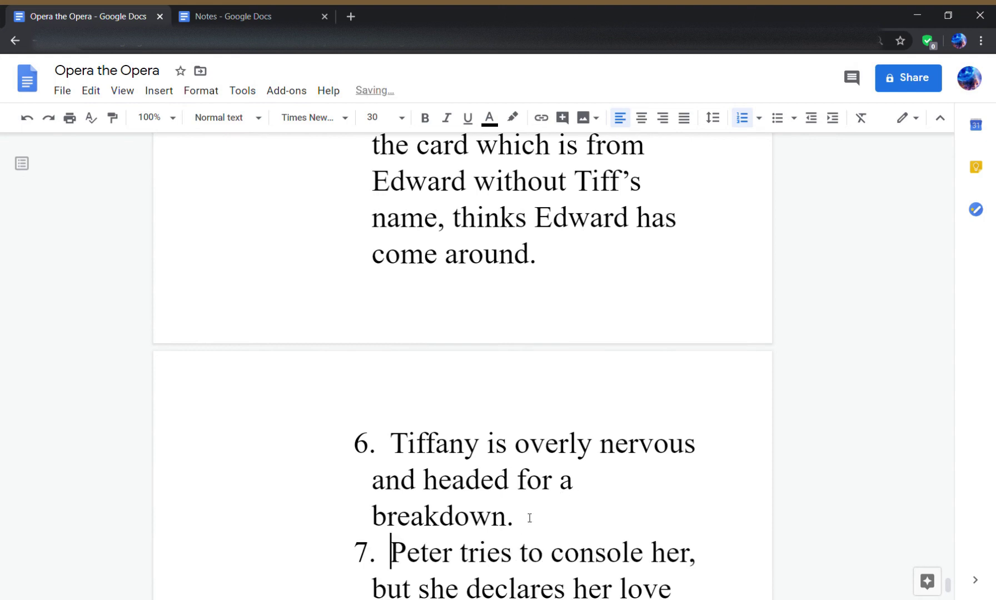
{"action": "type", "text": "Peter steps onto the stage and sings a song Tiffany wrote, it"}
- Replace the trailing ", it" in the moved item with ". She gets hold of her self, sings a ‘duet’ with"
{"action": "scroll", "coordinate": [529, 519], "scroll_direction": "down", "scroll_amount": 3}
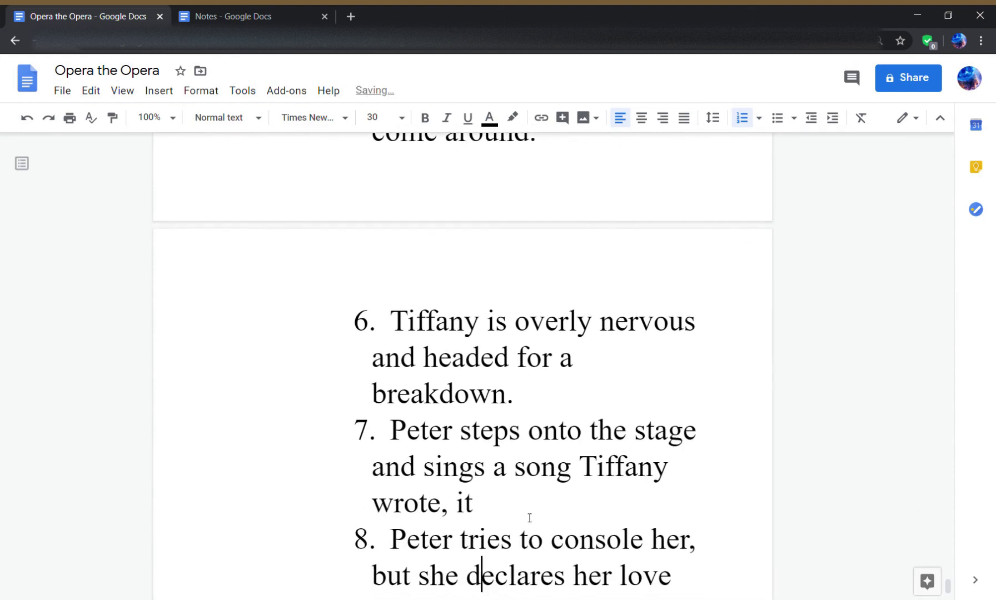
{"action": "key", "text": "BackSpace"}
{"action": "key", "text": "BackSpace"}
{"action": "key", "text": "BackSpace"}
{"action": "key", "text": "BackSpace"}
{"action": "key", "text": "BackSpace"}
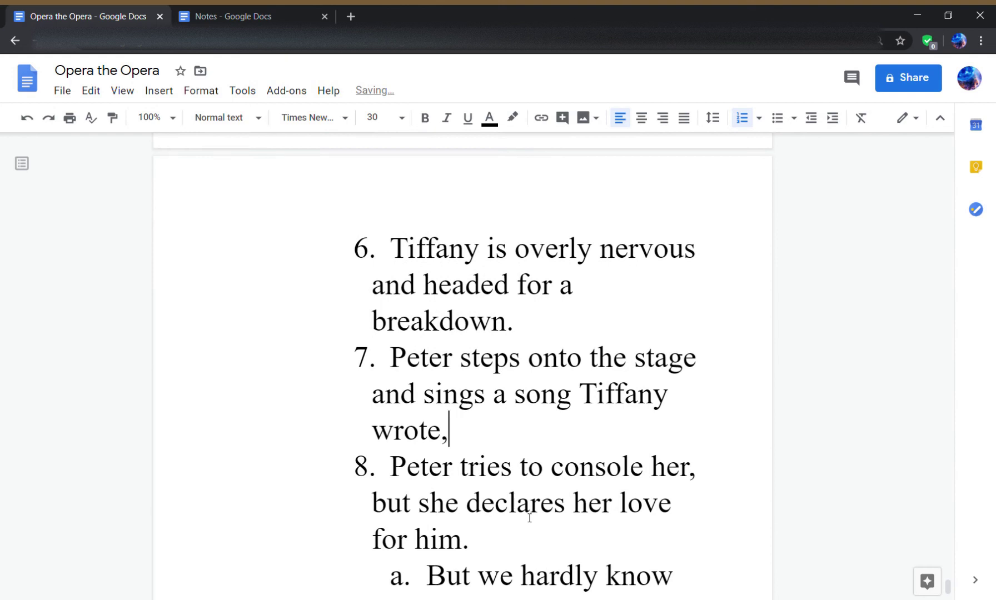
{"action": "type", "text": ". She gets gh"}
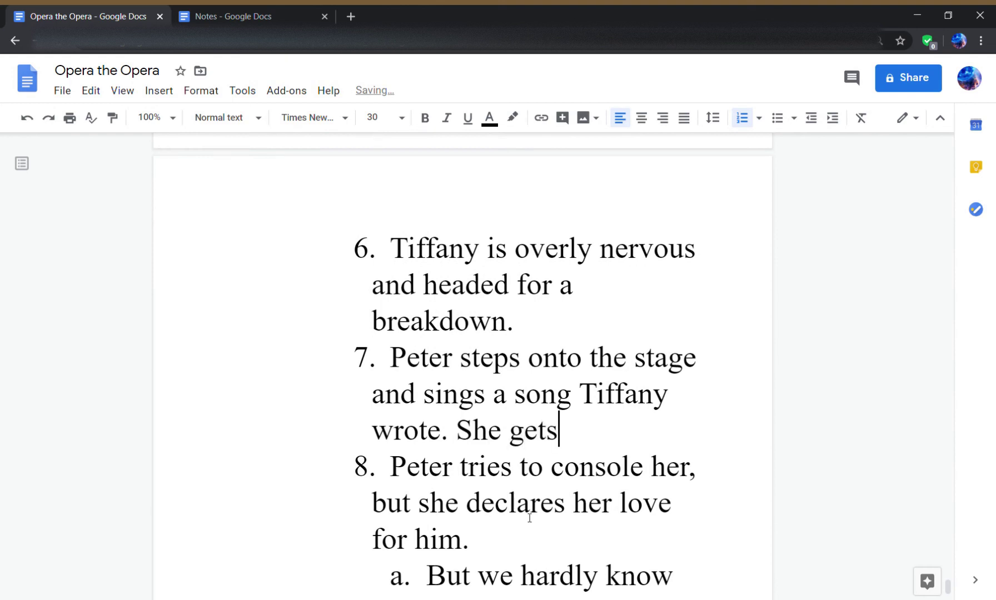
{"action": "key", "text": "BackSpace"}
{"action": "key", "text": "BackSpace"}
{"action": "type", "text": "hold of"}
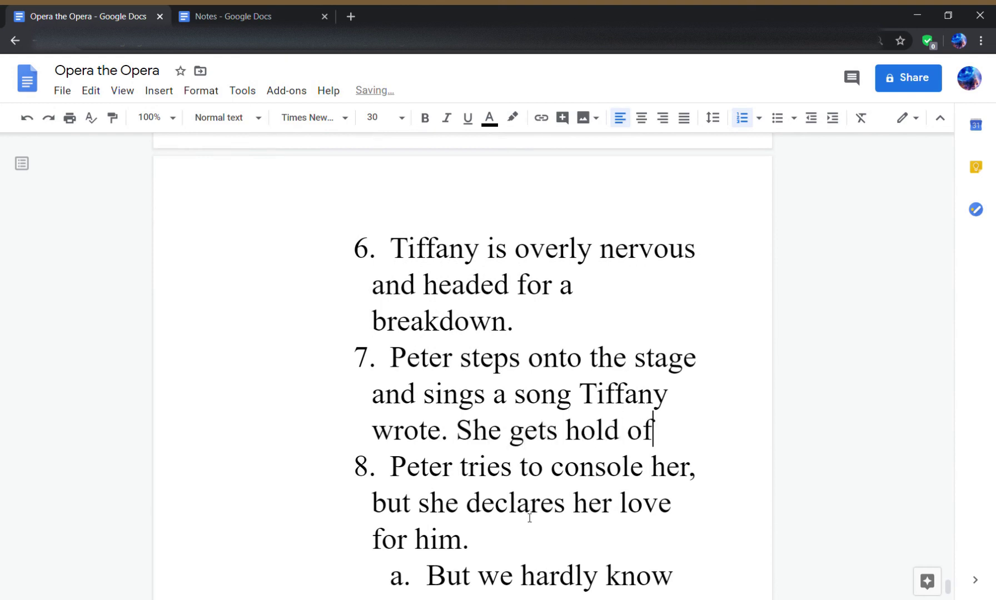
{"action": "type", "text": " her self, si"}
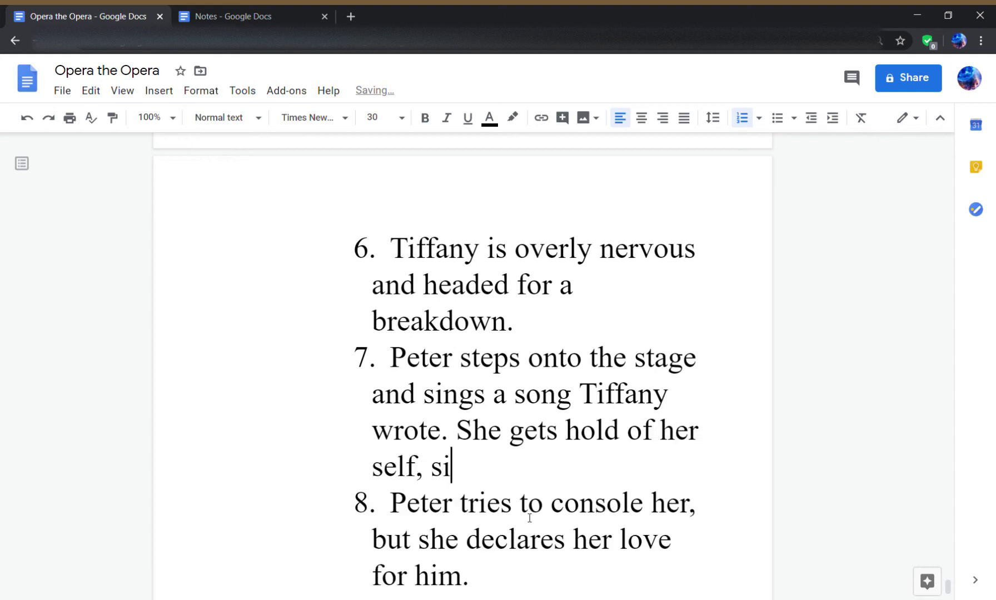
{"action": "type", "text": "ngs a 'duet' "}
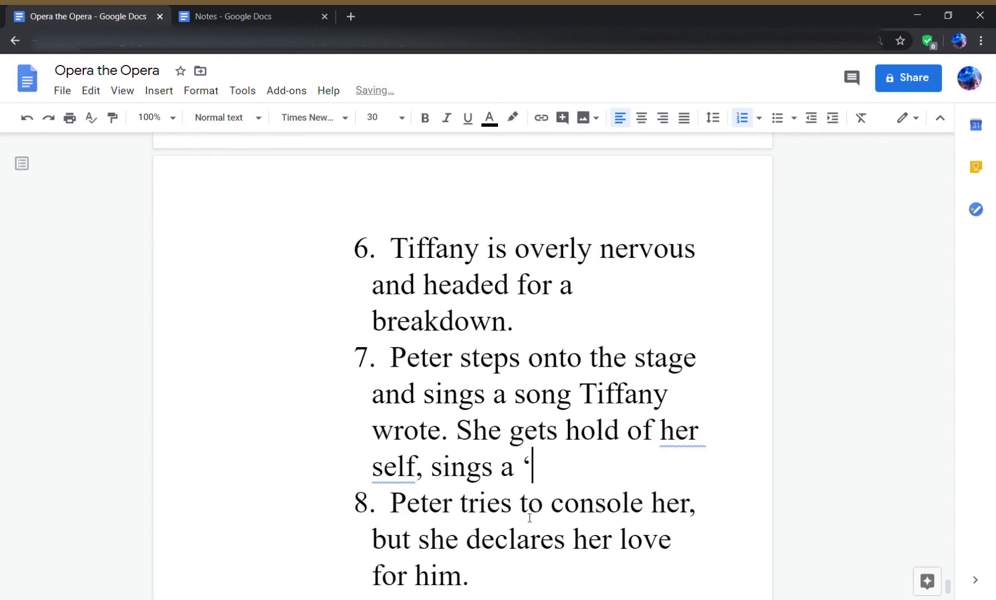
{"action": "type", "text": "with"}
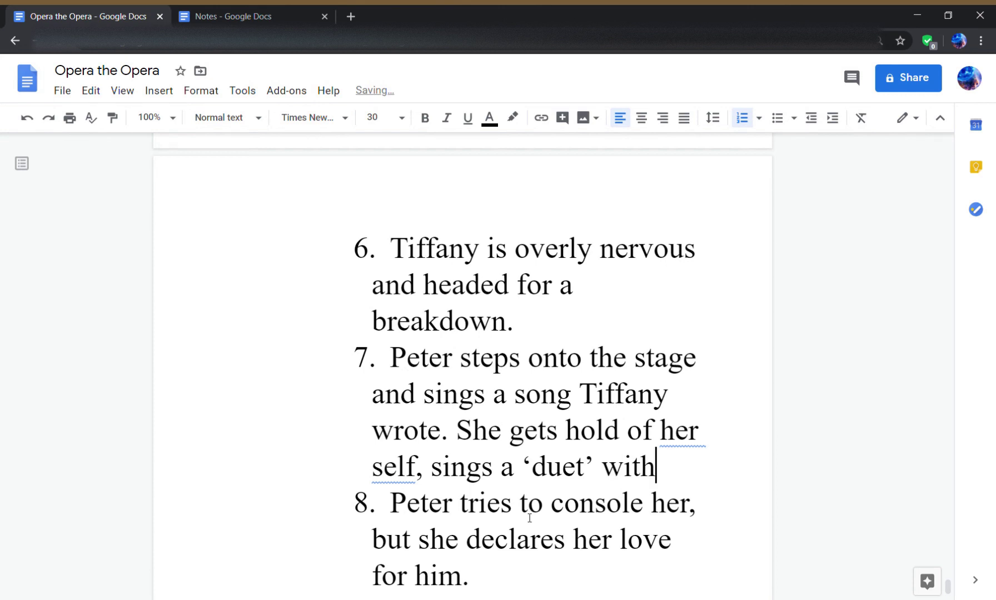
- Complete the sentence about the duet in the seventh sub-item with "him, her lines merging with his."
{"action": "type", "text": " him, call and"}
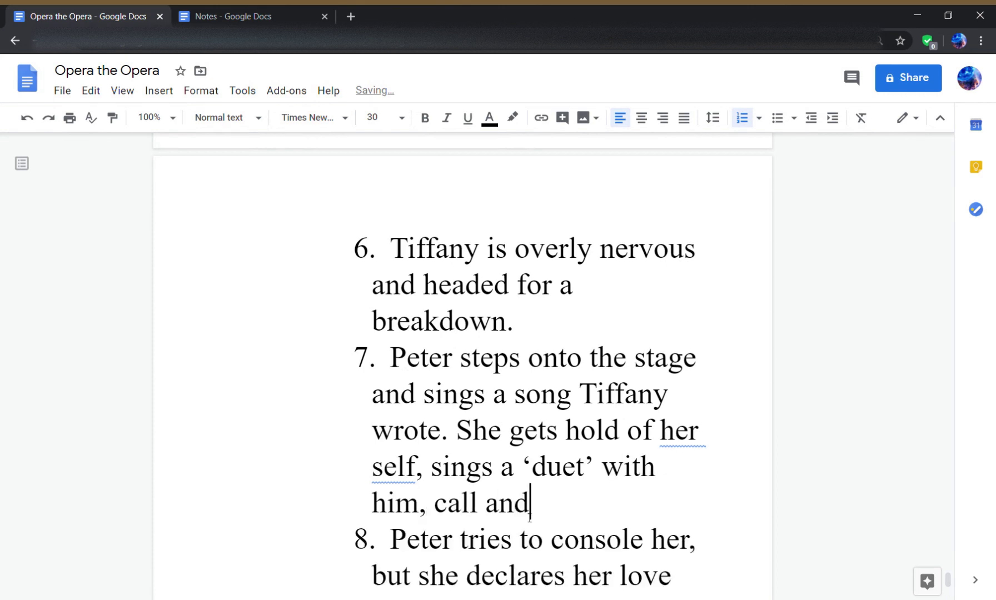
{"action": "key", "text": "BackSpace"}
{"action": "key", "text": "BackSpace"}
{"action": "key", "text": "BackSpace"}
{"action": "key", "text": "BackSpace"}
{"action": "key", "text": "BackSpace"}
{"action": "key", "text": "BackSpace"}
{"action": "key", "text": "BackSpace"}
{"action": "key", "text": "BackSpace"}
{"action": "type", "text": "he"}
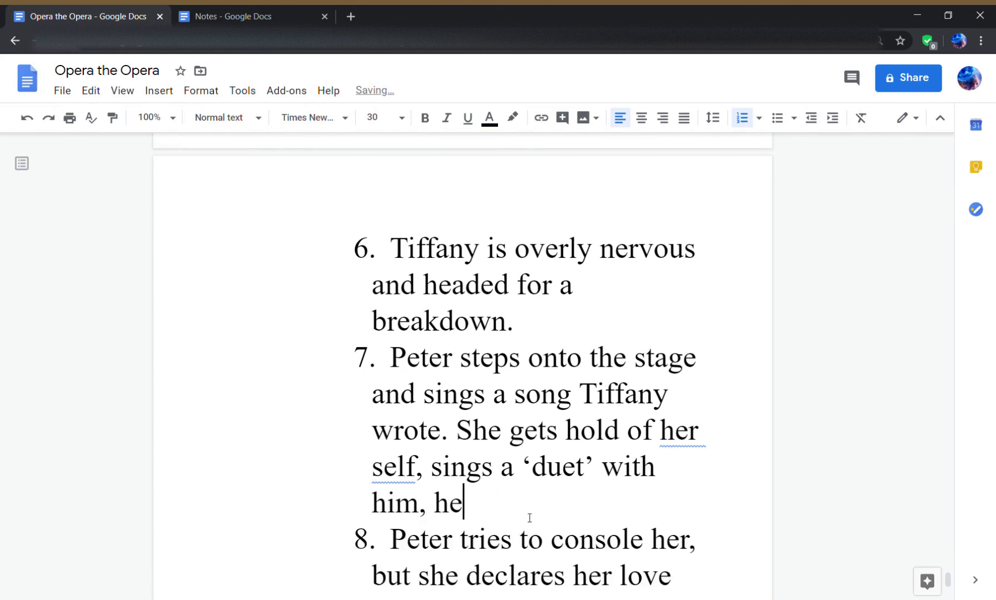
{"action": "type", "text": "r li"}
{"action": "key", "text": "BackSpace"}
{"action": "key", "text": "BackSpace"}
{"action": "type", "text": "lines mer"}
{"action": "type", "text": "ging with his."}
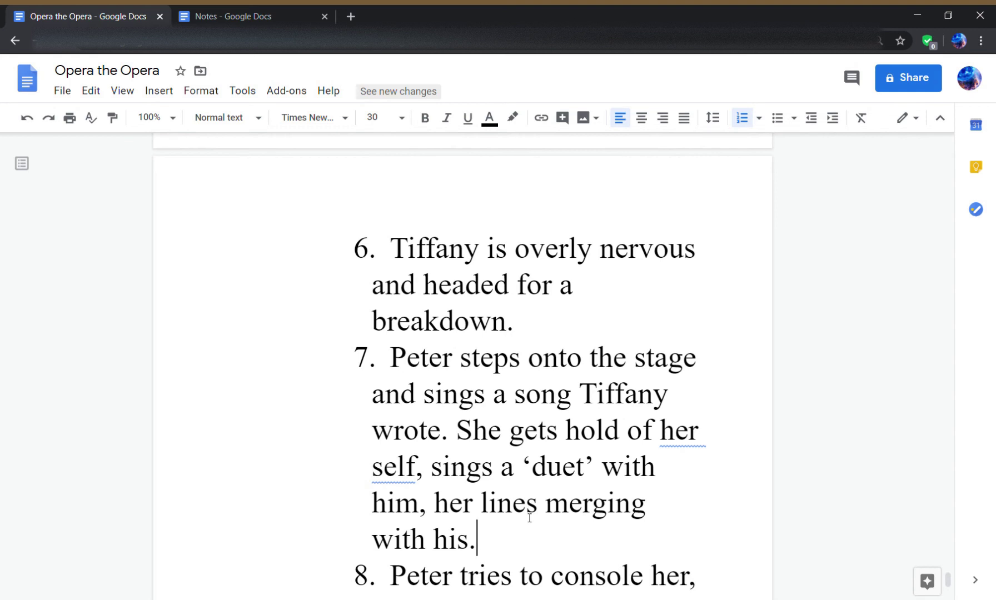
- Start an empty sub-item below the seventh item, and extend the seventh item's last sentence with "though he doesn’t know it" before its period
{"action": "key", "text": "Return"}
{"action": "key", "text": "Tab"}
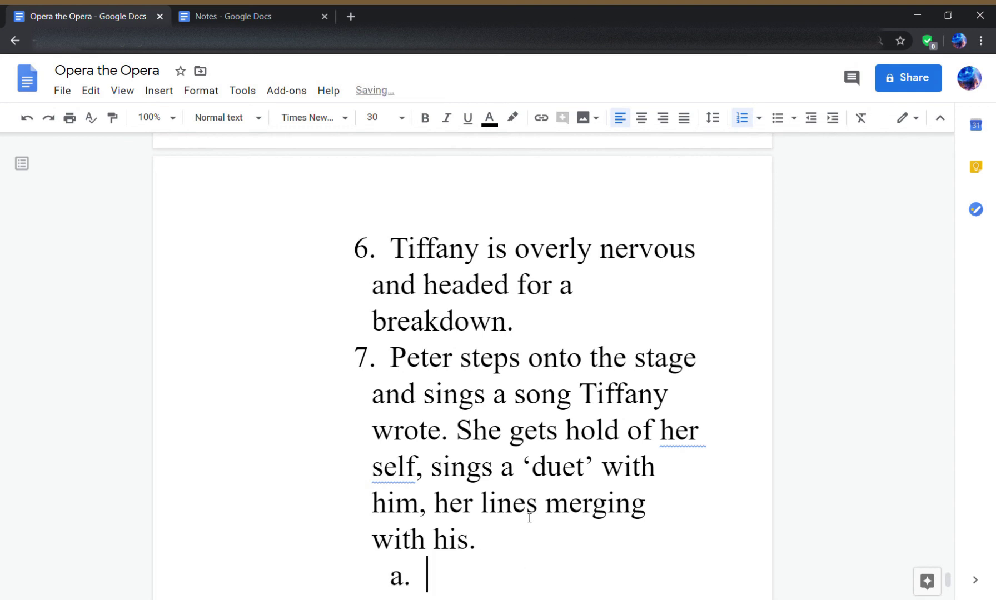
{"action": "scroll", "coordinate": [531, 500], "scroll_direction": "down", "scroll_amount": 3}
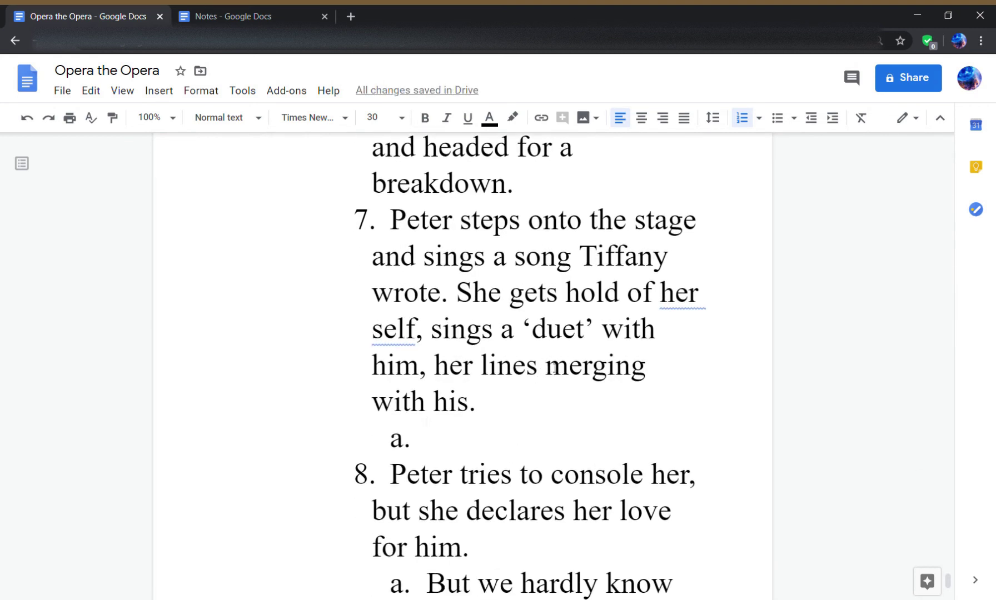
{"action": "key", "text": "Up"}
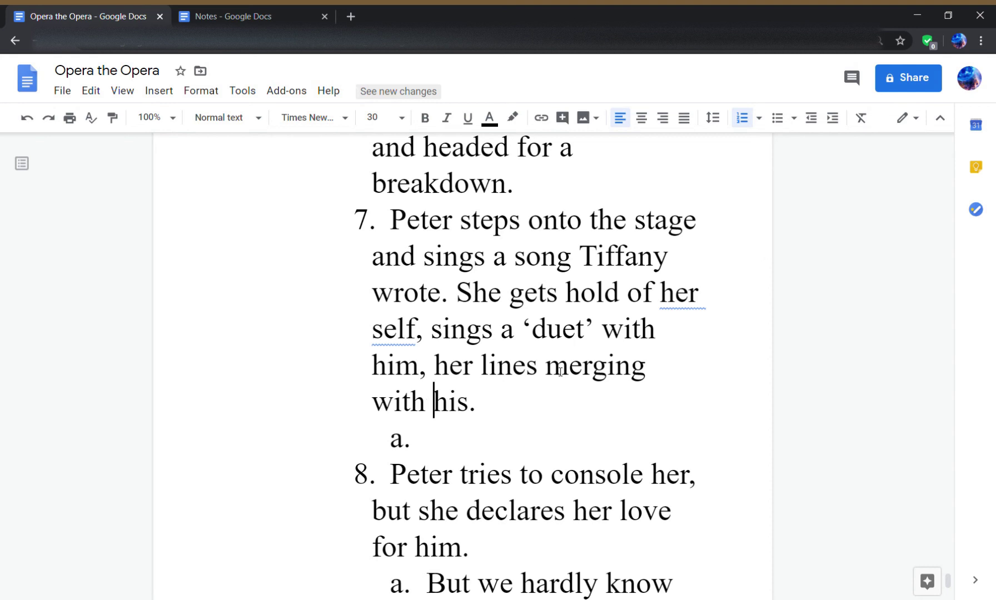
{"action": "key", "text": "Right"}
{"action": "key", "text": "Right"}
{"action": "key", "text": "Right"}
{"action": "type", "text": "though"}
{"action": "type", "text": " he doesn't know"}
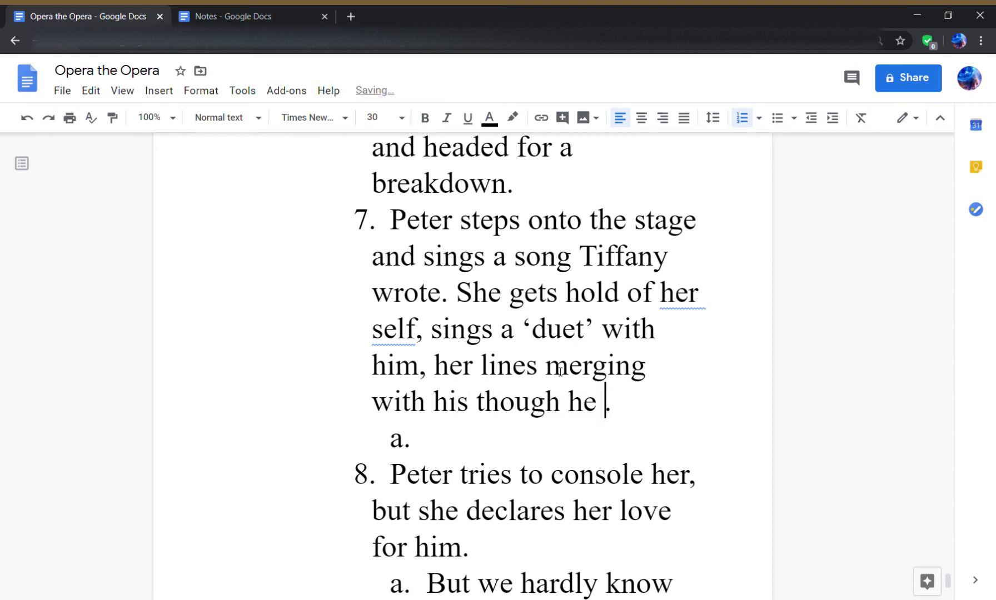
{"action": "type", "text": " it"}
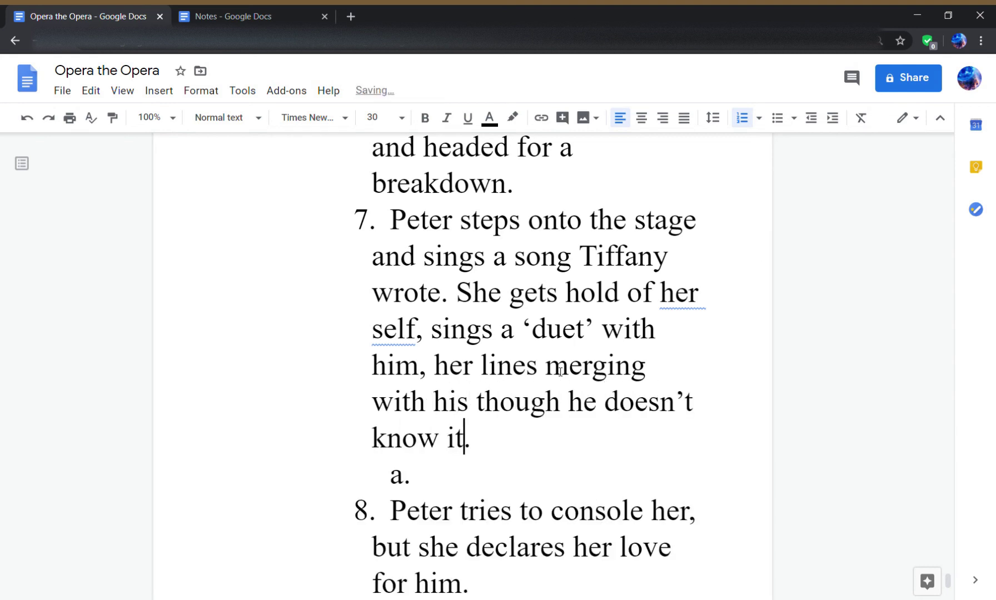
- Remove the empty lettered sub-item beneath the seventh item
{"action": "key", "text": "Down"}
{"action": "key", "text": "BackSpace"}
{"action": "key", "text": "BackSpace"}
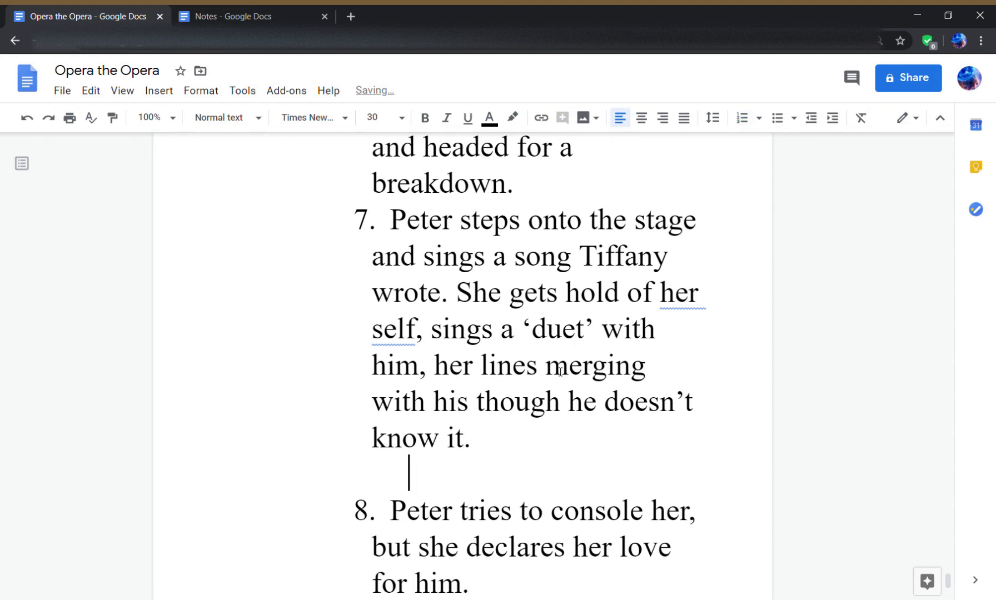
- Insert "steps off stage," after "Peter" at the start of the eighth item
{"action": "key", "text": "Right"}
{"action": "key", "text": "Right"}
{"action": "key", "text": "Right"}
{"action": "key", "text": "Right"}
{"action": "key", "text": "Right"}
{"action": "key", "text": "Right"}
{"action": "key", "text": "Right"}
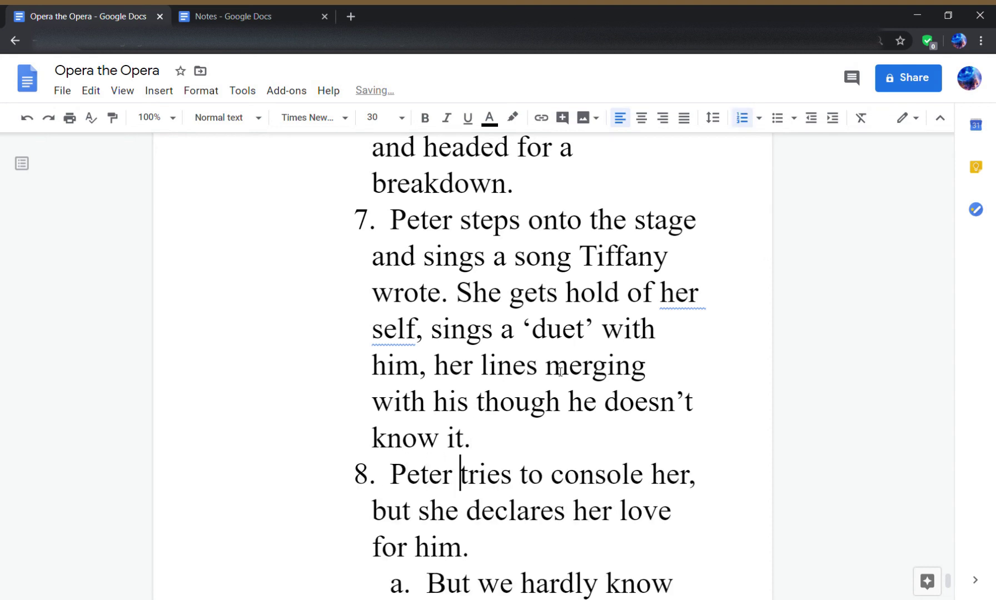
{"action": "type", "text": "steps off stagetries"}
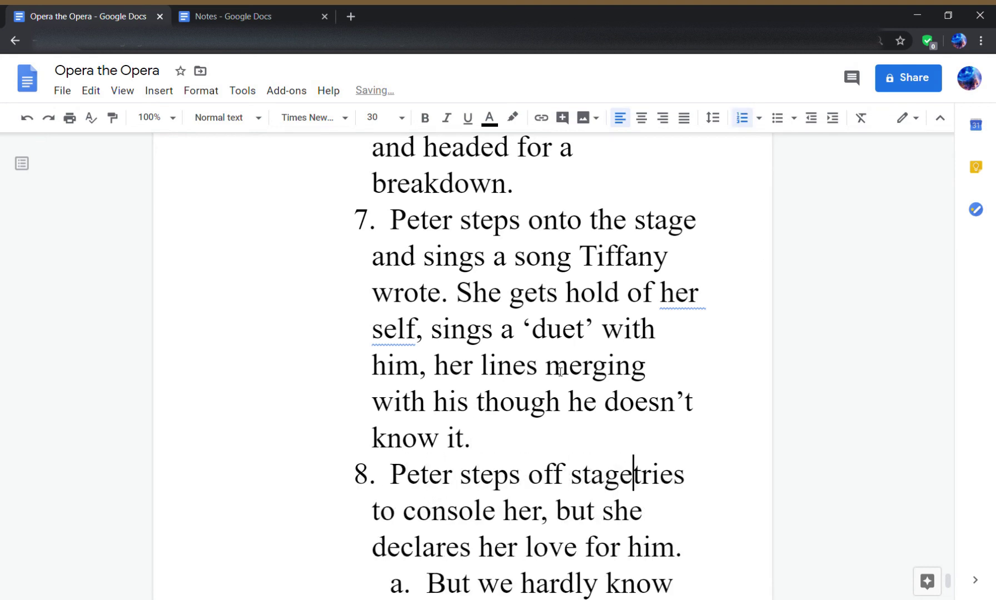
{"action": "key", "text": "BackSpace"}
{"action": "key", "text": "BackSpace"}
{"action": "key", "text": "BackSpace"}
{"action": "key", "text": "BackSpace"}
{"action": "key", "text": "BackSpace"}
{"action": "type", "text": ","}
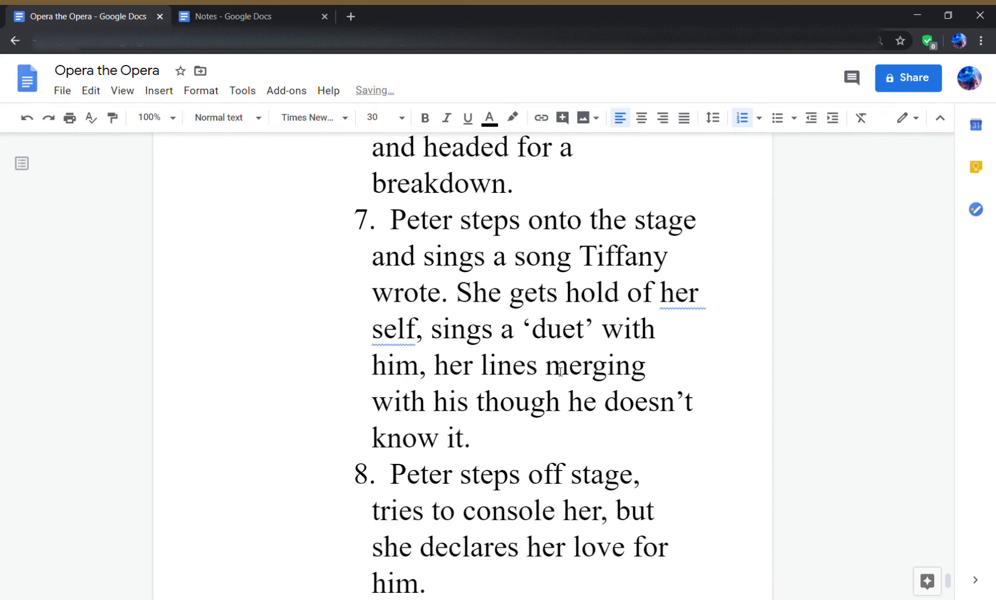
- Delete "tries to console her, but" from the eighth item so that "she declares her love for him" directly follows "Peter steps off stage,"
{"action": "key", "text": "Down"}
{"action": "key", "text": "Left"}
{"action": "key", "text": "BackSpace"}
{"action": "key", "text": "BackSpace"}
{"action": "key", "text": "BackSpace"}
{"action": "key", "text": "BackSpace"}
{"action": "key", "text": "BackSpace"}
{"action": "key", "text": "BackSpace"}
{"action": "key", "text": "BackSpace"}
{"action": "key", "text": "BackSpace"}
{"action": "key", "text": "BackSpace"}
{"action": "key", "text": "BackSpace"}
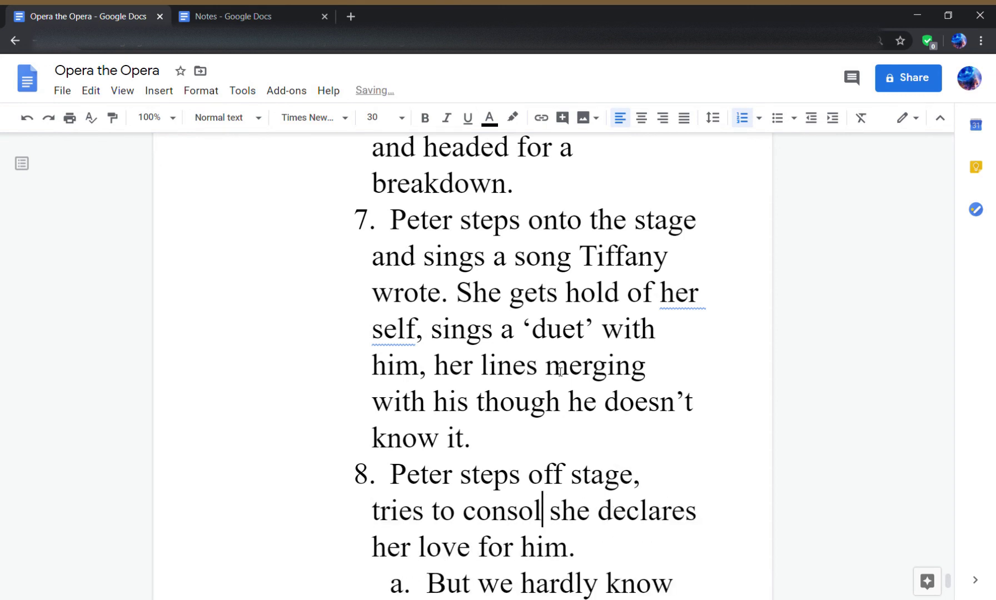
{"action": "key", "text": "BackSpace"}
{"action": "key", "text": "BackSpace"}
{"action": "key", "text": "BackSpace"}
{"action": "key", "text": "BackSpace"}
{"action": "key", "text": "BackSpace"}
{"action": "key", "text": "BackSpace"}
{"action": "key", "text": "BackSpace"}
{"action": "key", "text": "BackSpace"}
{"action": "key", "text": "BackSpace"}
{"action": "key", "text": "BackSpace"}
{"action": "key", "text": "BackSpace"}
{"action": "key", "text": "BackSpace"}
{"action": "key", "text": "BackSpace"}
{"action": "key", "text": "BackSpace"}
{"action": "key", "text": "BackSpace"}
{"action": "key", "text": "BackSpace"}
- Fill the empty ninth item of Act V with "Monique overhears."
{"action": "key", "text": "Down"}
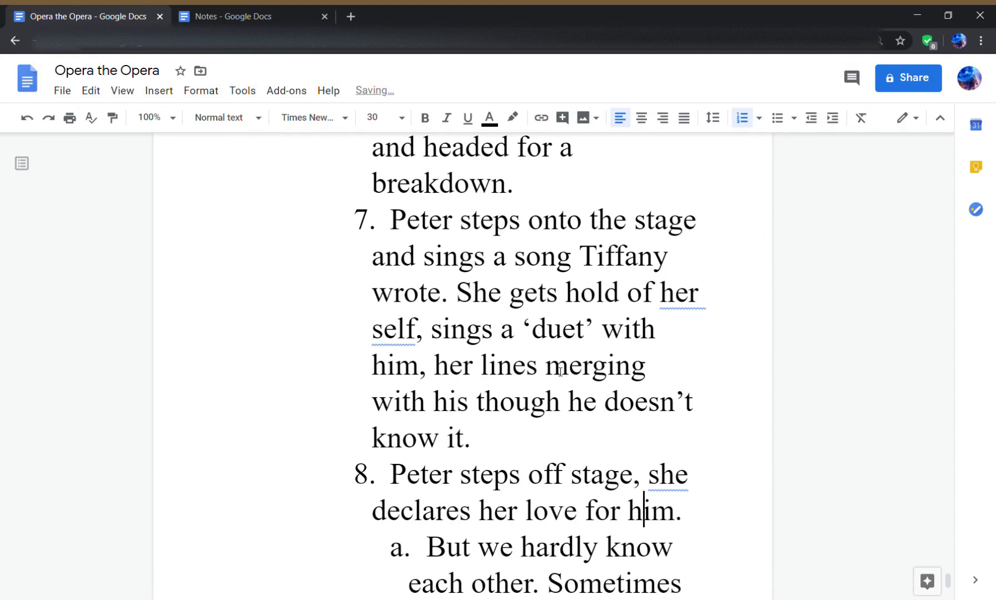
{"action": "key", "text": "Down"}
{"action": "key", "text": "Down"}
{"action": "scroll", "coordinate": [556, 370], "scroll_direction": "down", "scroll_amount": 5}
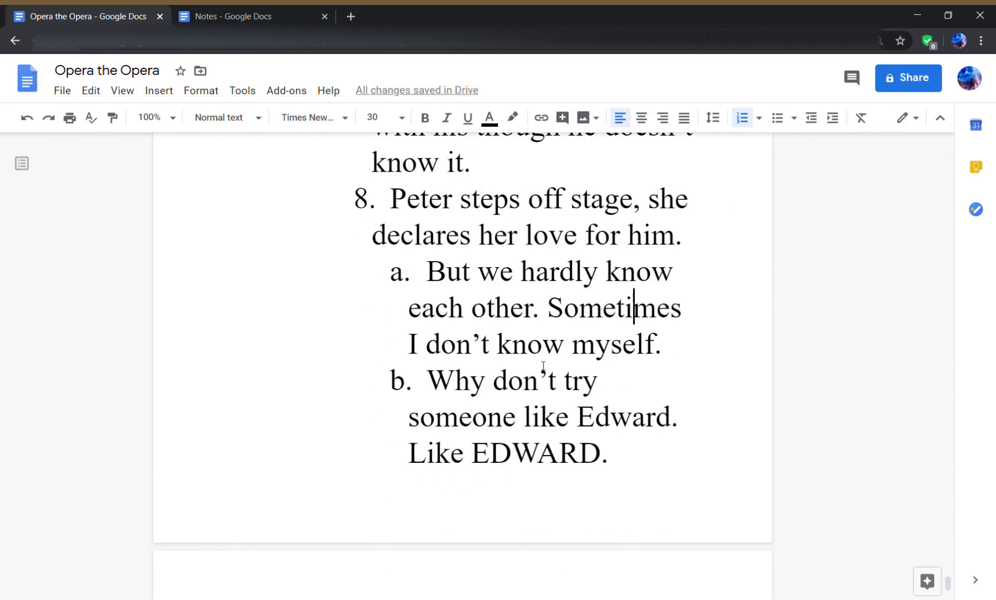
{"action": "scroll", "coordinate": [542, 361], "scroll_direction": "down", "scroll_amount": 4}
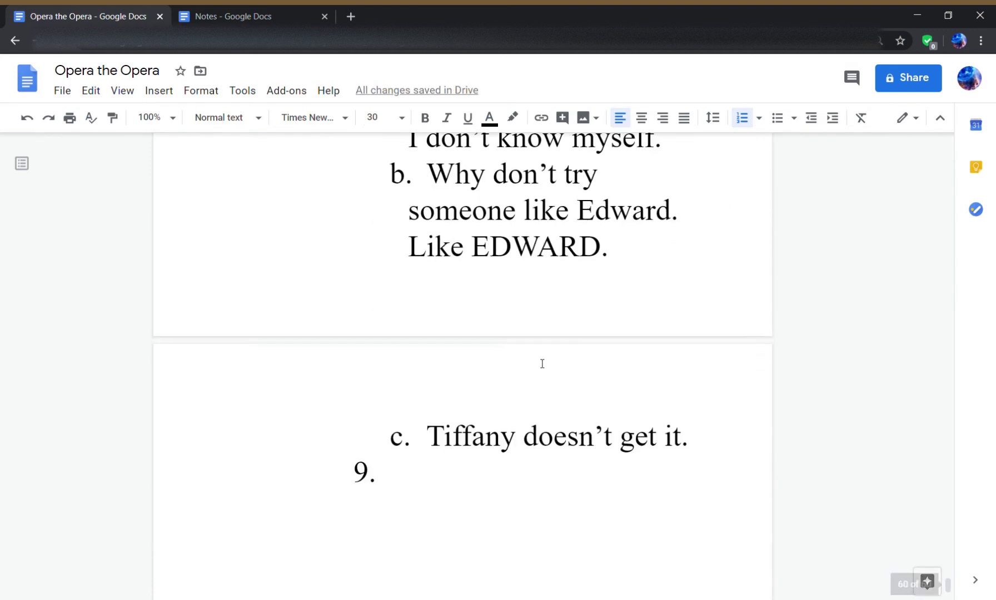
{"action": "left_click", "coordinate": [397, 467]}
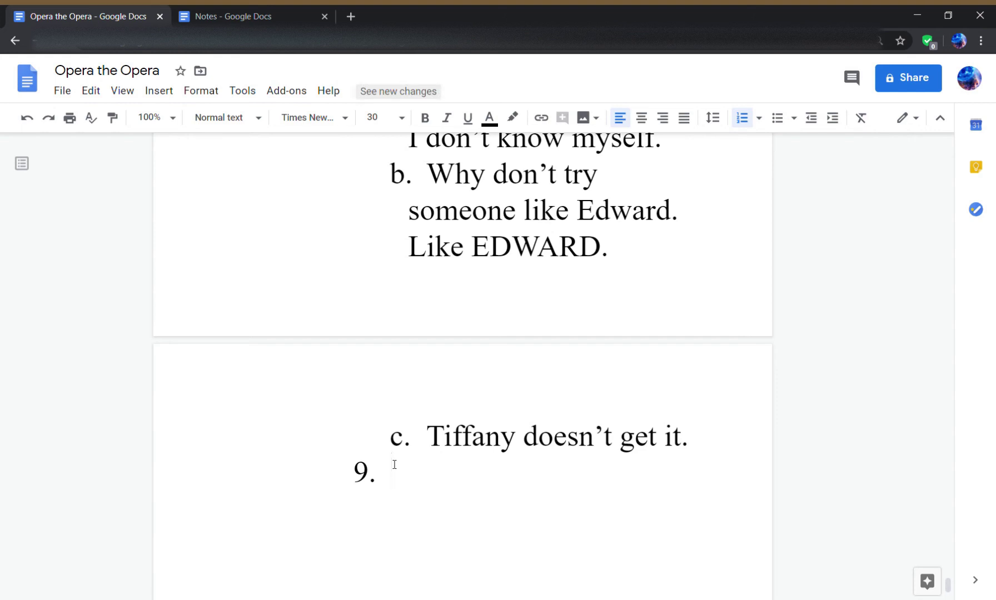
{"action": "type", "text": "Mon"}
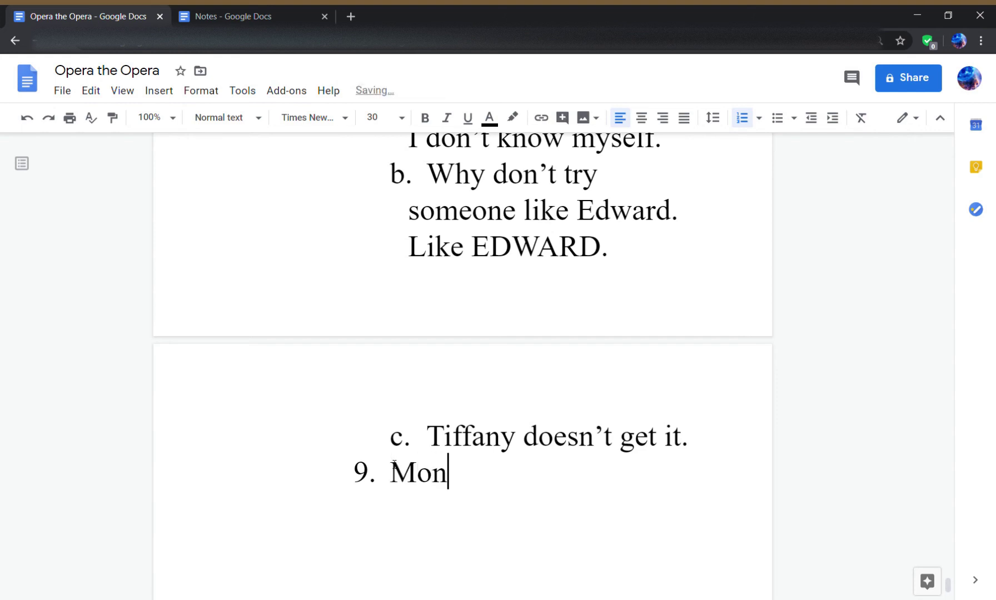
{"action": "type", "text": "ique overhears."}
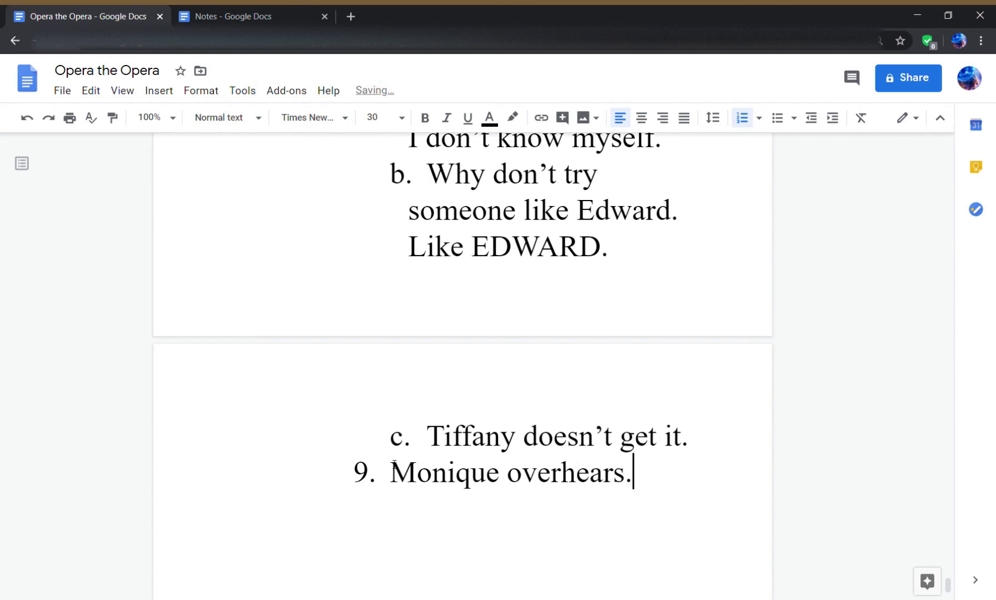
- Add the first lettered sub-item under "Monique overhears." with the text "Call Peter a bastard."
{"action": "key", "text": "Return"}
{"action": "key", "text": "Tab"}
{"action": "type", "text": "Call"}
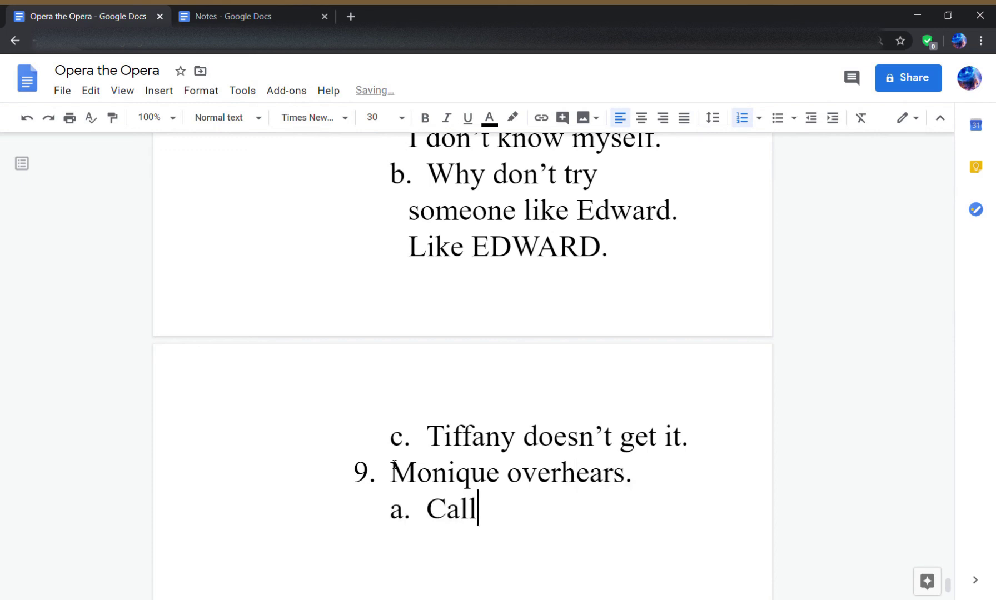
{"action": "type", "text": " Peter "}
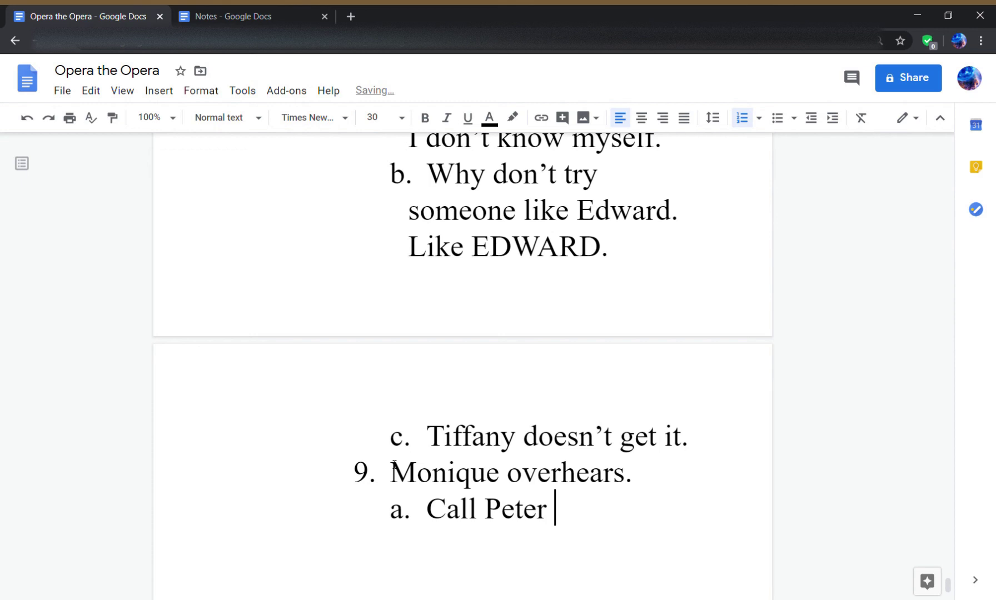
{"action": "type", "text": "a bastard"}
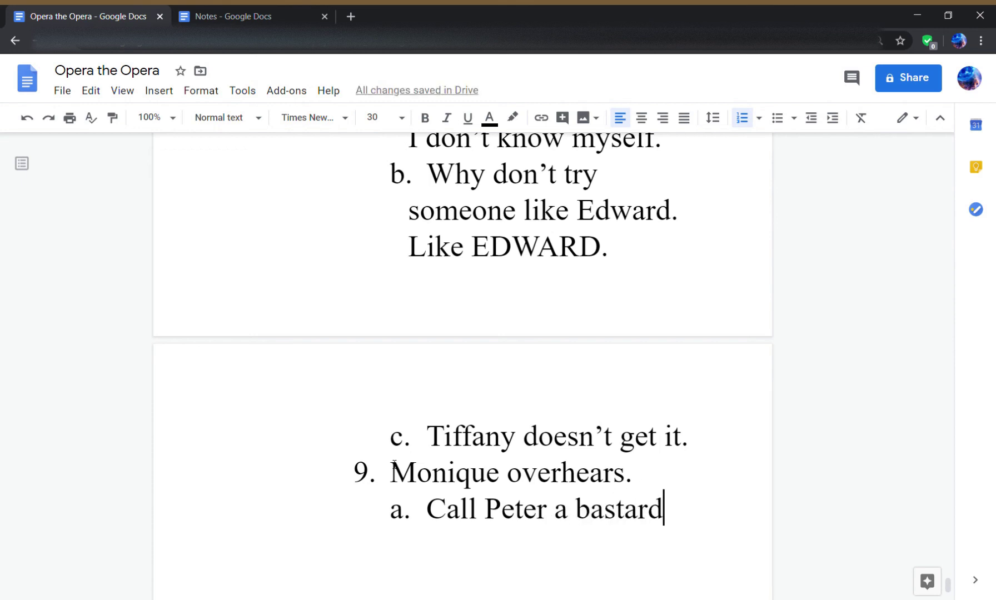
{"action": "type", "text": "."}
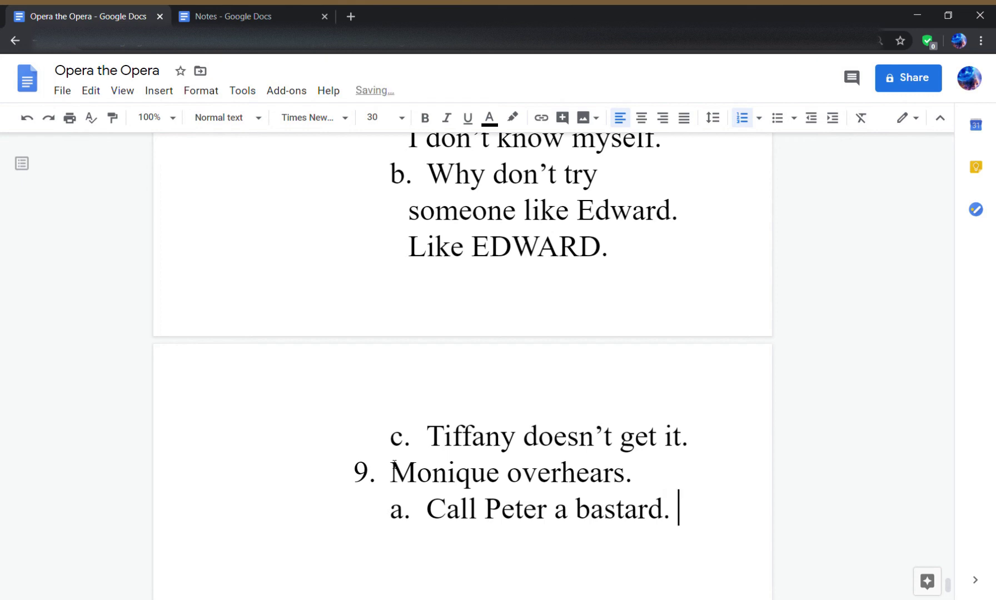
- Add the second lettered sub-item under "Monique overhears." reading "Overrated and such."
{"action": "key", "text": "Return"}
{"action": "type", "text": "Over"}
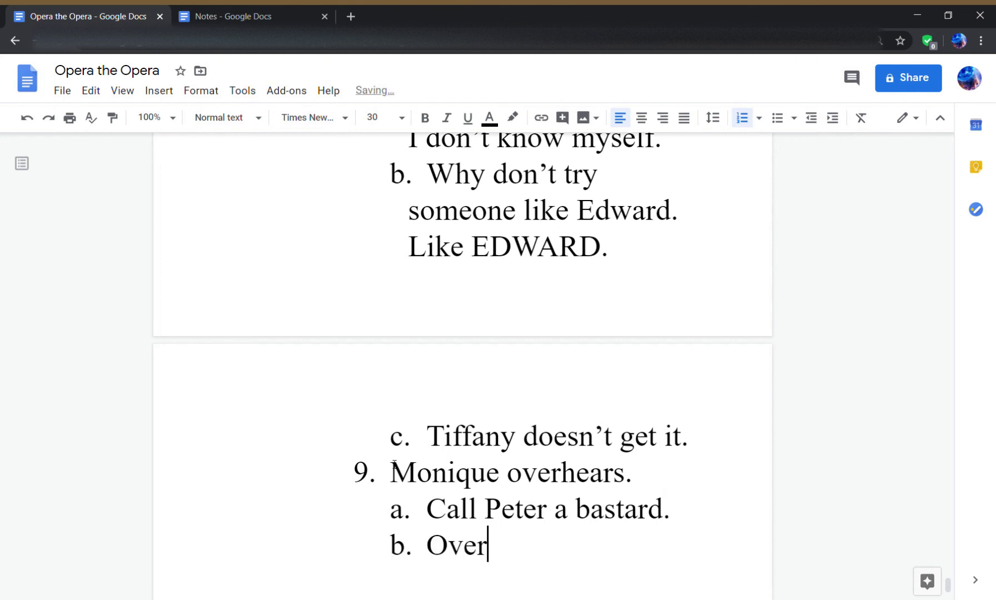
{"action": "type", "text": "rated and such"}
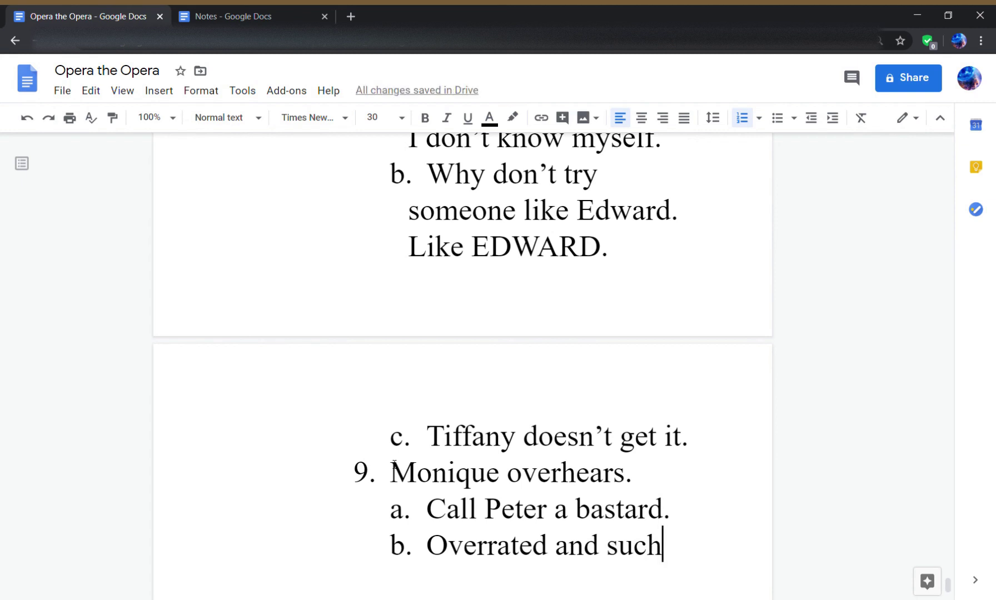
{"action": "type", "text": "."}
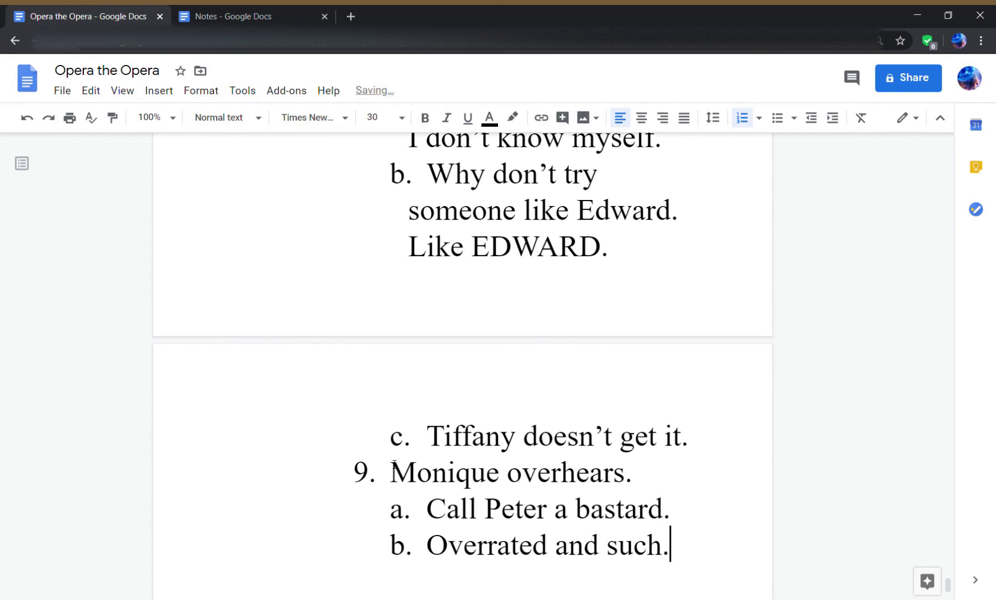
- Add the third lettered sub-item under "Monique overhears." reading "The production isn’t going well."
{"action": "key", "text": "Return"}
{"action": "type", "text": "The production"}
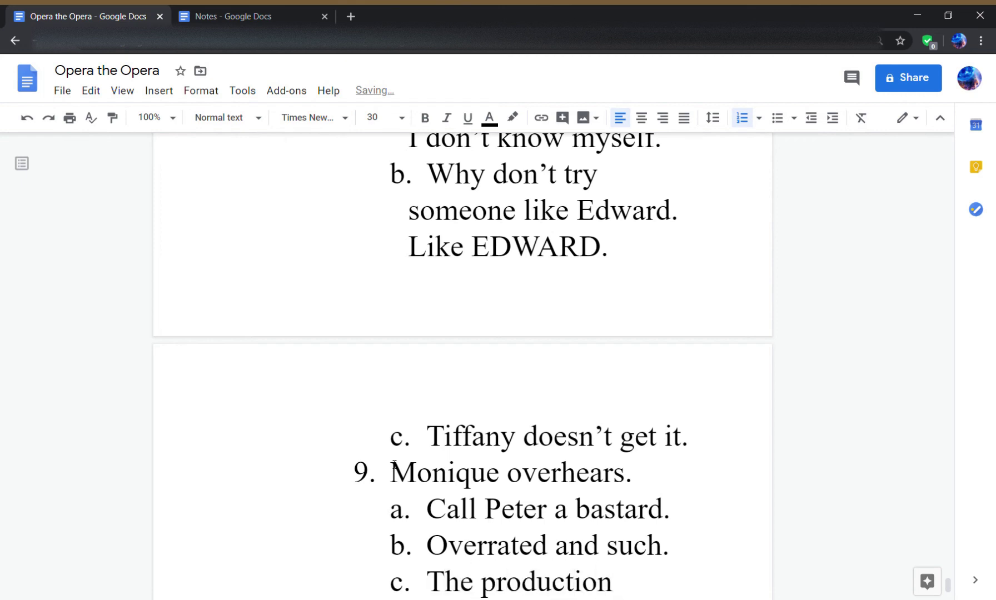
{"action": "type", "text": " is"}
{"action": "key", "text": "BackSpace"}
{"action": "type", "text": "n't going well."}
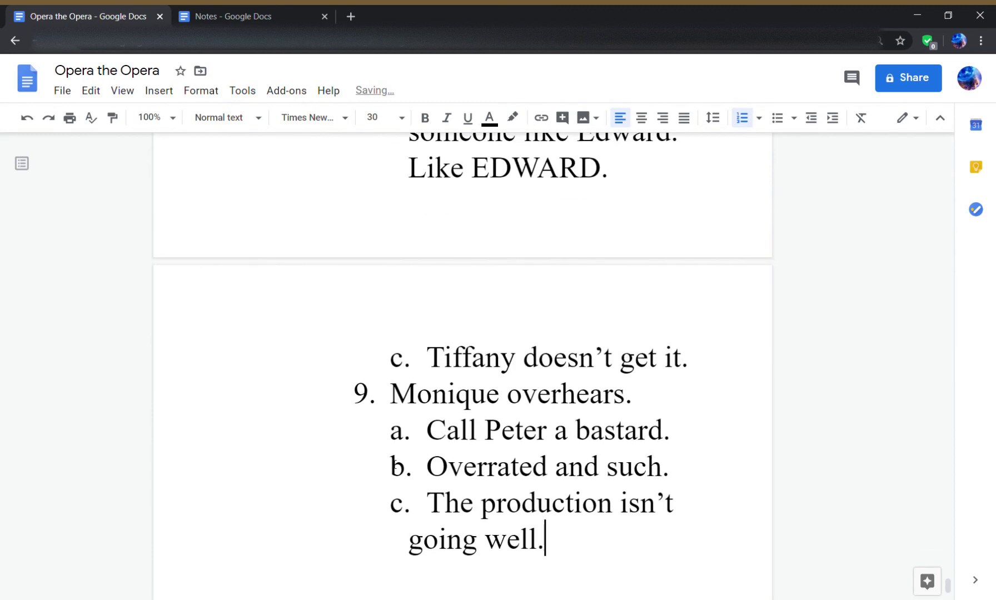
- Add the tenth numbered item, one level up from the lettered sub-items, with the text "Intermission."
{"action": "key", "text": "Return"}
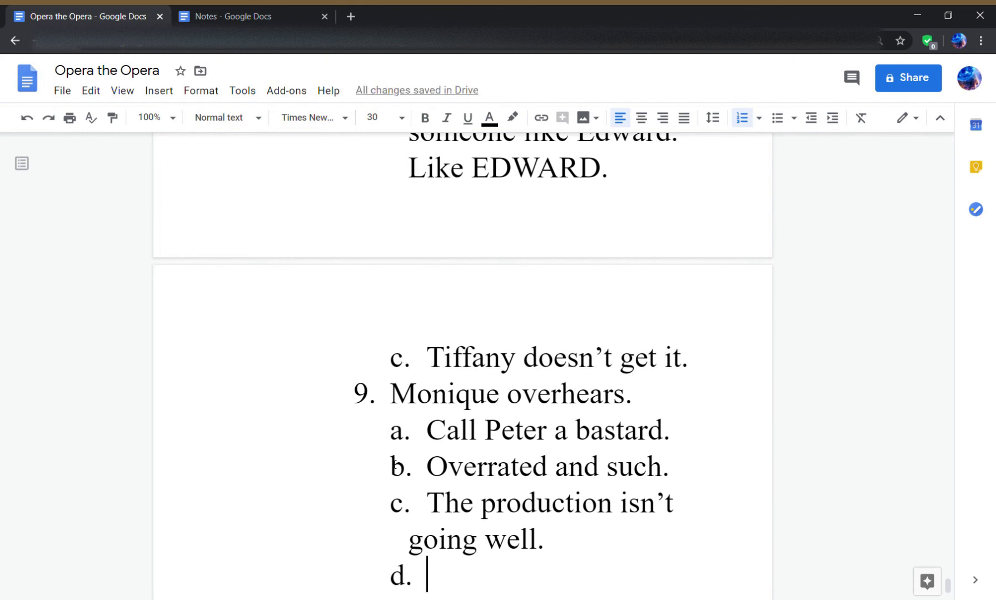
{"action": "key", "text": "shift+Tab"}
{"action": "type", "text": "Edwa"}
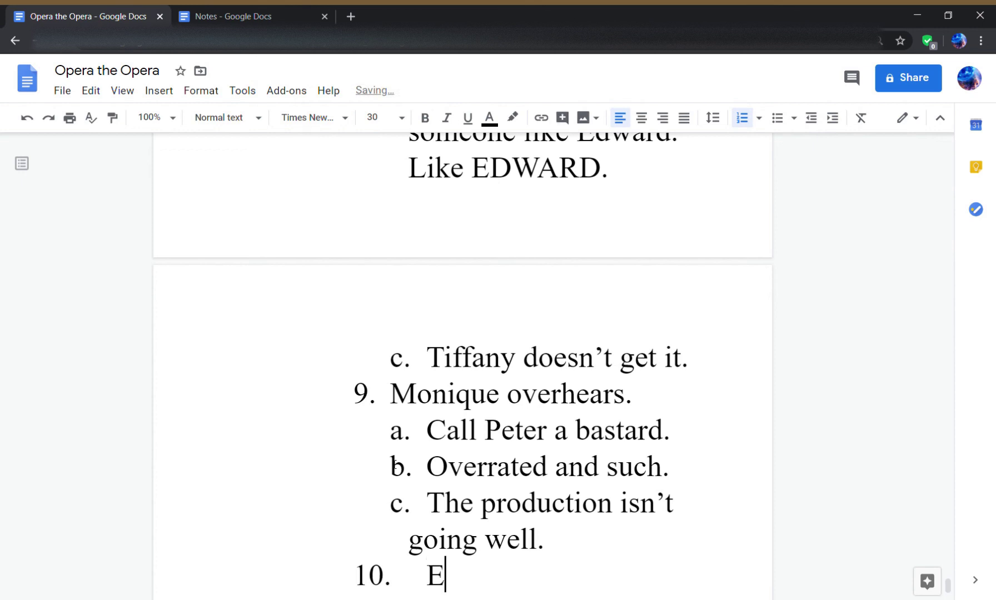
{"action": "key", "text": "BackSpace"}
{"action": "key", "text": "BackSpace"}
{"action": "key", "text": "BackSpace"}
{"action": "key", "text": "BackSpace"}
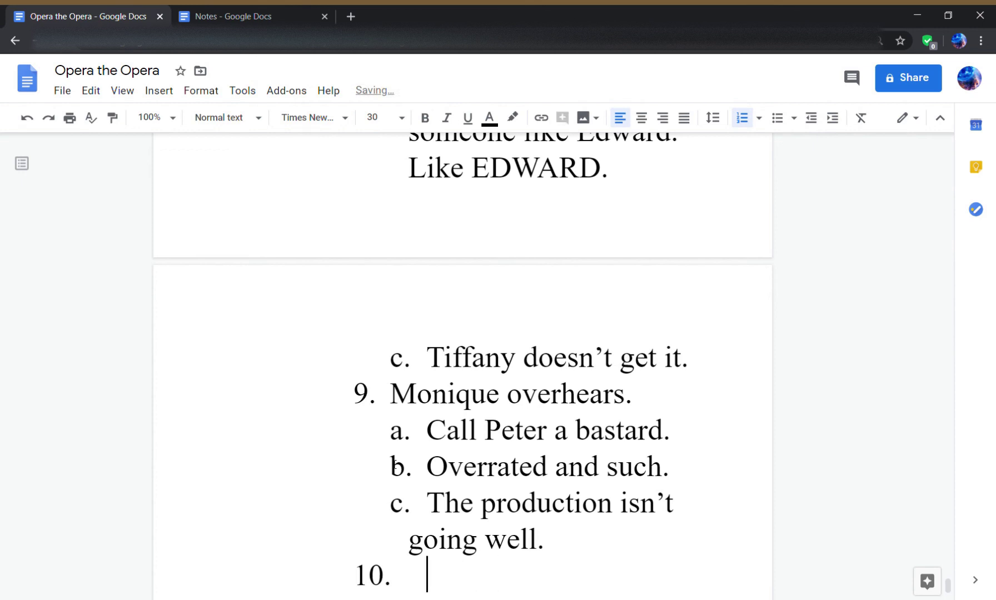
{"action": "type", "text": "Intermission."}
- Add a lettered sub-item under "Intermission." reading "Edward arrives, ignores Monique but she’s not having any of it."
{"action": "key", "text": "Return"}
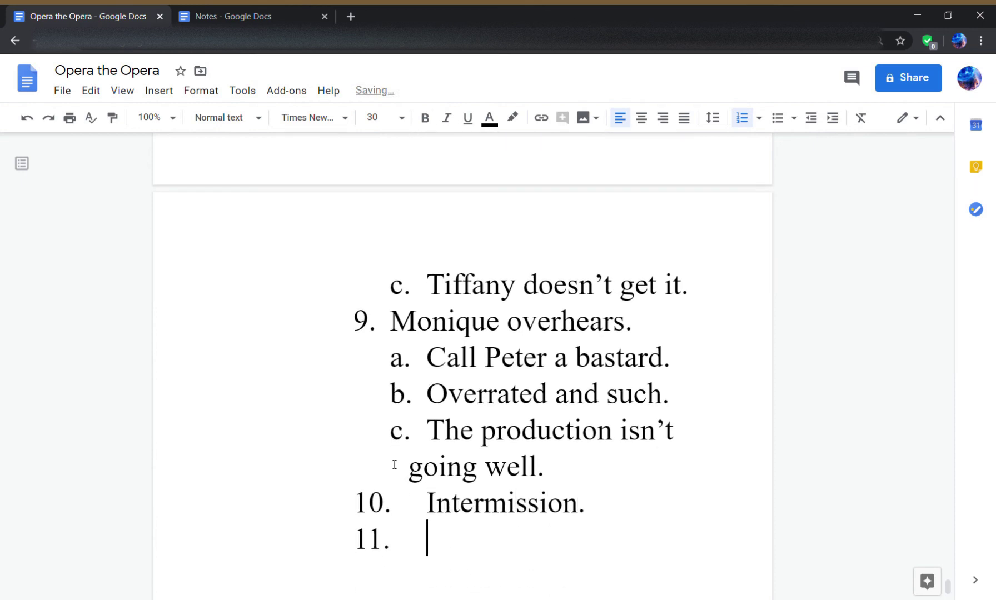
{"action": "key", "text": "Tab"}
{"action": "type", "text": "Edward arr"}
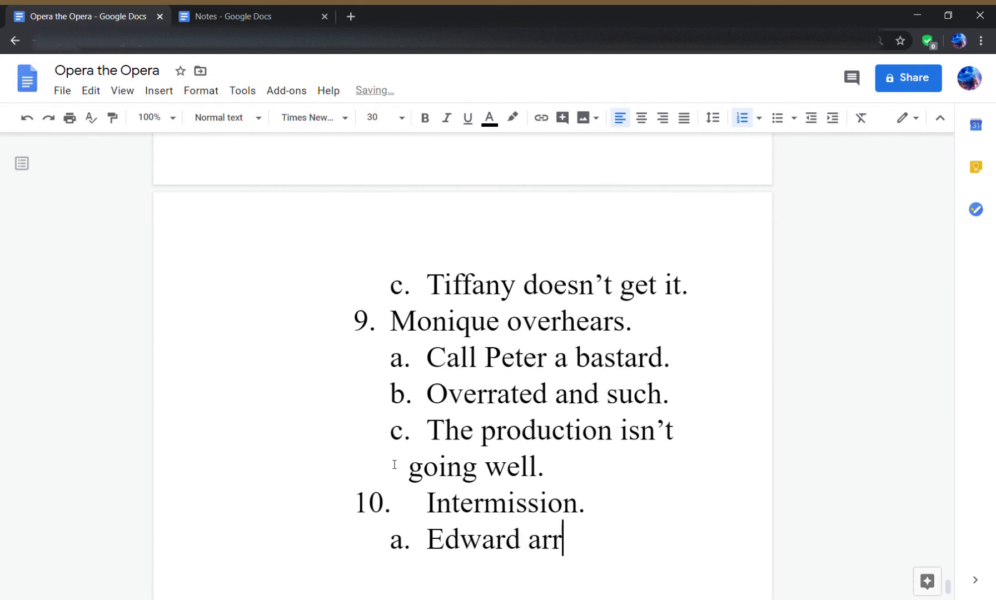
{"action": "type", "text": "ives"}
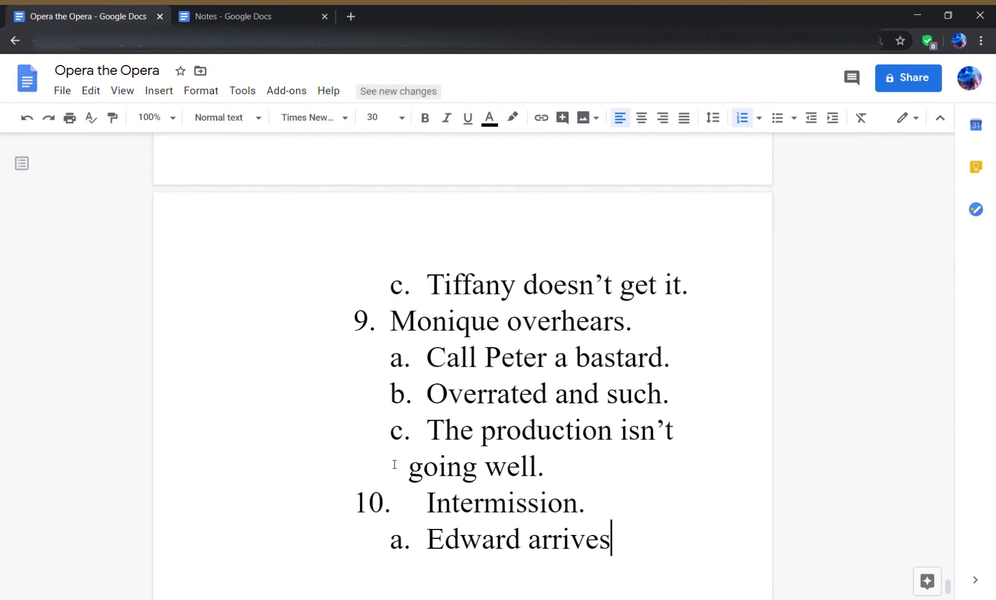
{"action": "type", "text": ", ignores "}
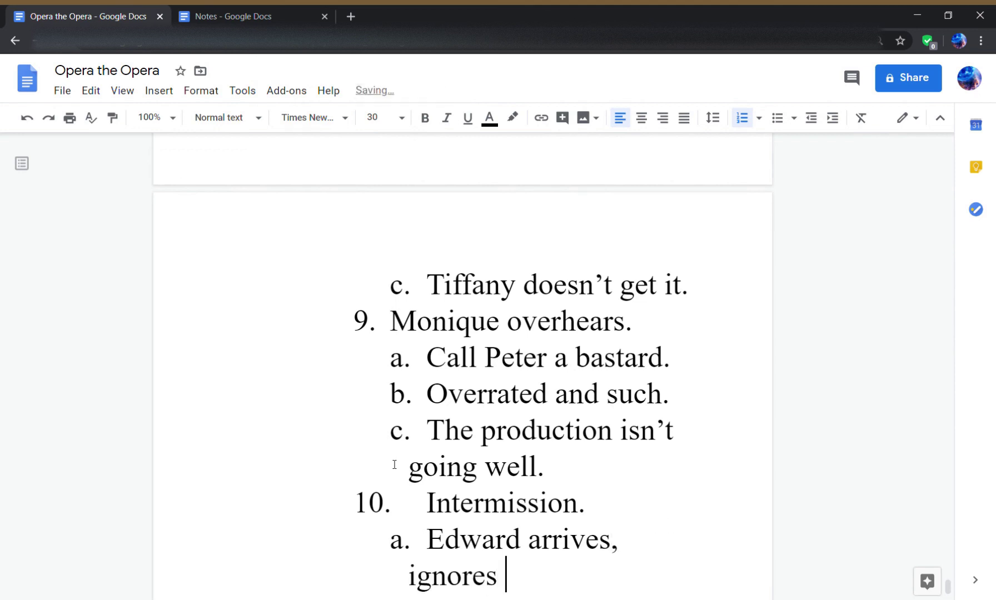
{"action": "type", "text": "Monique "}
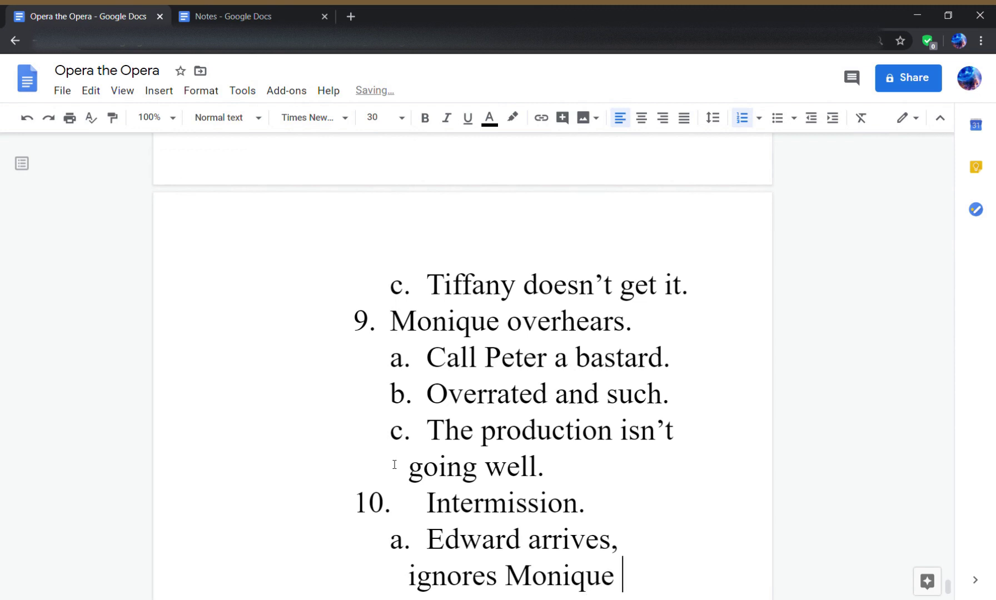
{"action": "type", "text": "but she's not havin"}
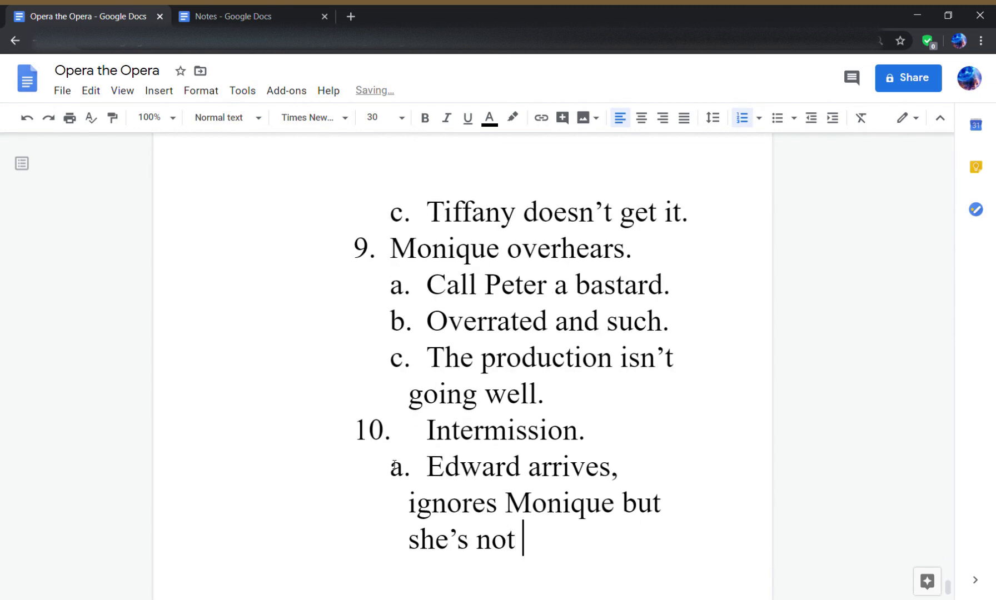
{"action": "type", "text": "g any of it."}
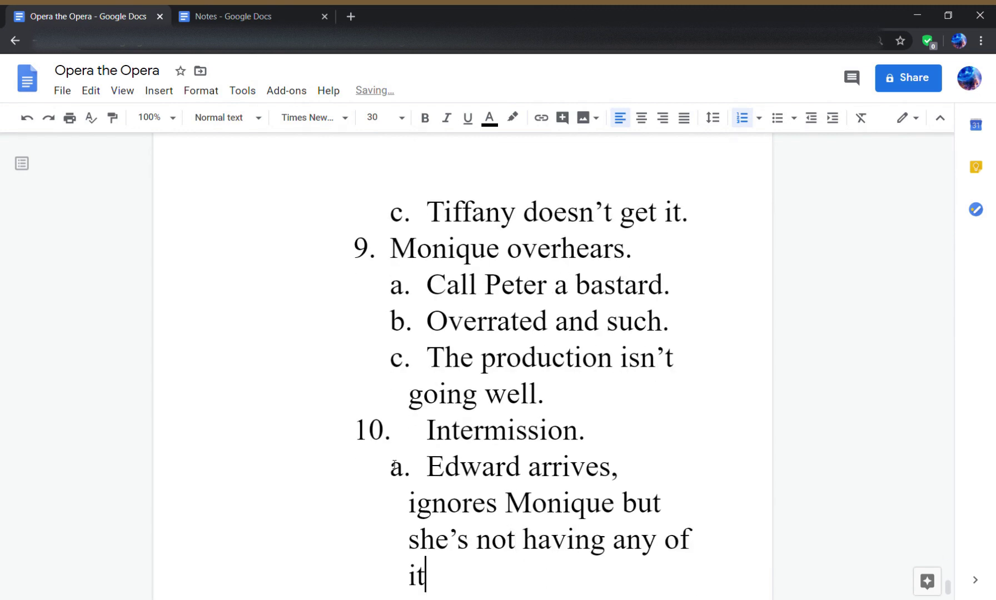
- Add a roman-numeral sub-item under the "Edward arrives" line reading "You talked about transferring for lawyers to have a relationship with a former client."
{"action": "key", "text": "Return"}
{"action": "key", "text": "Tab"}
{"action": "type", "text": "You talk"}
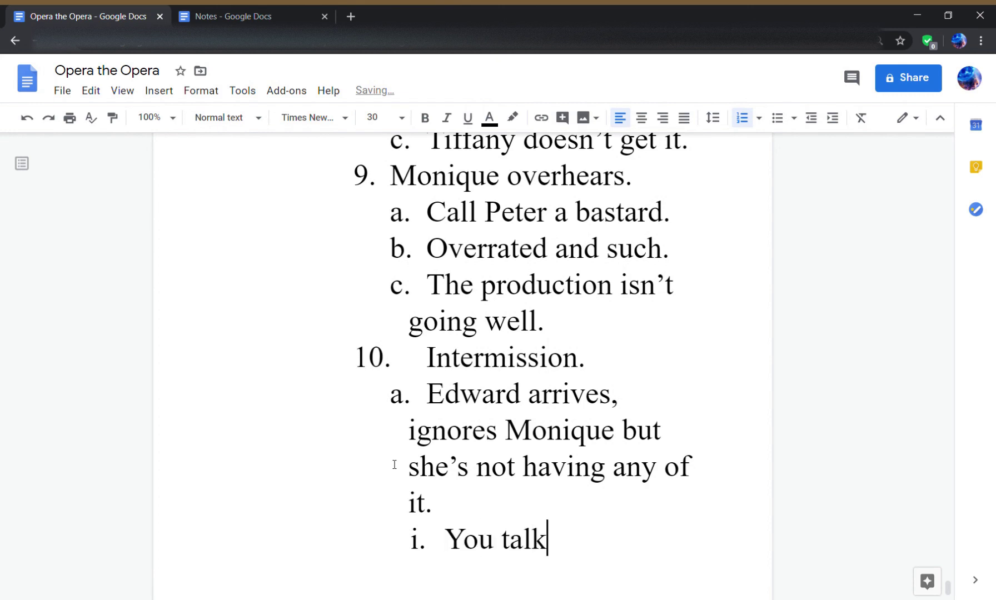
{"action": "type", "text": "ed about trans"}
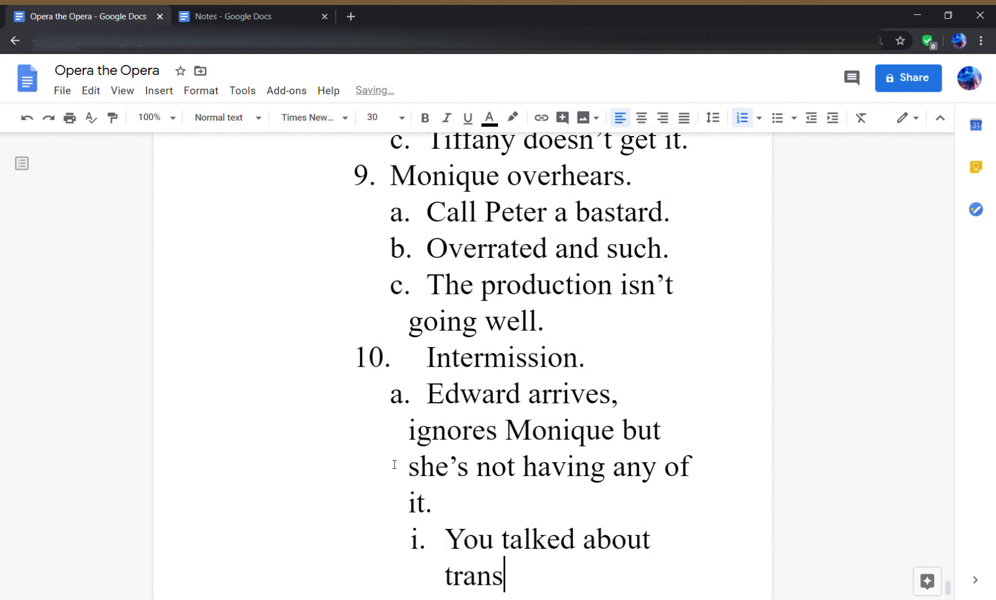
{"action": "type", "text": "ferring "}
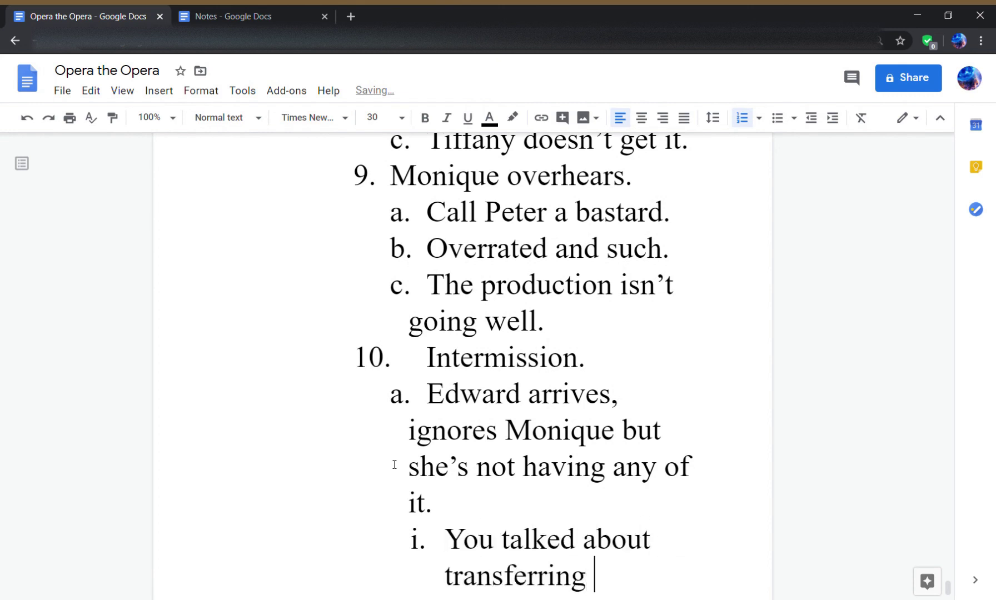
{"action": "type", "text": "for lawy"}
{"action": "key", "text": "BackSpace"}
{"action": "type", "text": "wy"}
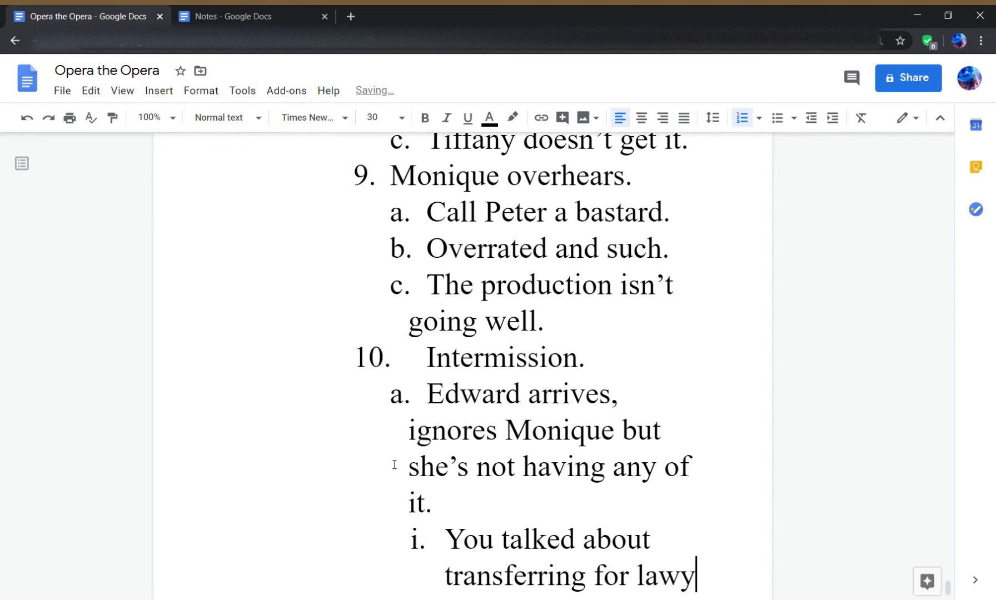
{"action": "type", "text": "ers to have a rela"}
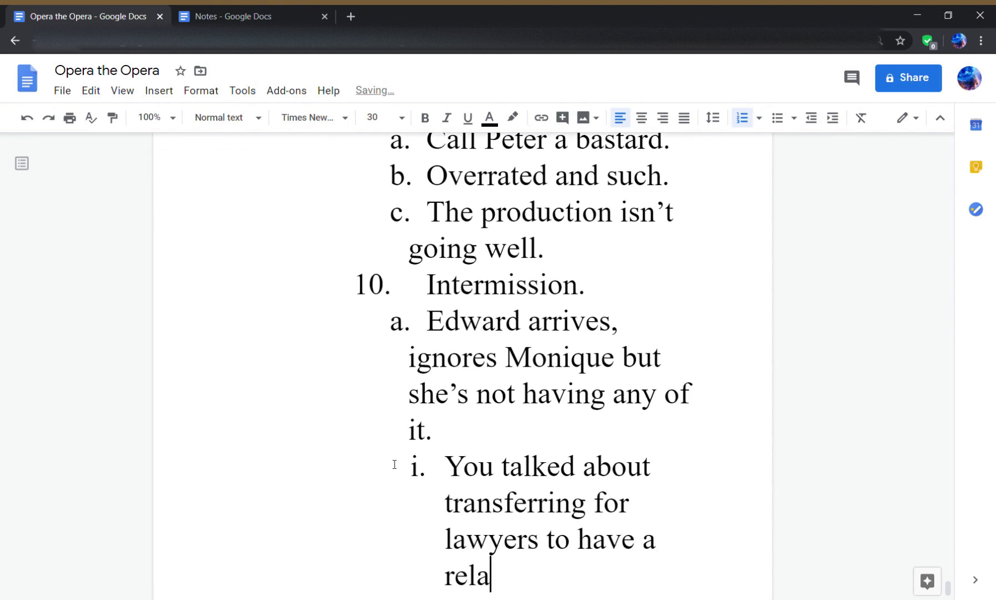
{"action": "type", "text": "tionship with a cli"}
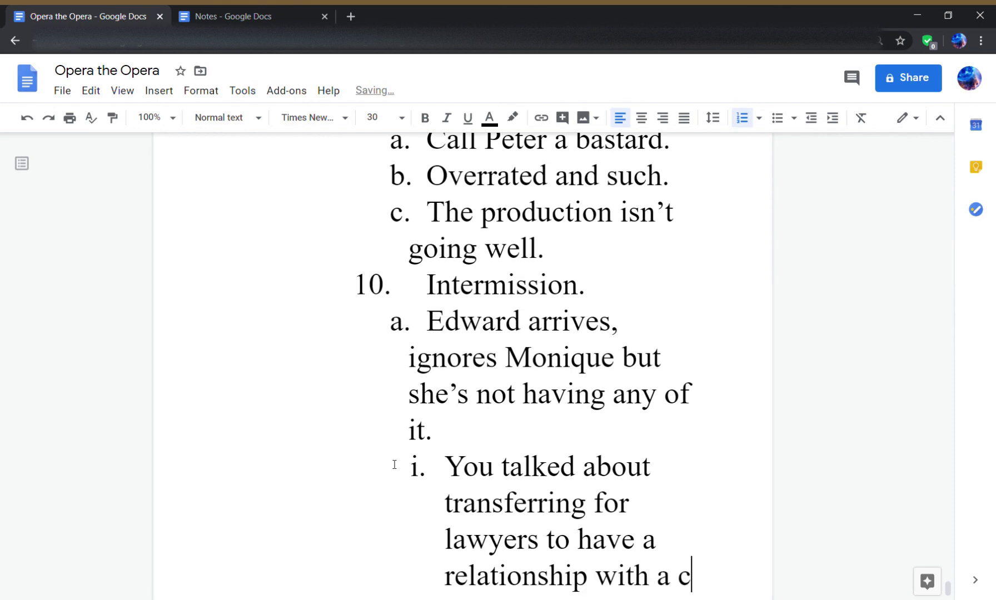
{"action": "key", "text": "BackSpace"}
{"action": "key", "text": "BackSpace"}
{"action": "key", "text": "BackSpace"}
{"action": "type", "text": "former"}
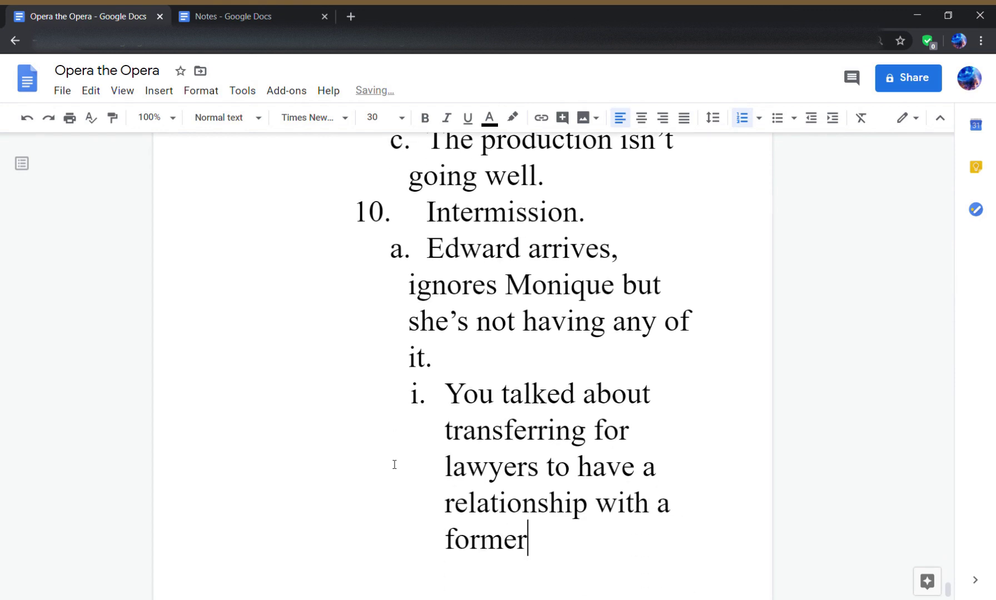
{"action": "type", "text": " client."}
- Add a numbered sub-item one level below the "former client" line reading "How about me?"
{"action": "key", "text": "Return"}
{"action": "key", "text": "Tab"}
{"action": "type", "text": "Ho"}
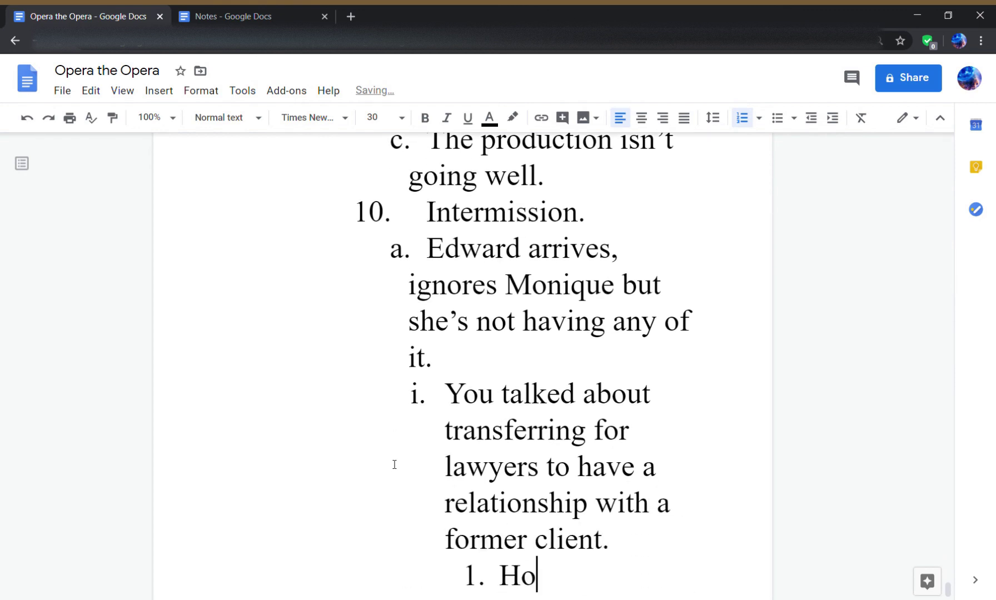
{"action": "type", "text": "w about me."}
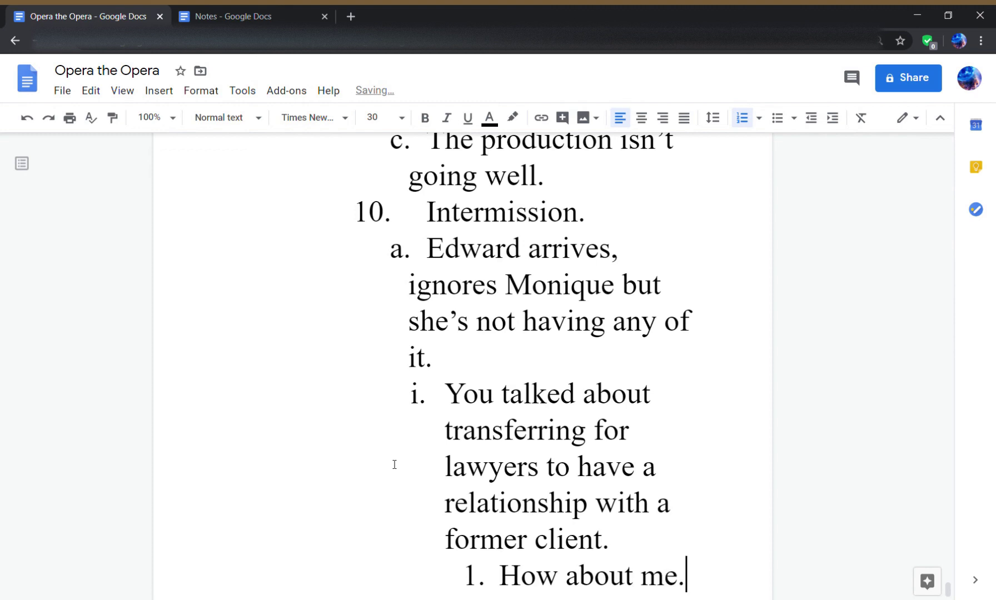
{"action": "key", "text": "BackSpace"}
{"action": "type", "text": "?"}
- Add a lettered sub-item under "How about me?" reading "What’s wrong with me?"
{"action": "key", "text": "Return"}
{"action": "key", "text": "Tab"}
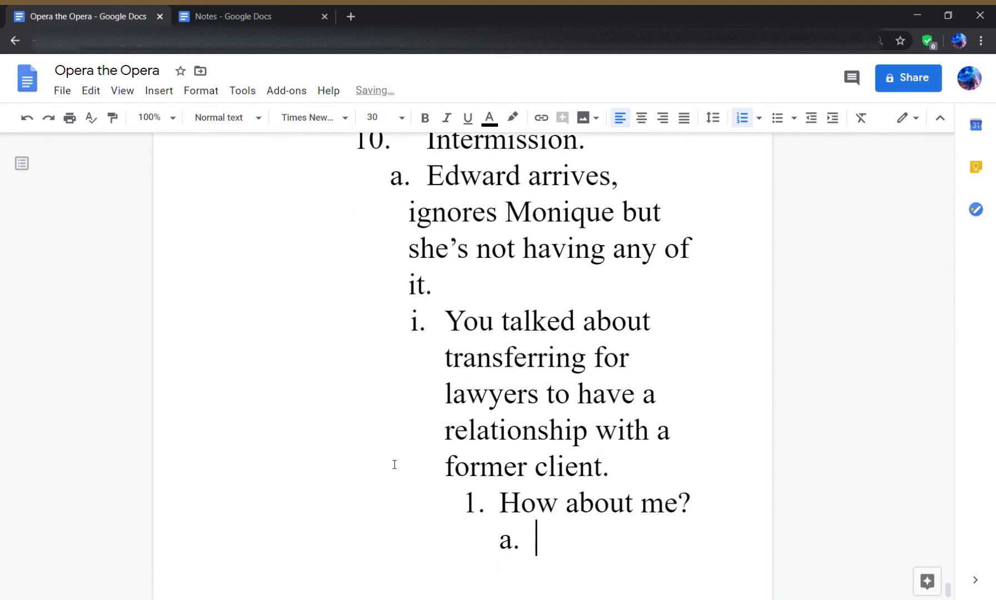
{"action": "type", "text": "What's wrong wi"}
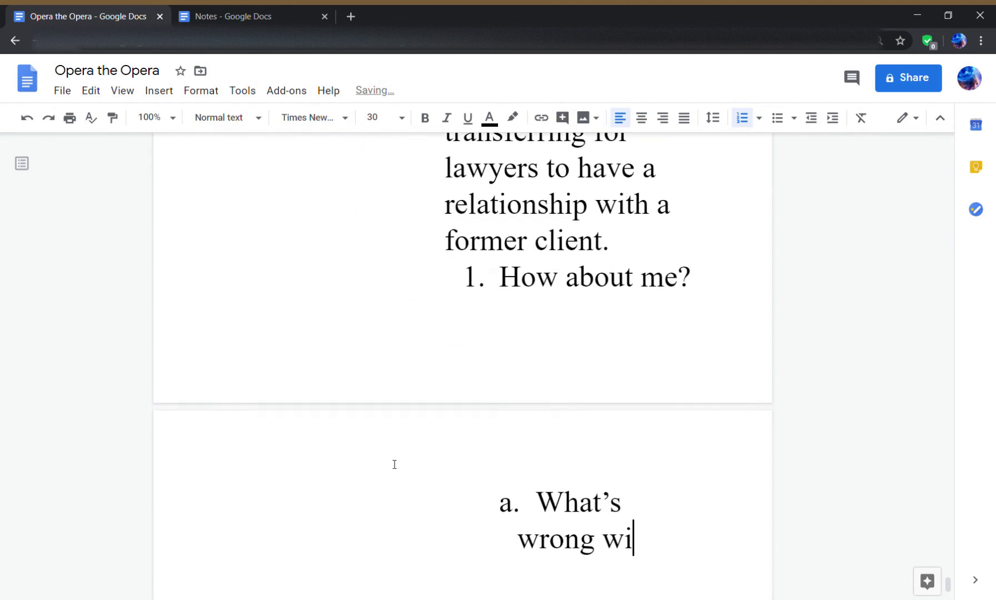
{"action": "type", "text": "th me?"}
- Add the second lettered sub-item under "How about me?" reading "He blinks. You’re a friend. I--"
{"action": "key", "text": "Return"}
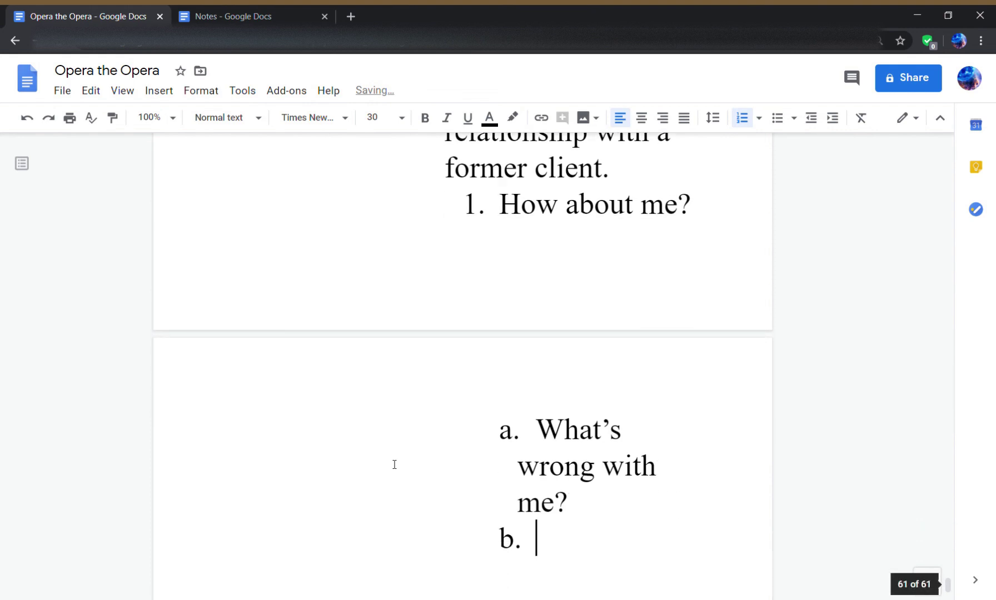
{"action": "type", "text": "He bl"}
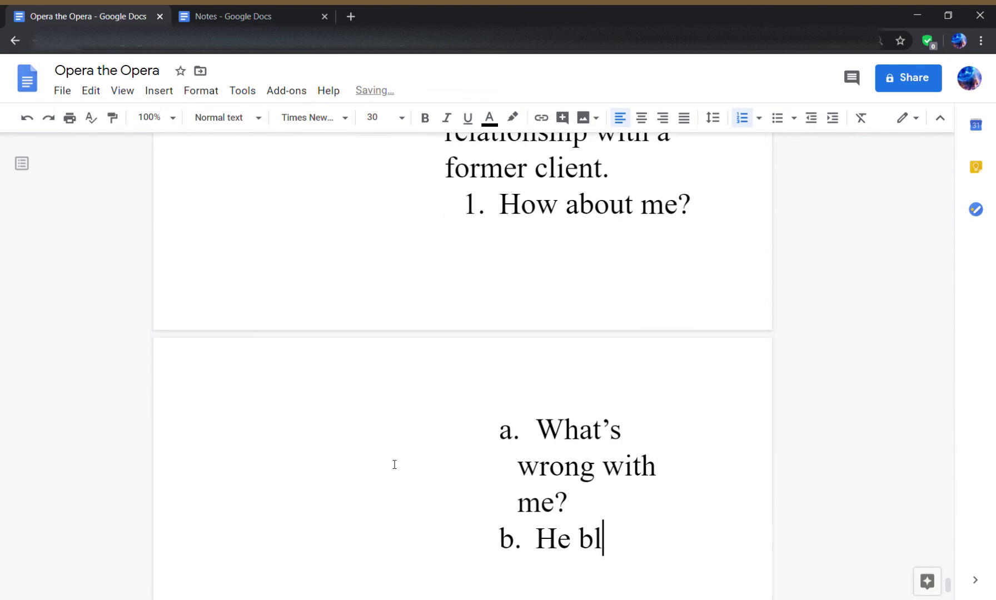
{"action": "type", "text": "inks."}
{"action": "key", "text": "shift+Return"}
{"action": "type", "text": "Bev"}
{"action": "key", "text": "BackSpace"}
{"action": "key", "text": "BackSpace"}
{"action": "key", "text": "BackSpace"}
{"action": "key", "text": "BackSpace"}
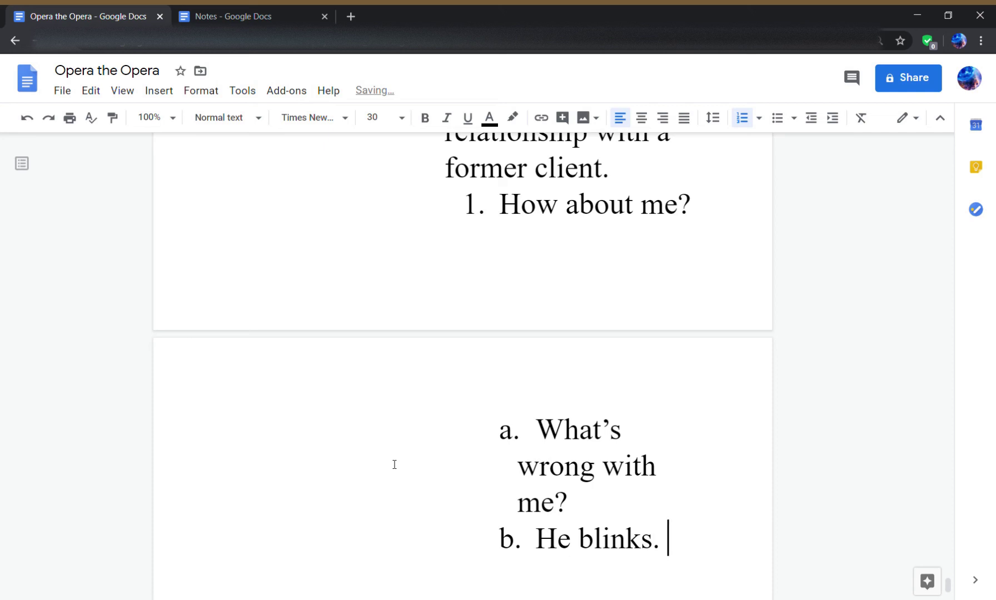
{"action": "type", "text": "You're a fri"}
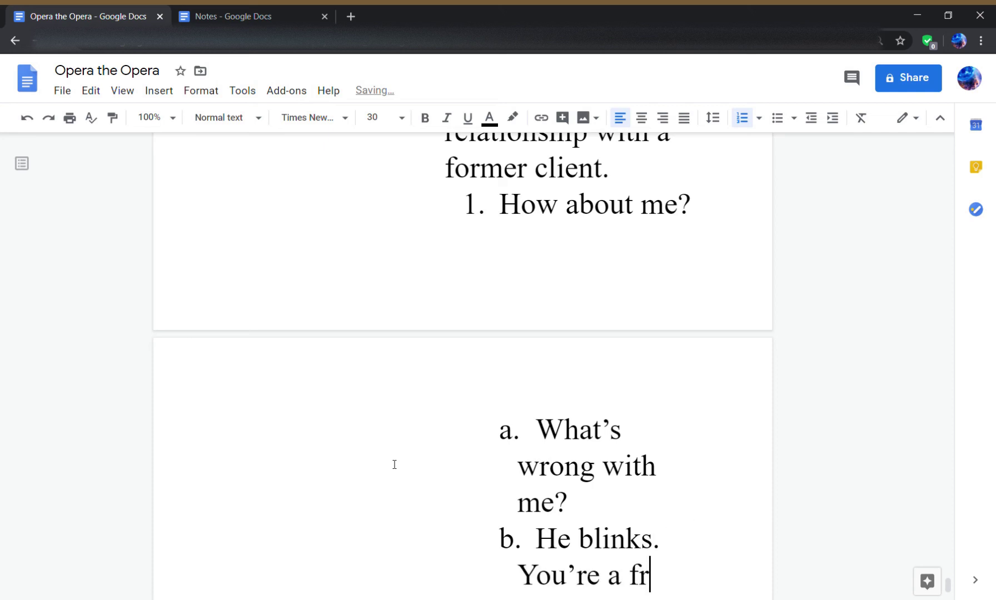
{"action": "type", "text": "end. I"}
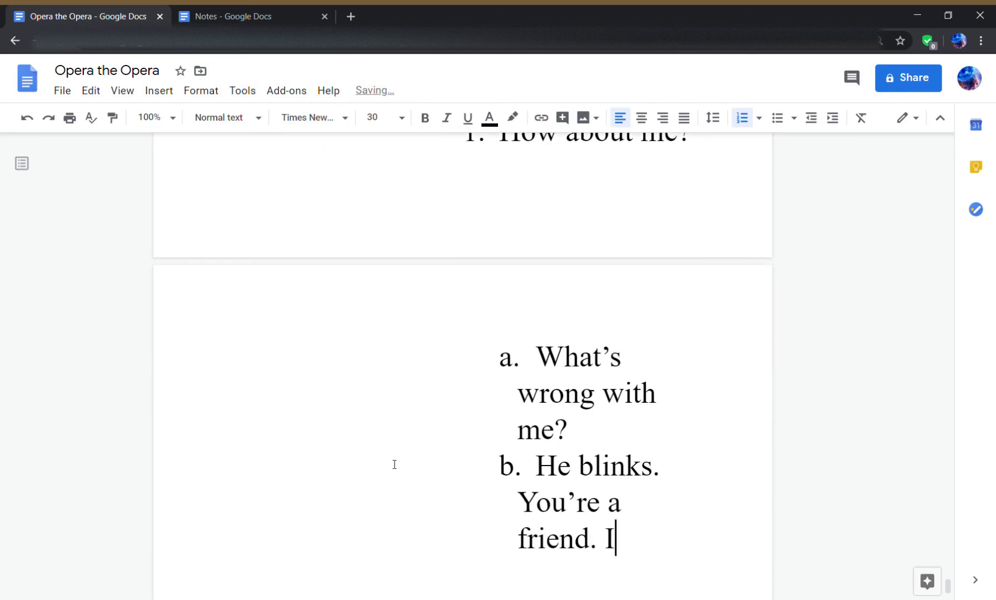
{"action": "type", "text": "--"}
- Add the second roman-numeral item, two levels up from the lettered sub-items, reading "Arguing. Songs. A four sided song."
{"action": "key", "text": "Return"}
{"action": "key", "text": "shift+Tab"}
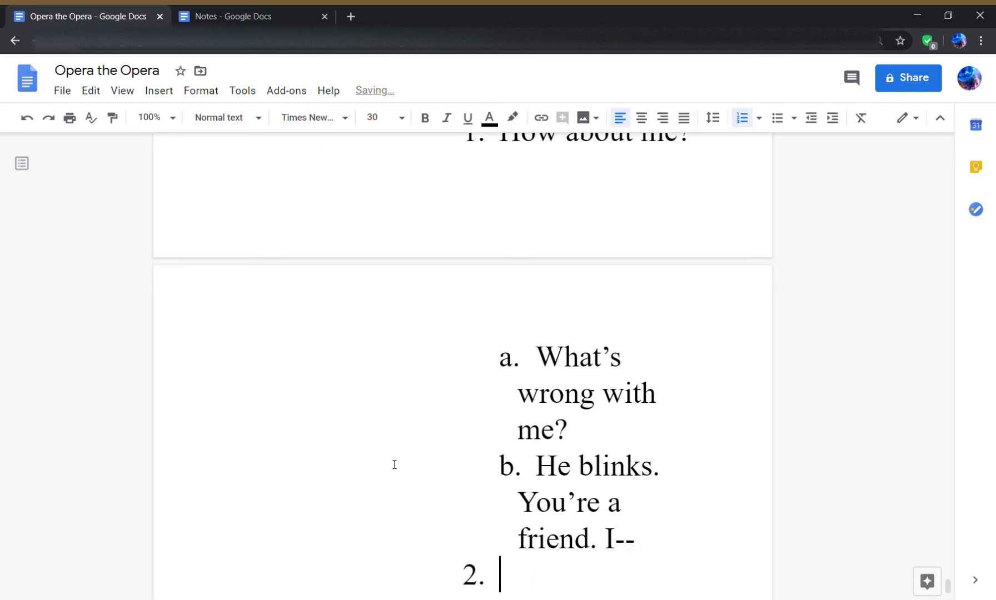
{"action": "key", "text": "shift+Tab"}
{"action": "scroll", "coordinate": [394, 464], "scroll_direction": "up", "scroll_amount": 5}
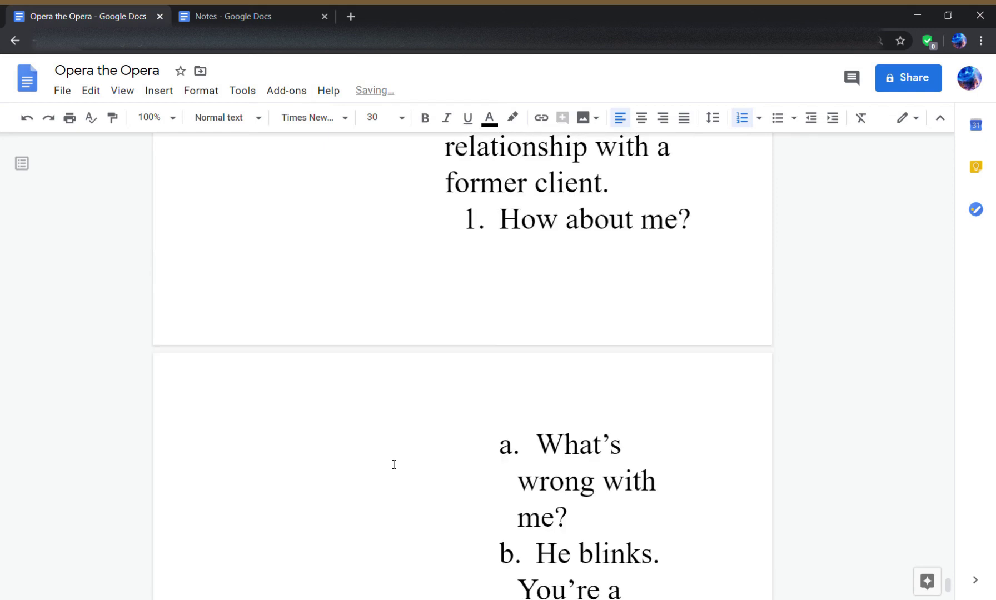
{"action": "scroll", "coordinate": [394, 464], "scroll_direction": "down", "scroll_amount": 6}
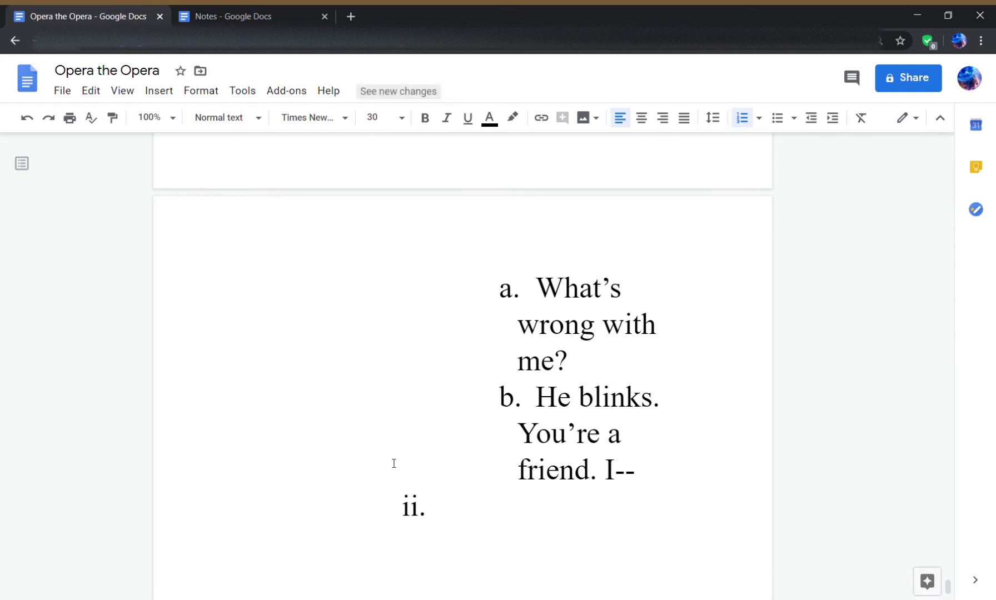
{"action": "type", "text": "Arguei"}
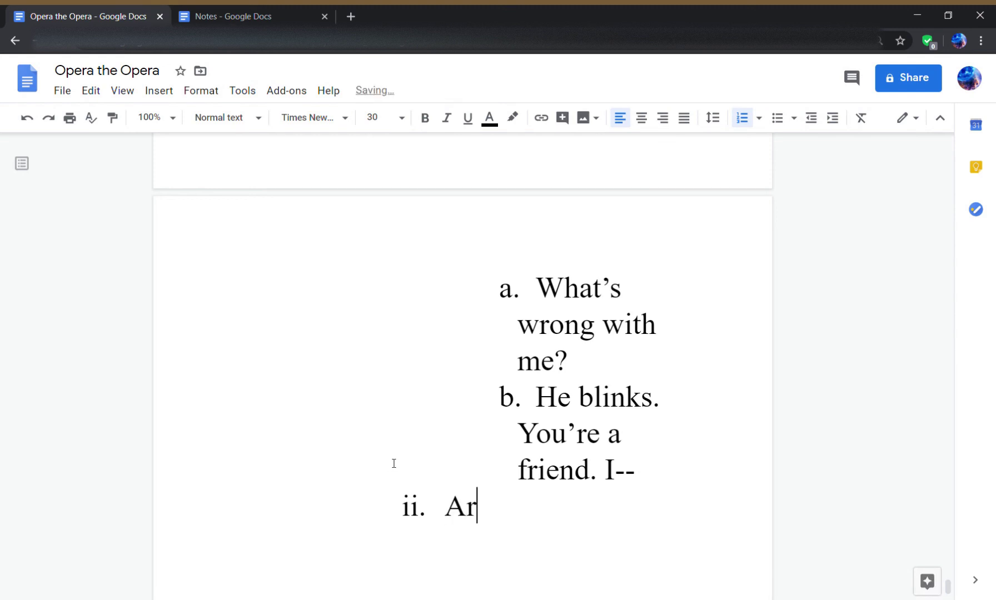
{"action": "key", "text": "BackSpace"}
{"action": "key", "text": "BackSpace"}
{"action": "type", "text": "ing. Songs"}
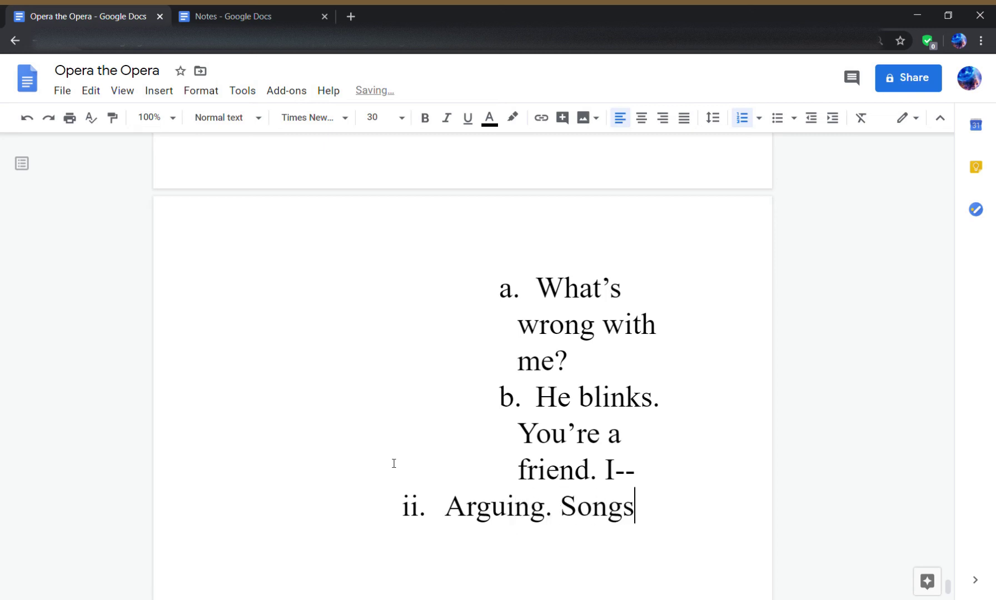
{"action": "type", "text": "."}
{"action": "type", "text": " A four s"}
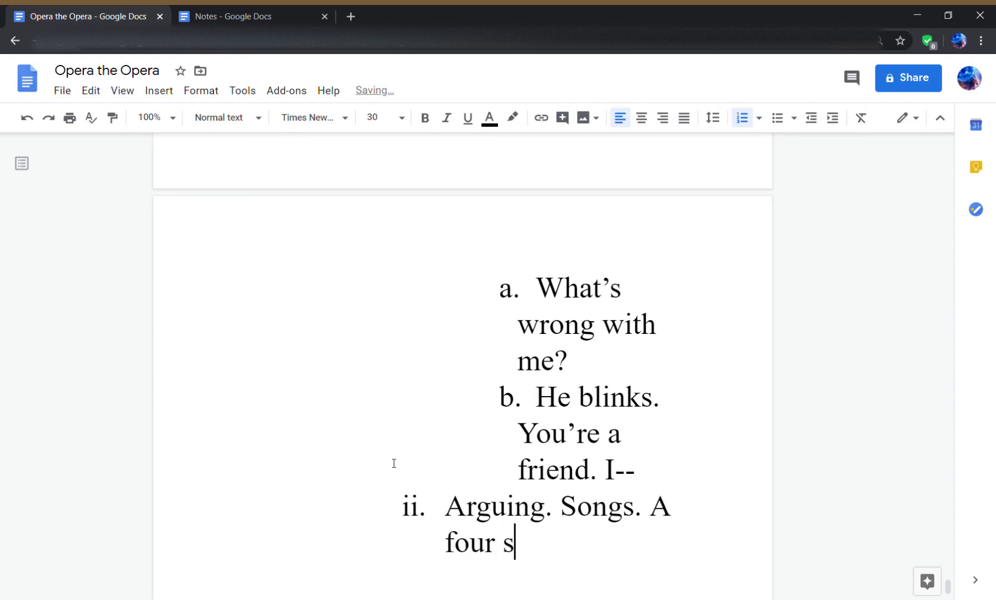
{"action": "type", "text": "ided "}
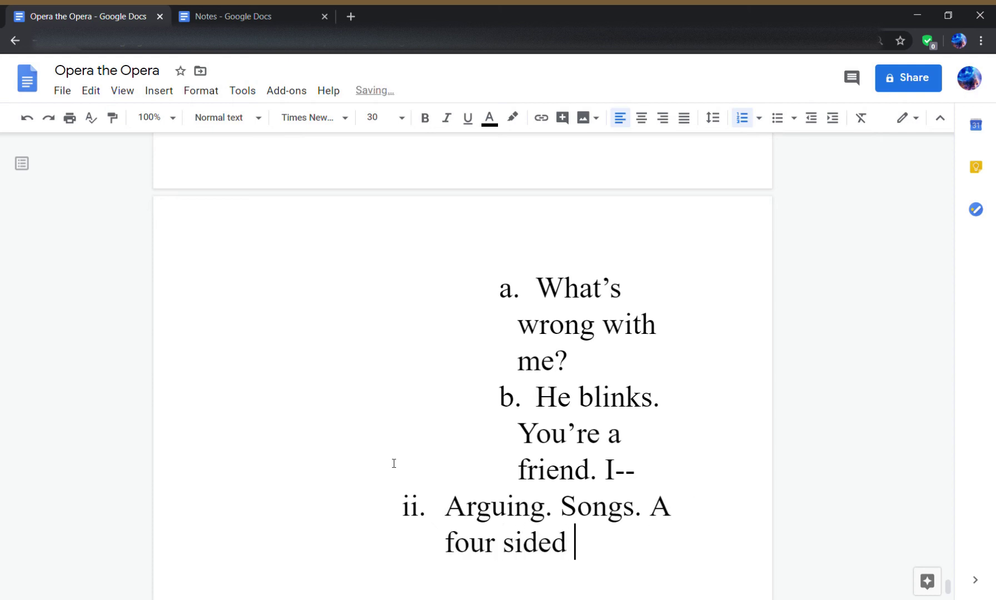
{"action": "type", "text": "song."}
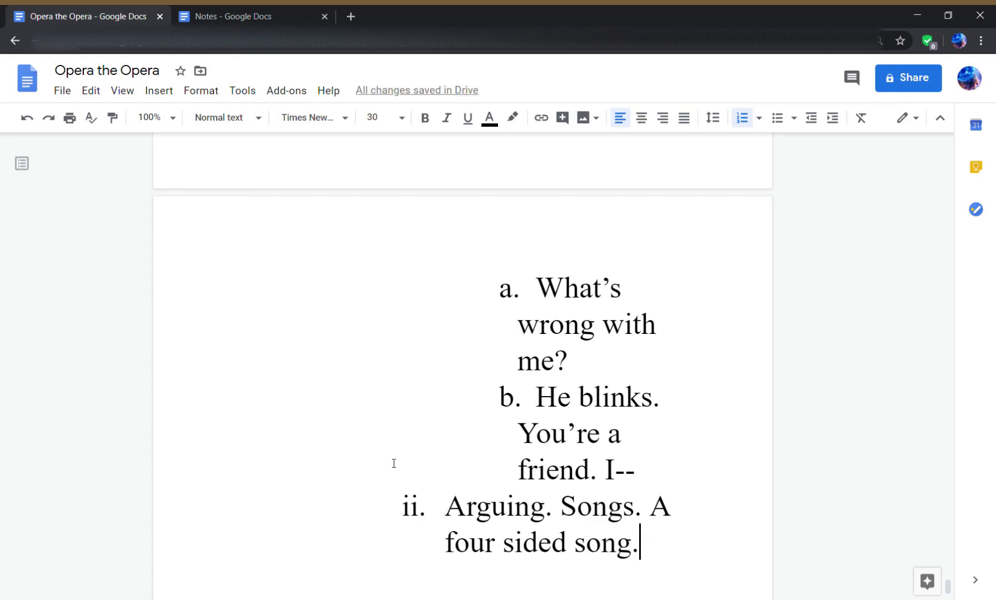
- Add the third roman-numeral item reading "Back and forth until Mister Ming arrives for his part."
{"action": "key", "text": "Return"}
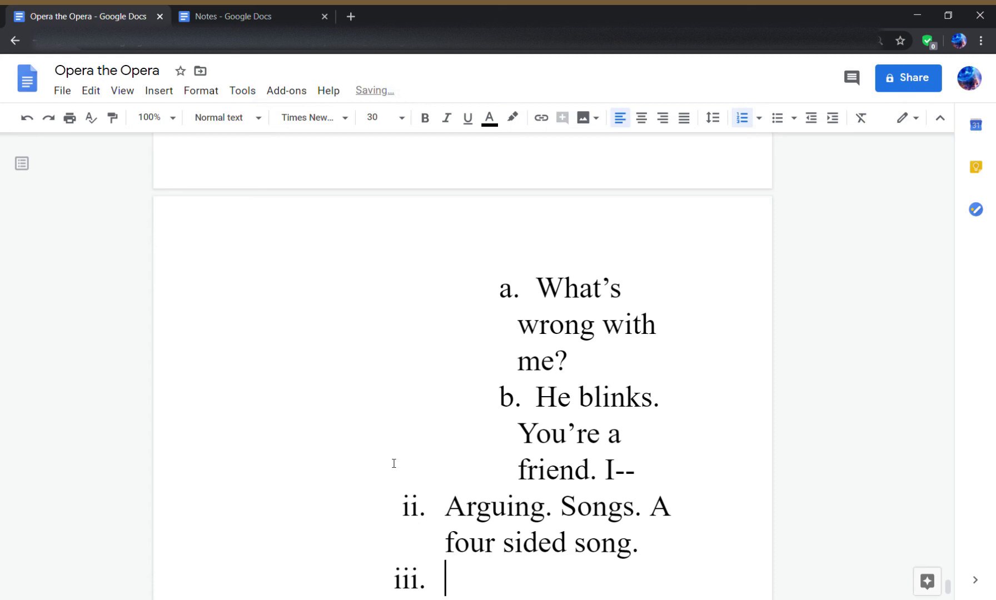
{"action": "type", "text": "Ba"}
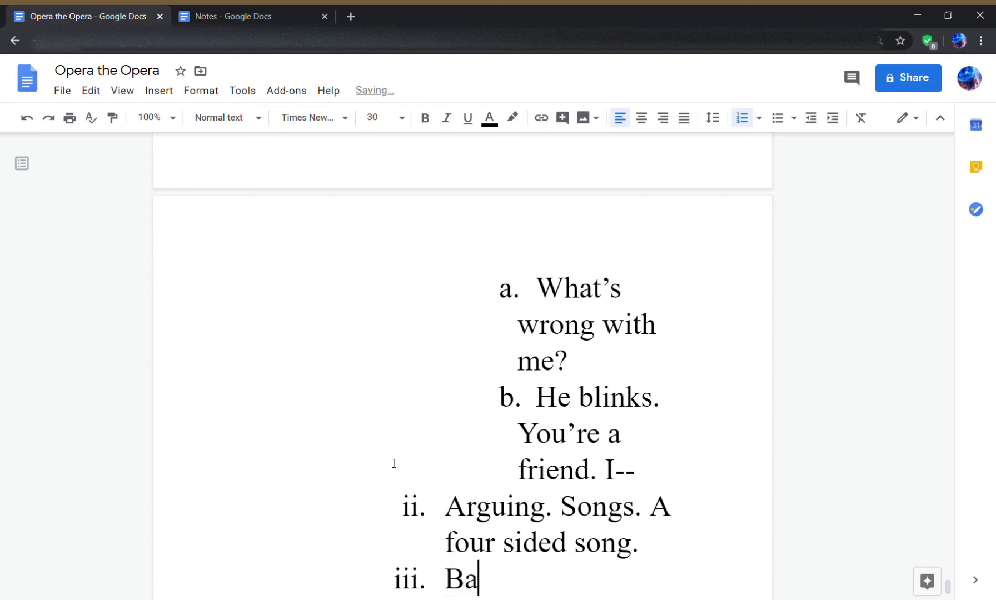
{"action": "type", "text": "ck and forth "}
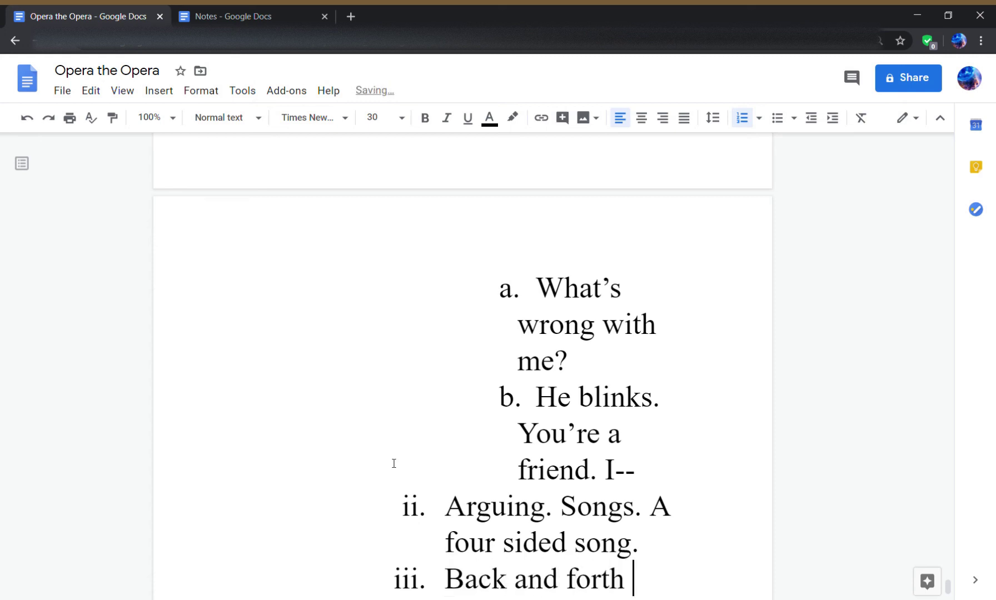
{"action": "type", "text": "until "}
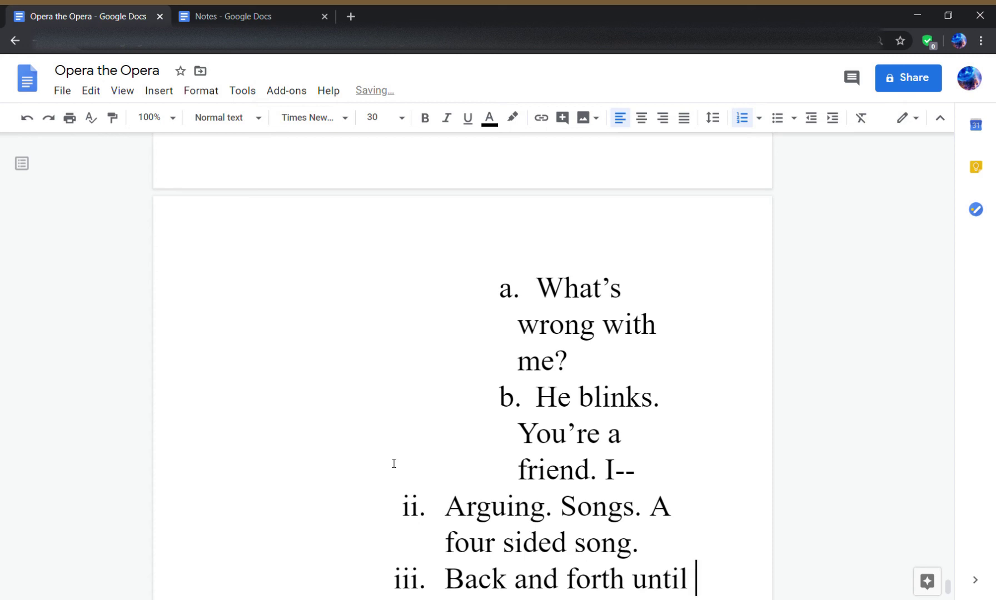
{"action": "type", "text": "Mister"}
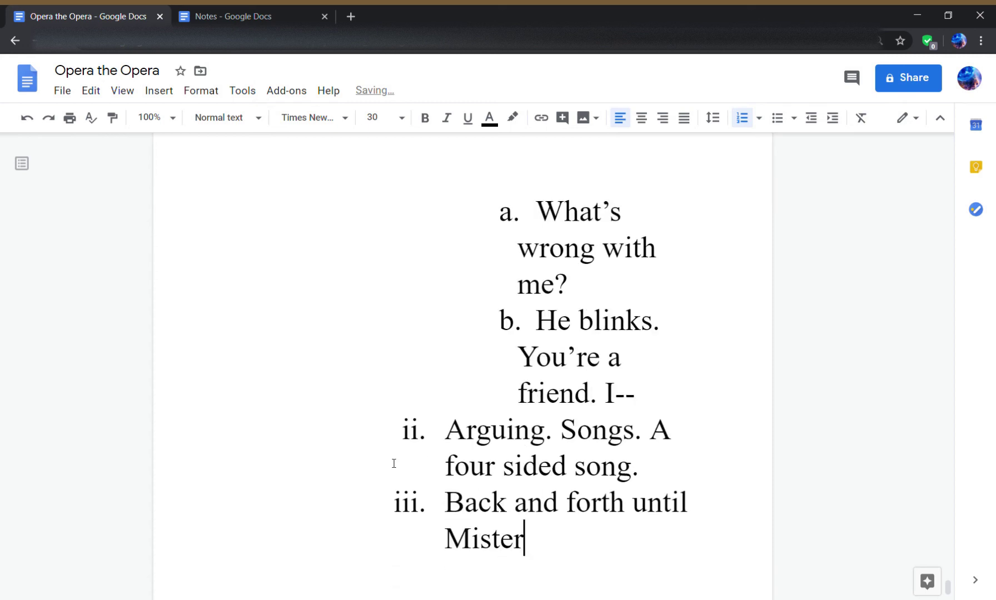
{"action": "type", "text": " Ming "}
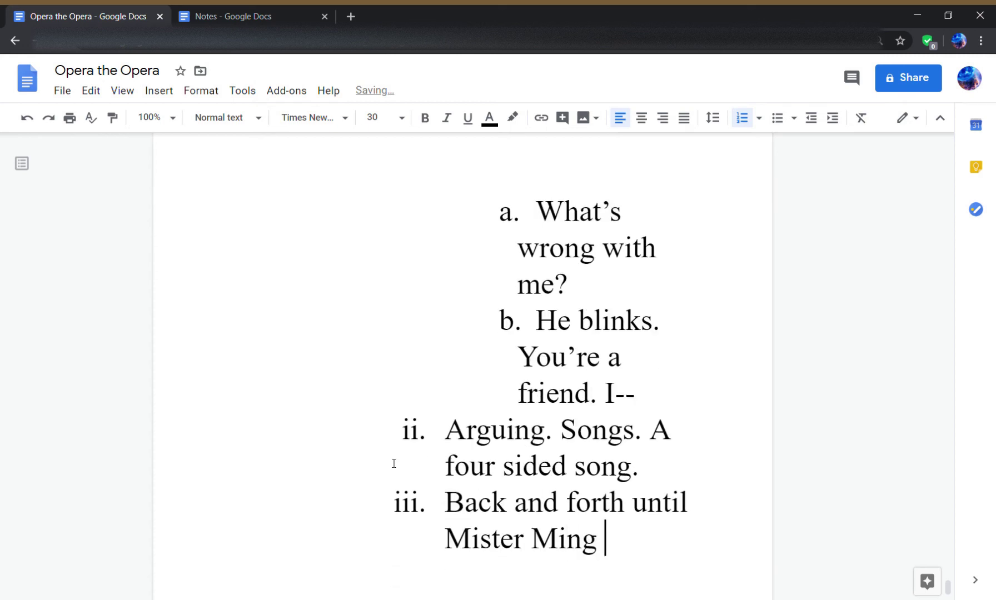
{"action": "type", "text": "arrives for his par"}
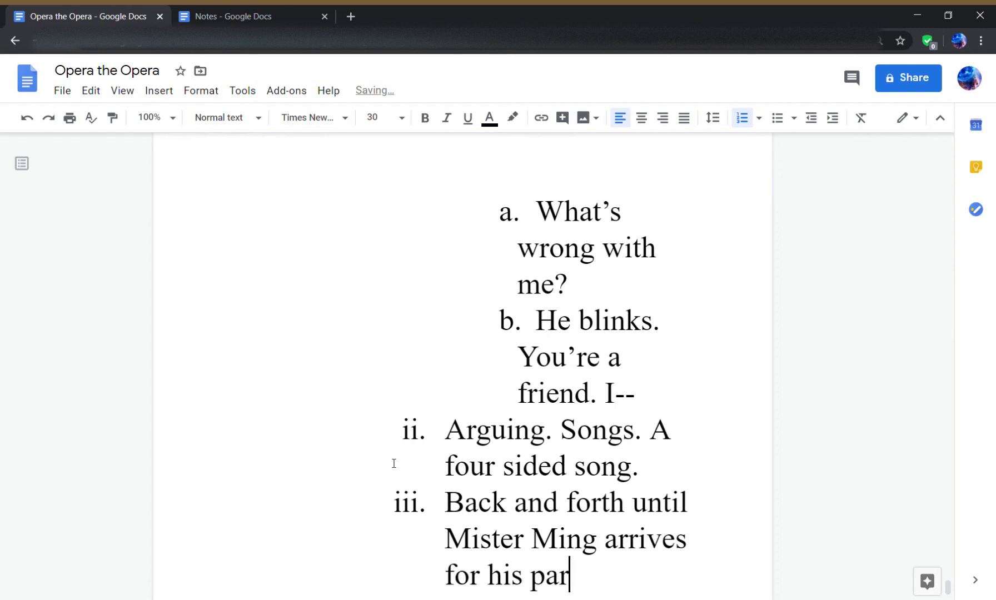
{"action": "type", "text": "t."}
- Add a numbered sub-item under the Mister Ming line reading "The show will go on."
{"action": "key", "text": "Return"}
{"action": "key", "text": "Tab"}
{"action": "type", "text": "Th"}
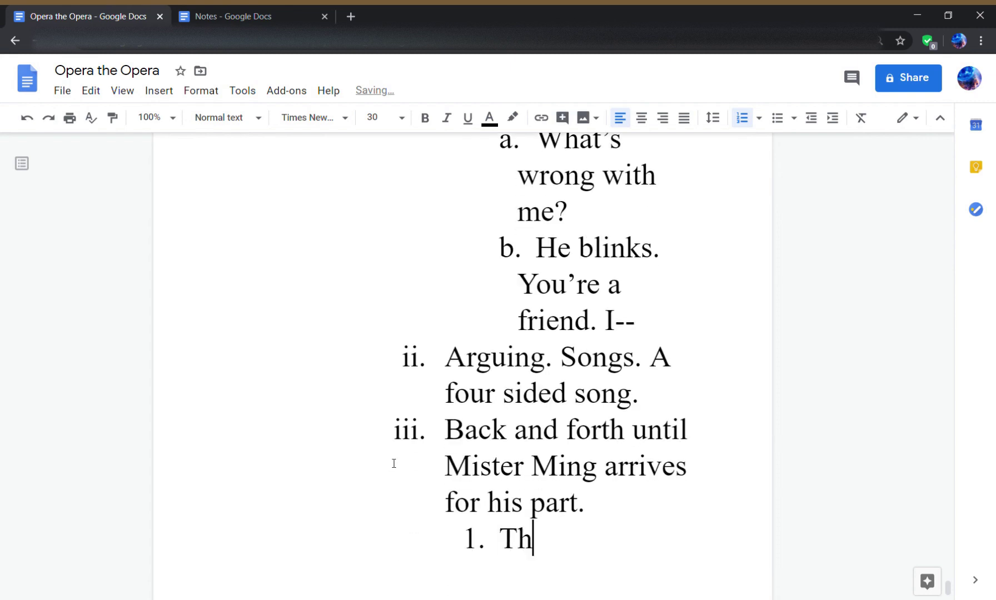
{"action": "type", "text": "e show will go on"}
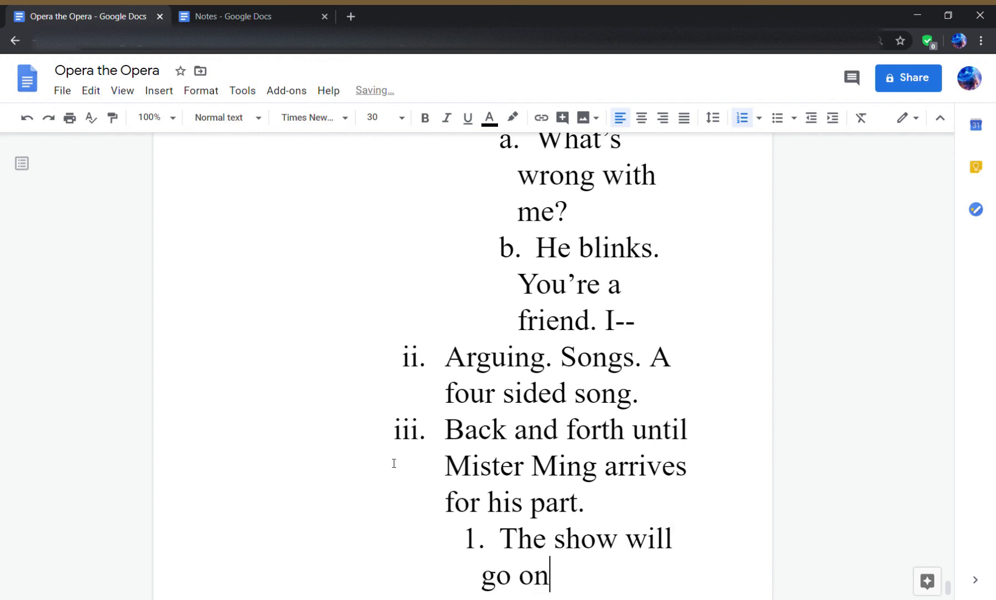
{"action": "type", "text": "."}
- Add the second lettered sub-item under "Intermission.", two levels up from the numbered sub-item, reading "Curtain rises."
{"action": "key", "text": "Return"}
{"action": "key", "text": "shift+Tab"}
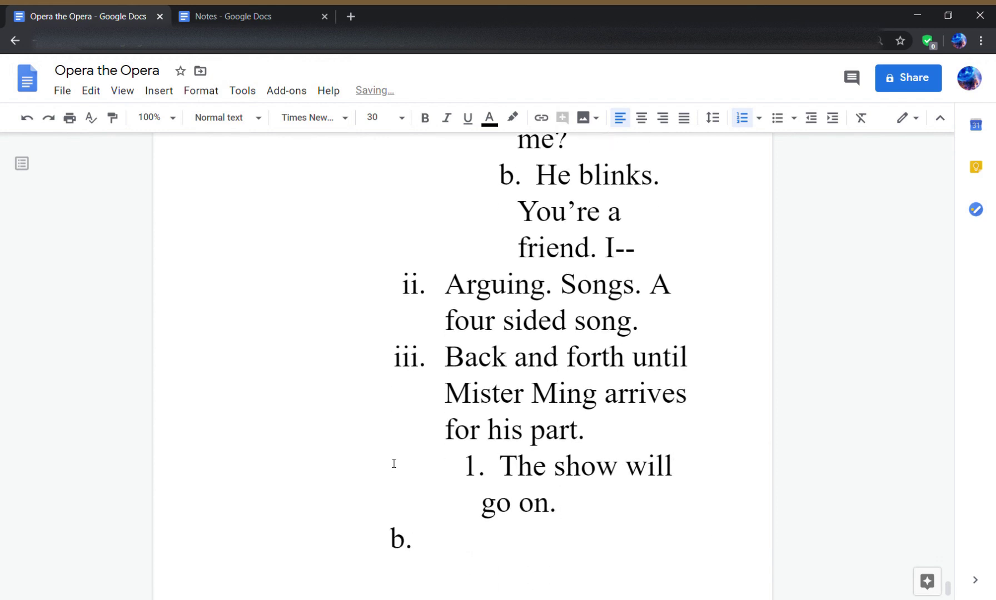
{"action": "type", "text": "Curtain rises."}
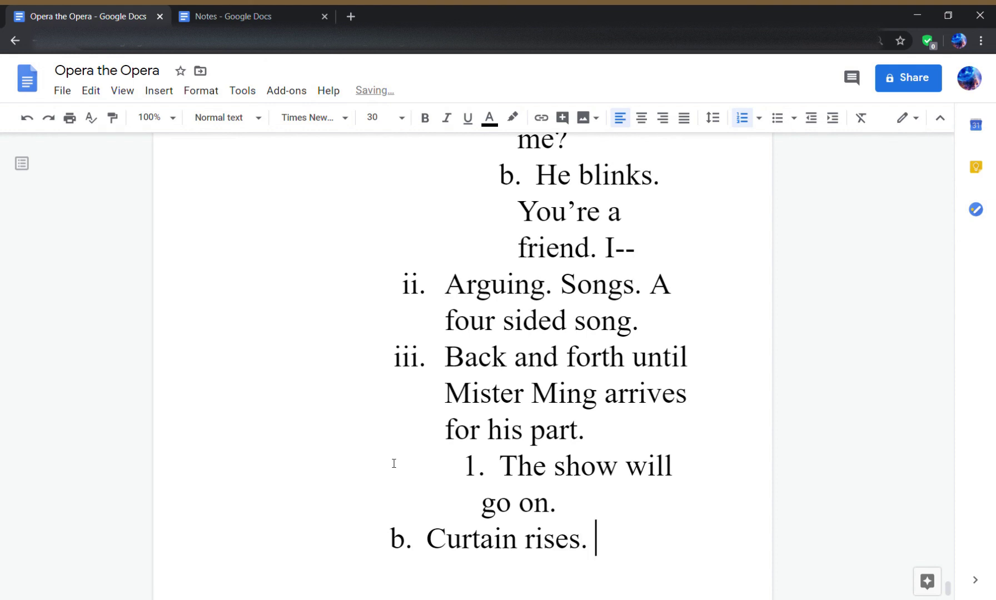
- Continue the "Curtain rises." item with the sentence "Songs on stage speak to the heart."
{"action": "type", "text": " Songs on "}
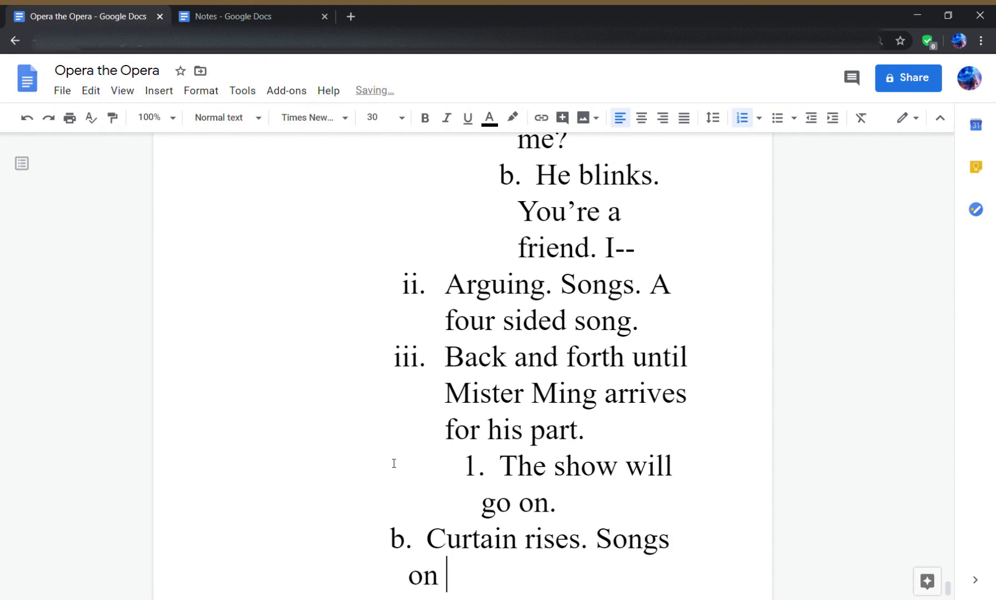
{"action": "type", "text": "stage speak"}
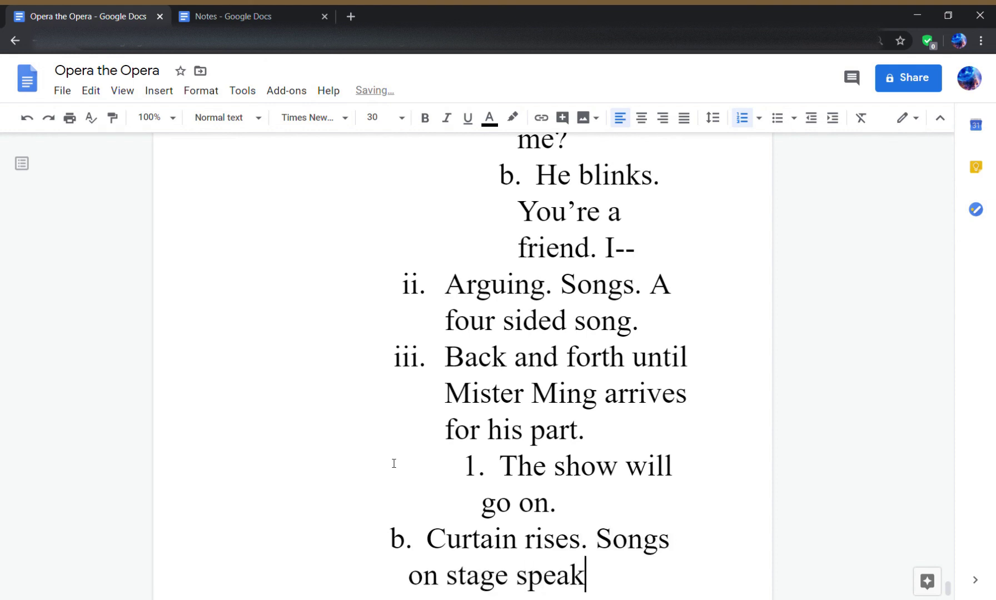
{"action": "type", "text": " to the heart."}
- Add a roman-numeral sub-item under the "Curtain rises." item reading "Tiffany is overjoyed."
{"action": "key", "text": "Return"}
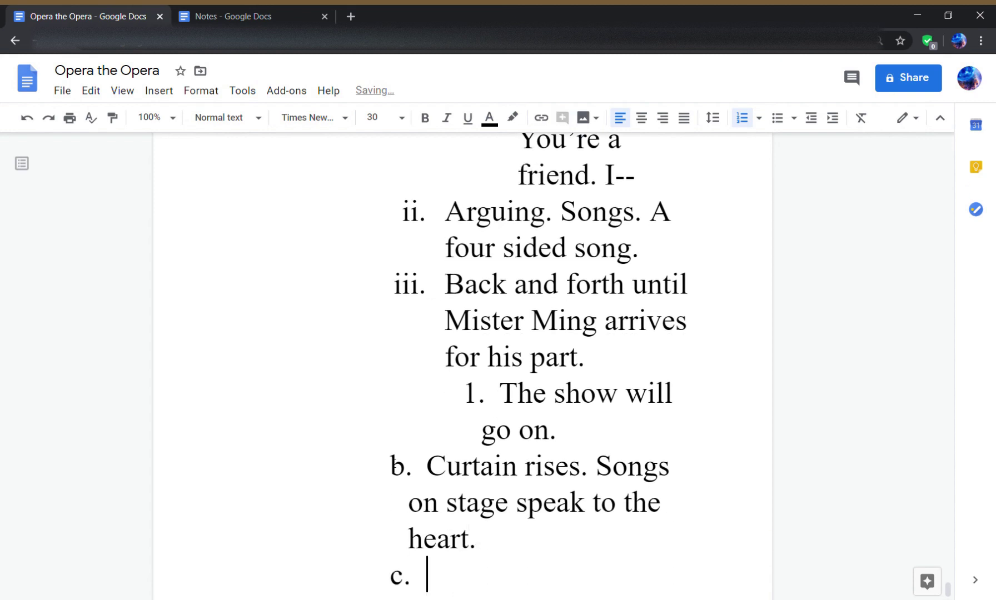
{"action": "key", "text": "Tab"}
{"action": "type", "text": "Tiffany"}
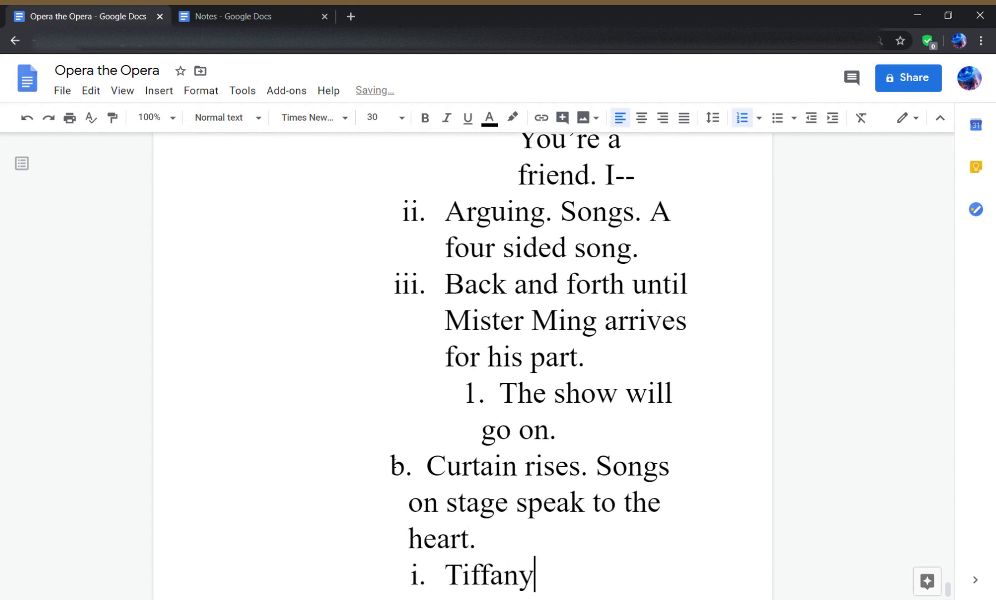
{"action": "type", "text": "s overjoyed"}
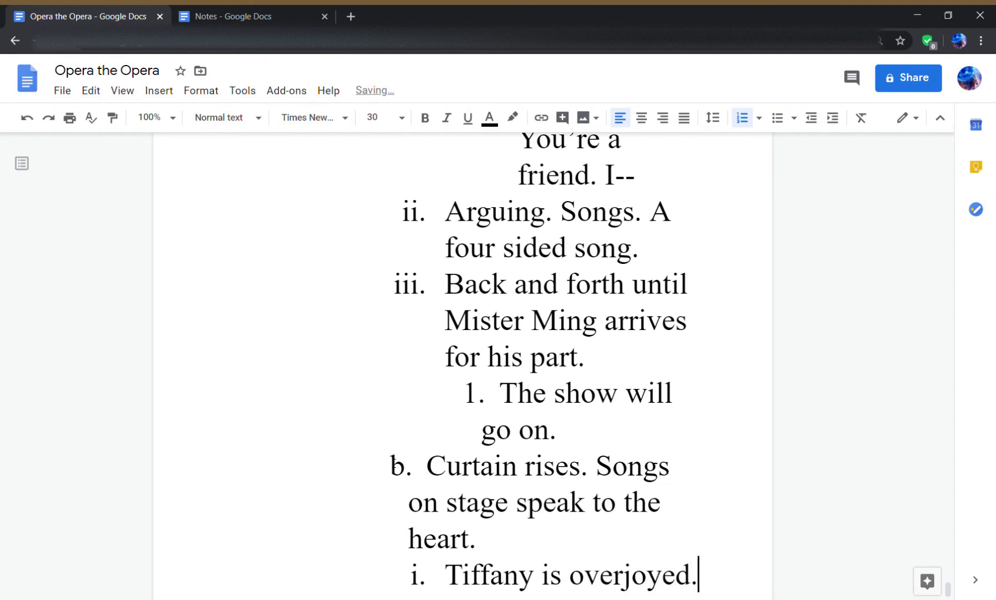
{"action": "type", "text": "."}
- Add the second roman-numeral item reading "Edward is annoyed that he can't be in the audience."
{"action": "key", "text": "Return"}
{"action": "type", "text": "Edward"}
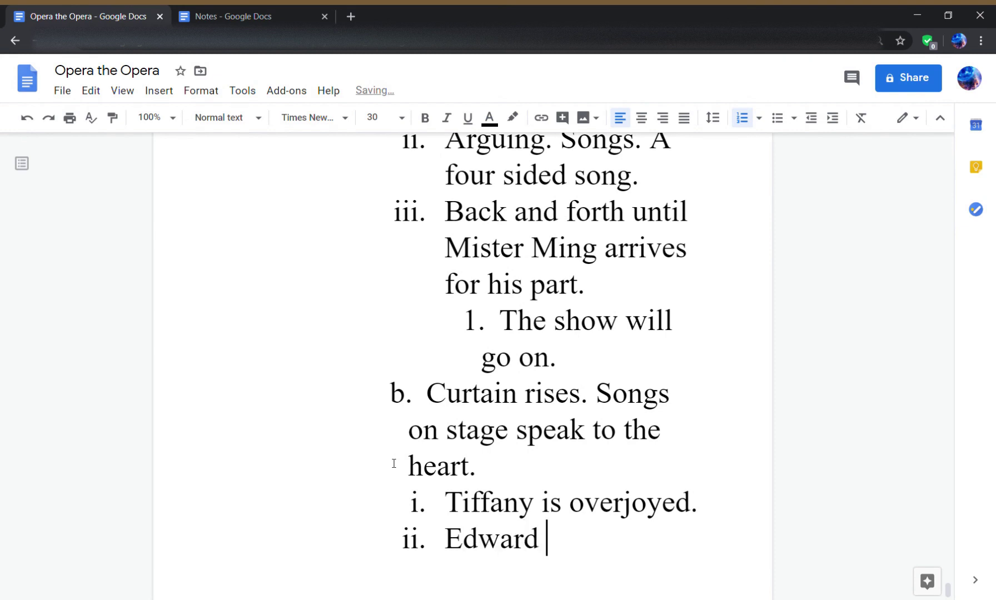
{"action": "type", "text": " is annoyed that"}
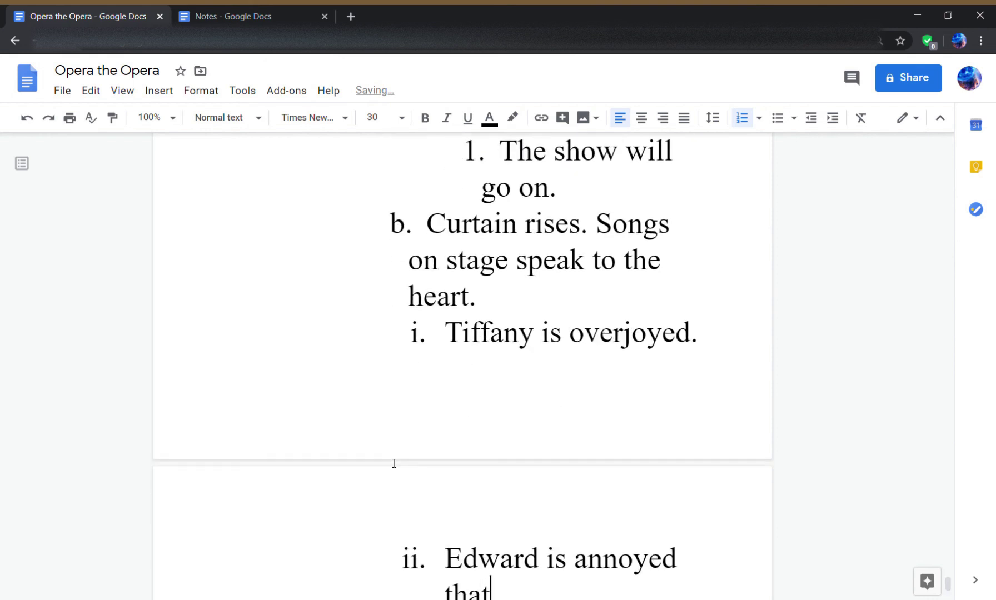
{"action": "type", "text": " he can't be in t"}
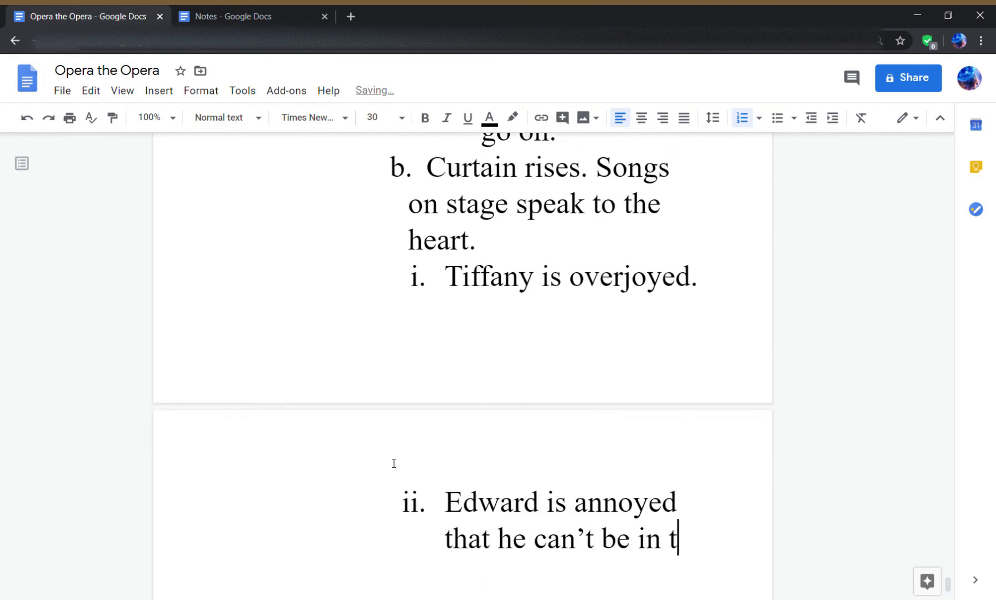
{"action": "type", "text": "he audience."}
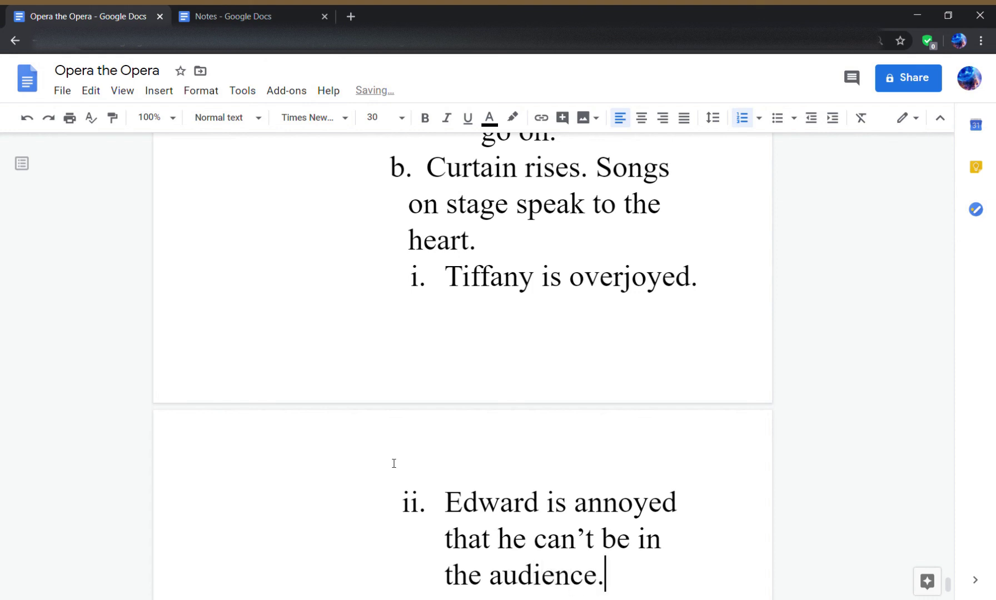
- Add the third roman-numeral item under the "Curtain rises." item reading "Peter loves to sweep out."
{"action": "key", "text": "Return"}
{"action": "type", "text": "Pet"}
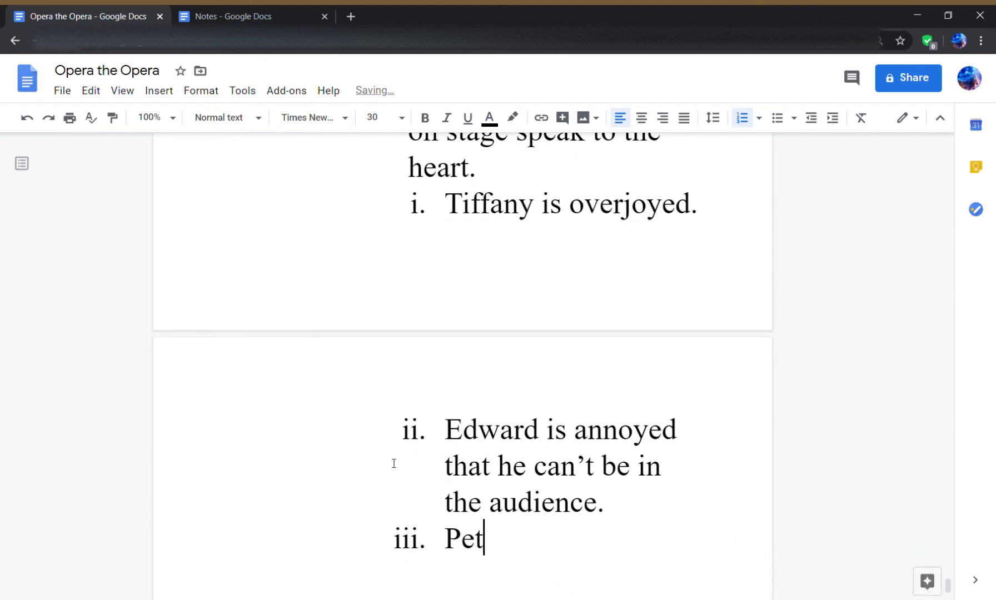
{"action": "type", "text": "er loves "}
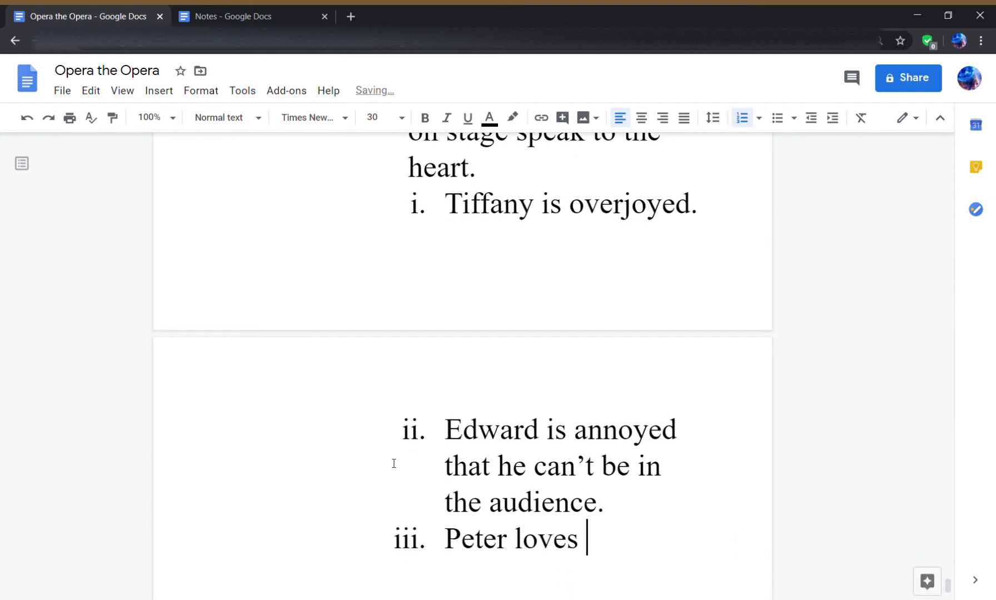
{"action": "type", "text": "to swee"}
{"action": "key", "text": "BackSpace"}
{"action": "key", "text": "BackSpace"}
{"action": "type", "text": "weep out."}
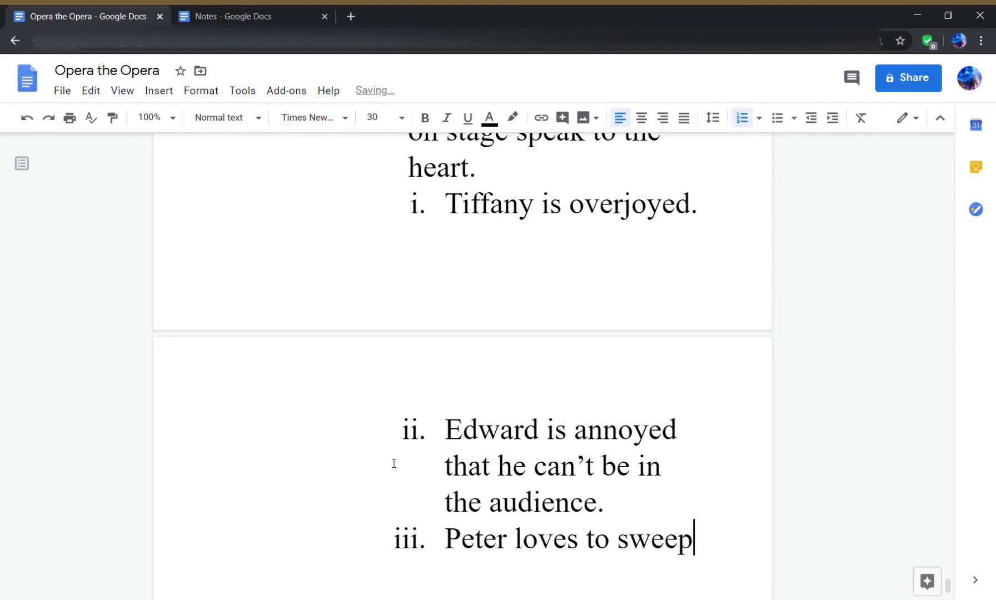
- Add the fourth roman-numeral item reading "Monique is satisfied that it all won't fall apart until the end."
{"action": "key", "text": "Return"}
{"action": "type", "text": "Mon"}
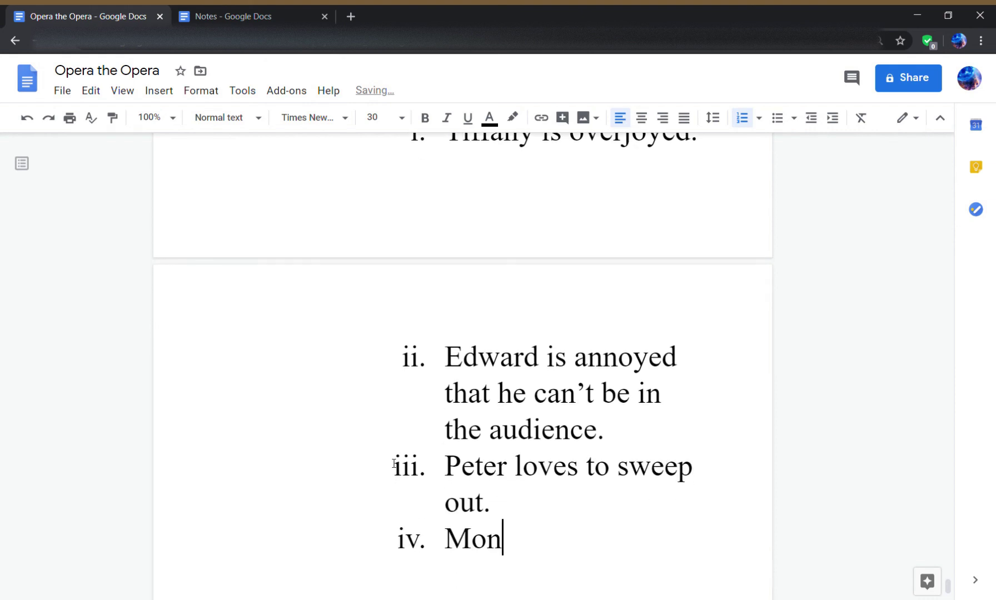
{"action": "type", "text": "ique is "}
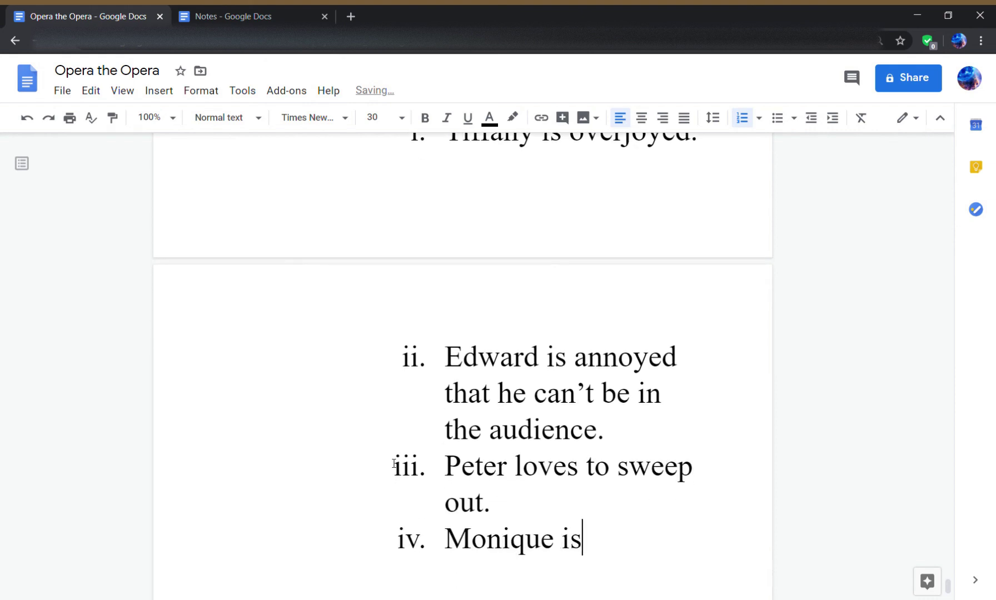
{"action": "type", "text": "satis"}
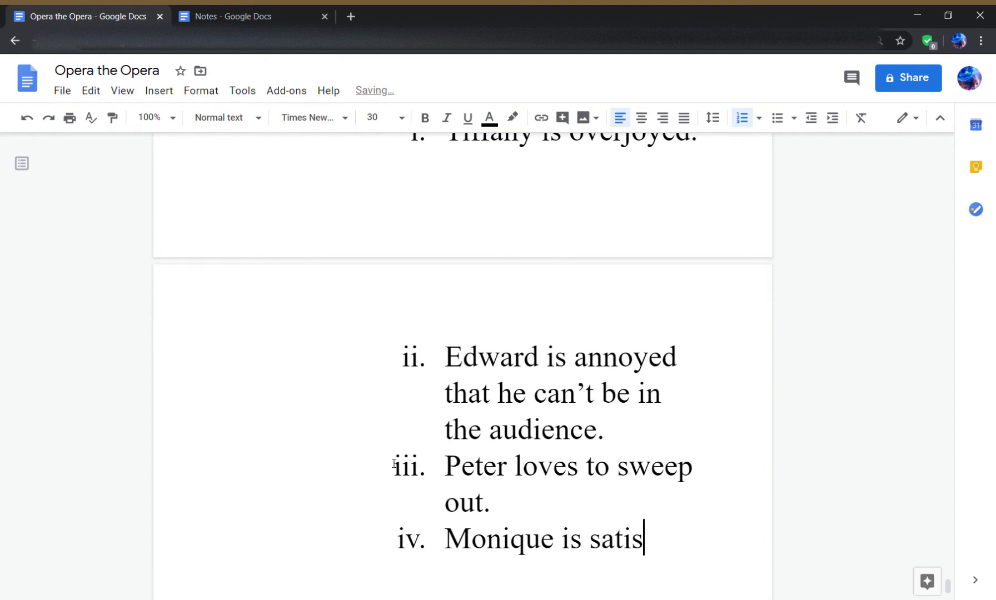
{"action": "type", "text": "fied that it a"}
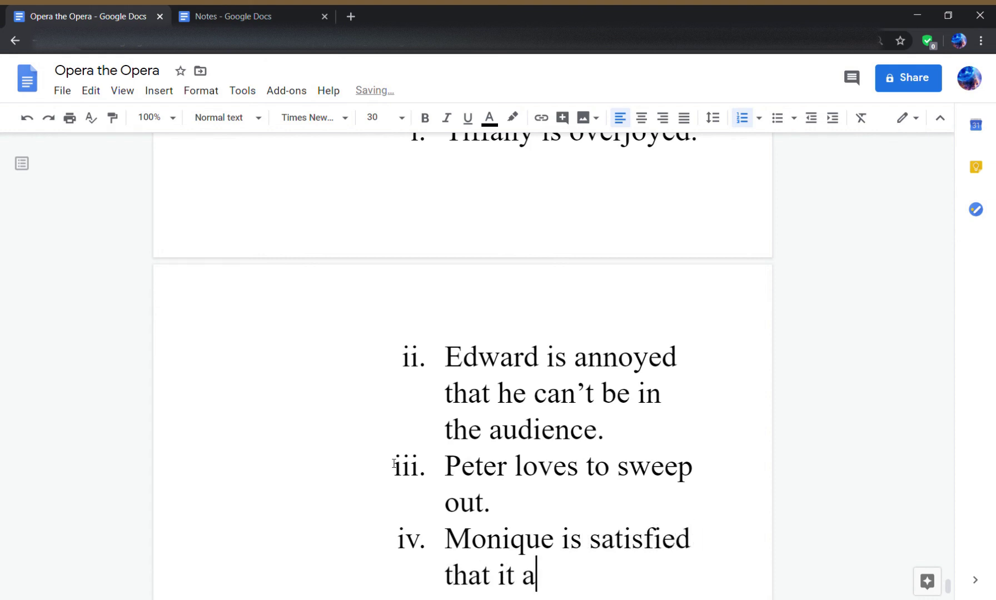
{"action": "type", "text": "ll "}
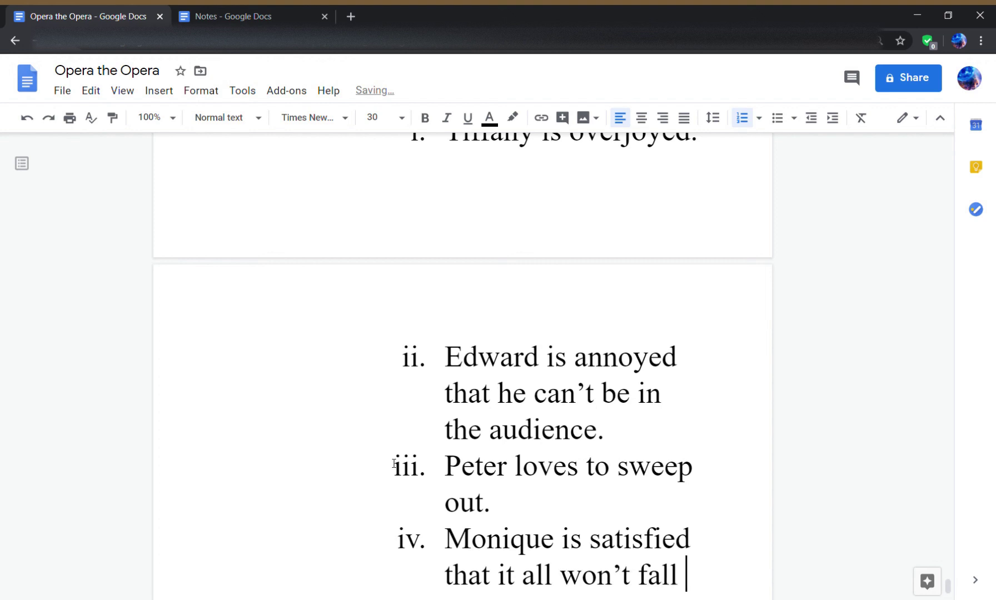
{"action": "type", "text": "won't fall apart until the"}
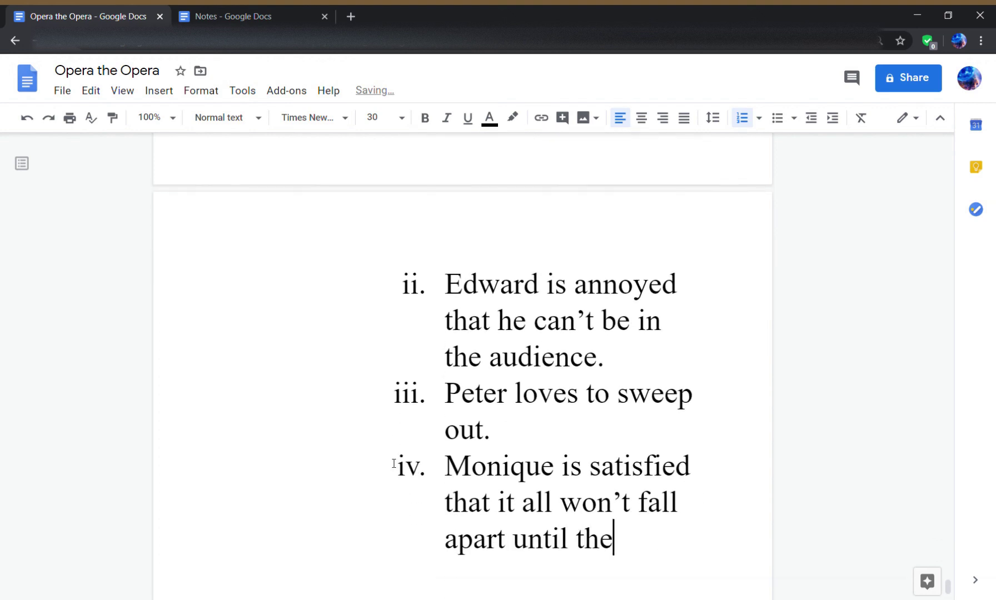
{"action": "type", "text": " end."}
- Add the third lettered item, one level up, reading "Then, Peter returns. Tiffany has a spat with him and somehow the set is destroyed."
{"action": "key", "text": "Return"}
{"action": "key", "text": "shift+Tab"}
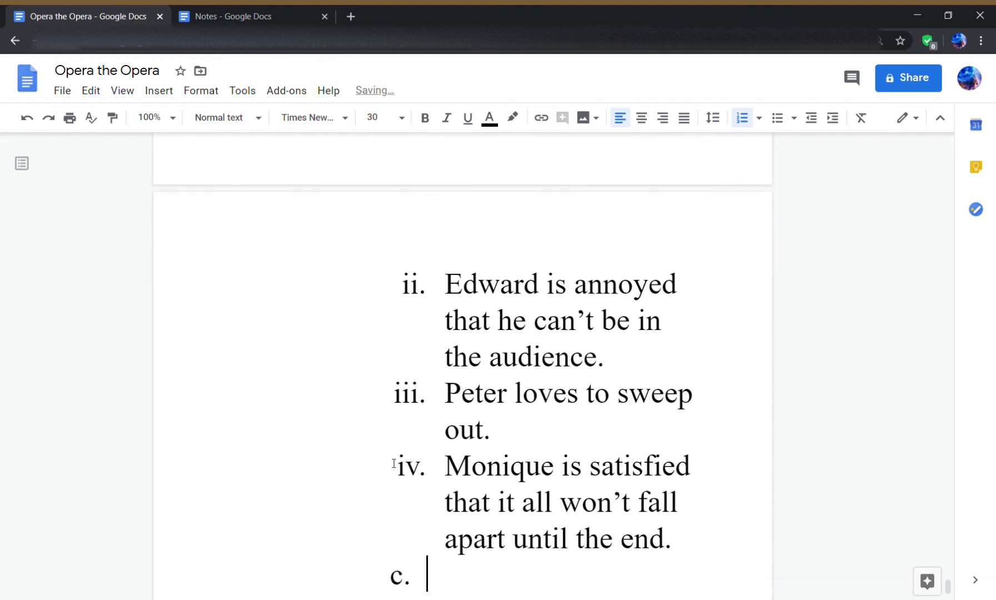
{"action": "type", "text": "Then"}
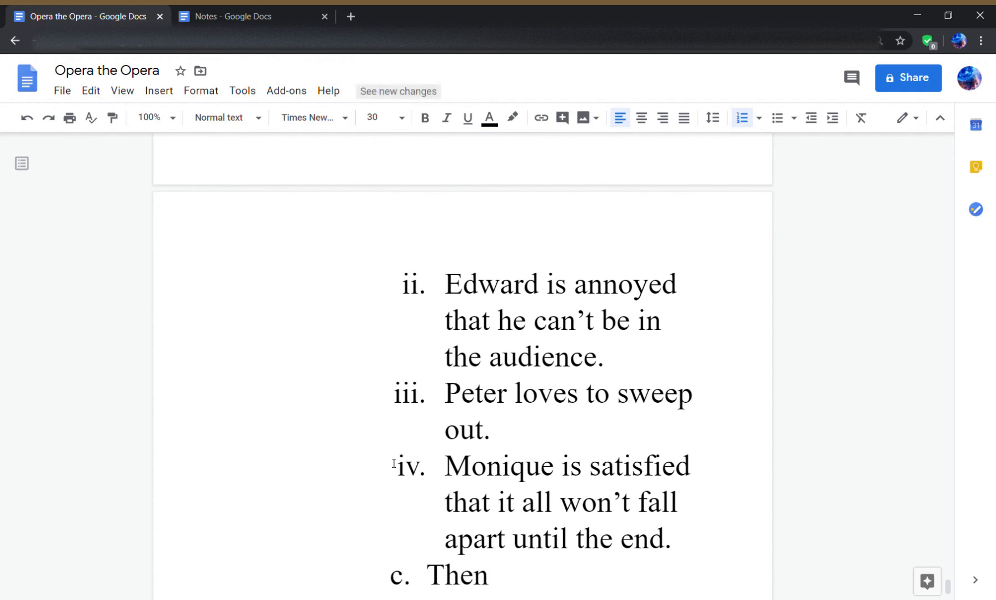
{"action": "type", "text": ", "}
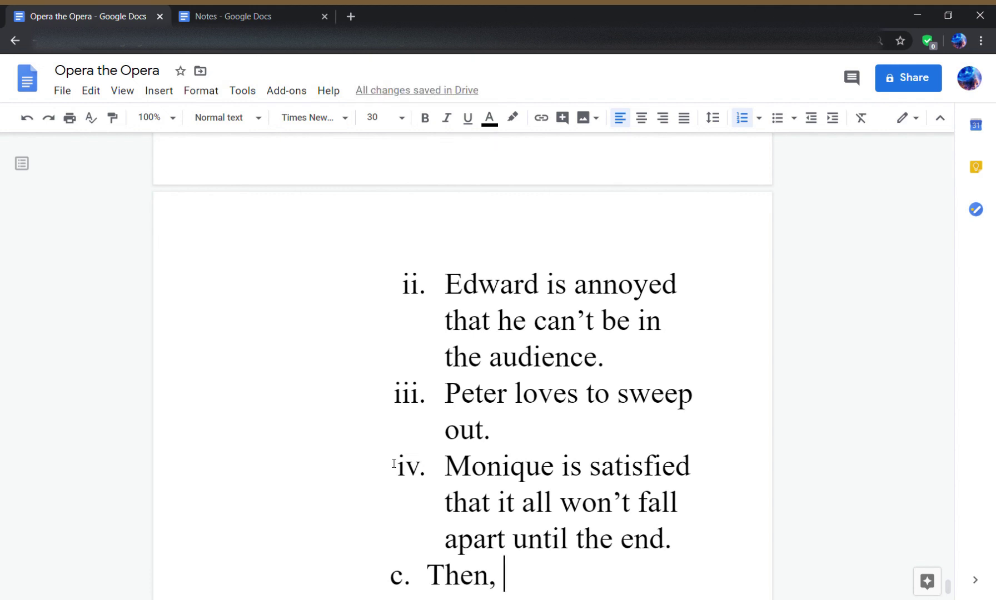
{"action": "type", "text": "P"}
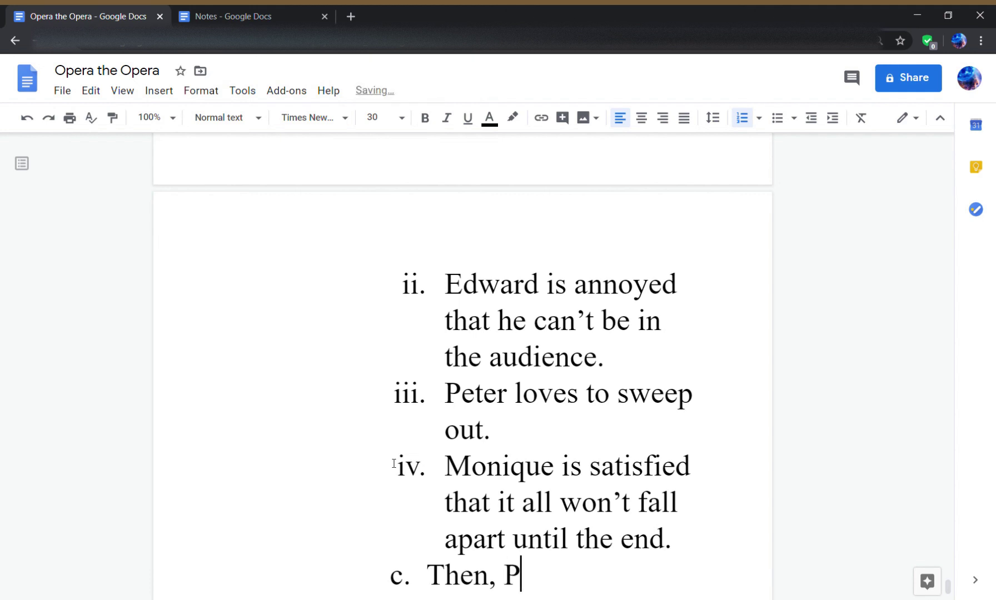
{"action": "type", "text": "eter return"}
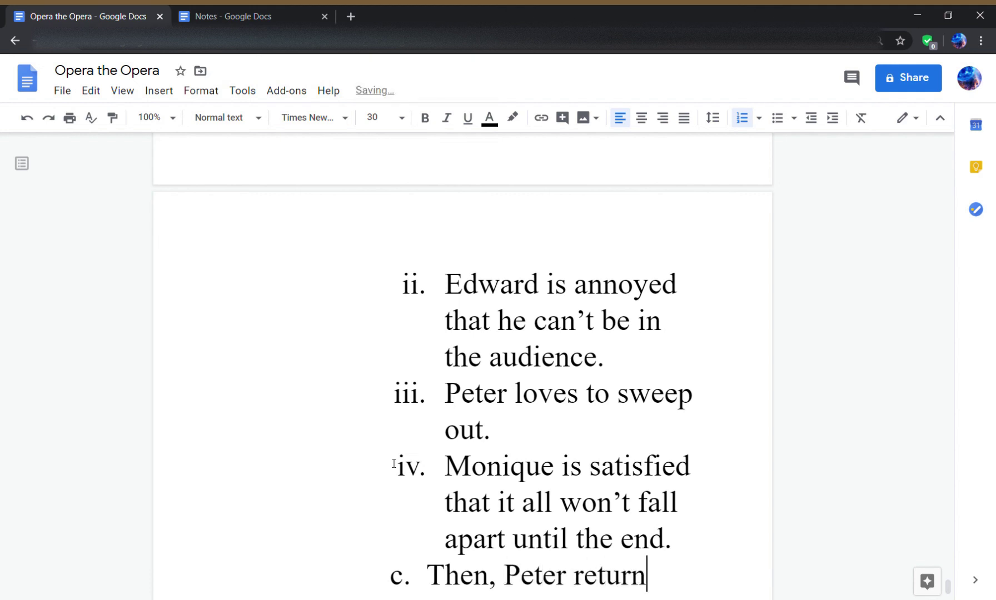
{"action": "type", "text": "s. Tiffany "}
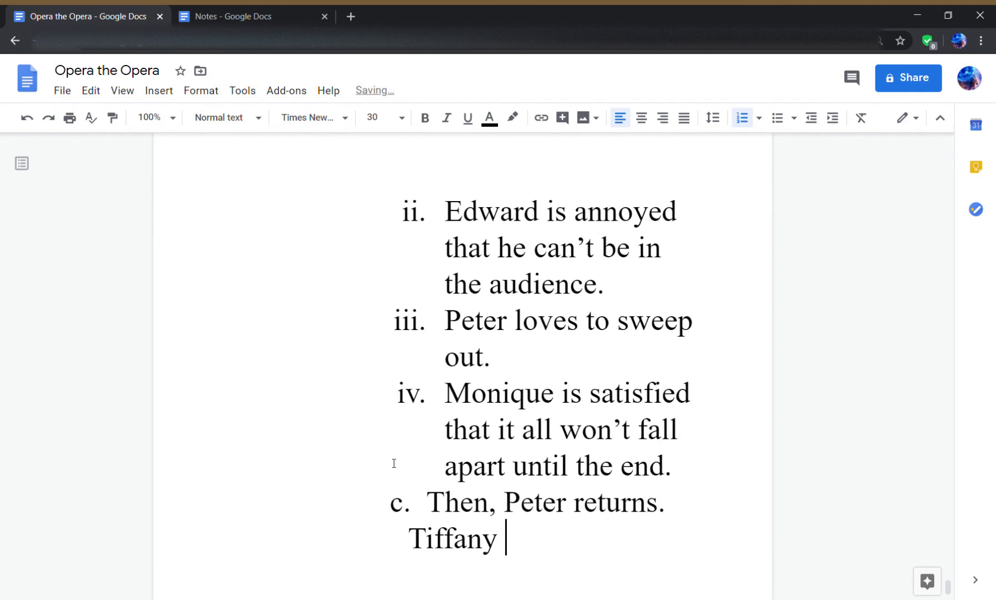
{"action": "type", "text": "has a spat with him and somehow the set is destroyed."}
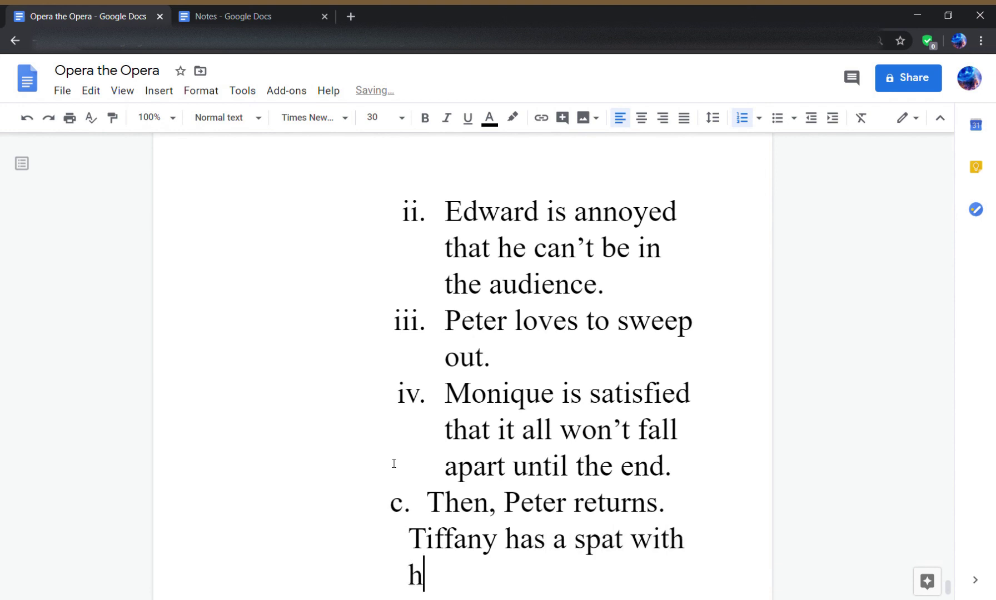
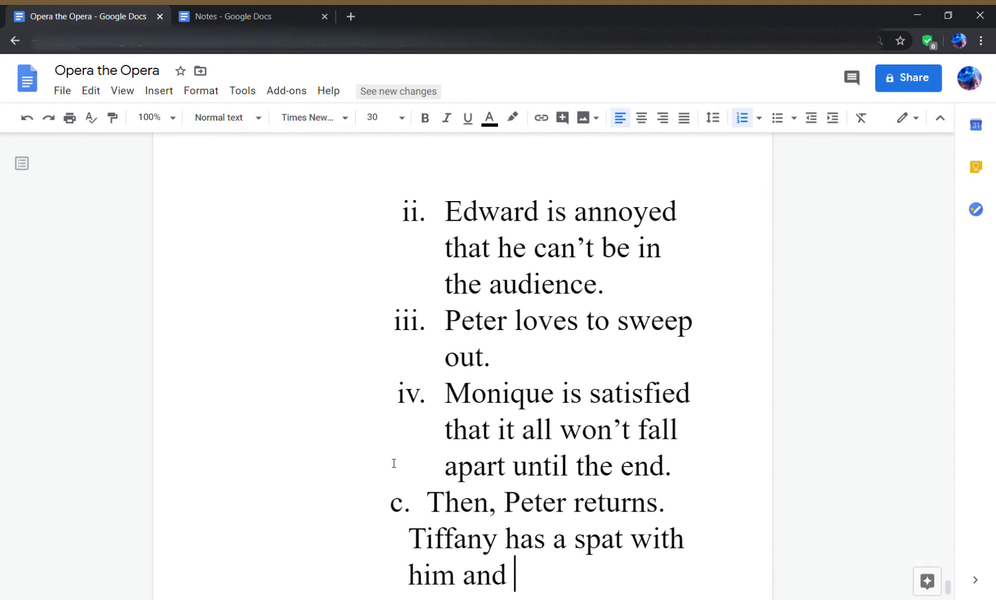
{"action": "type", "text": "somehow t"}
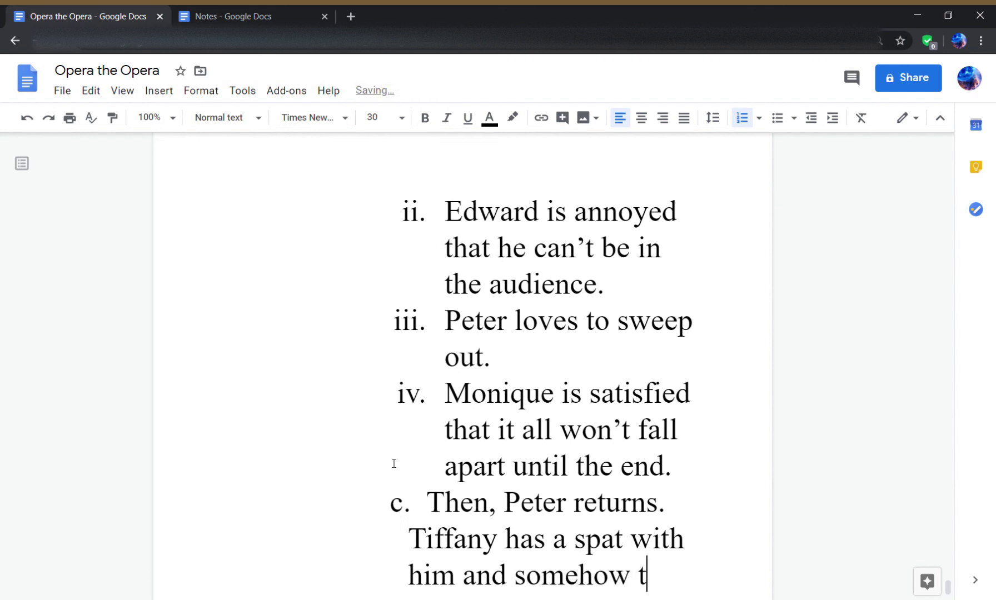
{"action": "type", "text": "he set is d"}
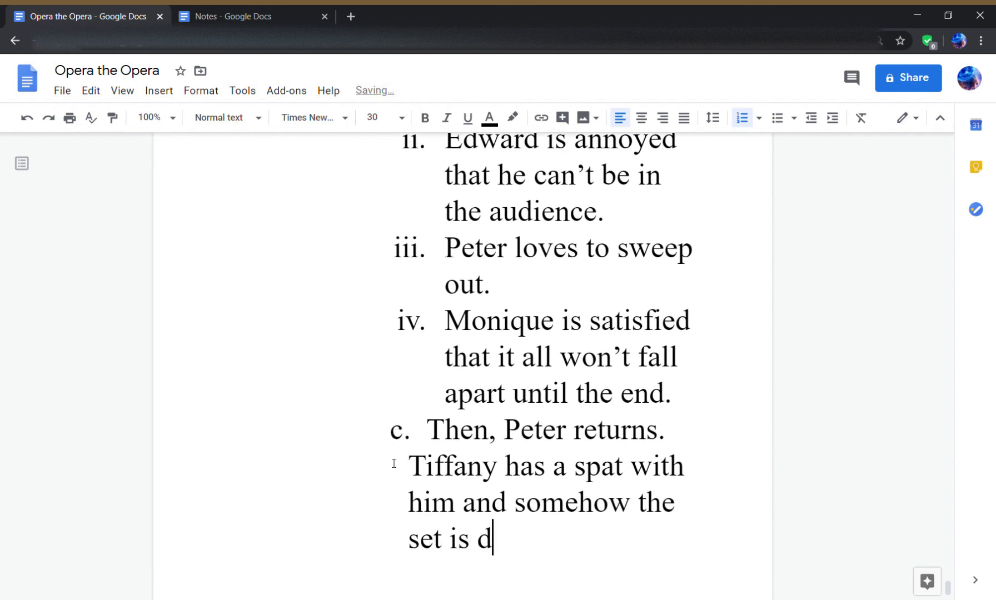
{"action": "type", "text": "estroyed."}
- Add numbered item 11, one level up from the lettered items, reading "Later, amid the ruins."
{"action": "key", "text": "Return"}
{"action": "key", "text": "shift+Tab"}
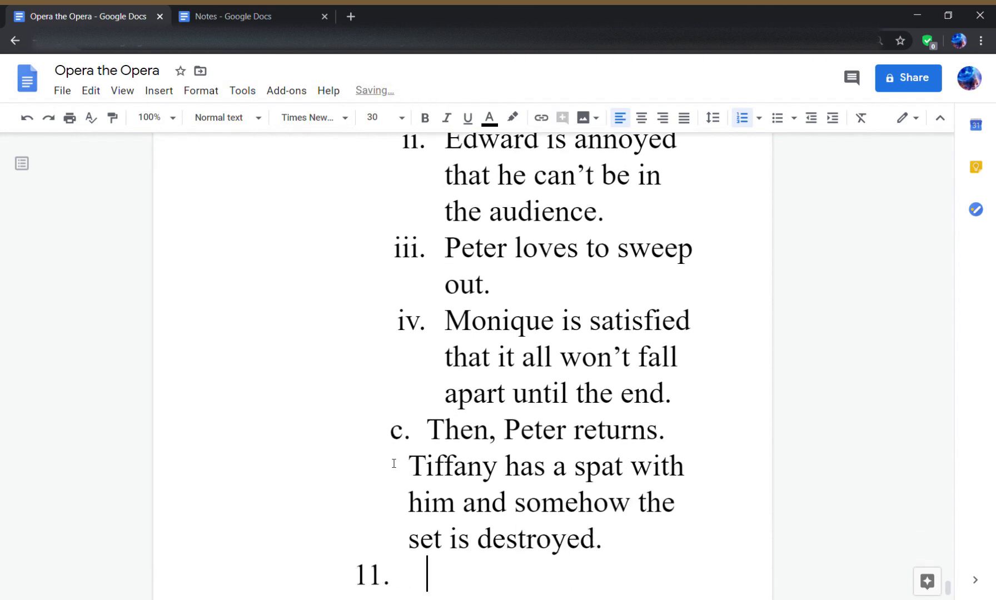
{"action": "type", "text": "Later"}
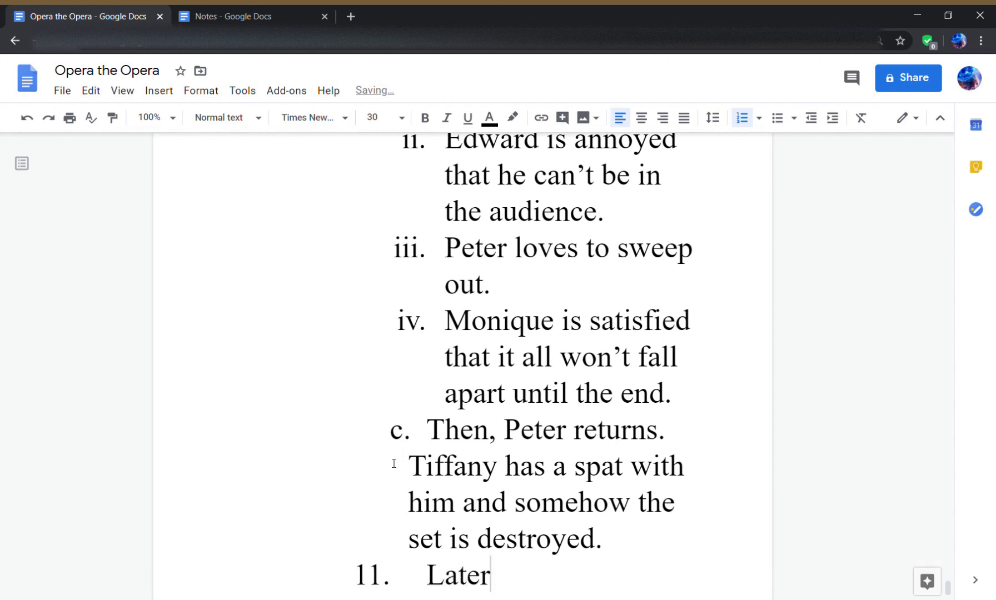
{"action": "type", "text": ", amid the ru"}
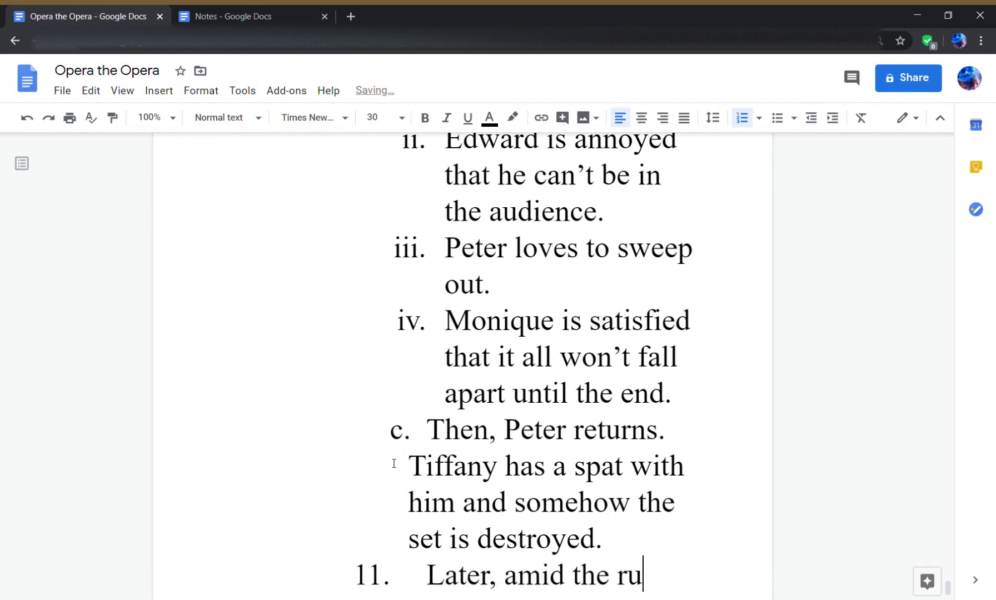
{"action": "type", "text": "ins."}
- Add a lettered sub-item under "Later, amid the ruins." reading "Recriminations."
{"action": "key", "text": "Return"}
{"action": "key", "text": "Tab"}
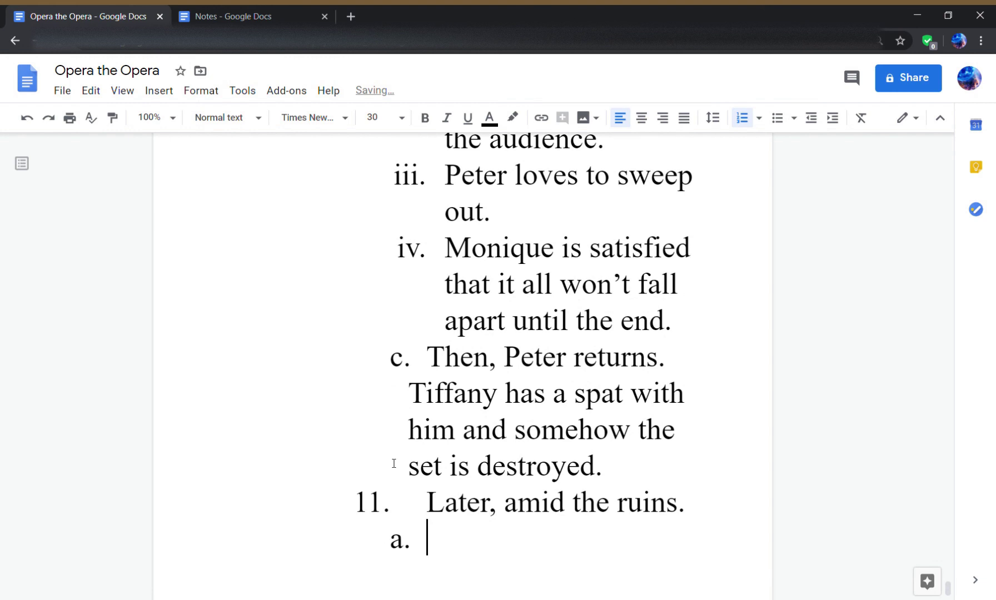
{"action": "type", "text": "Recriman"}
{"action": "key", "text": "BackSpace"}
{"action": "key", "text": "BackSpace"}
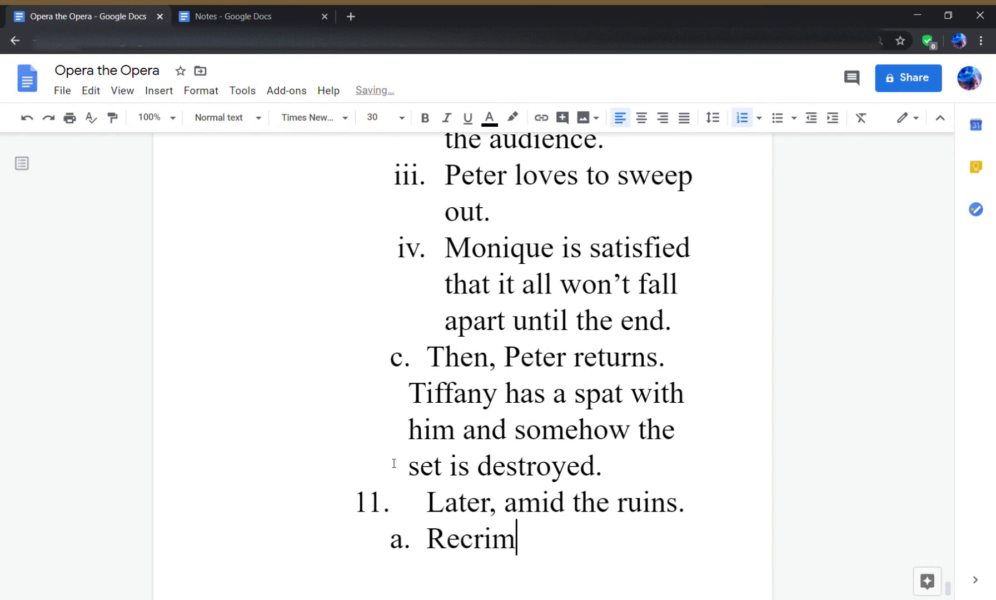
{"action": "type", "text": "inations."}
- Add the second lettered item under "Later, amid the ruins." reading "Monique disowns Peter from her bed. Just a toy. Go off and play."
{"action": "key", "text": "Return"}
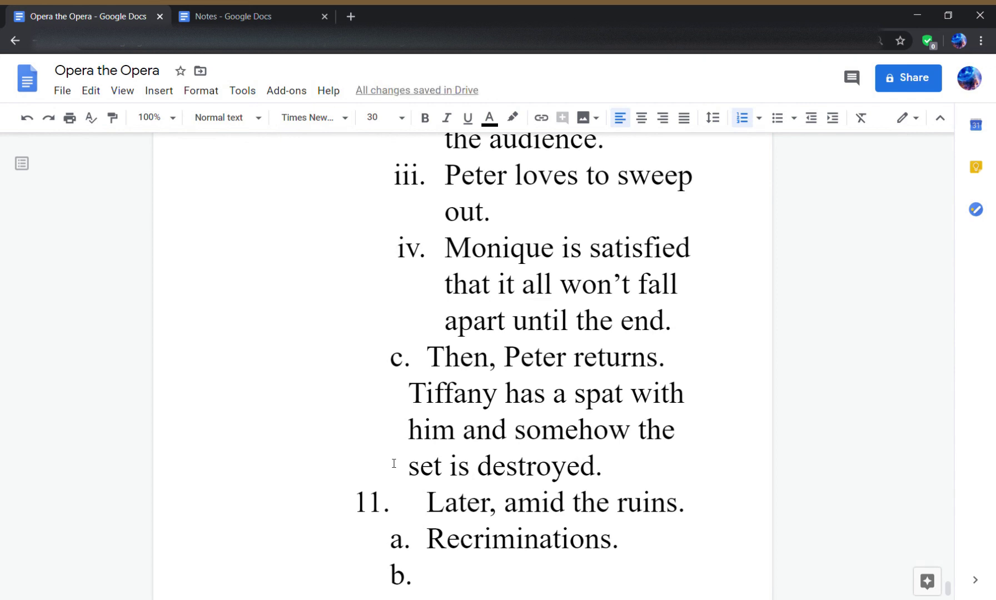
{"action": "type", "text": "M"}
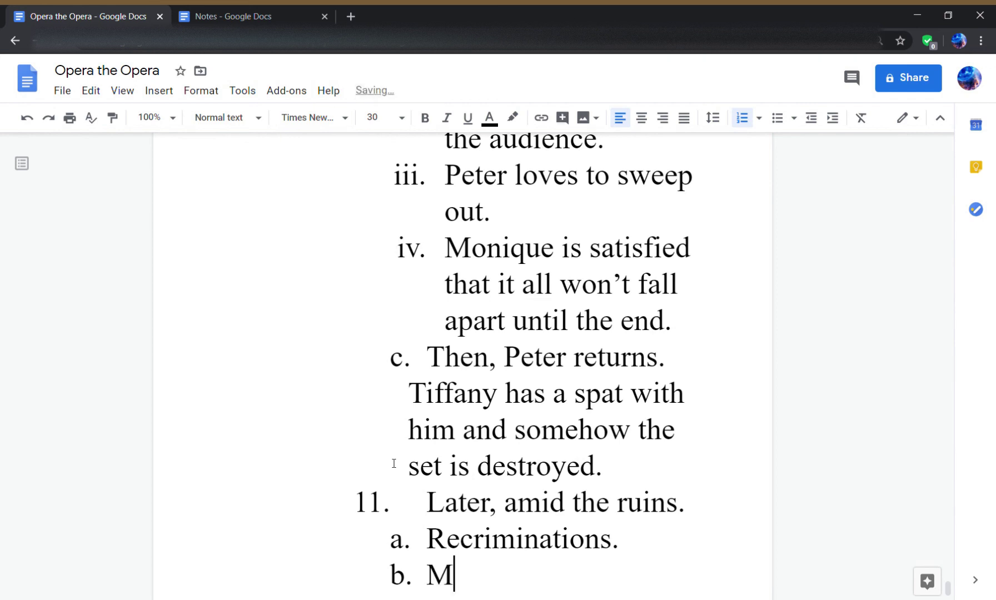
{"action": "type", "text": "onique disow"}
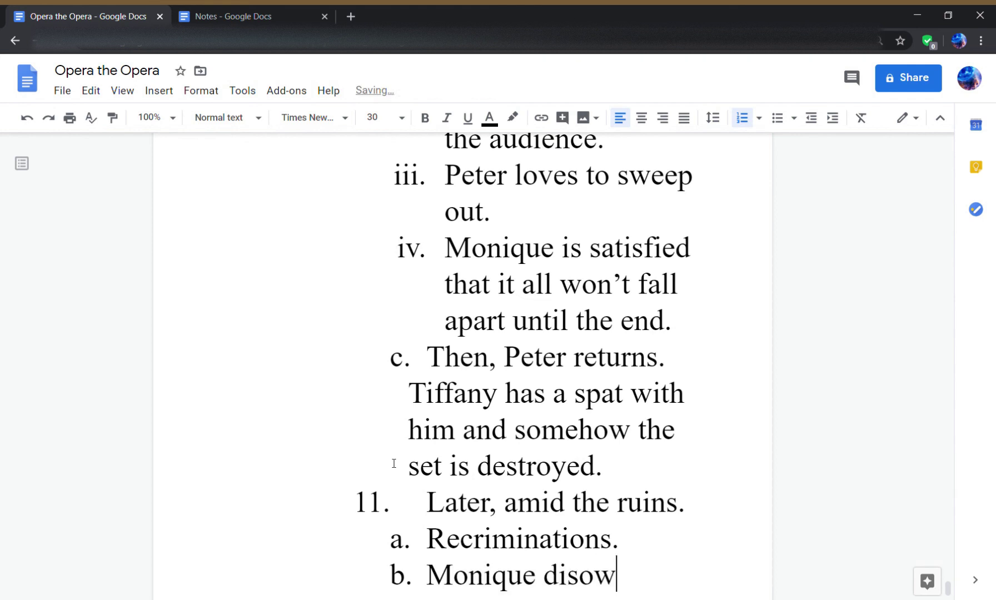
{"action": "type", "text": "ns Peter "}
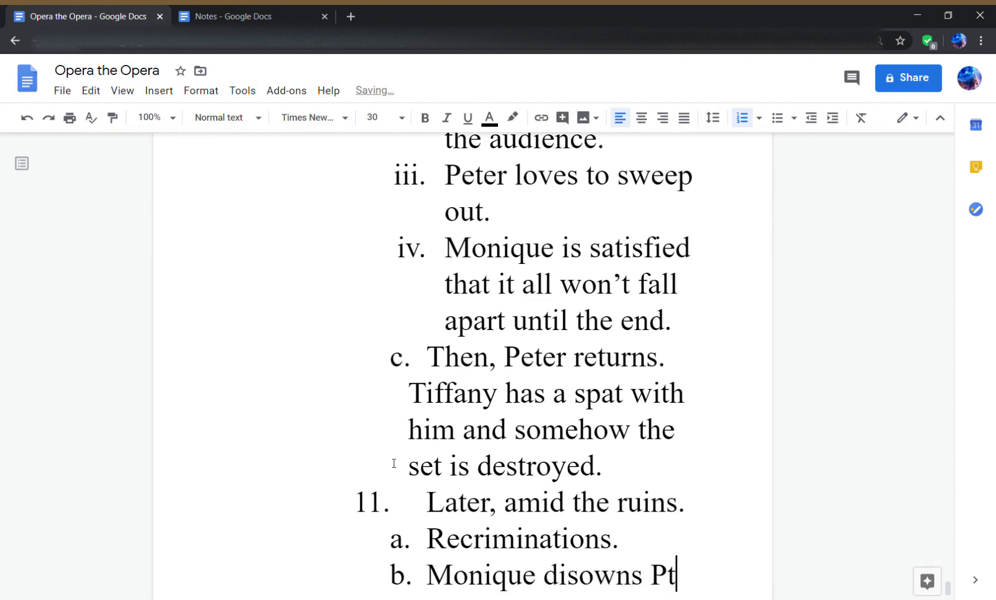
{"action": "type", "text": "from her"}
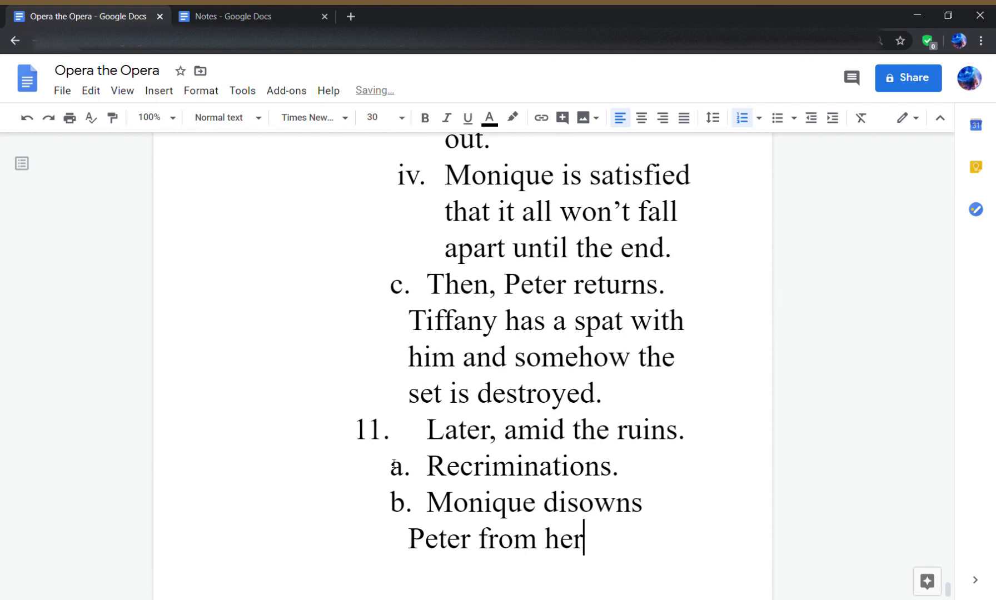
{"action": "type", "text": " bed. Just a toy."}
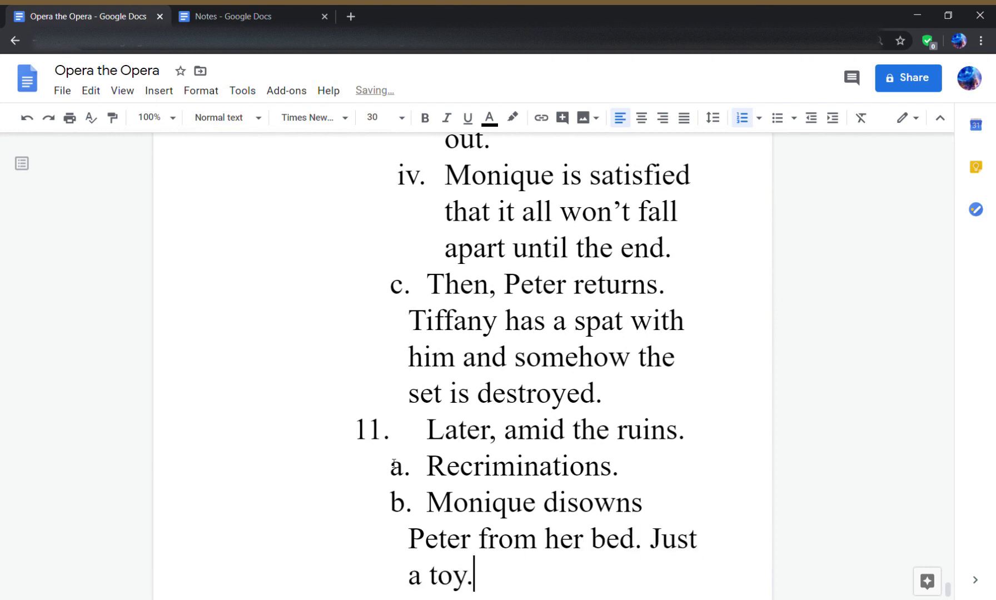
{"action": "type", "text": " Go o"}
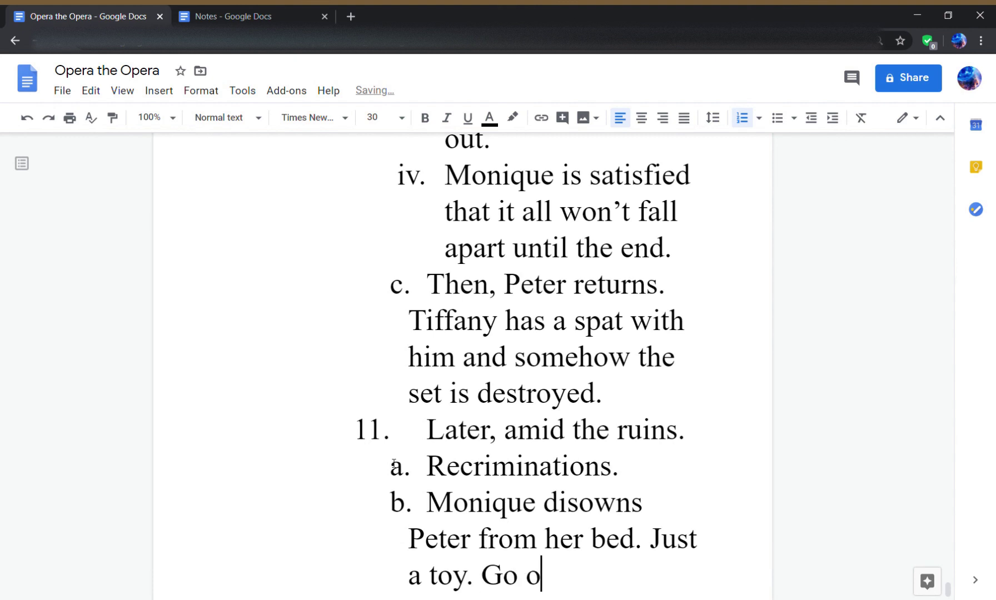
{"action": "type", "text": "ff and play."}
- Add the third lettered item reading "Peter notes that the reviews are in, and that we ‘brought down the house’."
{"action": "key", "text": "Return"}
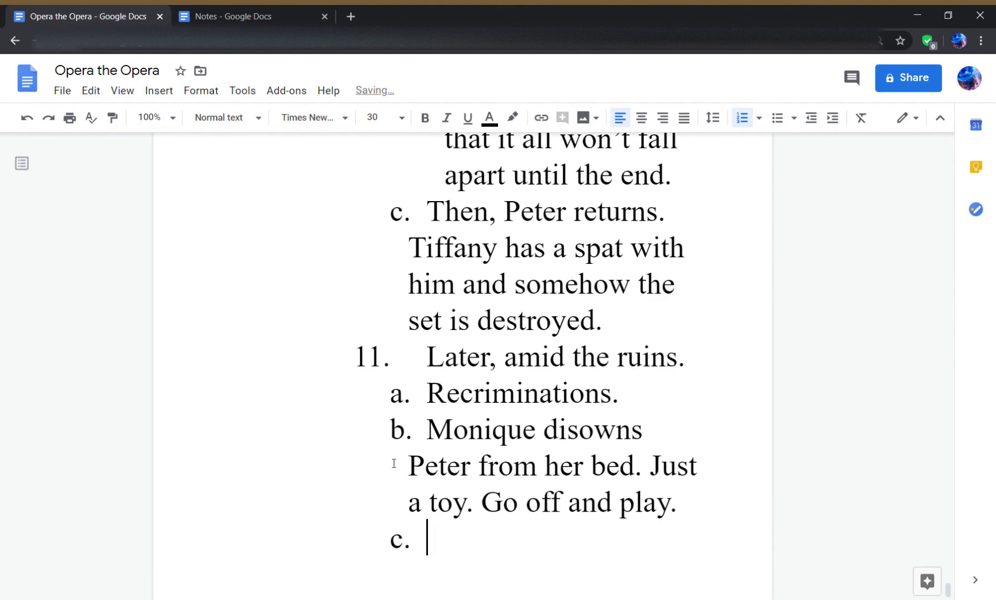
{"action": "type", "text": "He"}
{"action": "key", "text": "BackSpace"}
{"action": "key", "text": "BackSpace"}
{"action": "type", "text": "Peter notes "}
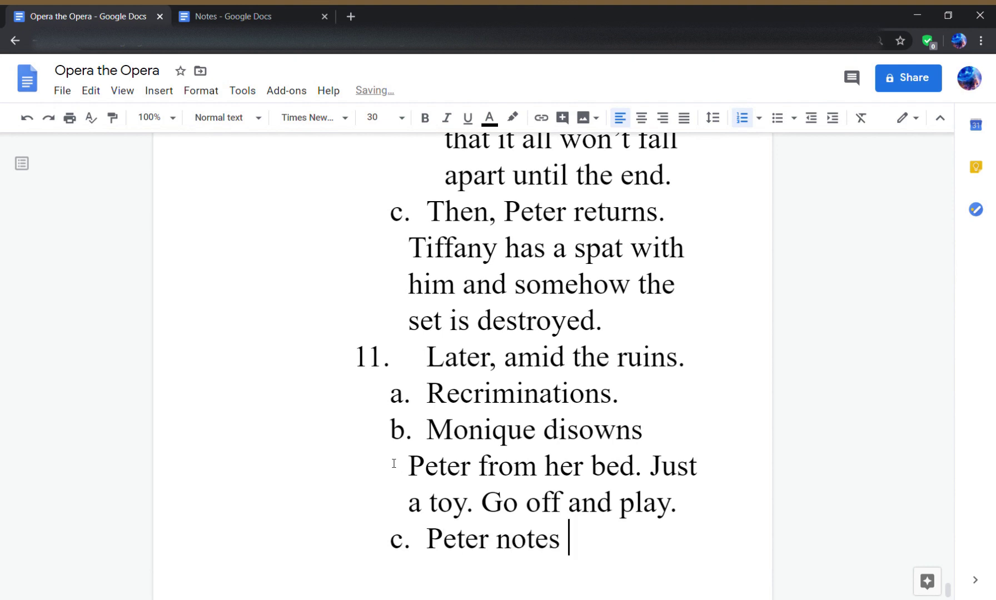
{"action": "type", "text": "that the re"}
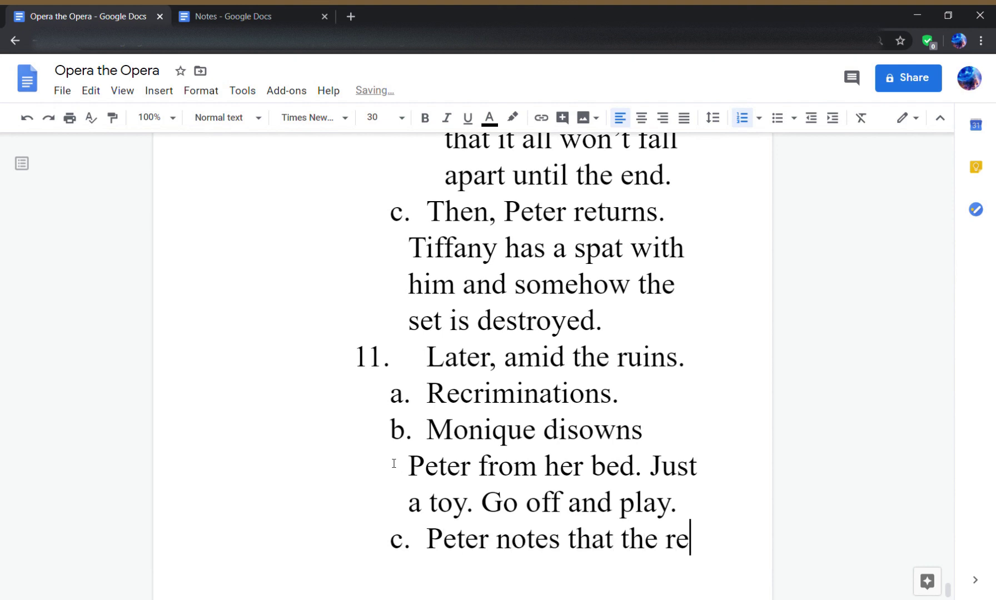
{"action": "type", "text": "views are in a"}
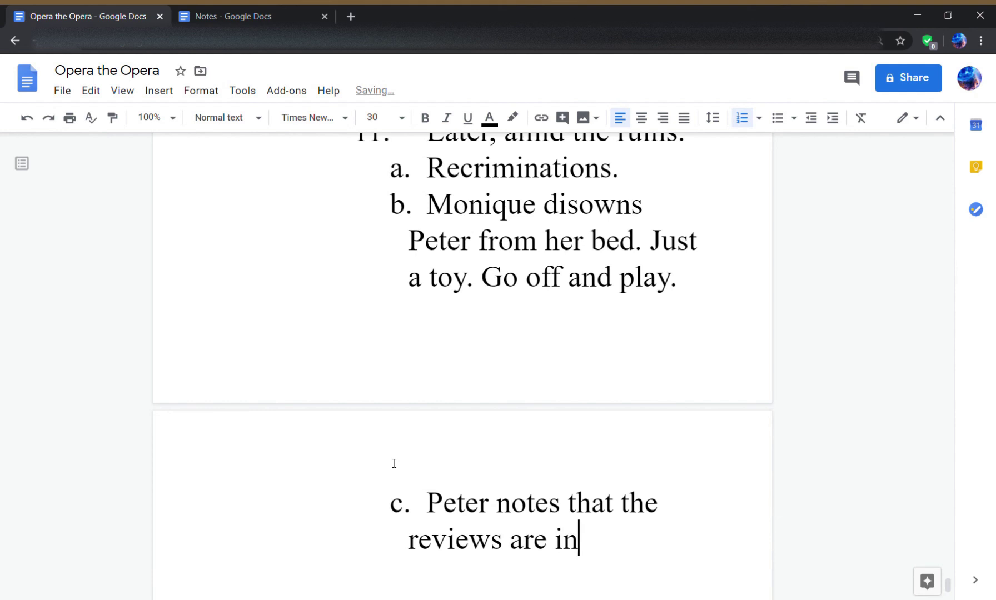
{"action": "key", "text": "BackSpace"}
{"action": "key", "text": "BackSpace"}
{"action": "type", "text": ", and that "}
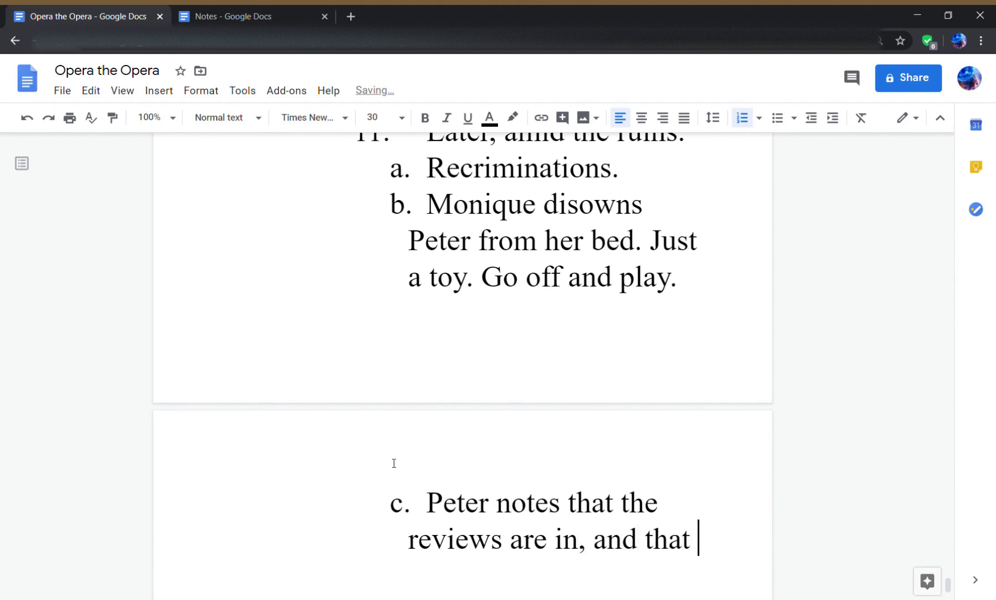
{"action": "type", "text": "we 'brought dow"}
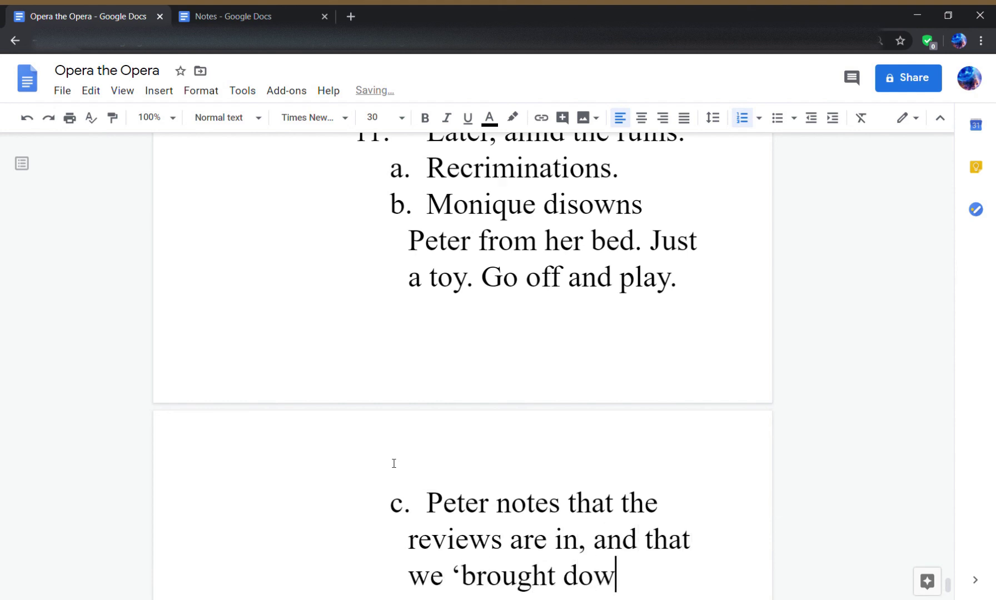
{"action": "type", "text": "n the house'."}
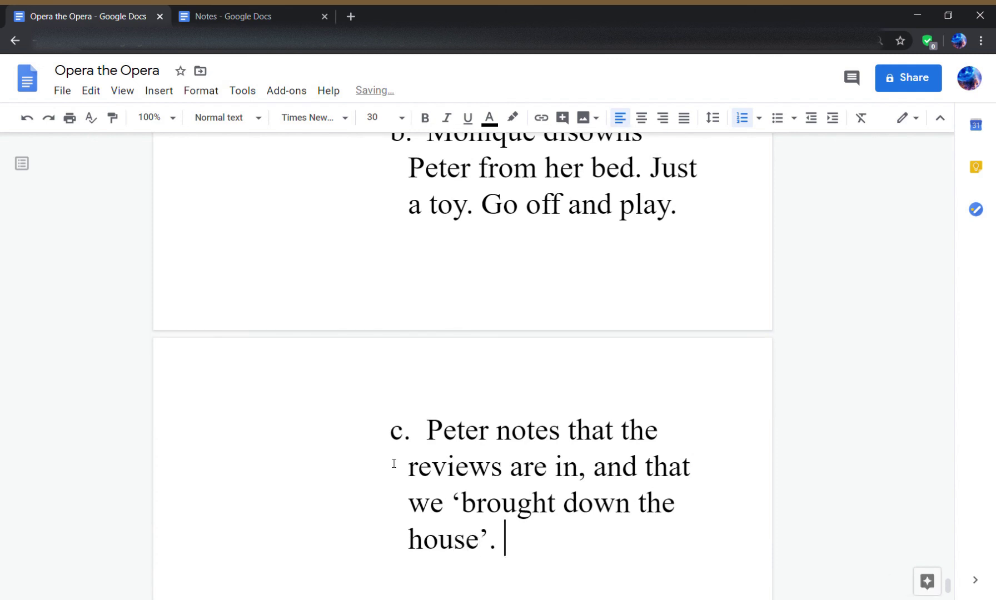
- Continue the third lettered item with the sentence "He struts off to celebrate."
{"action": "type", "text": " He "}
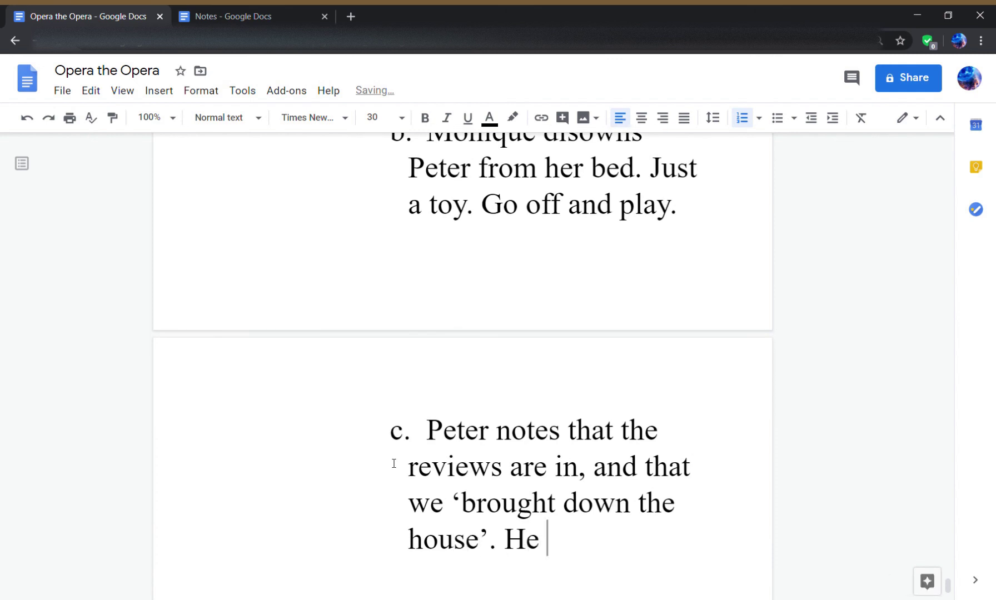
{"action": "type", "text": "trit"}
{"action": "key", "text": "BackSpace"}
{"action": "key", "text": "BackSpace"}
{"action": "type", "text": "uts"}
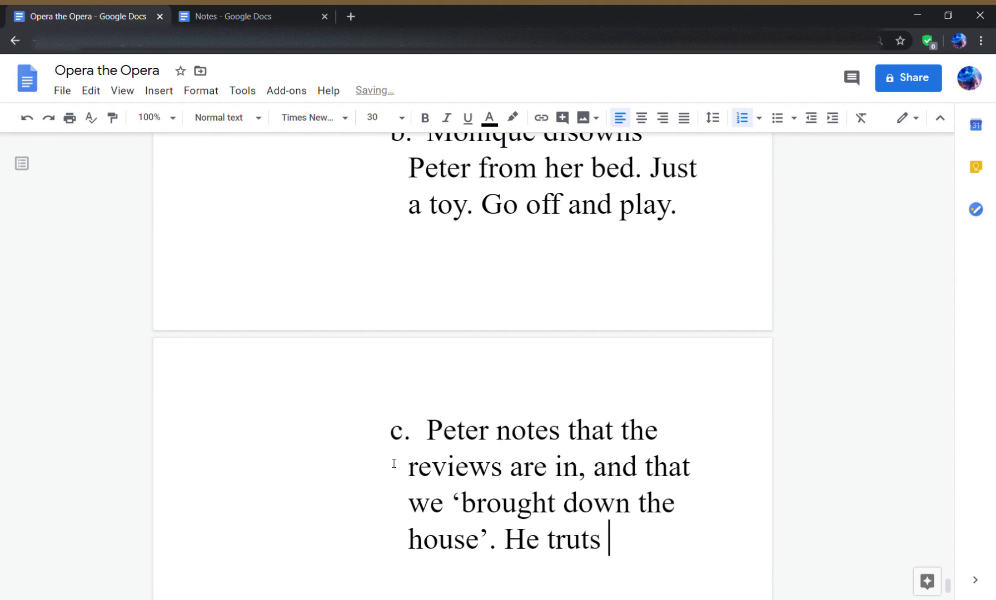
{"action": "key", "text": "BackSpace"}
{"action": "key", "text": "BackSpace"}
{"action": "key", "text": "BackSpace"}
{"action": "key", "text": "BackSpace"}
{"action": "key", "text": "BackSpace"}
{"action": "key", "text": "BackSpace"}
{"action": "type", "text": "strut"}
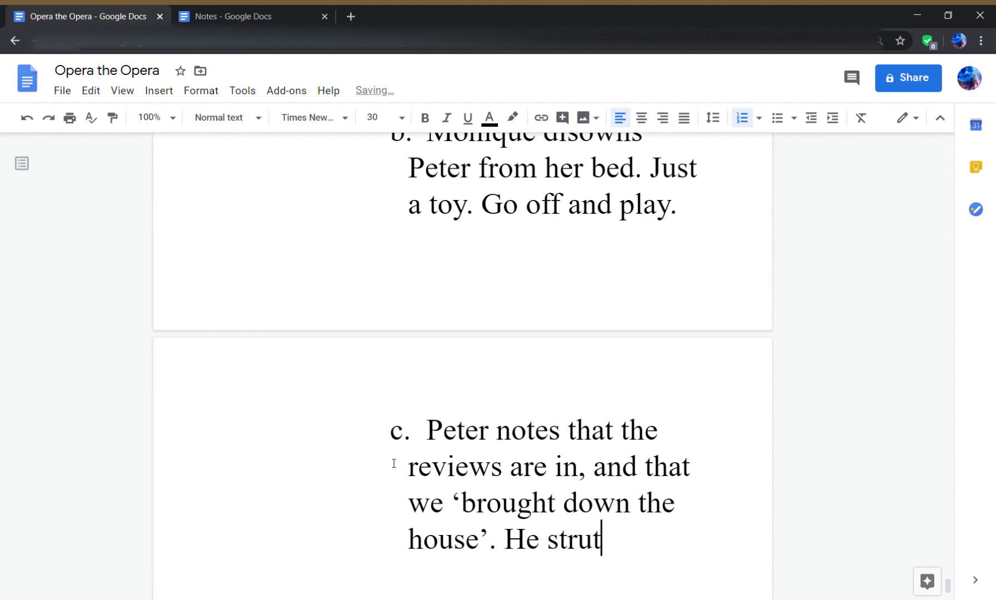
{"action": "type", "text": "s off to celeb"}
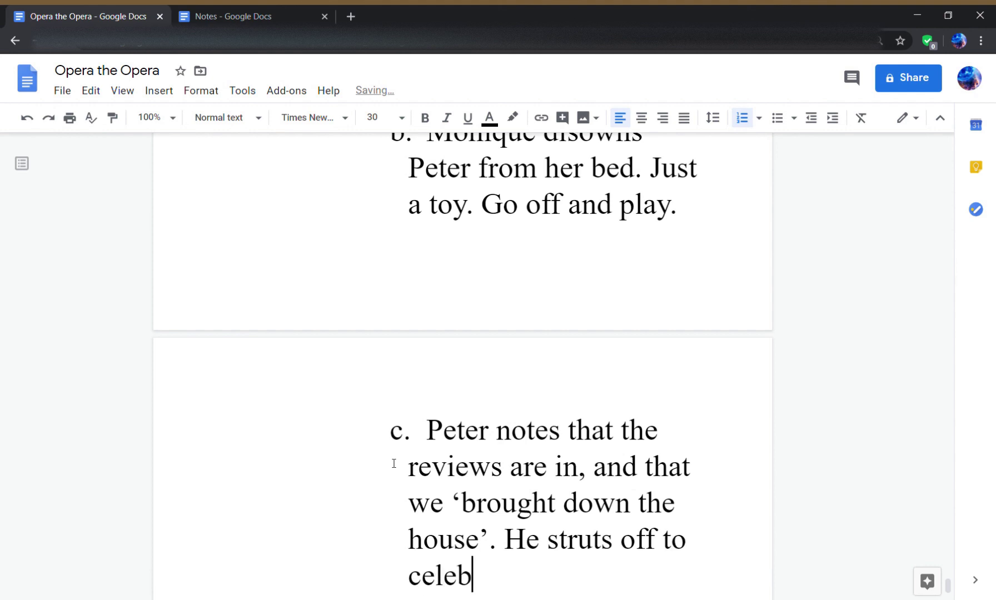
{"action": "type", "text": "rate. "}
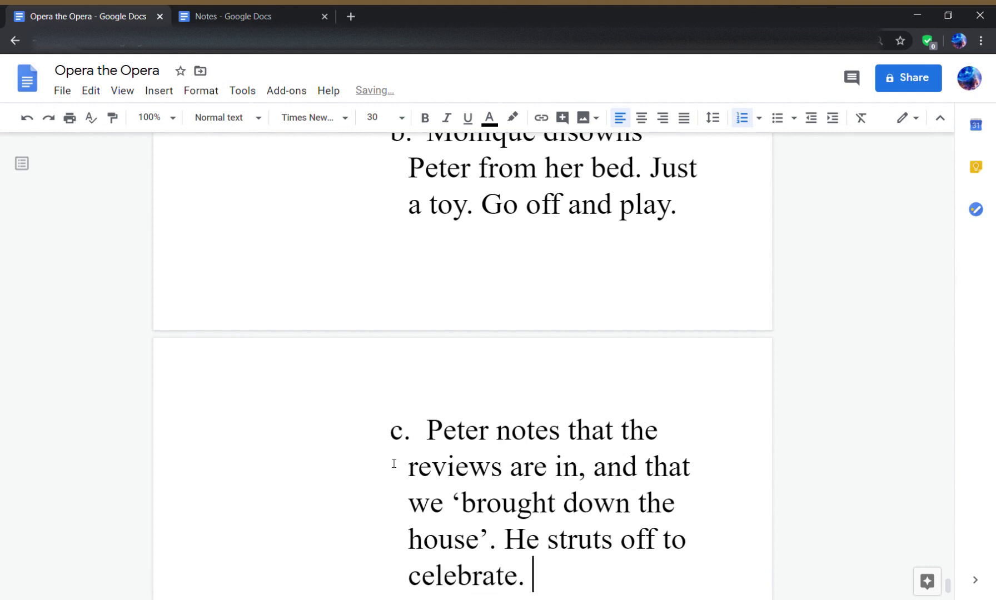
- Finish the third lettered item with "Without Monique? Yes, All things pass. Goodbye my sweet, and see you next perfomance."
{"action": "type", "text": "Without Moniq"}
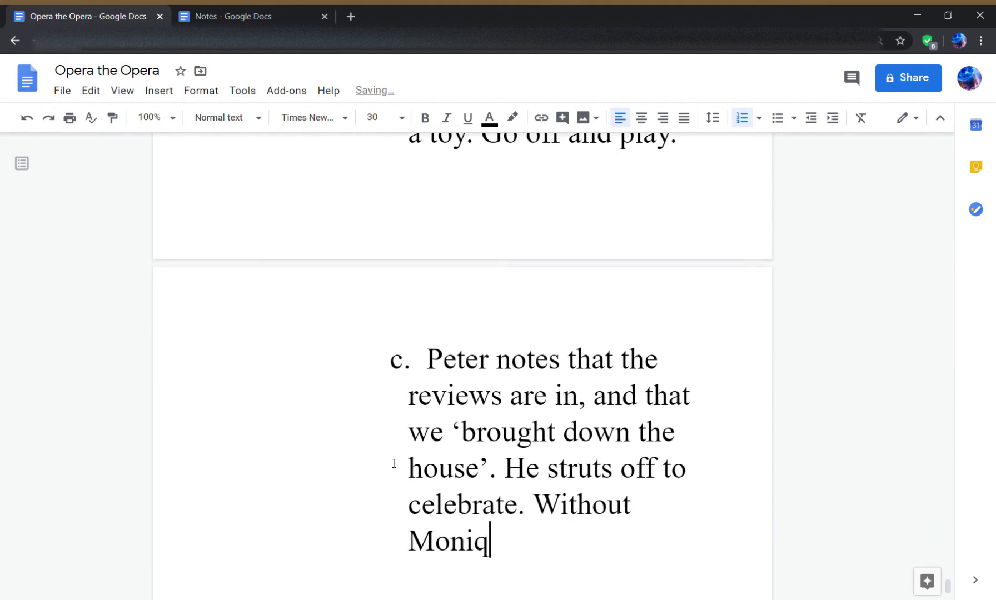
{"action": "type", "text": "ue? Yes"}
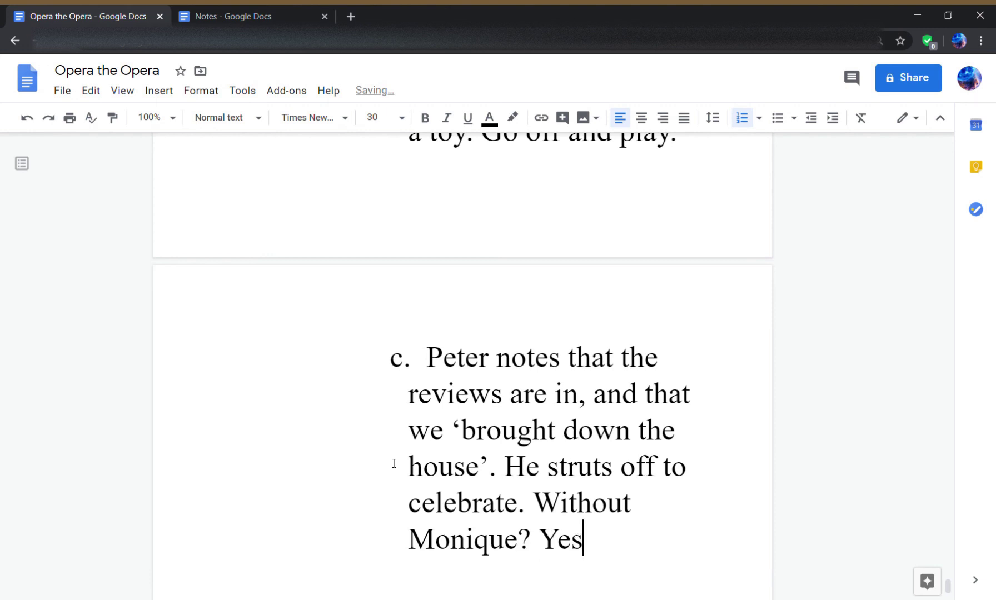
{"action": "type", "text": ", All things "}
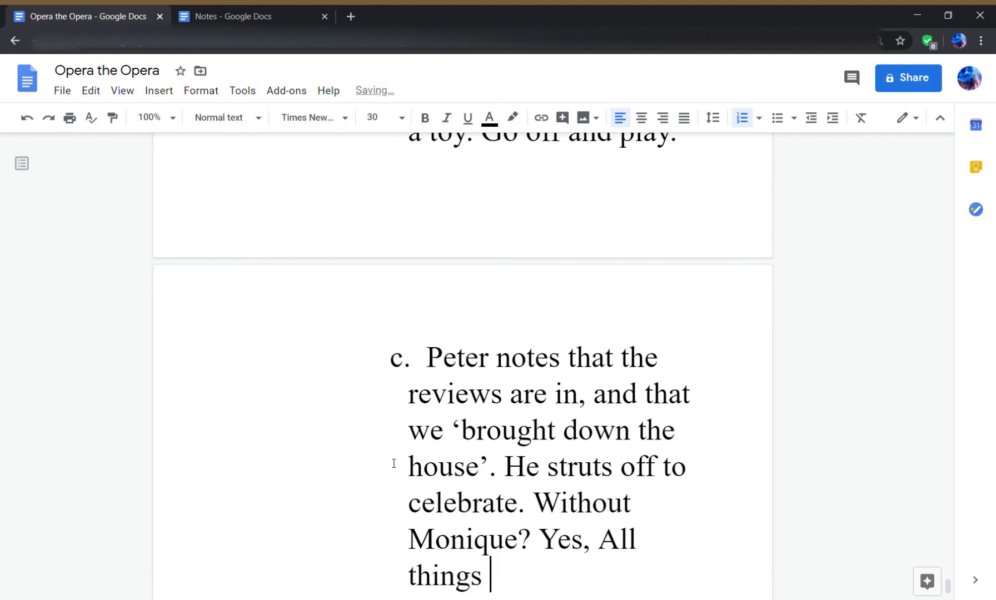
{"action": "type", "text": "pass. "}
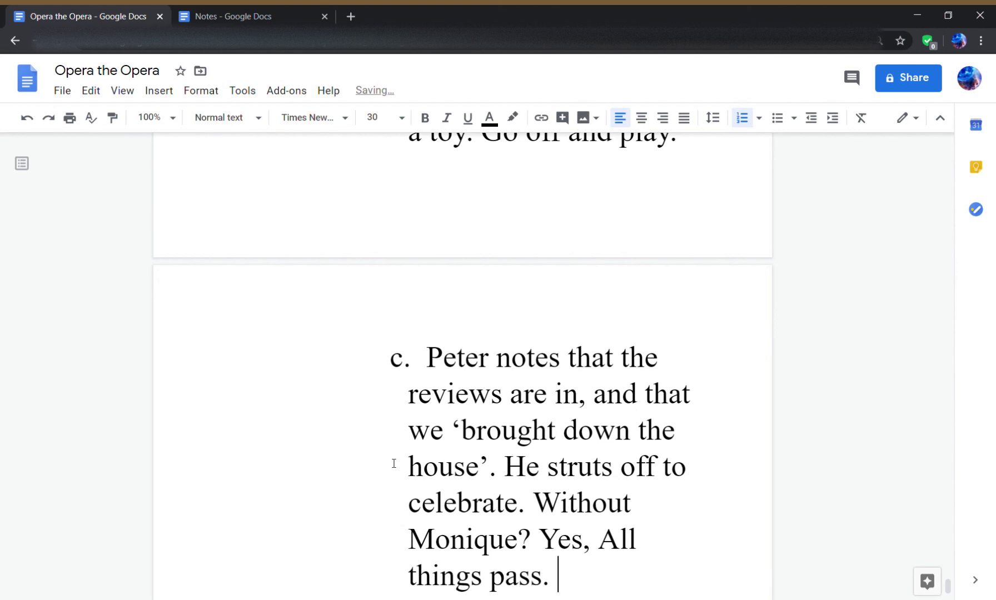
{"action": "type", "text": "Goodbye m"}
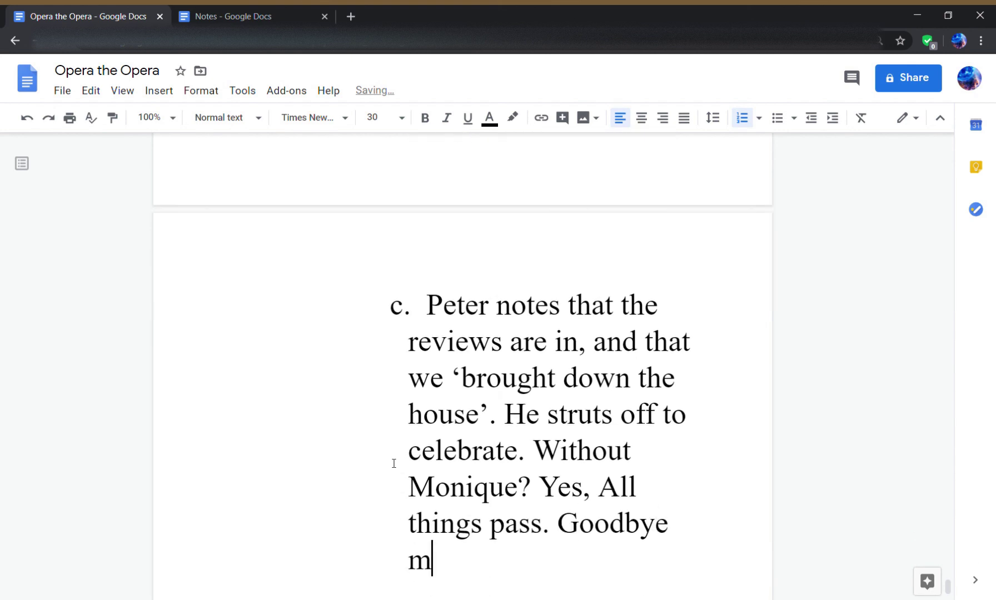
{"action": "type", "text": "y sweet"}
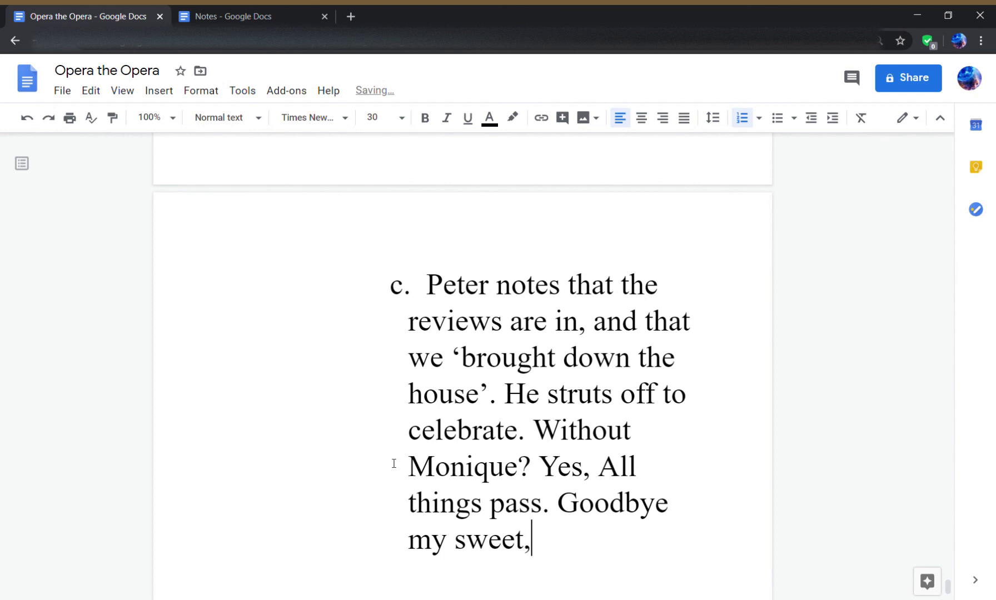
{"action": "type", "text": ", and see you n"}
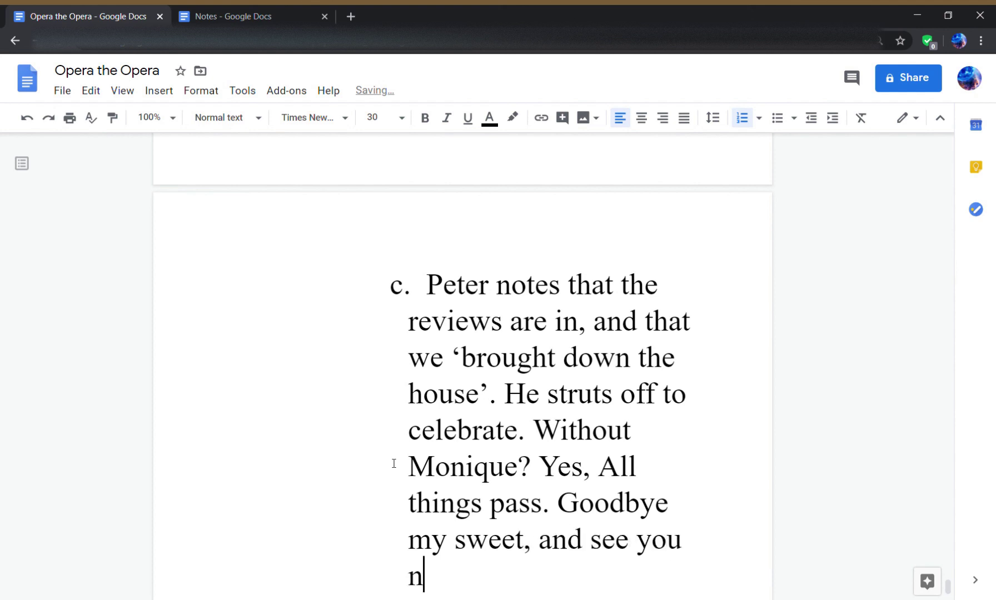
{"action": "type", "text": "ext perfo"}
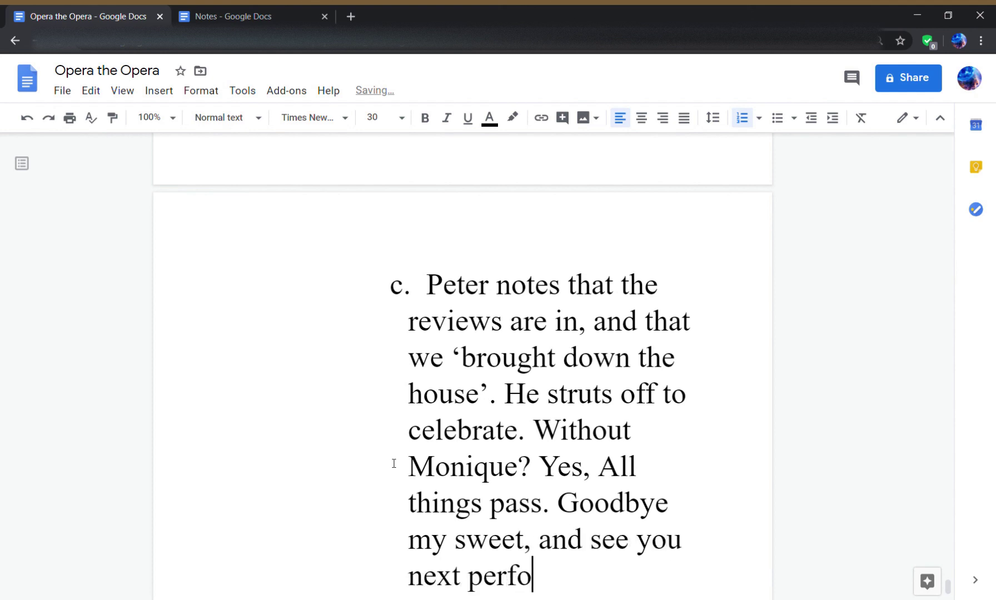
{"action": "type", "text": "mance."}
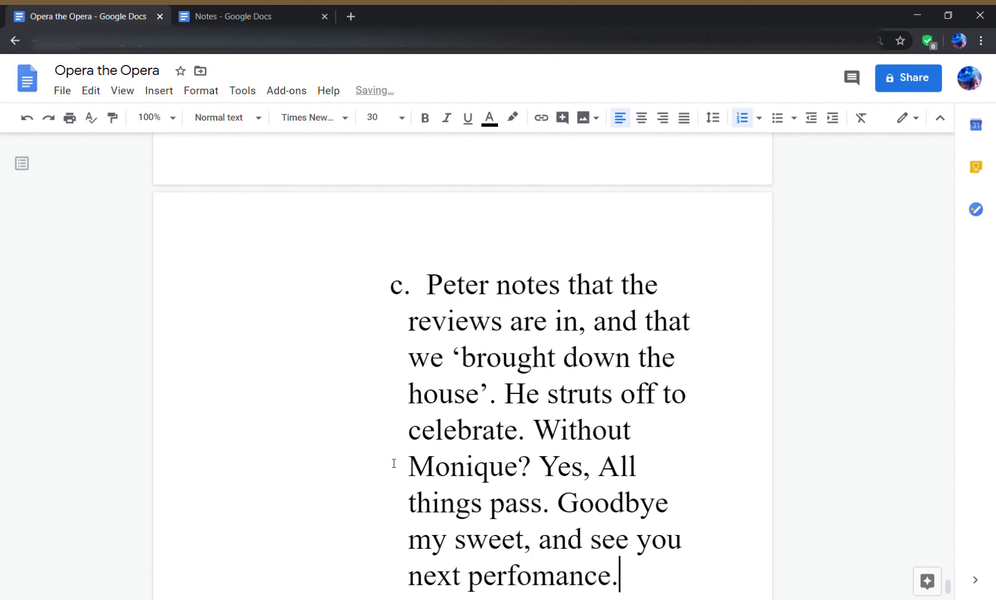
- Add the fourth lettered item under "Later, amid the ruins." reading "Edward goes after him."
{"action": "key", "text": "Return"}
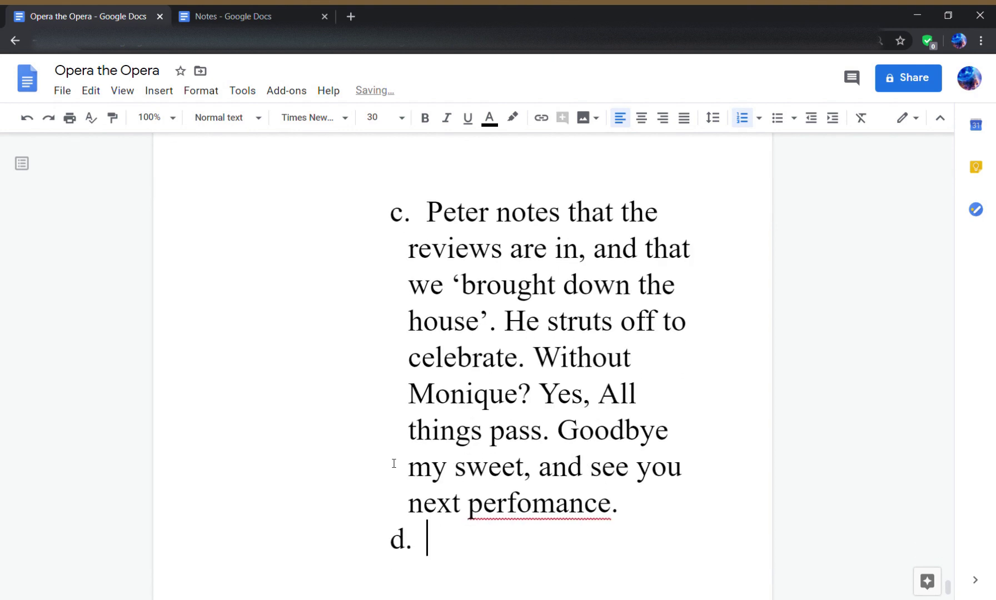
{"action": "type", "text": "Edward"}
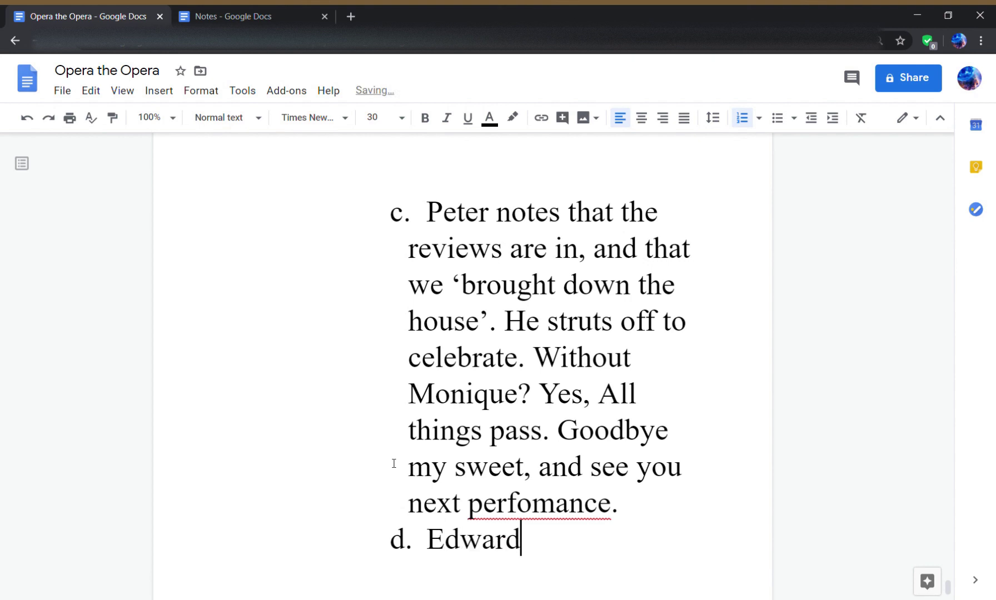
{"action": "type", "text": " goes after him."}
- Start a nested sub-item under "Edward goes after him." with "It was good to have known Tiffany,"
{"action": "key", "text": "Return"}
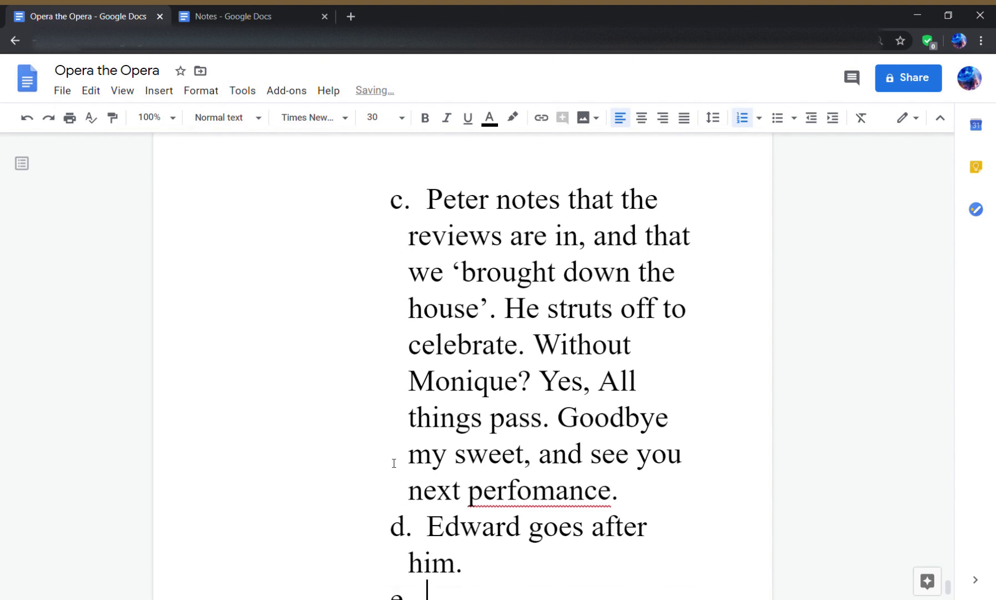
{"action": "key", "text": "Tab"}
{"action": "type", "text": "I'll"}
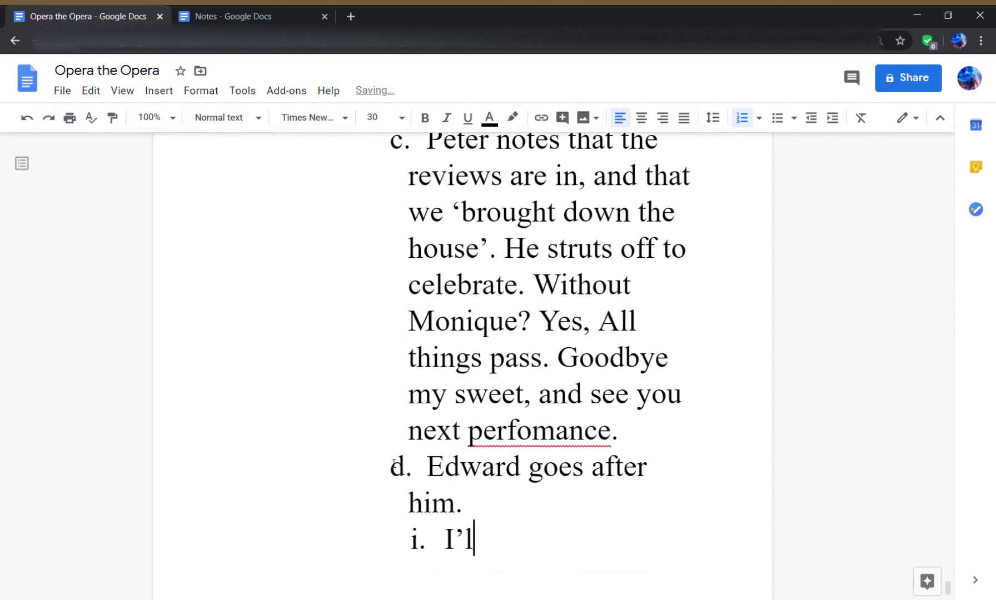
{"action": "key", "text": "BackSpace"}
{"action": "key", "text": "BackSpace"}
{"action": "key", "text": "BackSpace"}
{"action": "key", "text": "BackSpace"}
{"action": "type", "text": "t was good to"}
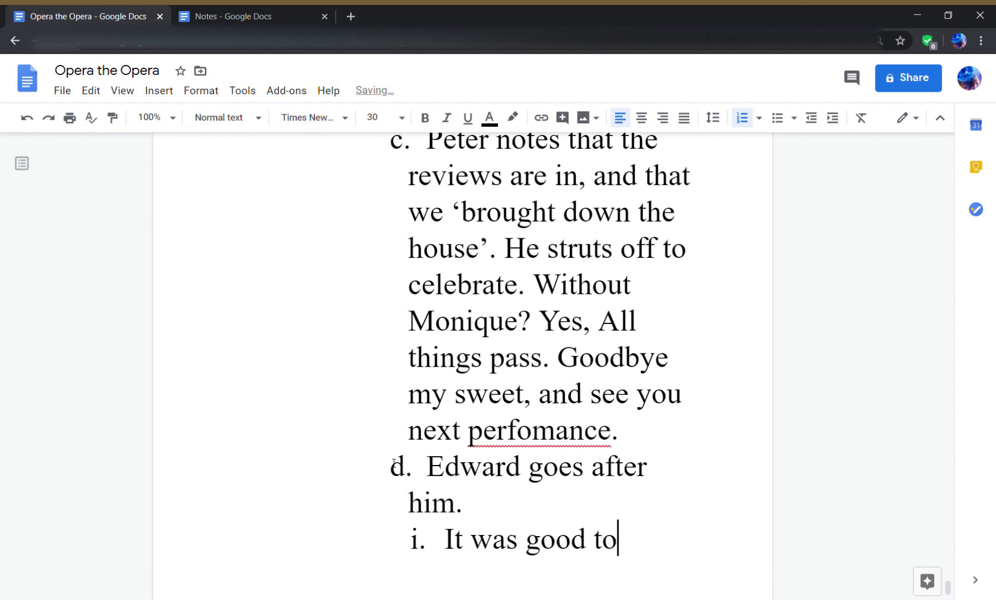
{"action": "type", "text": " have known T"}
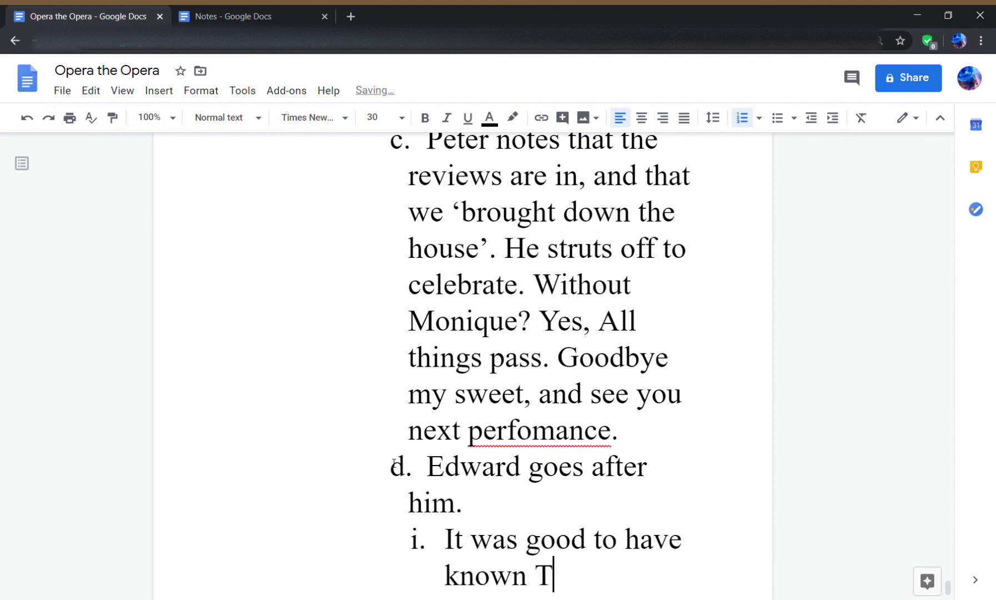
{"action": "type", "text": "iffany, "}
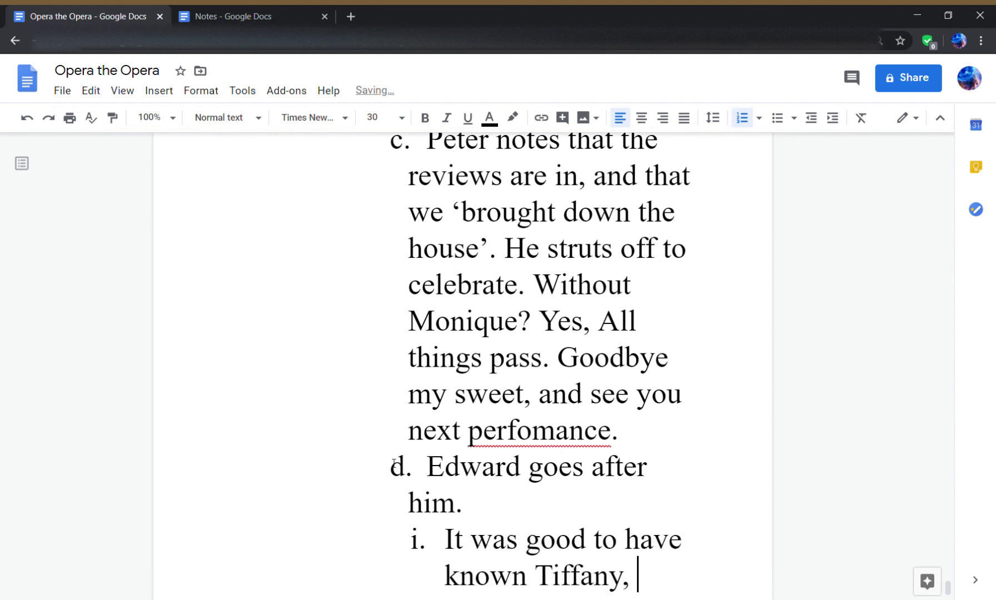
- Continue the first sub-item about Tiffany with "but it is too early for breakfast,"
{"action": "type", "text": "but it istoo le"}
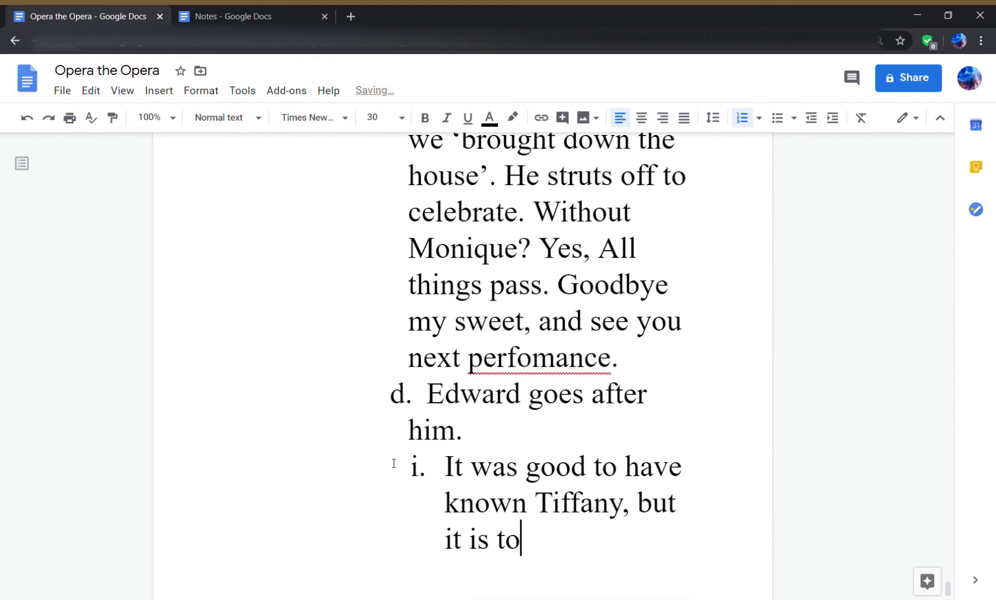
{"action": "key", "text": "BackSpace"}
{"action": "key", "text": "BackSpace"}
{"action": "type", "text": "early for anything"}
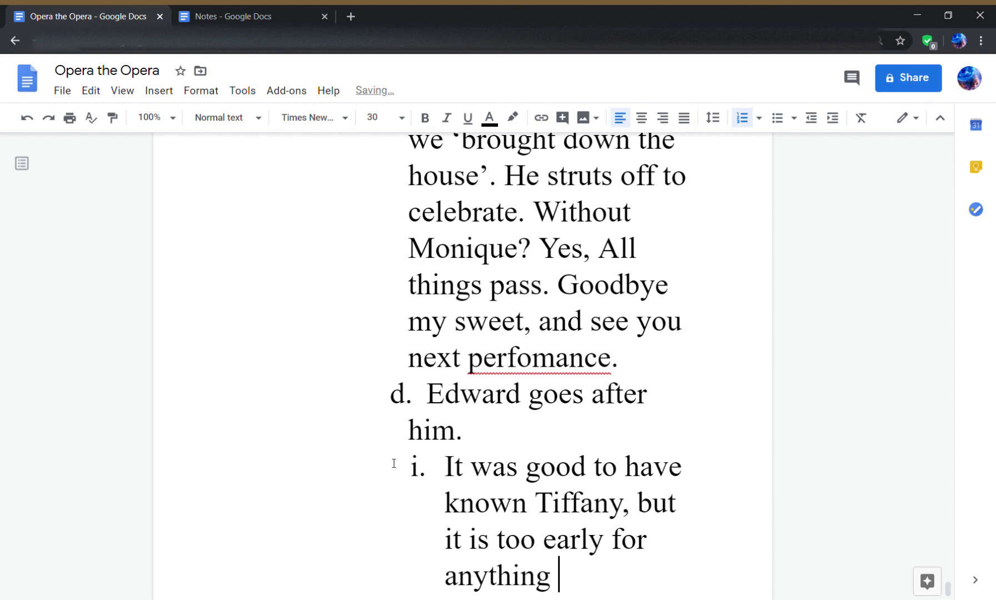
{"action": "key", "text": "BackSpace"}
{"action": "key", "text": "BackSpace"}
{"action": "key", "text": "BackSpace"}
{"action": "key", "text": "BackSpace"}
{"action": "key", "text": "BackSpace"}
{"action": "key", "text": "BackSpace"}
{"action": "key", "text": "BackSpace"}
{"action": "key", "text": "BackSpace"}
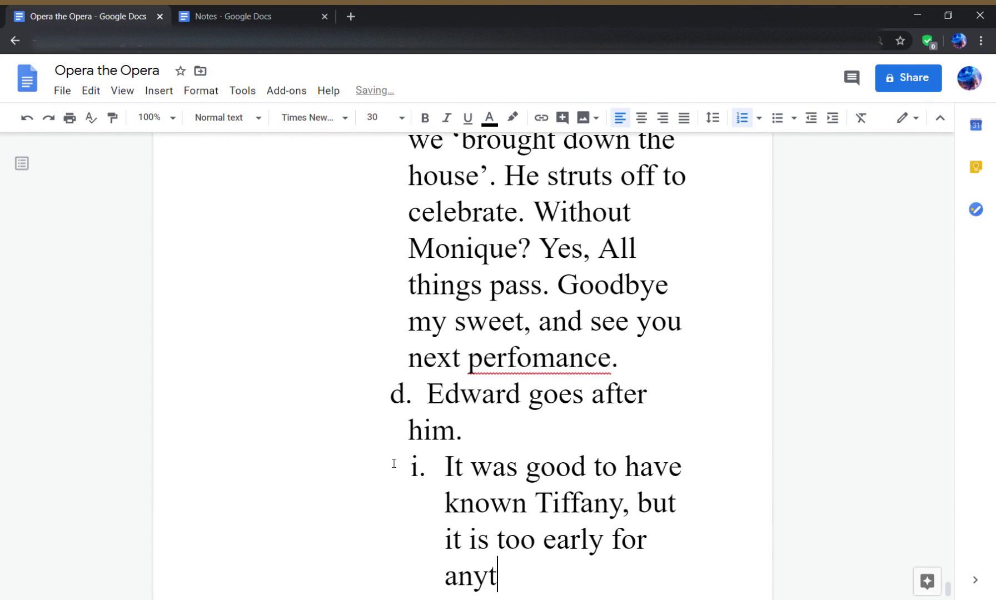
{"action": "type", "text": "breakfast,"}
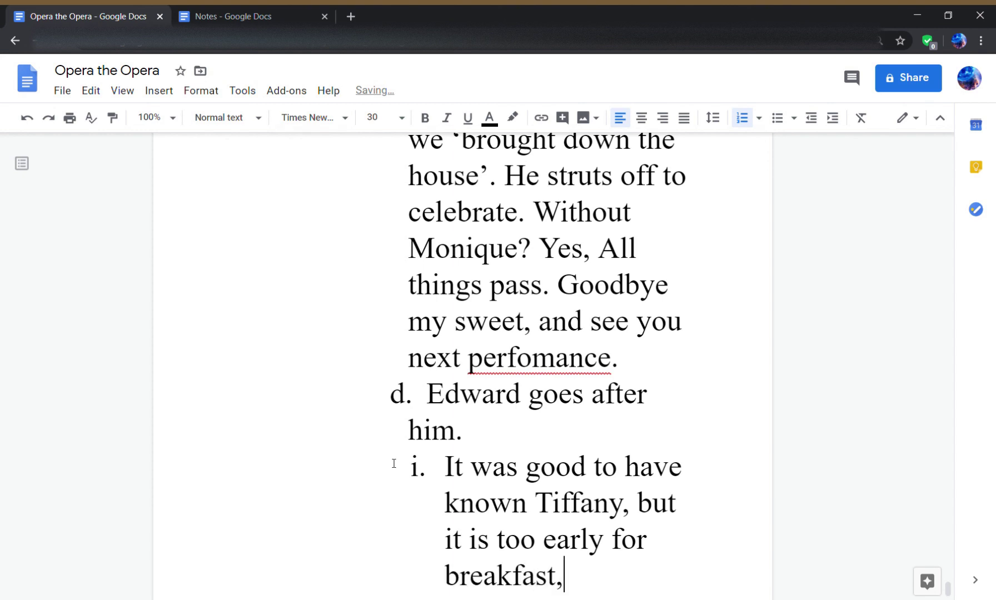
- Finish the first sub-item about Tiffany with "too late for dinner. My timing needs work."
{"action": "type", "text": " too late for dinner"}
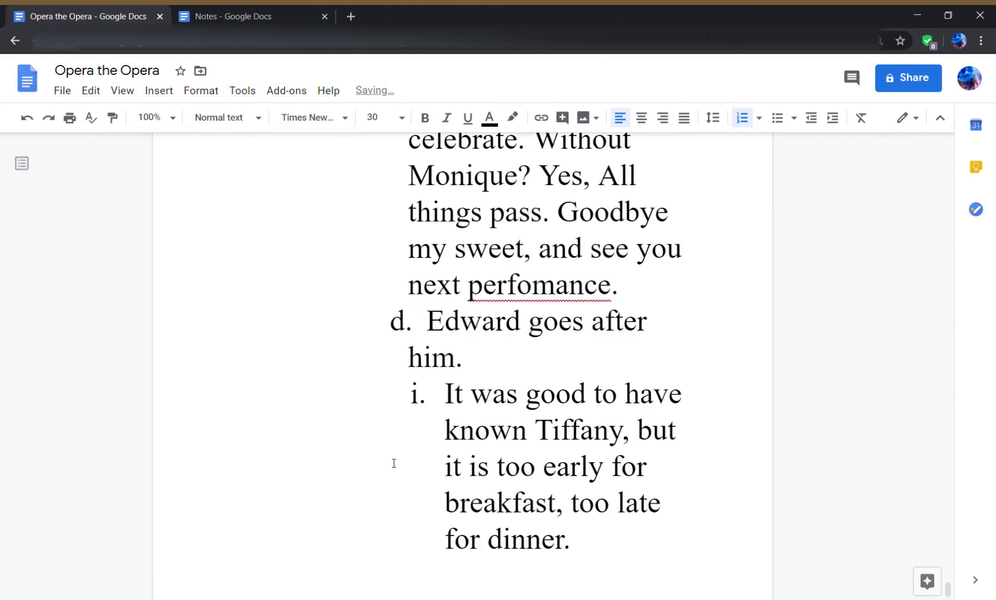
{"action": "type", "text": ". My timing "}
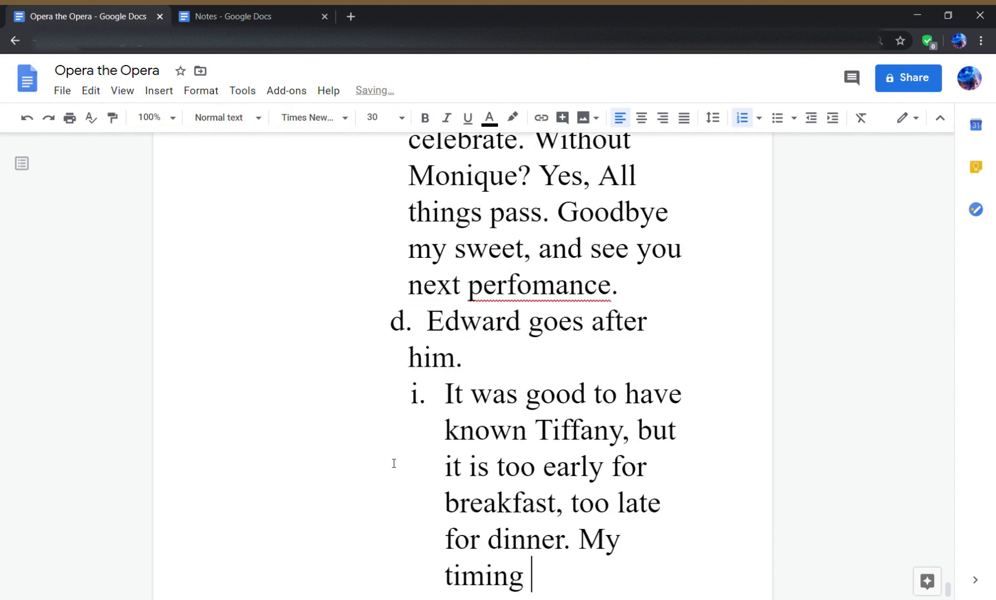
{"action": "type", "text": "needs work."}
- Add the second sub-item reading "This leaves Tiffany and Monique. They patch up their friendship."
{"action": "key", "text": "Return"}
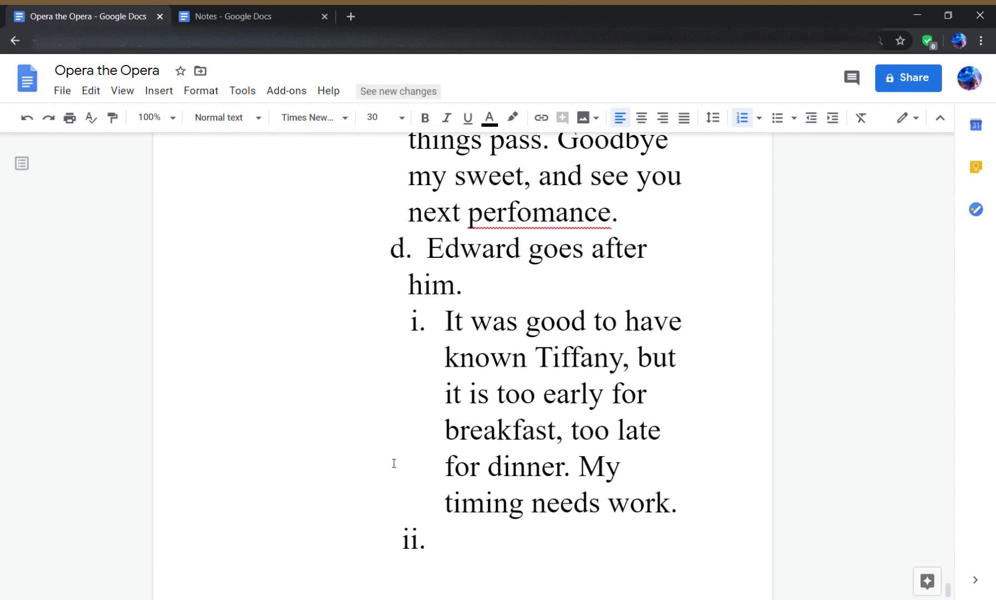
{"action": "type", "text": "This leaves Tiffany an"}
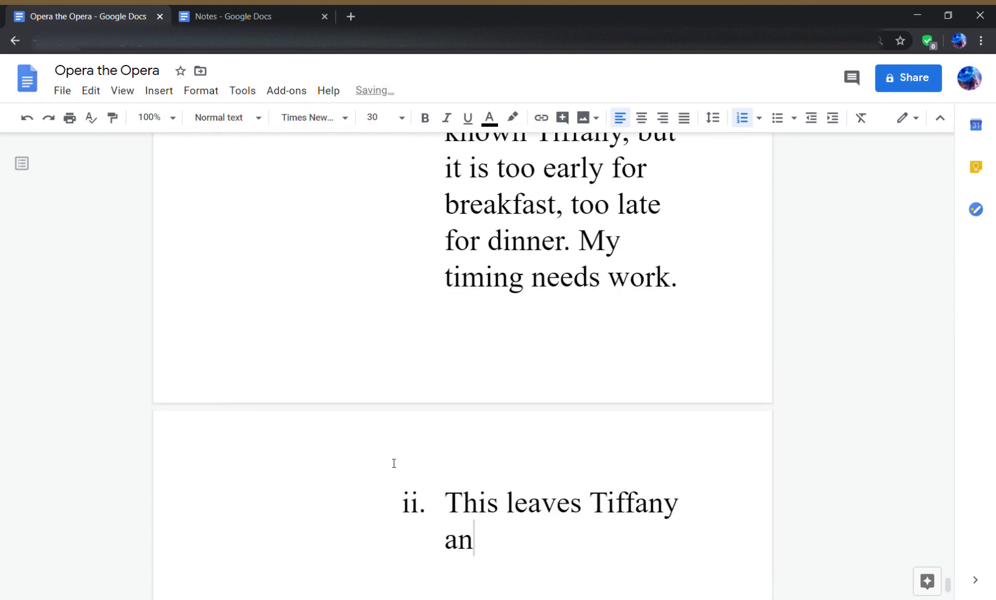
{"action": "type", "text": "d Monique."}
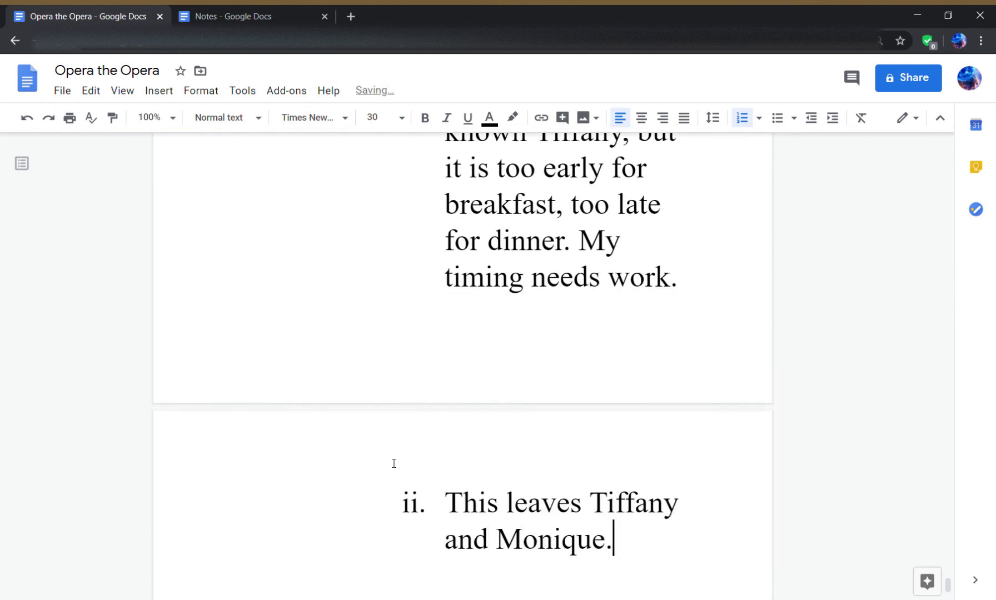
{"action": "type", "text": " They patch"}
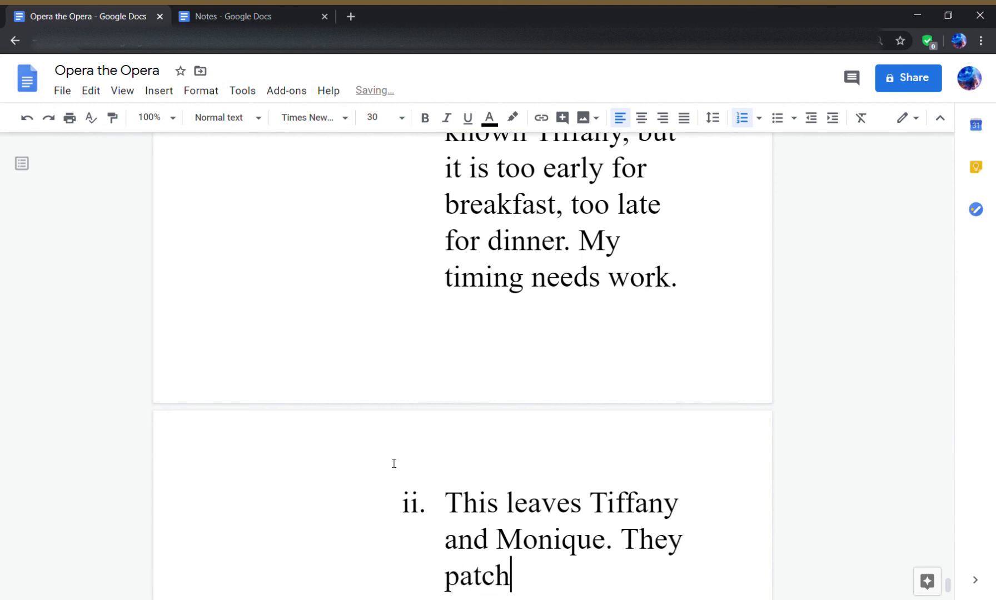
{"action": "type", "text": " up their friendship."}
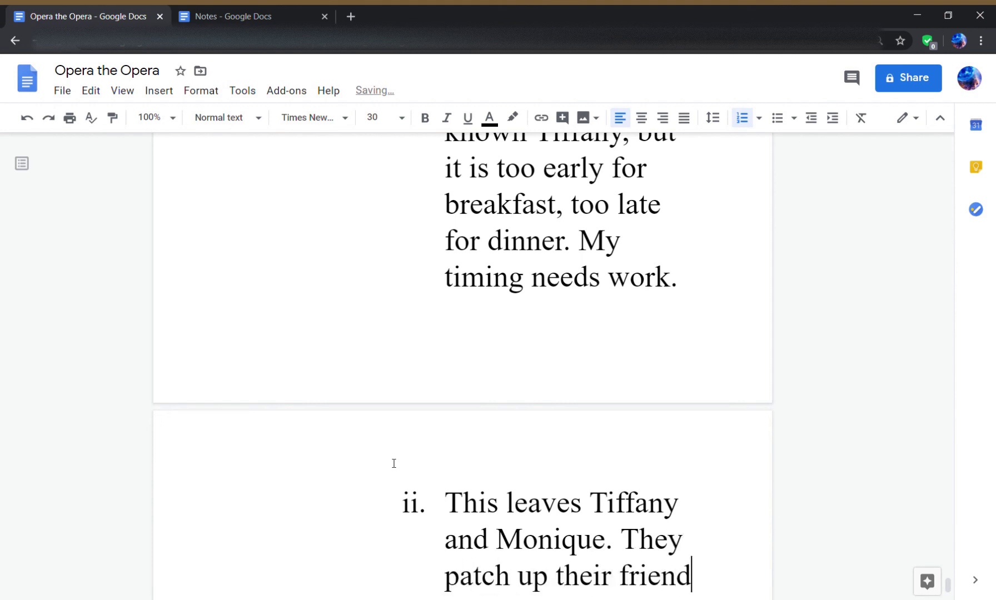
- Add the third sub-item reading "Screw them, we’ll get along as we’ve always done."
{"action": "key", "text": "Return"}
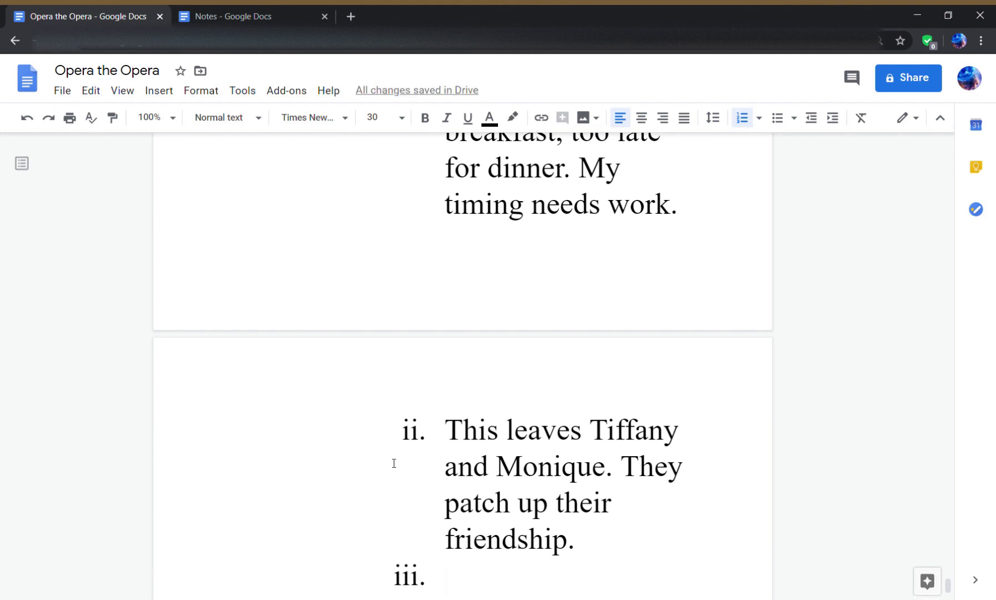
{"action": "type", "text": "Screw th"}
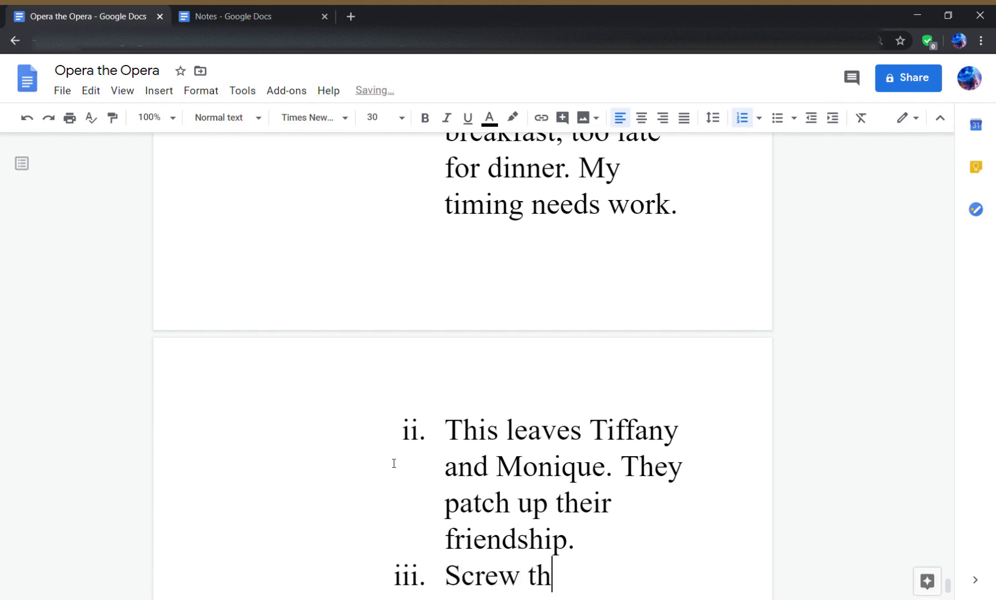
{"action": "type", "text": "em, we'll"}
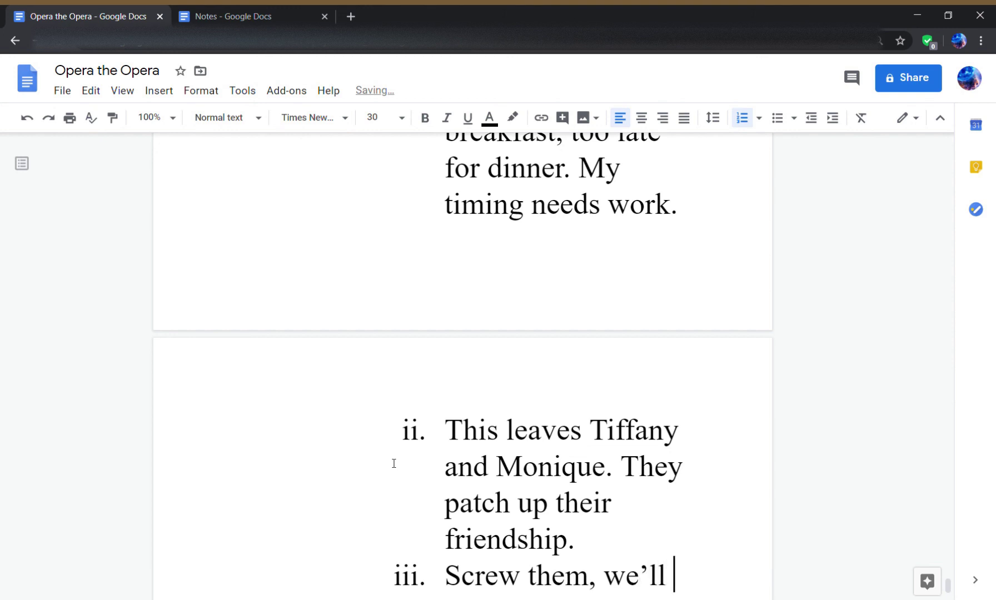
{"action": "type", "text": " get along as we'v"}
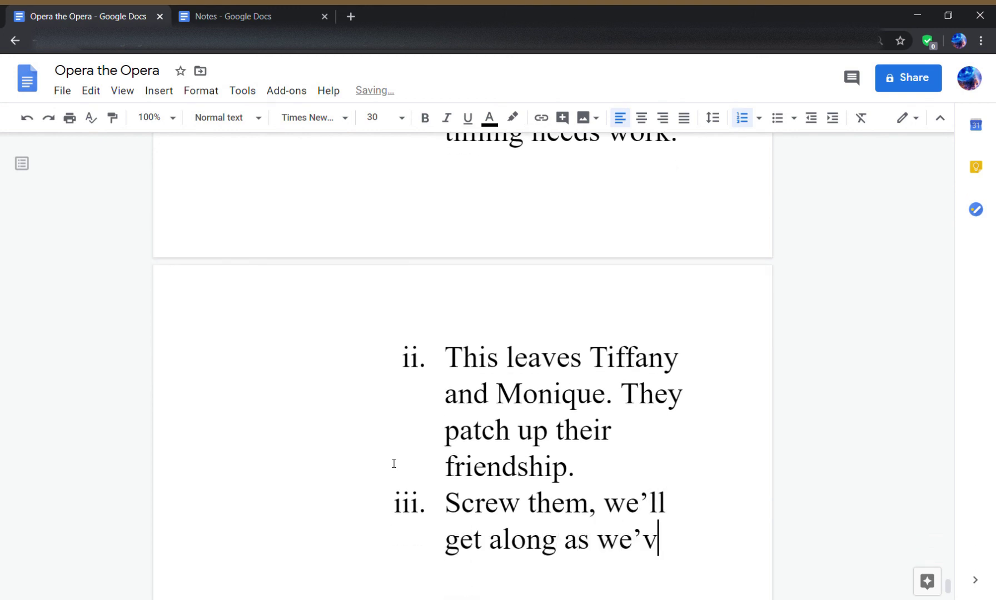
{"action": "type", "text": "e always done."}
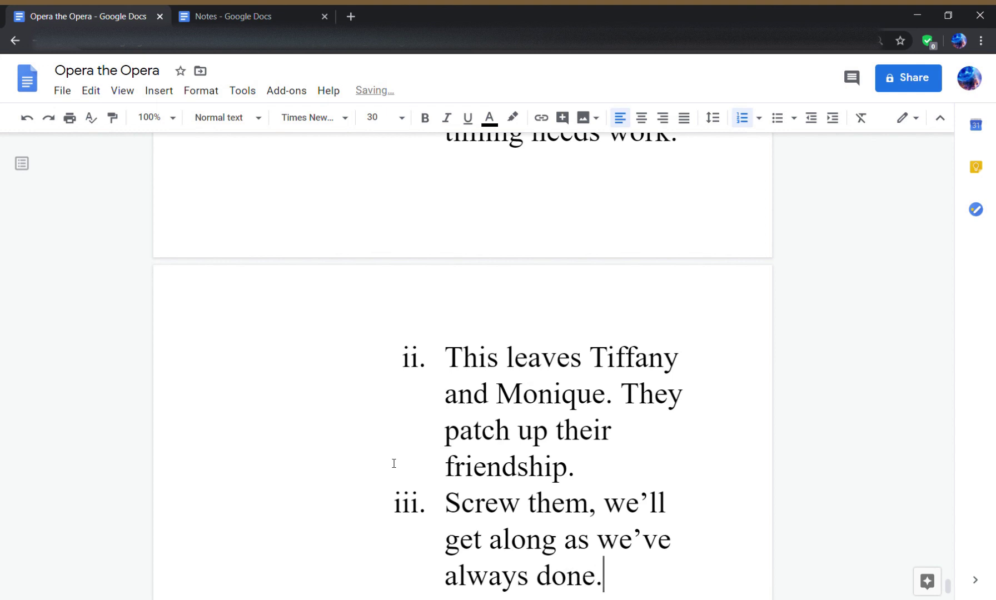
- Extend the fourth lettered item to read "Edward goes after him to enjoy a night out. Invited, of course."
{"action": "scroll", "coordinate": [394, 463], "scroll_direction": "up", "scroll_amount": 7}
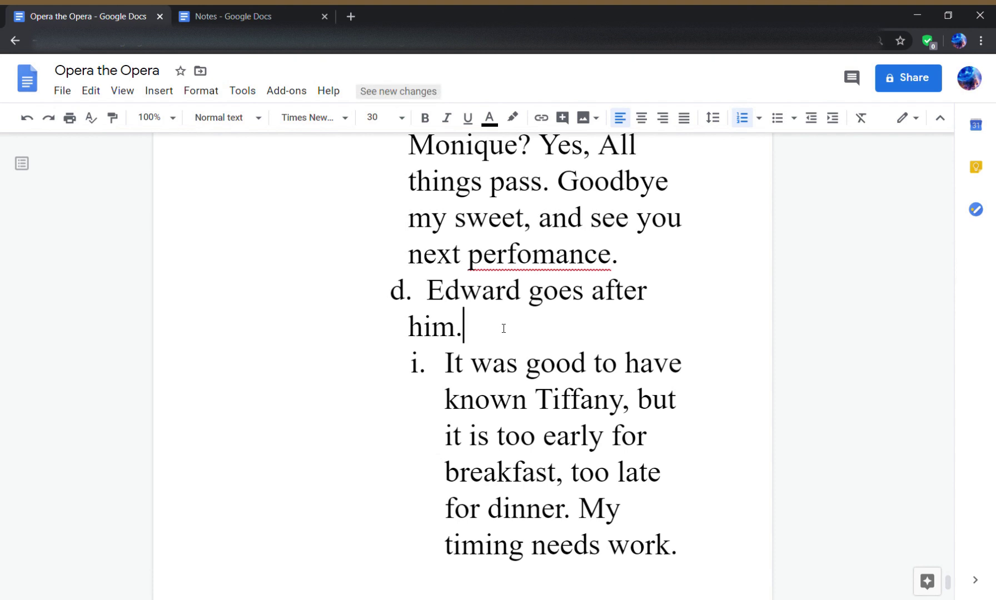
{"action": "key", "text": "BackSpace"}
{"action": "type", "text": "to enjoy a "}
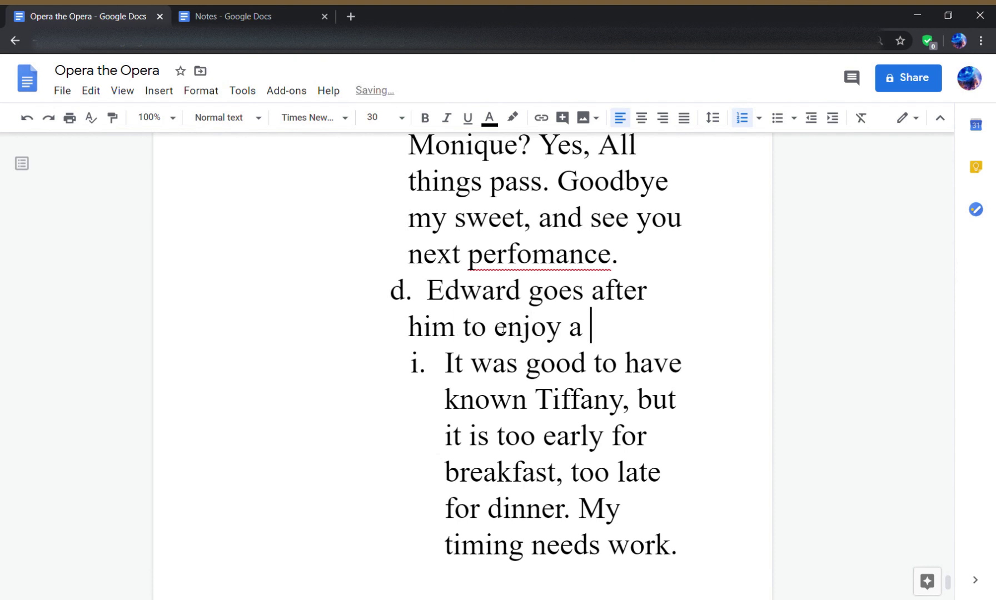
{"action": "type", "text": "night out."}
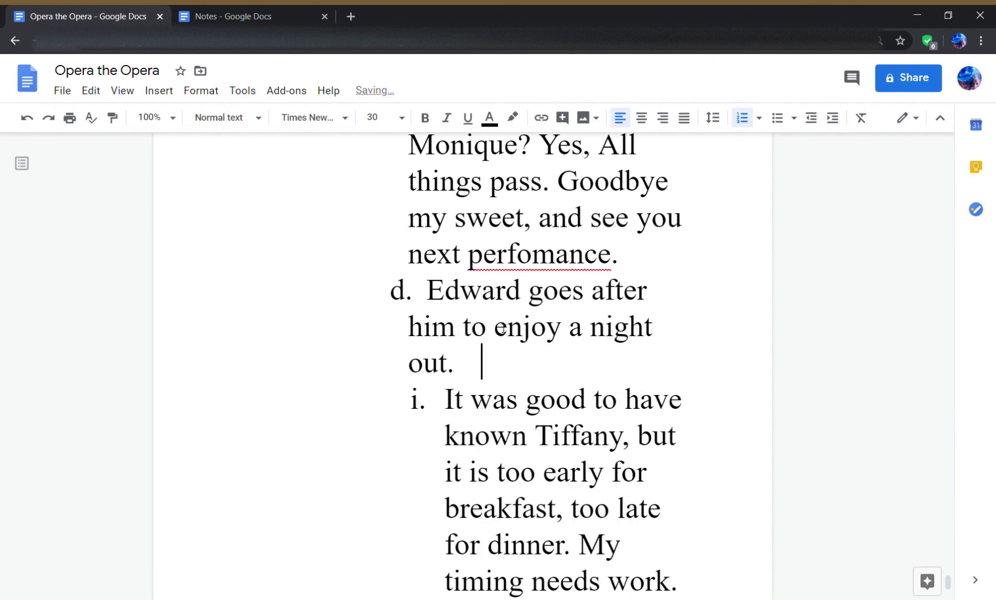
{"action": "key", "text": "BackSpace"}
{"action": "key", "text": "BackSpace"}
{"action": "key", "text": "BackSpace"}
{"action": "type", "text": "Invite"}
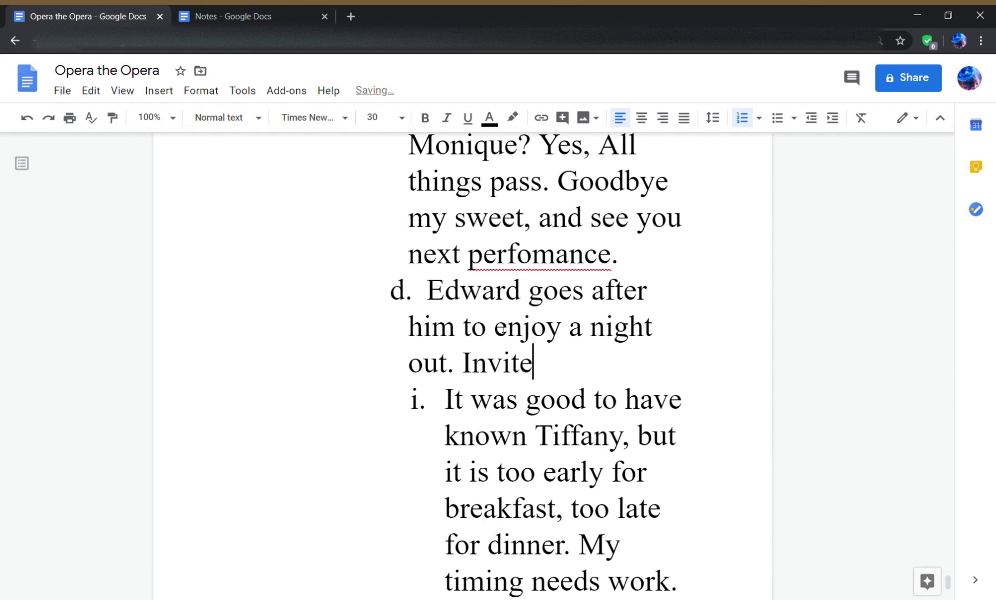
{"action": "type", "text": "d, of course."}
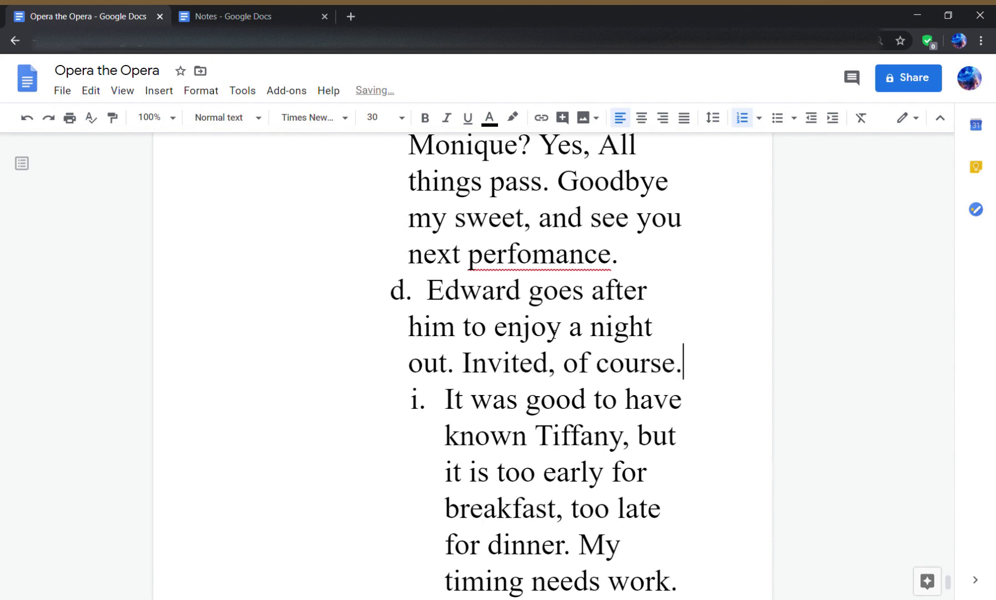
- Add the fifth lettered item, one level above the sub-items, reading "And so amid the ruin of a performance, they sit and commiserate."
{"action": "scroll", "coordinate": [623, 520], "scroll_direction": "down", "scroll_amount": 10}
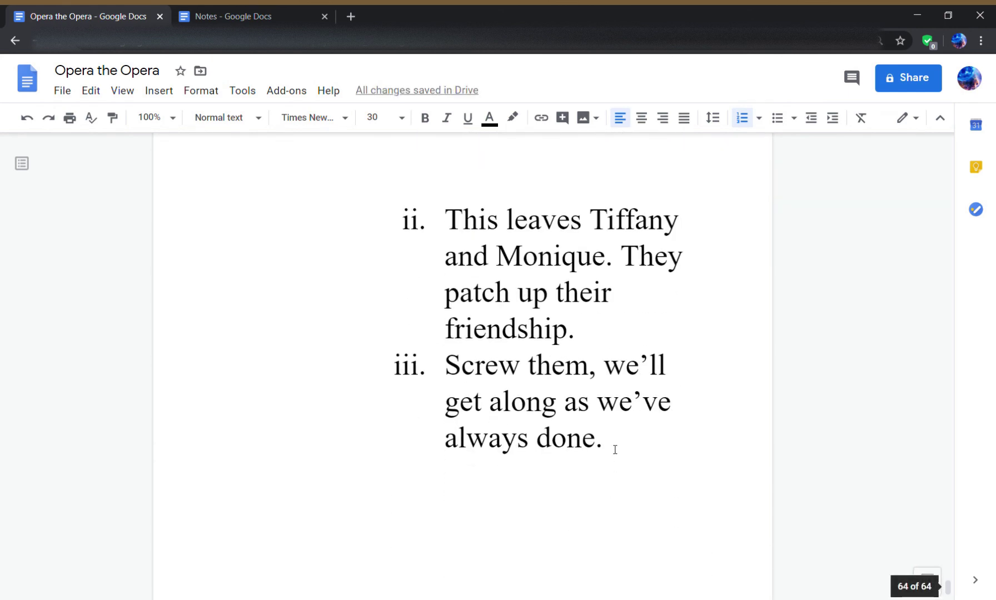
{"action": "left_click", "coordinate": [614, 449]}
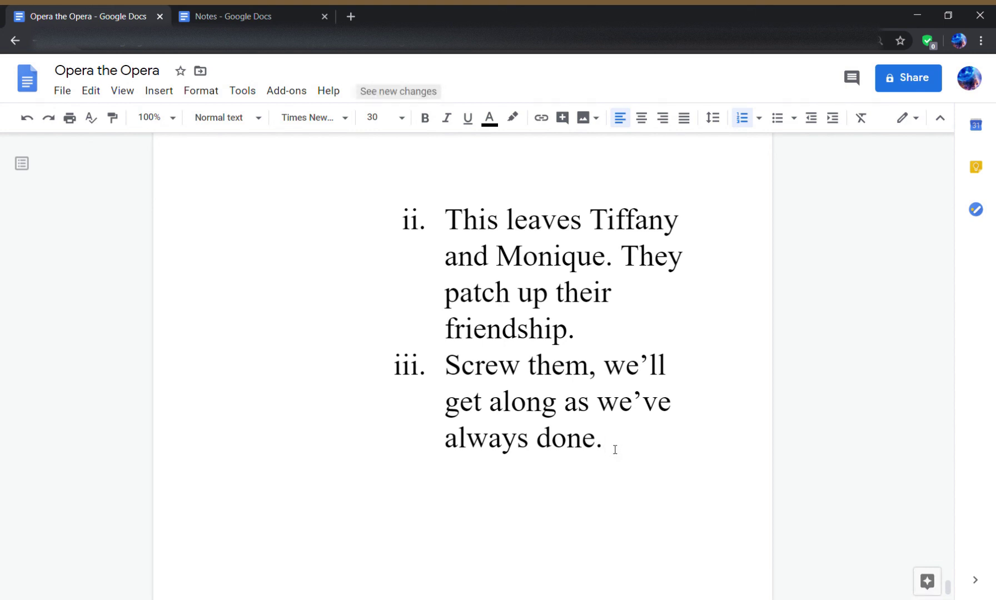
{"action": "key", "text": "Return"}
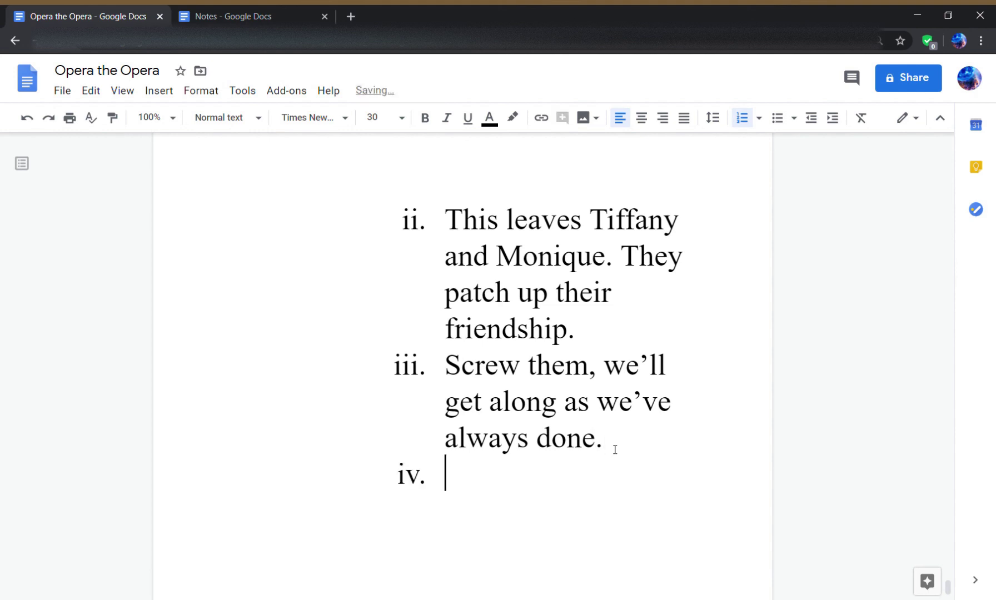
{"action": "key", "text": "shift+Tab"}
{"action": "type", "text": "And so "}
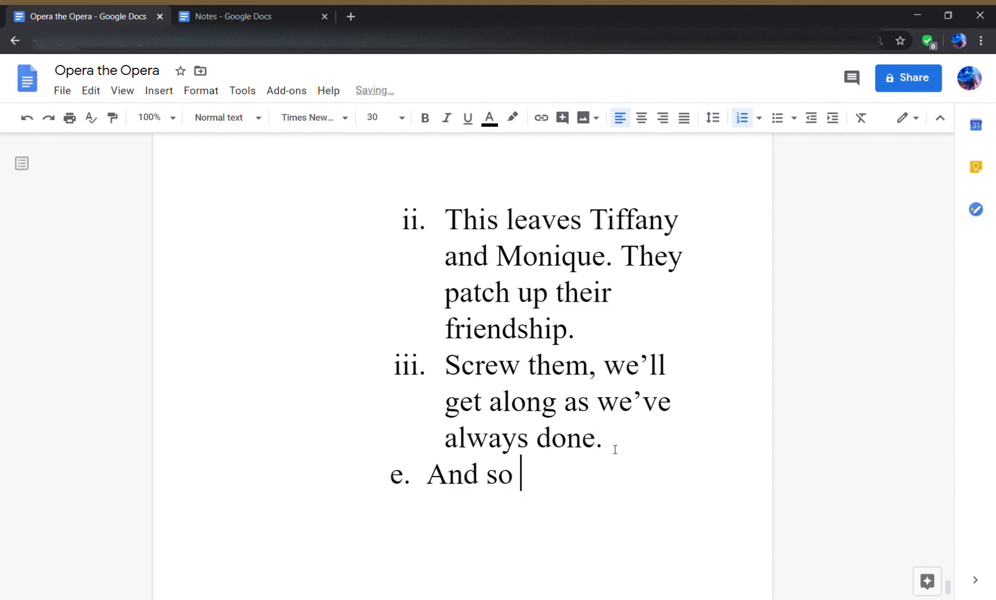
{"action": "type", "text": "amid the ruin of t"}
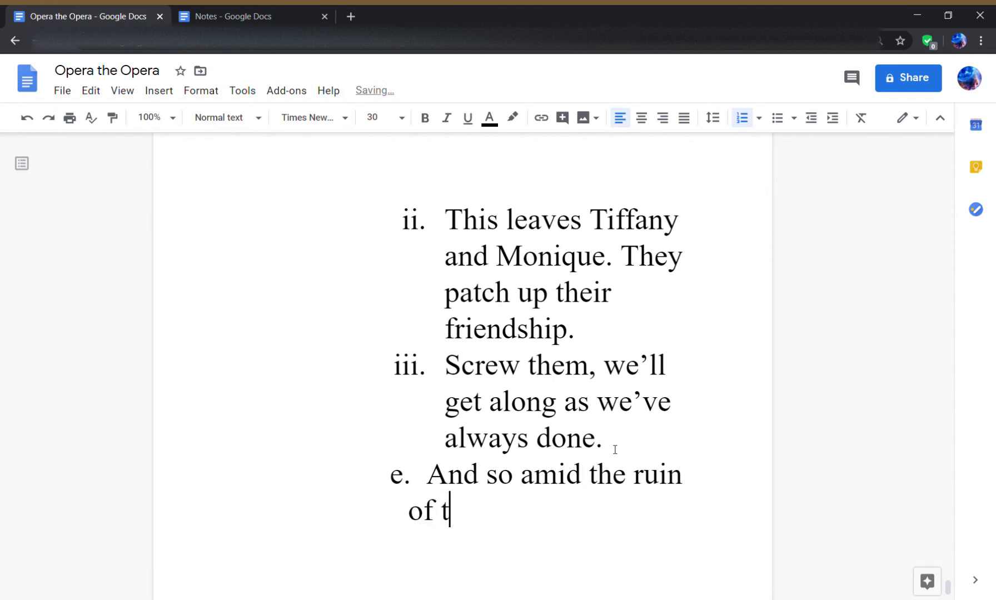
{"action": "key", "text": "BackSpace"}
{"action": "type", "text": "a performance"}
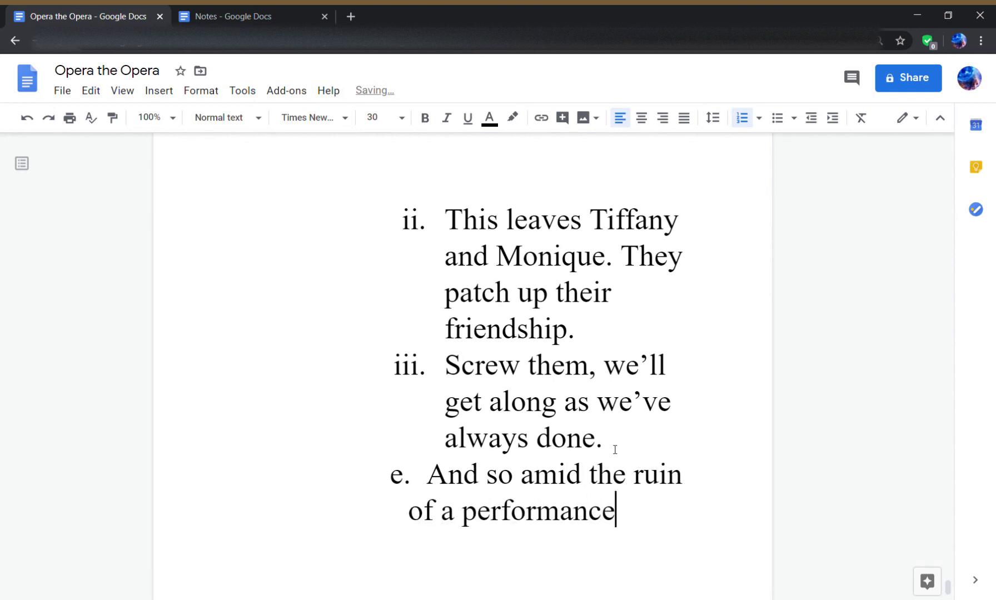
{"action": "type", "text": ", they sit"}
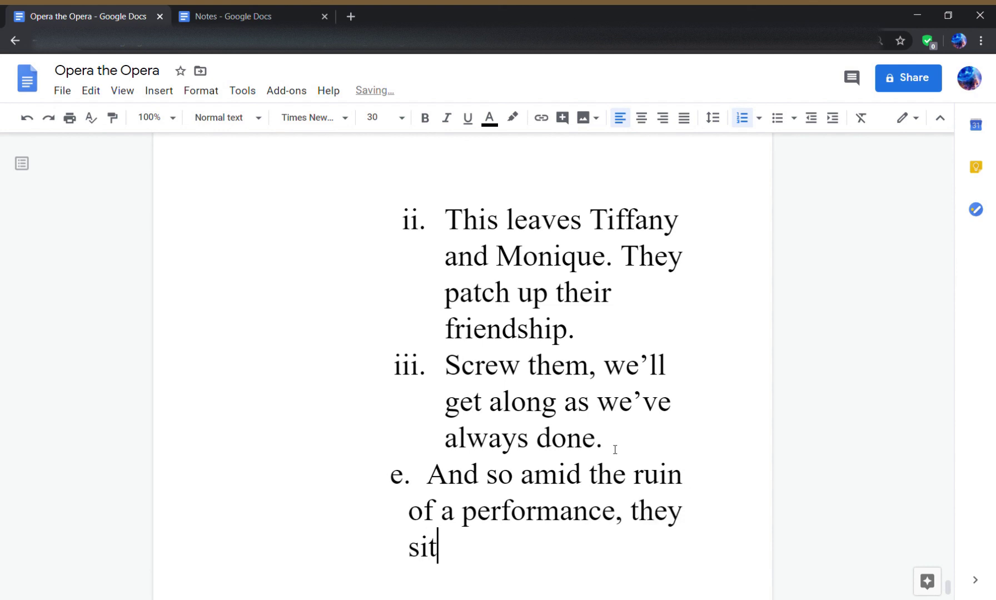
{"action": "type", "text": " and commis"}
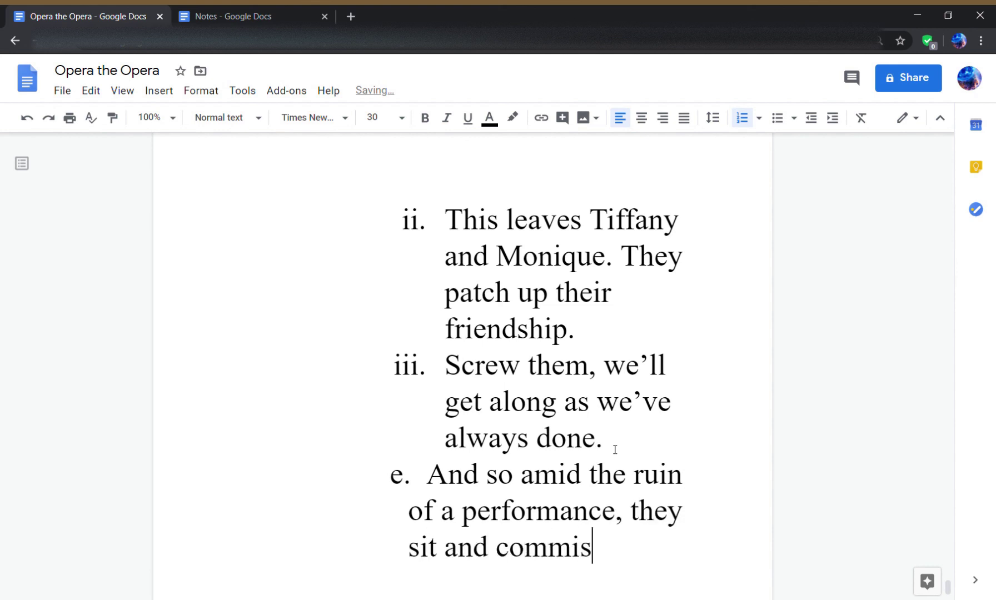
{"action": "type", "text": "erate."}
{"action": "key", "text": "Return"}
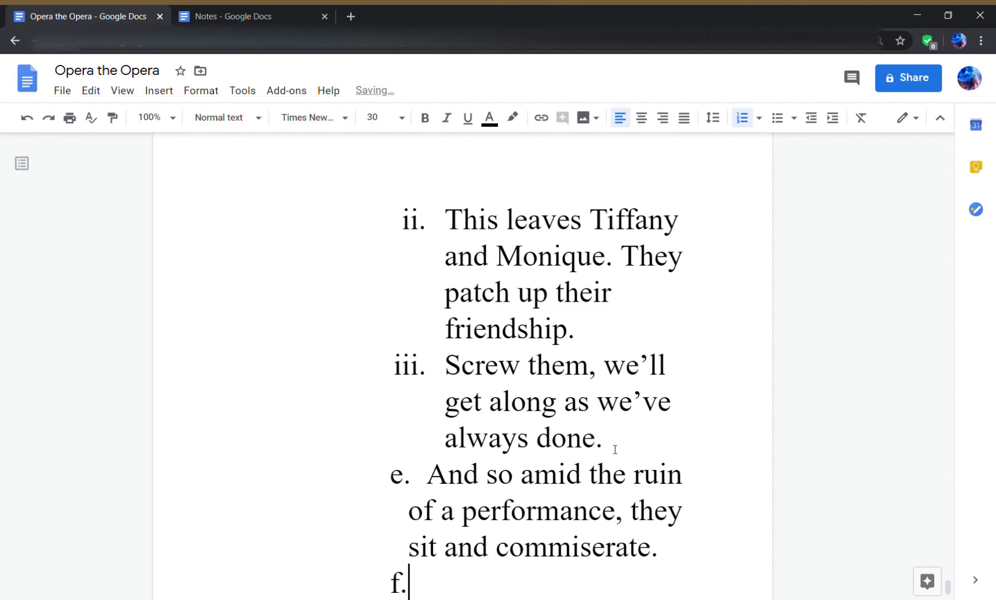
- Add a first sub-item under item e reading “Peter wasn’t good enough for you. Trust me.”
{"action": "key", "text": "Tab"}
{"action": "type", "text": "Peter w"}
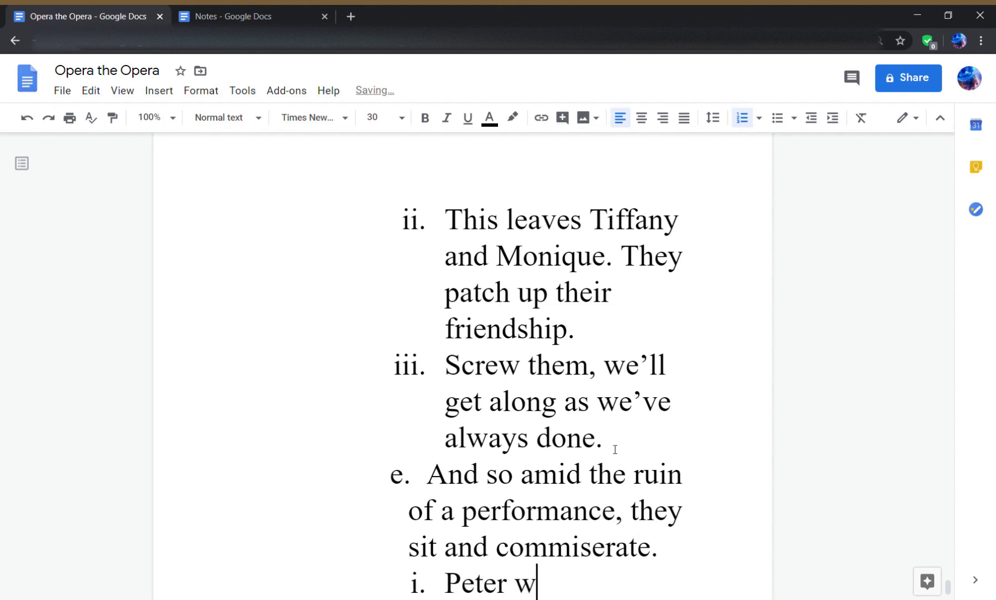
{"action": "type", "text": "asn't good enough"}
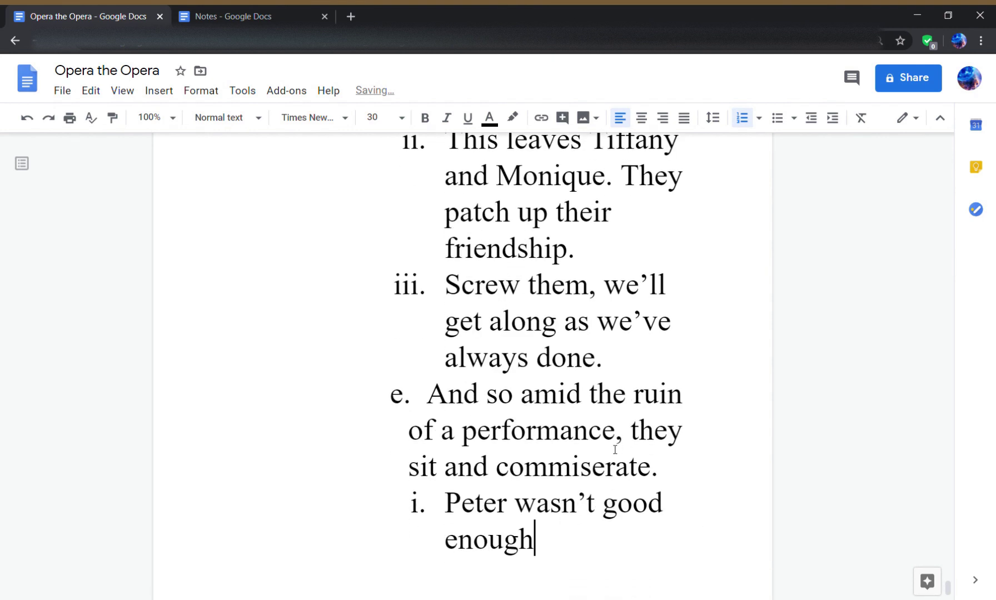
{"action": "type", "text": " for you. Trust me."}
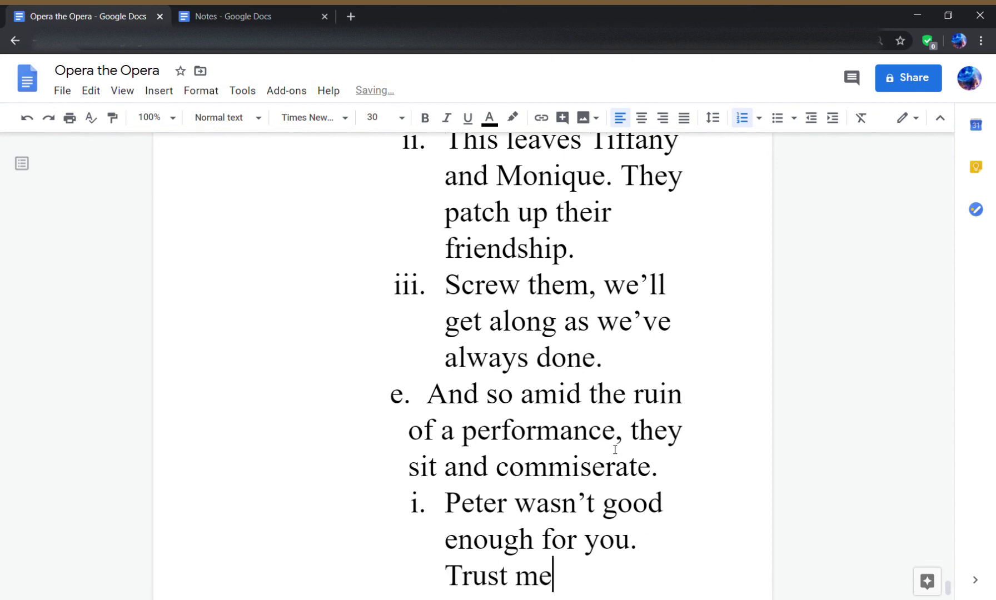
- Add the second and third sub-items under item e, reading “Tiffany will note, Edward needs time.” and “Yeah.”
{"action": "key", "text": "Return"}
{"action": "type", "text": "Tiffa"}
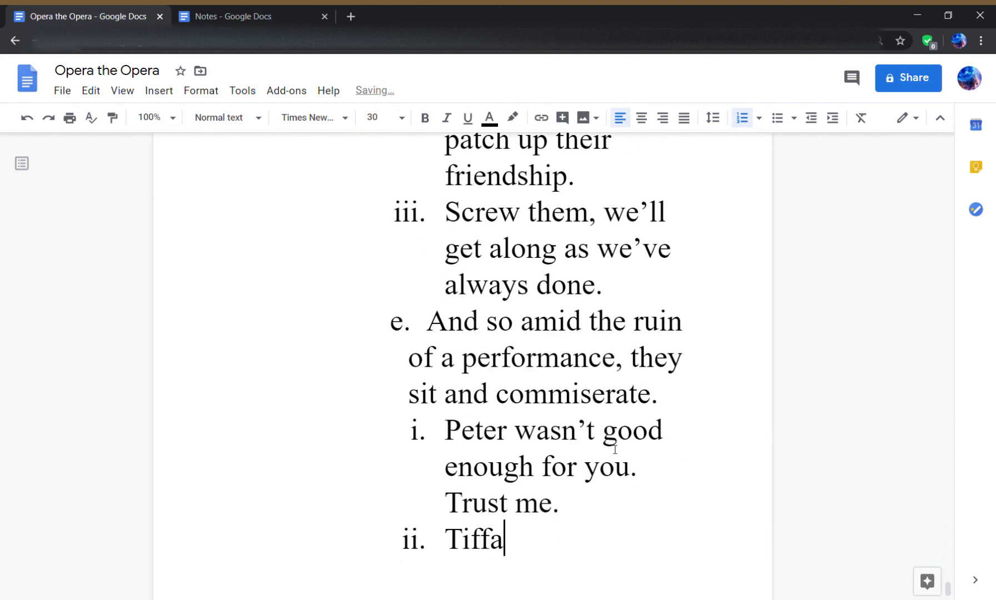
{"action": "type", "text": "ny will "}
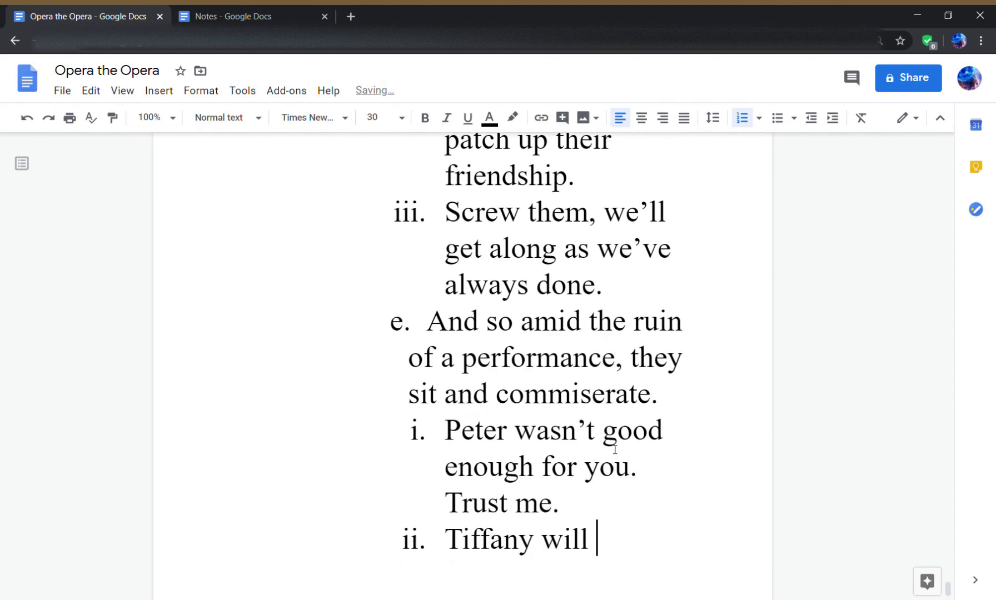
{"action": "type", "text": "note, Edward"}
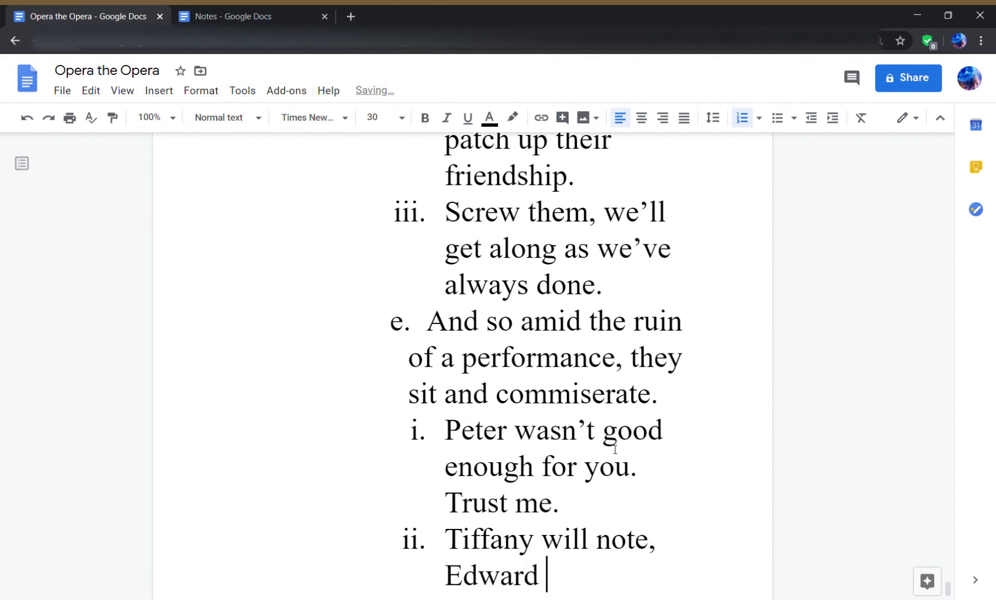
{"action": "type", "text": " needs time"}
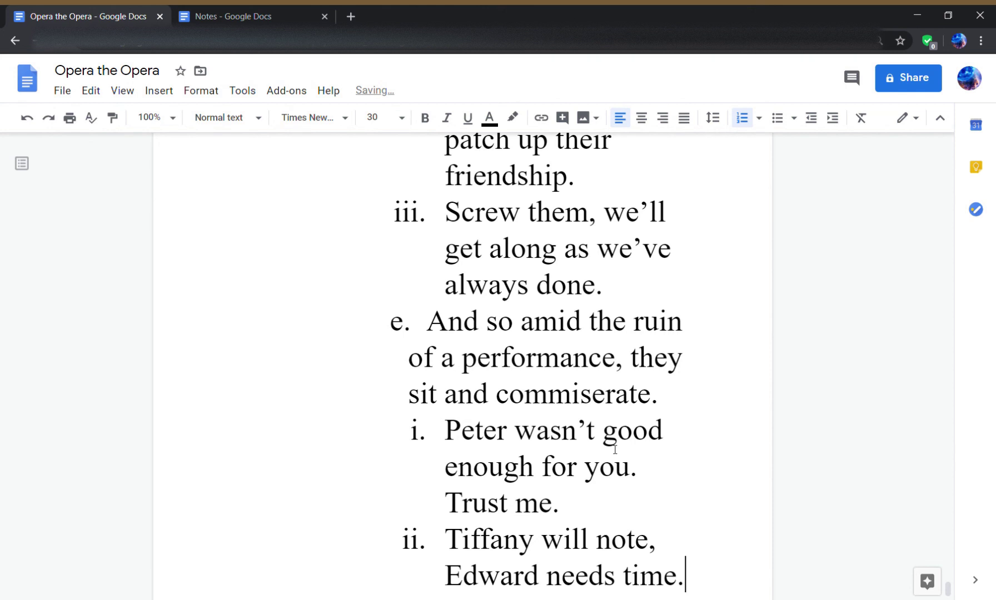
{"action": "type", "text": "."}
{"action": "key", "text": "Return"}
{"action": "type", "text": "Yea"}
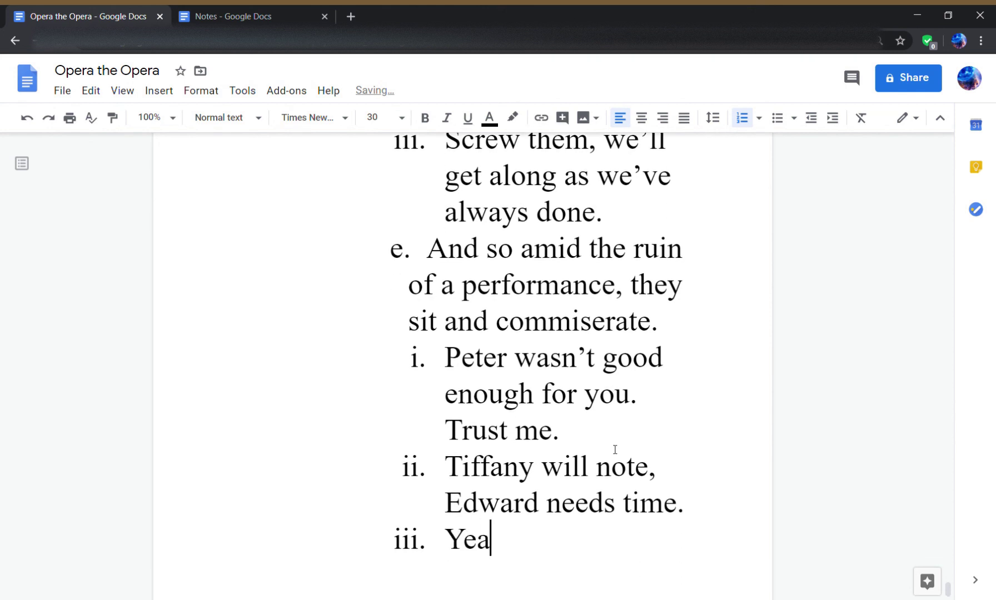
{"action": "type", "text": "h."}
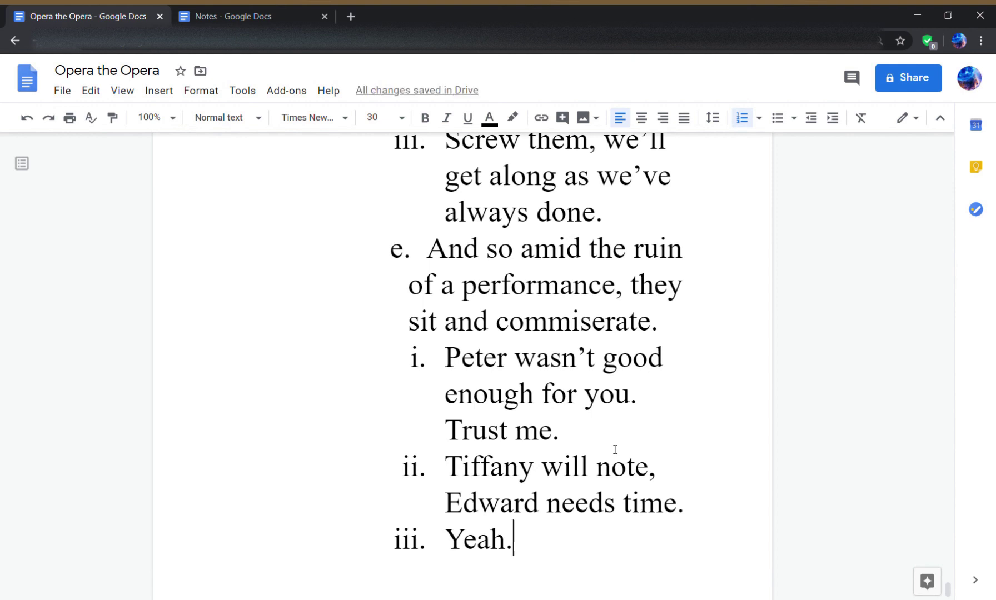
- Add the fourth sub-item reading “A last song about the endurance of friendship. Warms the heart rather than cook the soul.”
{"action": "key", "text": "Return"}
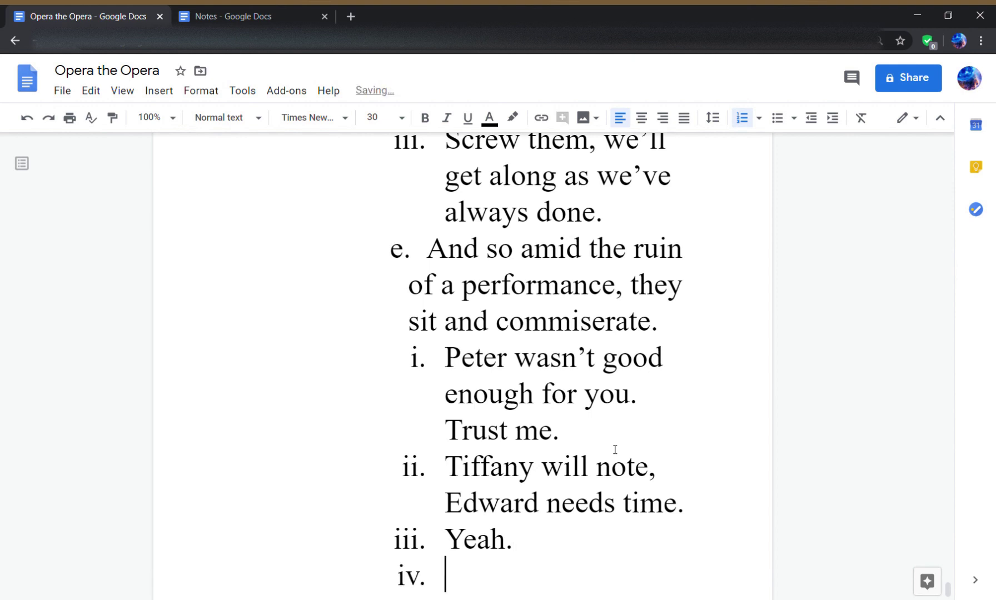
{"action": "type", "text": "A last song a"}
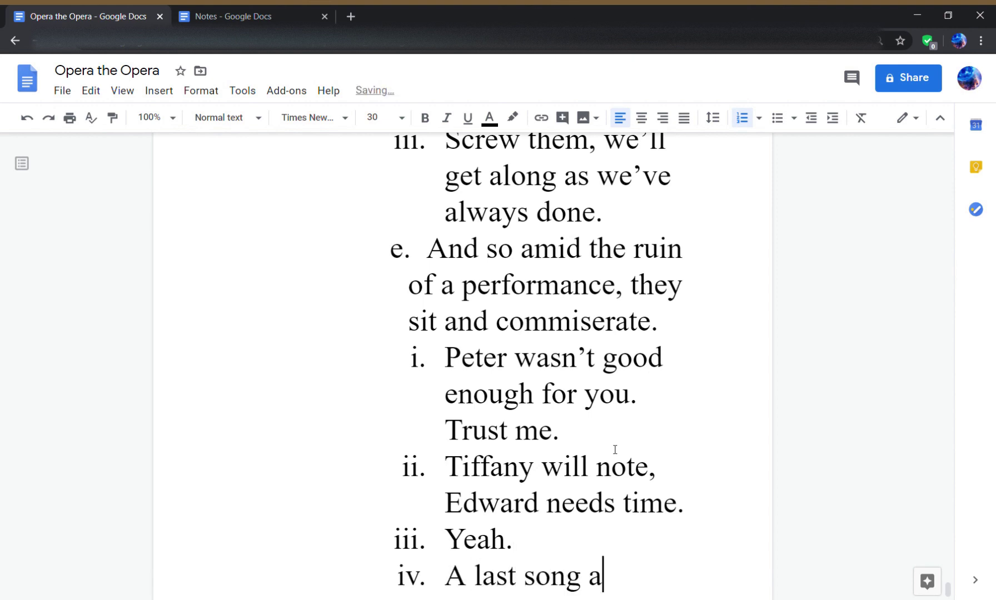
{"action": "type", "text": "bout the endur"}
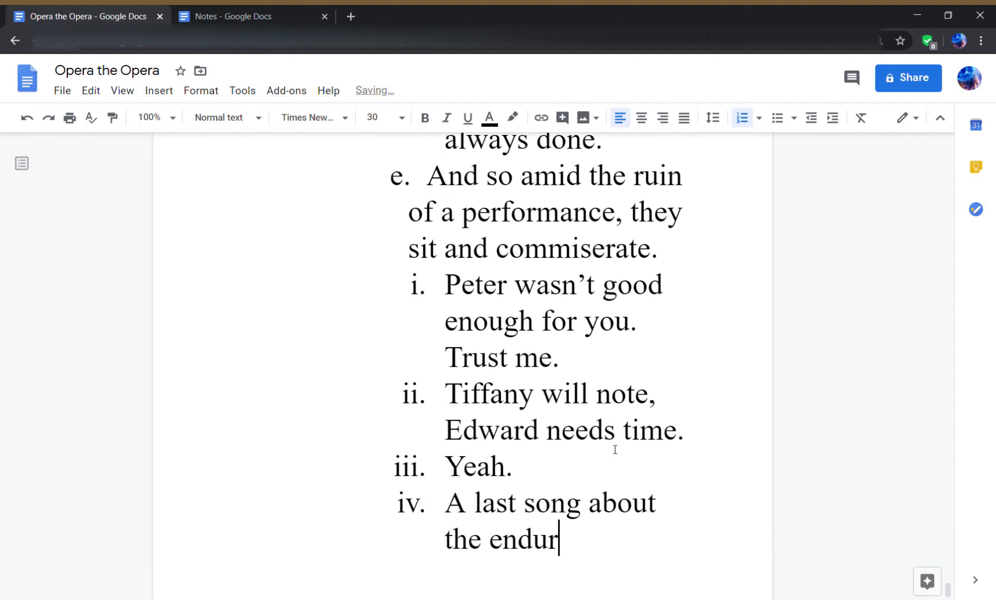
{"action": "type", "text": "ance of friends"}
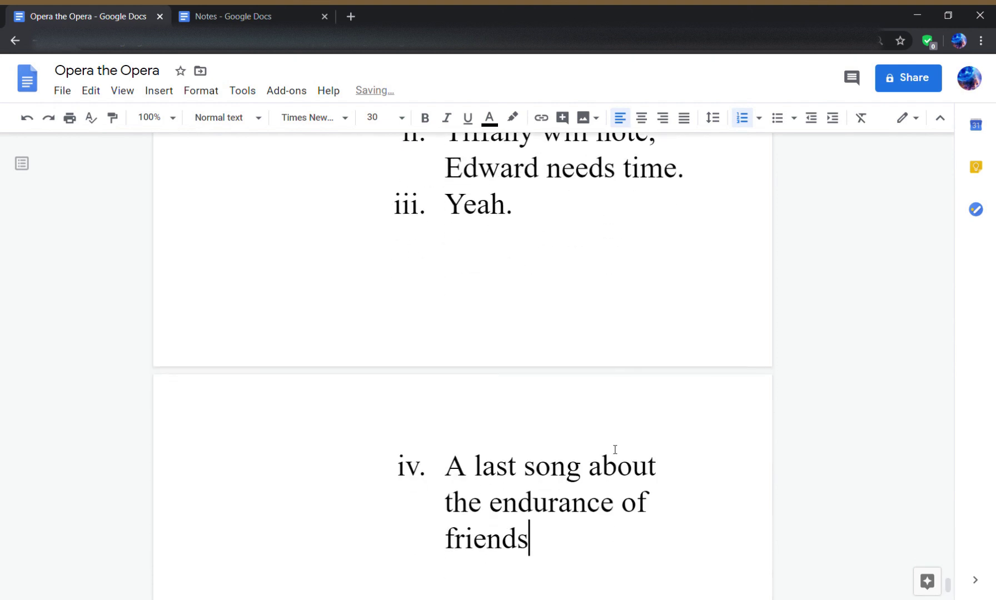
{"action": "type", "text": "hip. Bur"}
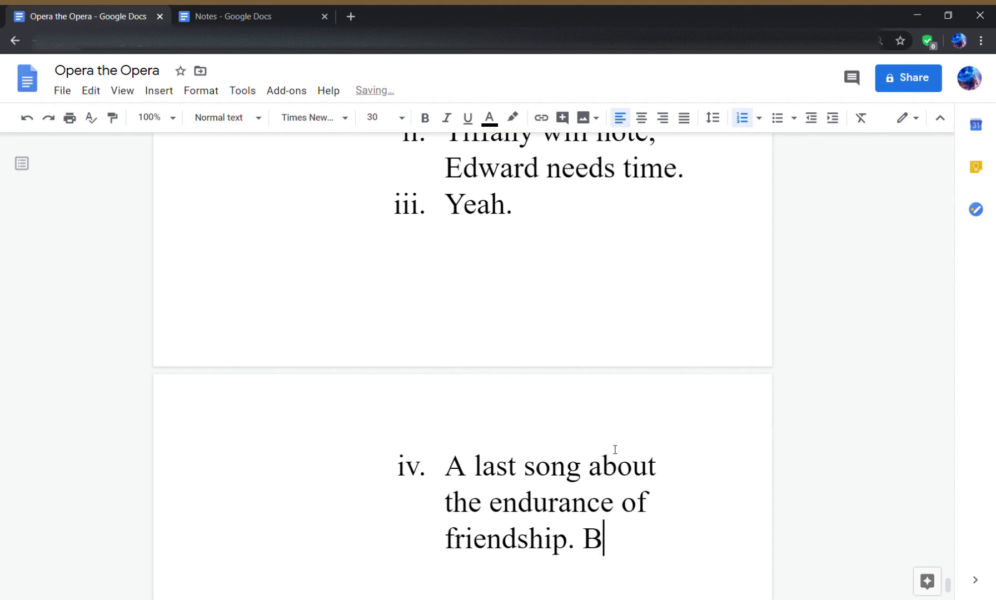
{"action": "key", "text": "BackSpace"}
{"action": "key", "text": "BackSpace"}
{"action": "key", "text": "BackSpace"}
{"action": "type", "text": "Warms the hear"}
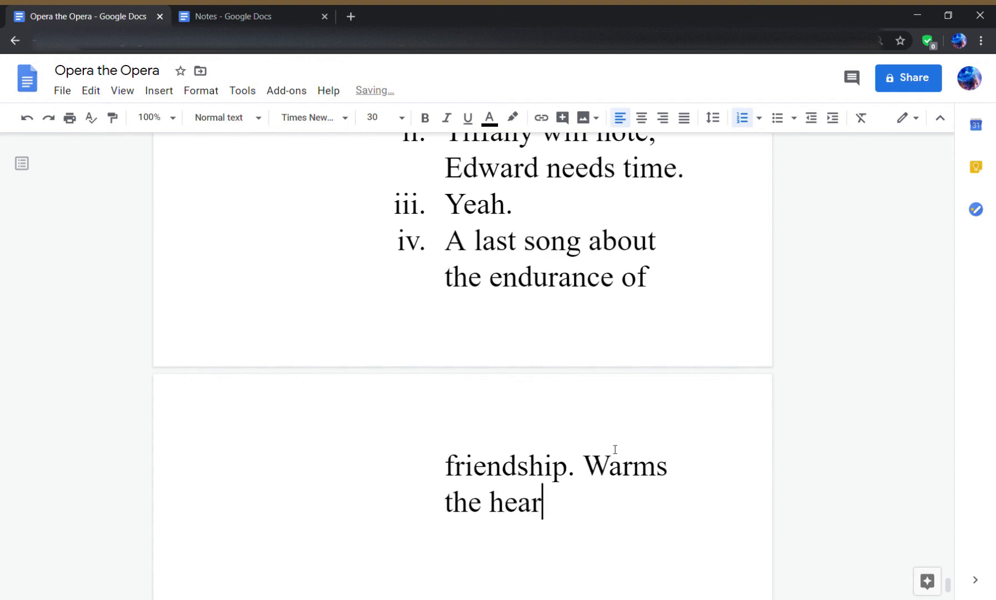
{"action": "type", "text": "t rather than"}
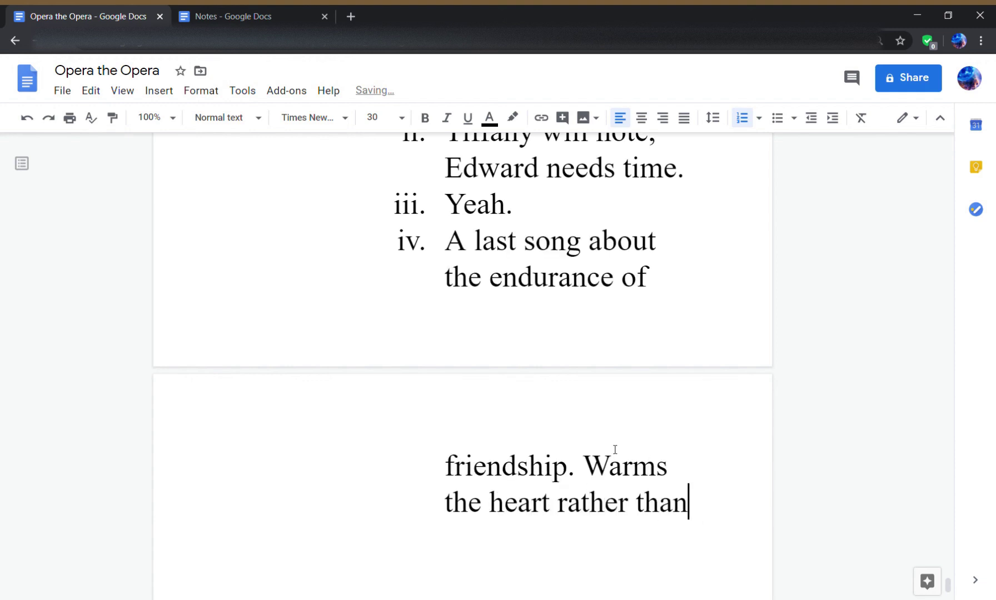
{"action": "type", "text": " cook the "}
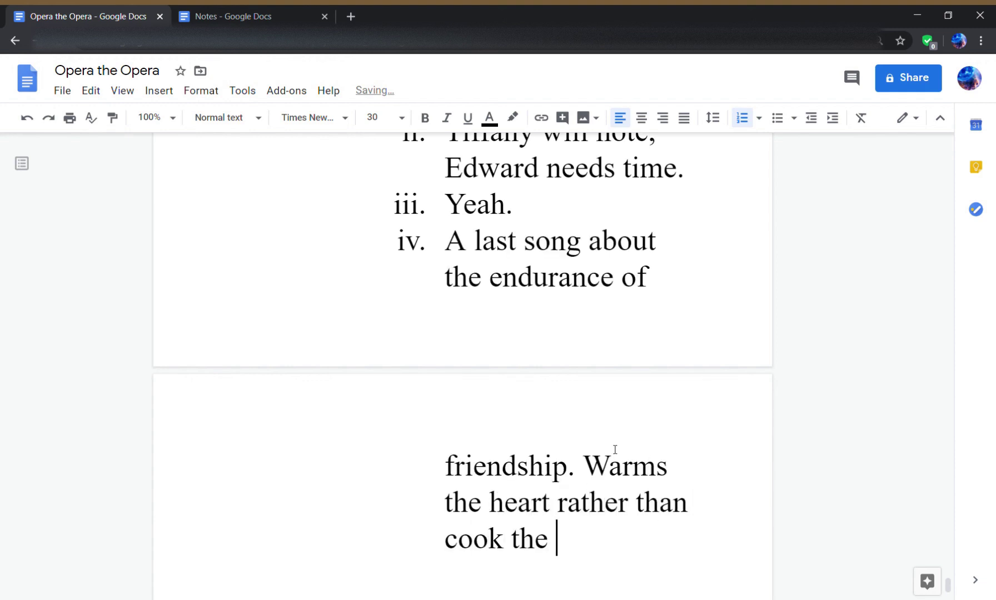
{"action": "type", "text": "soul."}
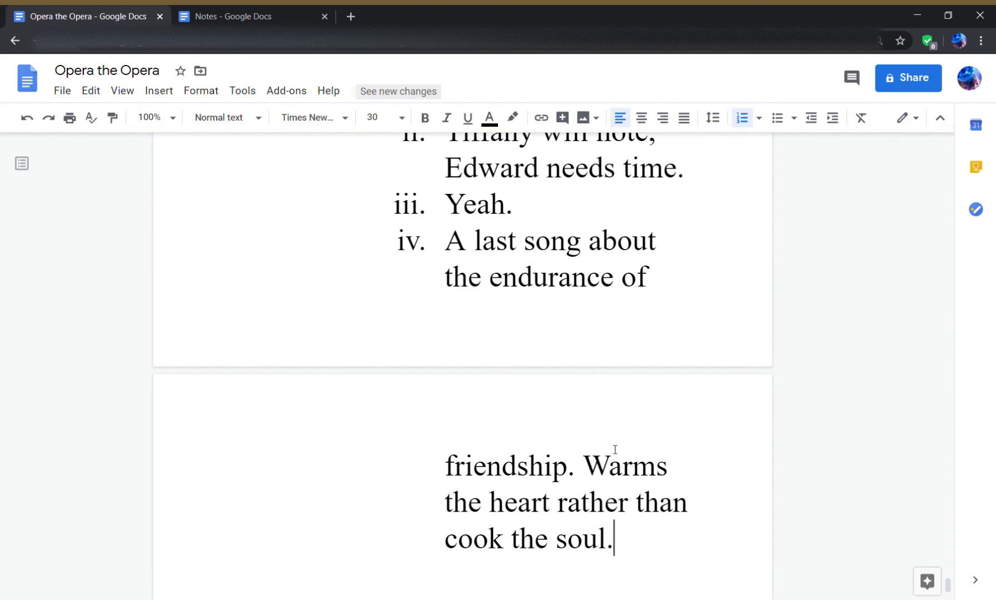
- Add the fifth sub-item reading “A last comedic bit with Mister Ming.” and begin a numbered level nested beneath it
{"action": "key", "text": "Return"}
{"action": "type", "text": "A l"}
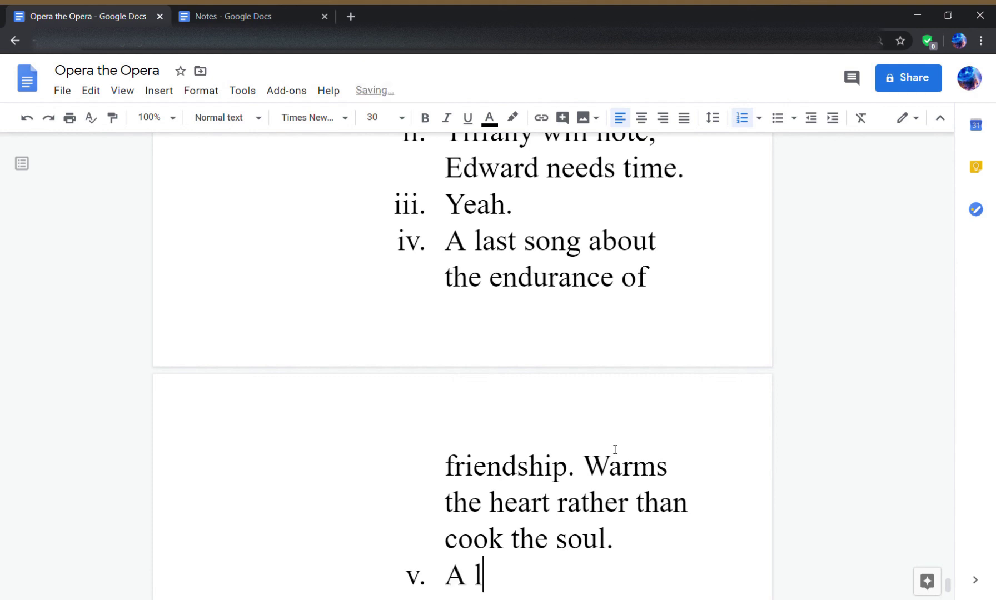
{"action": "type", "text": "ast comedic"}
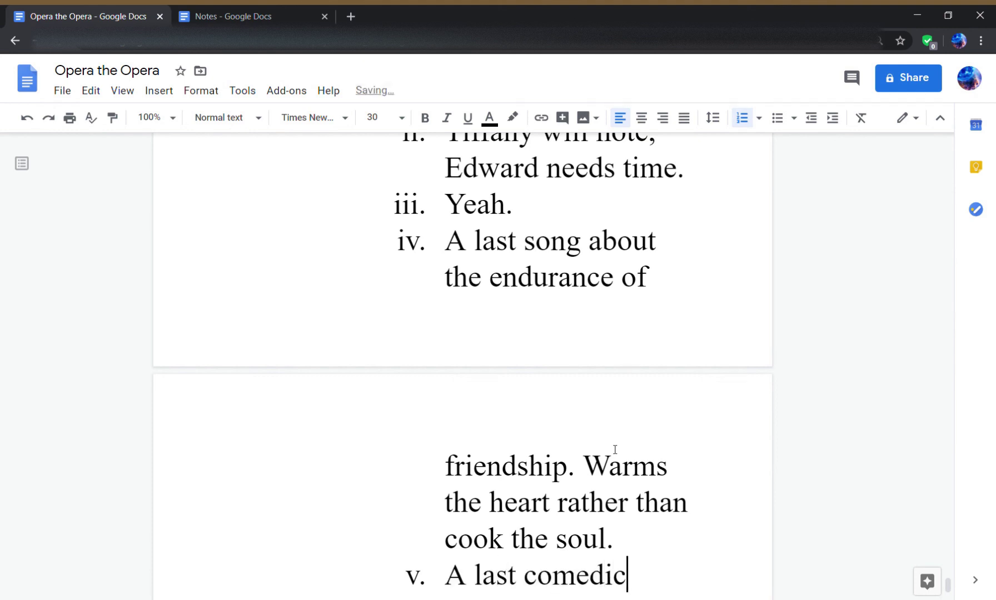
{"action": "type", "text": " bit with Miste"}
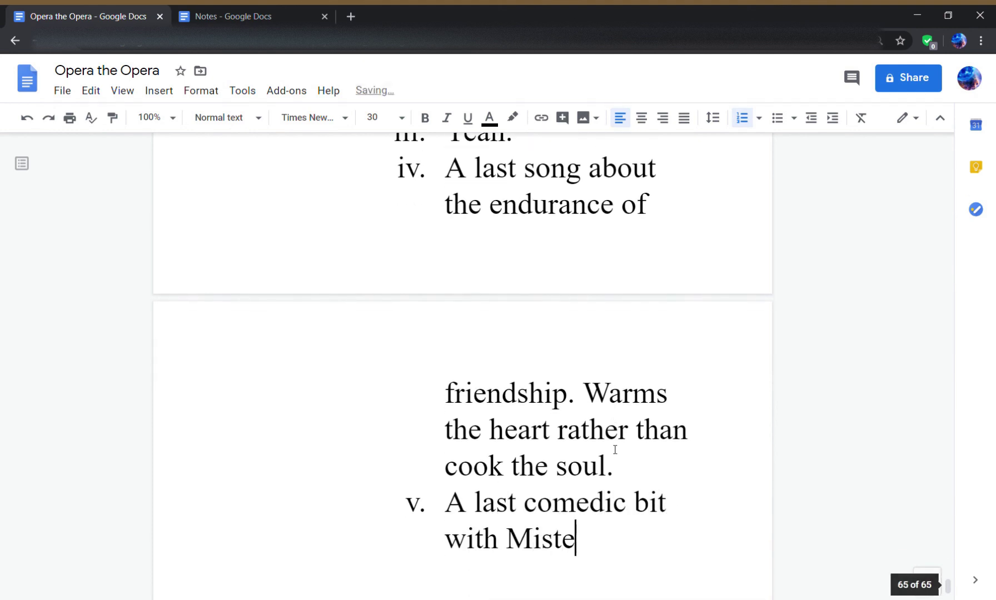
{"action": "type", "text": "r Ming."}
{"action": "key", "text": "Return"}
{"action": "key", "text": "Tab"}
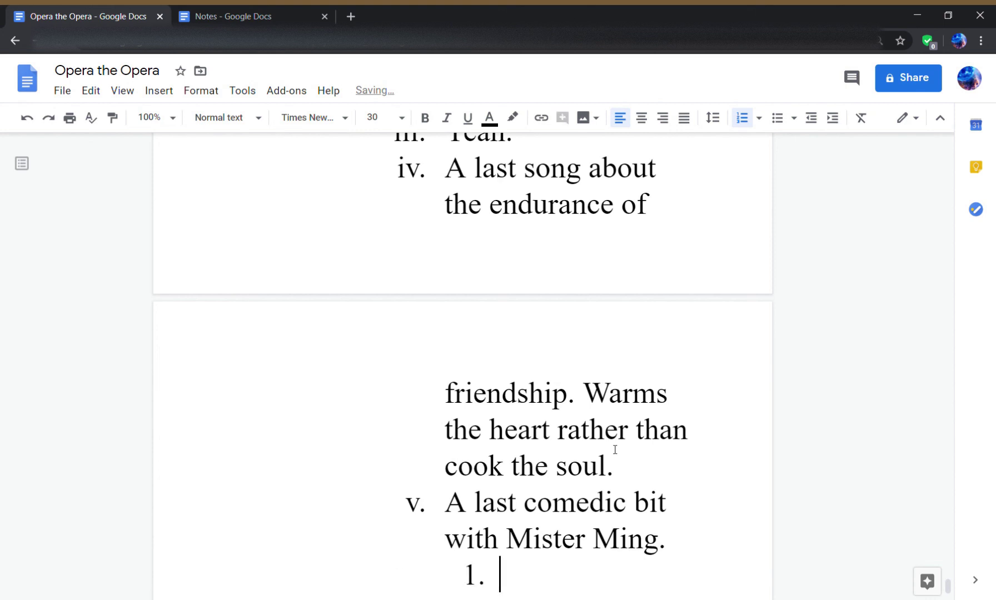
{"action": "type", "text": "\"Ha"}
{"action": "key", "text": "BackSpace"}
{"action": "key", "text": "BackSpace"}
{"action": "type", "text": "Have"}
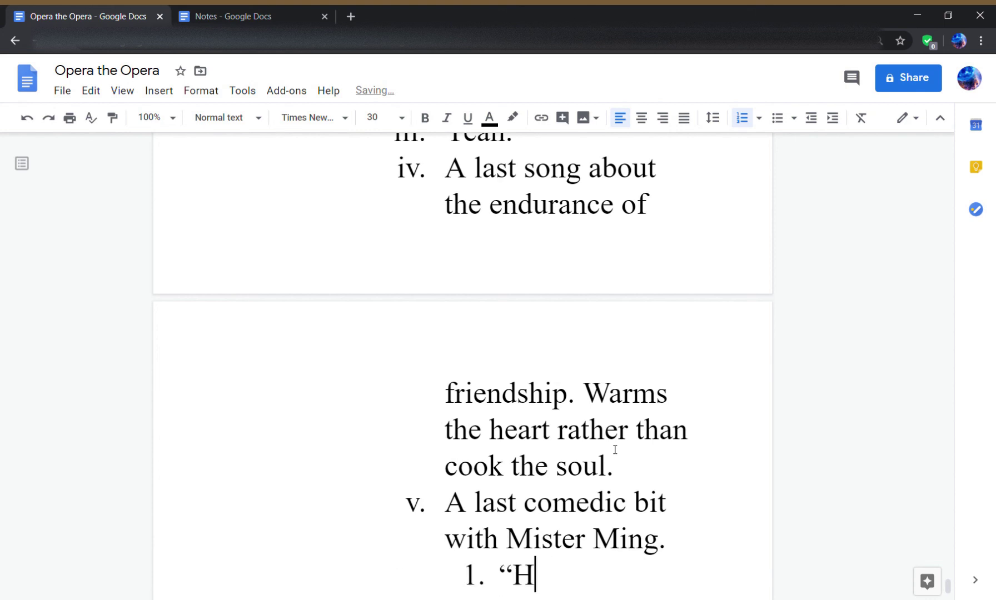
{"action": "key", "text": "BackSpace"}
{"action": "key", "text": "BackSpace"}
{"action": "key", "text": "BackSpace"}
{"action": "key", "text": "BackSpace"}
{"action": "key", "text": "BackSpace"}
- Write the first two numbered items under the Mister Ming bit: “He’ll come on stage. ‘Have you seen the reviews!’” and “He’s happy.”
{"action": "type", "text": "He'll come on stage"}
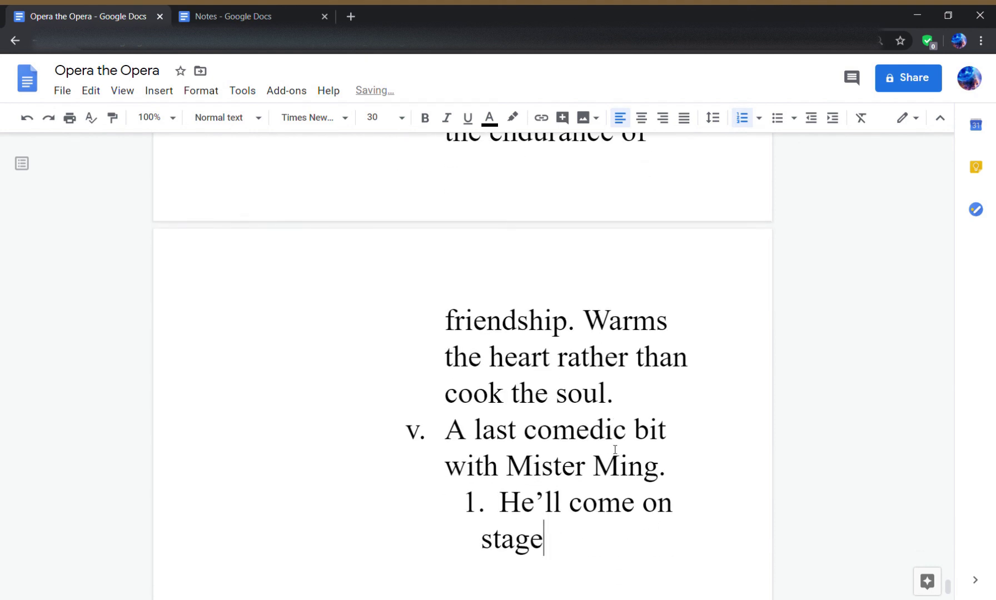
{"action": "type", "text": ". \"Have you seen the"}
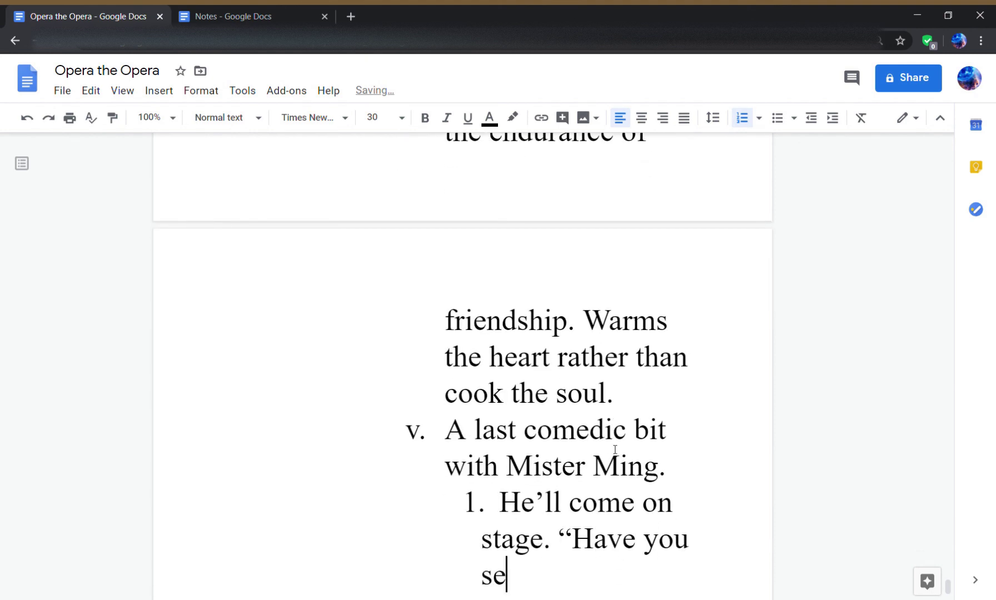
{"action": "type", "text": " reviews!"}
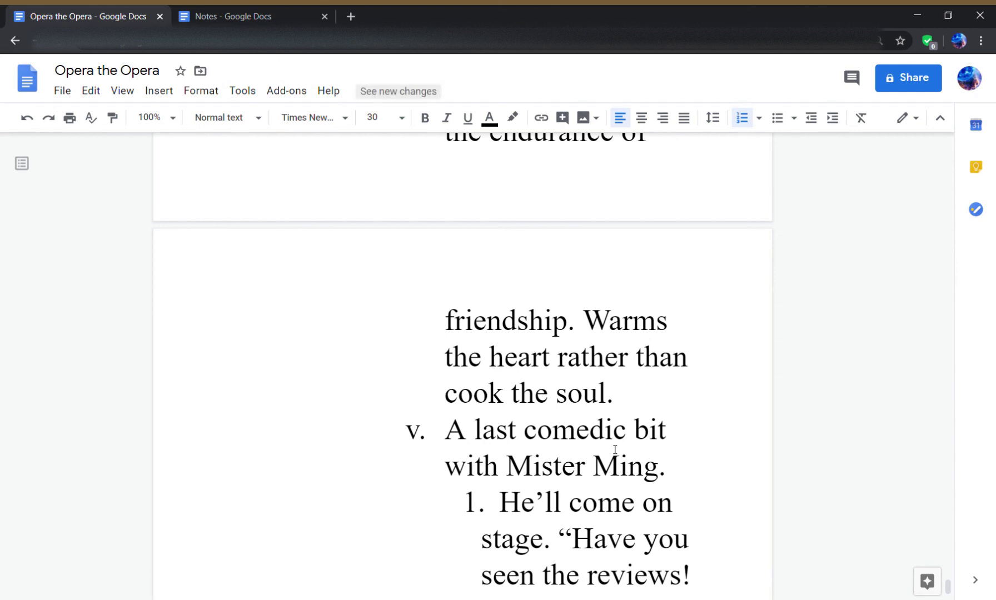
{"action": "type", "text": "\""}
{"action": "key", "text": "Return"}
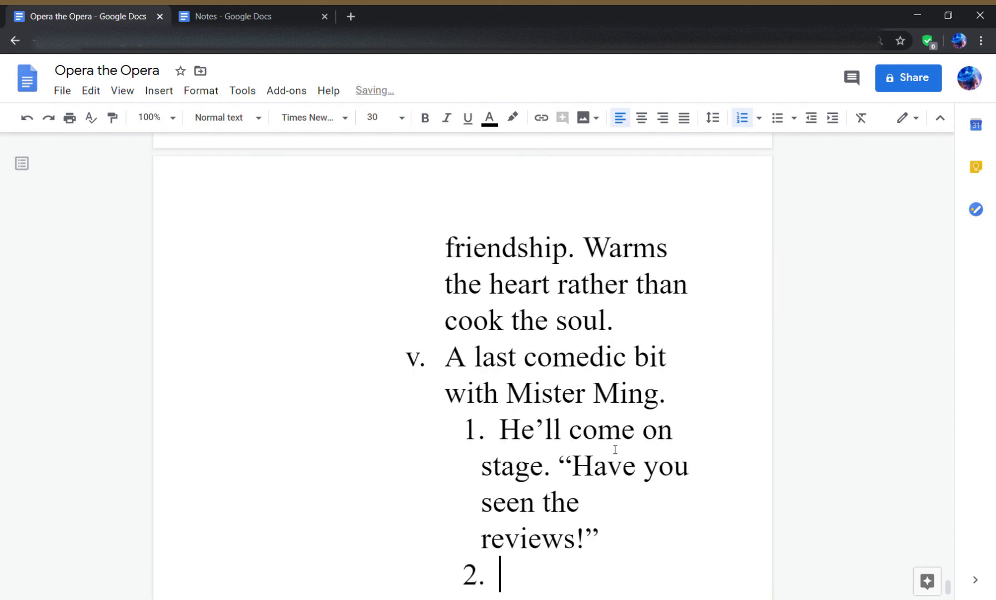
{"action": "type", "text": "He's happy."}
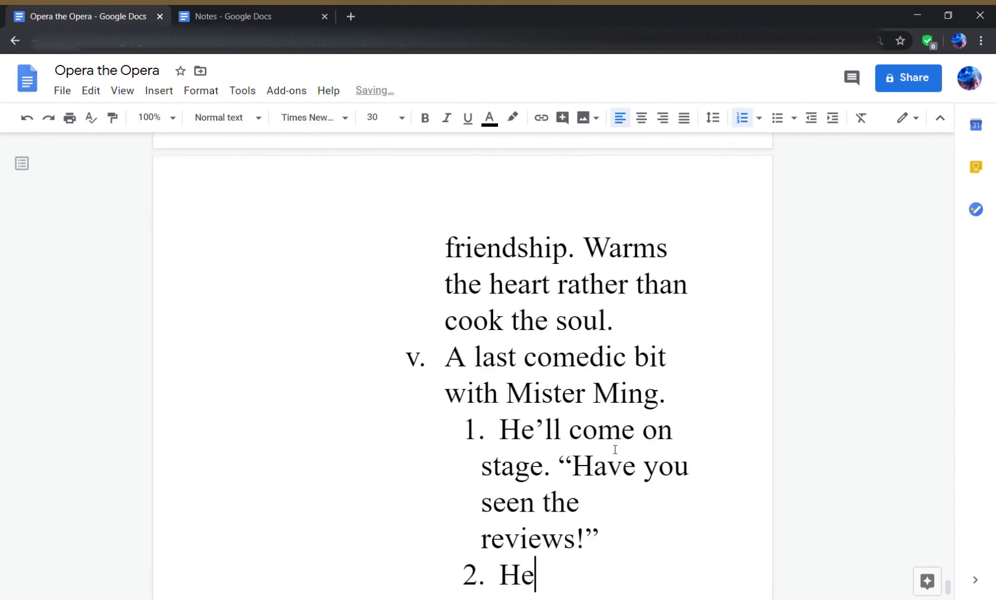
- Write the third numbered item under the Mister Ming bit: “Sings a final song, bring all the actors and actresses on stage for one last.”
{"action": "key", "text": "Return"}
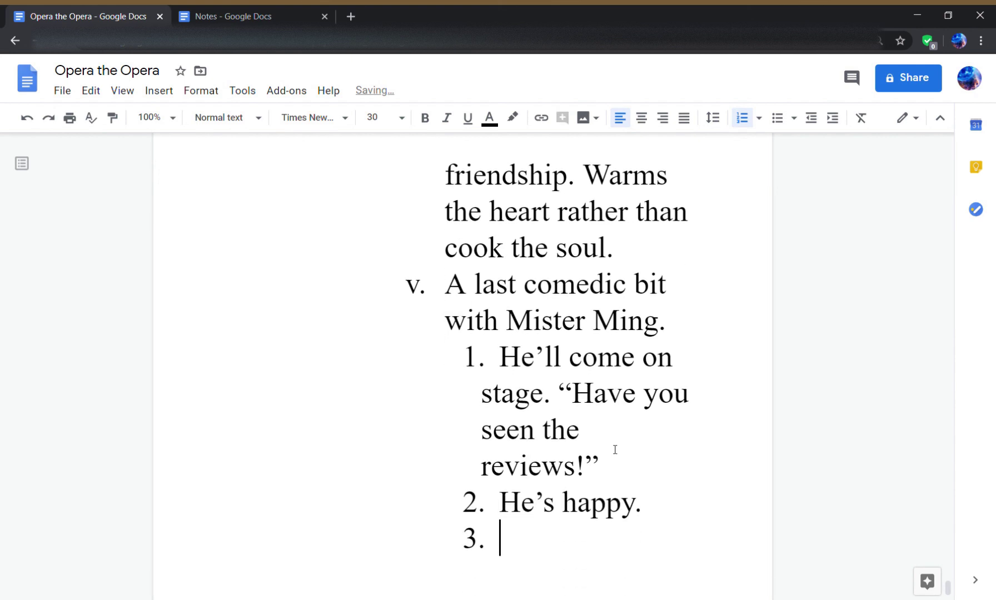
{"action": "type", "text": "Si"}
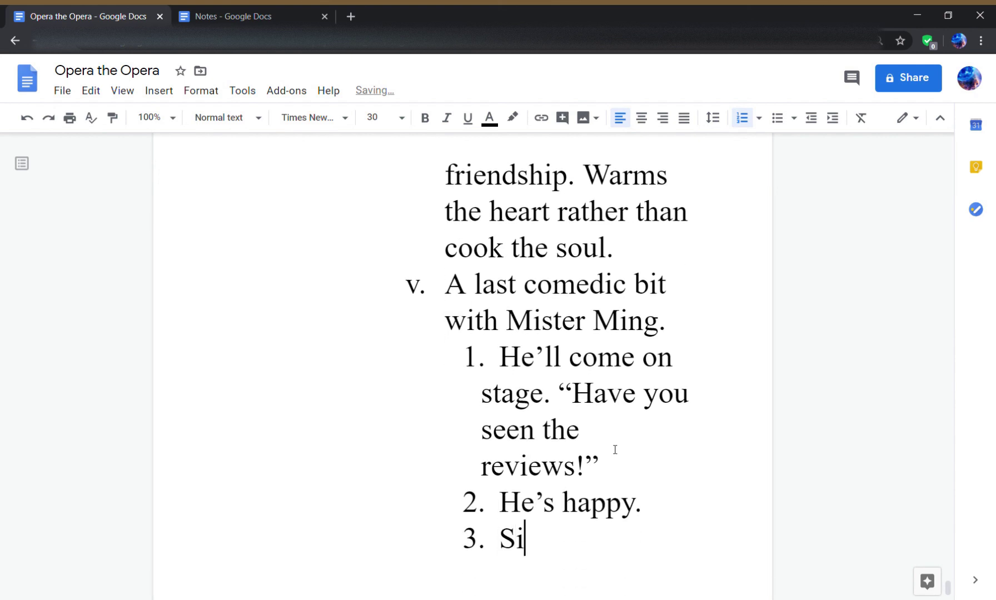
{"action": "type", "text": "ngs a"}
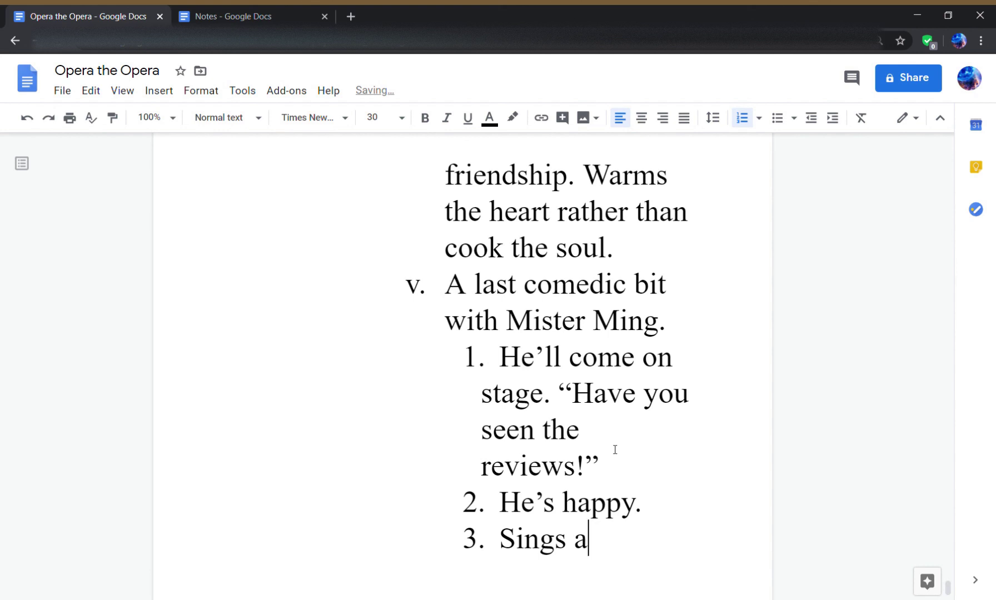
{"action": "type", "text": " final song"}
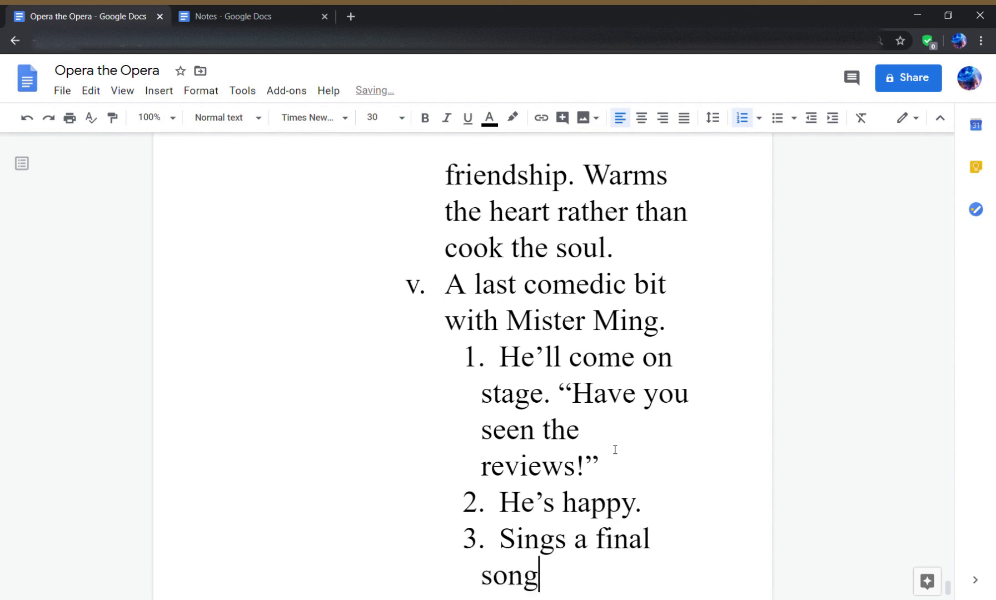
{"action": "type", "text": ", bring a"}
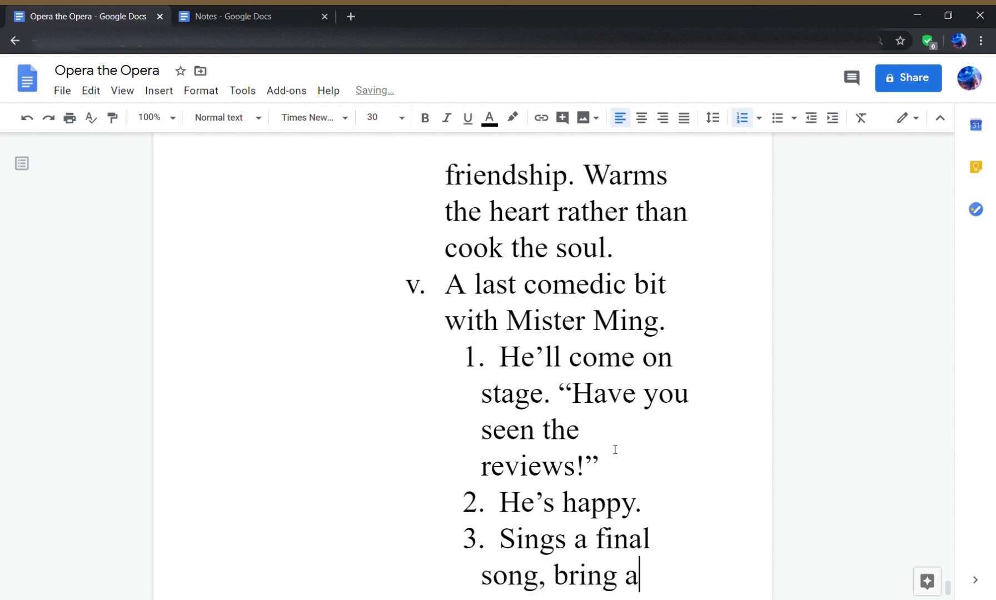
{"action": "type", "text": "ll the actos o"}
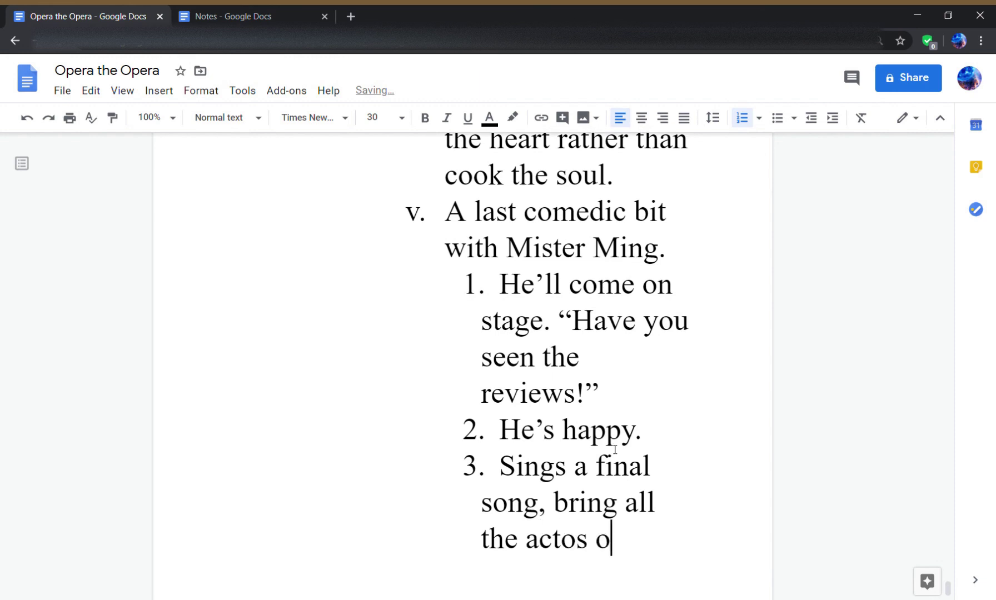
{"action": "key", "text": "BackSpace"}
{"action": "key", "text": "BackSpace"}
{"action": "key", "text": "BackSpace"}
{"action": "key", "text": "BackSpace"}
{"action": "type", "text": "ors and actresses on stage for"}
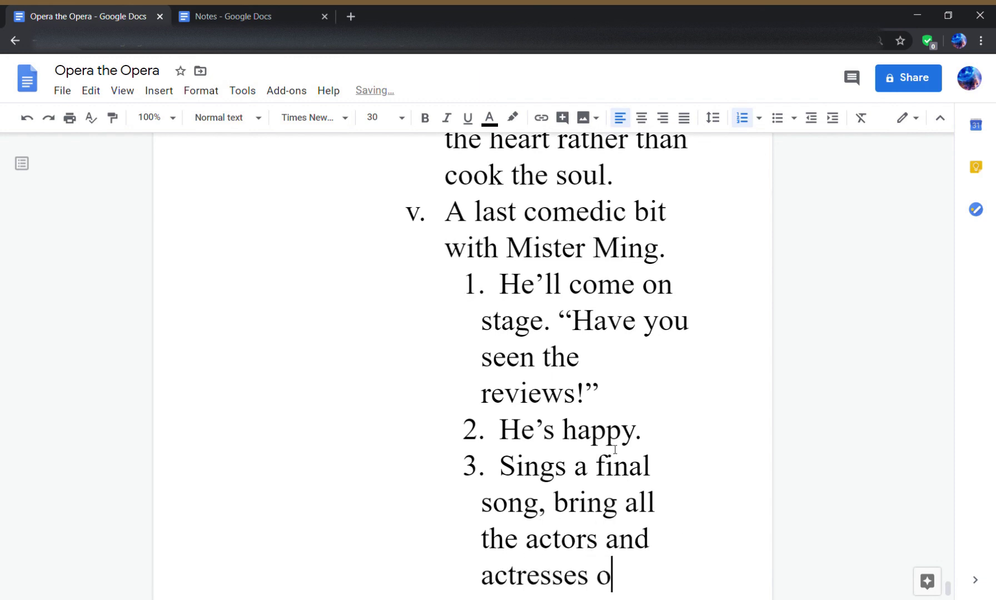
{"action": "type", "text": " one last."}
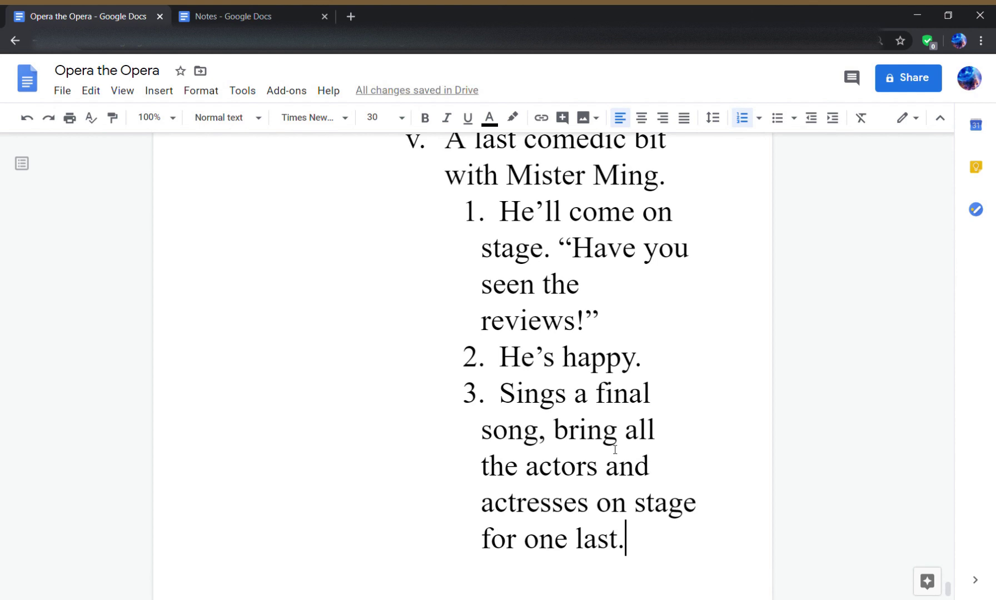
- Complete the ending of the third numbered item so it reads “for one last song.”
{"action": "key", "text": "Return"}
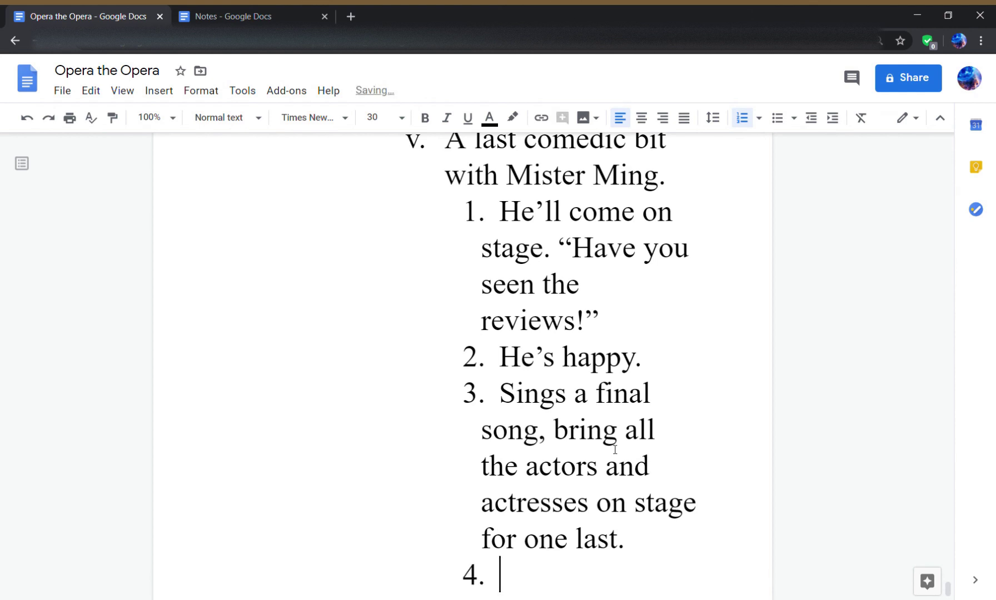
{"action": "key", "text": "BackSpace"}
{"action": "key", "text": "BackSpace"}
{"action": "key", "text": "BackSpace"}
{"action": "type", "text": "song."}
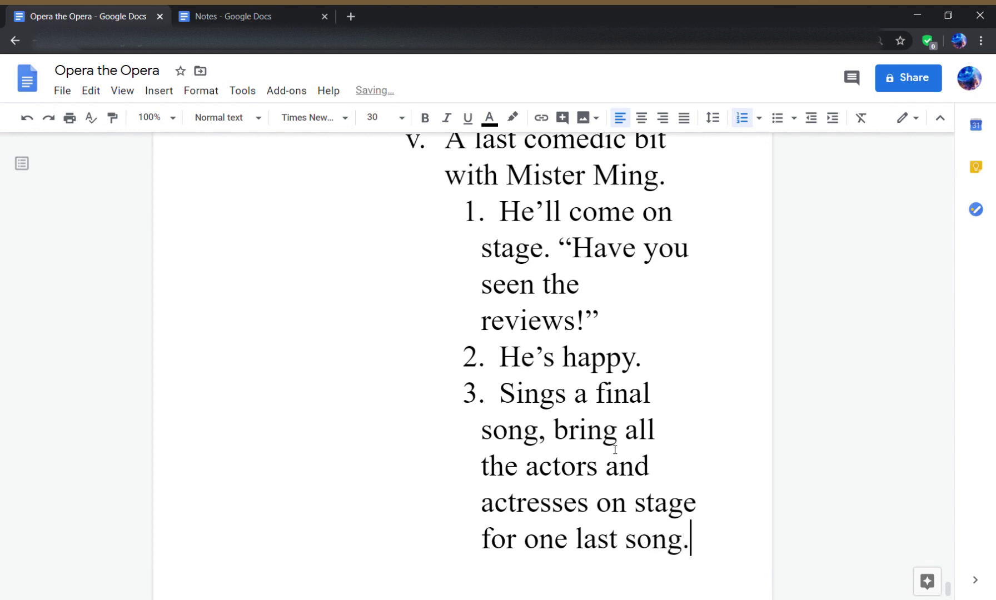
- Write the fourth numbered item: “Wishing the audience the joy of the performance, and the memory of an excellent night.”
{"action": "key", "text": "Return"}
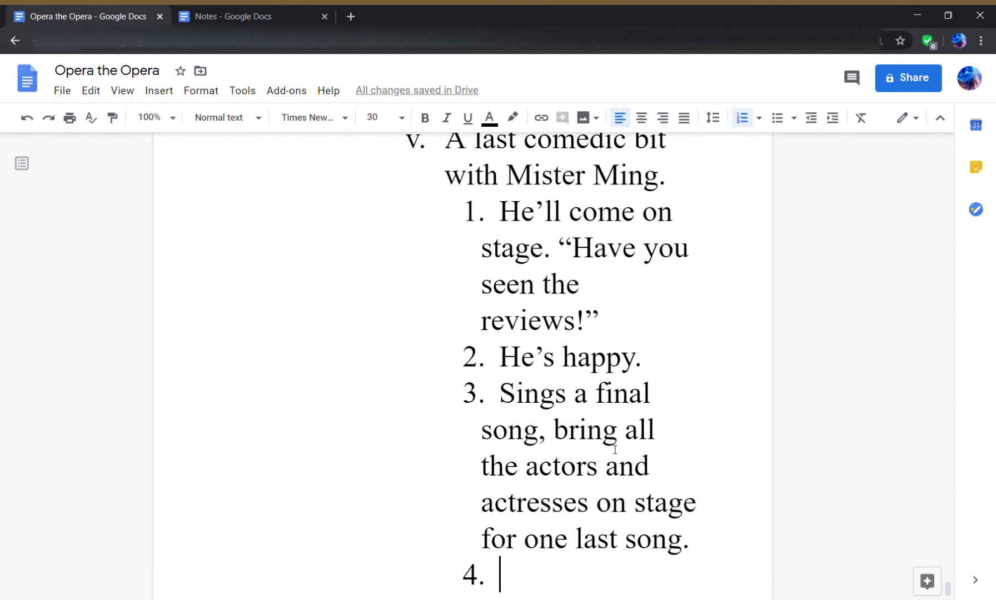
{"action": "type", "text": "Wishing th"}
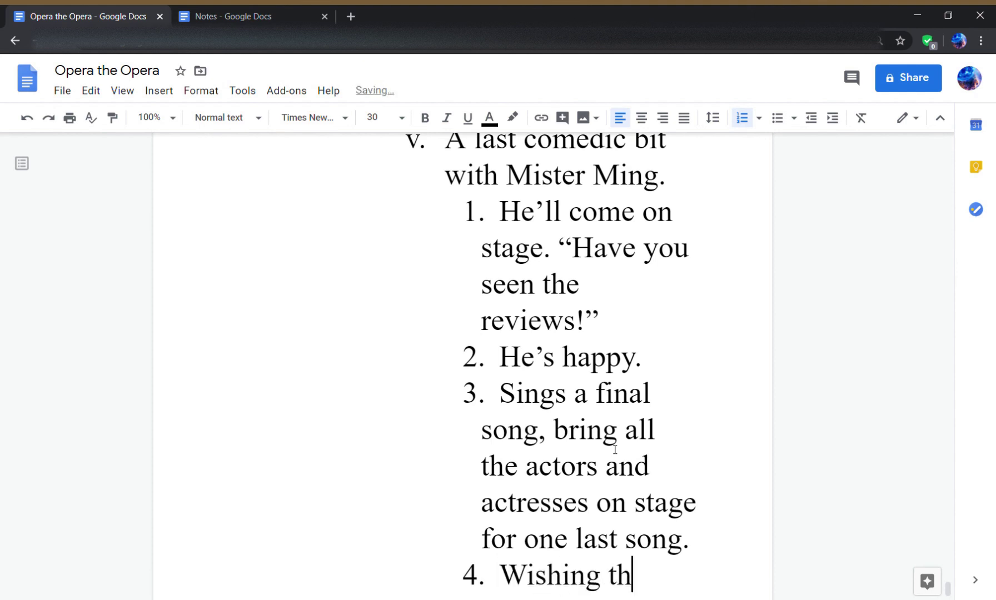
{"action": "type", "text": "e audience "}
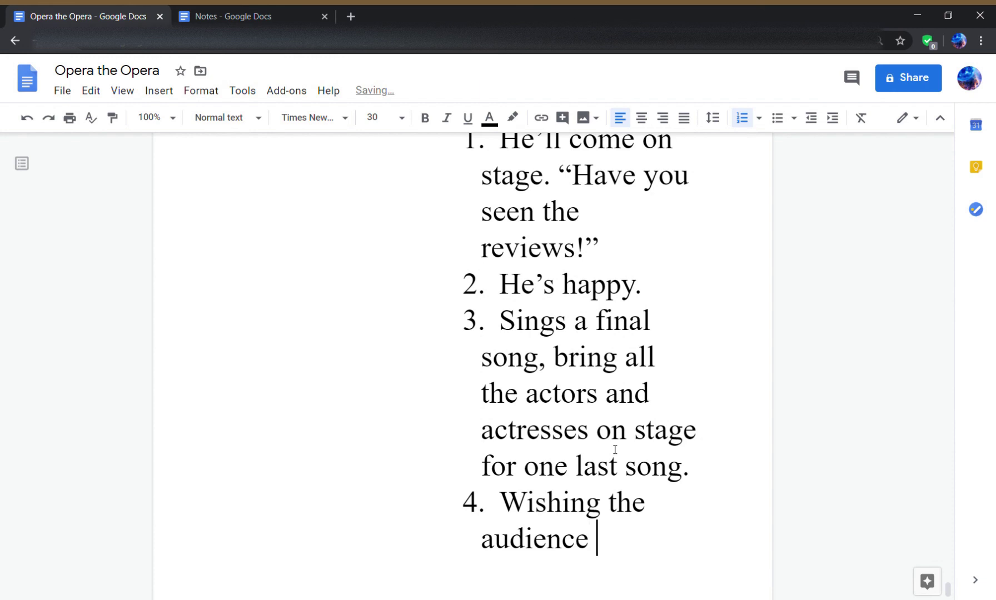
{"action": "type", "text": "the joy of the perf"}
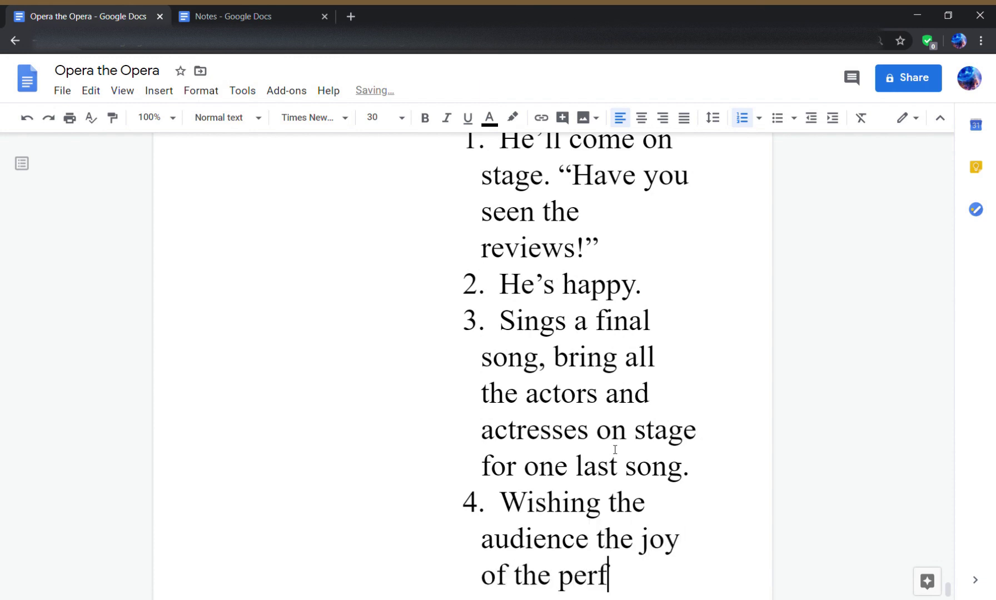
{"action": "key", "text": "BackSpace"}
{"action": "type", "text": "fo"}
{"action": "key", "text": "BackSpace"}
{"action": "type", "text": "r"}
{"action": "key", "text": "BackSpace"}
{"action": "type", "text": "orm"}
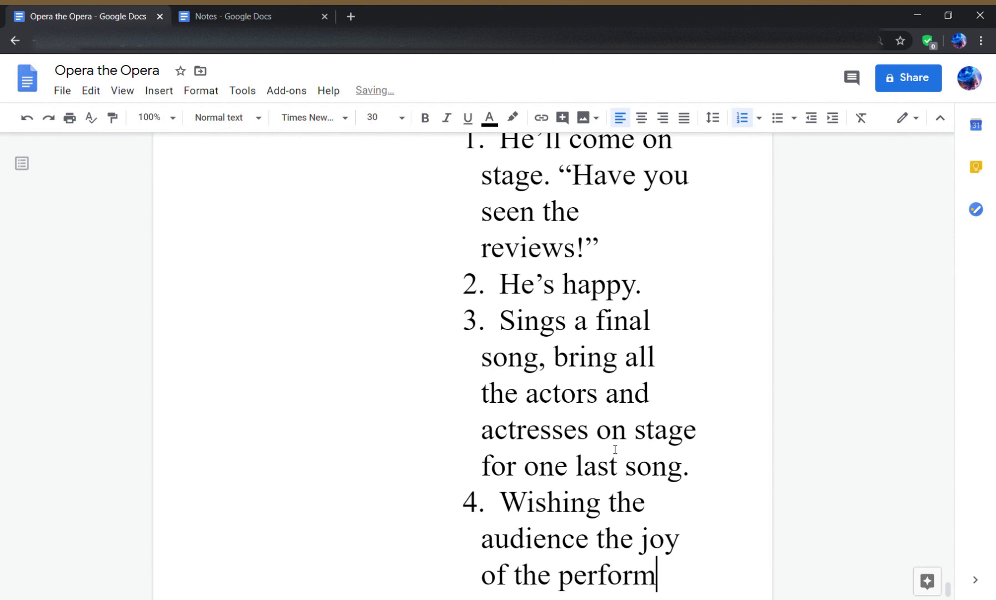
{"action": "type", "text": "ance, and the me"}
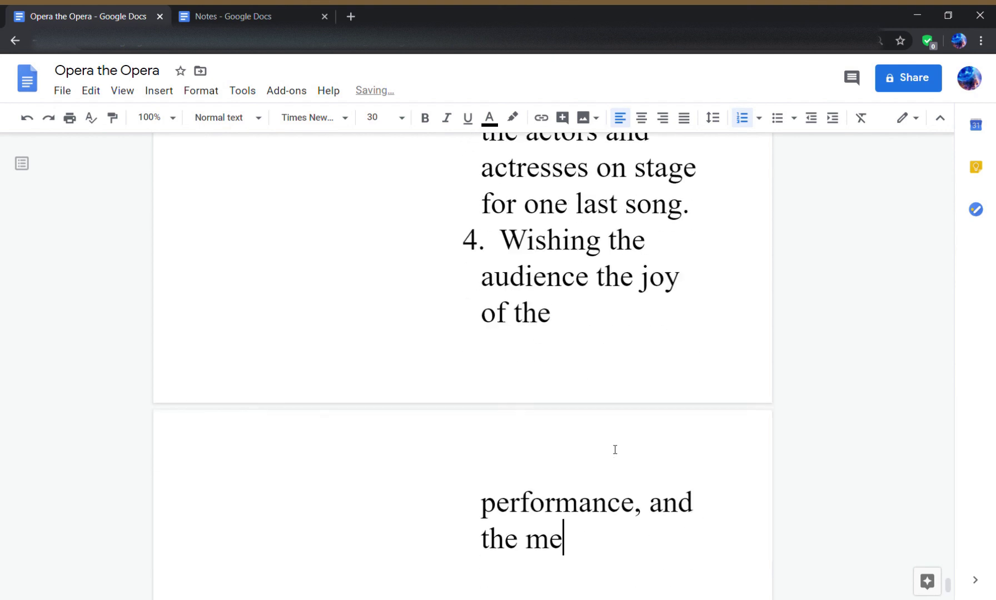
{"action": "type", "text": "mory of a"}
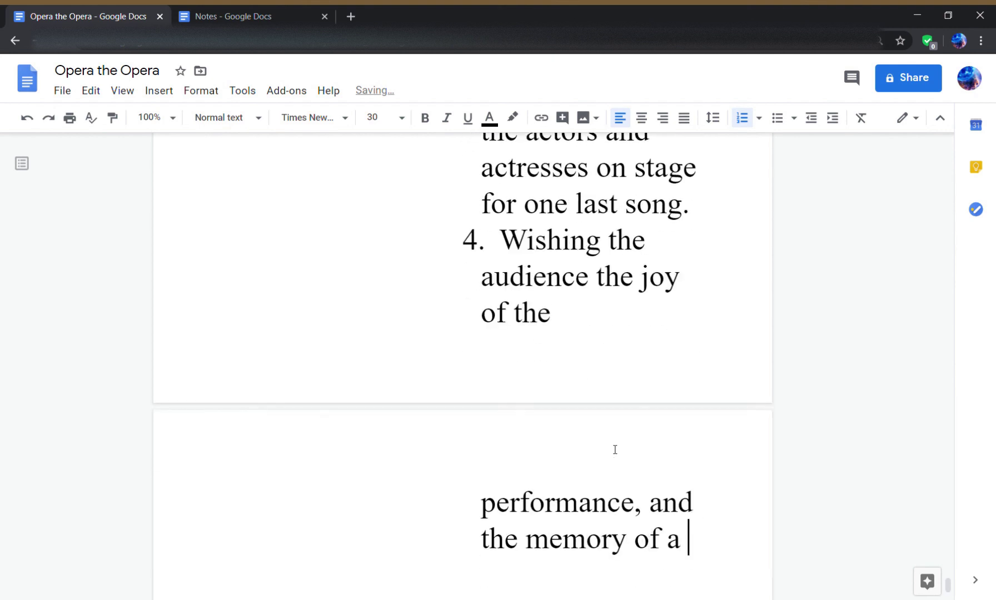
{"action": "key", "text": "BackSpace"}
{"action": "type", "text": "n excellent n"}
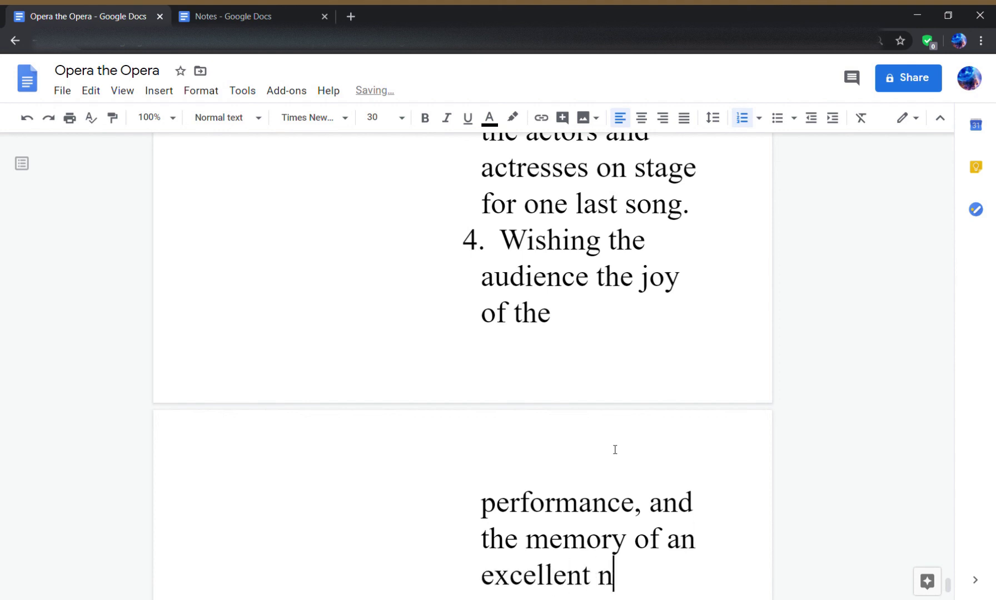
{"action": "type", "text": "ight."}
- Close the outline with “FIN” as item f, two list levels further out, and start a new item after it
{"action": "key", "text": "Return"}
{"action": "key", "text": "Tab"}
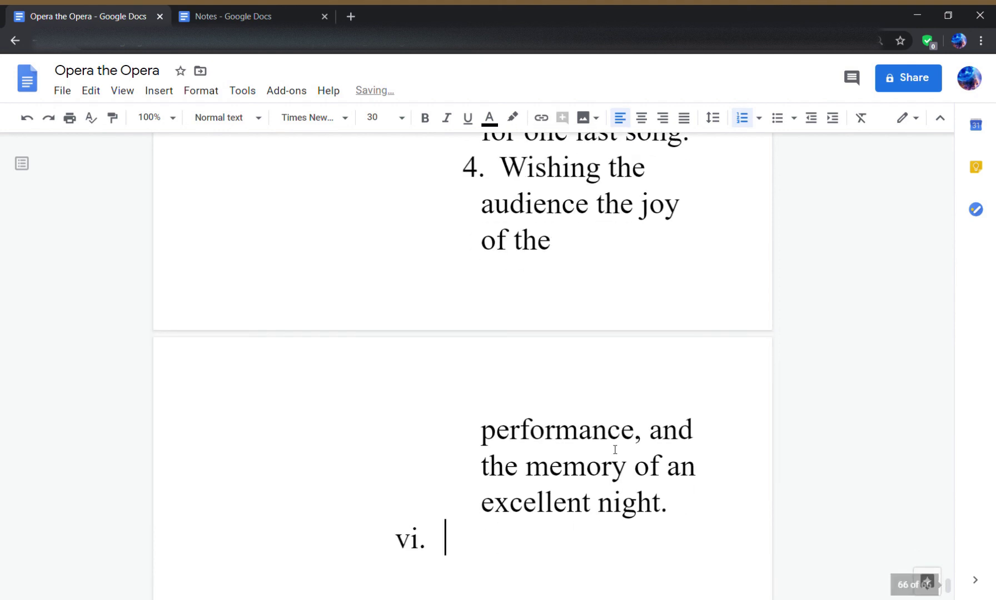
{"action": "key", "text": "shift+Tab"}
{"action": "type", "text": "INE"}
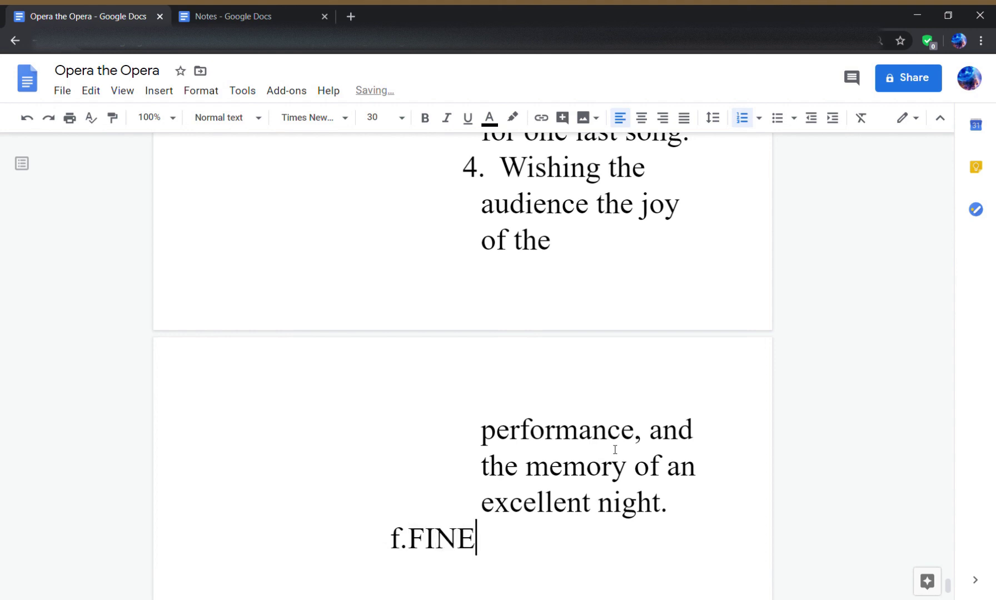
{"action": "key", "text": "BackSpace"}
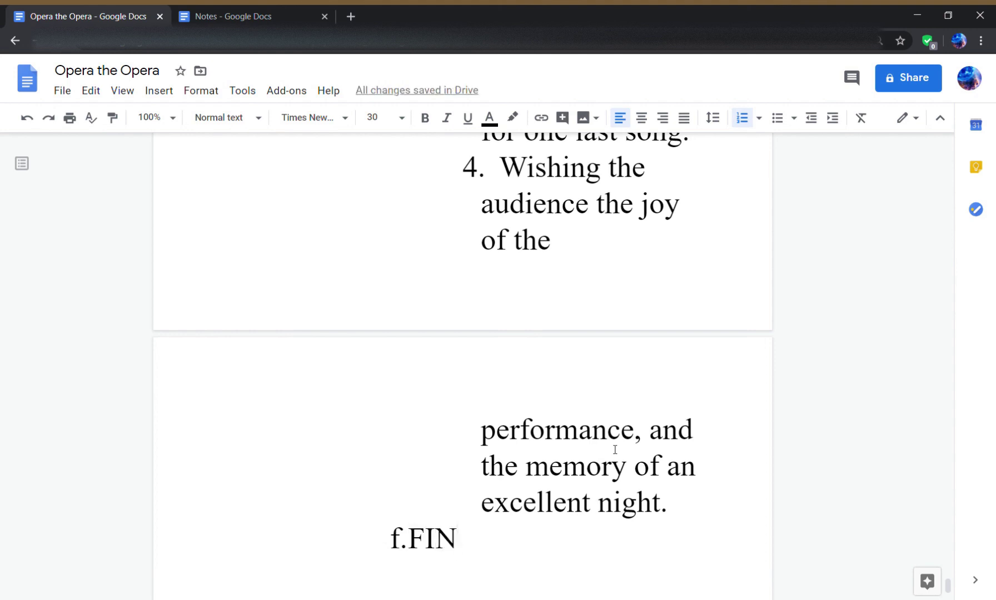
{"action": "key", "text": "Return"}
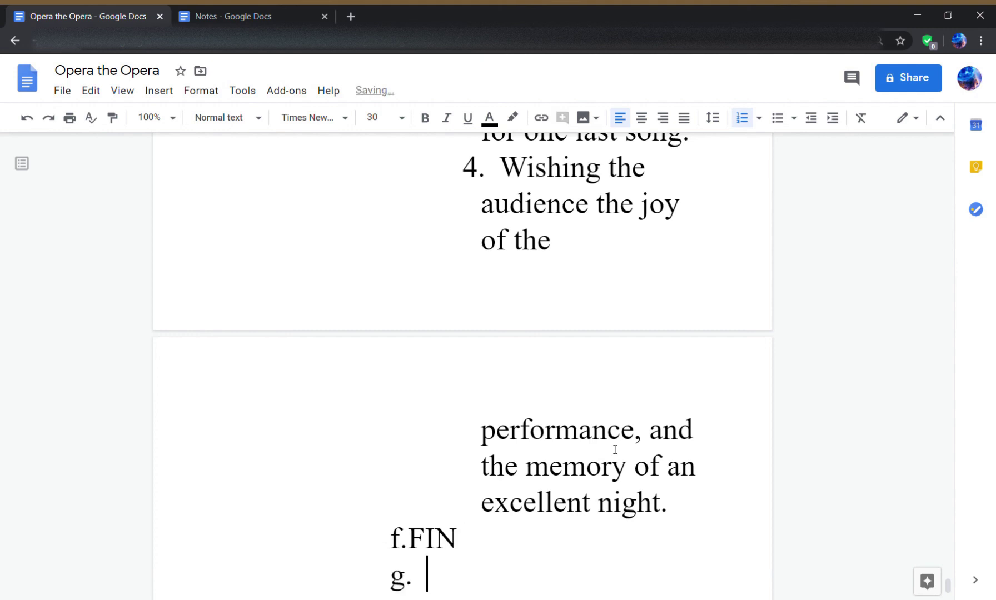